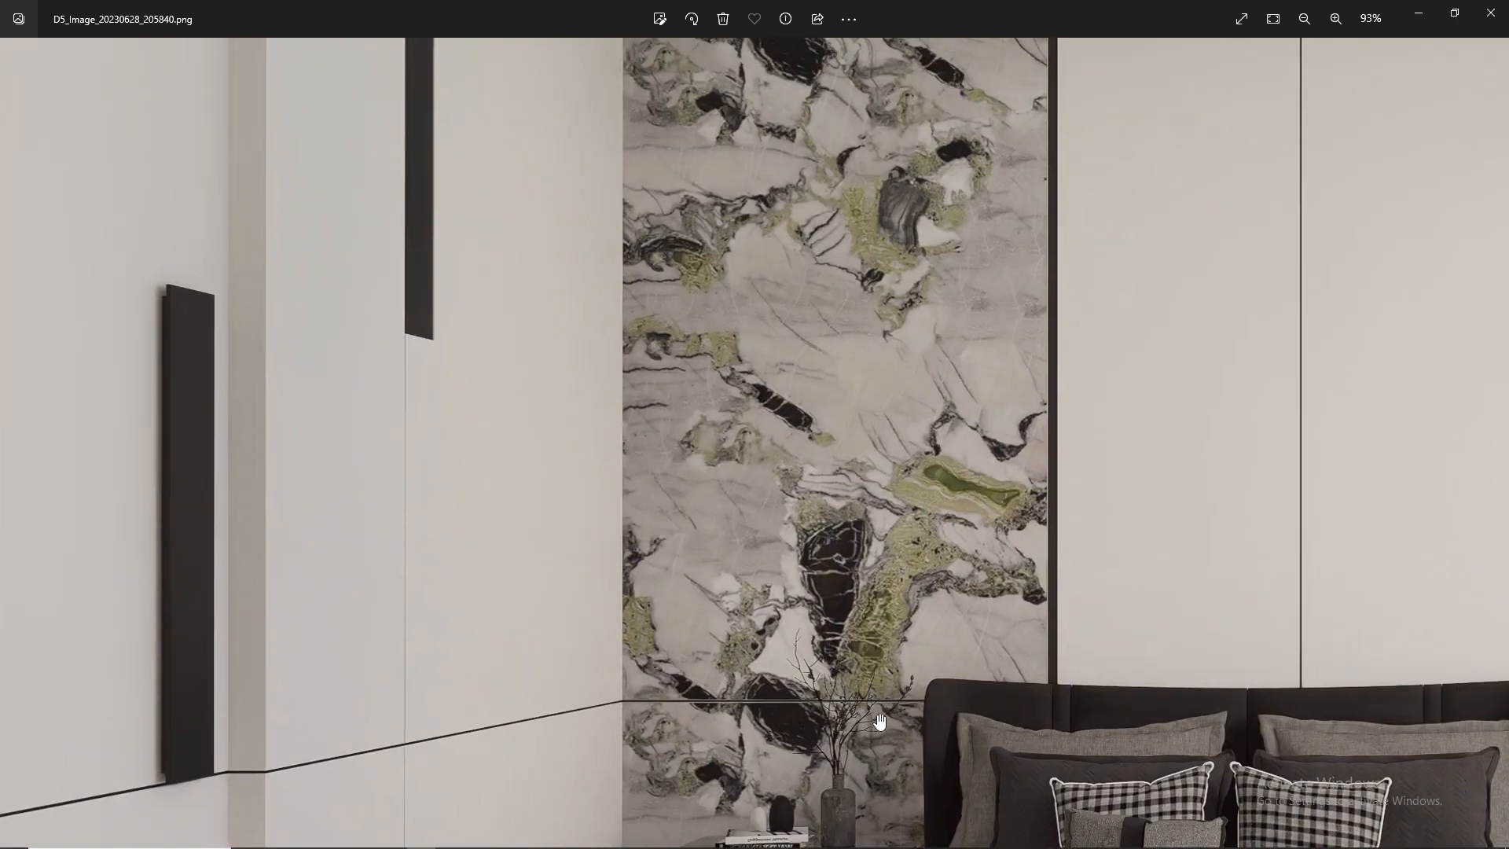
Examine the finished bedroom render up close, moving across the marble panel, wall panelling and bed
{"action": "left_click_drag", "start_coordinate": [873, 360], "coordinate": [809, 576]}
{"action": "left_click_drag", "start_coordinate": [1081, 337], "coordinate": [876, 436]}
{"action": "left_click_drag", "start_coordinate": [1208, 445], "coordinate": [647, 477]}
{"action": "double_click", "coordinate": [1009, 387]}
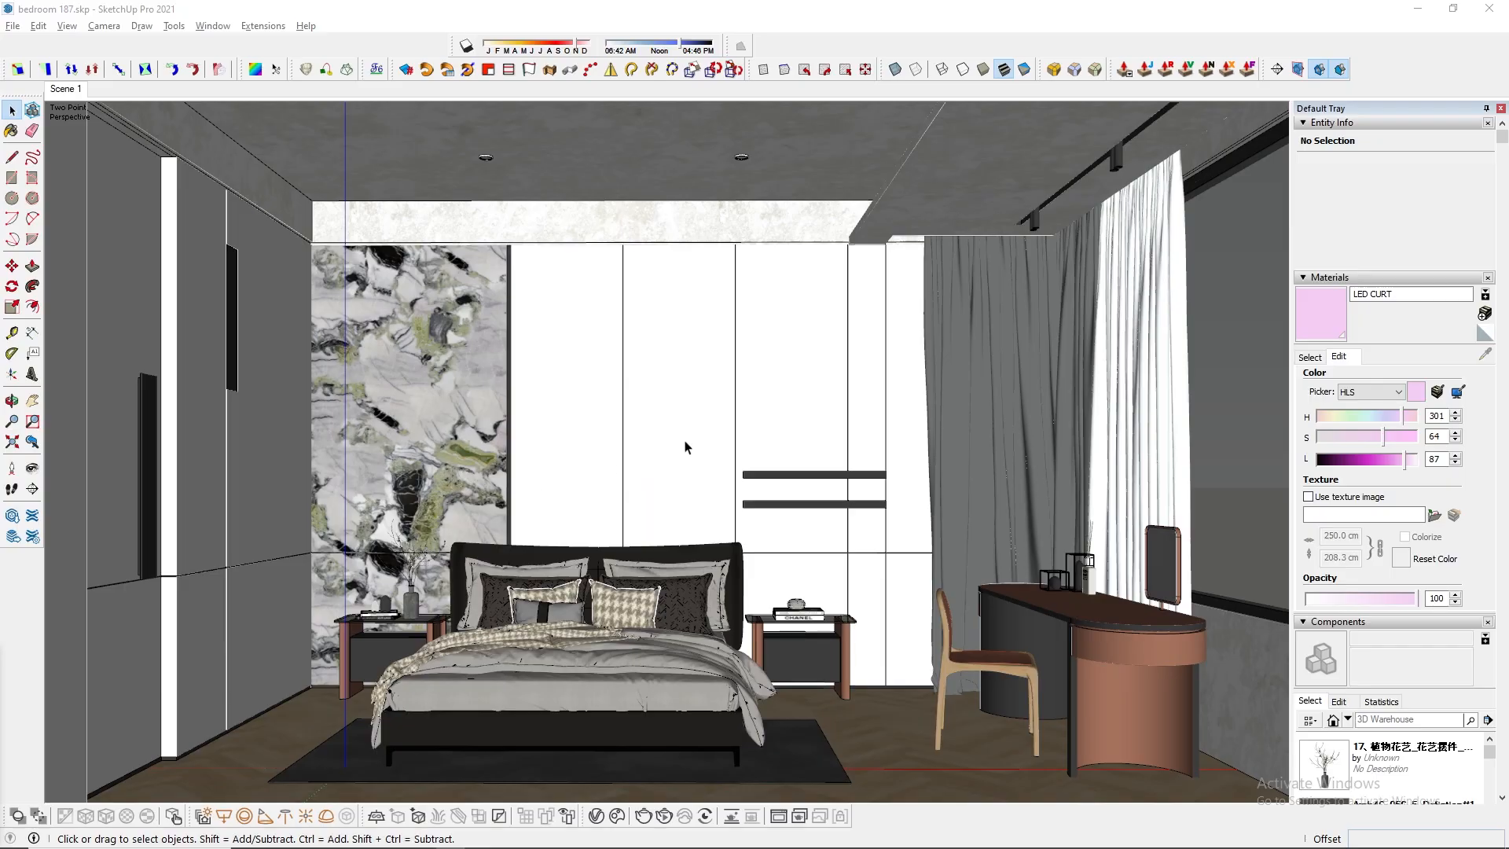
Inspect the bedroom model's headboard wall, ceiling track and curtains in SketchUp, and restore the Scene 1 view
{"action": "middle_click_drag", "start_coordinate": [684, 447], "coordinate": [613, 464]}
{"action": "scroll", "coordinate": [813, 540], "scroll_direction": "up", "scroll_amount": 2}
{"action": "scroll", "coordinate": [746, 479], "scroll_direction": "up", "scroll_amount": 2}
{"action": "scroll", "coordinate": [549, 496], "scroll_direction": "down", "scroll_amount": 1}
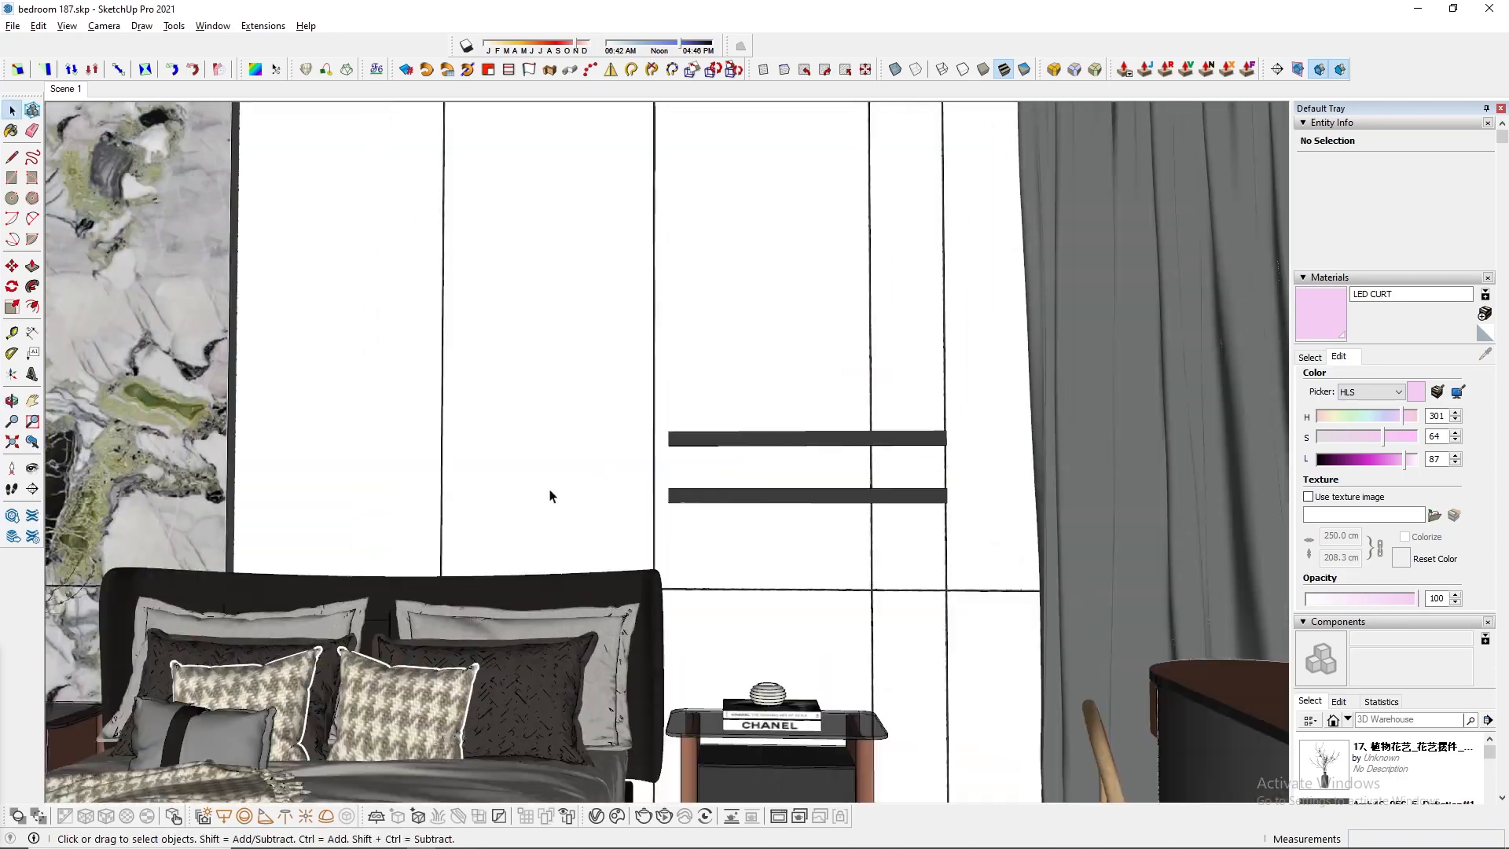
{"action": "scroll", "coordinate": [549, 495], "scroll_direction": "down", "scroll_amount": 2}
{"action": "middle_click_drag", "start_coordinate": [1001, 272], "coordinate": [821, 401]}
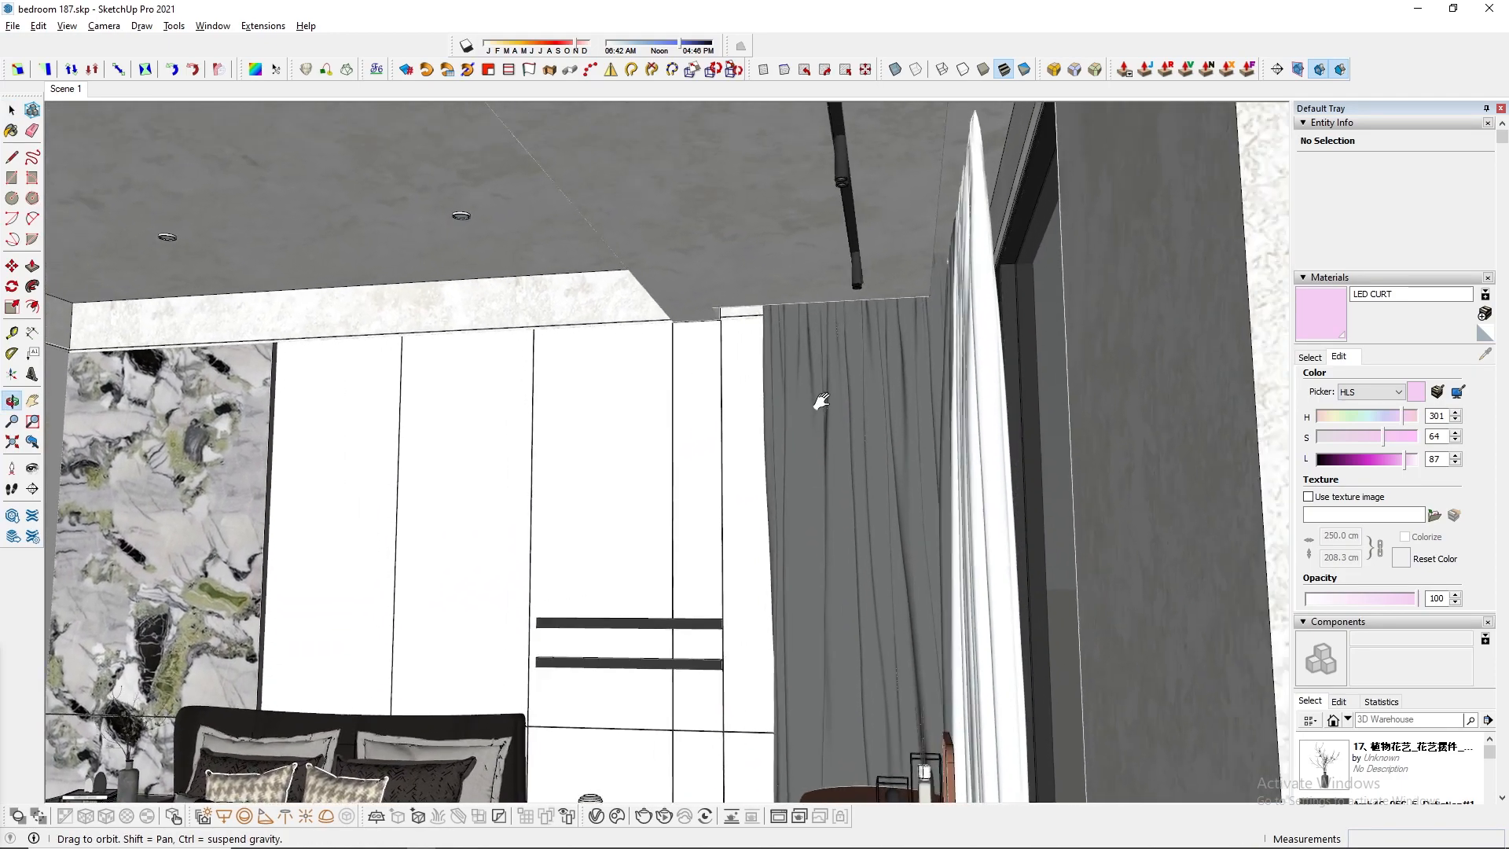
{"action": "scroll", "coordinate": [919, 276], "scroll_direction": "up", "scroll_amount": 2}
{"action": "middle_click_drag", "start_coordinate": [922, 276], "coordinate": [879, 276]}
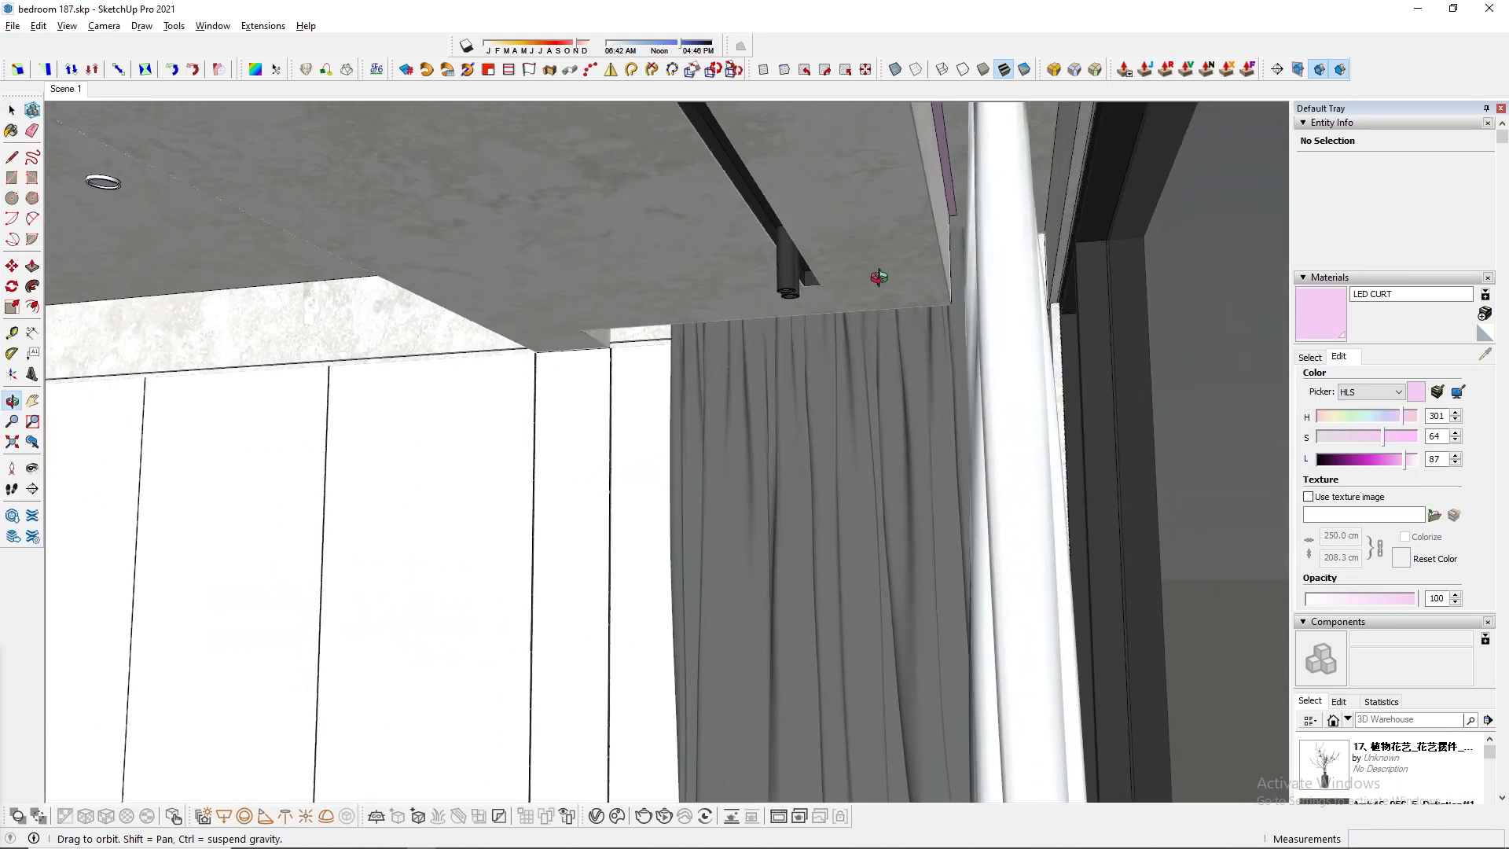
{"action": "left_click", "coordinate": [65, 88]}
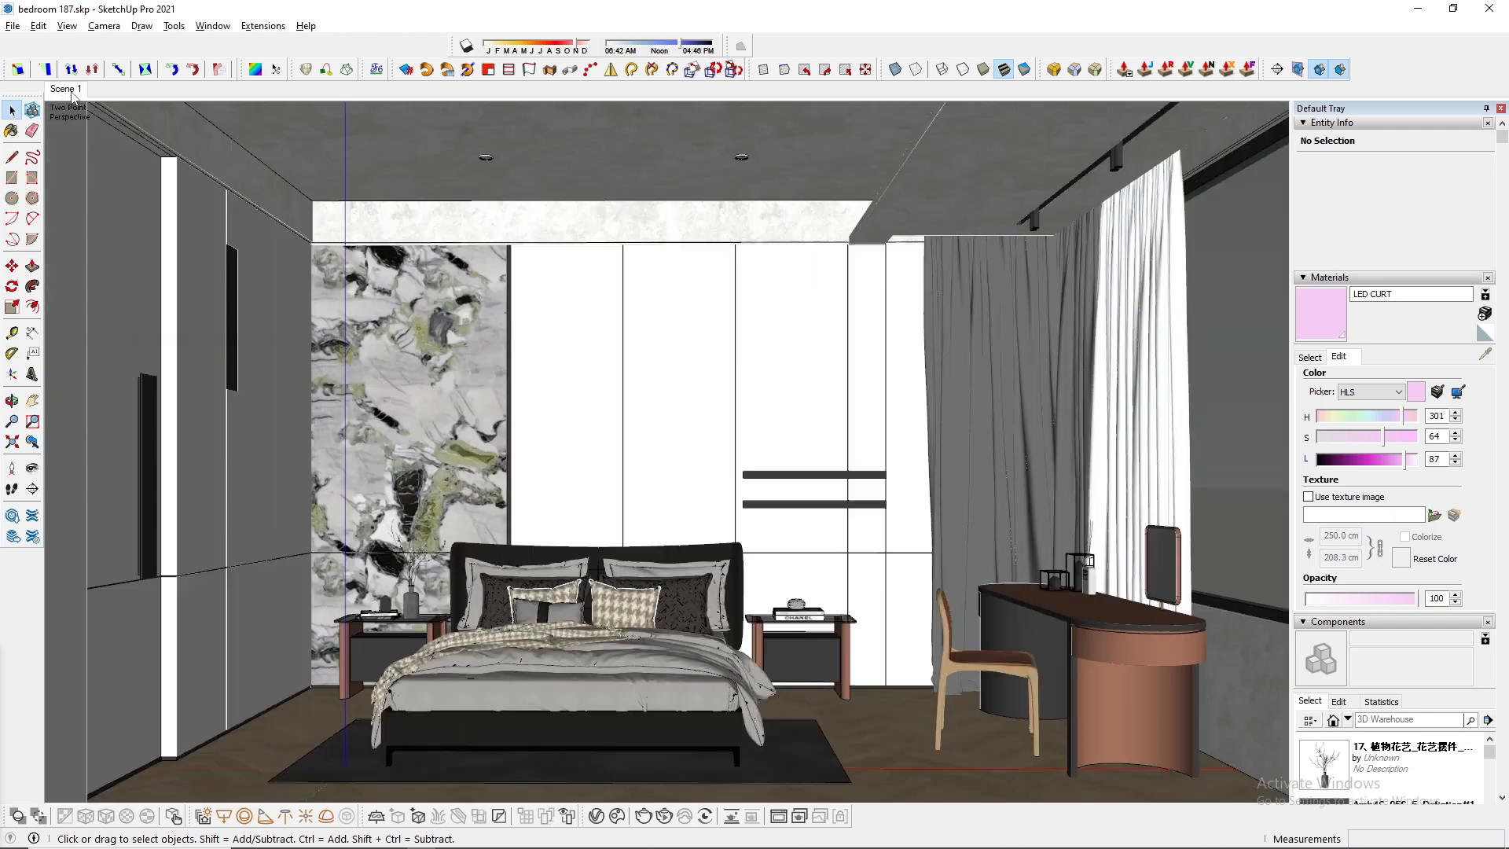
Purge all unused items from the entire model through the model statistics
{"action": "left_click", "coordinate": [213, 26]}
{"action": "left_click", "coordinate": [236, 106]}
{"action": "left_click", "coordinate": [26, 159]}
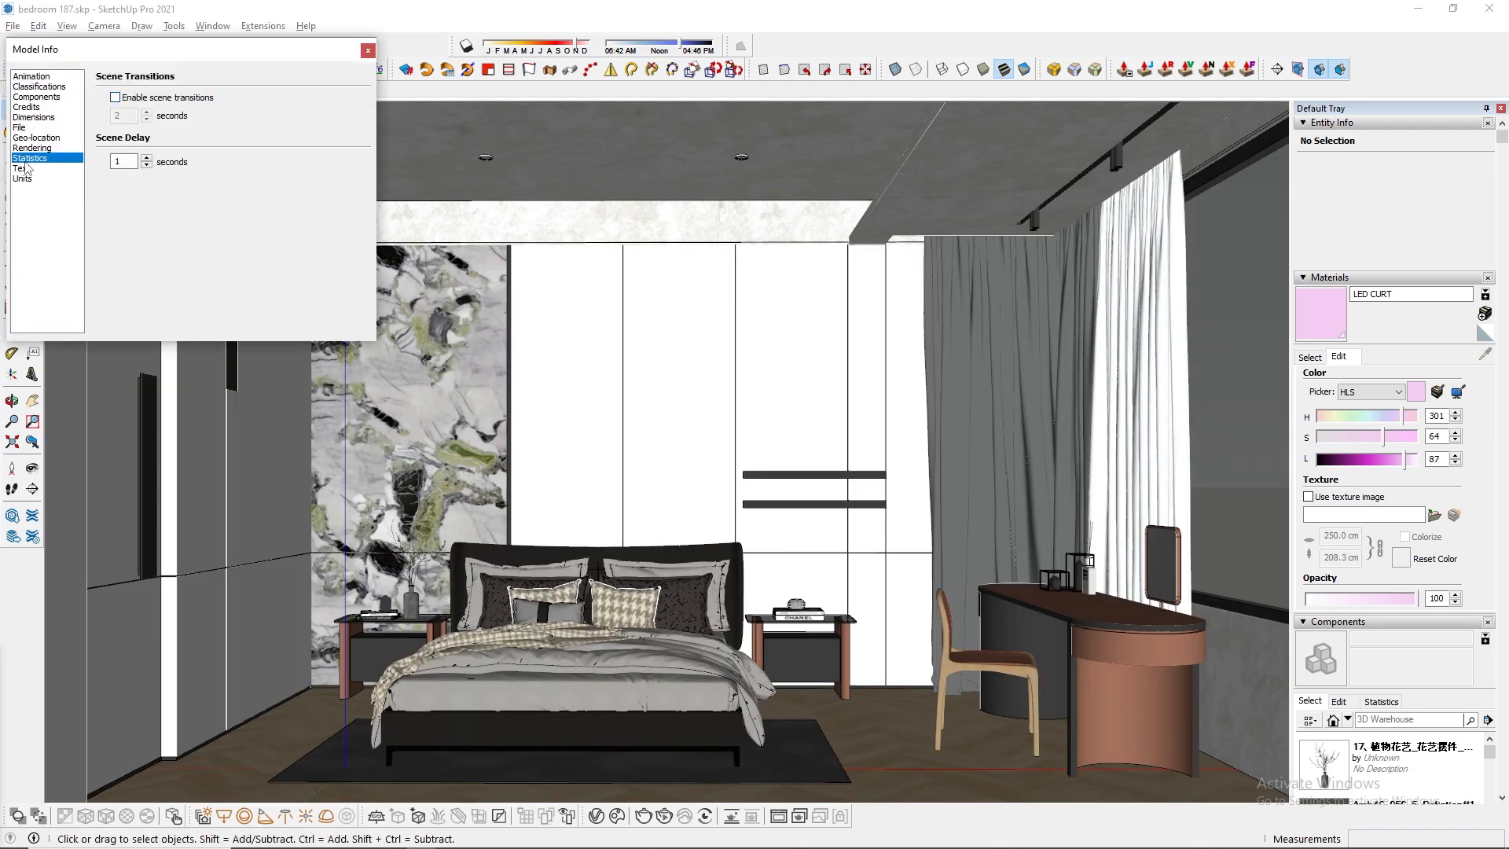
{"action": "left_click", "coordinate": [179, 328]}
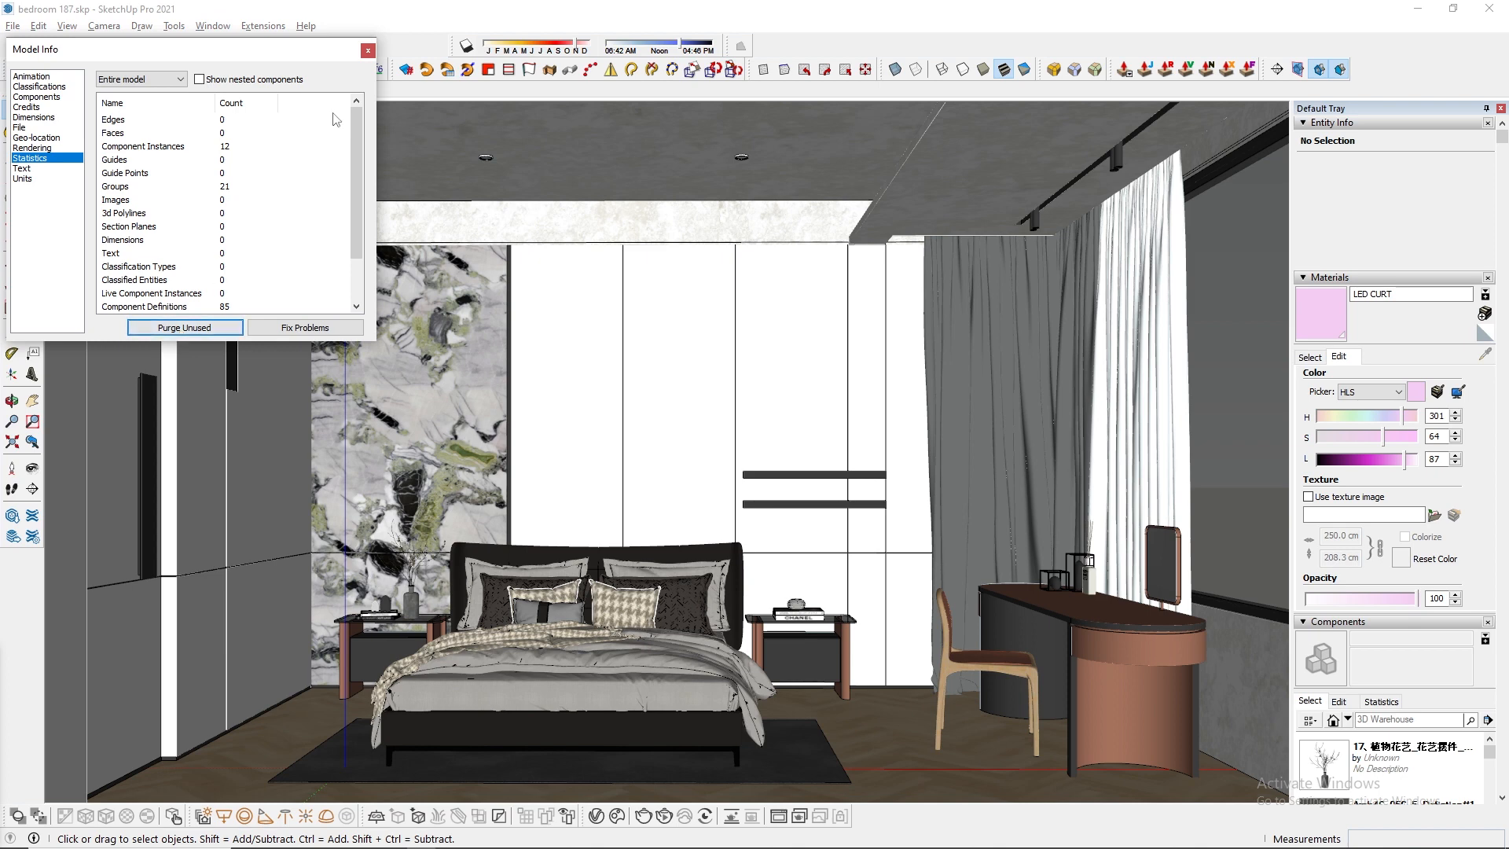
{"action": "left_click", "coordinate": [367, 50]}
Unhide all hidden objects and save the bedroom model
{"action": "left_click", "coordinate": [38, 26]}
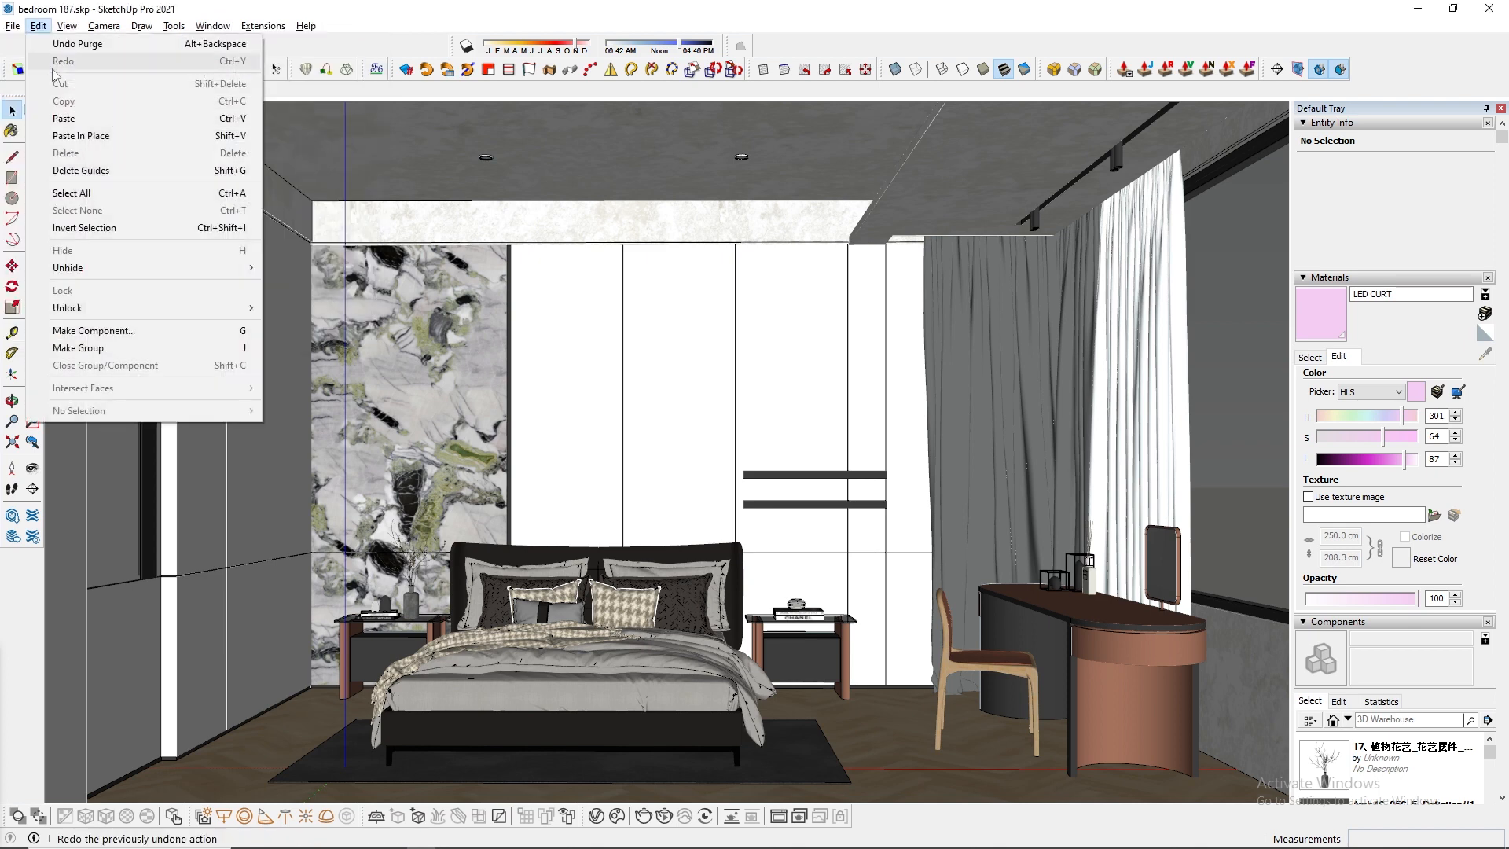
{"action": "mouse_move", "coordinate": [127, 268]}
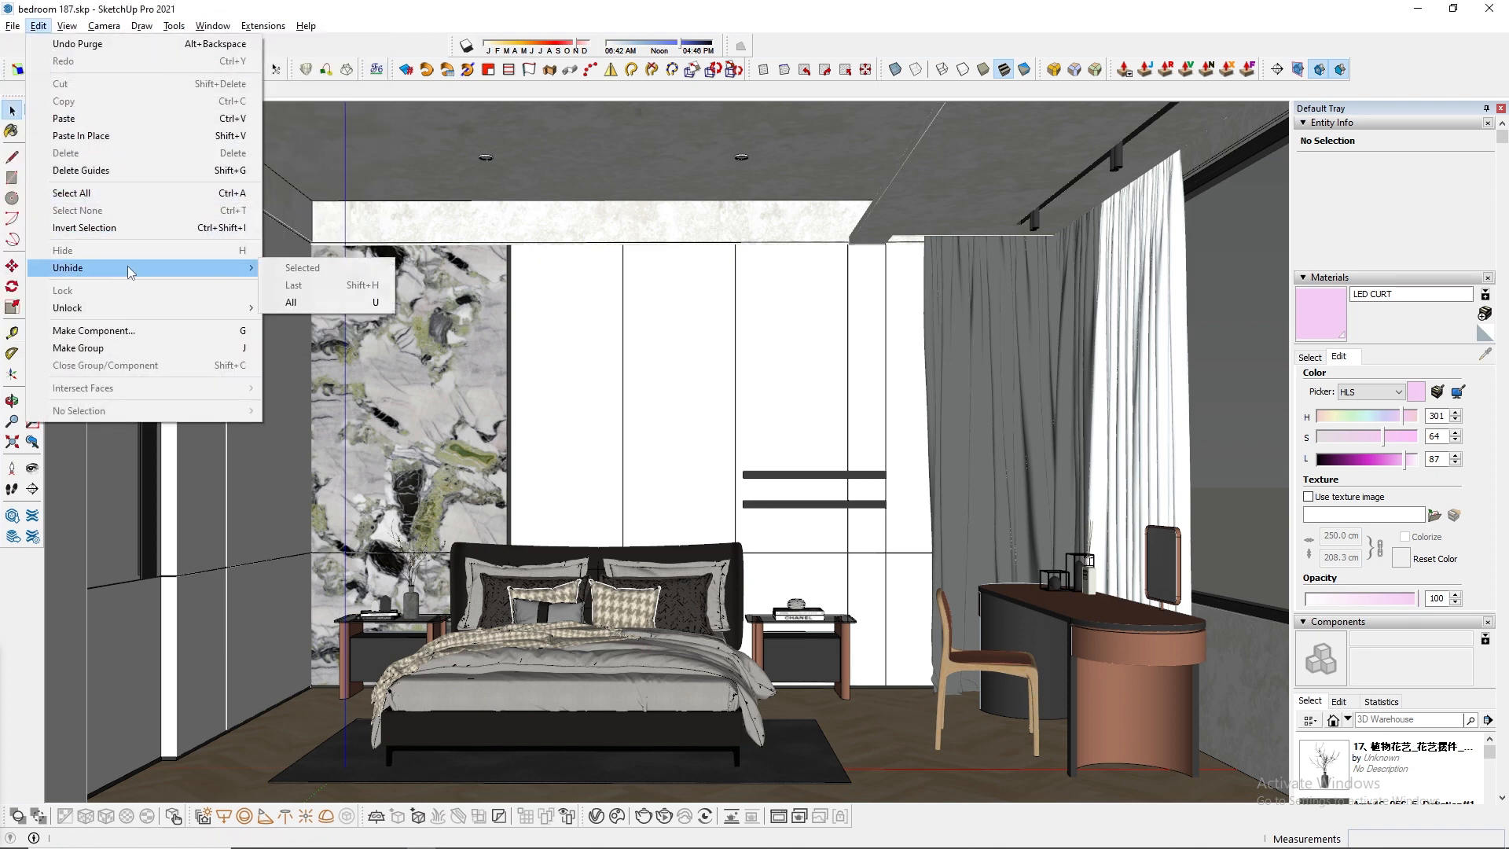
{"action": "left_click", "coordinate": [300, 305]}
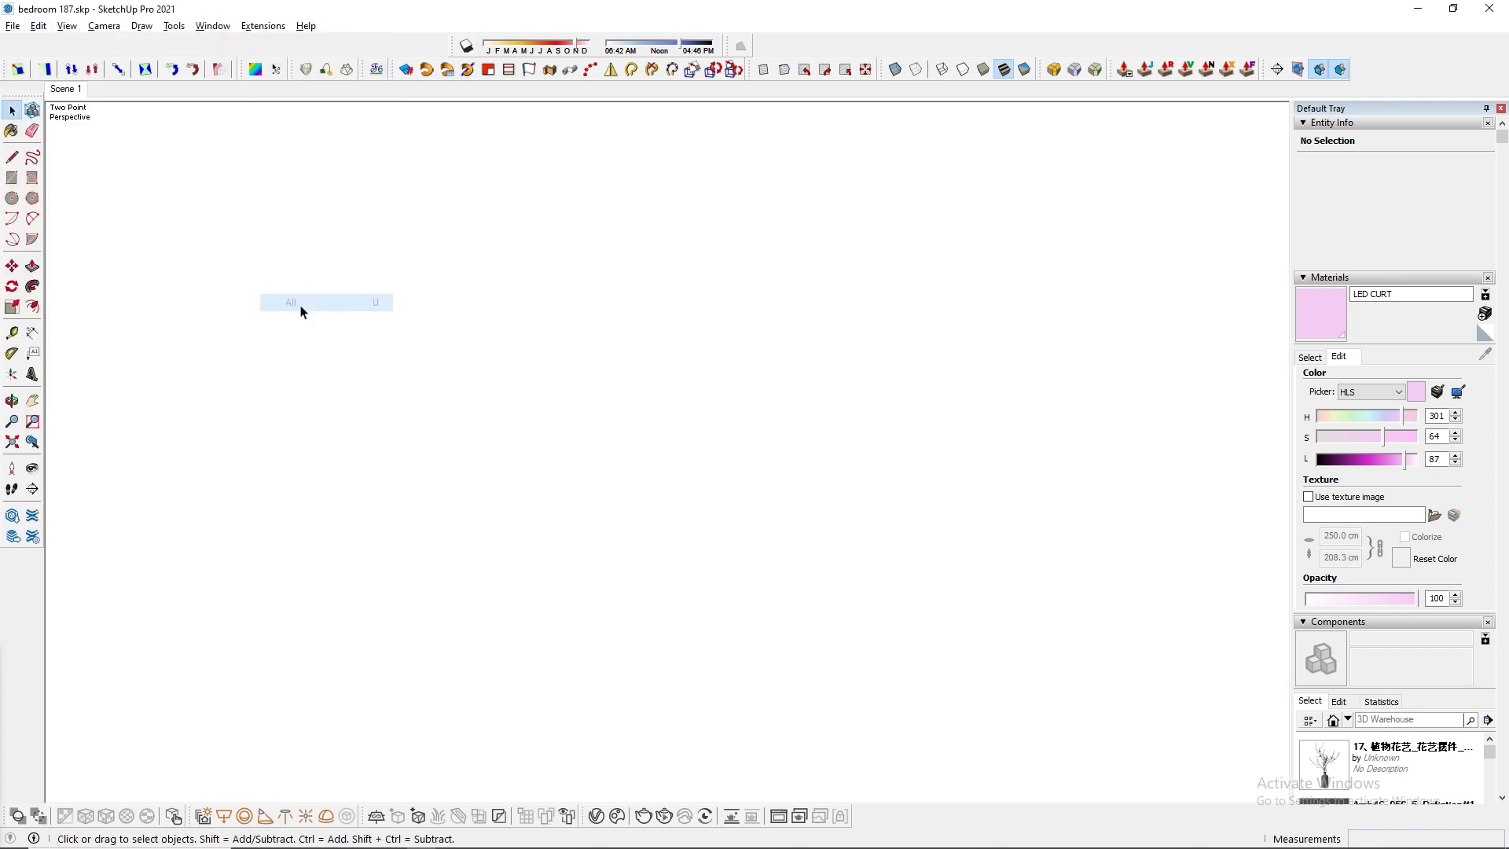
{"action": "left_click", "coordinate": [13, 26]}
{"action": "left_click", "coordinate": [43, 118]}
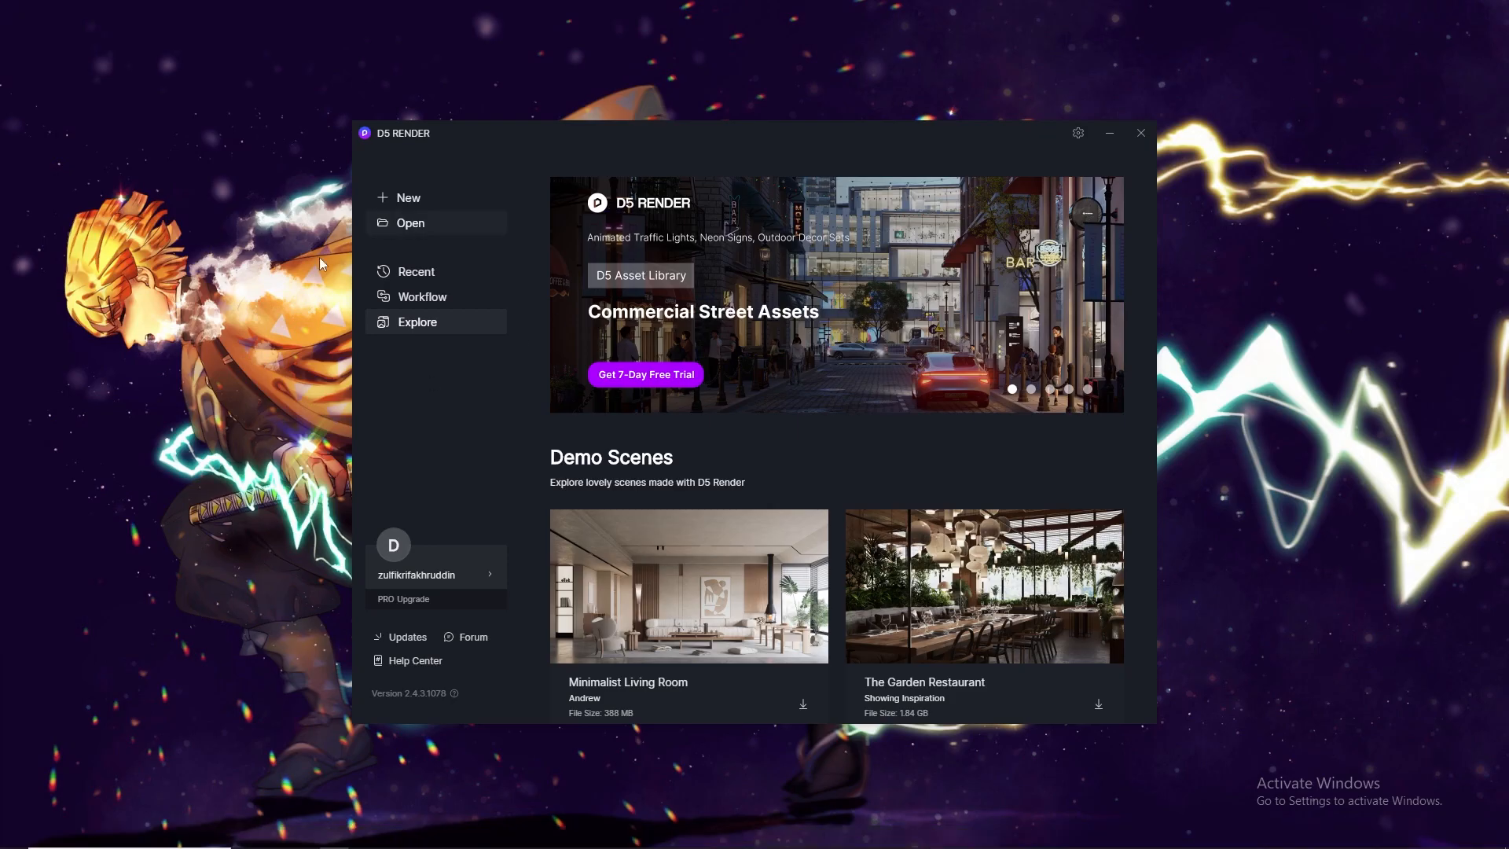
Open the bedroom 187 model in D5 Render and set the viewport navigation mode to Fly
{"action": "left_click", "coordinate": [408, 223]}
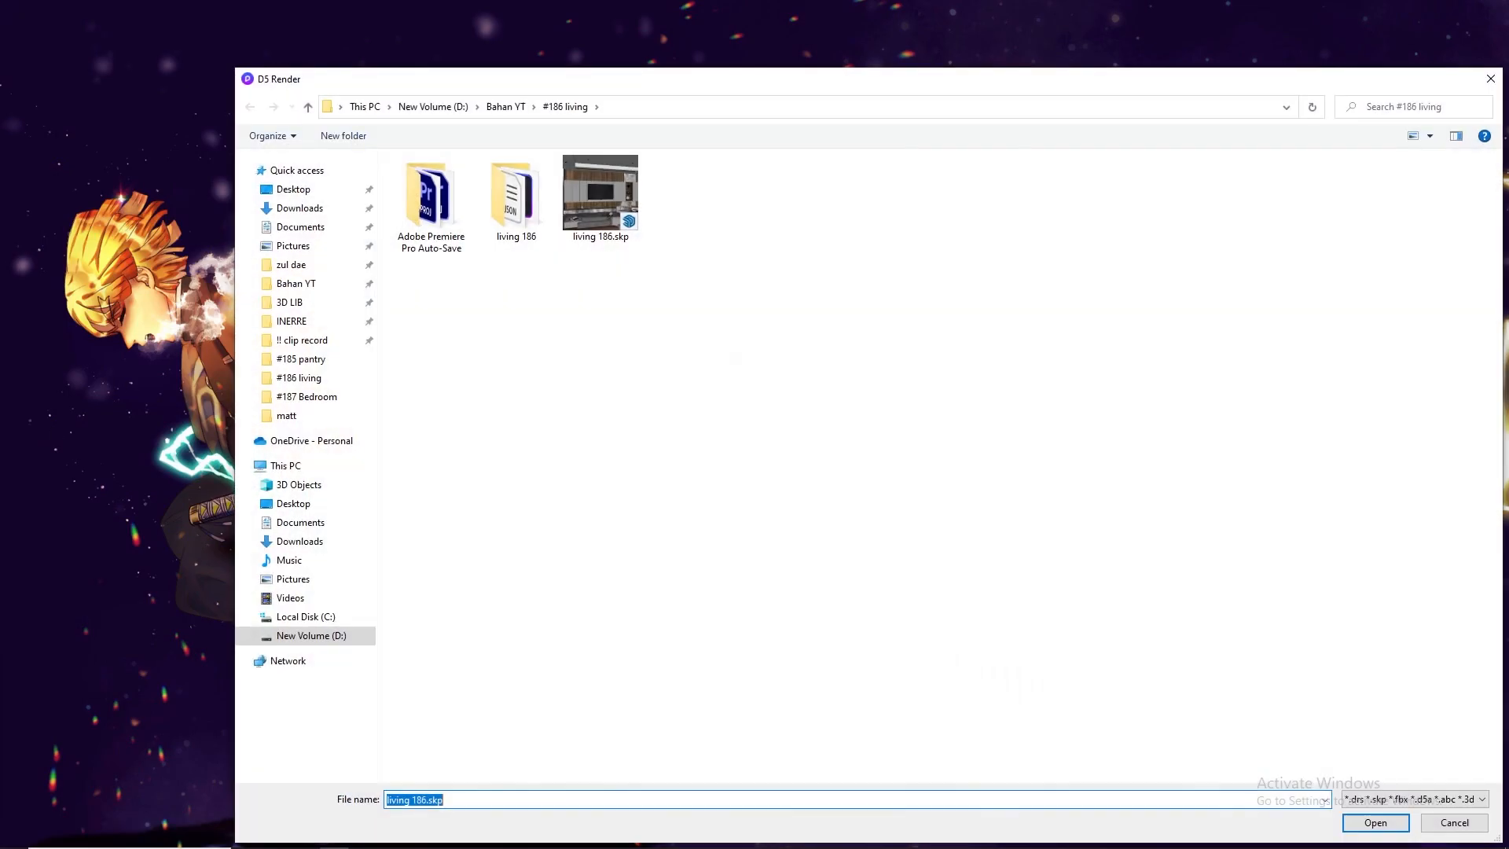
{"action": "double_click", "coordinate": [470, 198]}
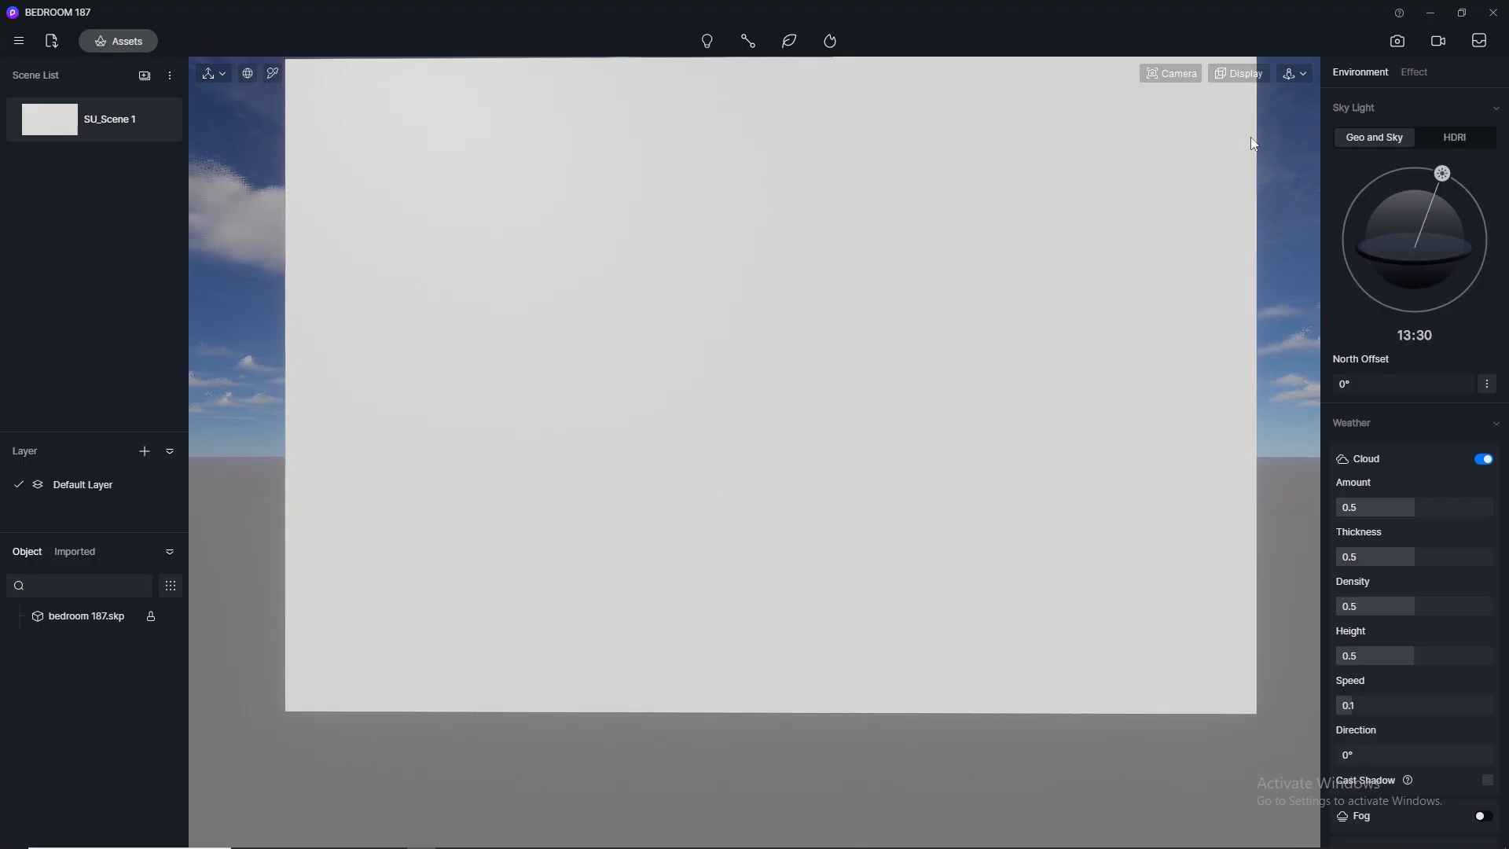
{"action": "left_click", "coordinate": [1308, 73]}
{"action": "left_click", "coordinate": [1280, 120]}
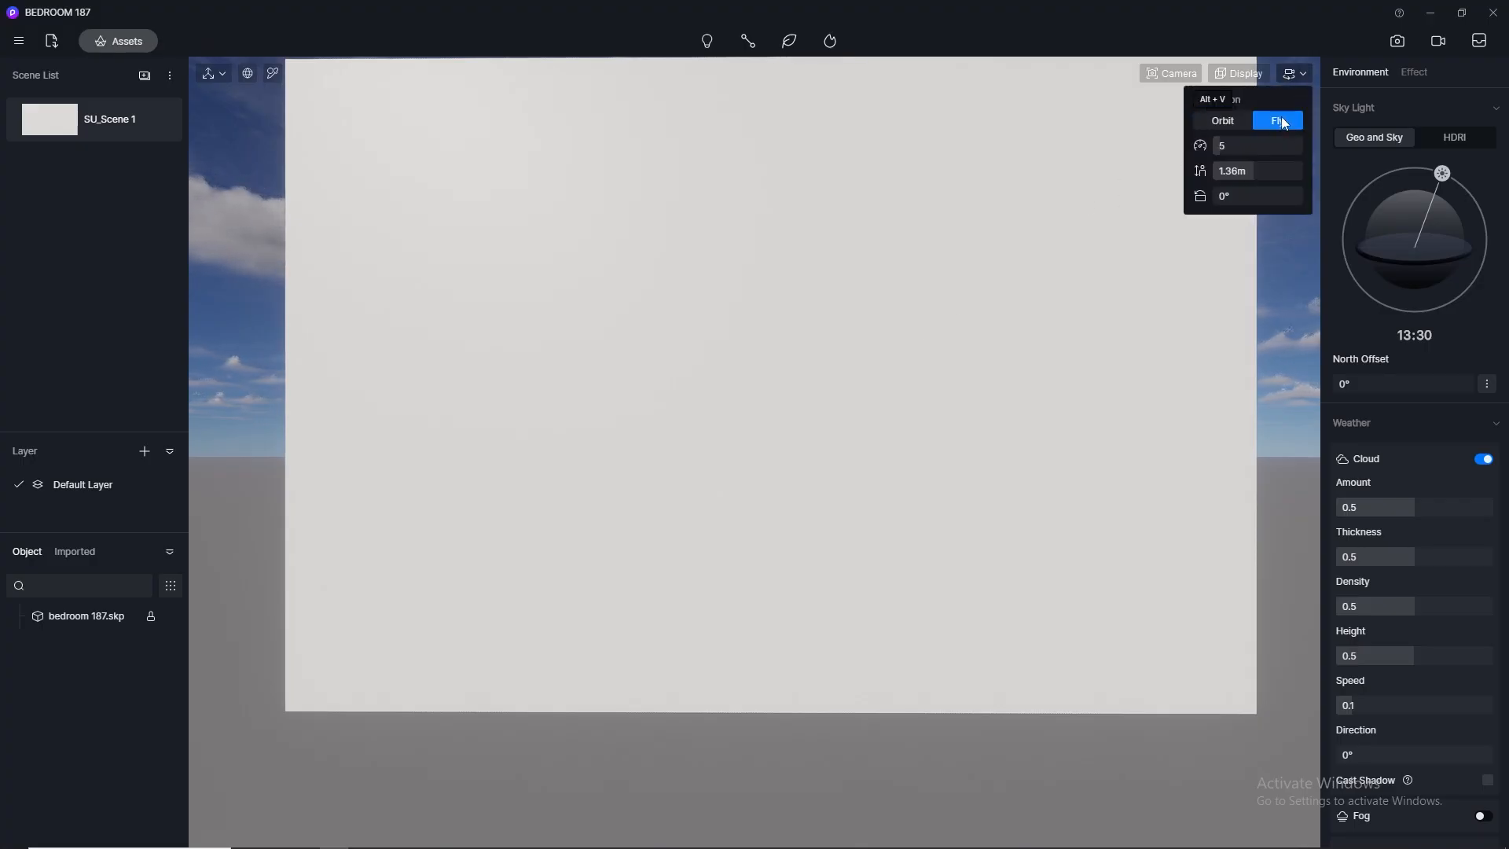
Set the camera clipping distance to 191.1 to cut through the front wall, and lower the fly speed to 1
{"action": "key", "text": "w"}
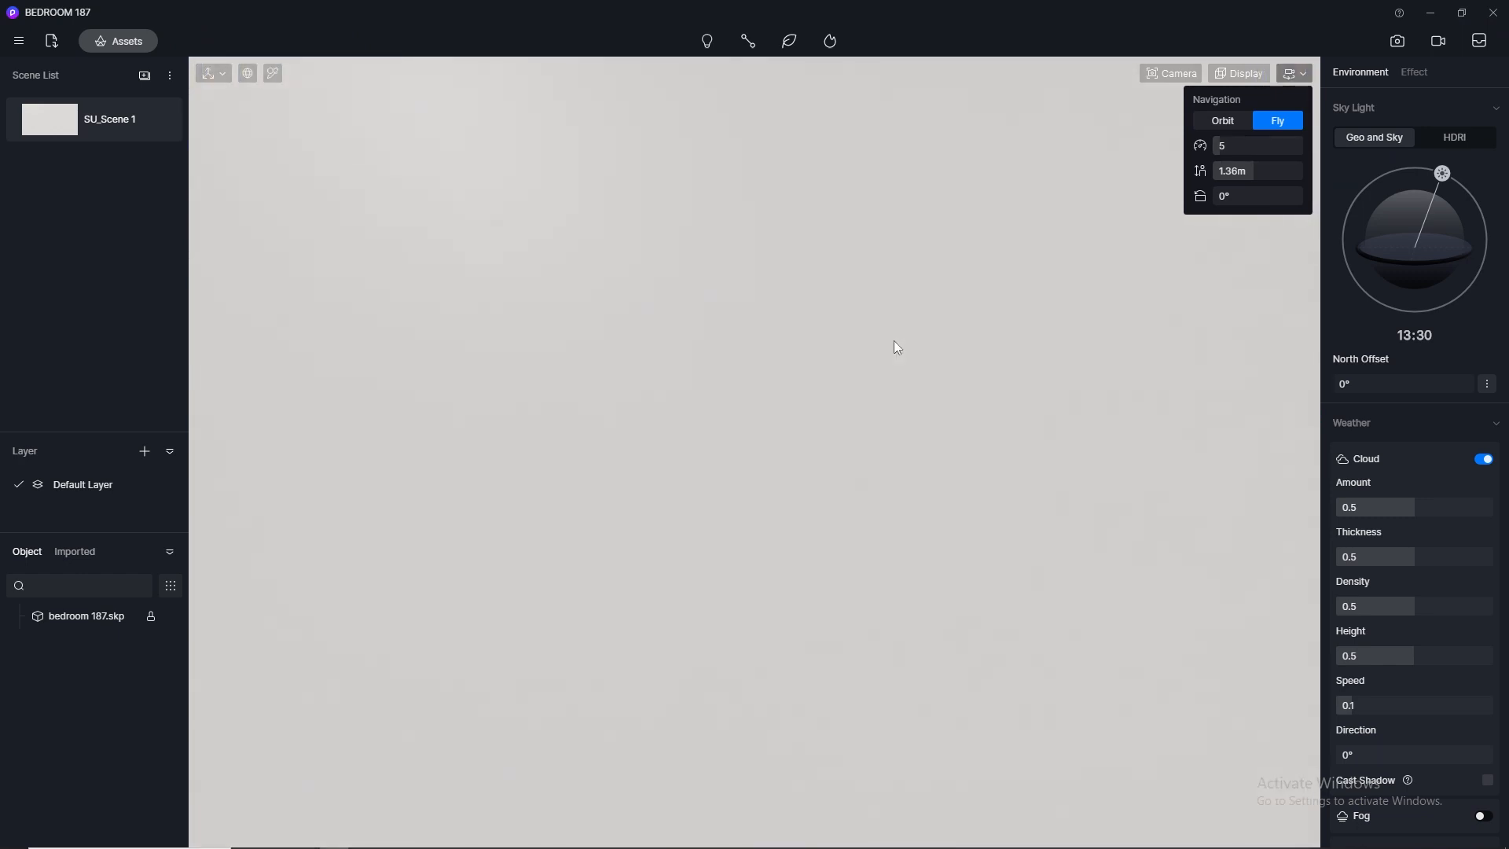
{"action": "key", "text": "s"}
{"action": "key", "text": "s"}
{"action": "key", "text": "w"}
{"action": "left_click", "coordinate": [1172, 74]}
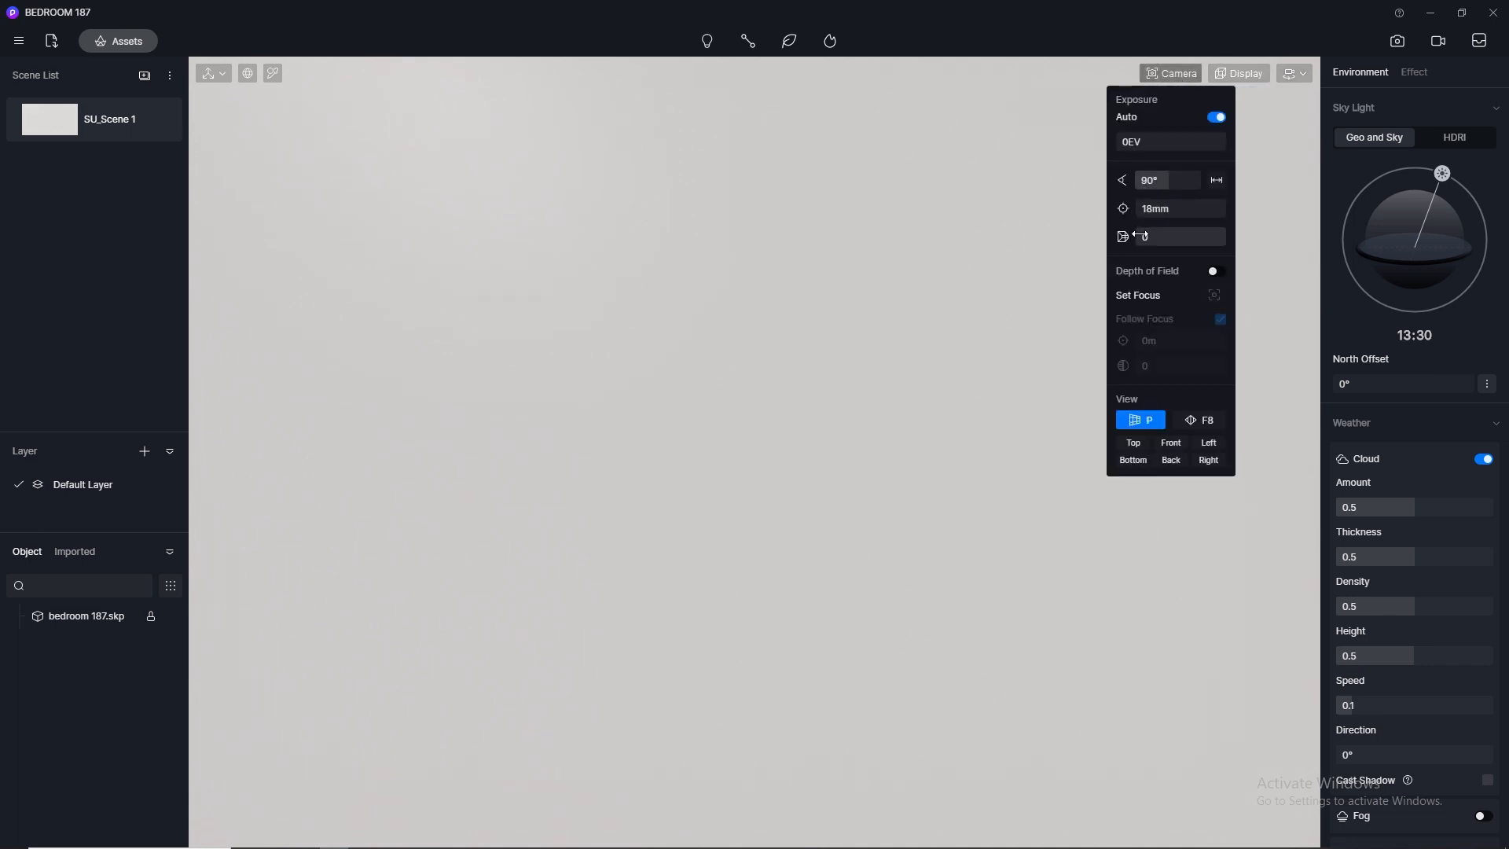
{"action": "left_click_drag", "start_coordinate": [1152, 238], "coordinate": [1161, 229]}
{"action": "left_click", "coordinate": [1295, 73]}
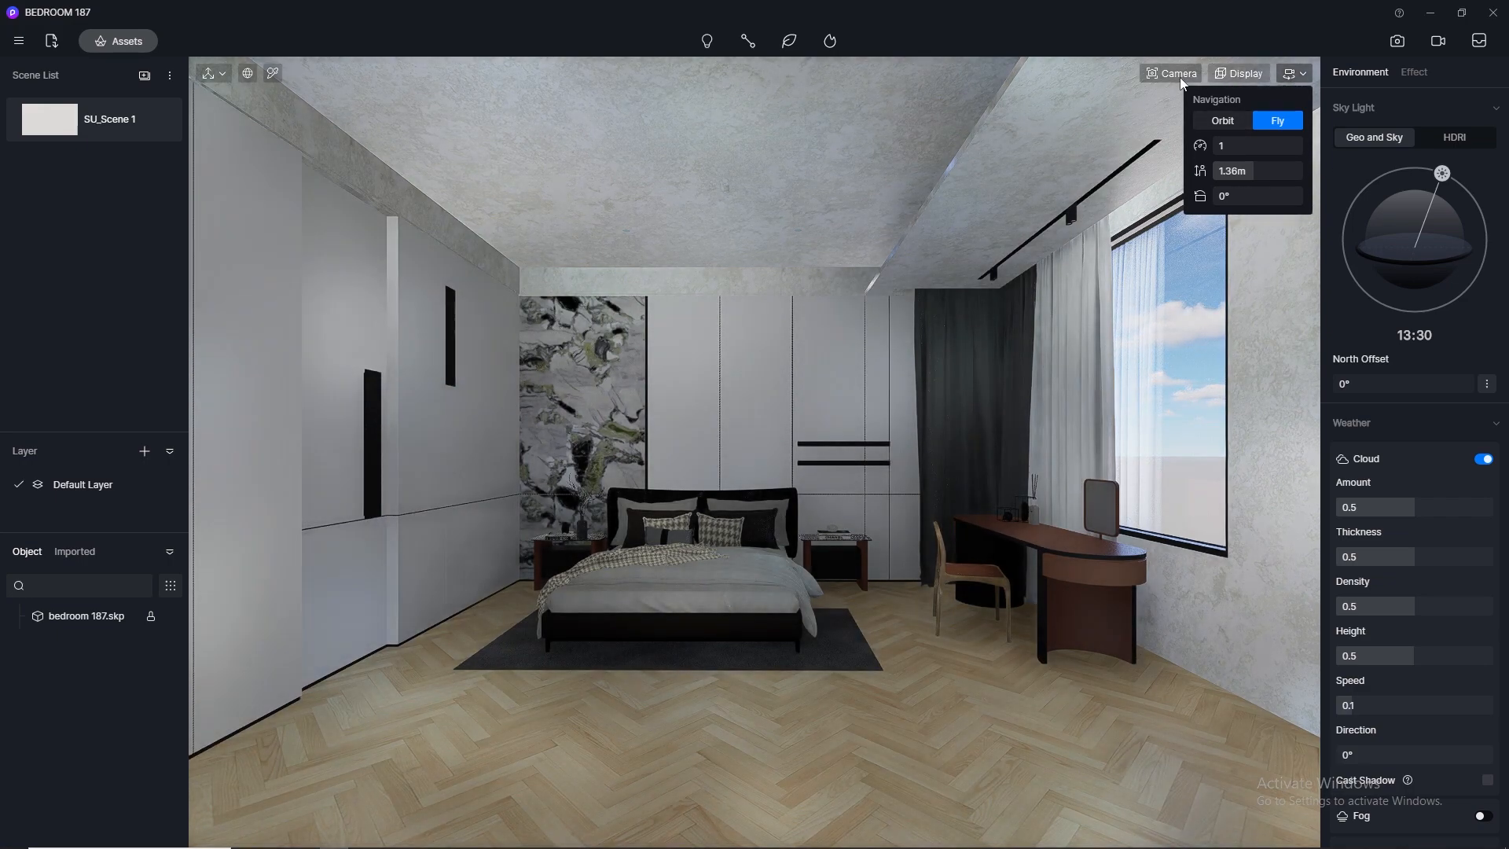
Enter image render mode, set the camera's field of view to 80°, and choose the 2K preset size
{"action": "left_click", "coordinate": [1175, 73]}
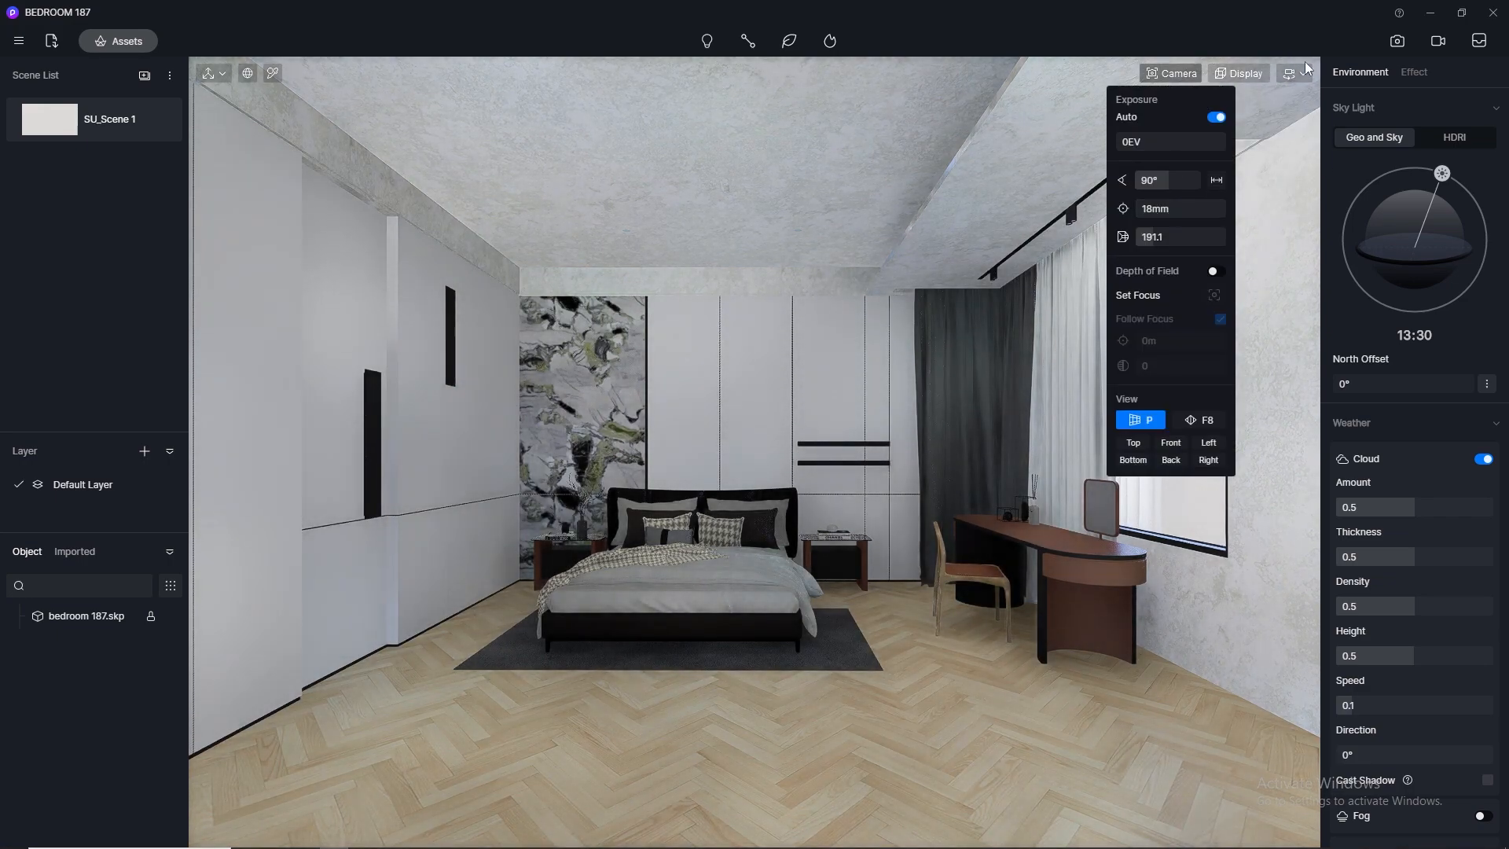
{"action": "left_click", "coordinate": [1397, 41]}
{"action": "left_click", "coordinate": [1171, 73]}
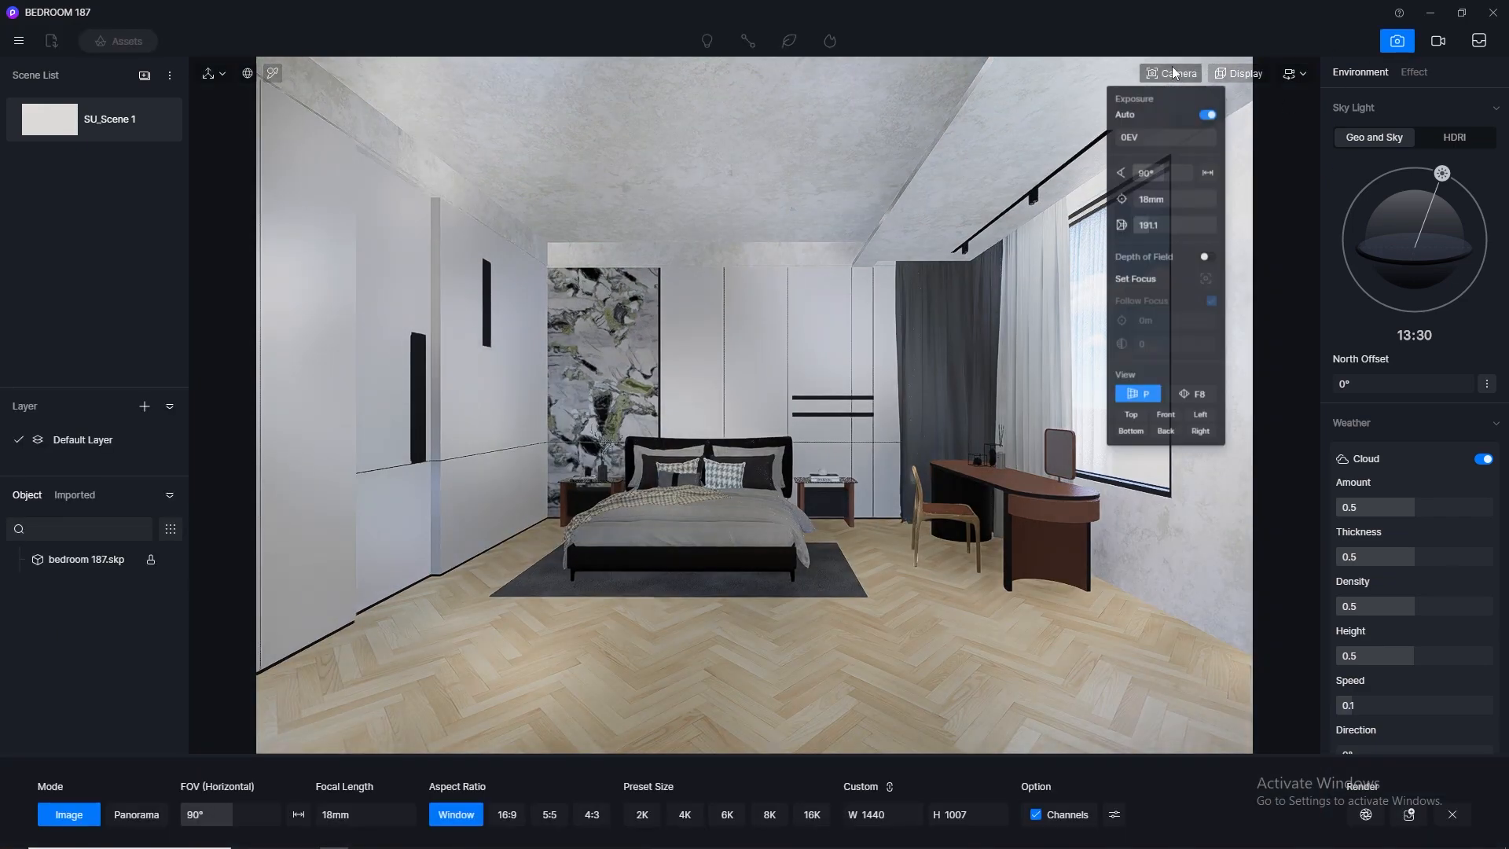
{"action": "left_click", "coordinate": [1168, 181]}
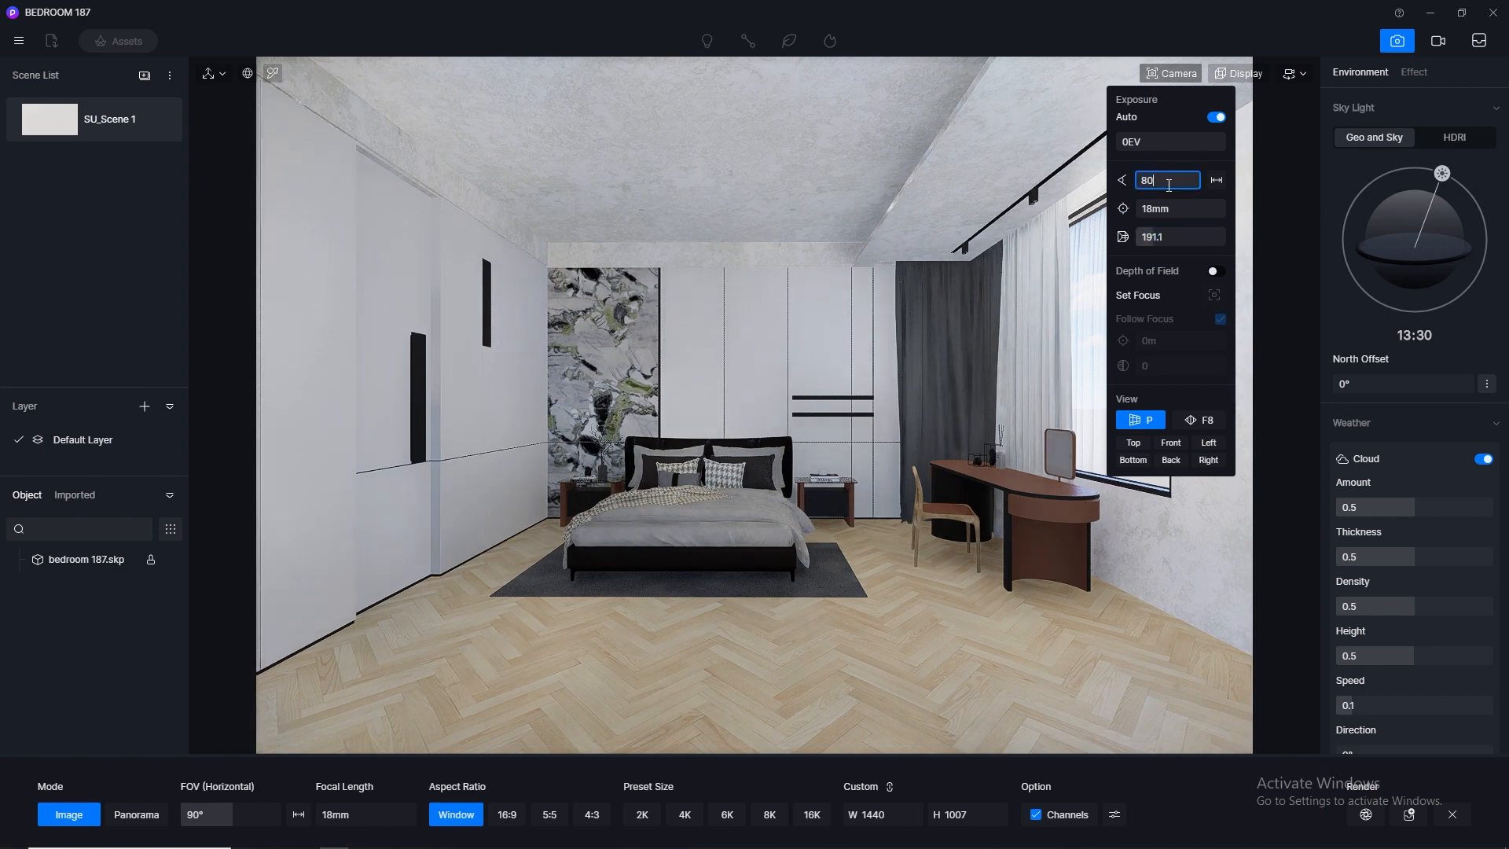
{"action": "type", "text": "80"}
{"action": "key", "text": "Return"}
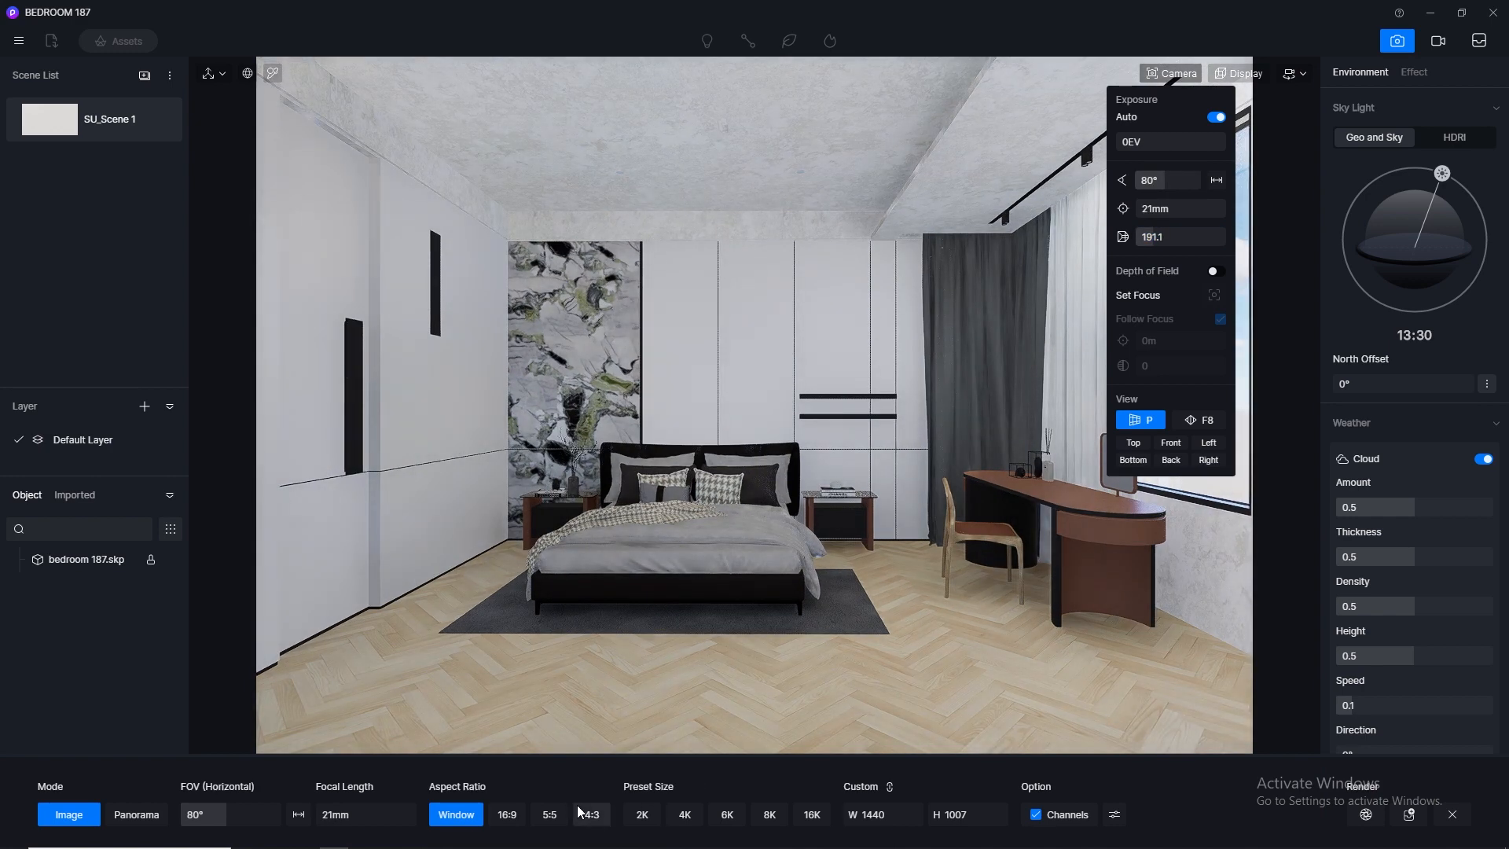
{"action": "left_click", "coordinate": [638, 816]}
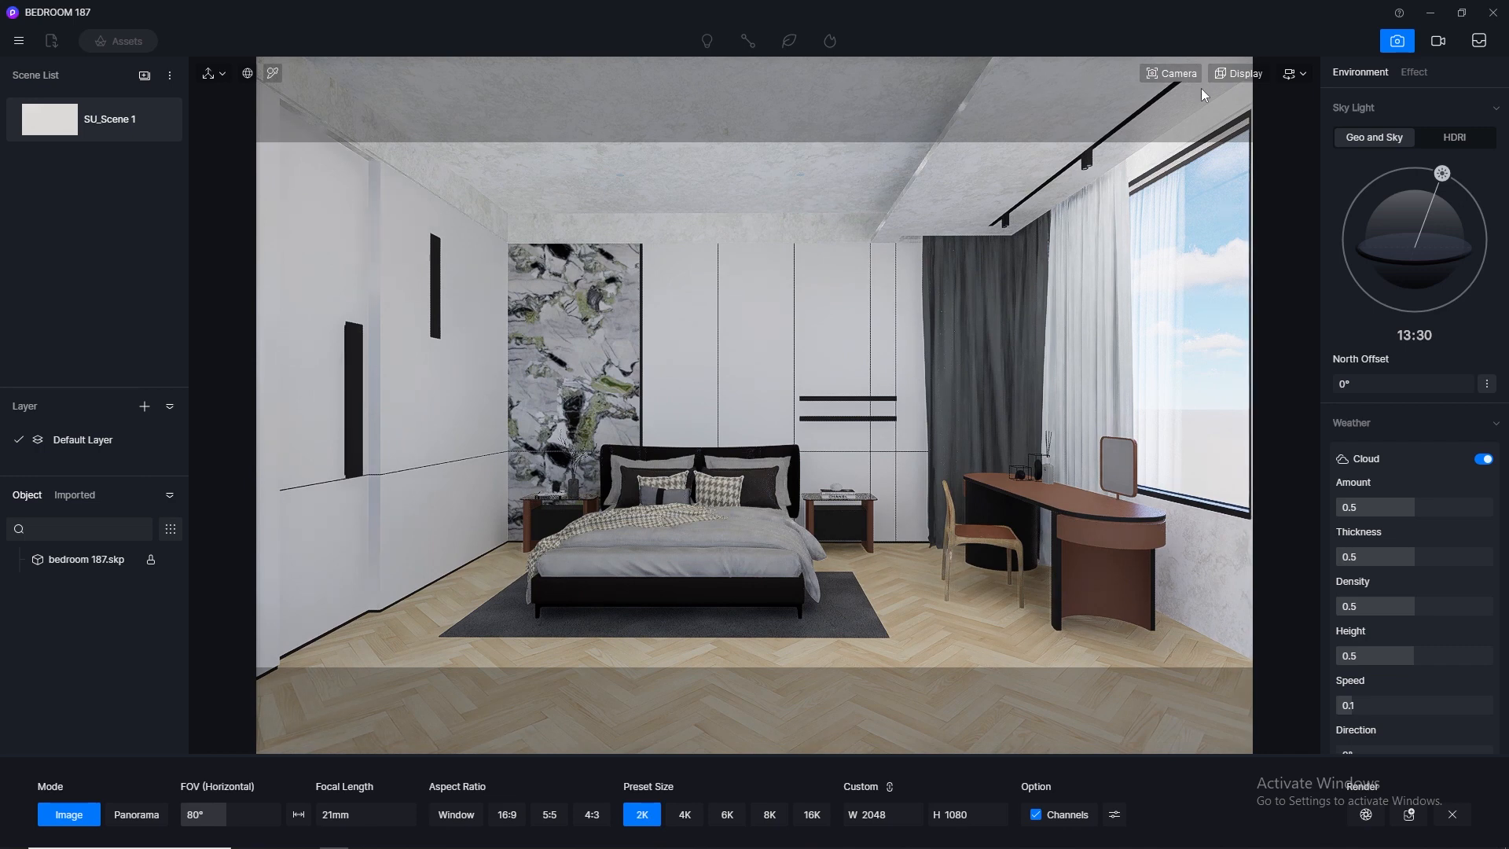
Turn the camera and shift it sideways to frame the bed and desk at a slight angle
{"action": "left_click", "coordinate": [1171, 77]}
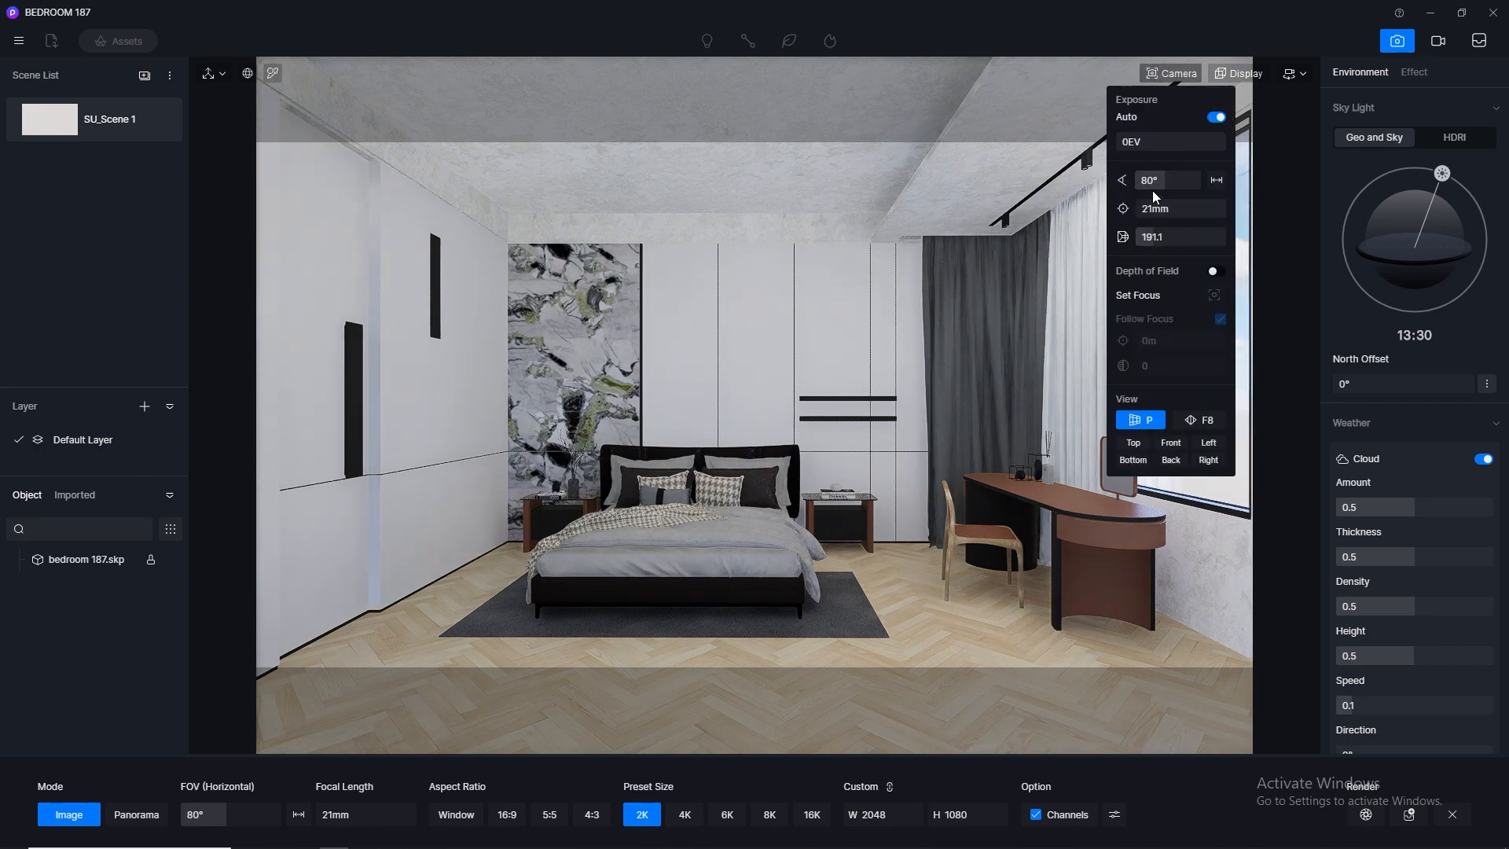
{"action": "left_click", "coordinate": [1034, 172]}
{"action": "right_click_drag", "start_coordinate": [728, 475], "coordinate": [874, 483]}
{"action": "key", "text": "a"}
{"action": "key", "text": "a"}
{"action": "key", "text": "a"}
{"action": "key", "text": "a"}
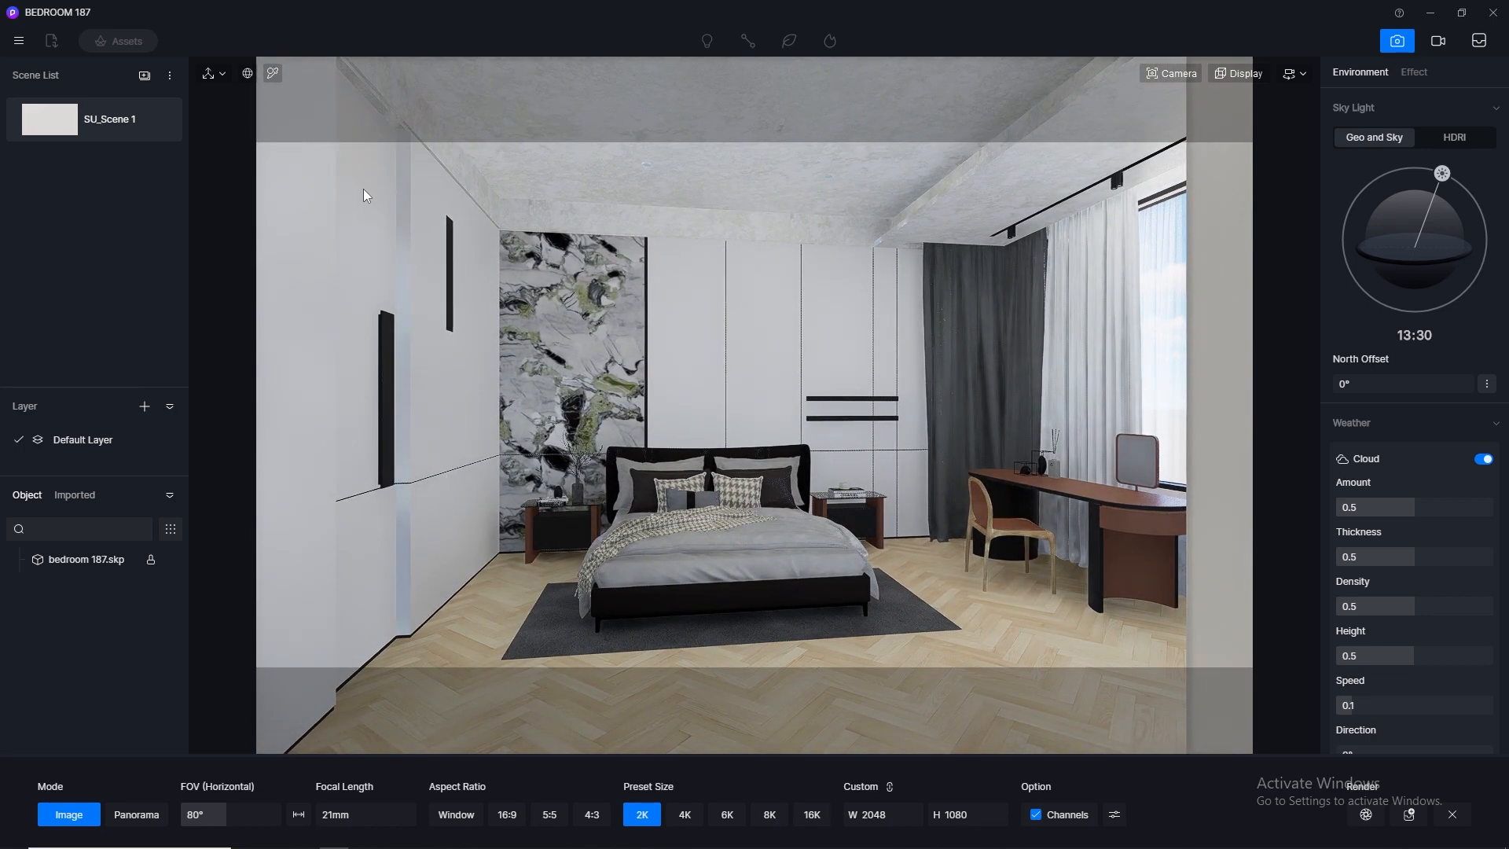
Set the camera clipping distance to 208.5 and fine-tune the sideways camera position around the bed and desk
{"action": "left_click", "coordinate": [1171, 74]}
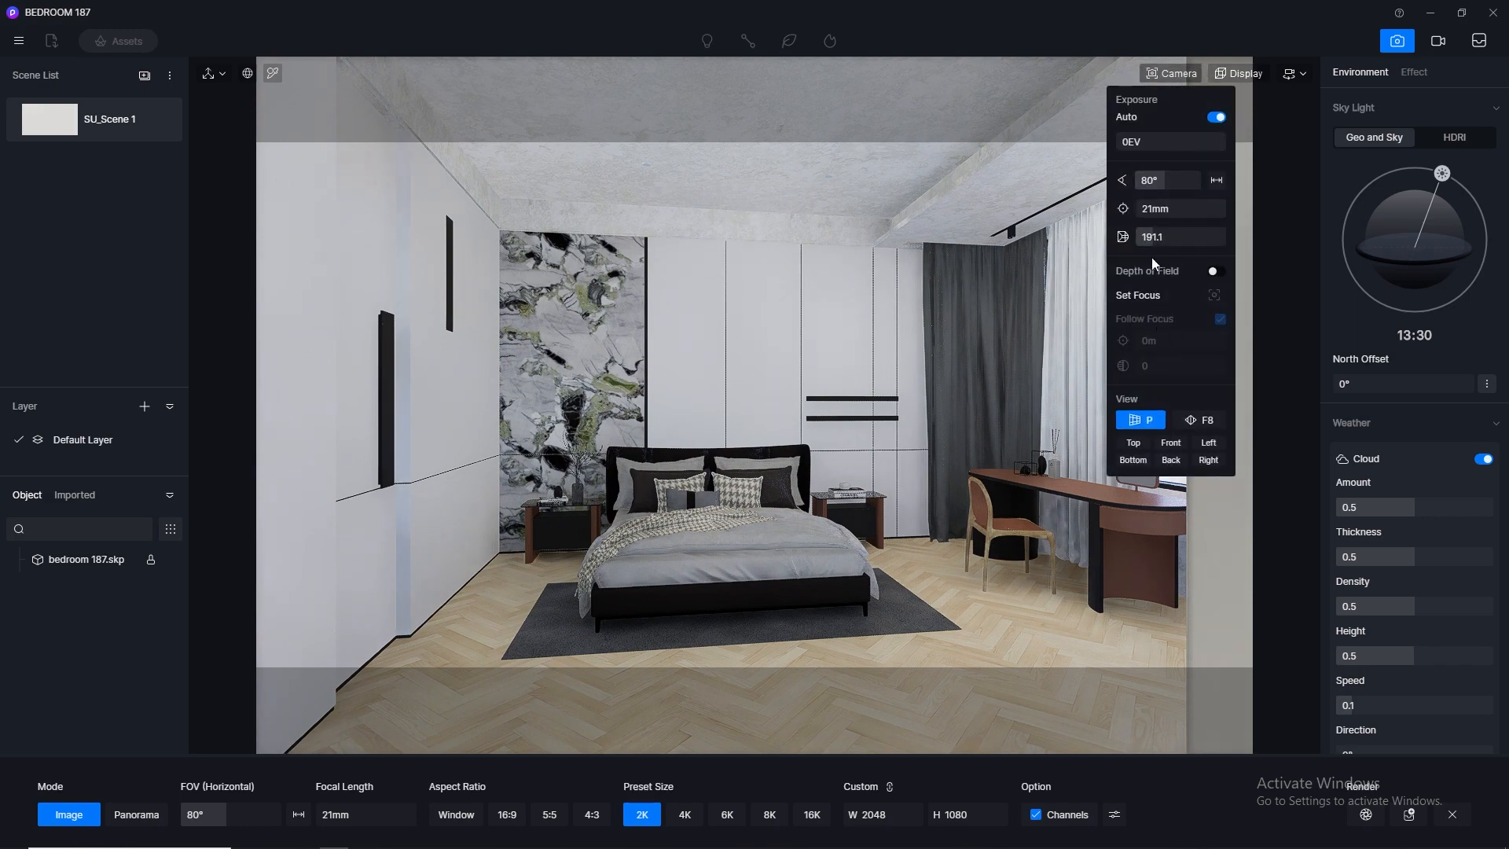
{"action": "left_click_drag", "start_coordinate": [1149, 243], "coordinate": [1154, 242]}
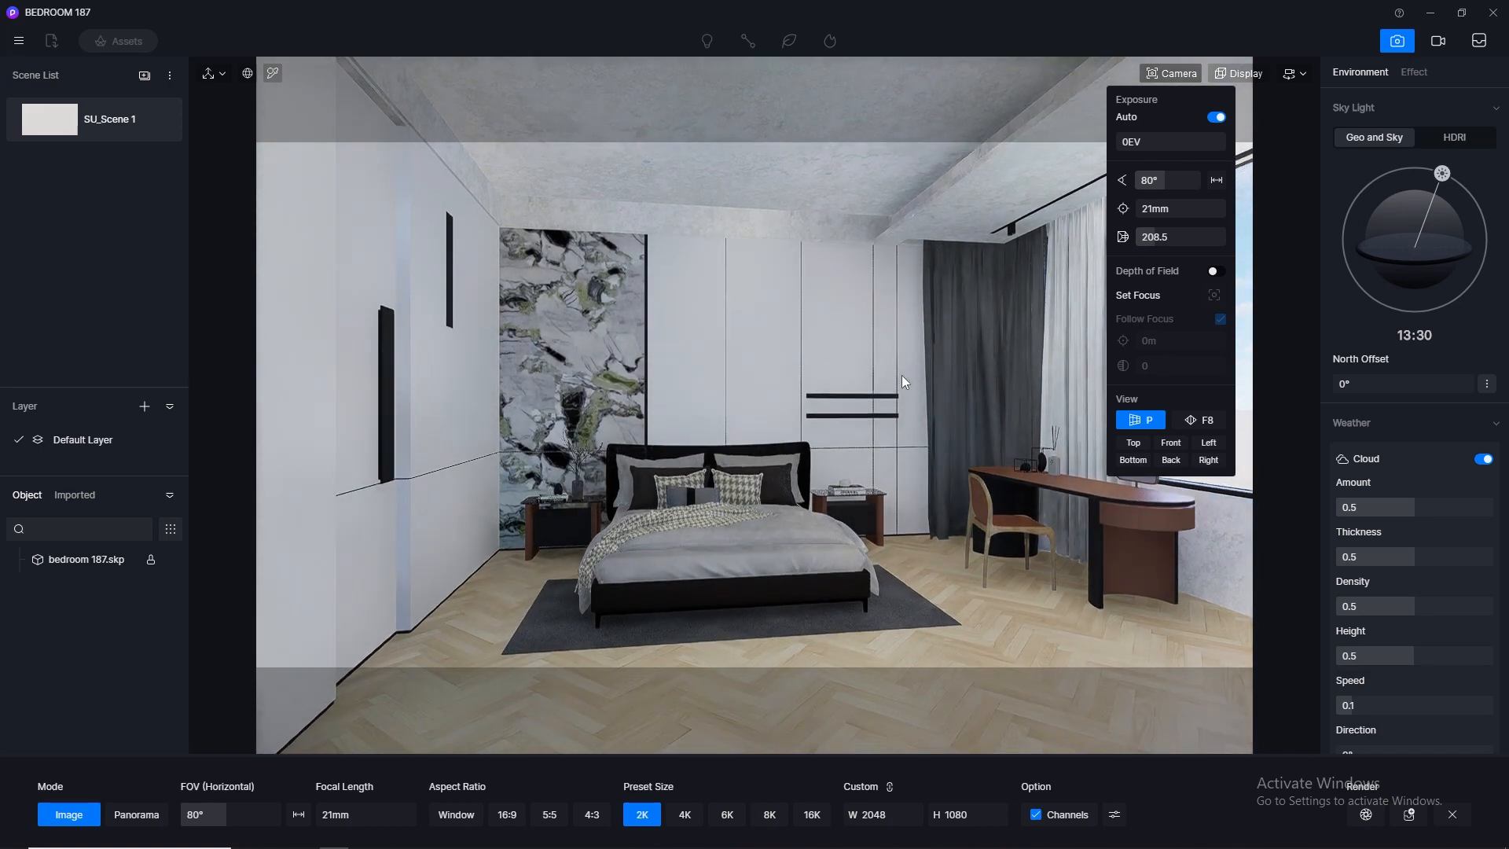
{"action": "key", "text": "a"}
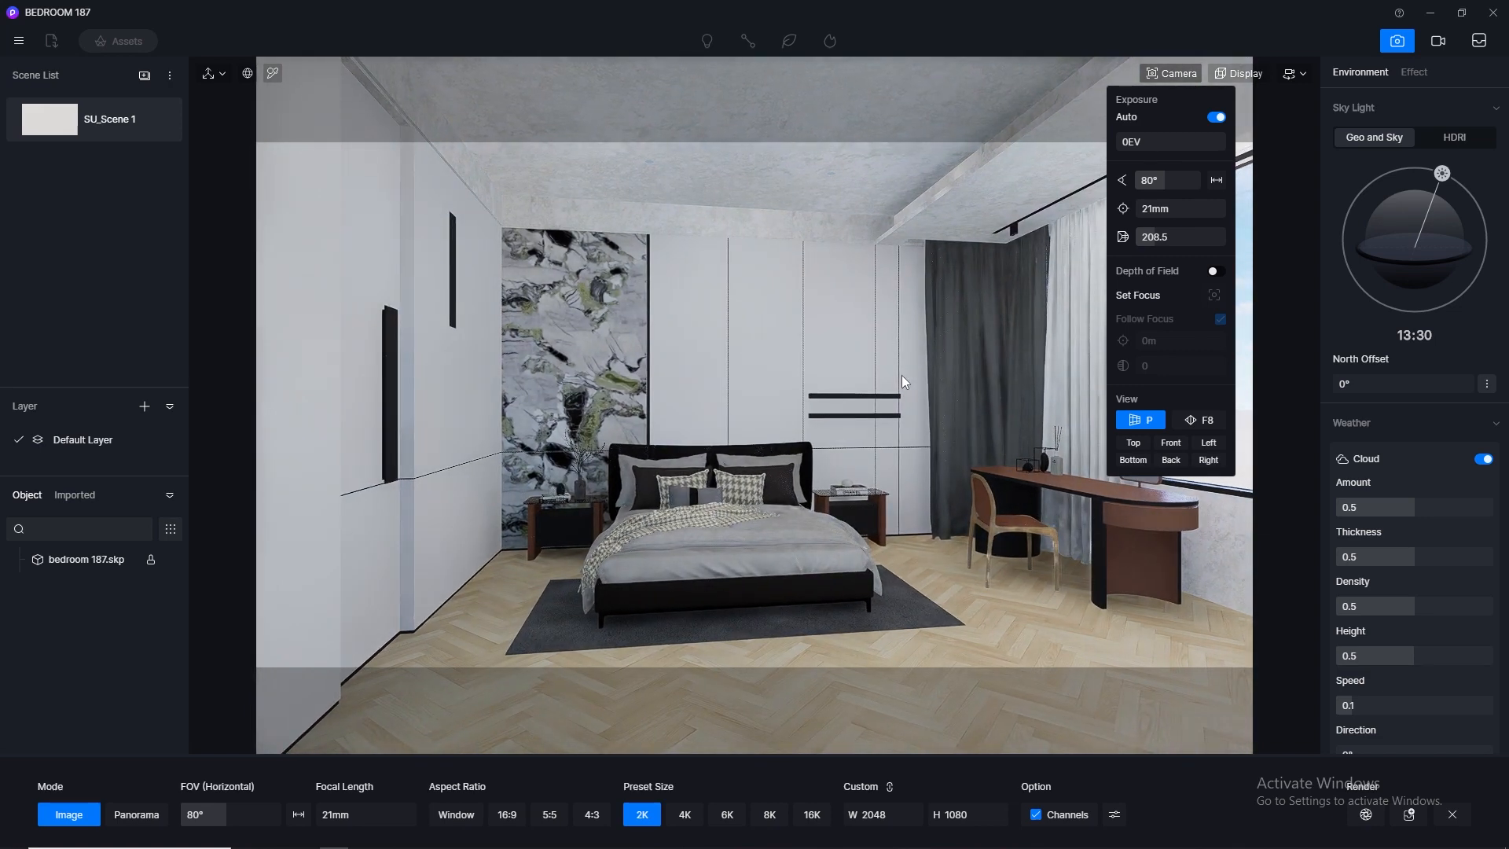
{"action": "key", "text": "a"}
{"action": "key", "text": "a"}
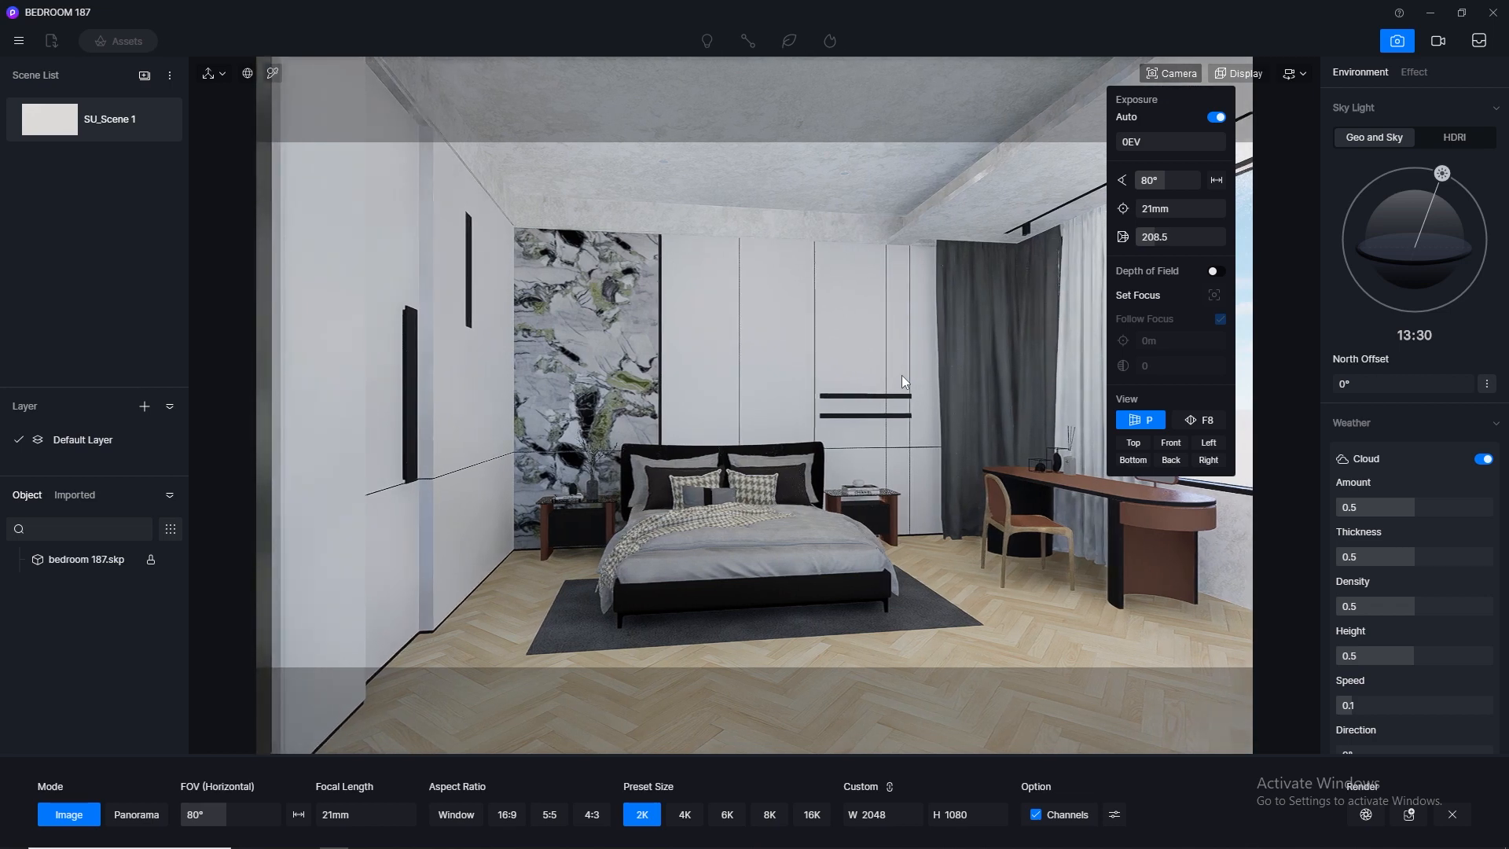
{"action": "key", "text": "d"}
{"action": "key", "text": "d"}
{"action": "key", "text": "d"}
{"action": "key", "text": "d"}
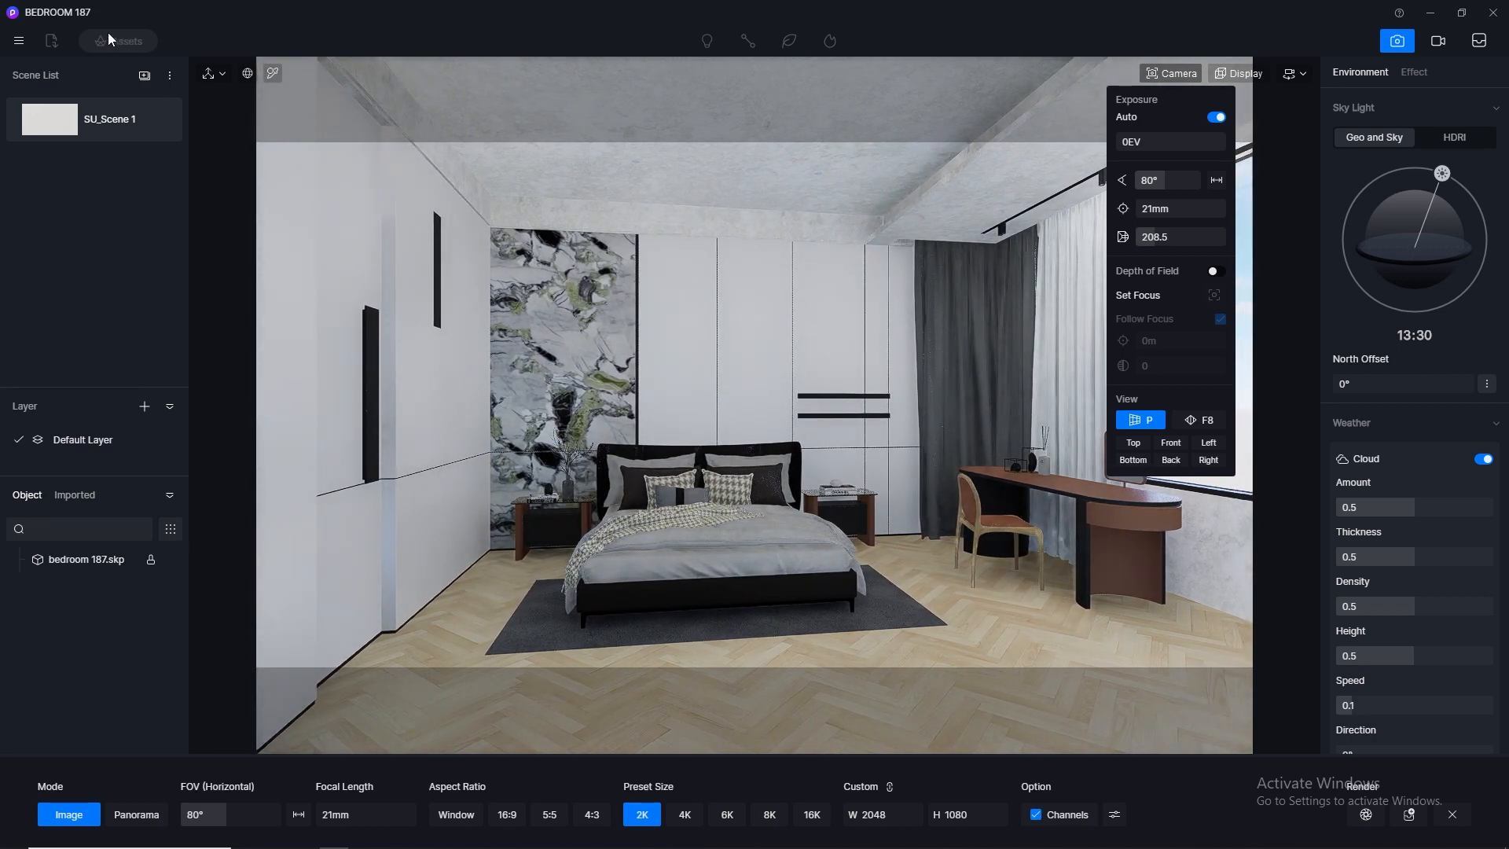
Update SU_Scene 1 with the current camera view and save the project
{"action": "left_click", "coordinate": [19, 41]}
{"action": "mouse_move", "coordinate": [50, 75]}
{"action": "left_click", "coordinate": [310, 8]}
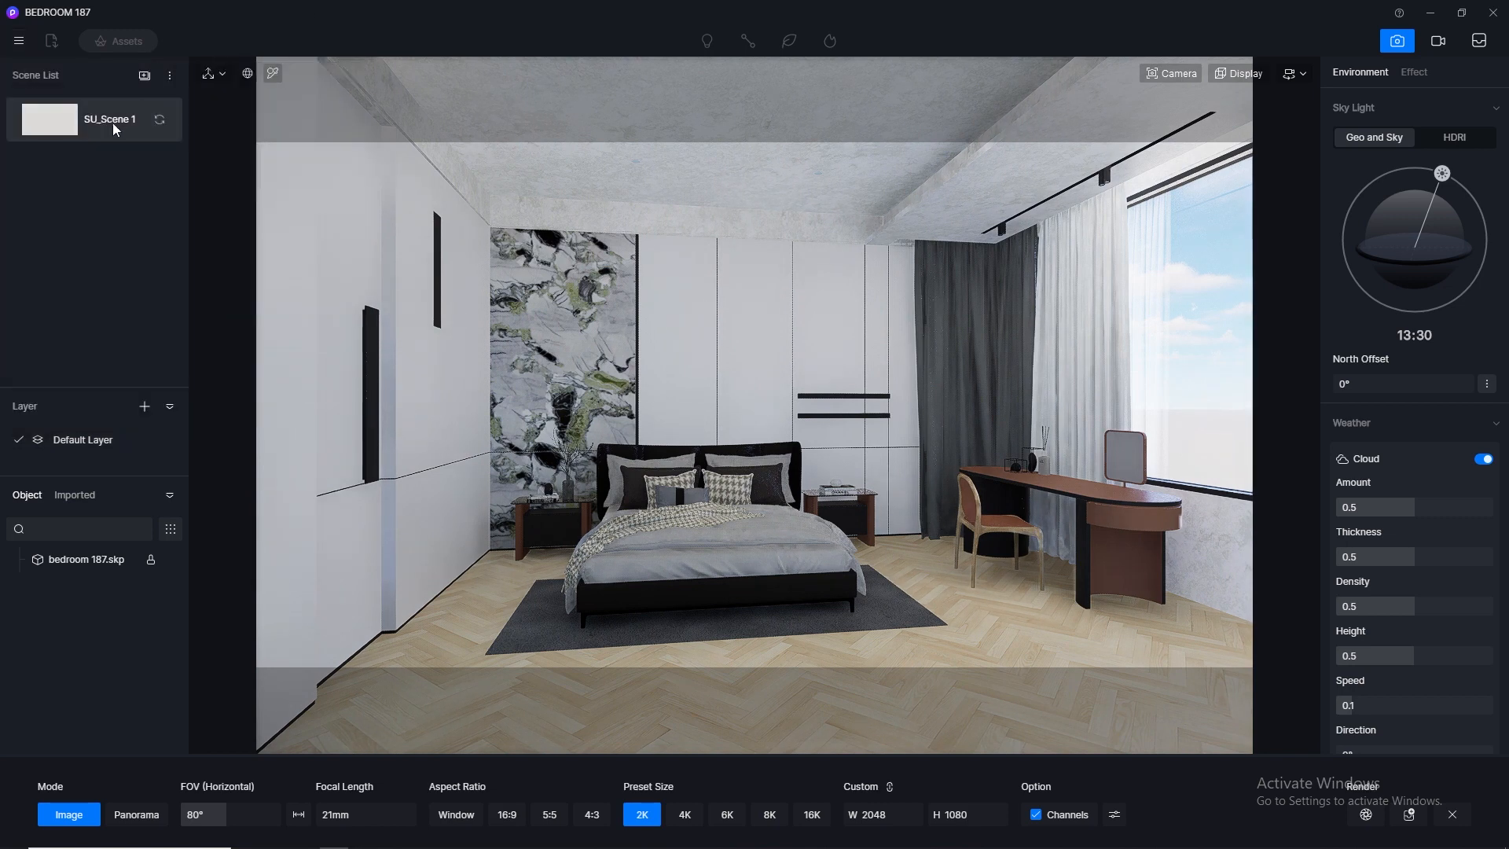
{"action": "left_click", "coordinate": [159, 120]}
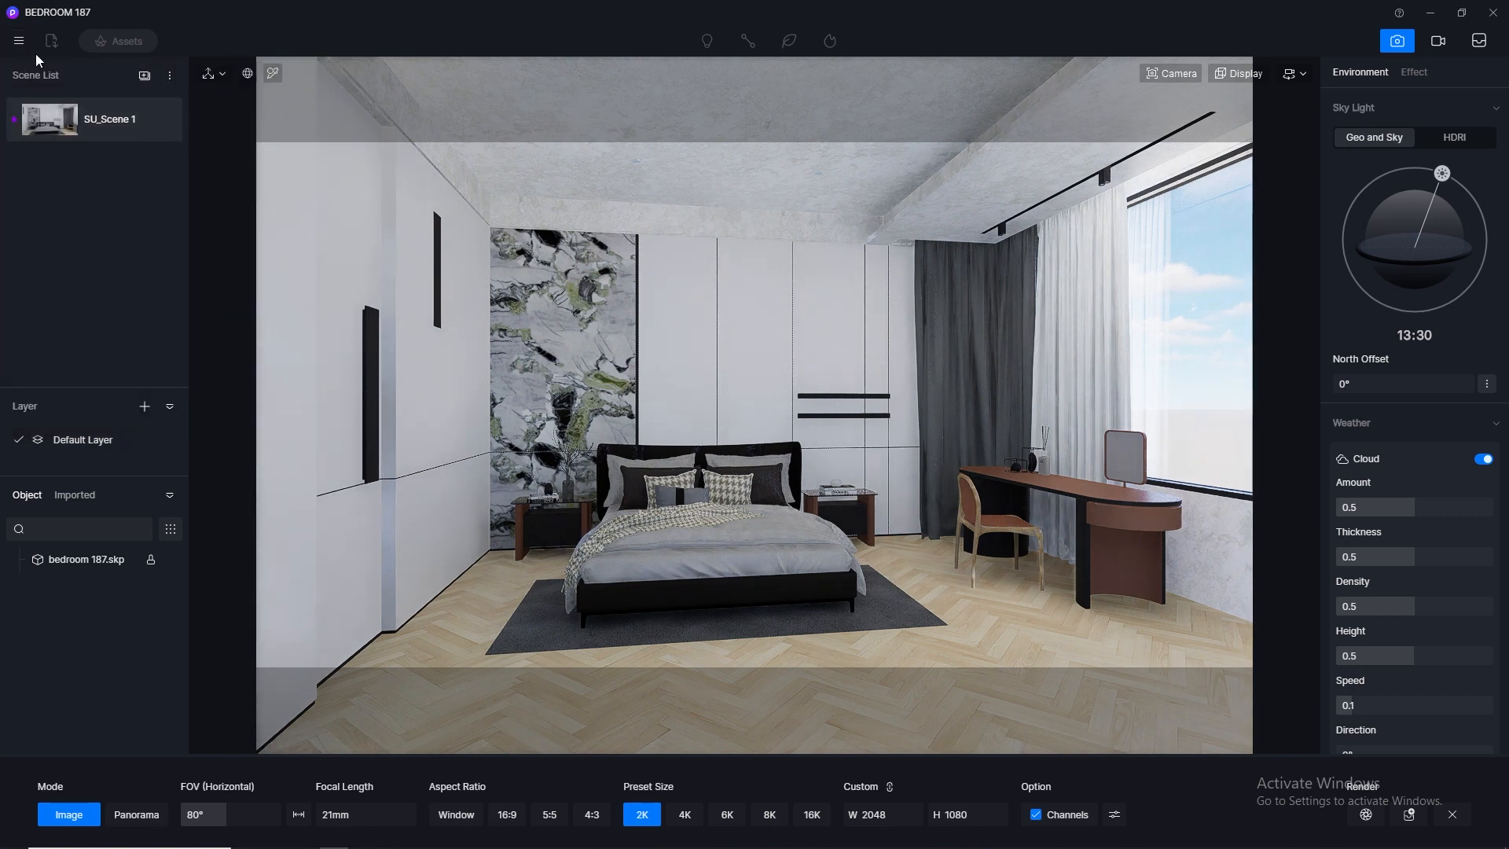
{"action": "left_click", "coordinate": [19, 41]}
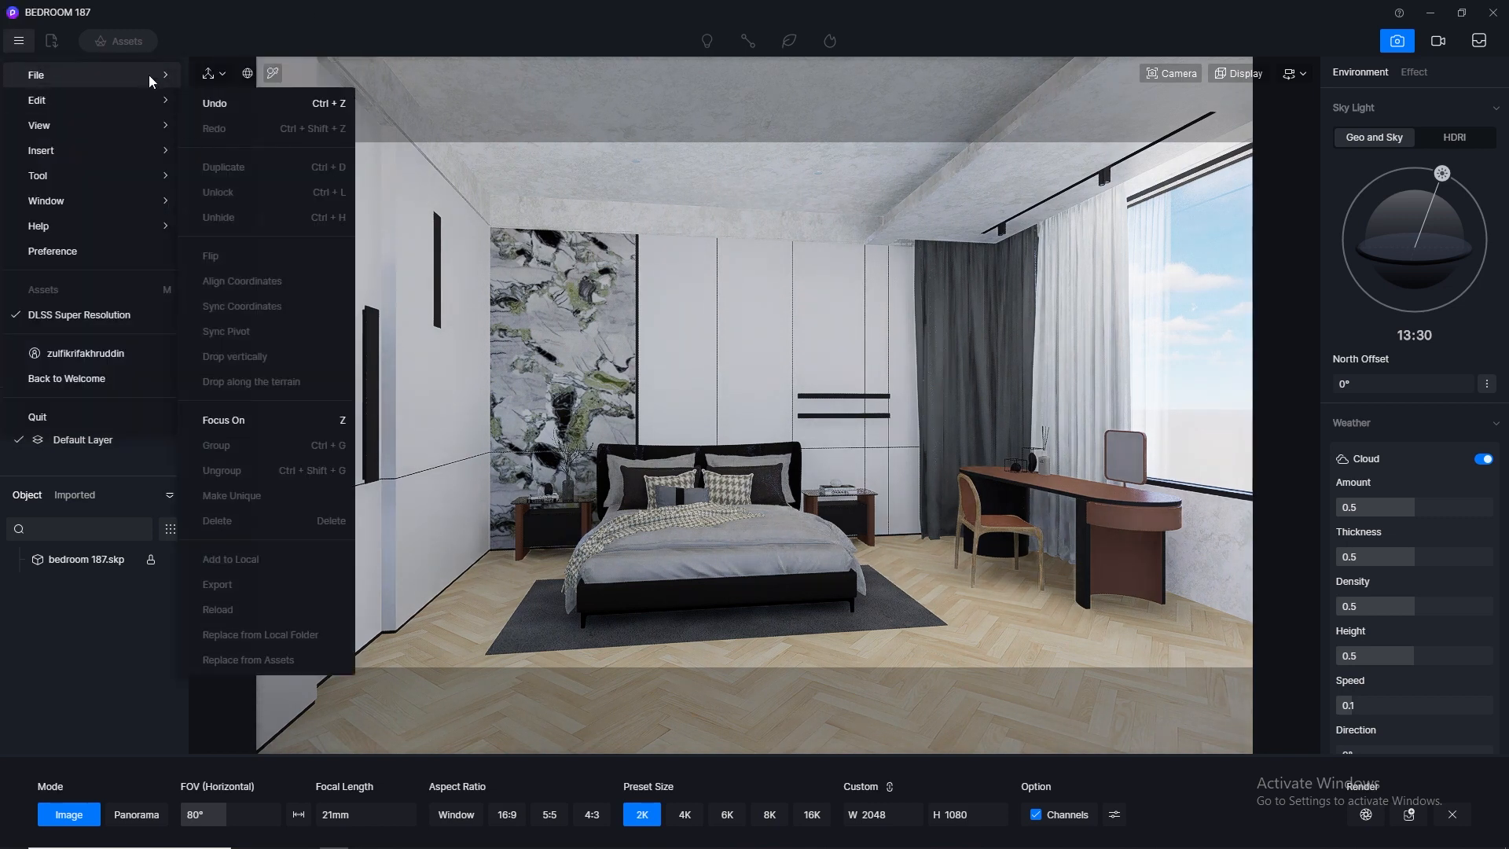
{"action": "mouse_move", "coordinate": [148, 73]}
{"action": "left_click", "coordinate": [231, 160]}
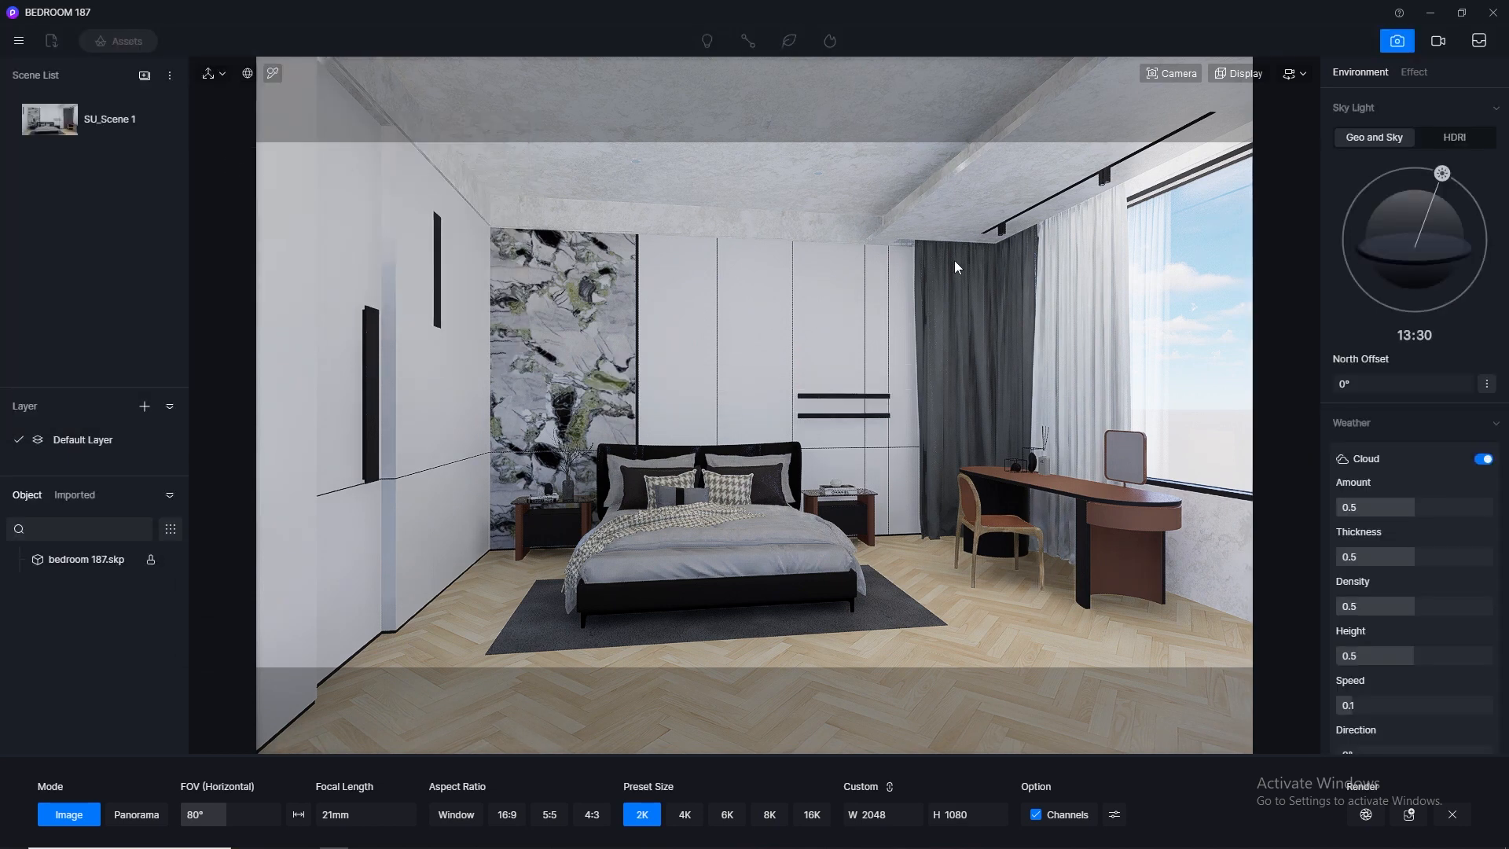
Try a straighter camera framing of the bed wall, and return to the saved SU_Scene 1 view
{"action": "right_click_drag", "start_coordinate": [874, 399], "coordinate": [753, 403]}
{"action": "key", "text": "d"}
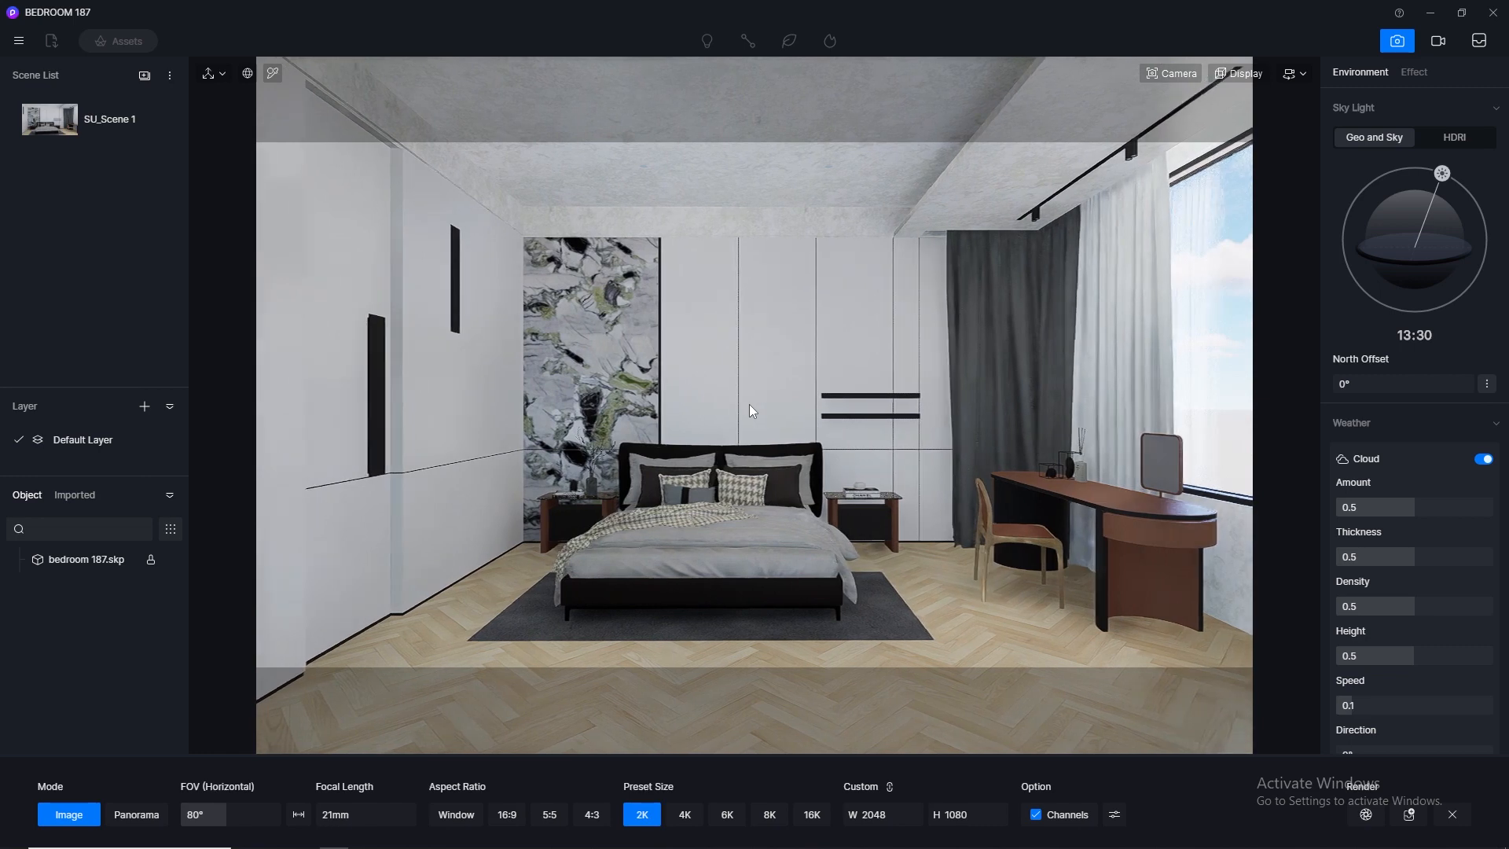
{"action": "left_click", "coordinate": [63, 122]}
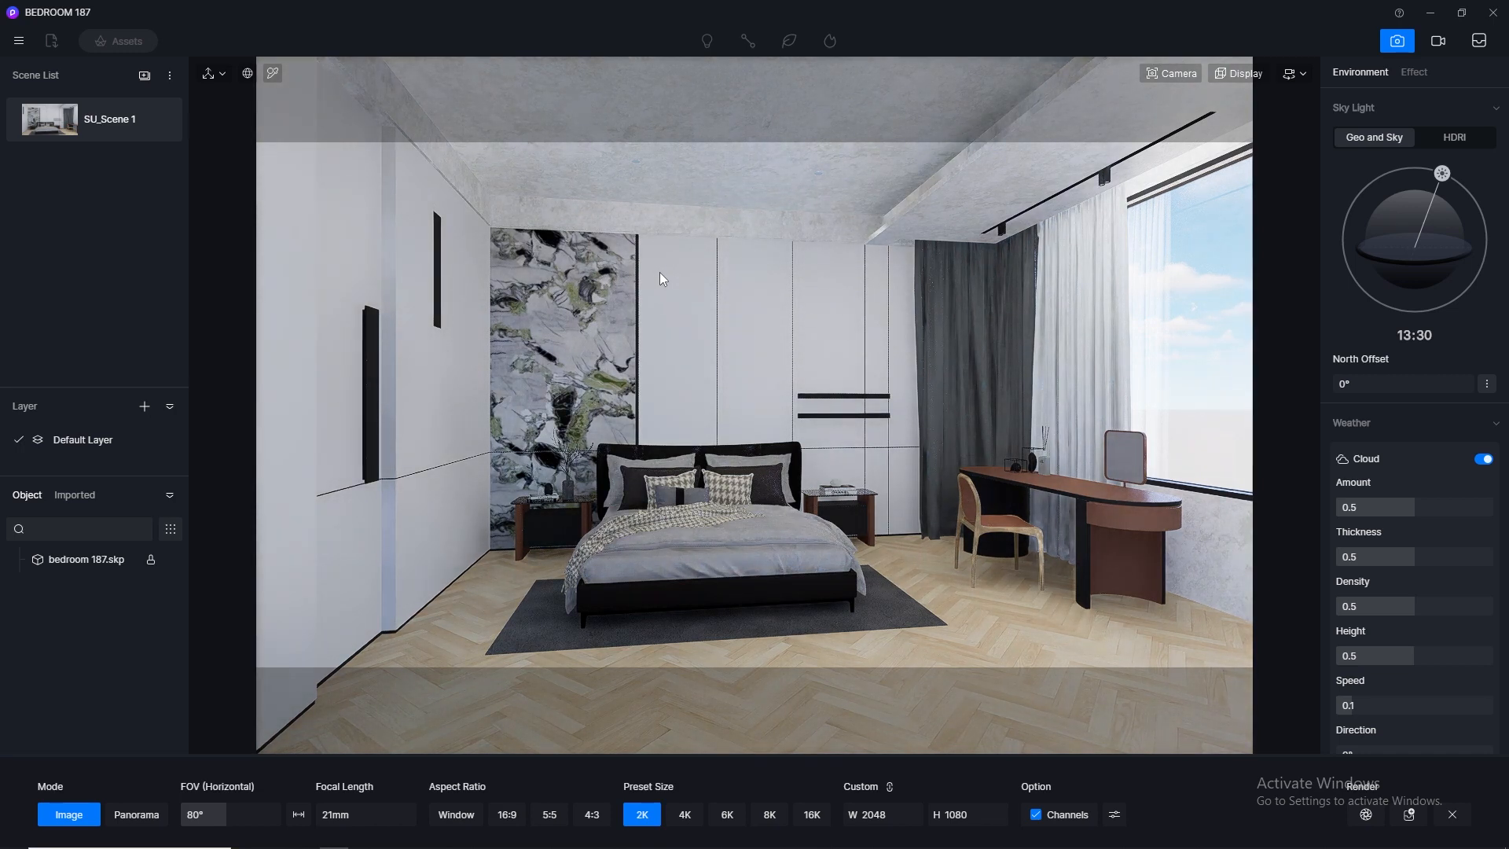
Shift the camera slightly sideways, save the project, and leave the image render mode
{"action": "key", "text": "a"}
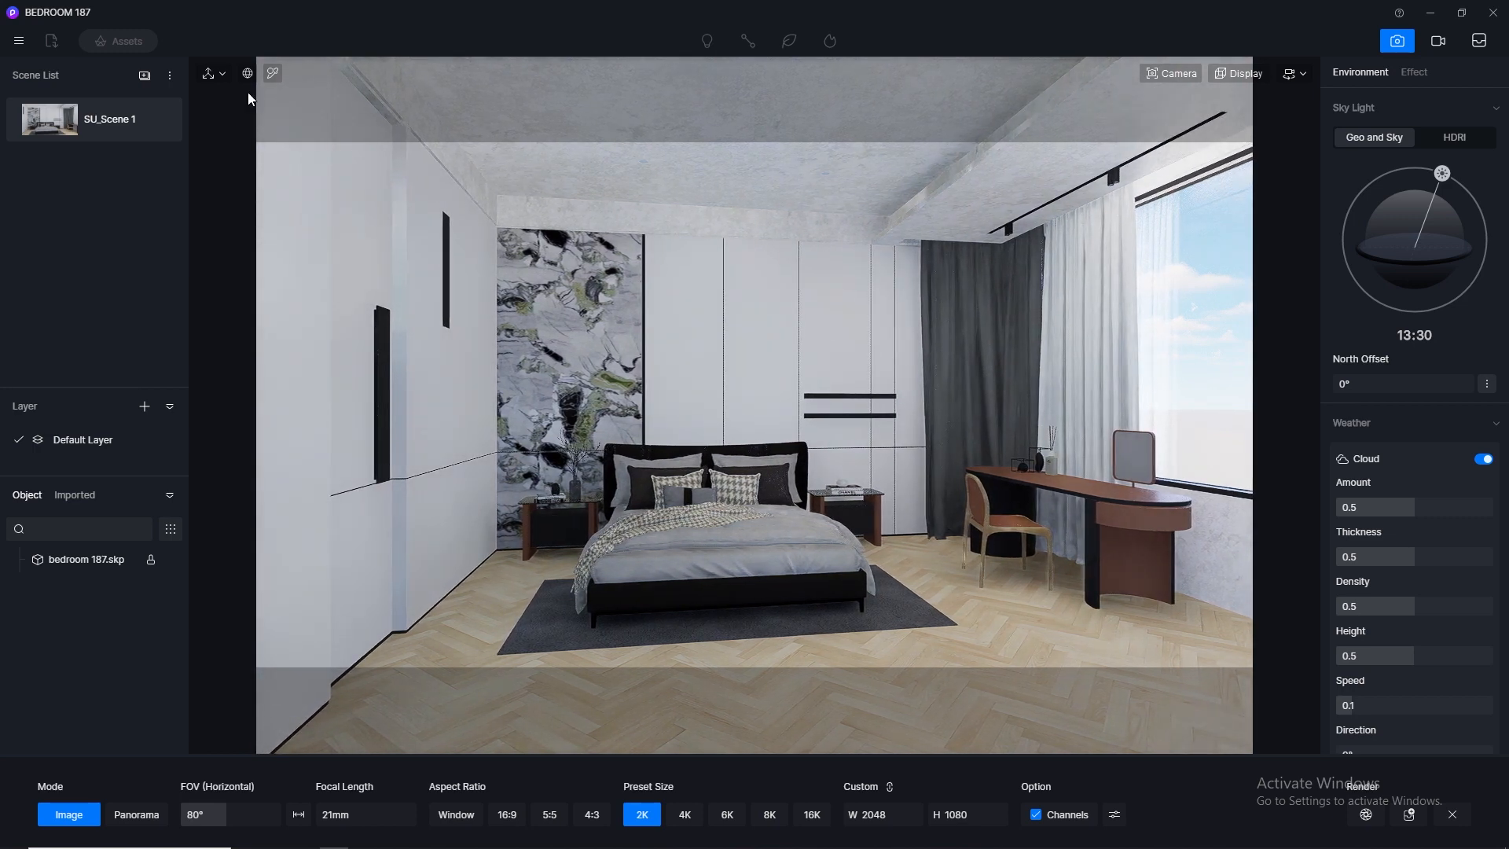
{"action": "left_click", "coordinate": [19, 41]}
{"action": "mouse_move", "coordinate": [55, 74]}
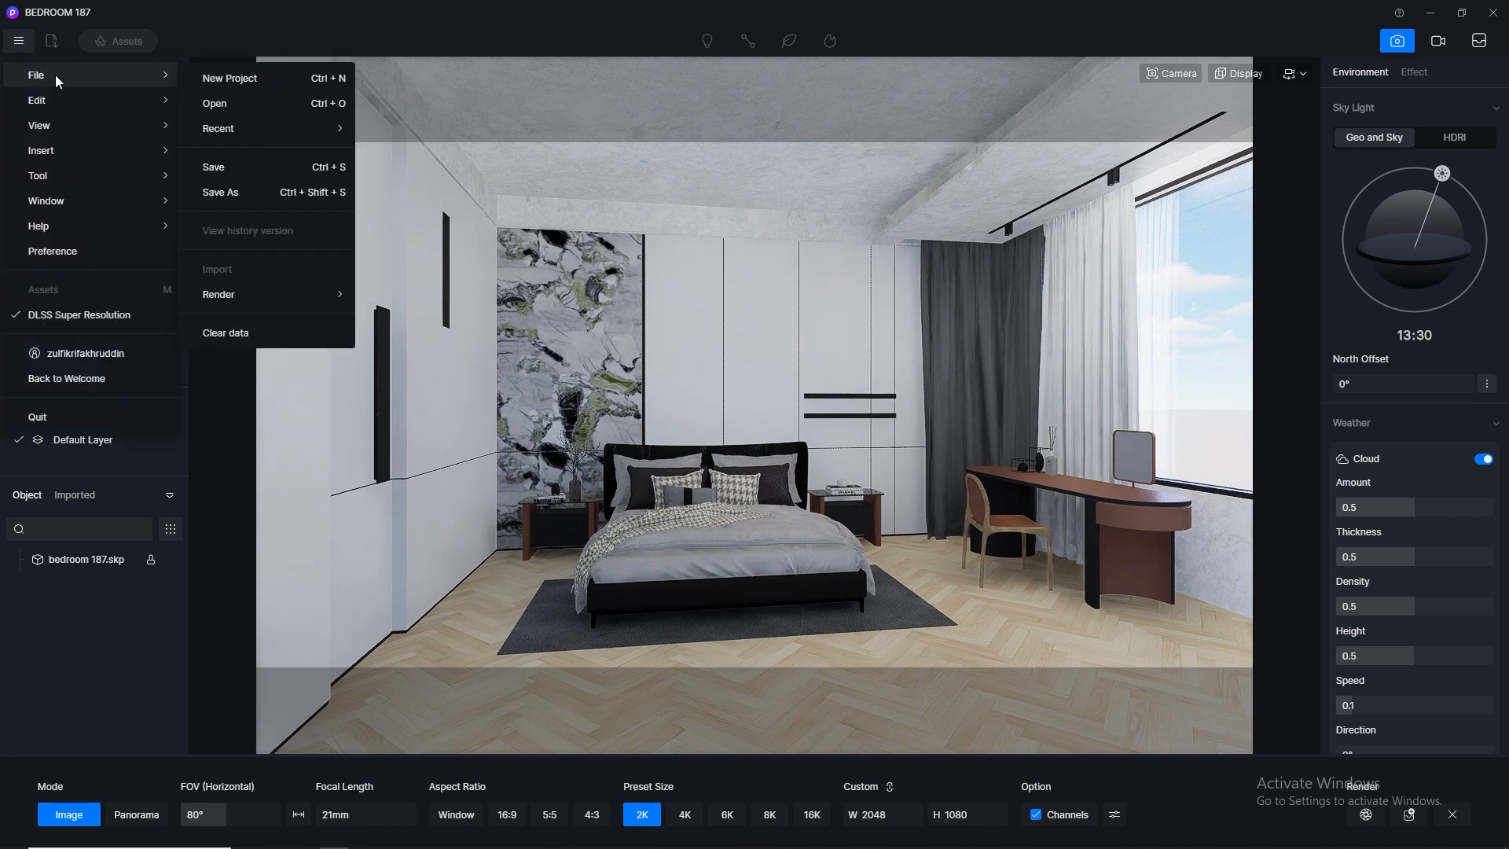
{"action": "left_click", "coordinate": [228, 165]}
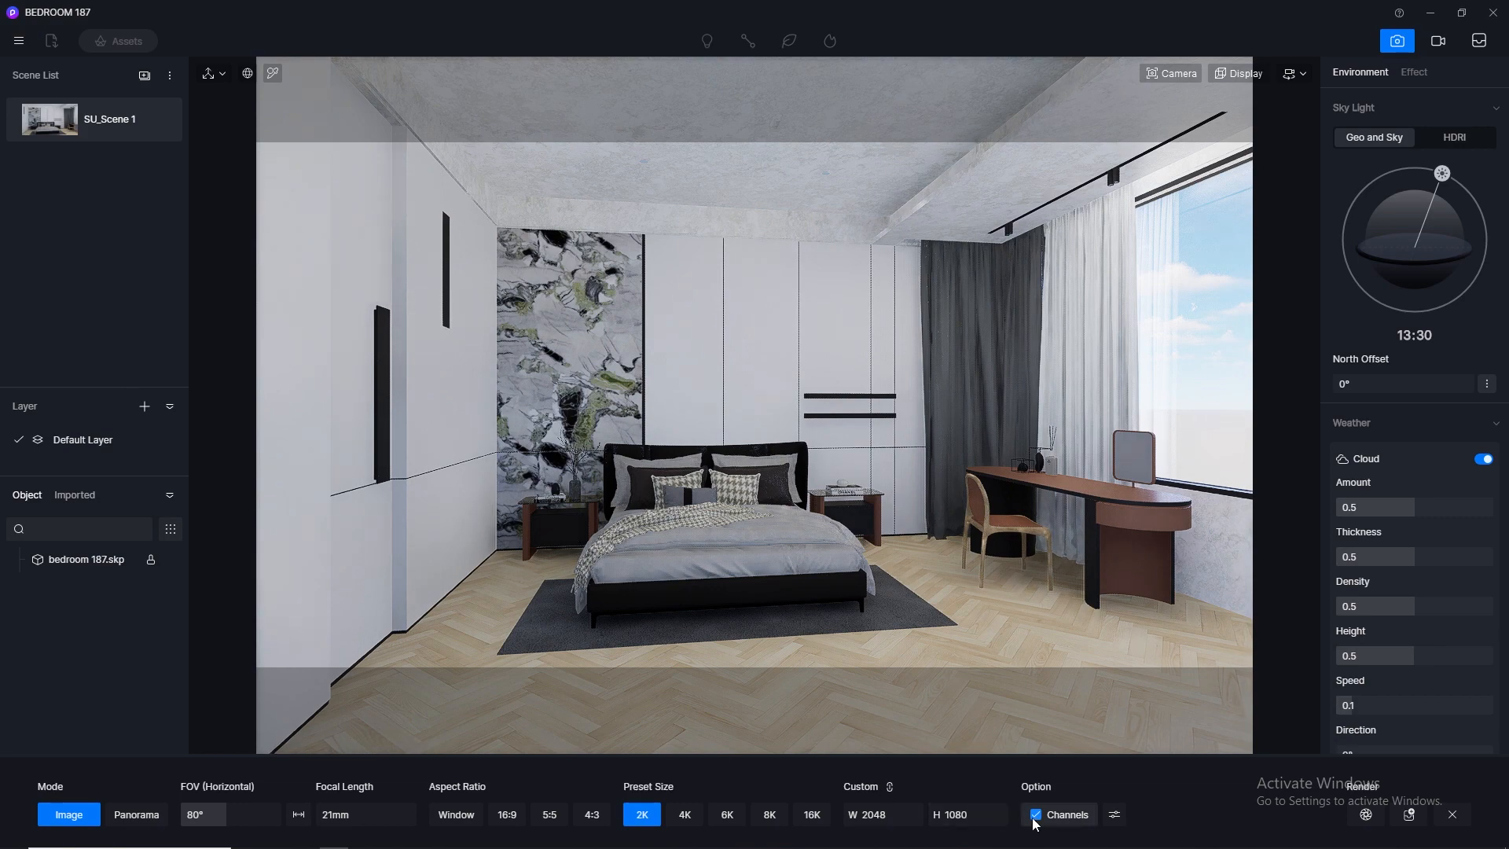
{"action": "left_click", "coordinate": [1397, 41]}
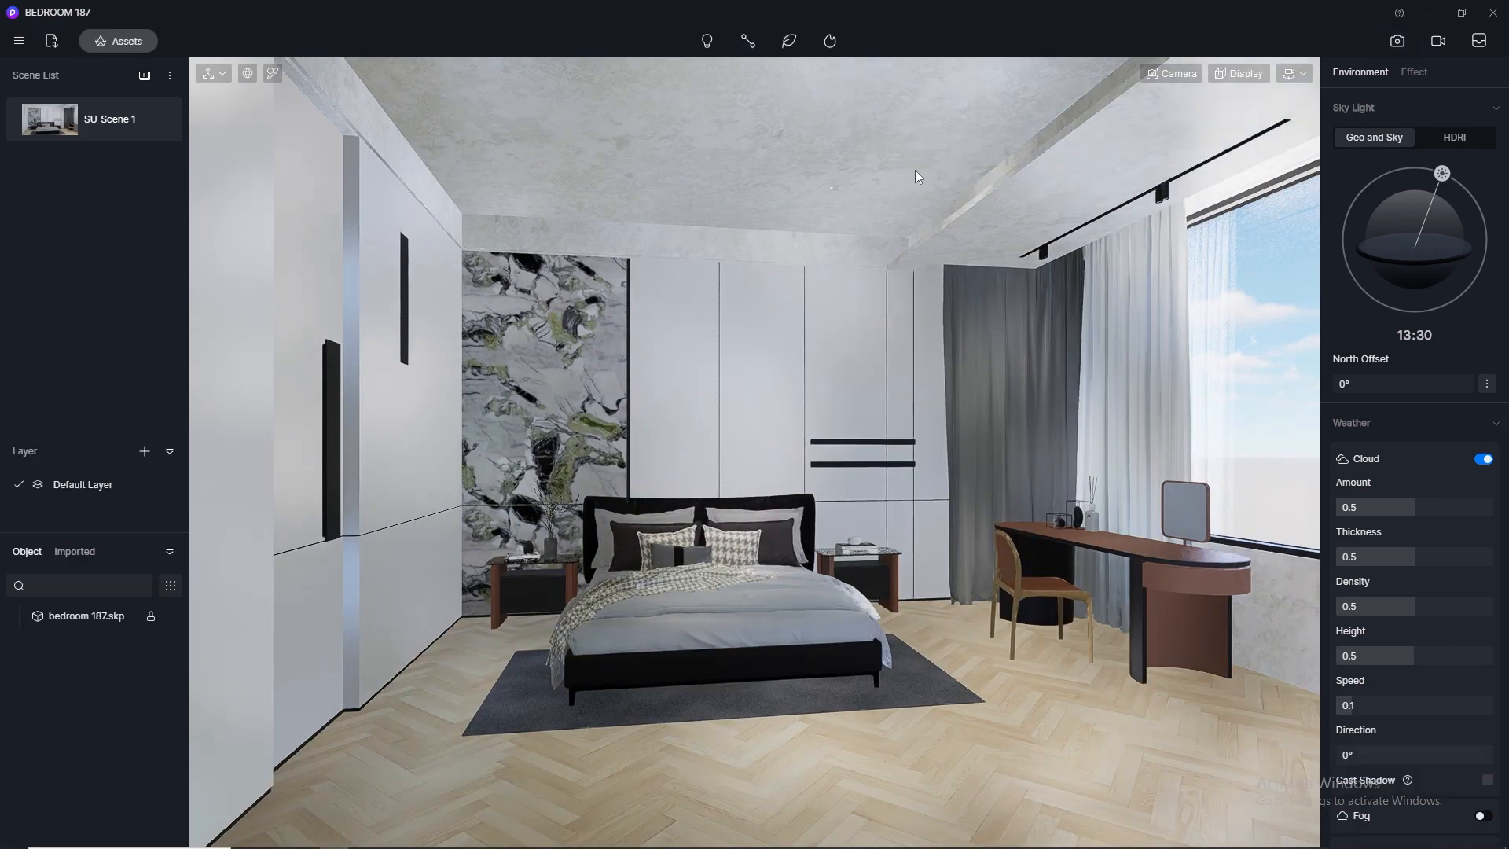
Pick the herringbone floor material and reuse its base color map as the normal map
{"action": "left_click", "coordinate": [273, 76]}
{"action": "left_click", "coordinate": [1094, 761]}
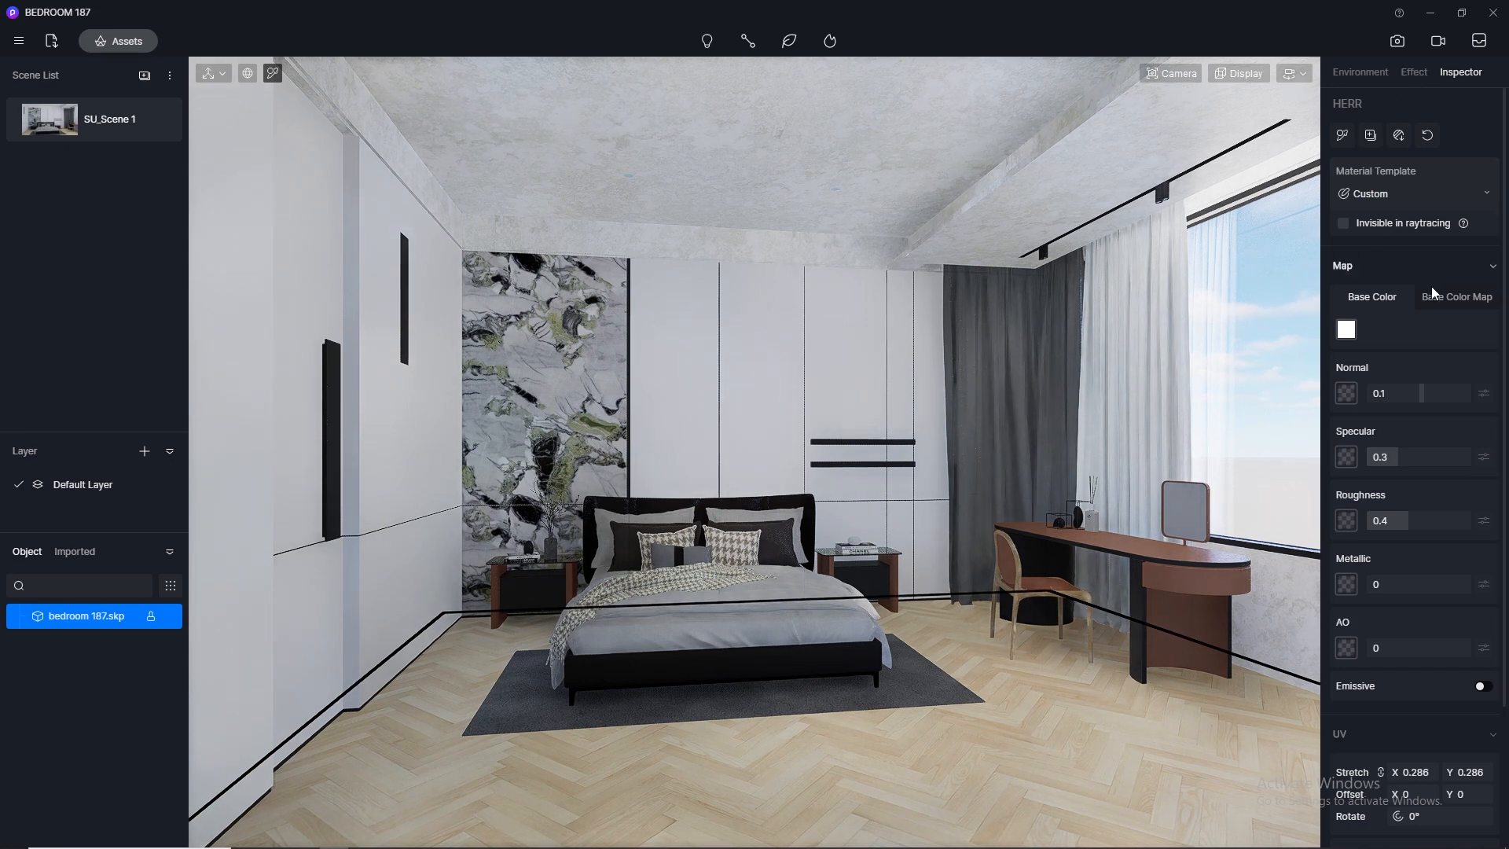
{"action": "left_click", "coordinate": [1457, 297]}
{"action": "left_click", "coordinate": [1346, 329]}
{"action": "left_click", "coordinate": [1346, 394]}
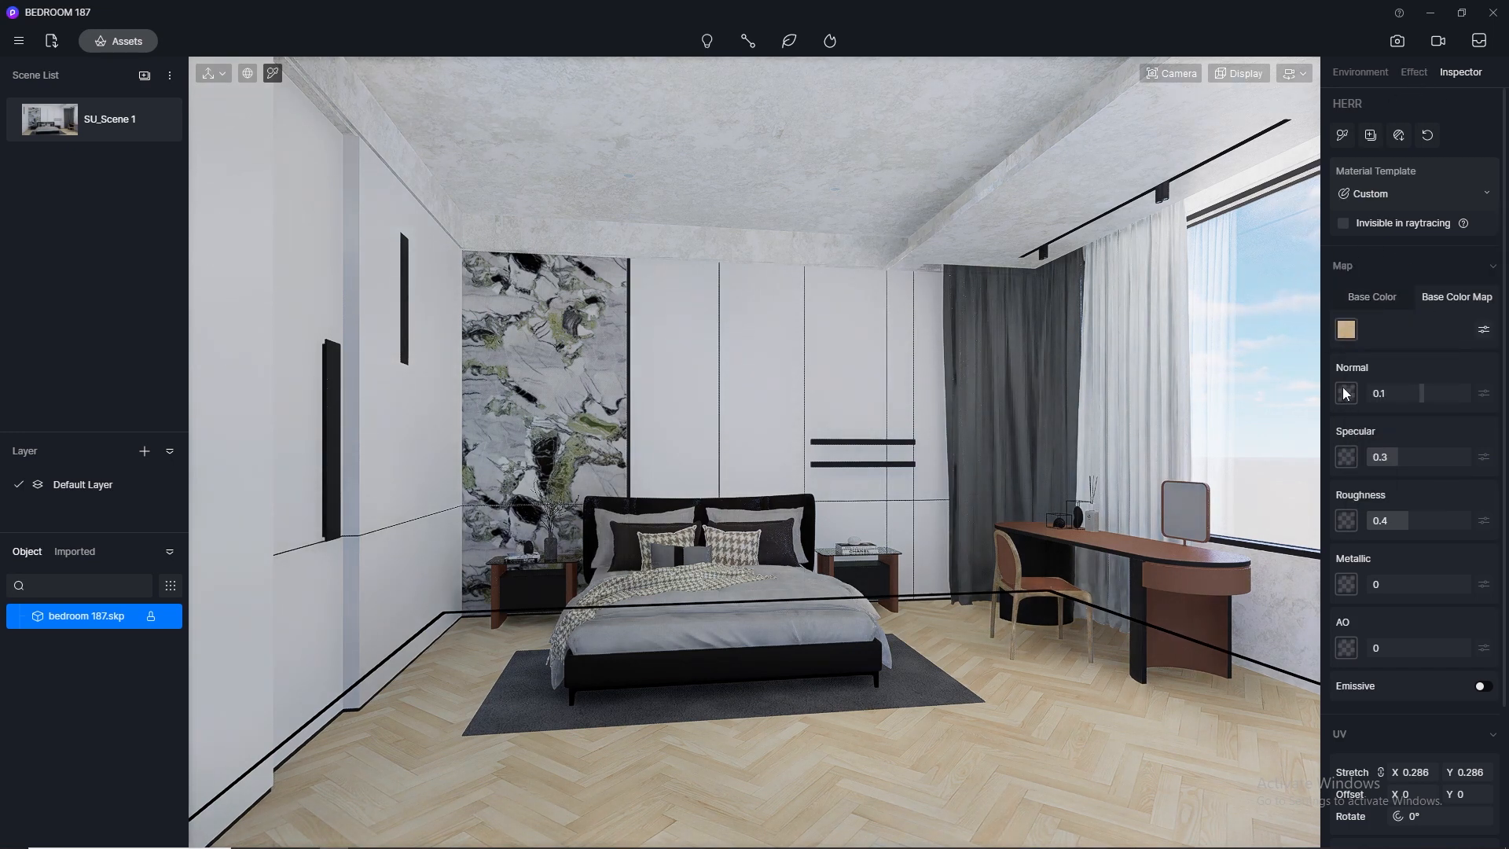
Set the floor material's specular to 0.5 and its roughness to 0.5
{"action": "left_click", "coordinate": [1374, 525]}
{"action": "left_click", "coordinate": [1401, 453]}
{"action": "type", "text": "0."}
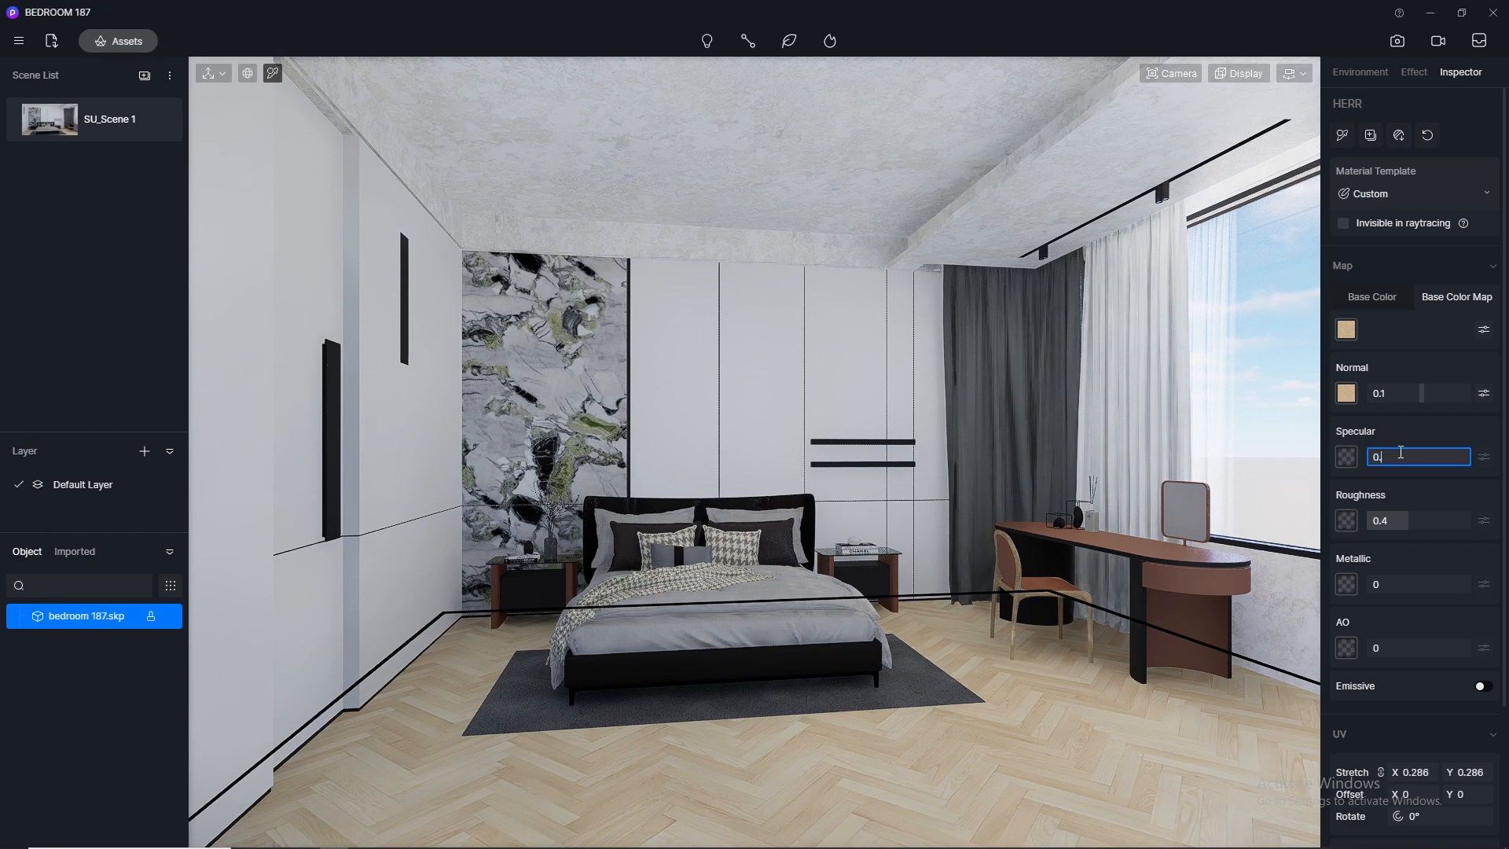
{"action": "type", "text": "5"}
{"action": "key", "text": "Return"}
{"action": "left_click", "coordinate": [1401, 522]}
{"action": "type", "text": "0."}
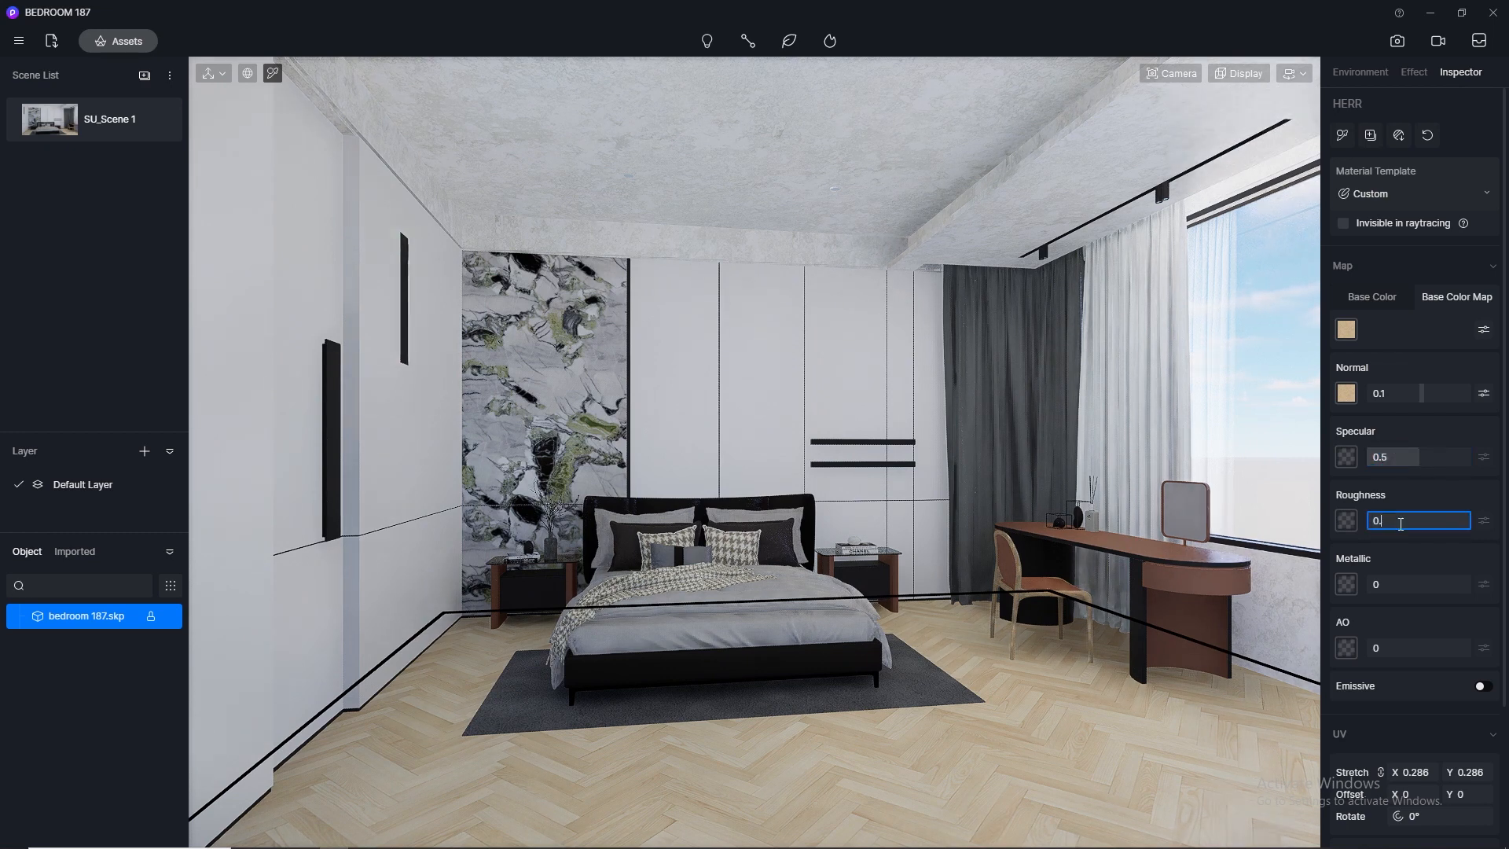
{"action": "type", "text": "5"}
{"action": "key", "text": "Return"}
Pick the brown material shared by the desk and nightstands, and set its specular to 0.5 and roughness to 0.3
{"action": "left_click", "coordinate": [1204, 583]}
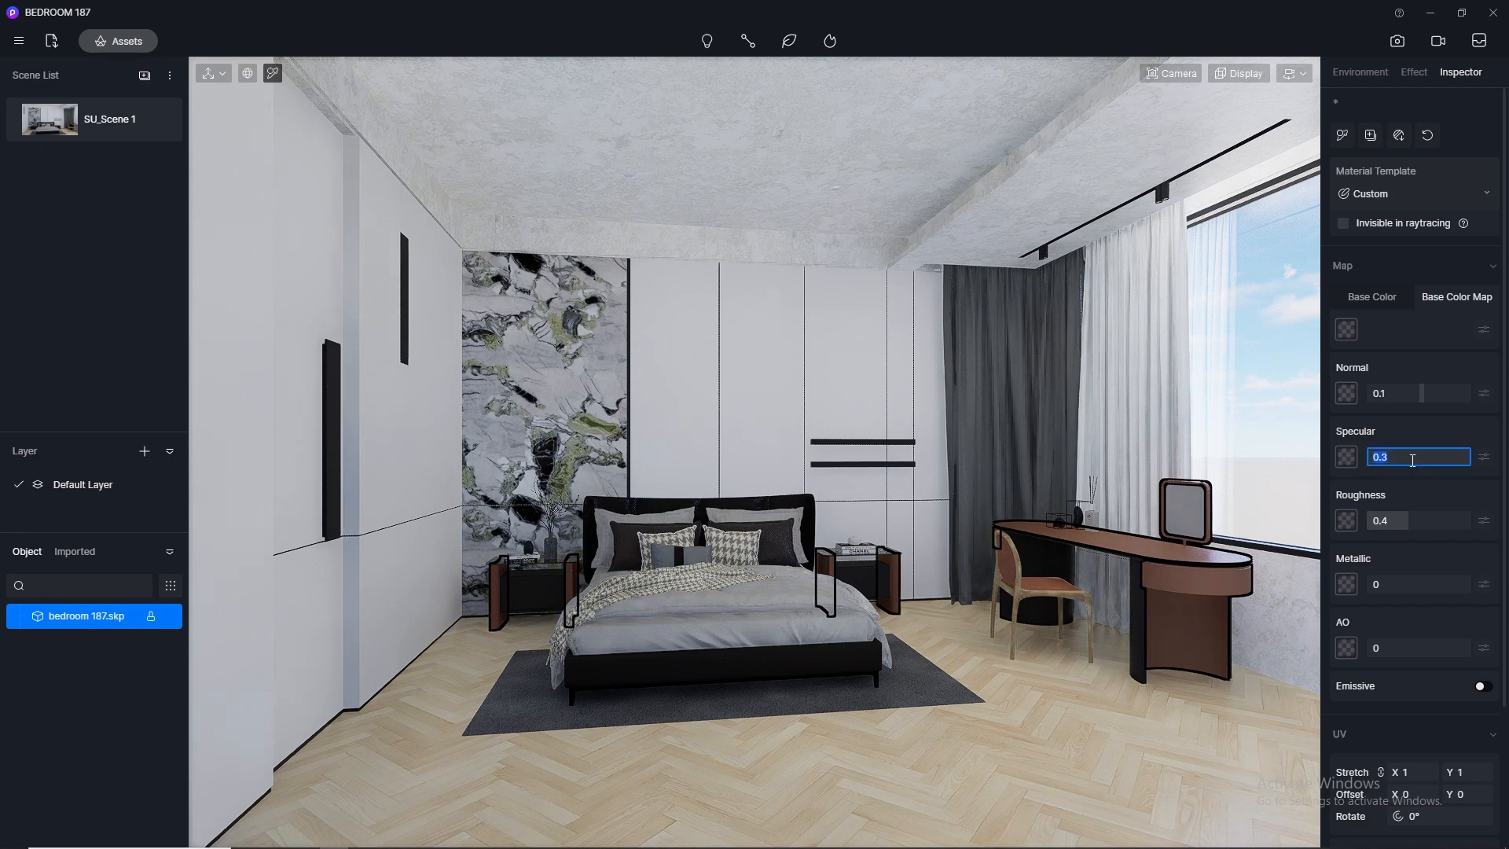
{"action": "key", "text": "Return"}
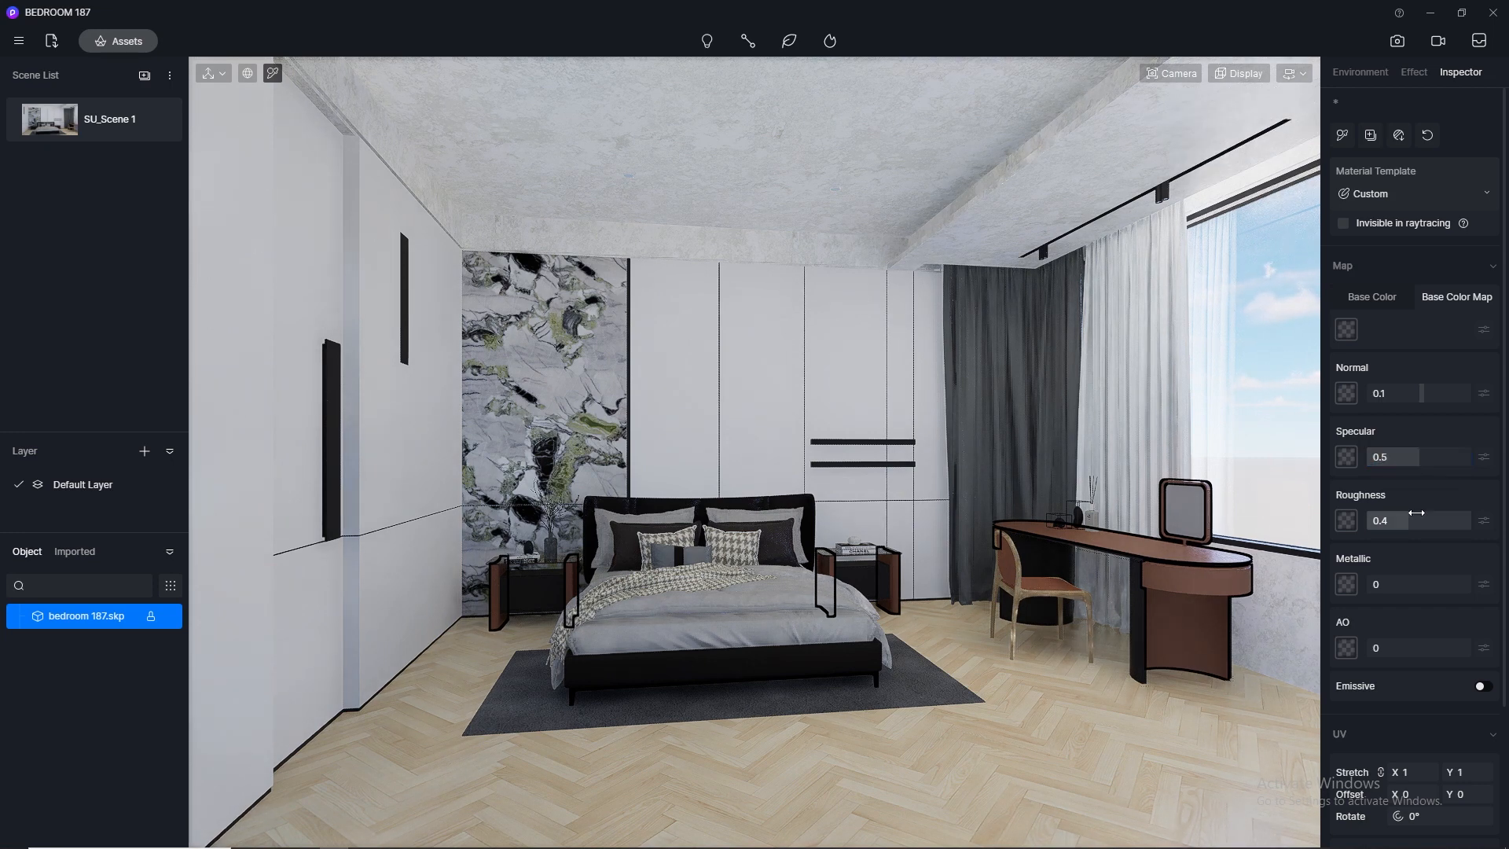
{"action": "double_click", "coordinate": [1418, 515]}
{"action": "type", "text": "0."}
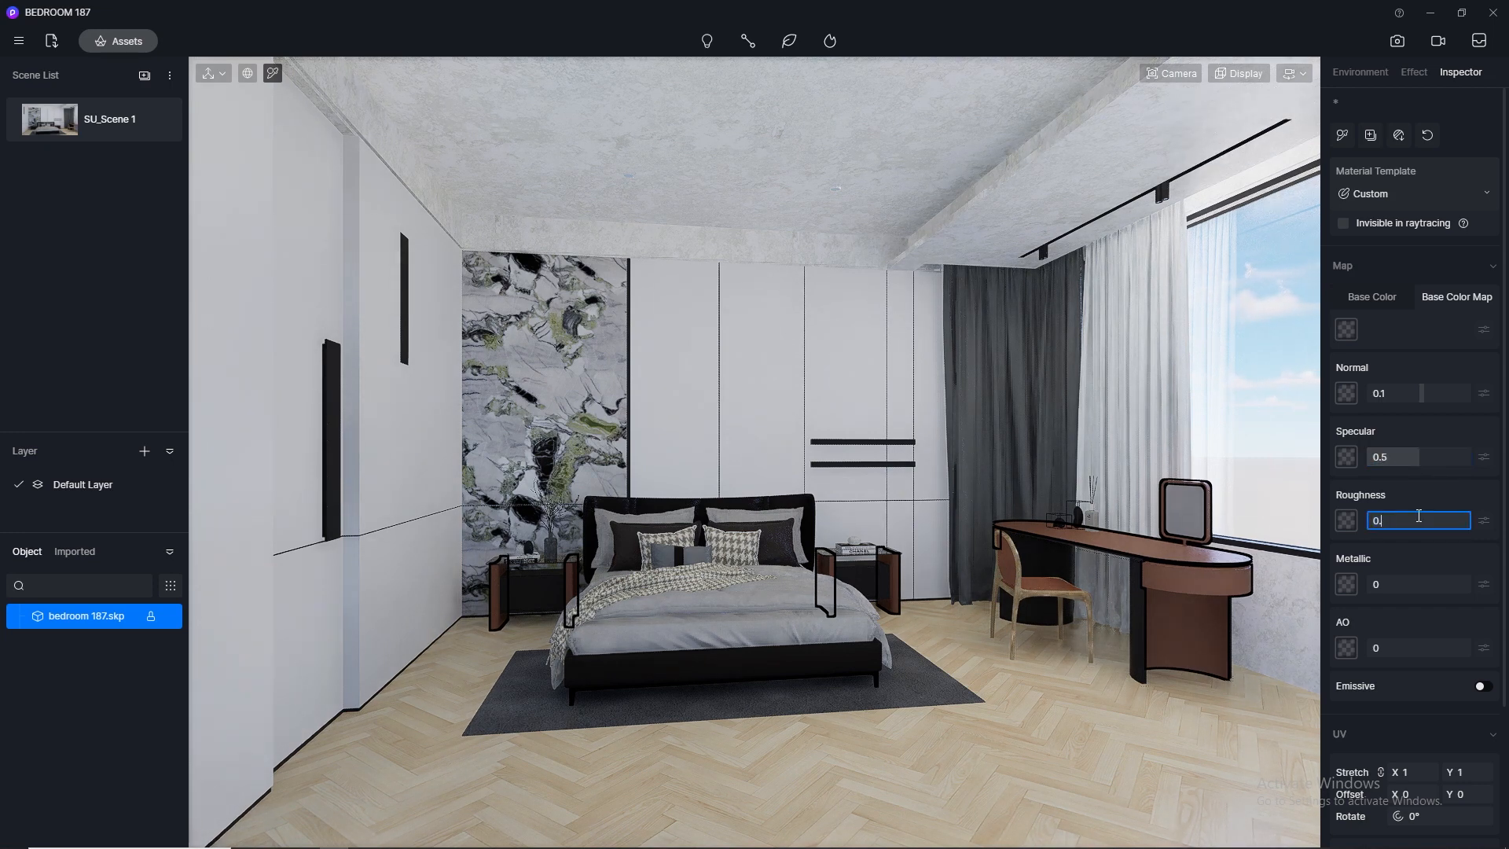
{"action": "type", "text": "3"}
{"action": "key", "text": "Return"}
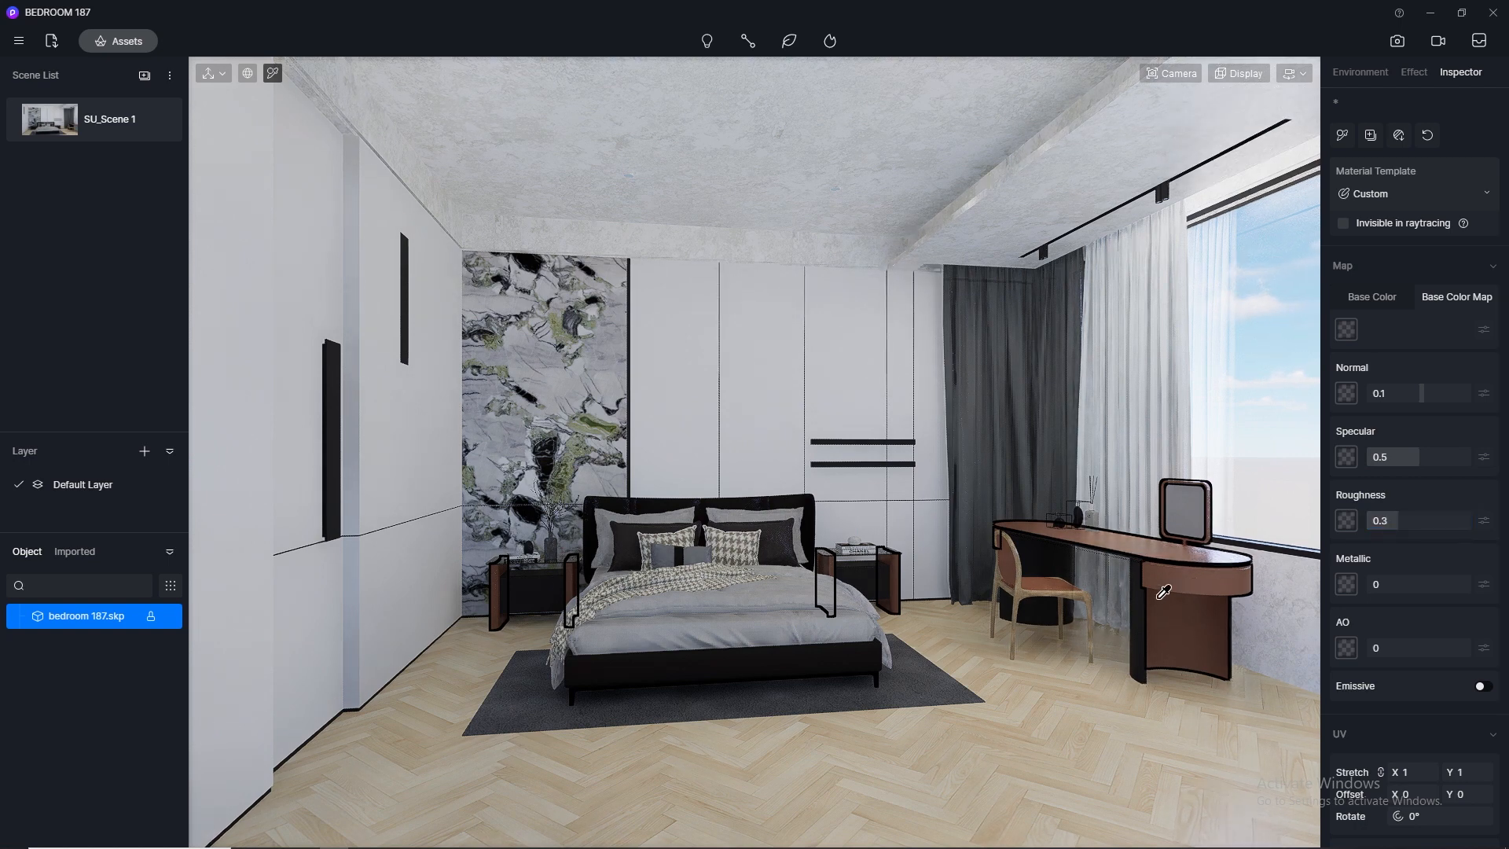
Pick the dark grey trim material and set its specular to 0.5 and roughness to 0.3
{"action": "left_click", "coordinate": [1160, 596]}
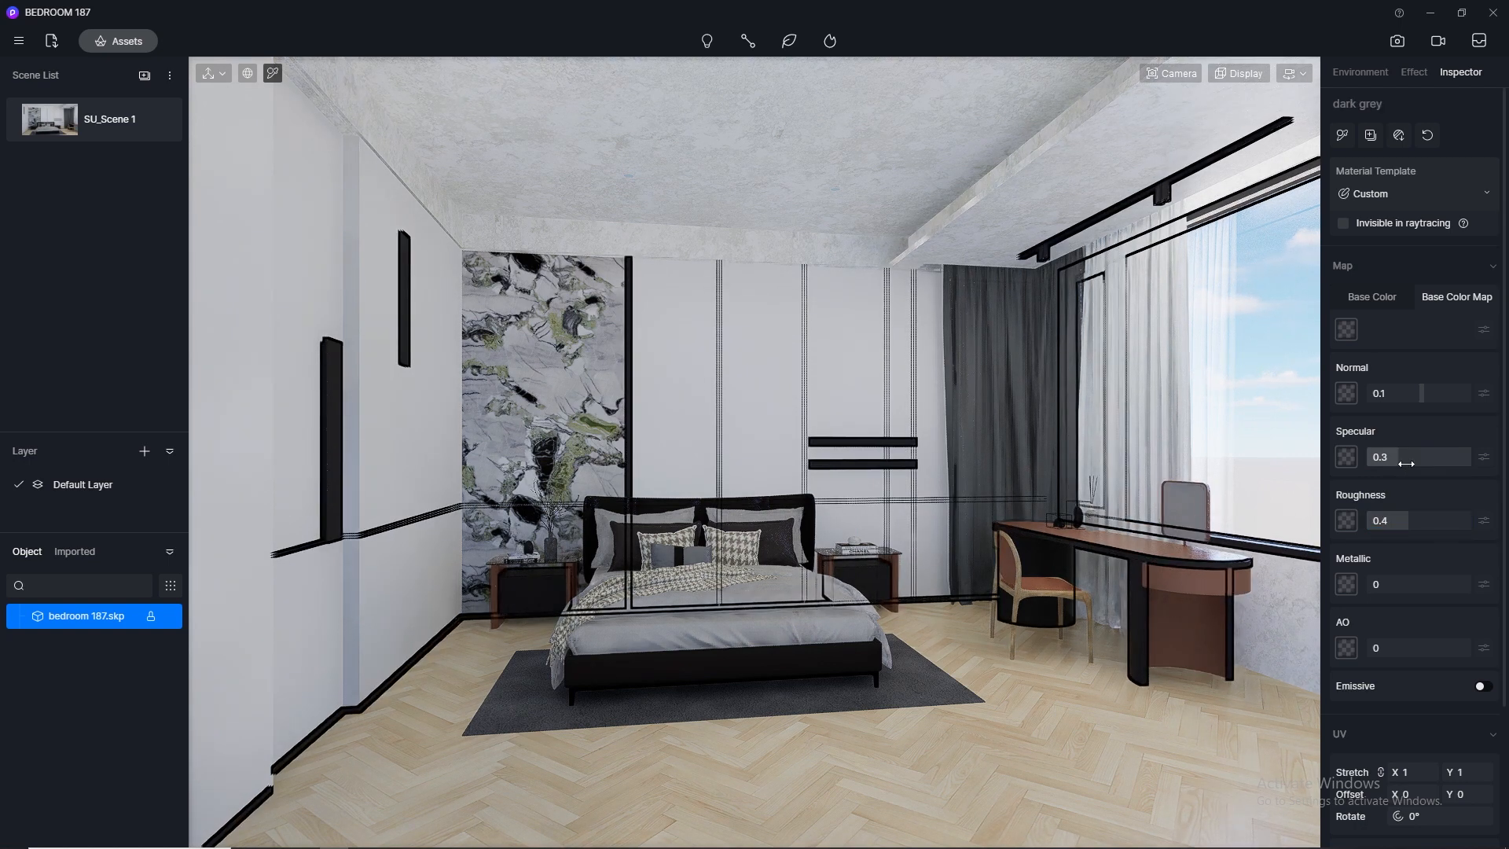
{"action": "left_click_drag", "start_coordinate": [1406, 464], "coordinate": [1419, 464]}
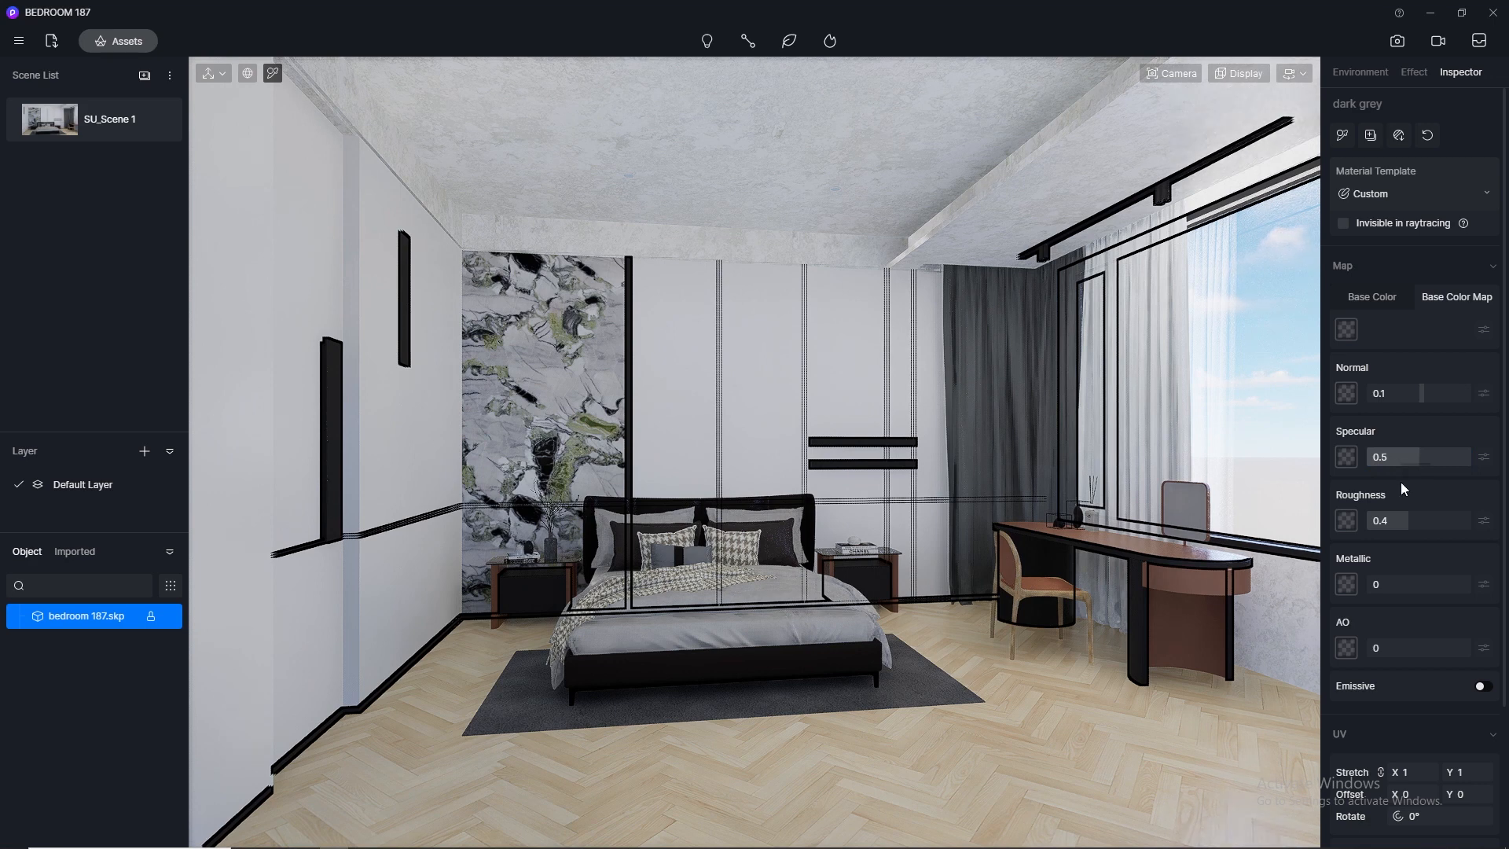
{"action": "left_click", "coordinate": [1402, 519]}
{"action": "type", "text": "0.3"}
{"action": "key", "text": "Return"}
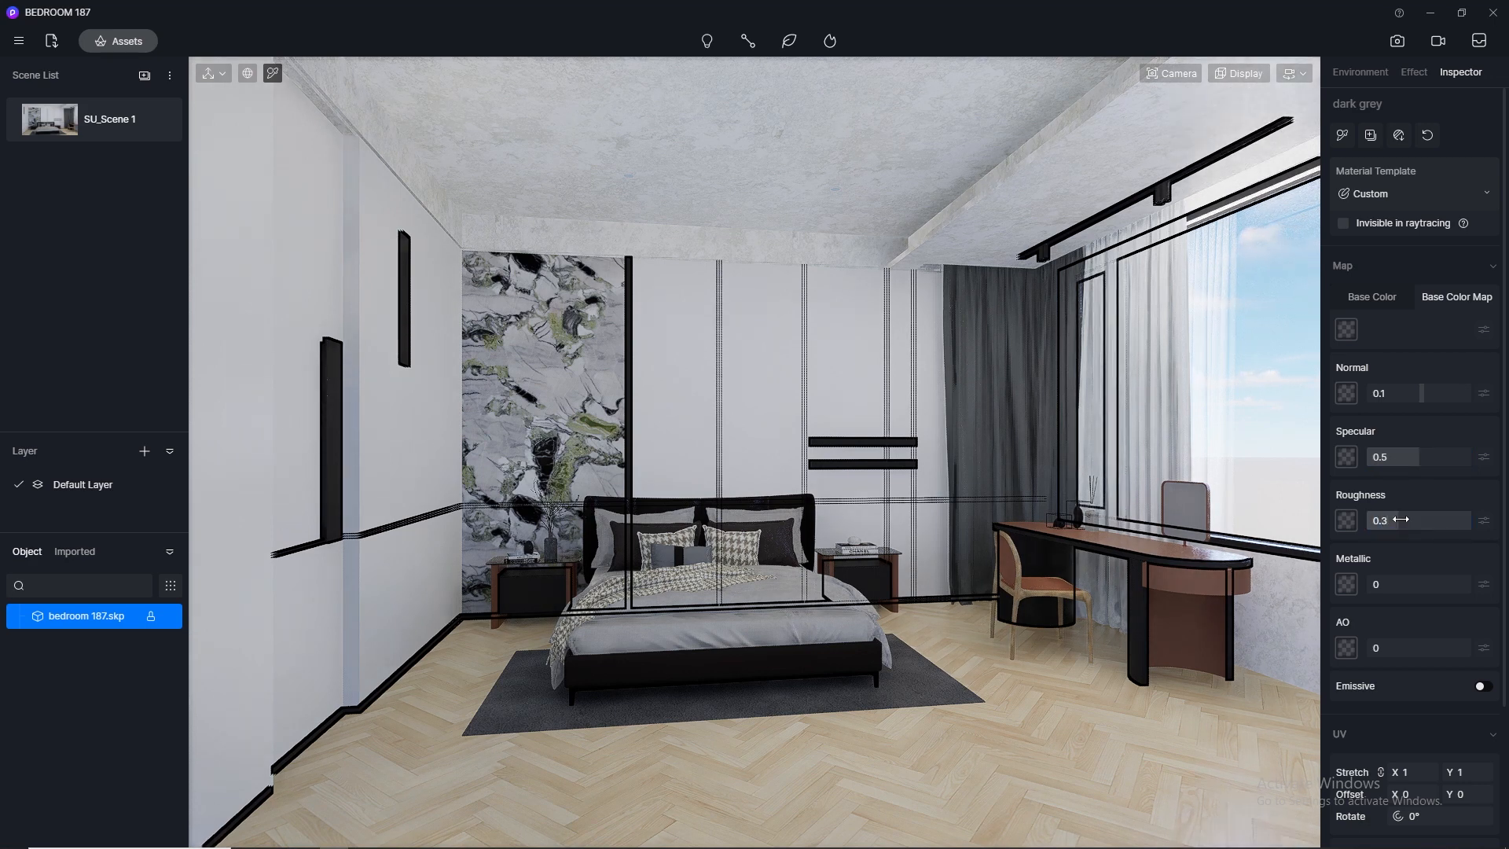
Pick the white duco milk wall panel material and set its specular to 0.5 and roughness to 0.3
{"action": "left_click", "coordinate": [768, 327]}
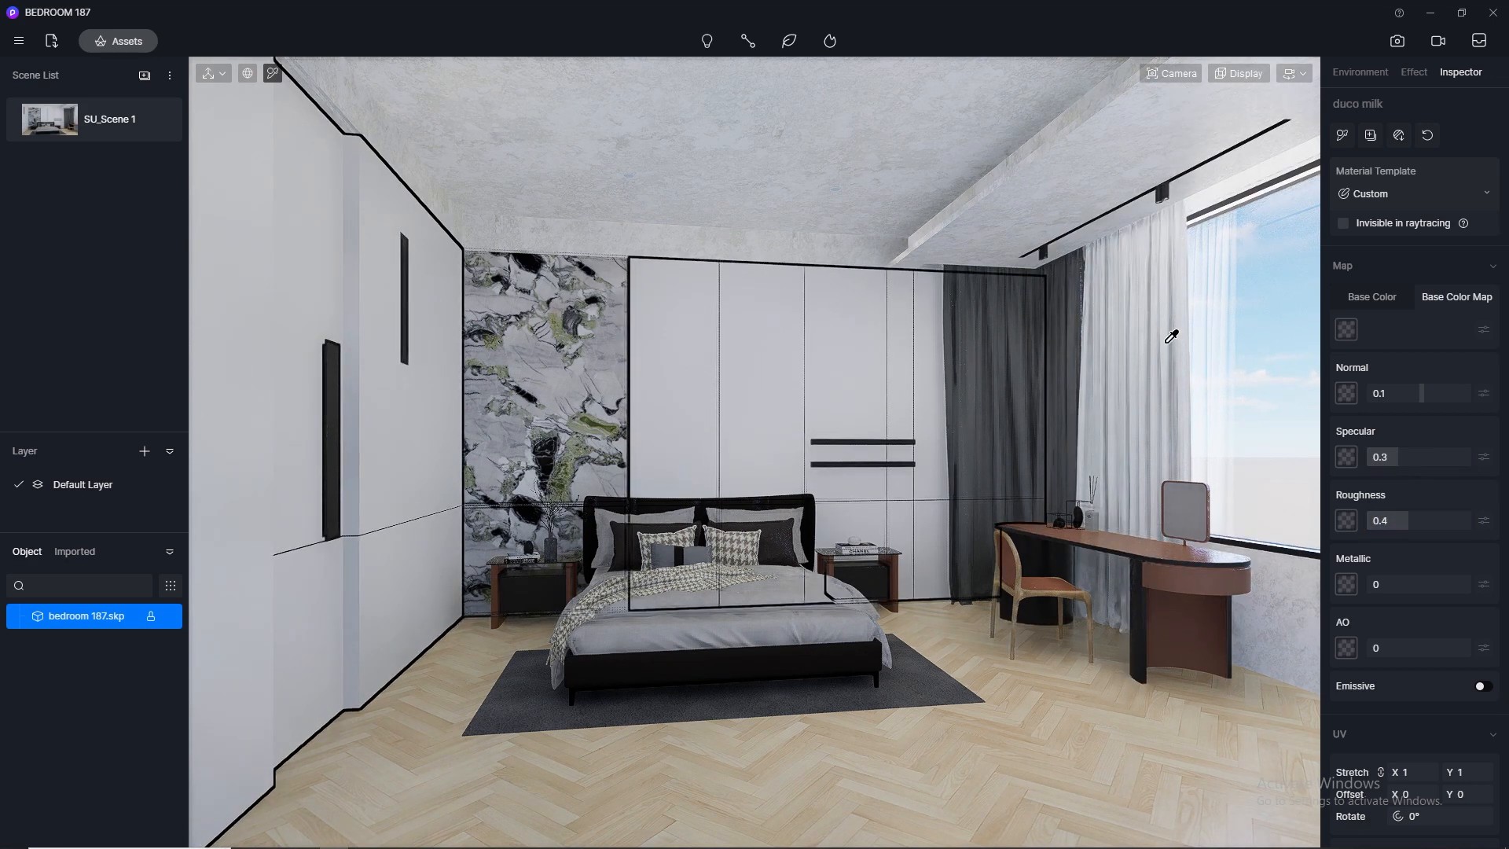
{"action": "left_click", "coordinate": [1423, 456]}
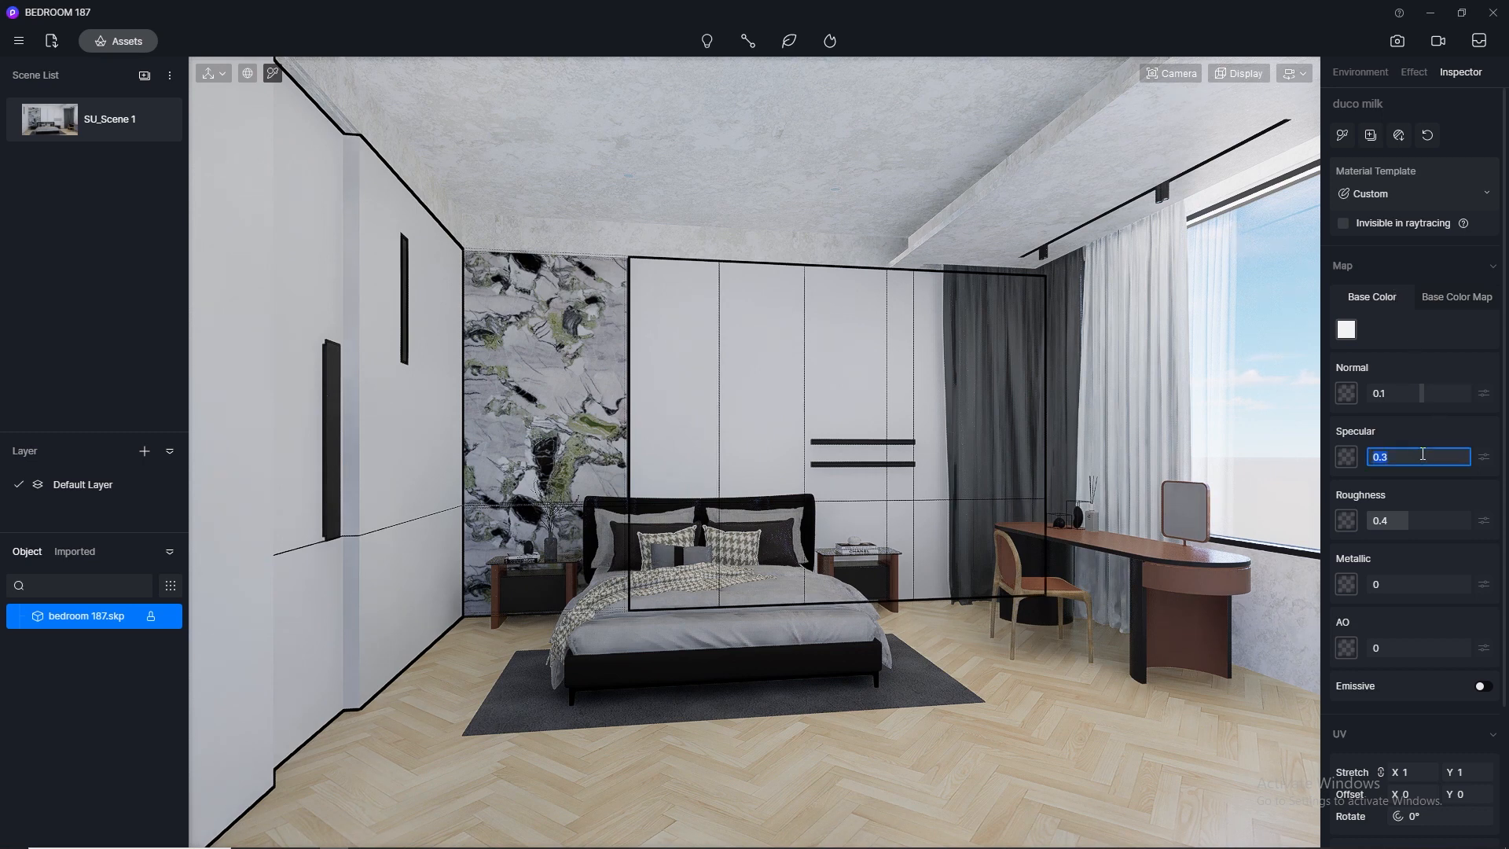
{"action": "type", "text": "0.5"}
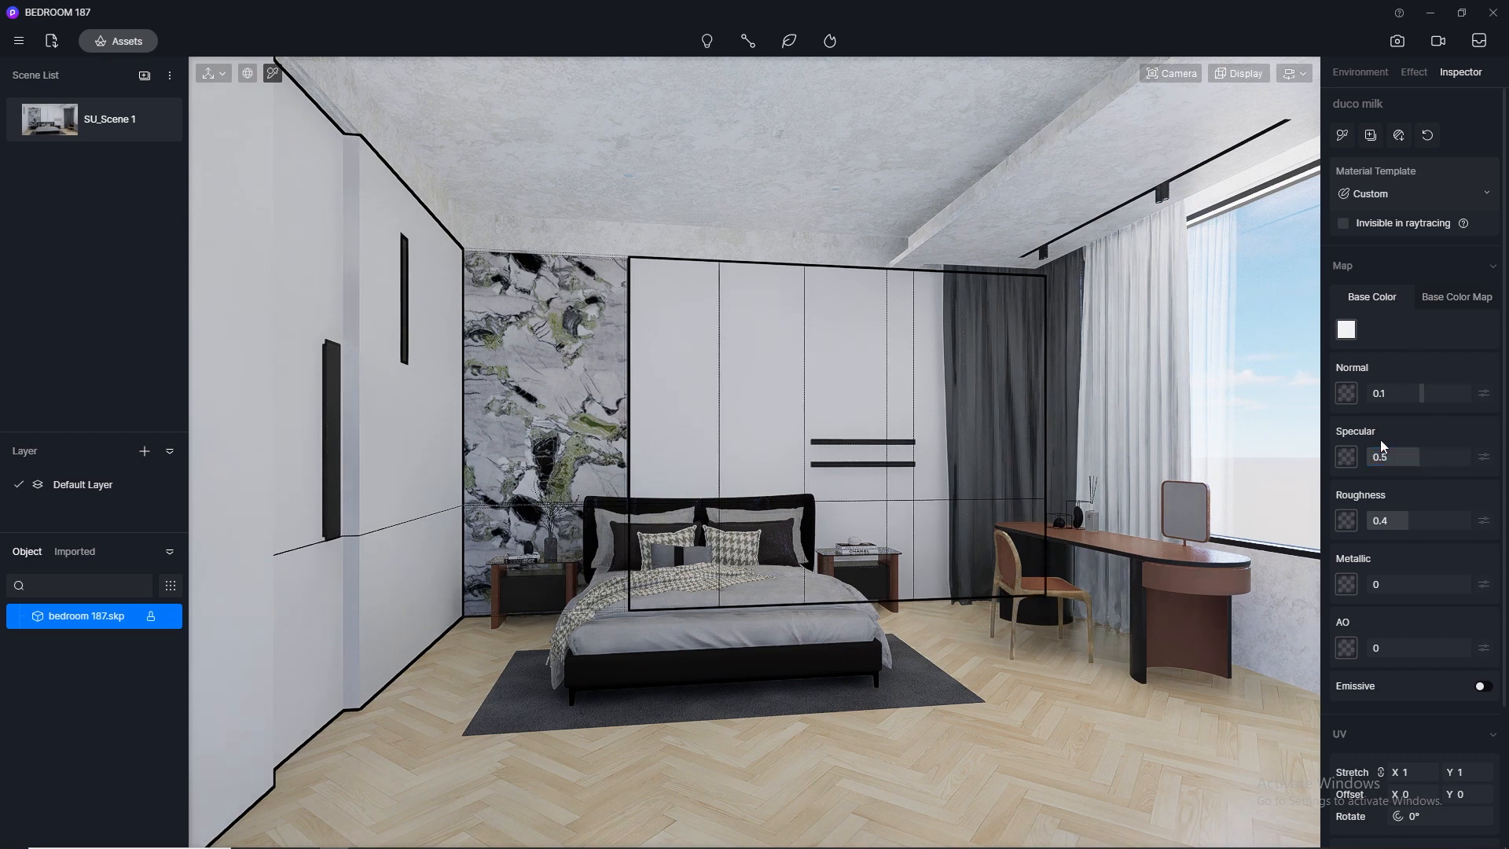
{"action": "left_click", "coordinate": [1411, 515]}
{"action": "key", "text": "Return"}
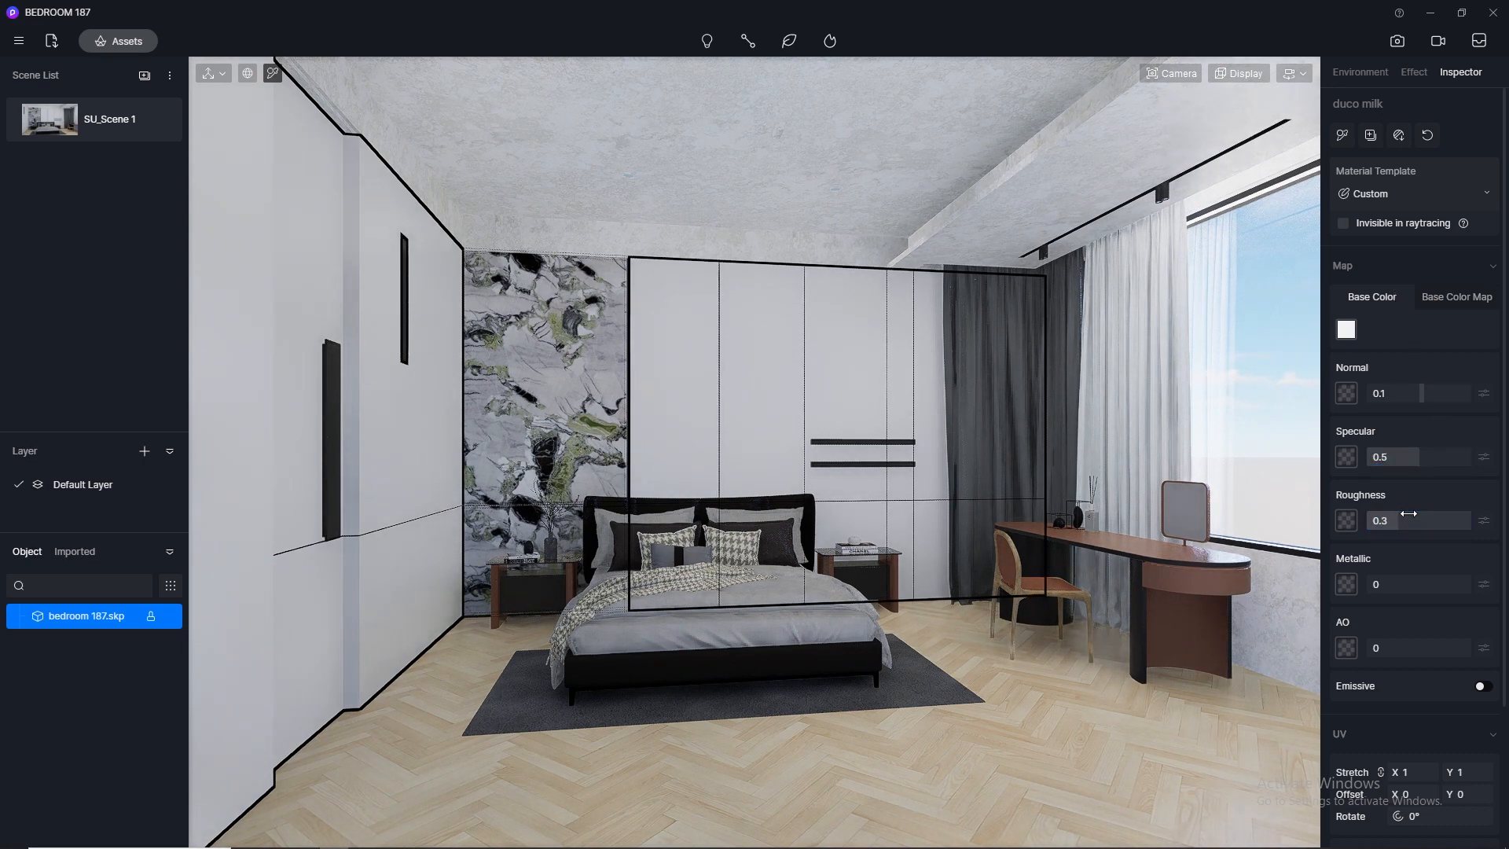
Find the Normal Glass material in the online asset library's Glass category and apply it to the window pane
{"action": "left_click", "coordinate": [114, 40]}
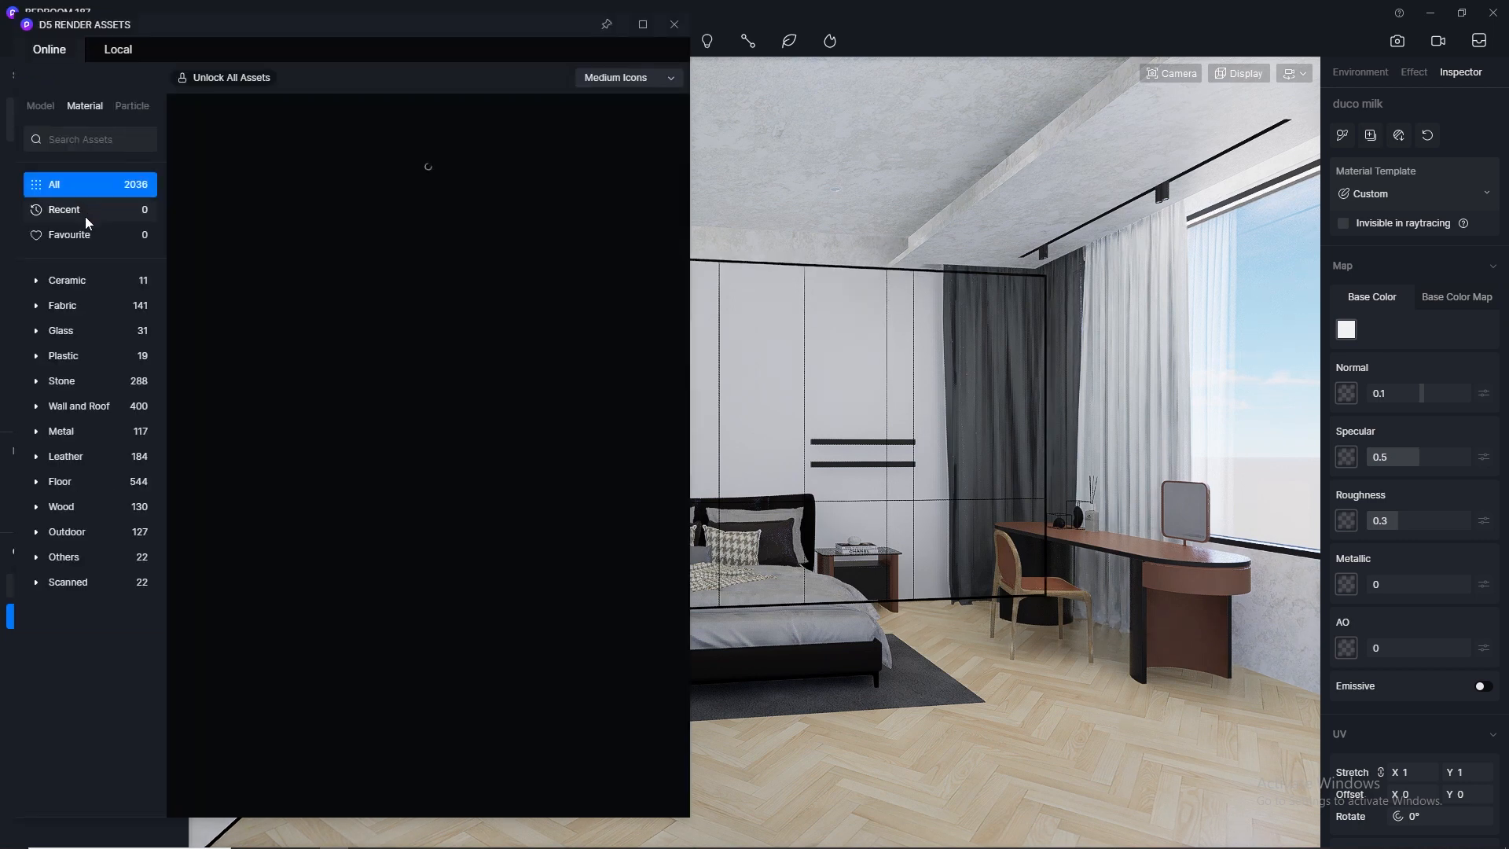
{"action": "left_click", "coordinate": [76, 334]}
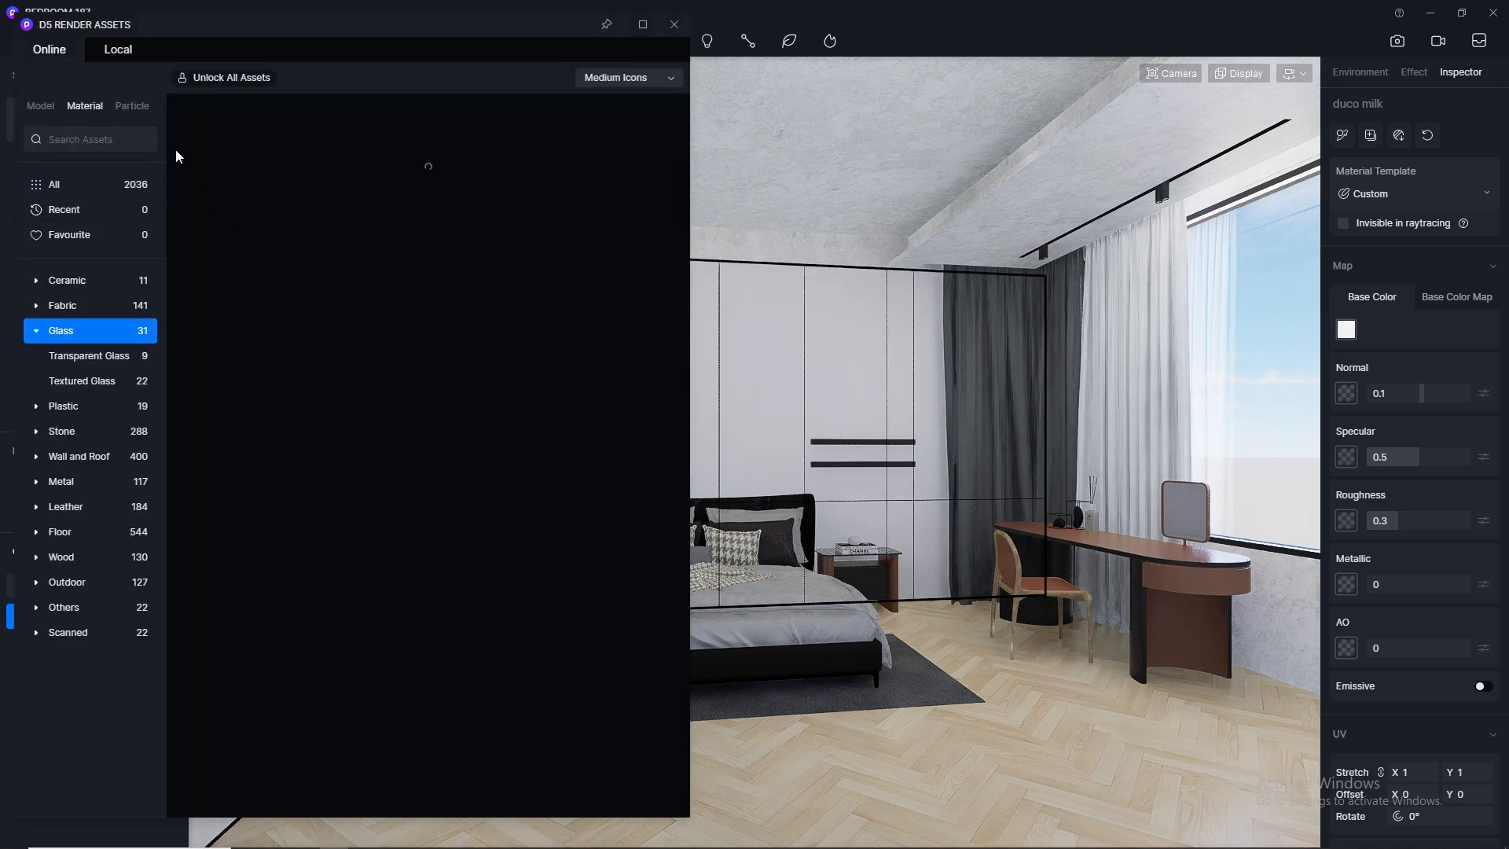
{"action": "left_click", "coordinate": [117, 49]}
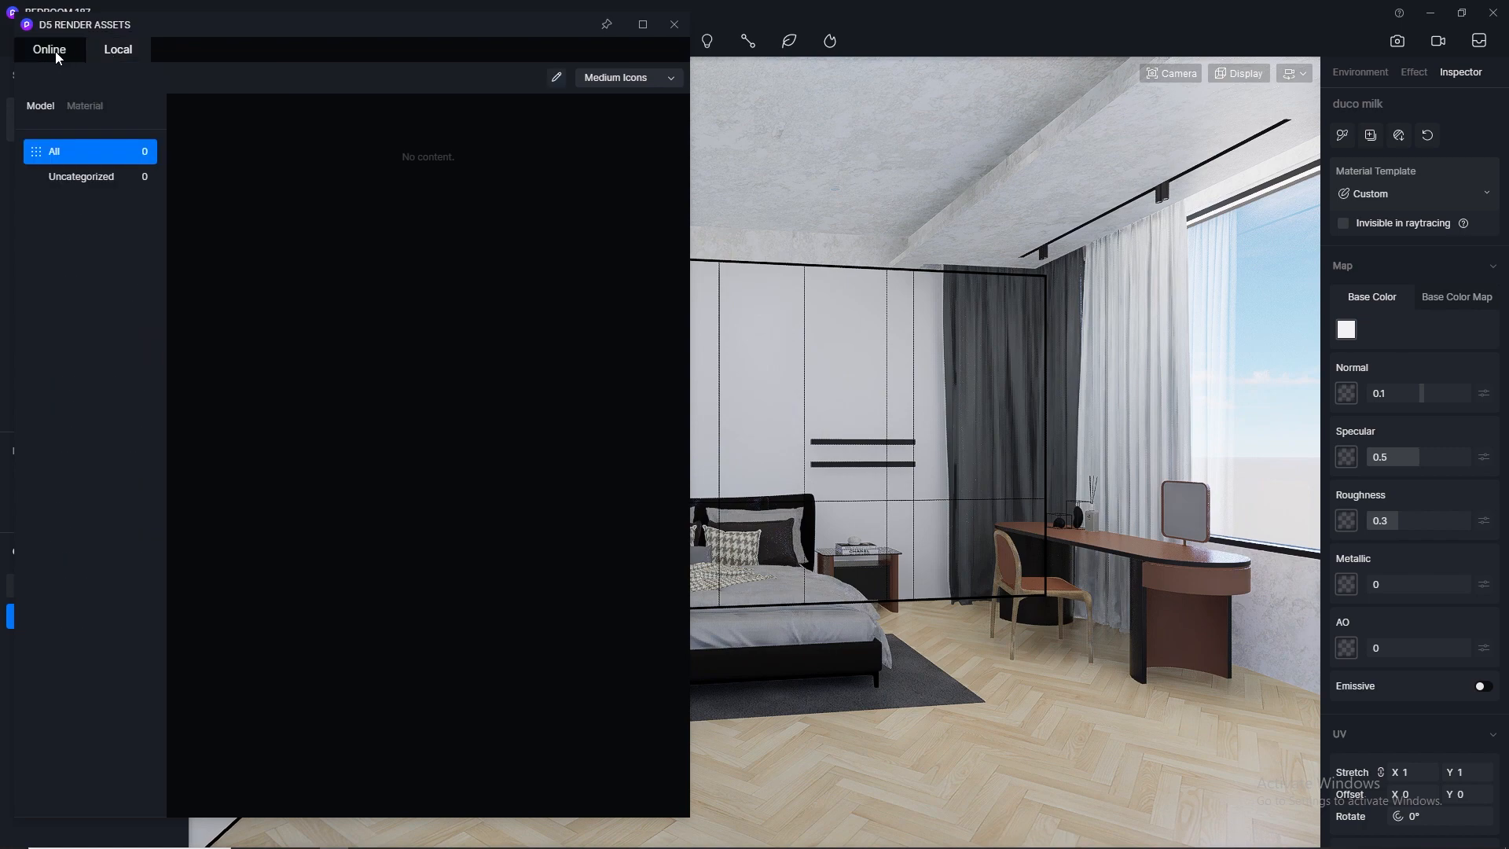
{"action": "left_click", "coordinate": [52, 50]}
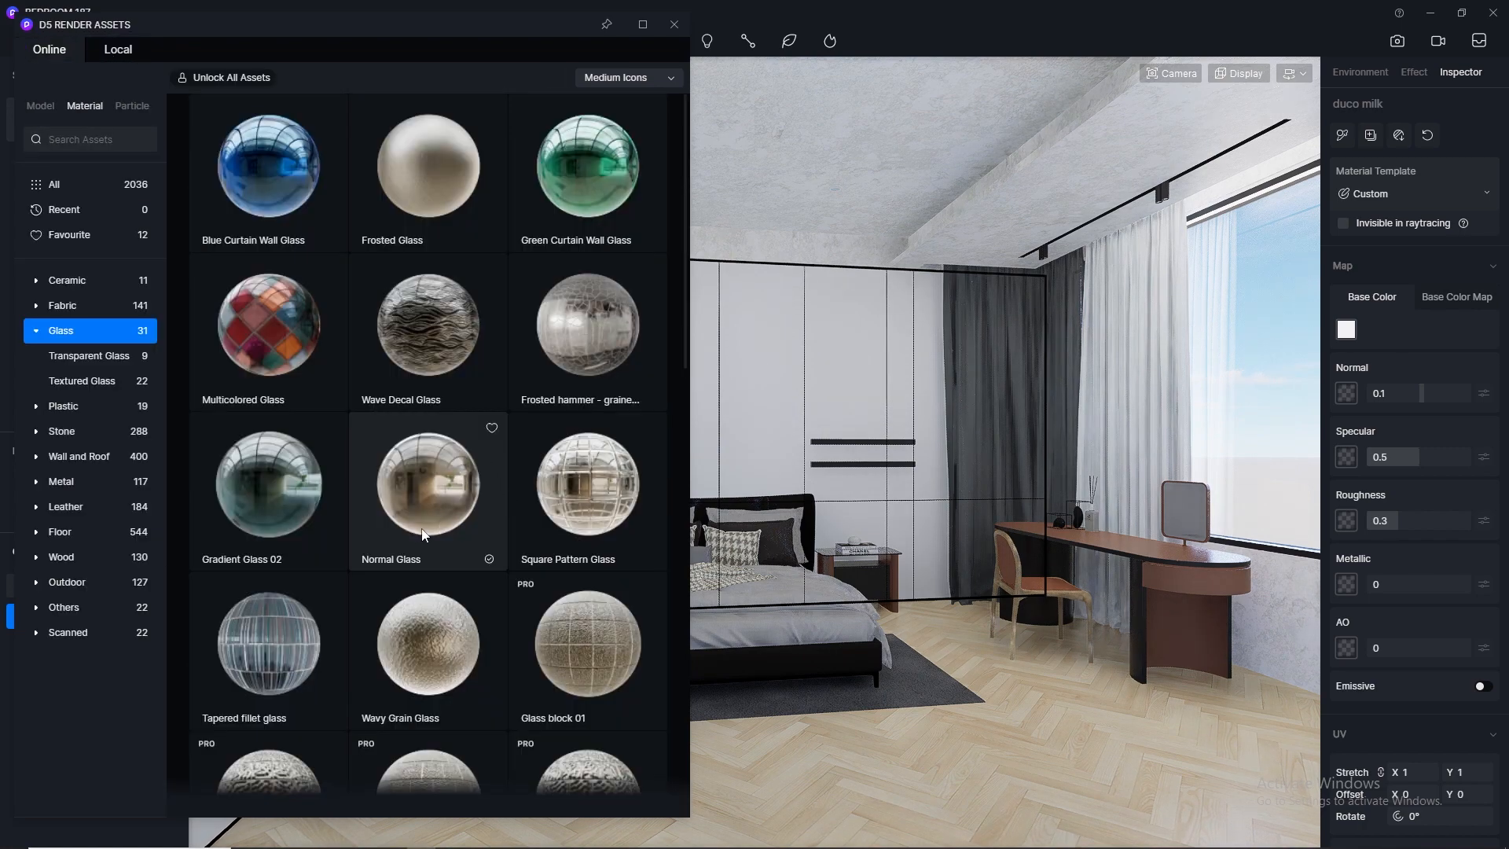
{"action": "left_click_drag", "start_coordinate": [423, 534], "coordinate": [1264, 337]}
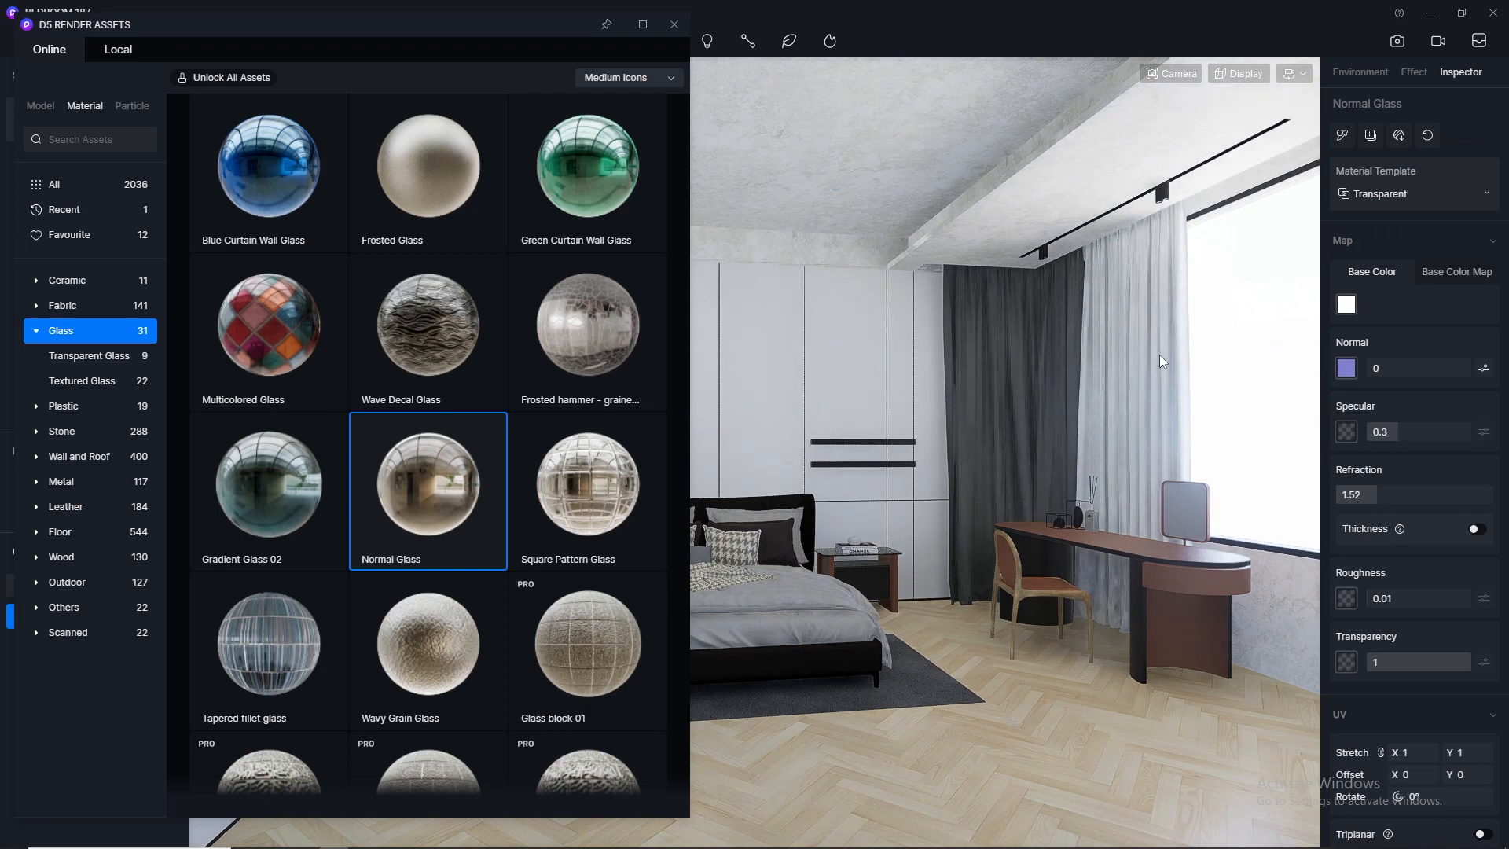
From the favourite materials, apply Grey Gauze Curtain to the dark curtain and White Gauze Curtain3 to the white curtain
{"action": "left_click", "coordinate": [94, 237]}
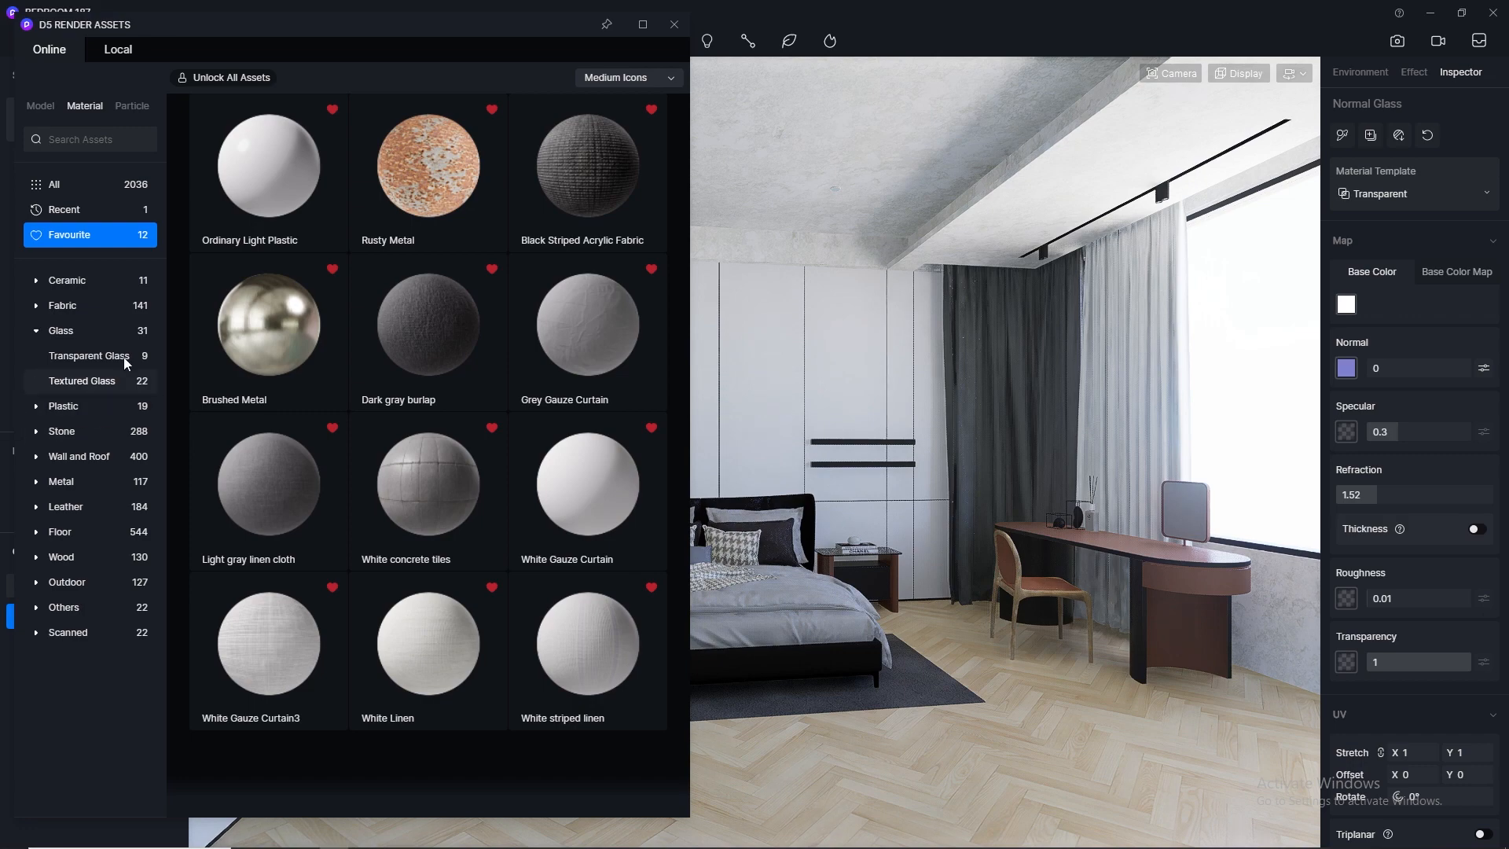
{"action": "scroll", "coordinate": [392, 532], "scroll_direction": "down", "scroll_amount": 1}
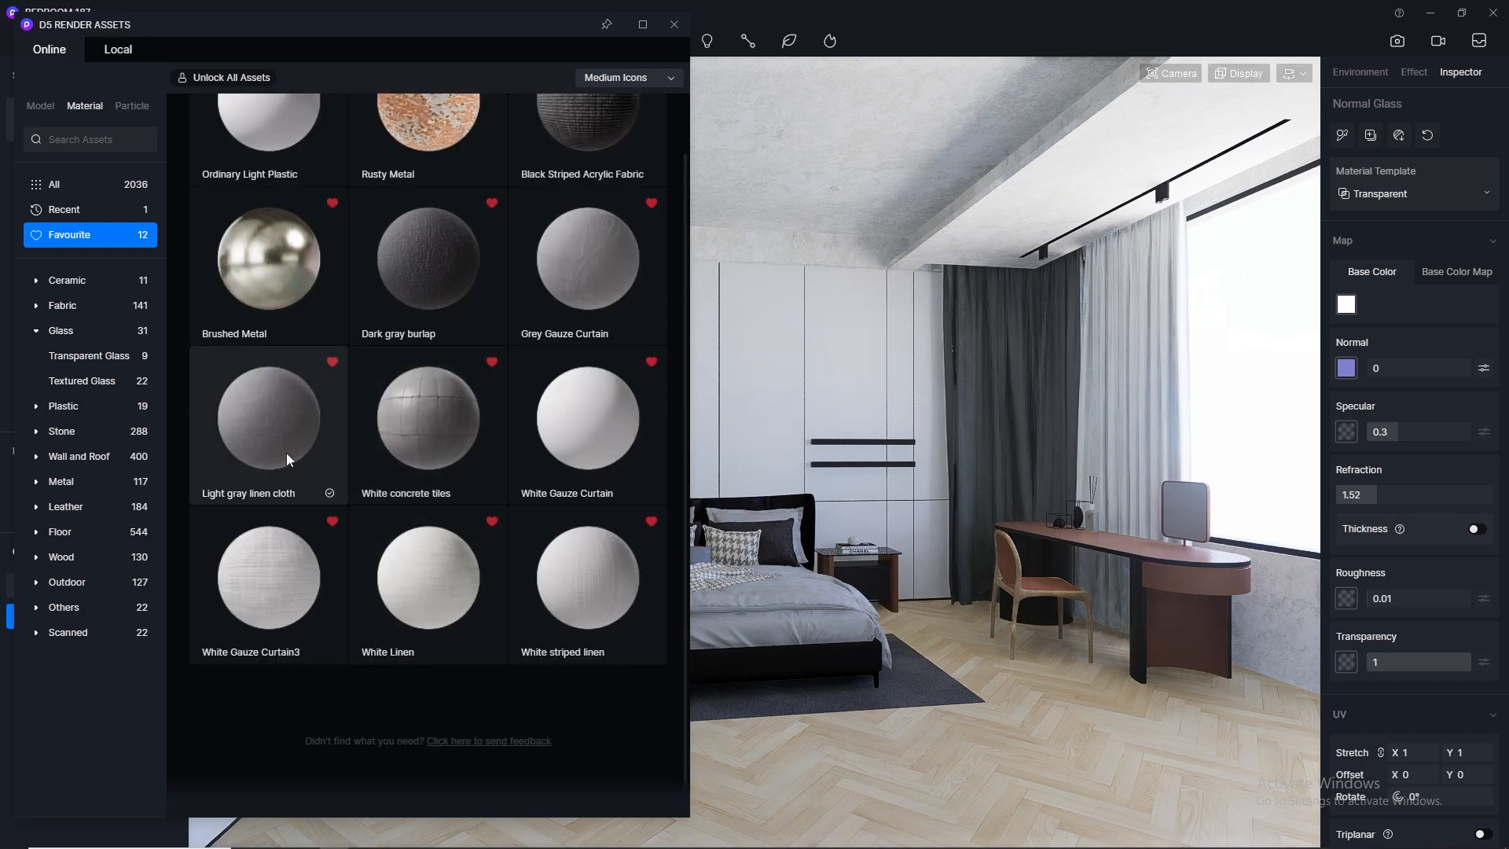
{"action": "scroll", "coordinate": [390, 502], "scroll_direction": "up", "scroll_amount": 1}
{"action": "left_click_drag", "start_coordinate": [555, 353], "coordinate": [992, 364]}
{"action": "left_click_drag", "start_coordinate": [293, 643], "coordinate": [1150, 392]}
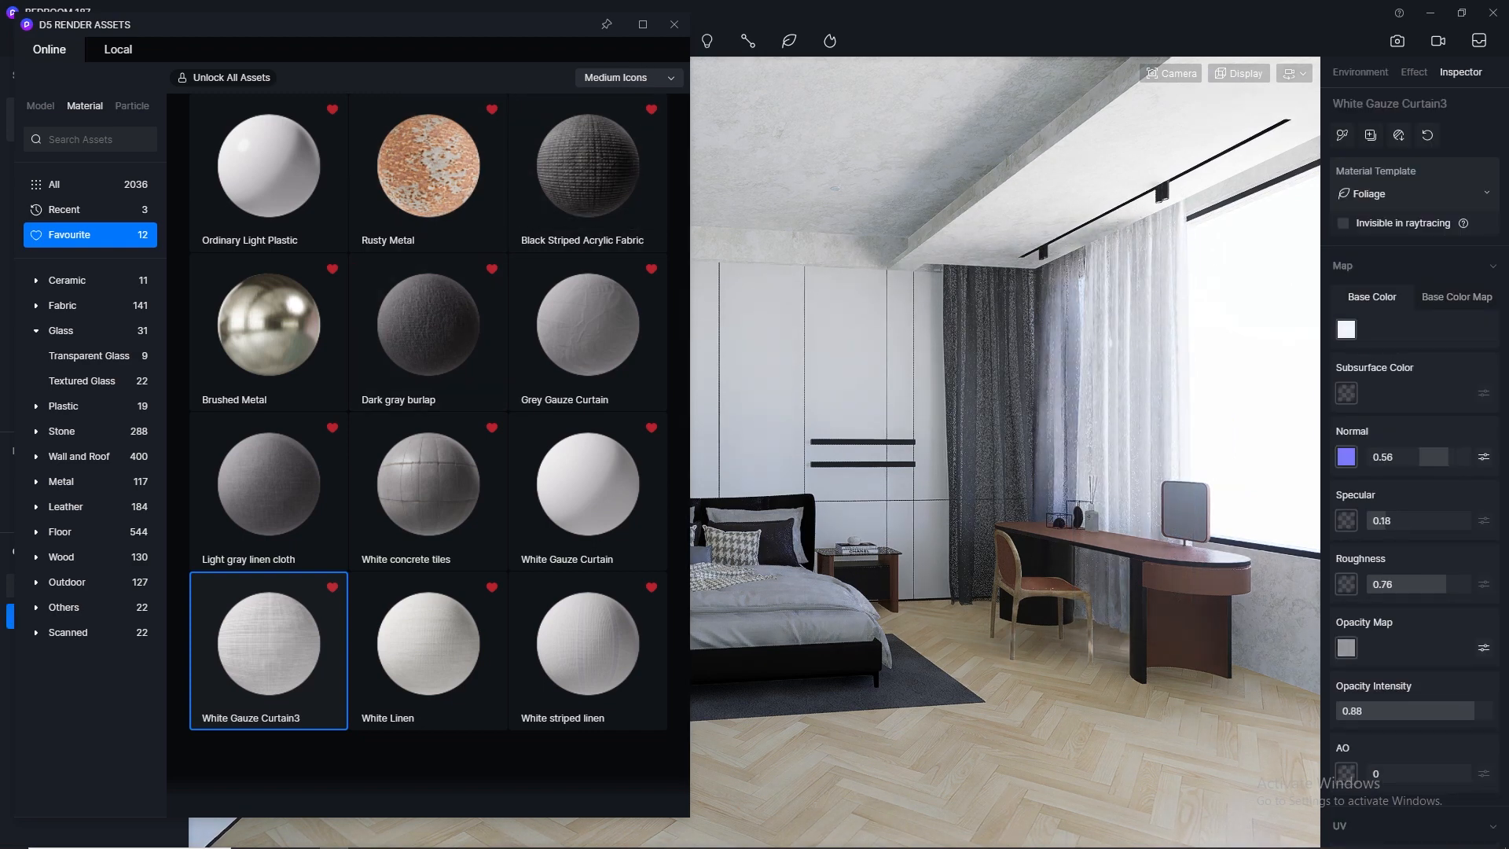
Search all online materials for MIRROR and apply the Mirror material to the mirror on the desk
{"action": "left_click", "coordinate": [76, 186]}
{"action": "left_click", "coordinate": [77, 141]}
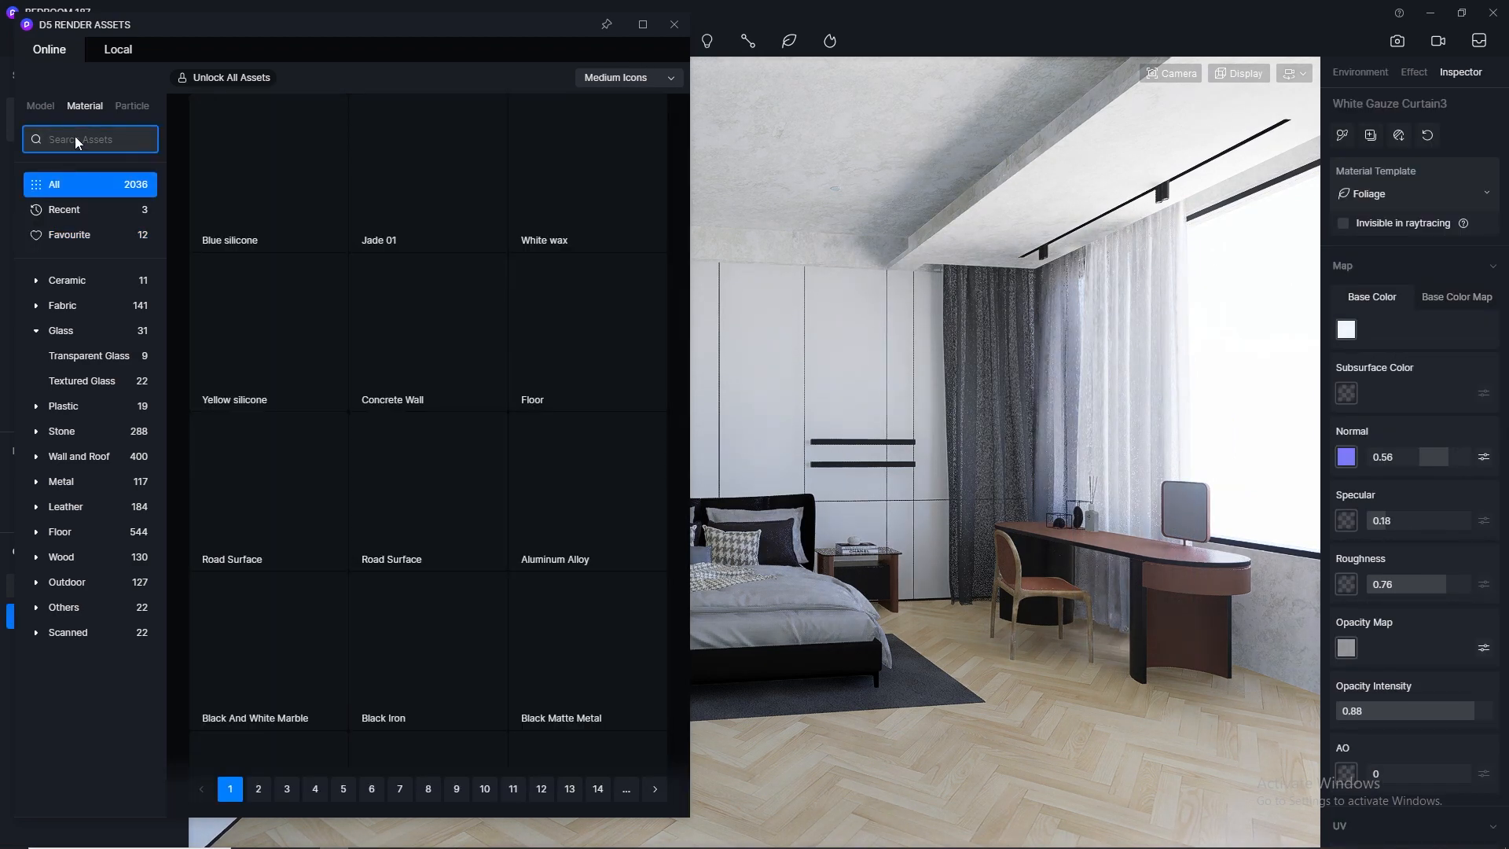
{"action": "type", "text": "Mi"}
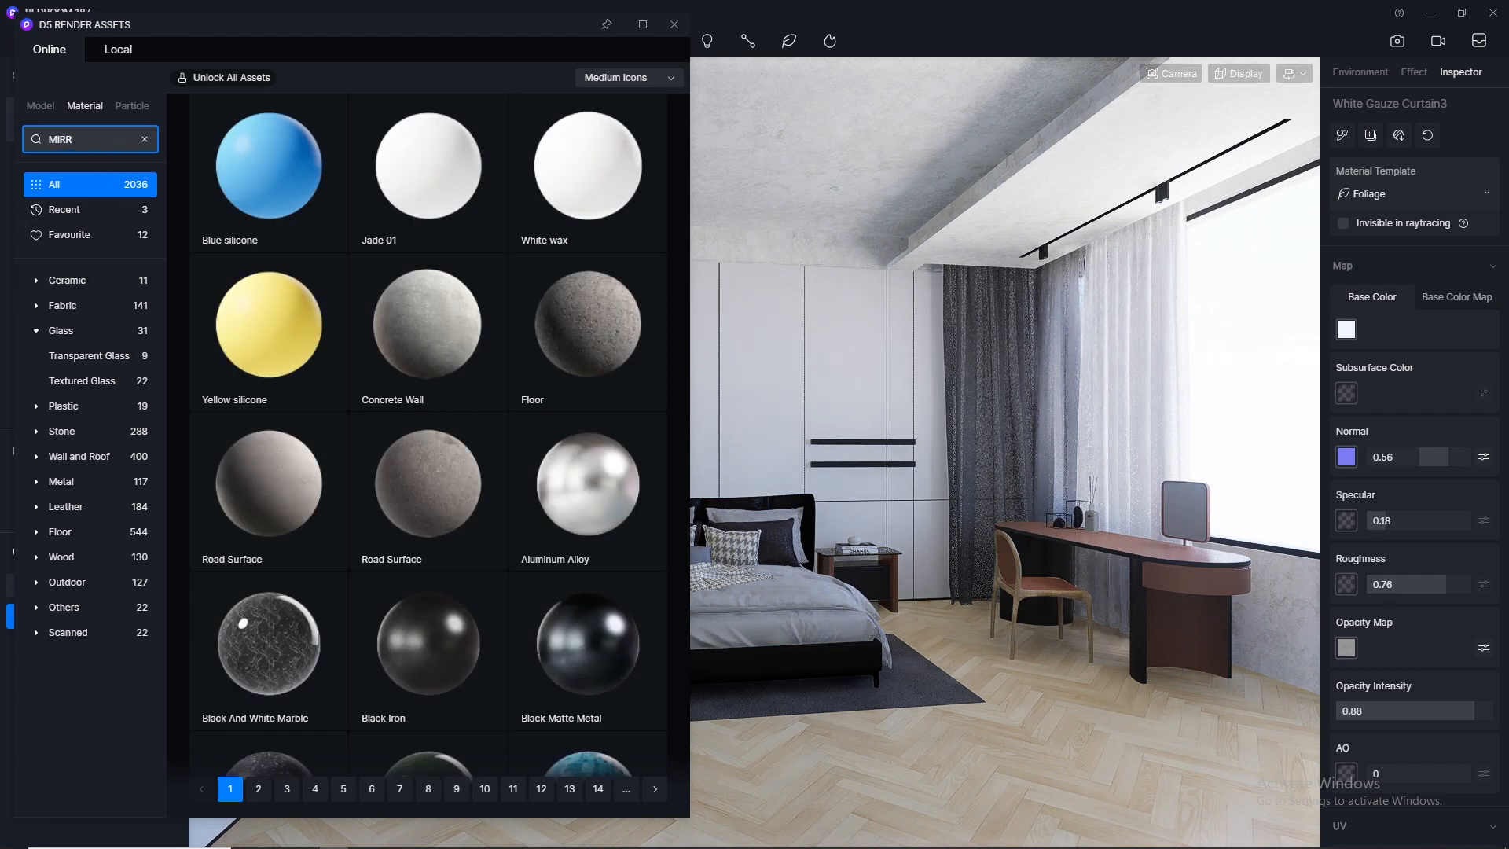
{"action": "type", "text": "OR"}
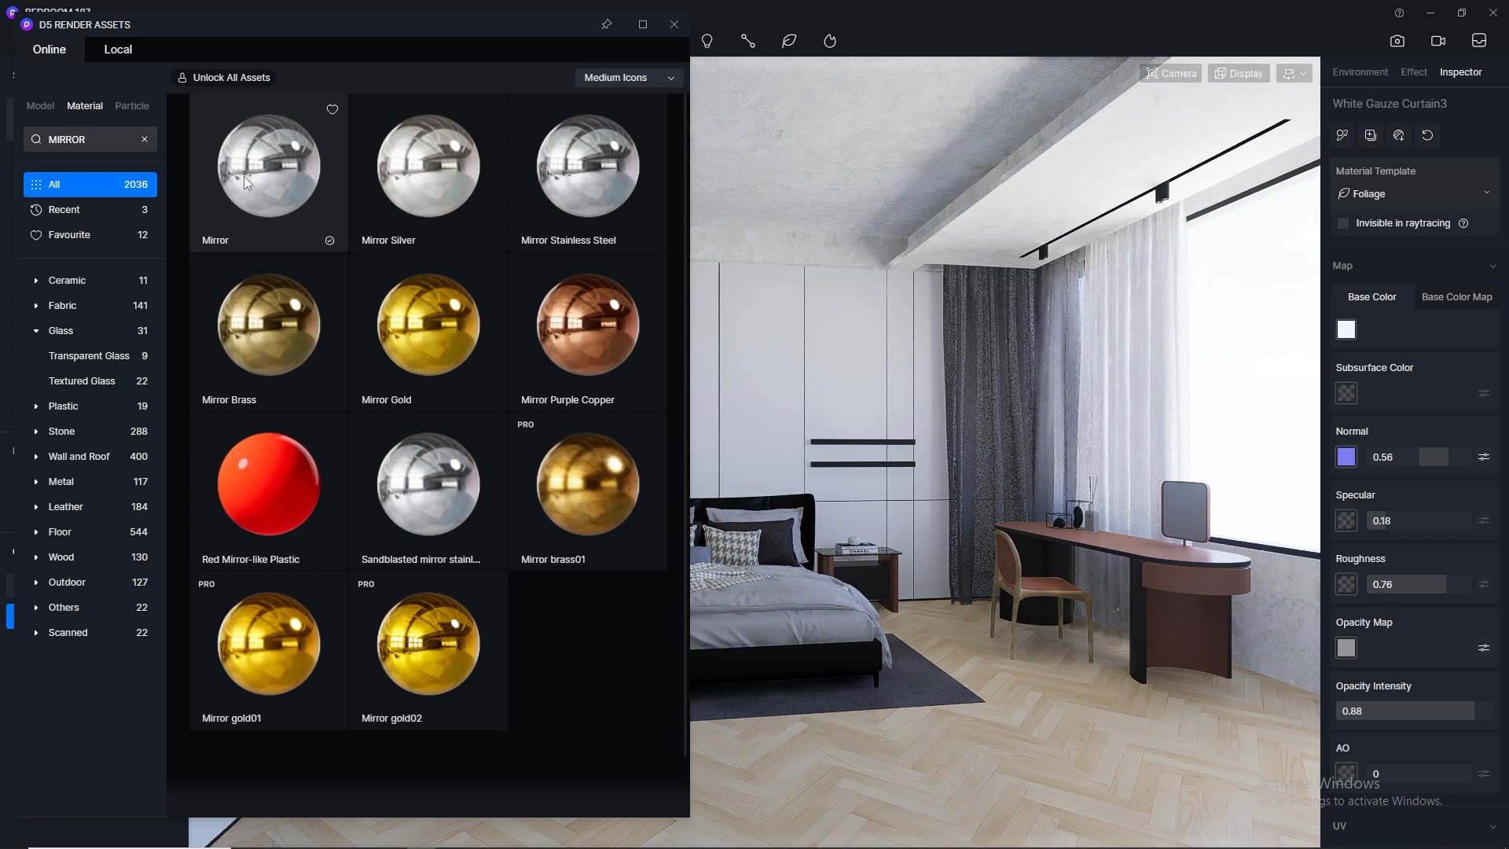
{"action": "left_click_drag", "start_coordinate": [244, 176], "coordinate": [1189, 509]}
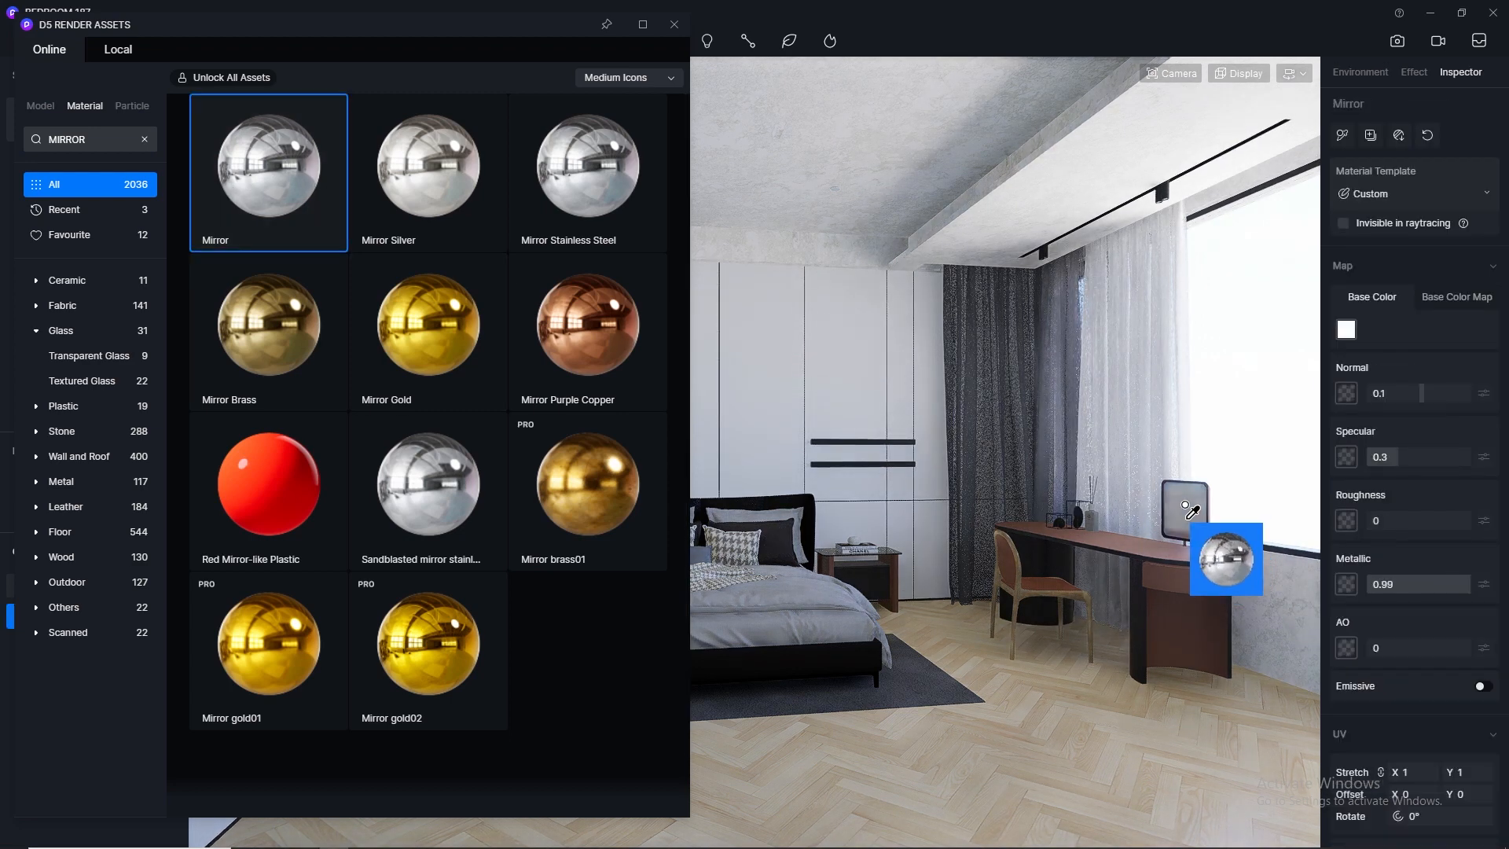
{"action": "right_click", "coordinate": [1105, 681]}
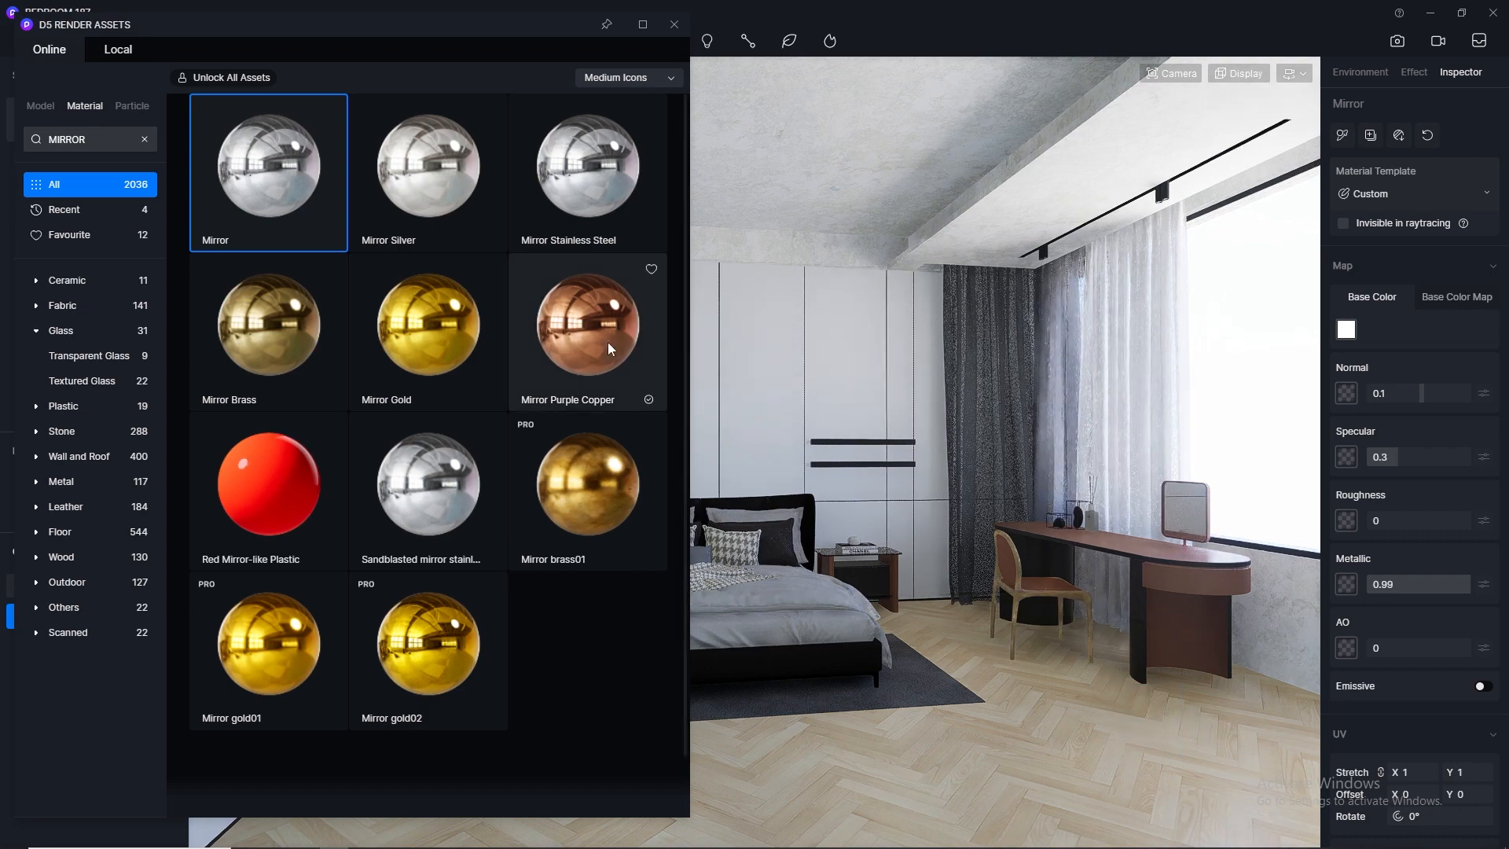
Move the asset library window aside, open its Leather category, and switch the viewport navigation to Orbit
{"action": "left_click_drag", "start_coordinate": [385, 33], "coordinate": [490, 79]}
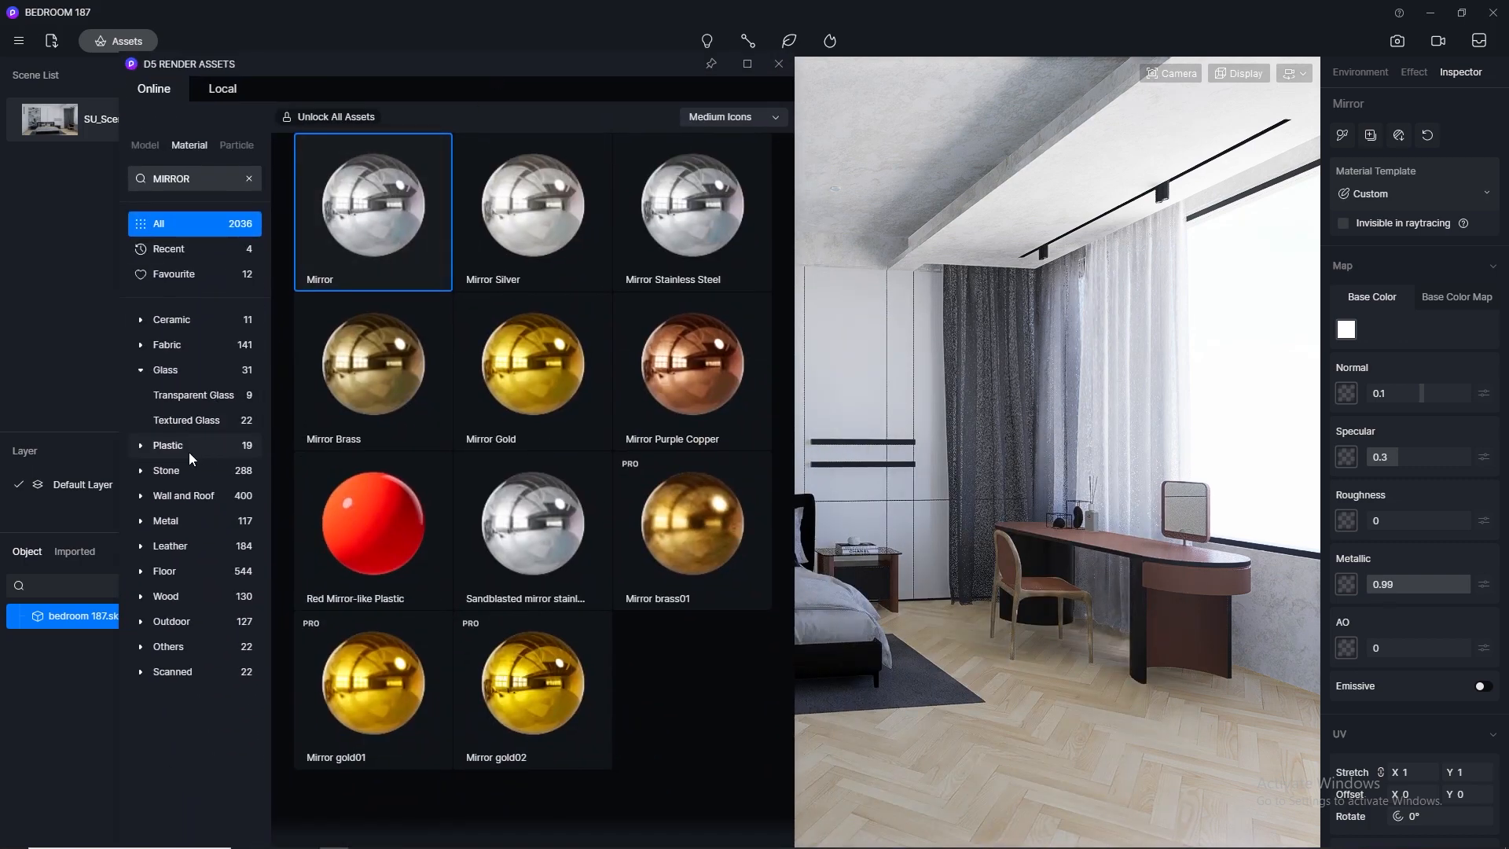
{"action": "left_click", "coordinate": [184, 552]}
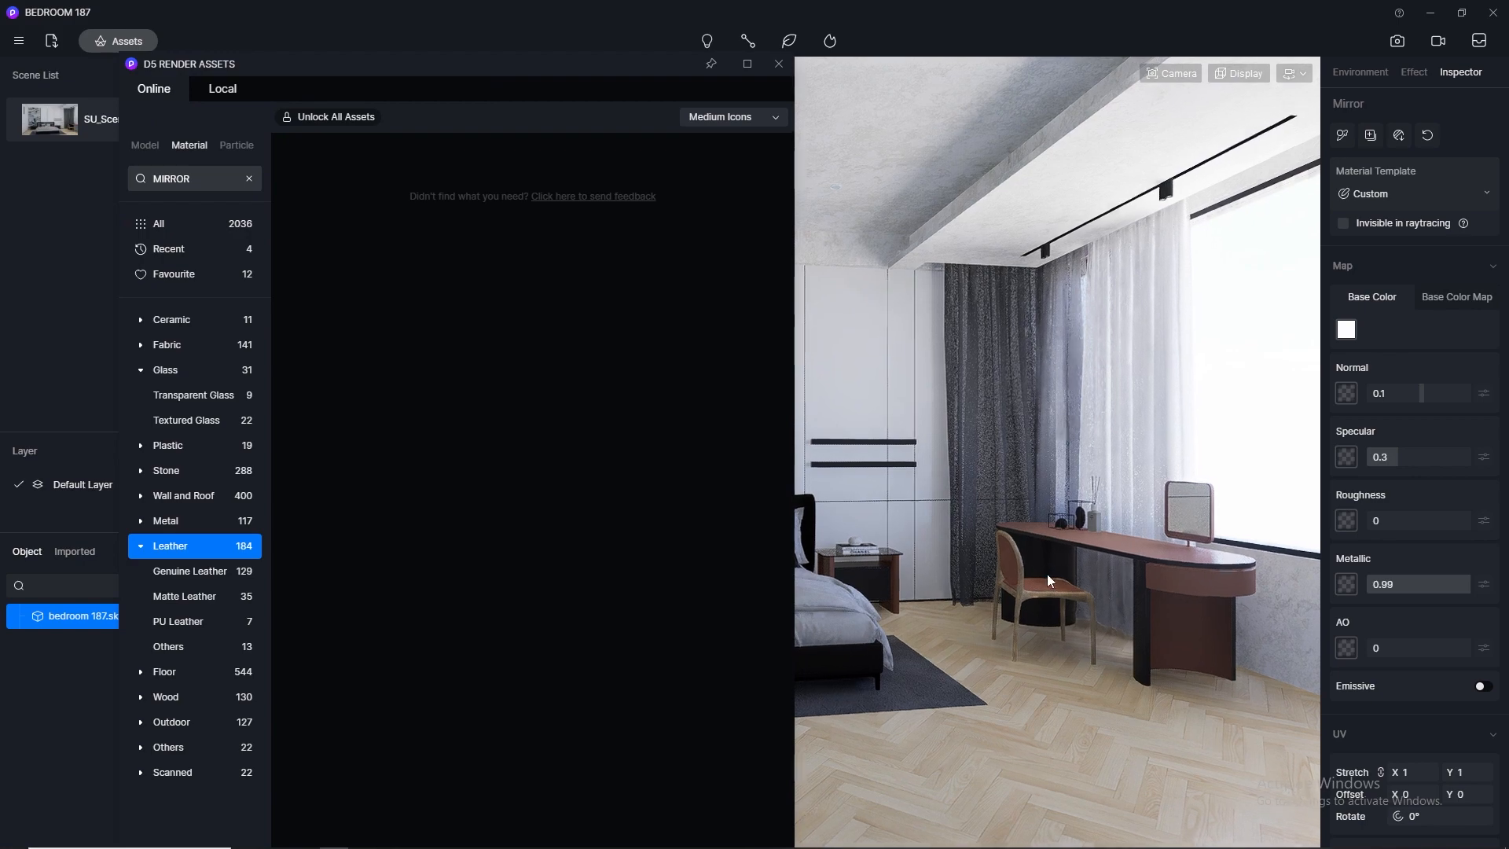
{"action": "left_click", "coordinate": [1294, 74]}
{"action": "left_click", "coordinate": [1245, 121]}
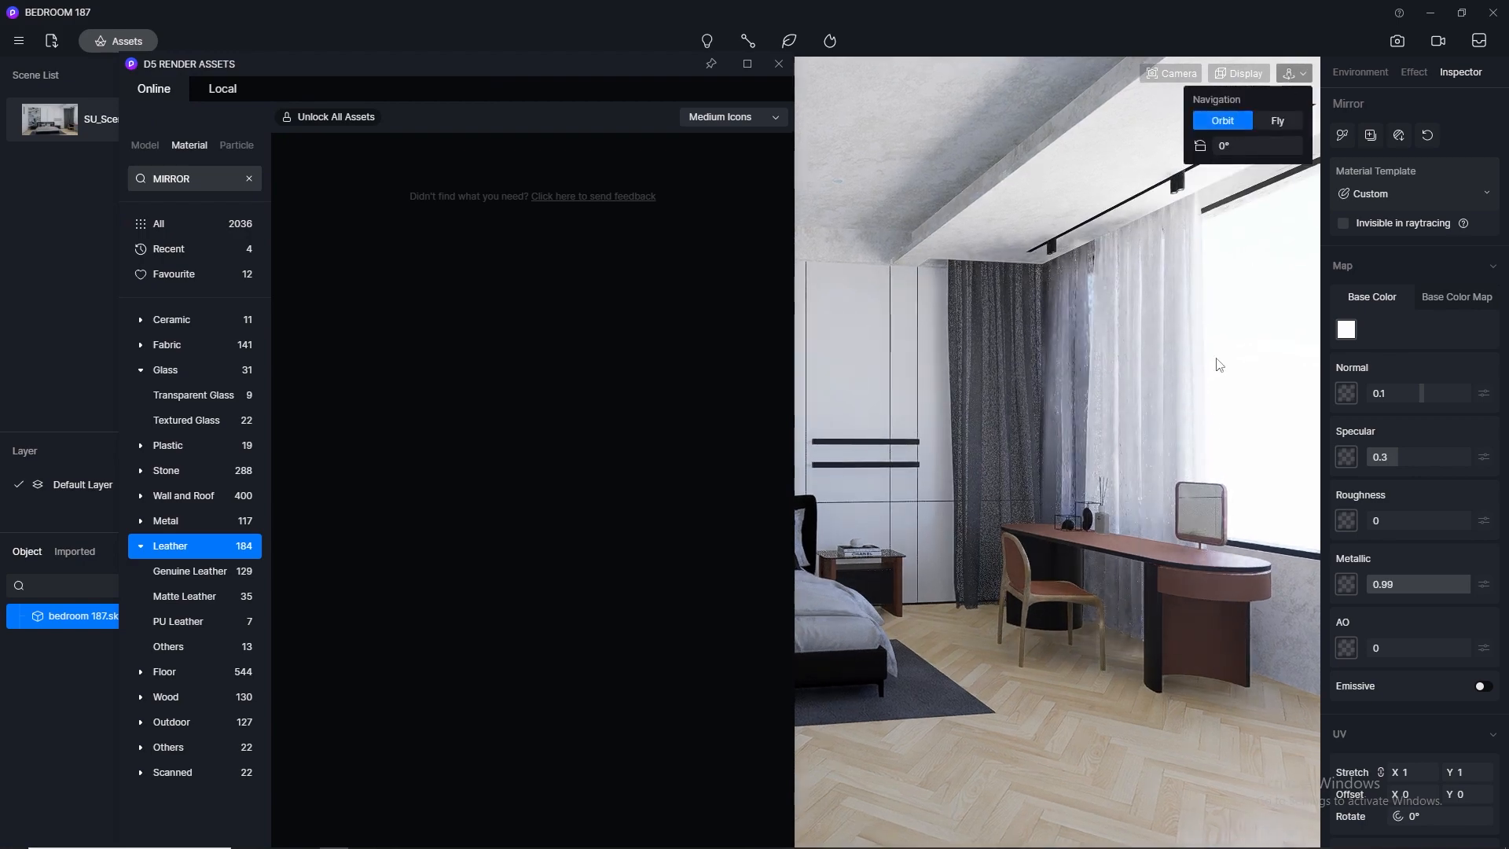
Examine the desk chair and desk up close from several angles to judge their wood and leather materials
{"action": "scroll", "coordinate": [1044, 620], "scroll_direction": "down", "scroll_amount": 5}
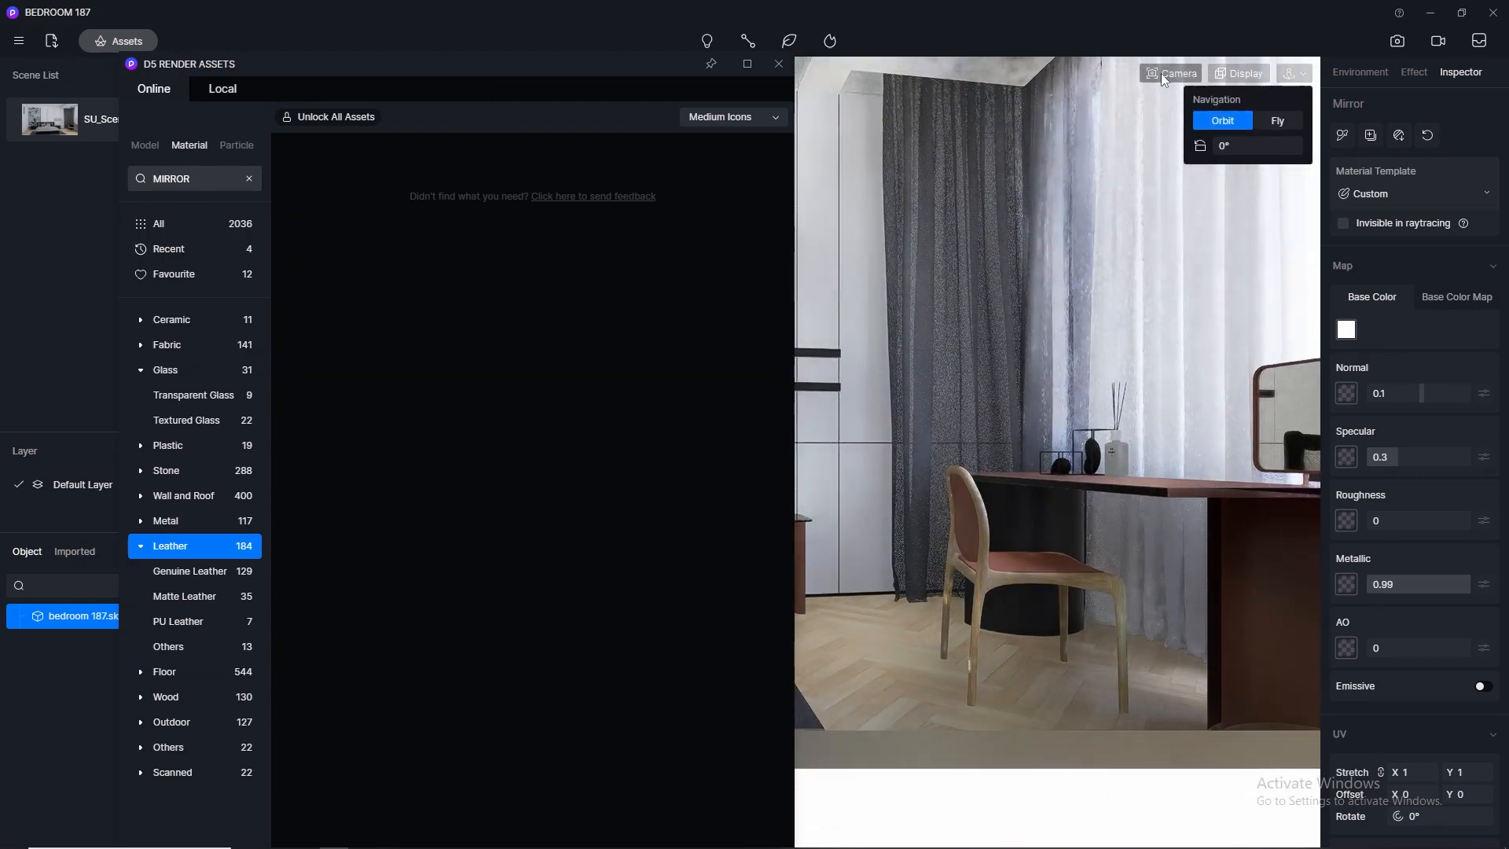
{"action": "left_click", "coordinate": [1162, 73]}
{"action": "left_click_drag", "start_coordinate": [1179, 236], "coordinate": [865, 271]}
{"action": "scroll", "coordinate": [1012, 596], "scroll_direction": "up", "scroll_amount": 2}
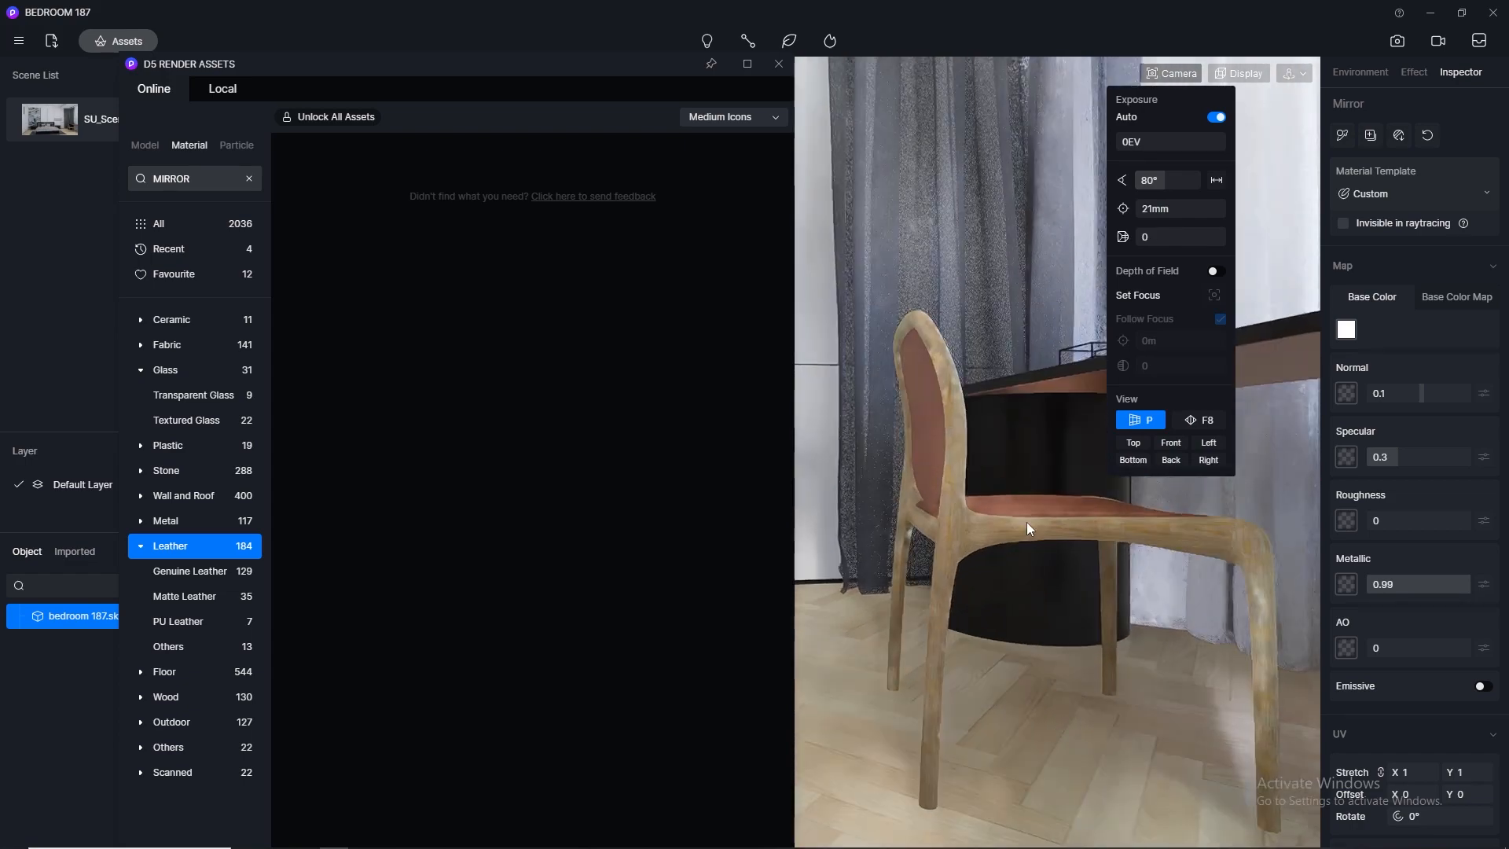
{"action": "right_click_drag", "start_coordinate": [1032, 521], "coordinate": [941, 727]}
{"action": "scroll", "coordinate": [1011, 482], "scroll_direction": "up", "scroll_amount": 1}
{"action": "scroll", "coordinate": [1068, 364], "scroll_direction": "down", "scroll_amount": 3}
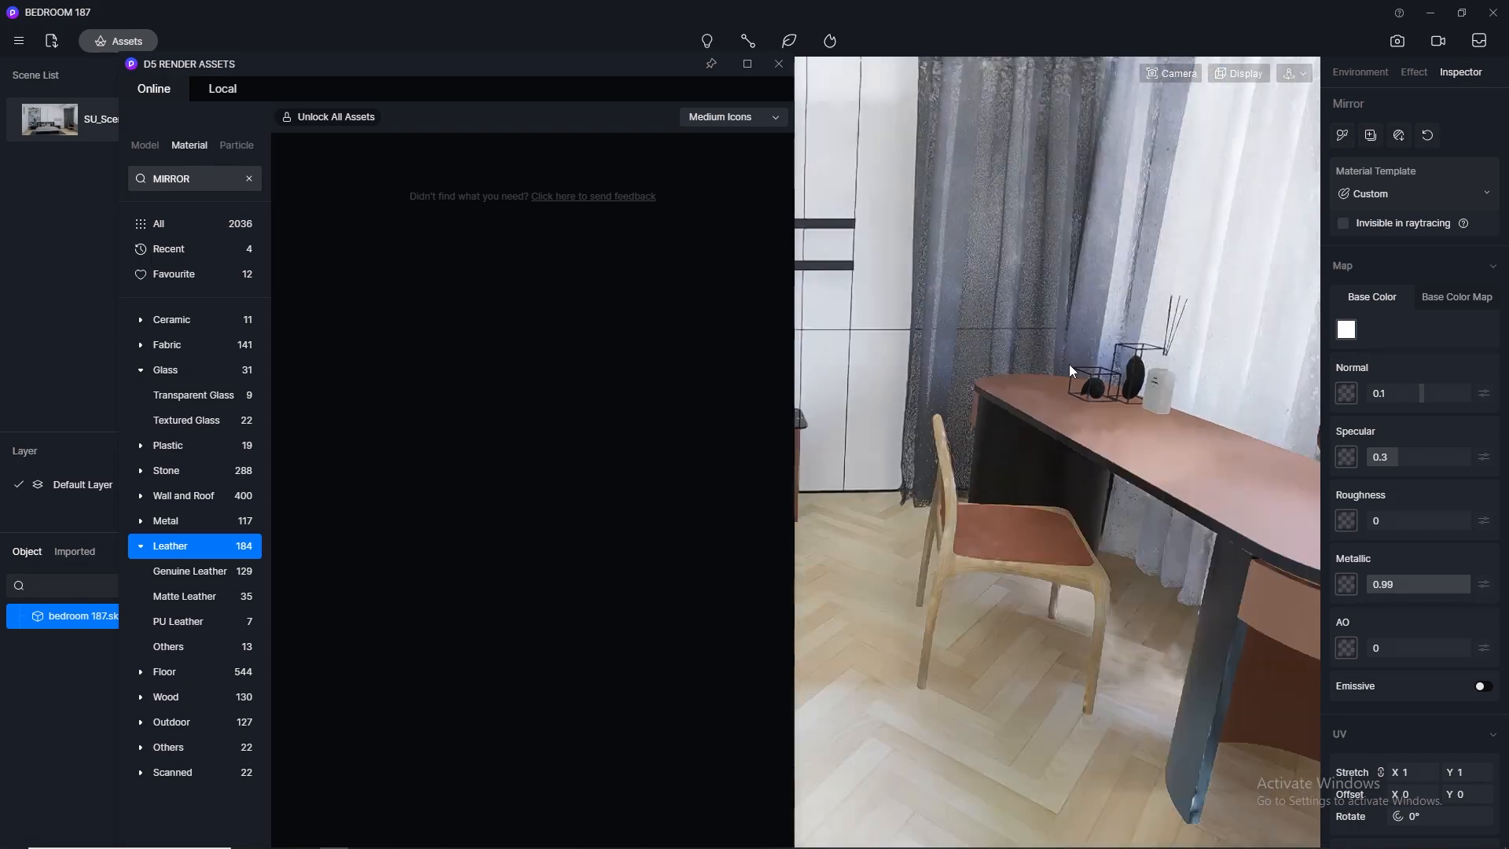
{"action": "scroll", "coordinate": [1050, 563], "scroll_direction": "up", "scroll_amount": 2}
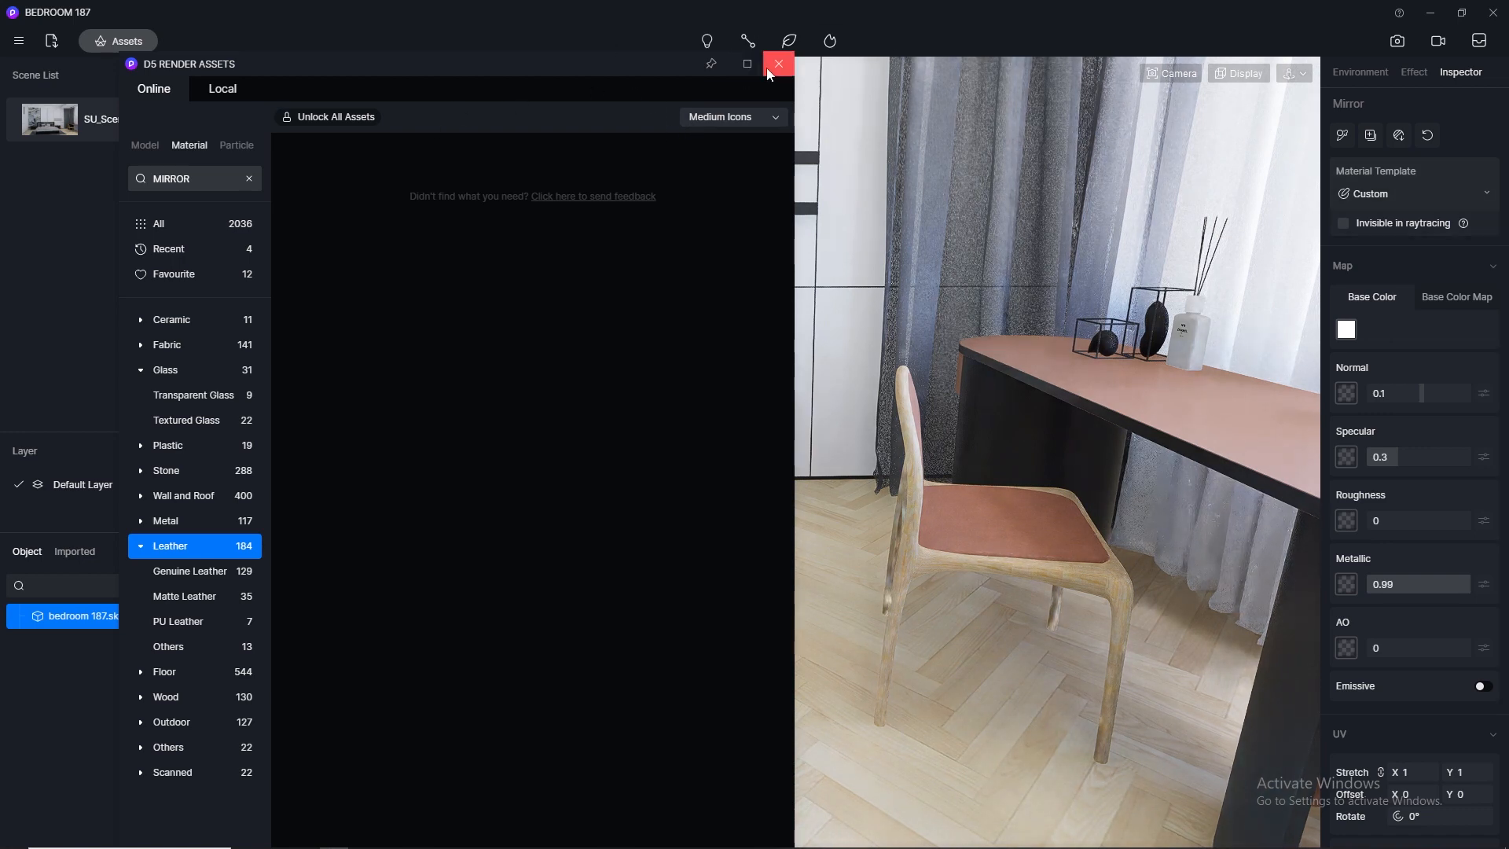
Clear the MIRROR search, close the asset library, and activate the material picker
{"action": "left_click", "coordinate": [247, 179]}
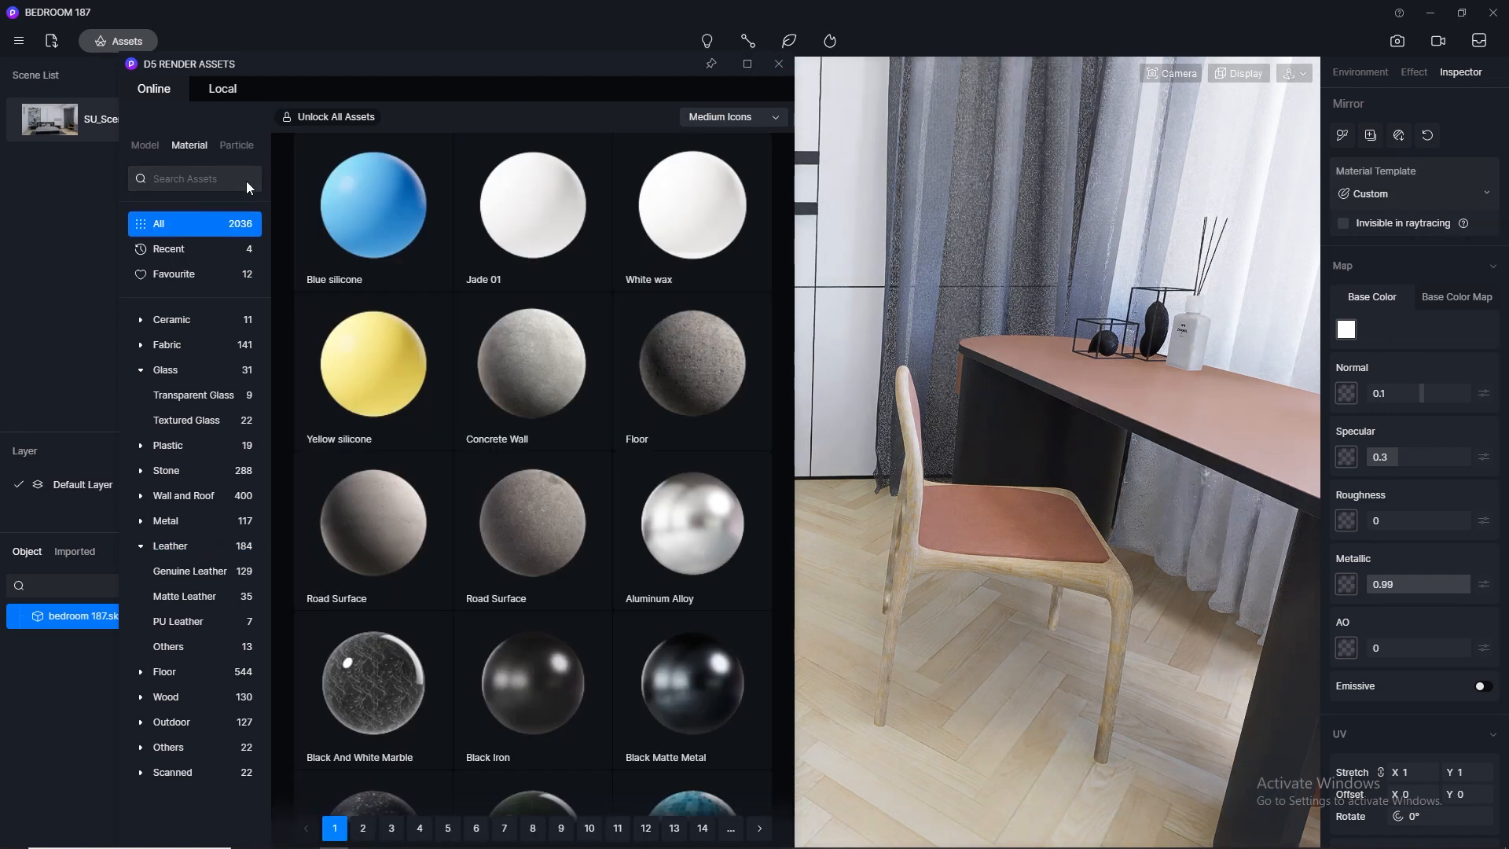
{"action": "left_click", "coordinate": [778, 64]}
{"action": "left_click", "coordinate": [272, 74]}
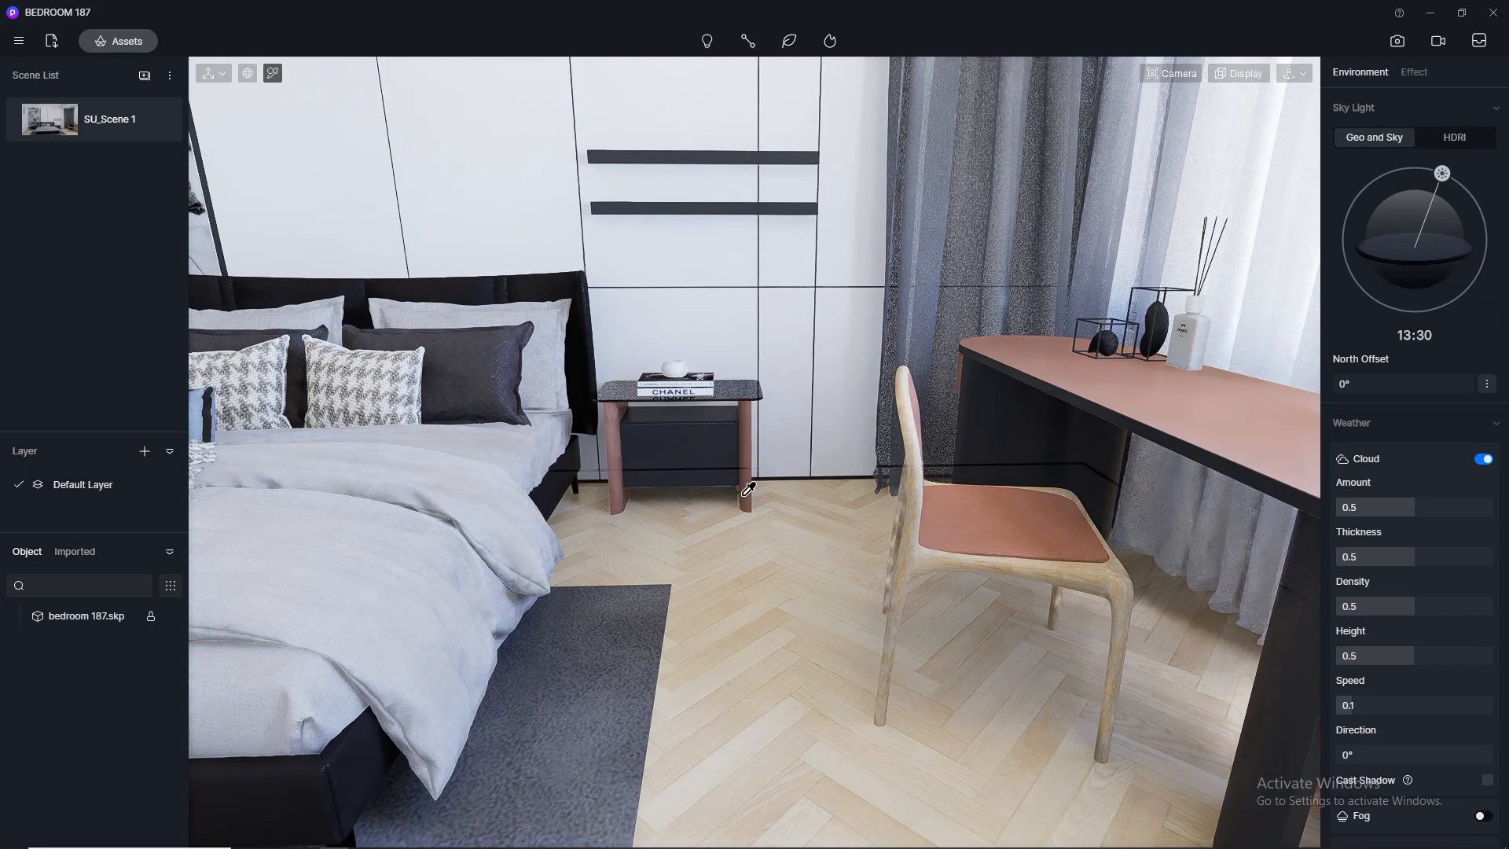
{"action": "mouse_move", "coordinate": [836, 579]}
{"action": "right_mouse_down"}
{"action": "mouse_move", "coordinate": [819, 352]}
{"action": "mouse_move", "coordinate": [839, 566]}
{"action": "right_mouse_up"}
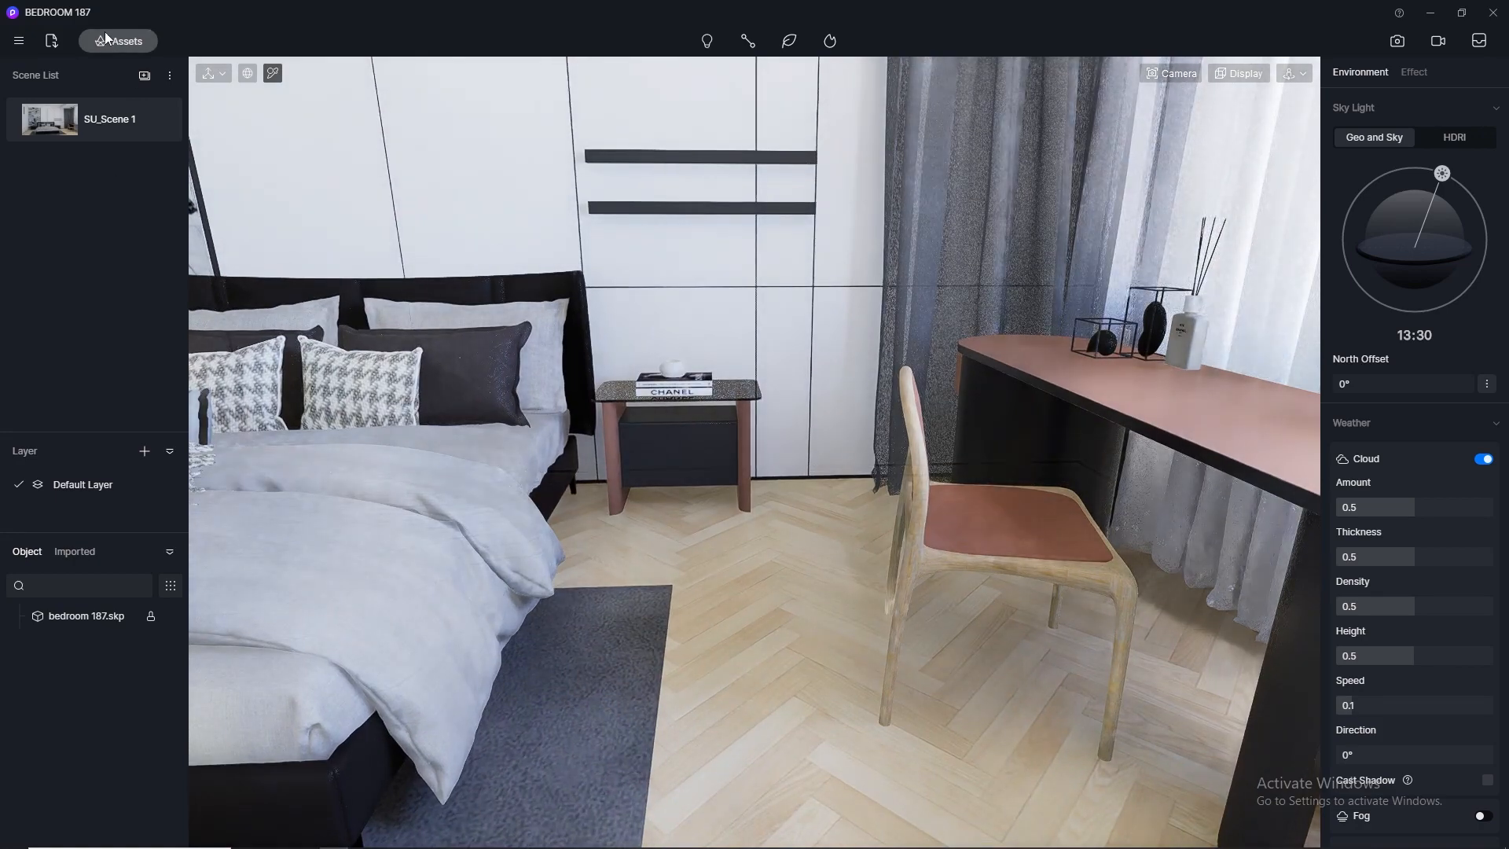
Download the Cedar wood material from the online library's Wood category and browse the Leather materials
{"action": "left_click", "coordinate": [107, 36]}
{"action": "left_click", "coordinate": [198, 698]}
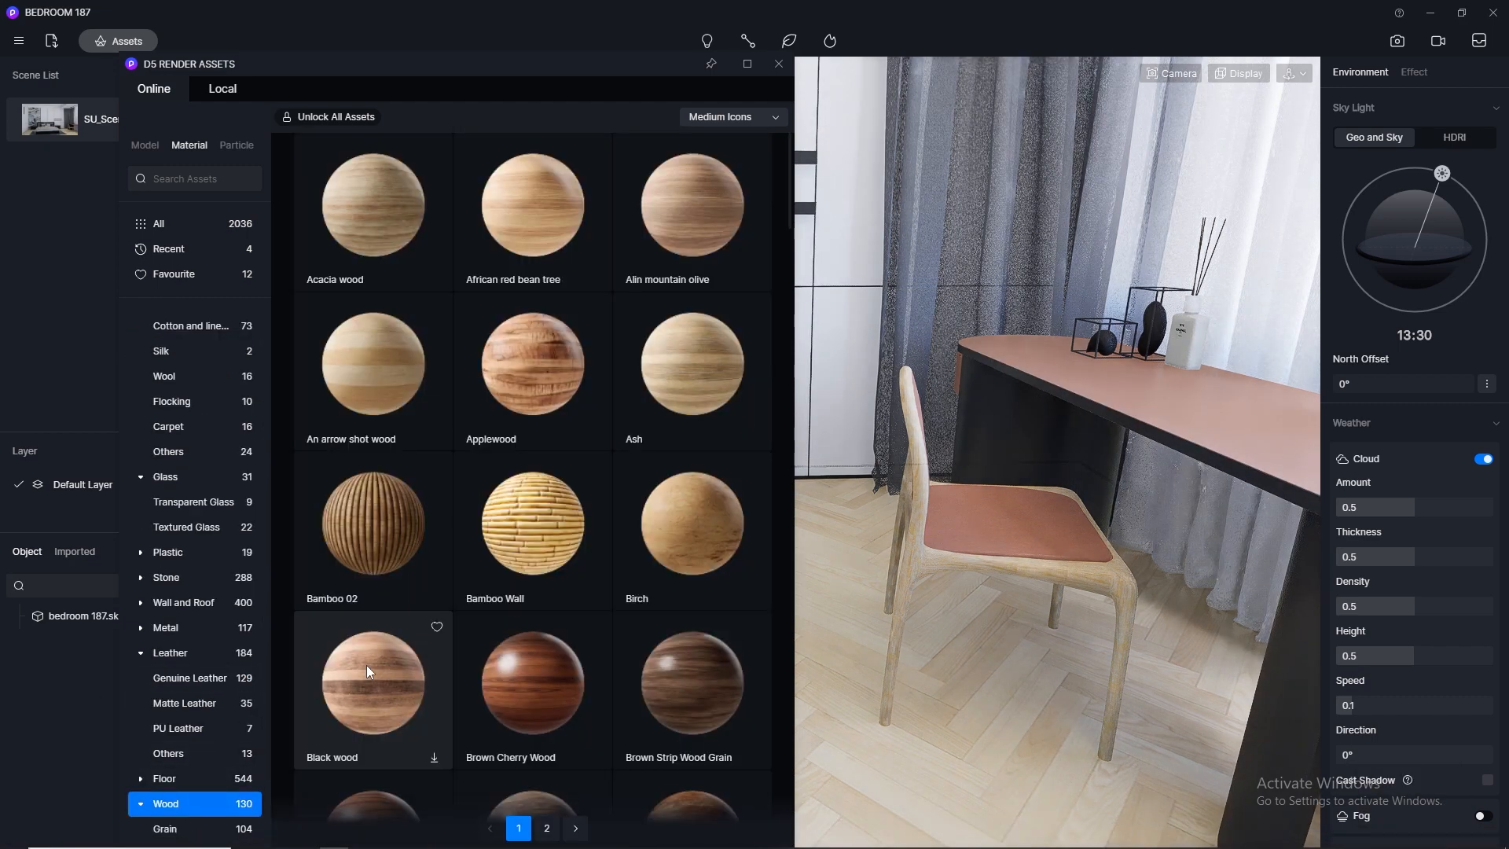
{"action": "scroll", "coordinate": [513, 354], "scroll_direction": "down", "scroll_amount": 1}
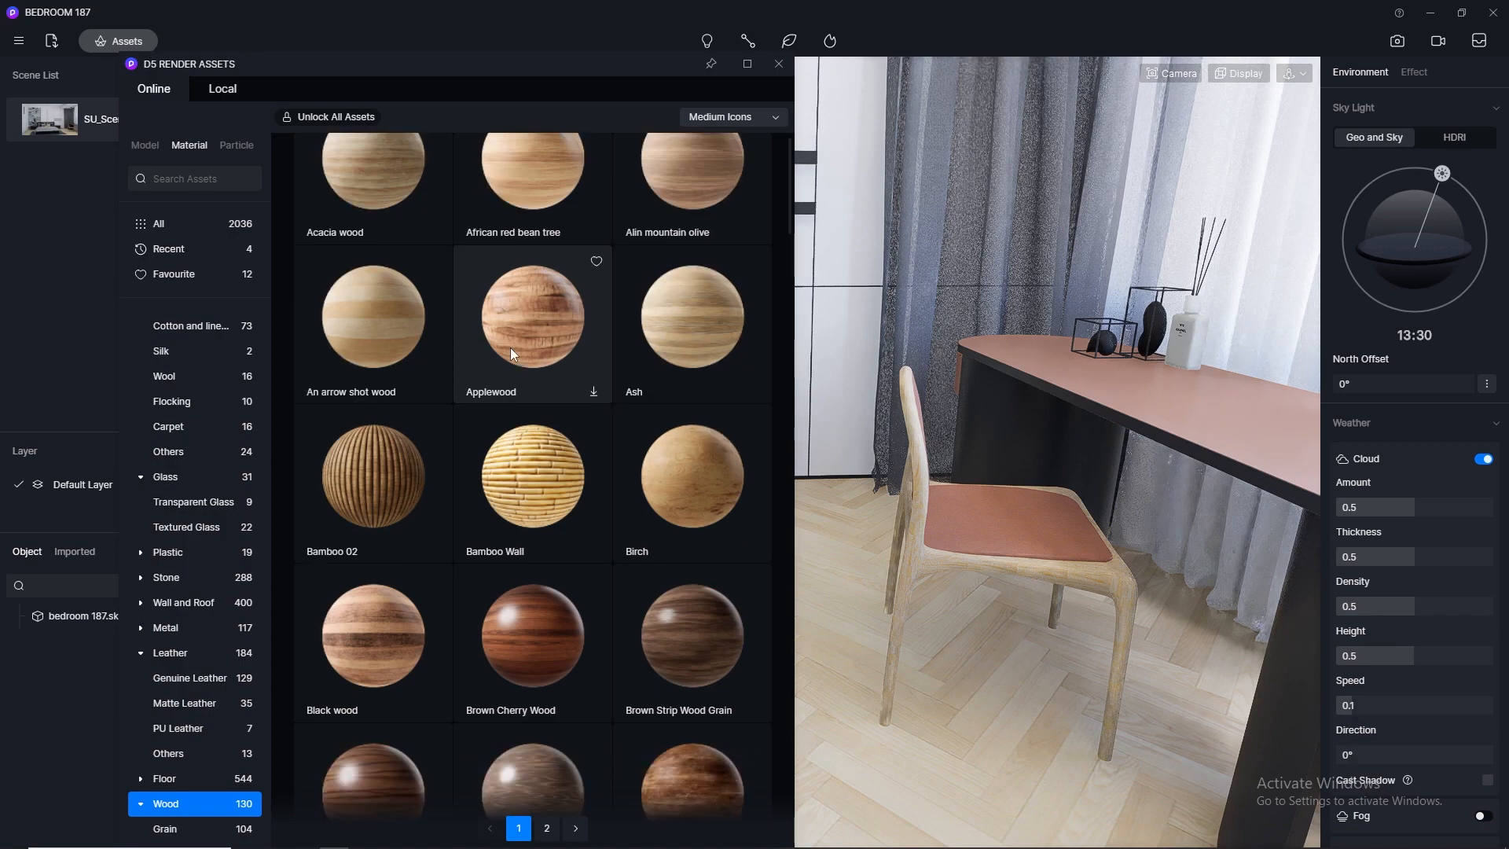
{"action": "scroll", "coordinate": [511, 348], "scroll_direction": "down", "scroll_amount": 5}
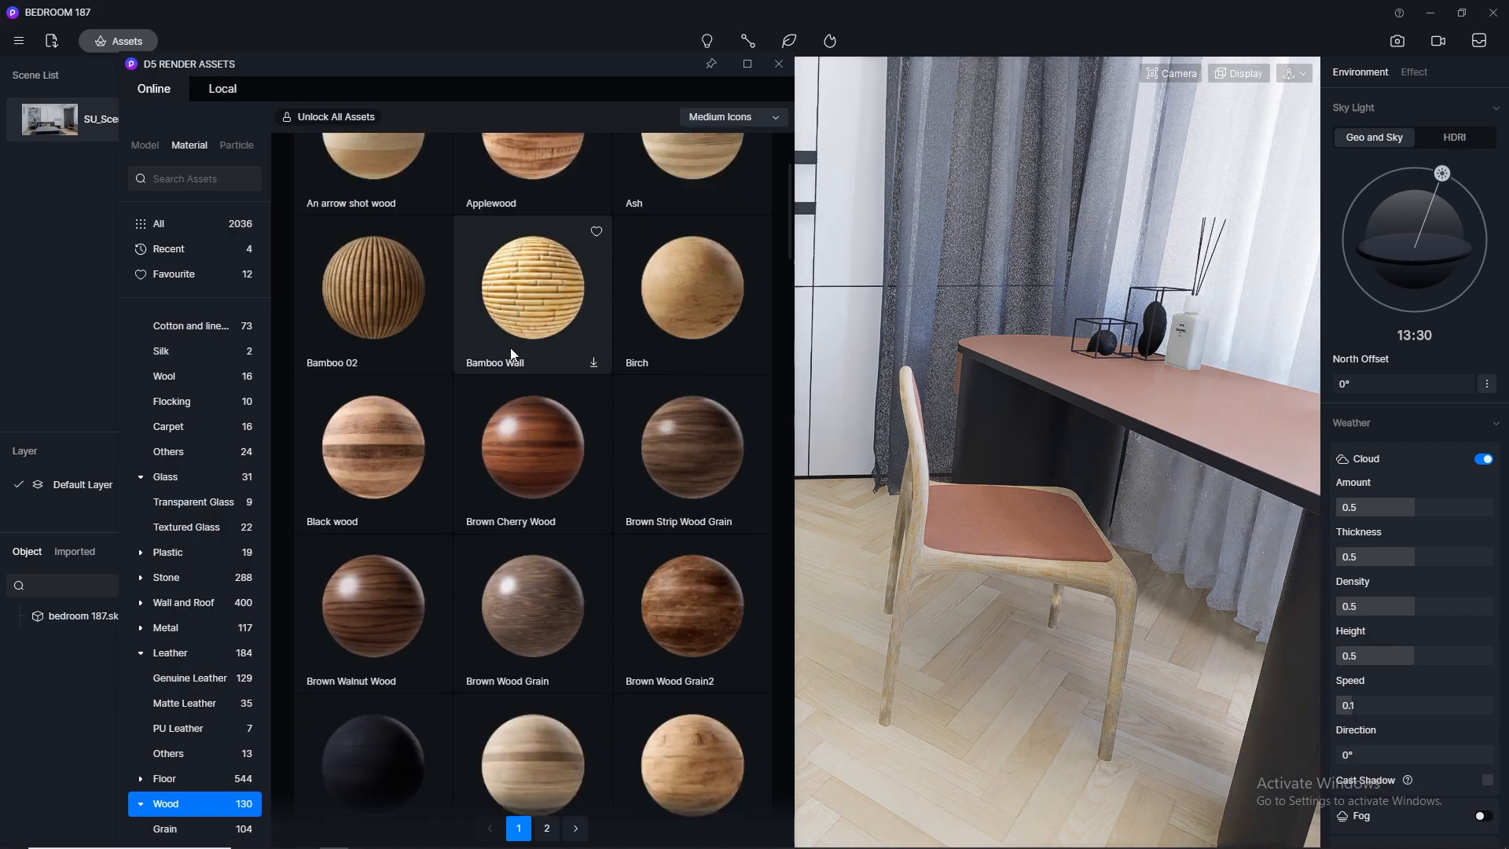
{"action": "scroll", "coordinate": [511, 348], "scroll_direction": "down", "scroll_amount": 1}
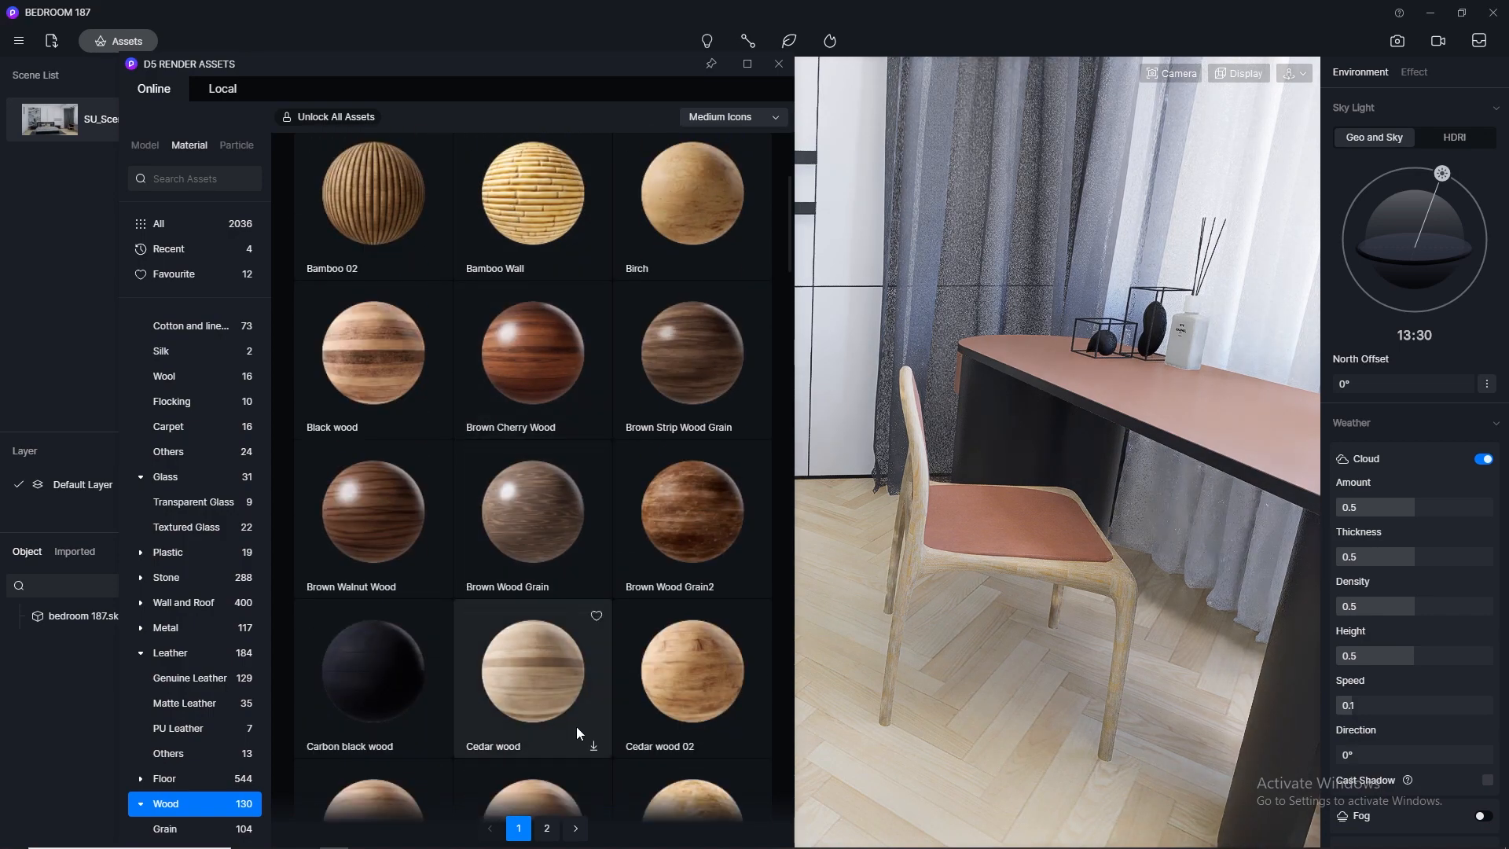
{"action": "left_click", "coordinate": [591, 747]}
{"action": "scroll", "coordinate": [446, 600], "scroll_direction": "down", "scroll_amount": 3}
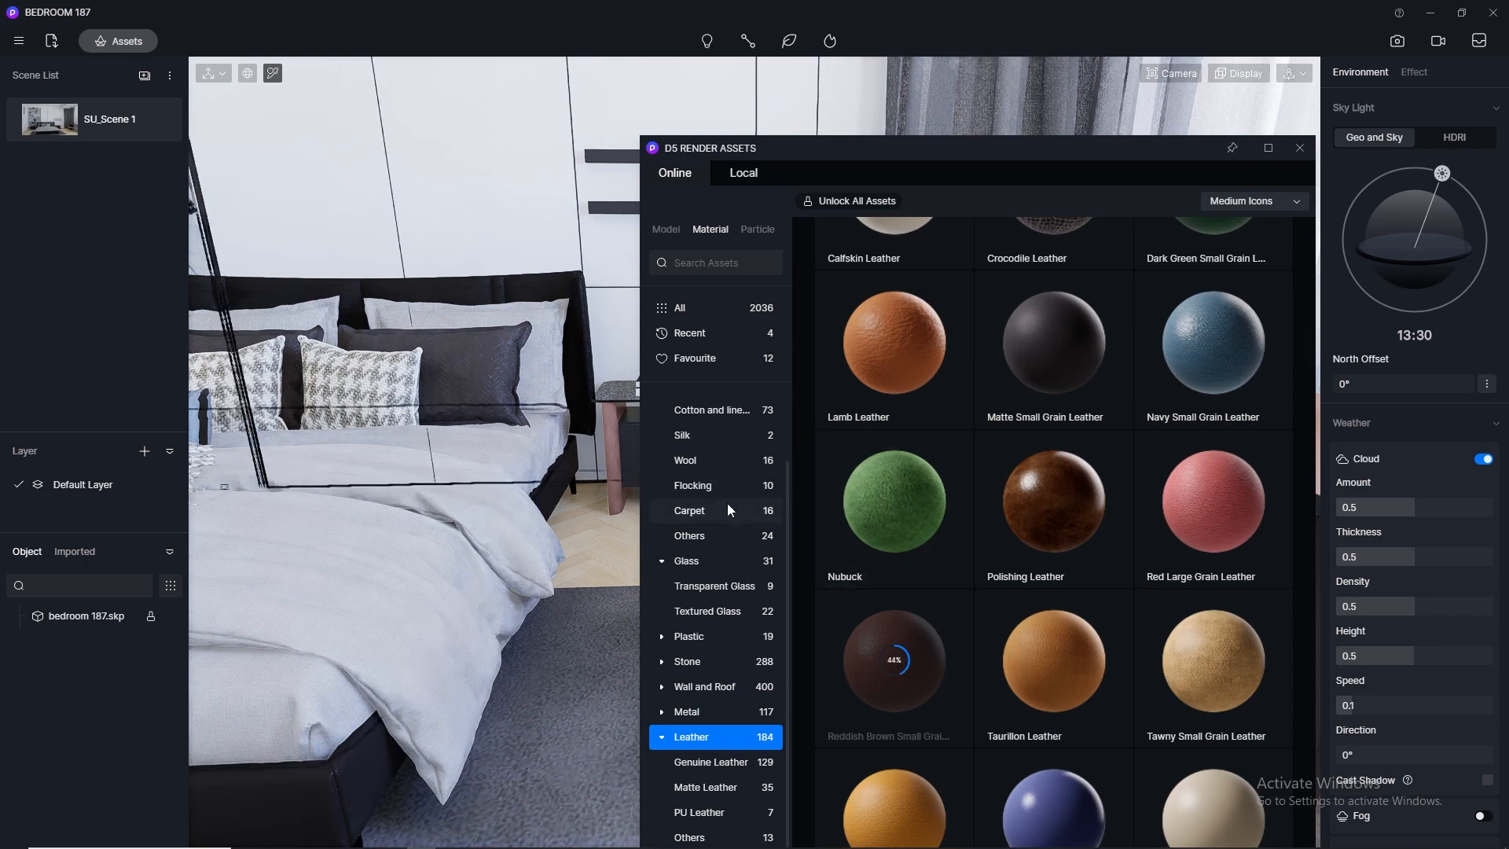
From the Carpet category, apply the Grey carpet material to the rug under the bed and close the asset library
{"action": "left_click", "coordinate": [704, 511]}
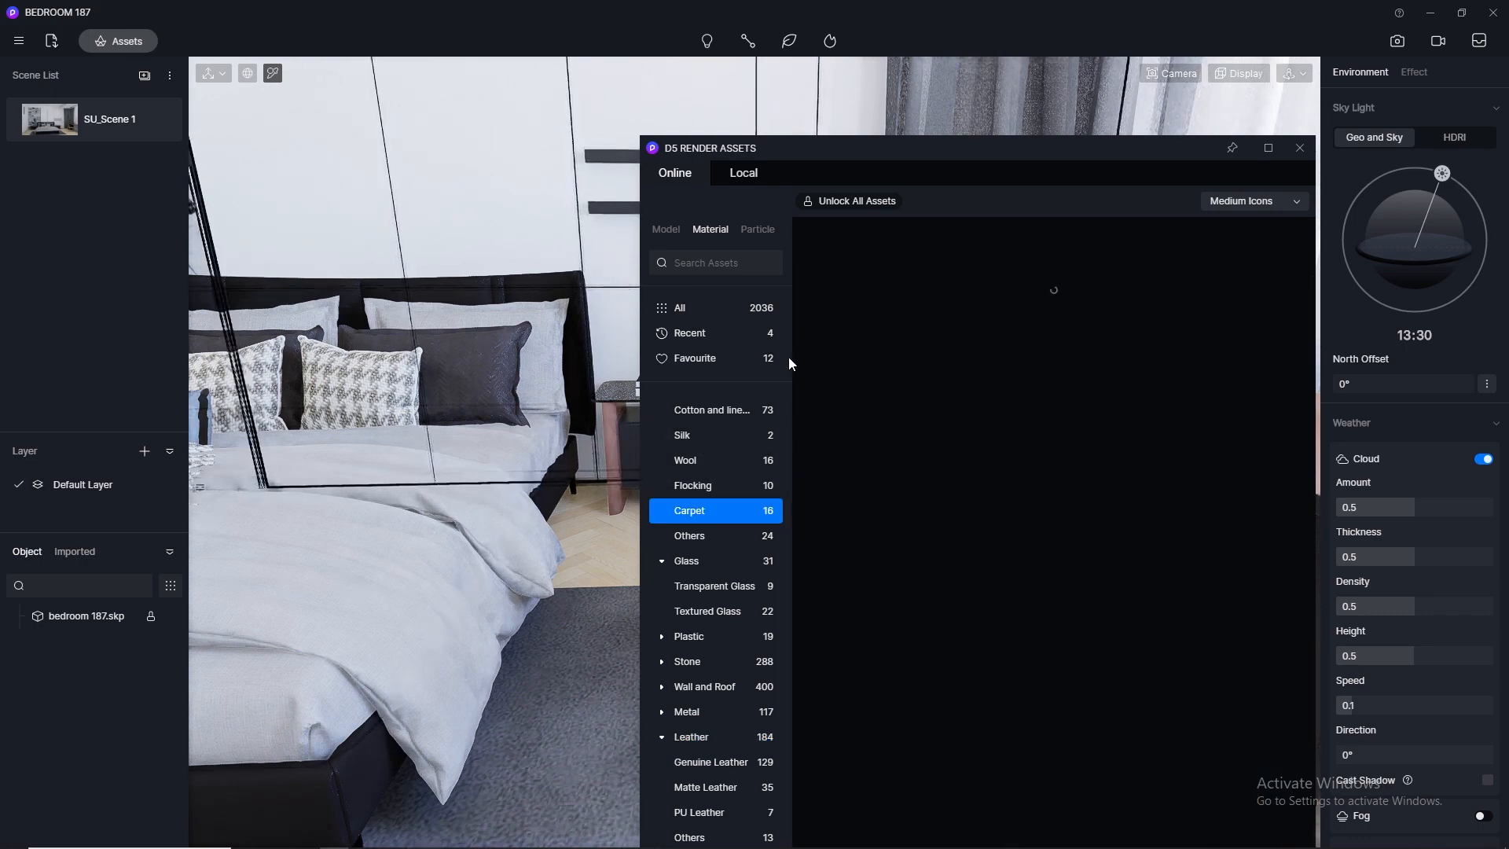
{"action": "scroll", "coordinate": [567, 206], "scroll_direction": "down", "scroll_amount": 2}
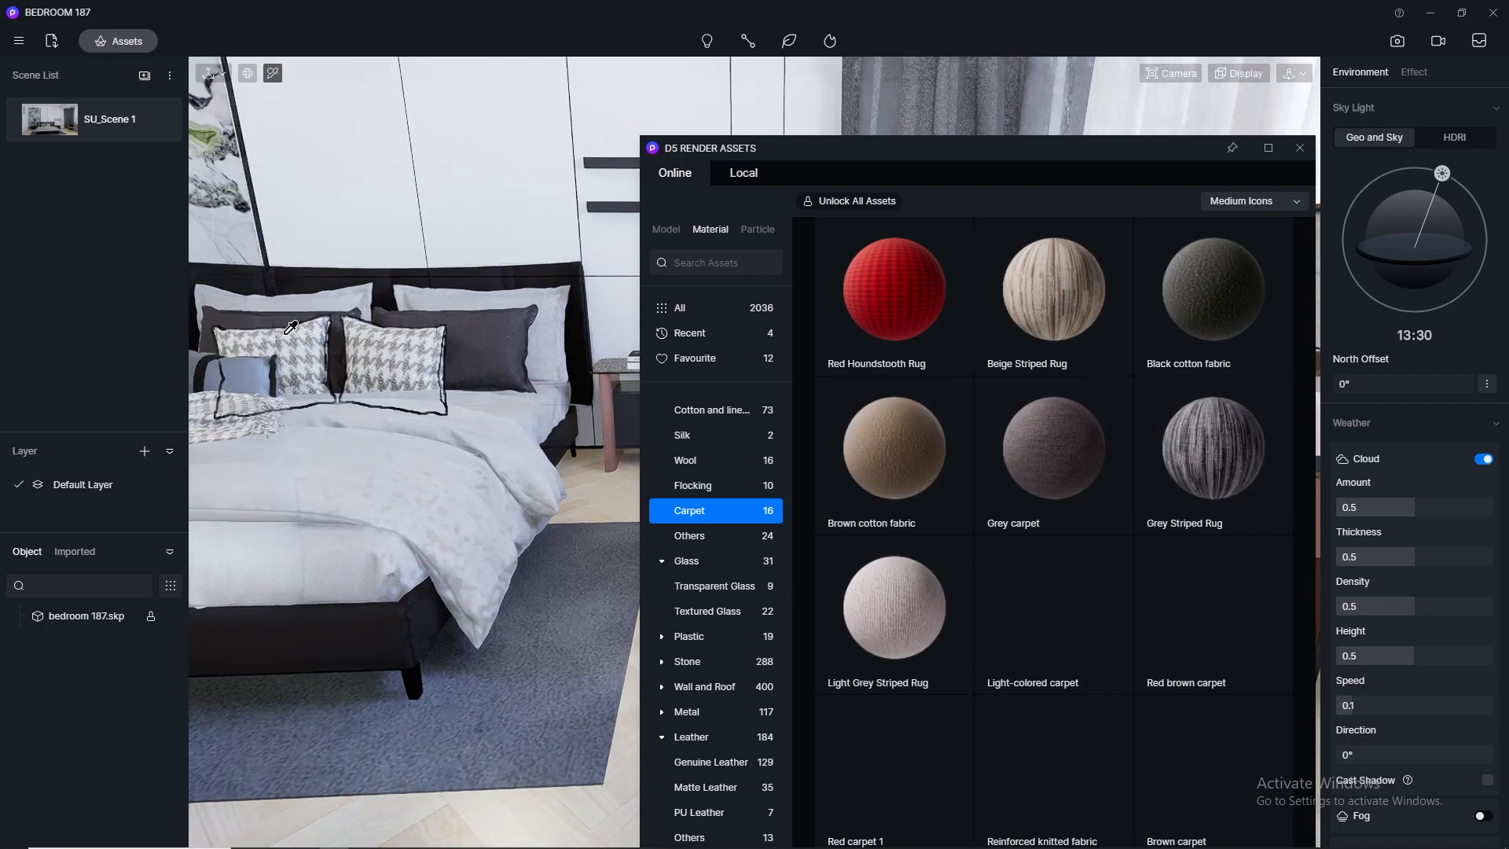
{"action": "middle_click_drag", "start_coordinate": [346, 400], "coordinate": [734, 411]}
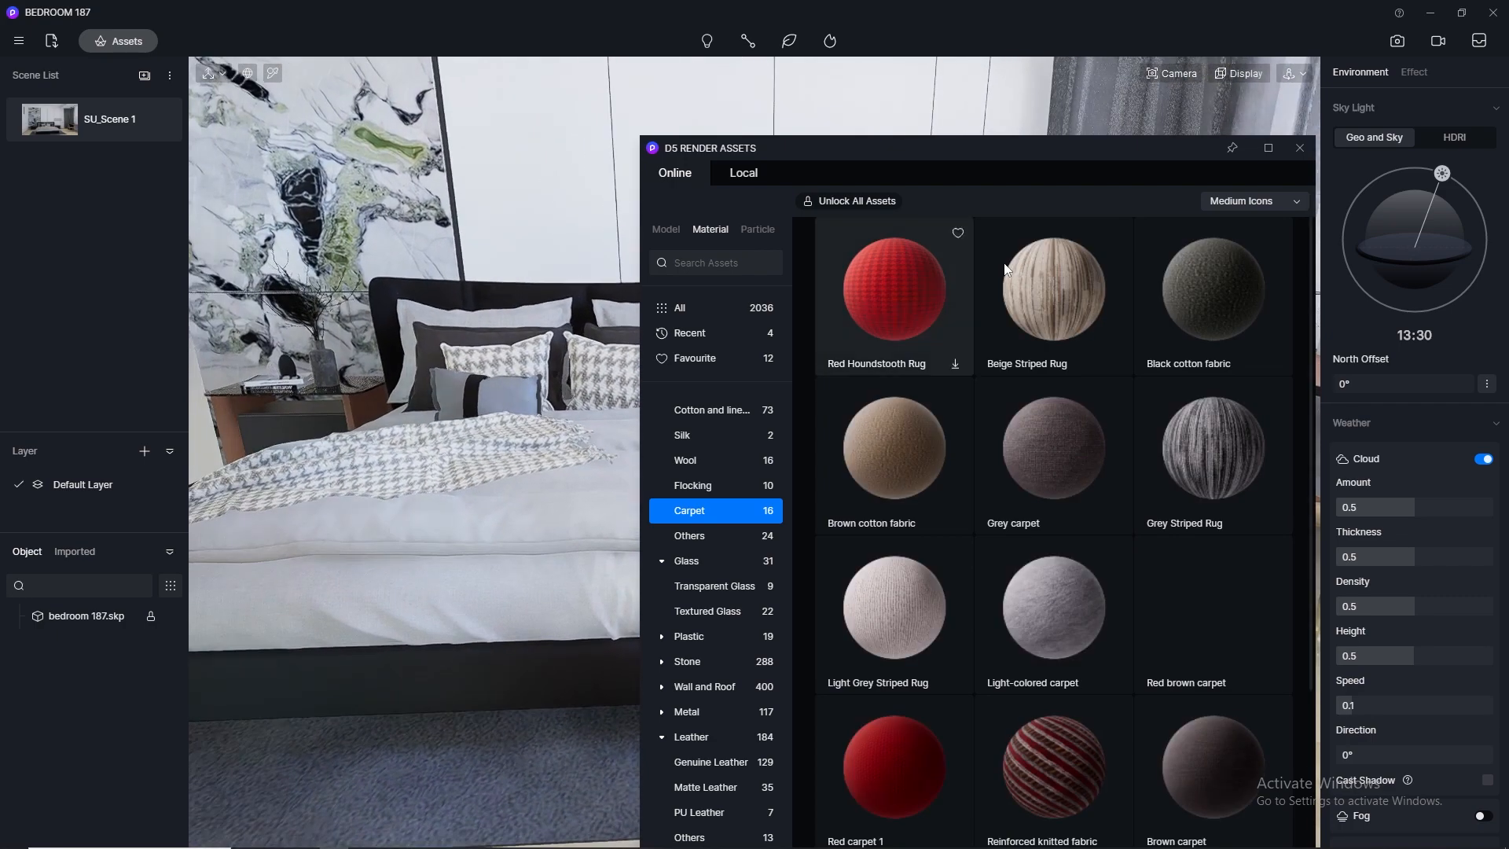
{"action": "left_click_drag", "start_coordinate": [926, 145], "coordinate": [1113, 55]}
{"action": "scroll", "coordinate": [1287, 539], "scroll_direction": "down", "scroll_amount": 2}
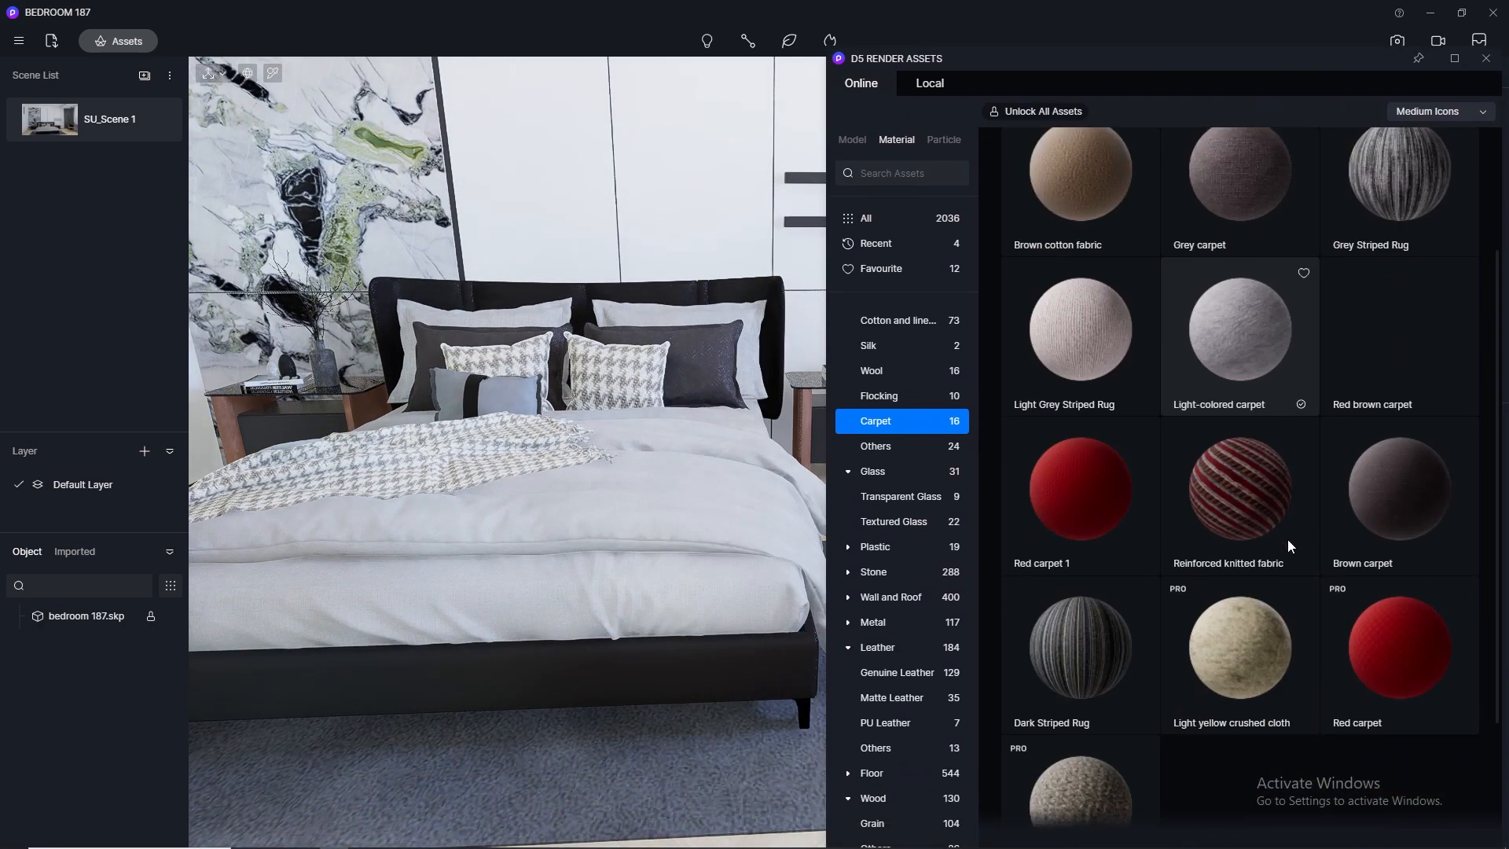
{"action": "scroll", "coordinate": [1244, 314], "scroll_direction": "up", "scroll_amount": 1}
{"action": "left_click_drag", "start_coordinate": [1248, 233], "coordinate": [794, 677]}
{"action": "left_click", "coordinate": [1486, 58]}
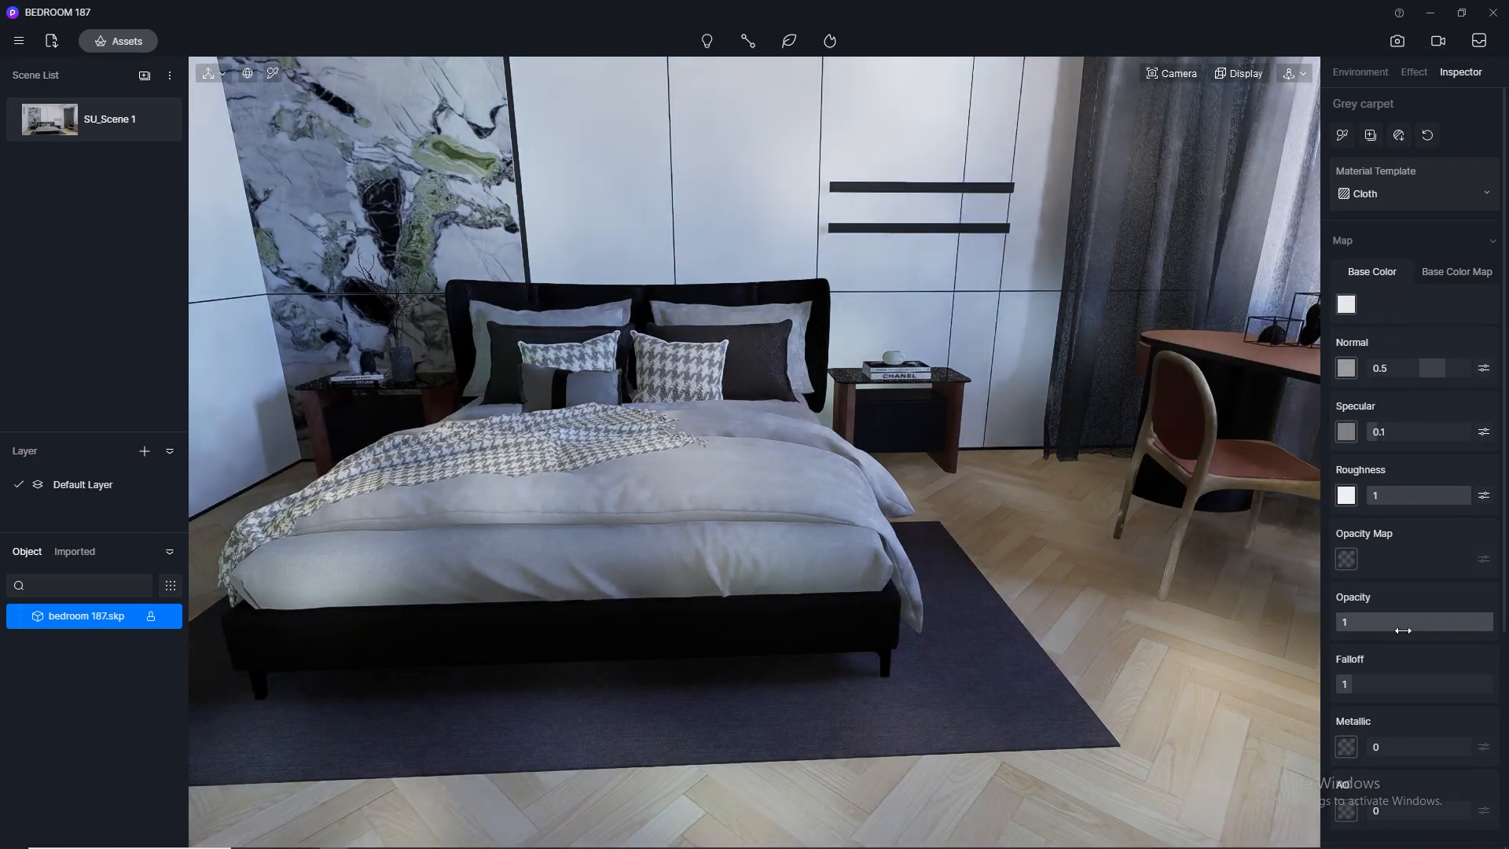
Try a UV stretch of 0.5 on the rug's Grey carpet material, and settle on 0.7 for X and Y
{"action": "scroll", "coordinate": [1412, 722], "scroll_direction": "down", "scroll_amount": 3}
{"action": "left_click", "coordinate": [1413, 719]}
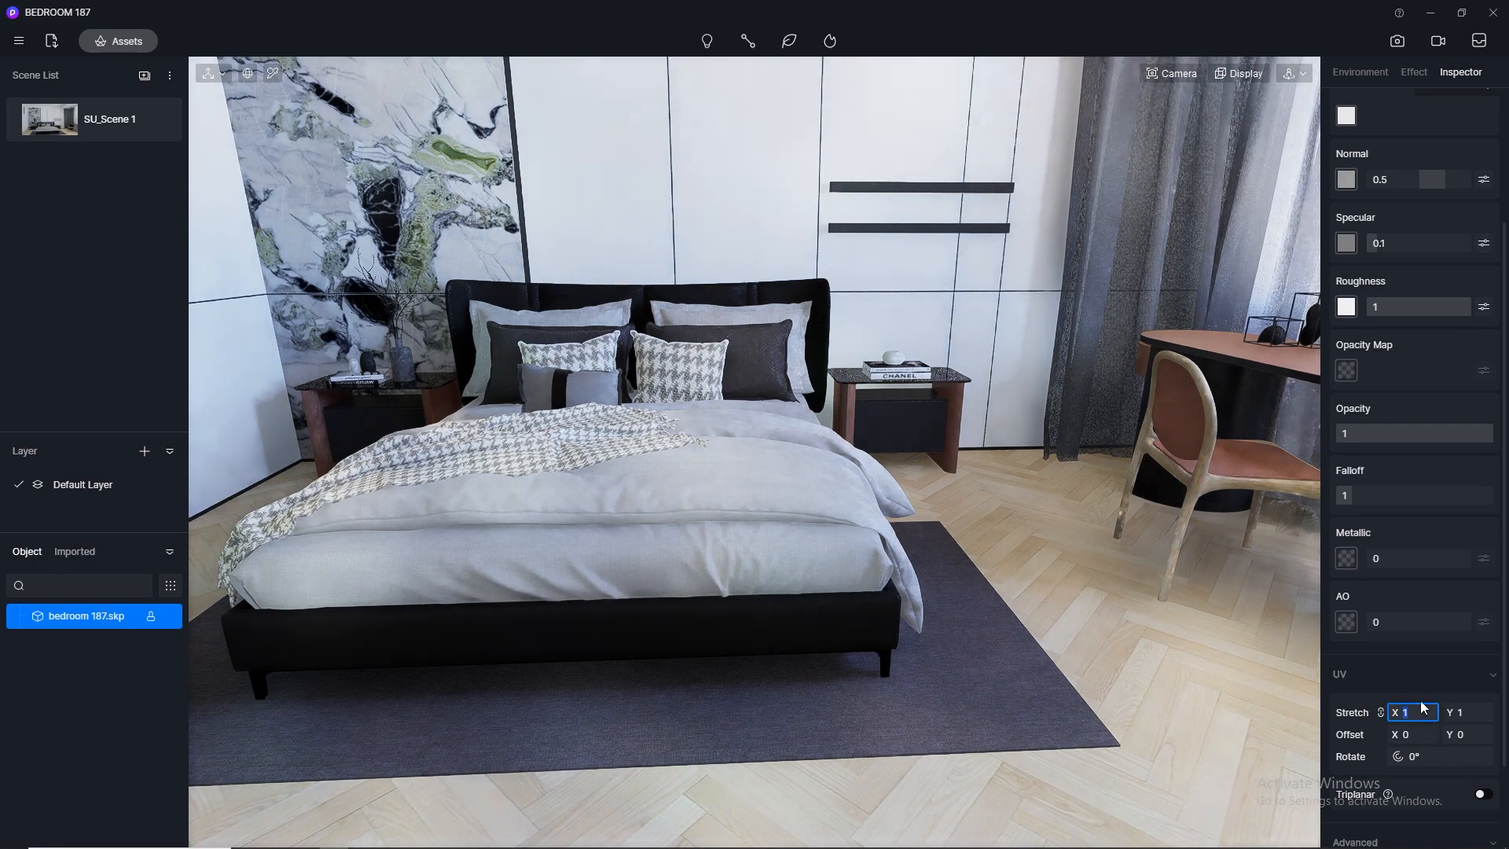
{"action": "type", "text": "0.5"}
{"action": "key", "text": "Return"}
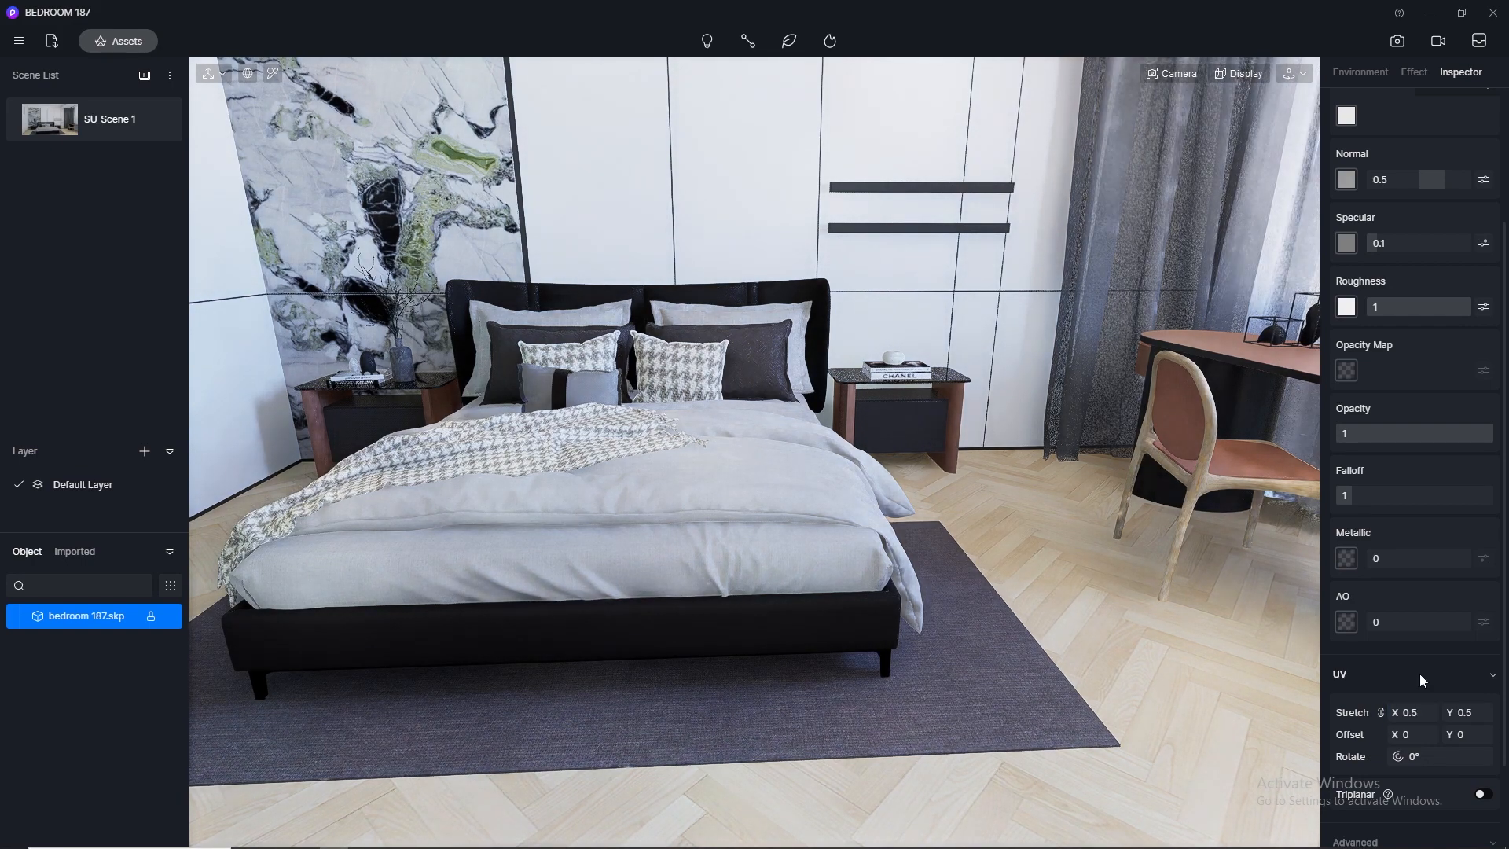
{"action": "left_click", "coordinate": [1414, 712]}
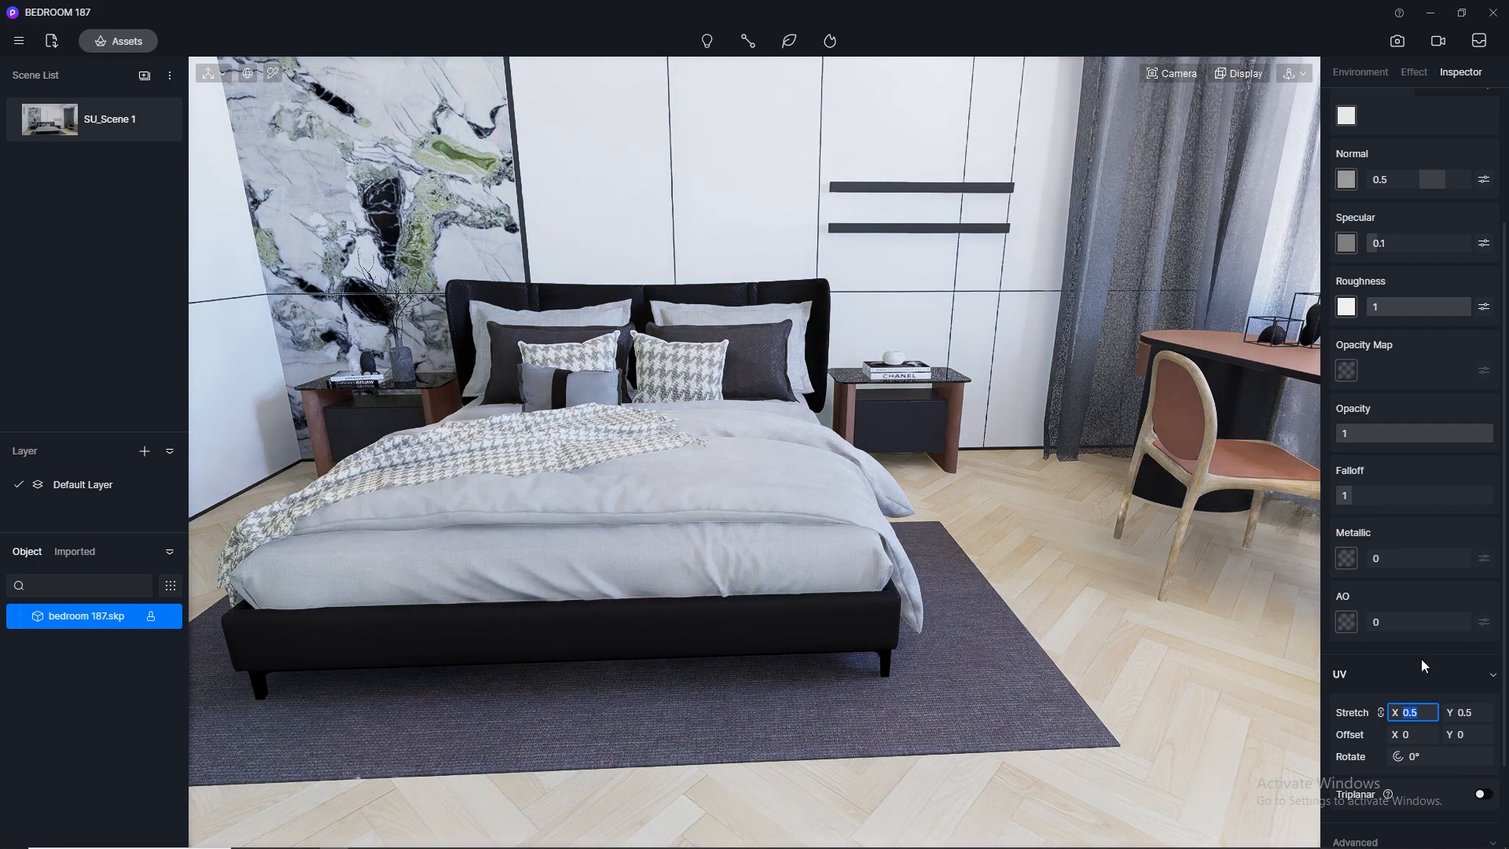
{"action": "type", "text": "0.7"}
{"action": "key", "text": "Return"}
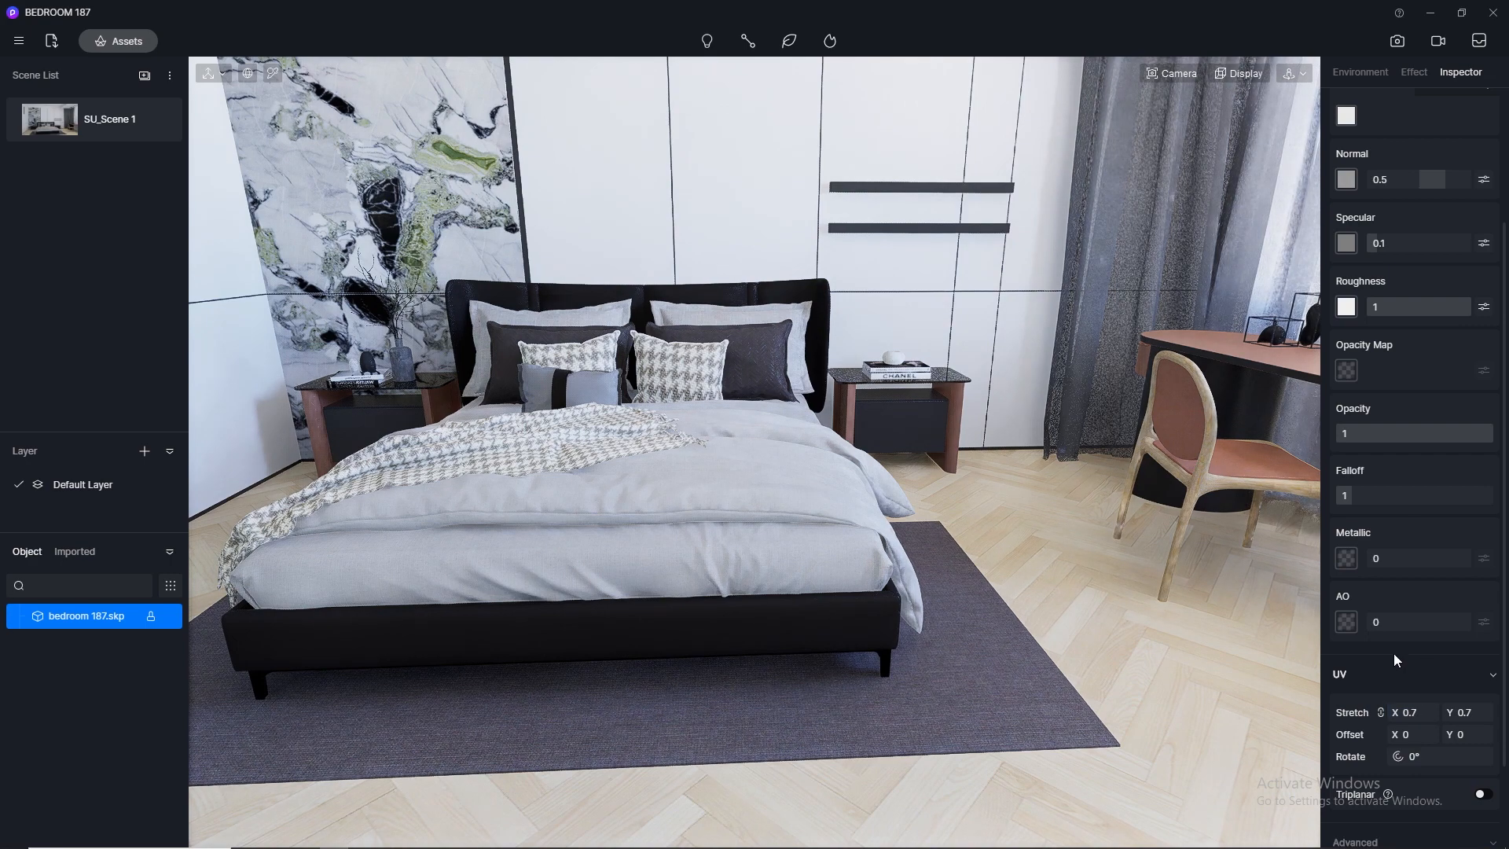
Find Dark gray burlap in the online Fabric category, apply it to the bed frame and headboard, and close the asset library
{"action": "left_click", "coordinate": [118, 41]}
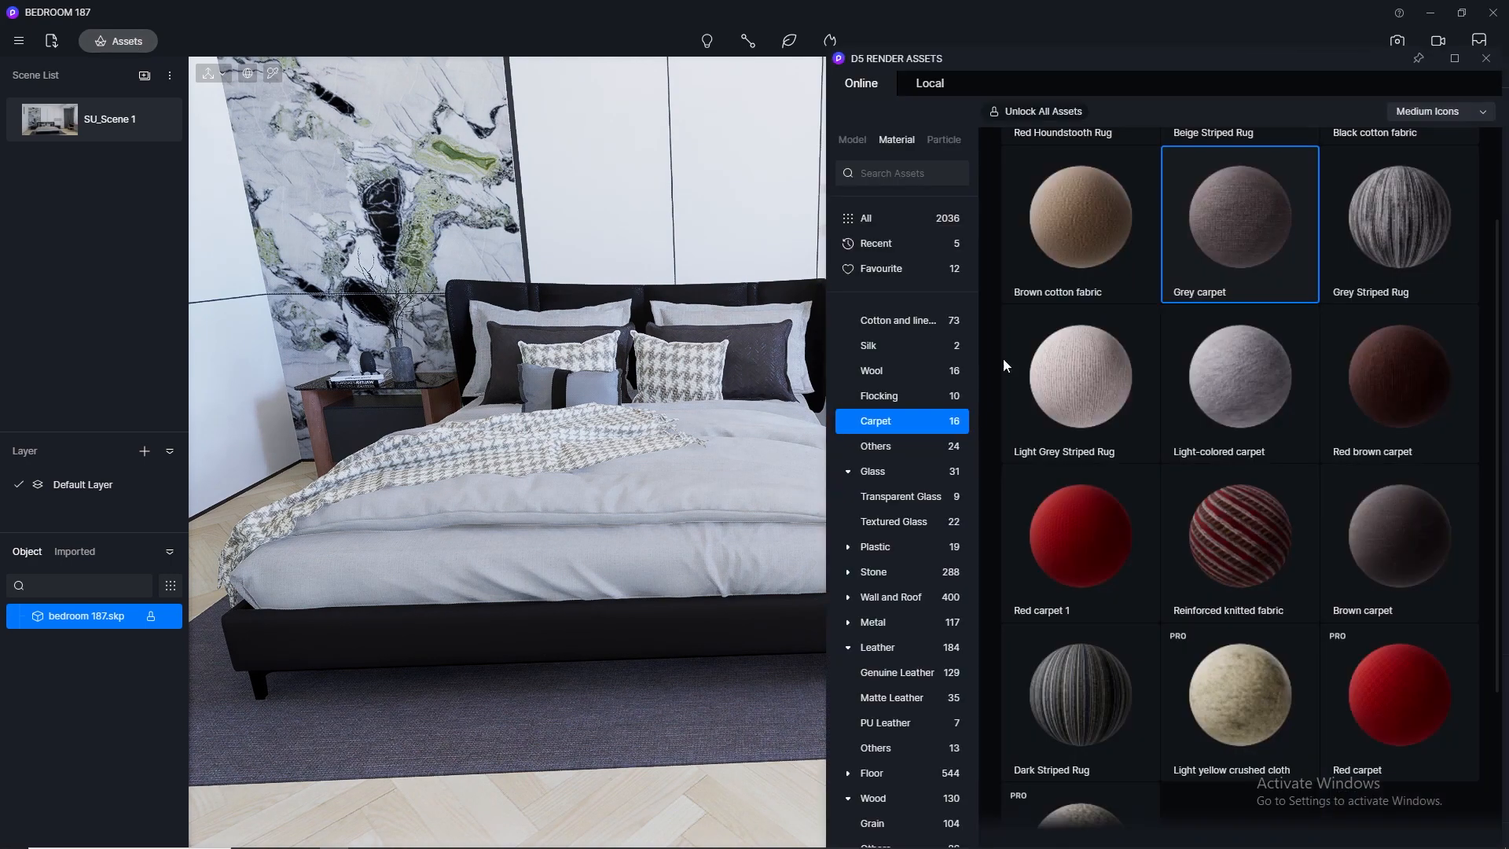
{"action": "scroll", "coordinate": [889, 436], "scroll_direction": "up", "scroll_amount": 1}
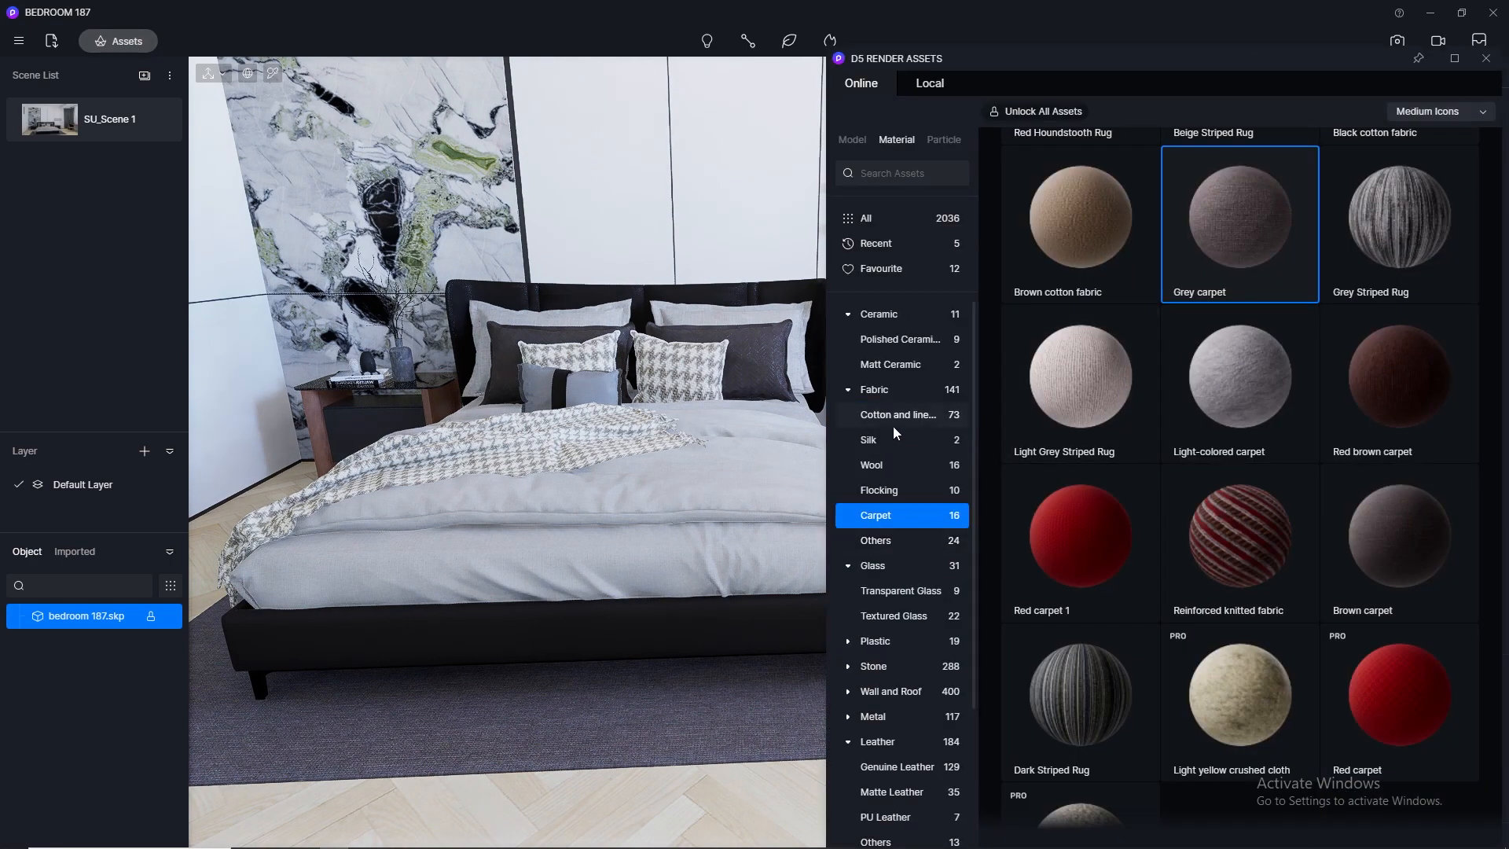
{"action": "left_click", "coordinate": [894, 388]}
{"action": "scroll", "coordinate": [1160, 292], "scroll_direction": "down", "scroll_amount": 3}
{"action": "scroll", "coordinate": [1160, 293], "scroll_direction": "down", "scroll_amount": 12}
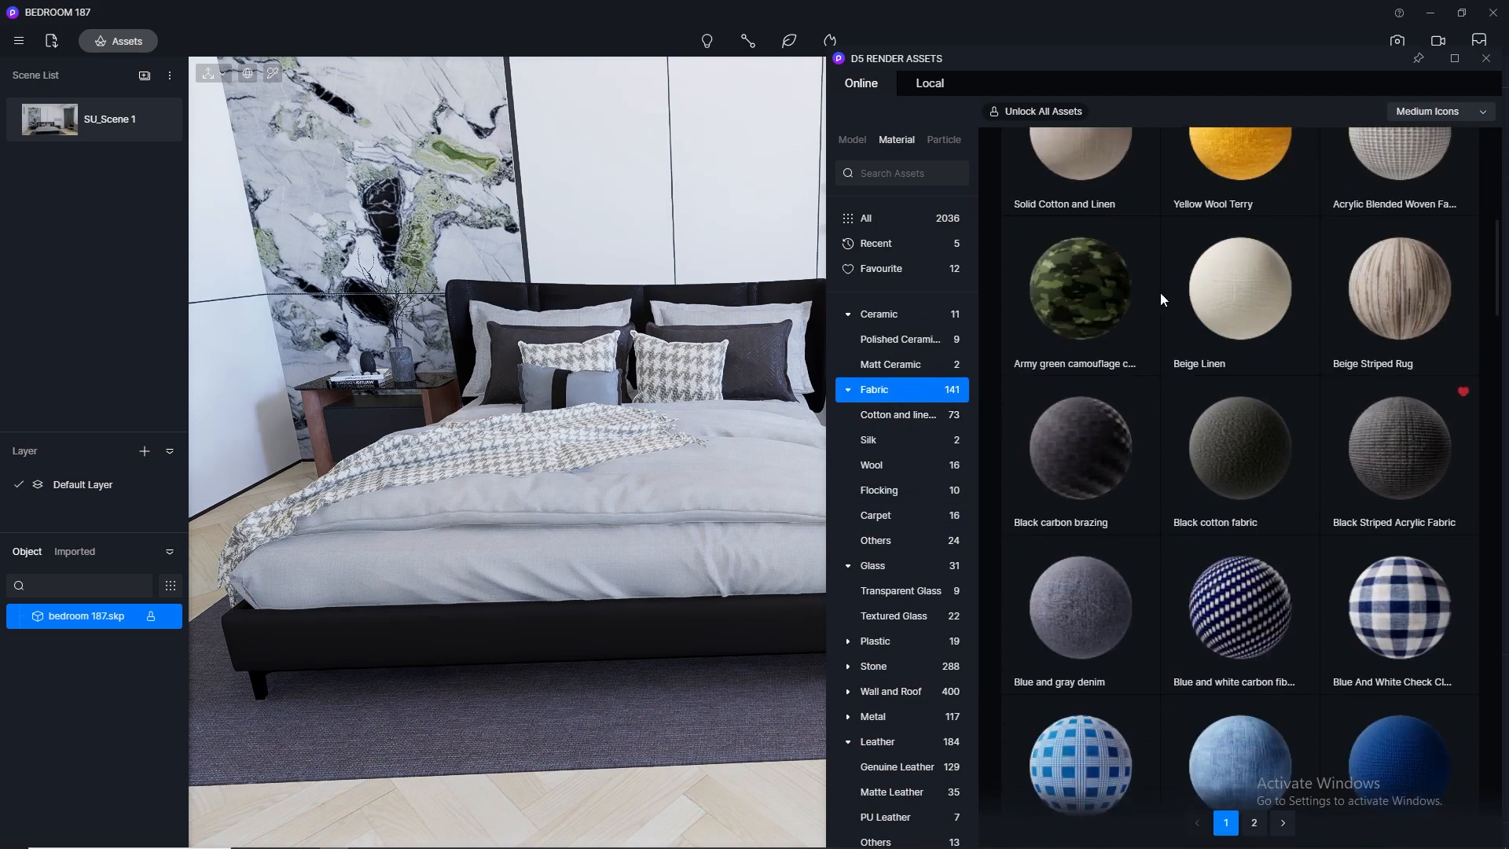
{"action": "scroll", "coordinate": [1164, 285], "scroll_direction": "down", "scroll_amount": 6}
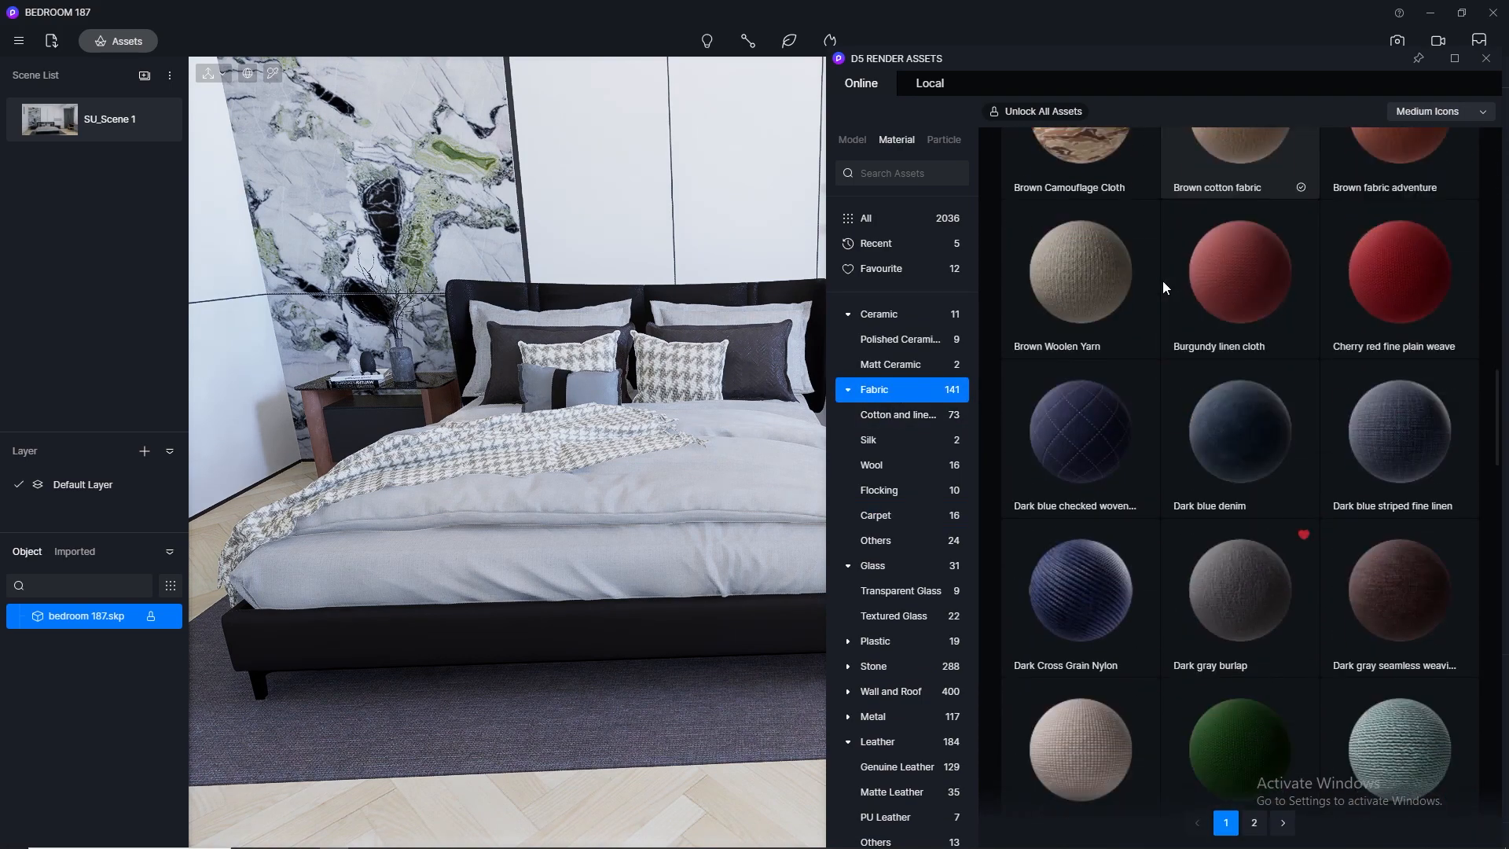
{"action": "scroll", "coordinate": [1163, 281], "scroll_direction": "down", "scroll_amount": 4}
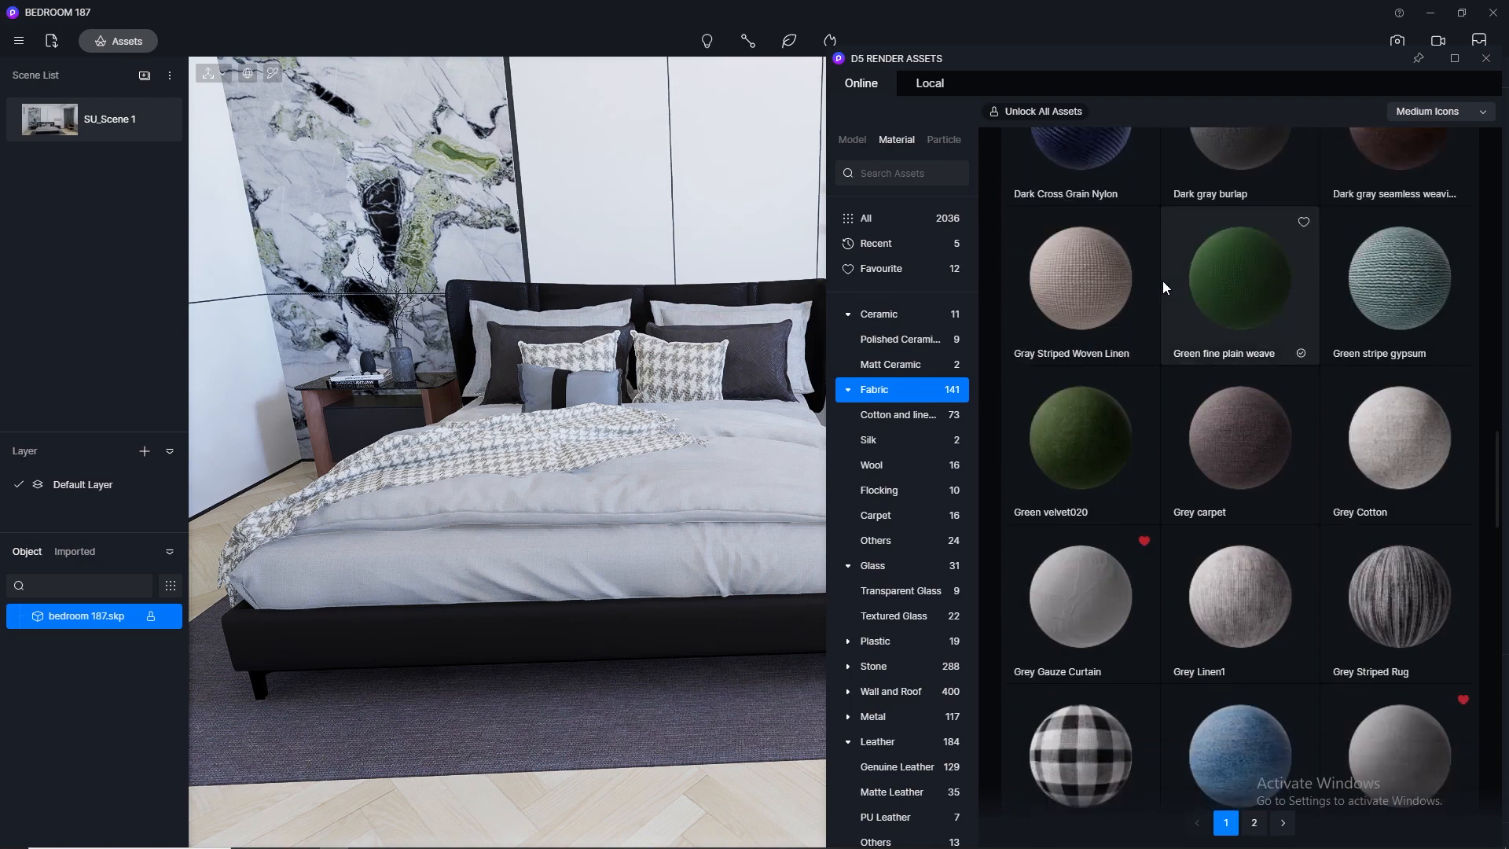
{"action": "scroll", "coordinate": [1162, 280], "scroll_direction": "up", "scroll_amount": 5}
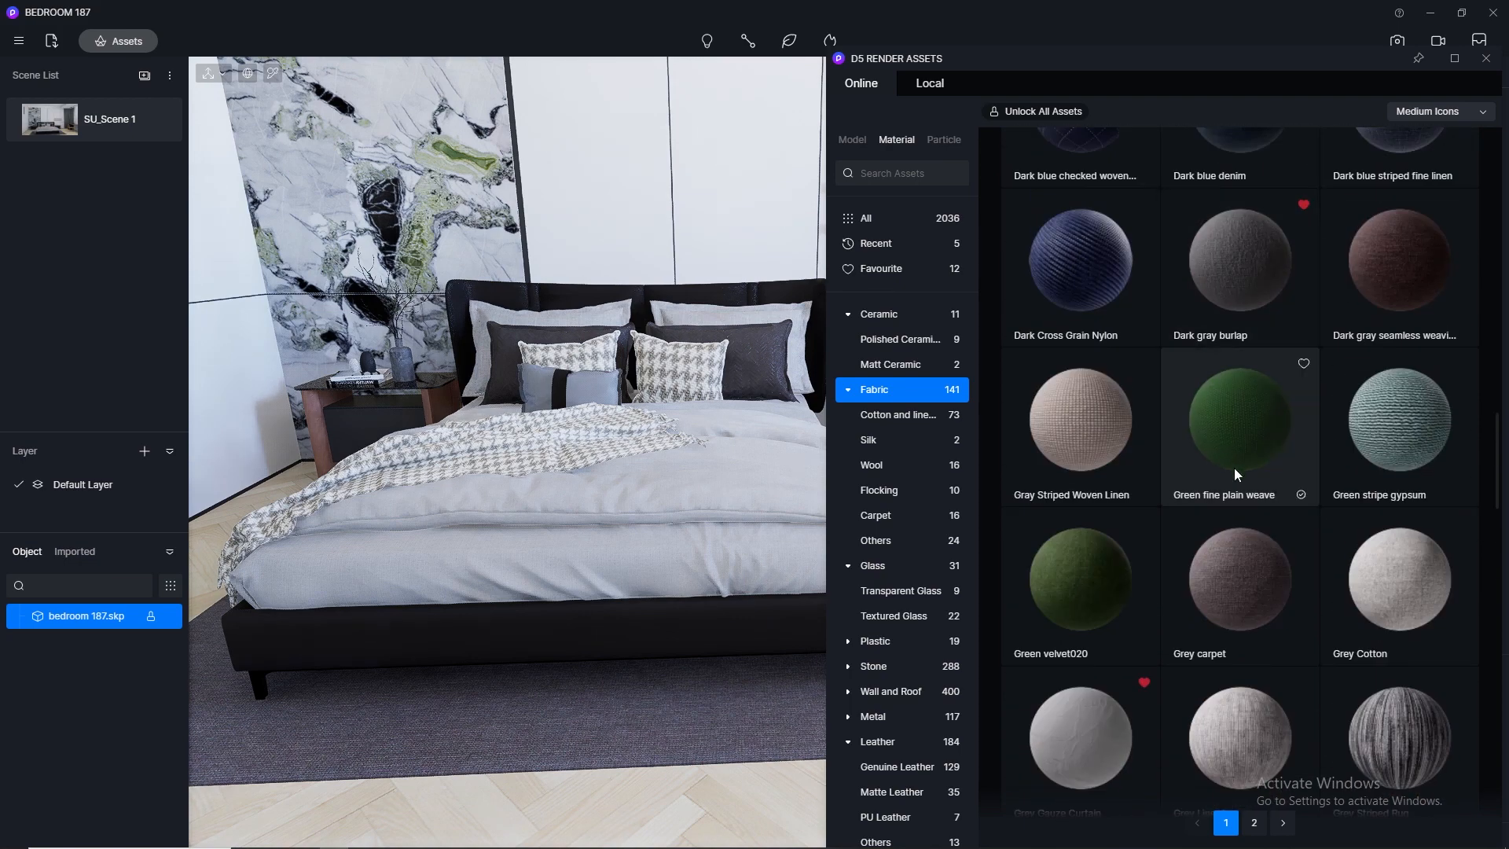
{"action": "left_click_drag", "start_coordinate": [675, 559], "coordinate": [558, 632]}
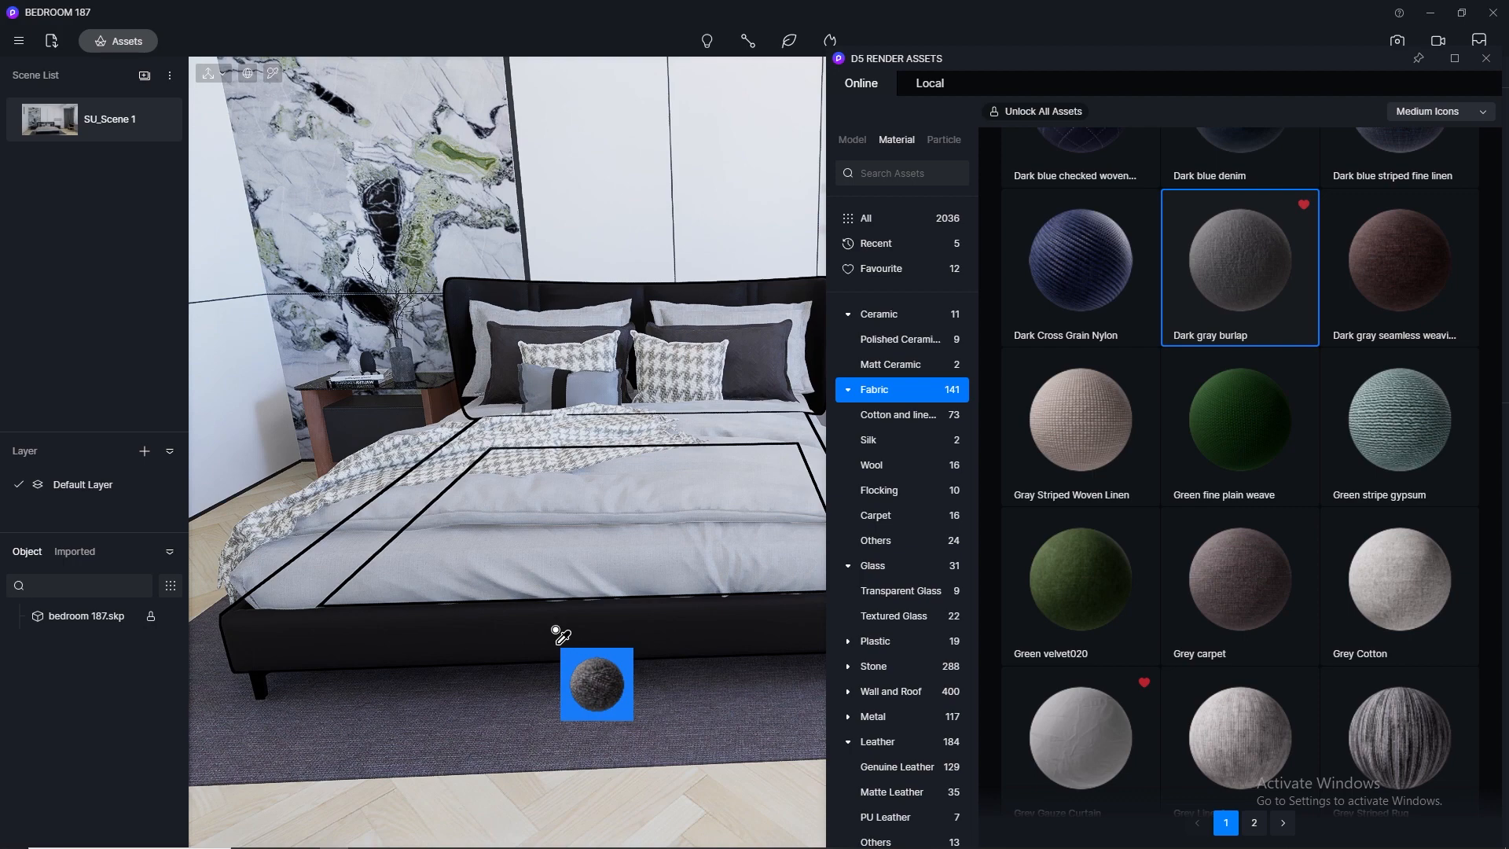
{"action": "left_click", "coordinate": [558, 633]}
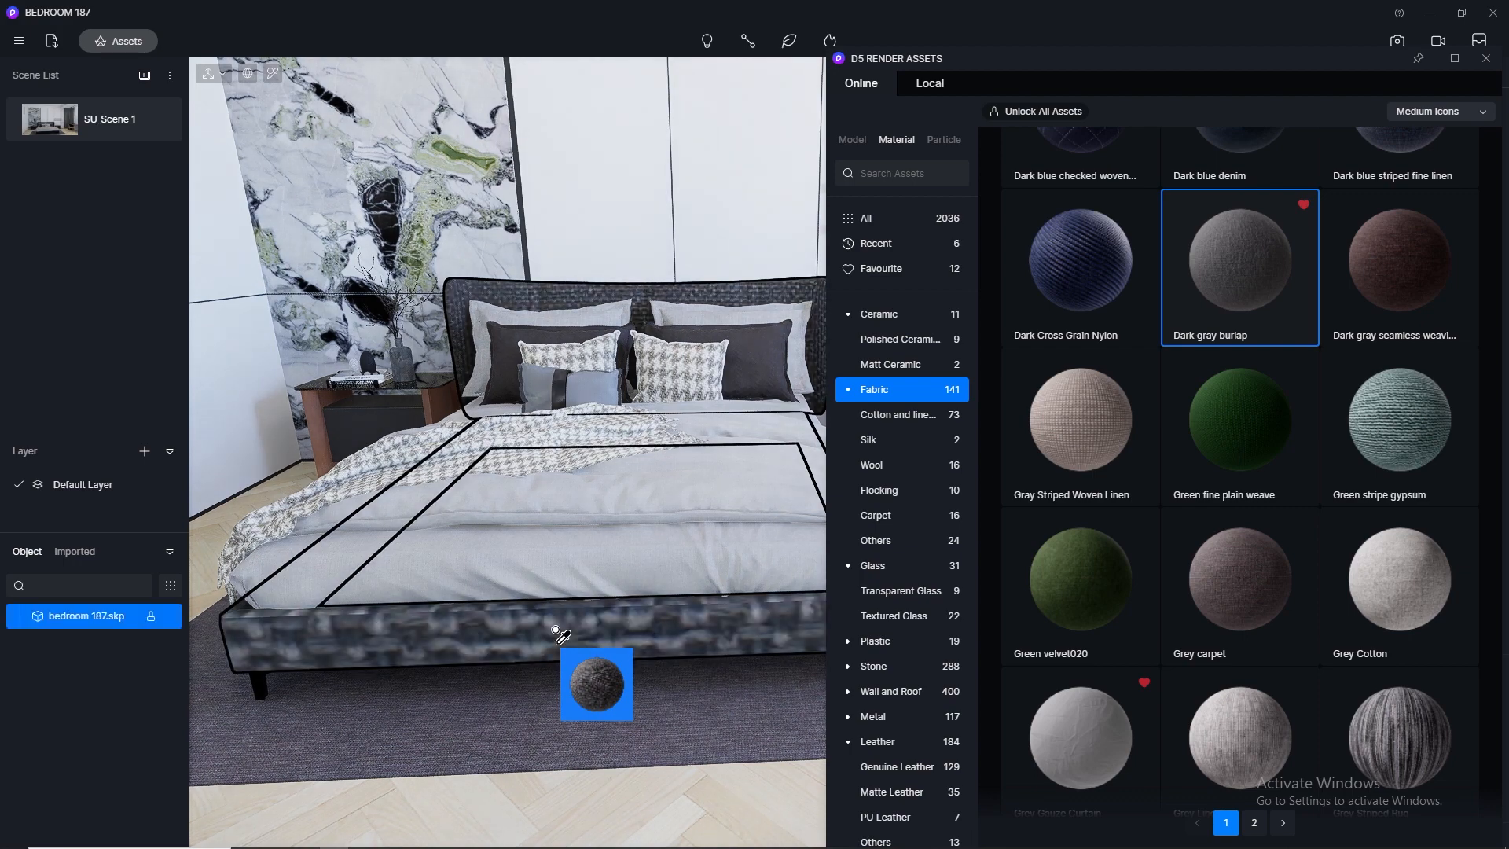
{"action": "scroll", "coordinate": [1295, 391], "scroll_direction": "down", "scroll_amount": 1}
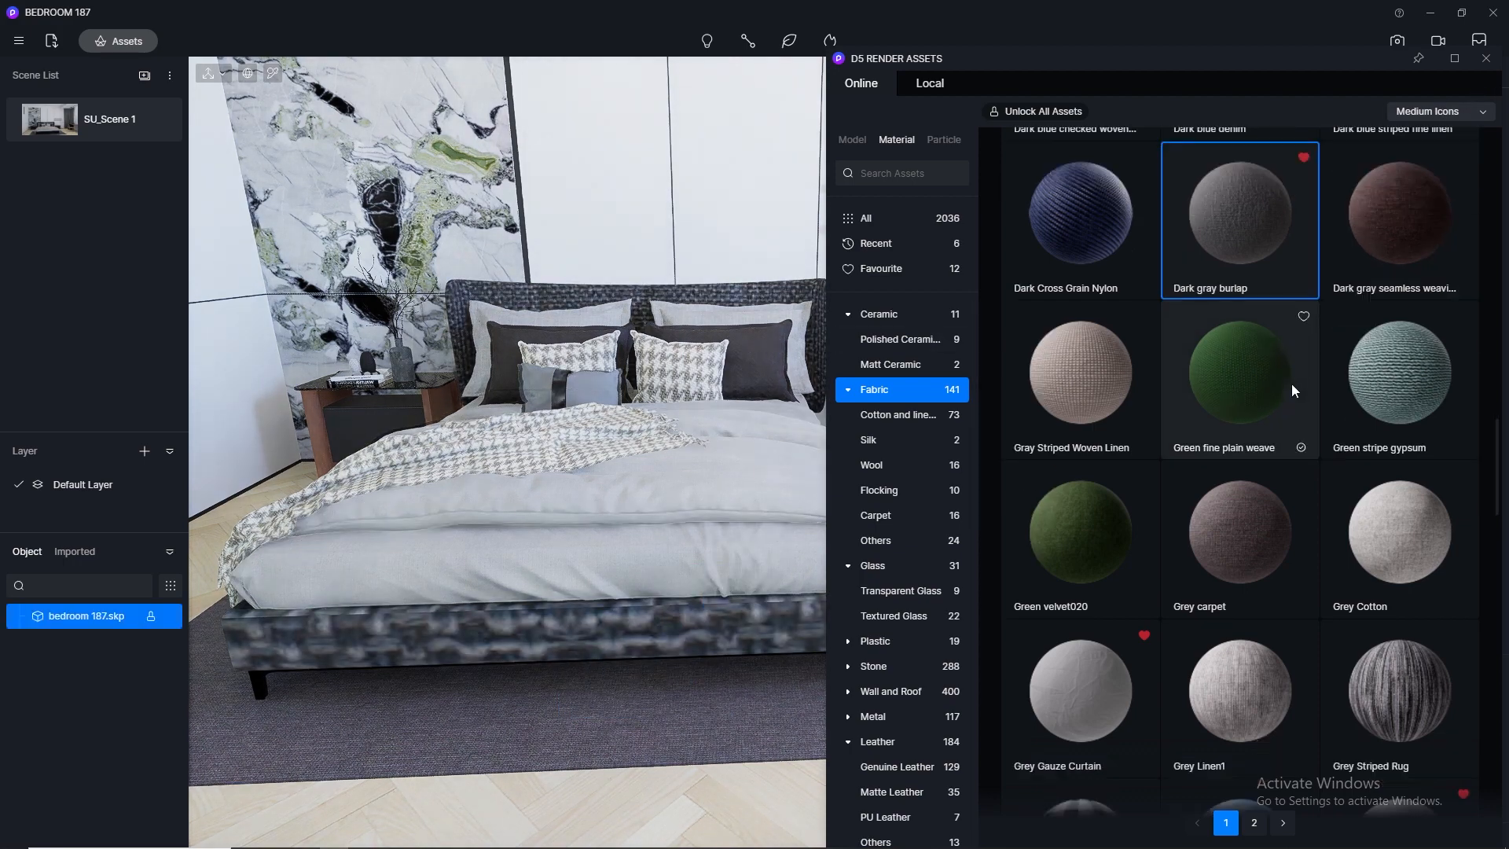
{"action": "scroll", "coordinate": [1295, 391], "scroll_direction": "down", "scroll_amount": 5}
{"action": "left_click", "coordinate": [1485, 58]}
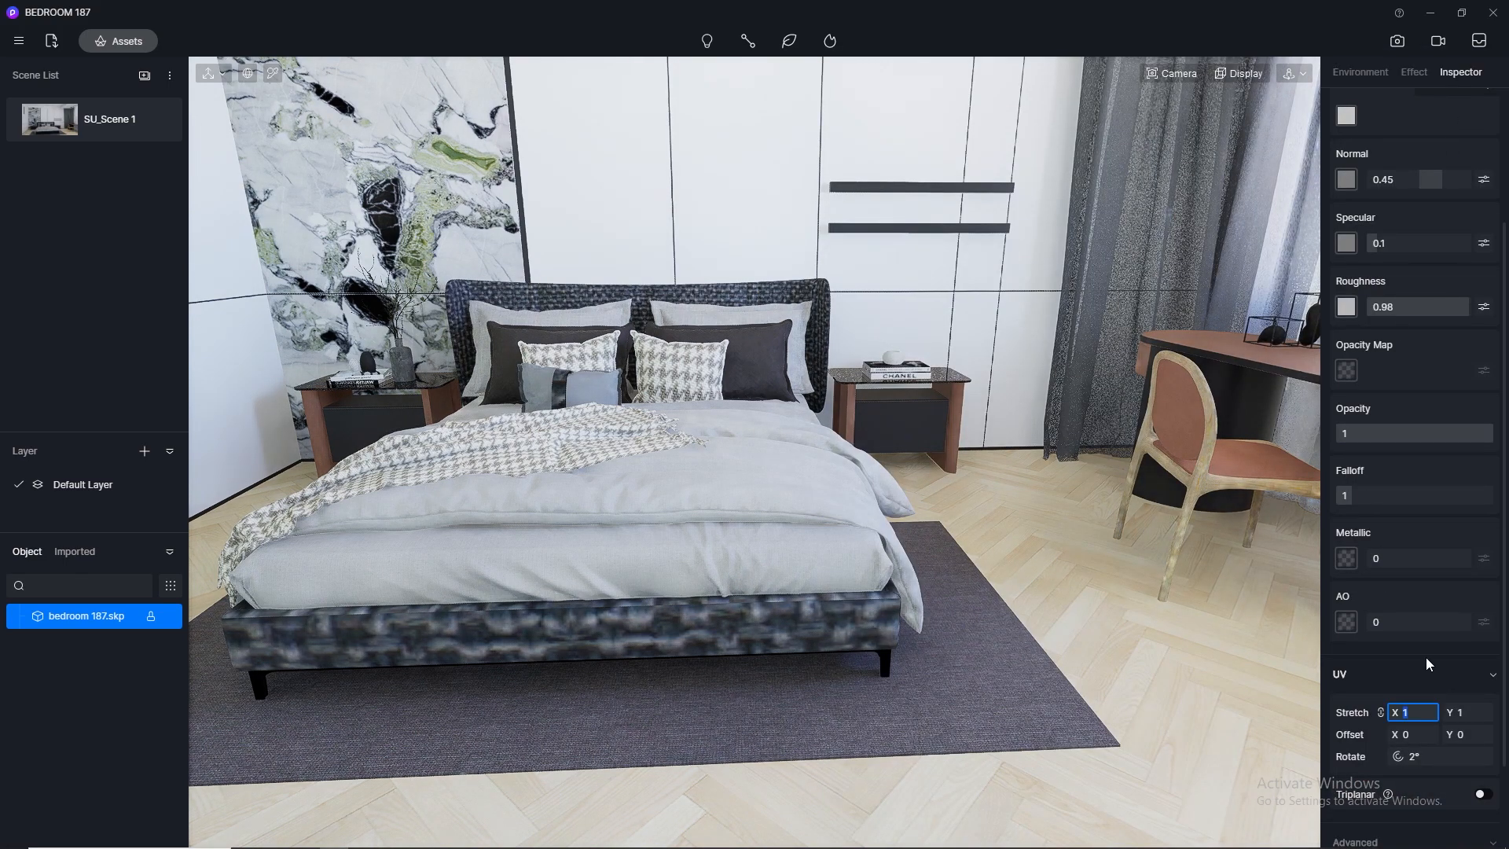
Try a UV stretch of 30 on the bed frame's burlap material, and settle on 50 for X and Y
{"action": "type", "text": "0"}
{"action": "key", "text": "Return"}
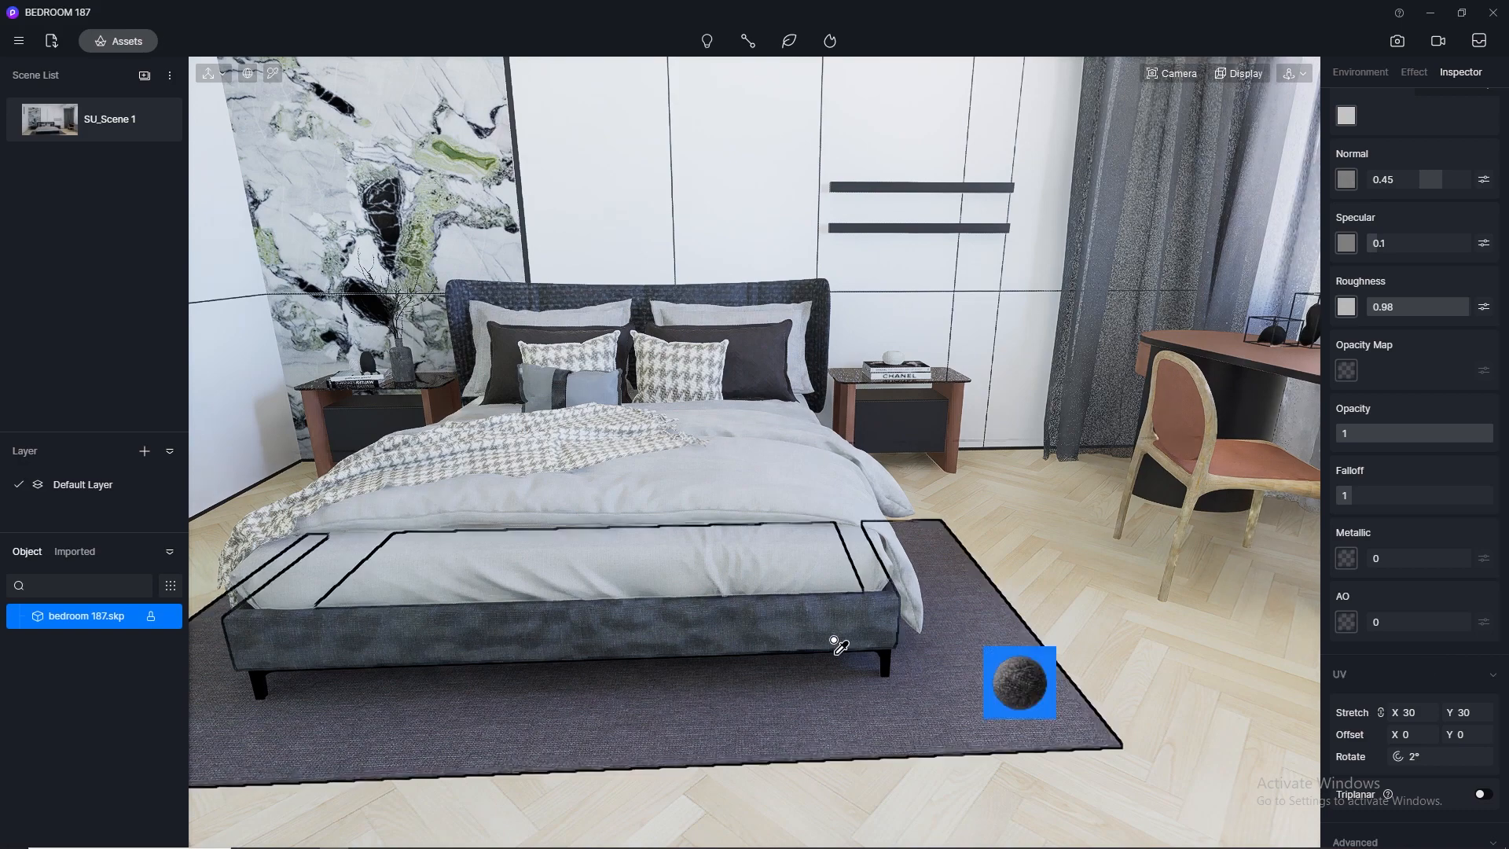
{"action": "scroll", "coordinate": [787, 629], "scroll_direction": "up", "scroll_amount": 5}
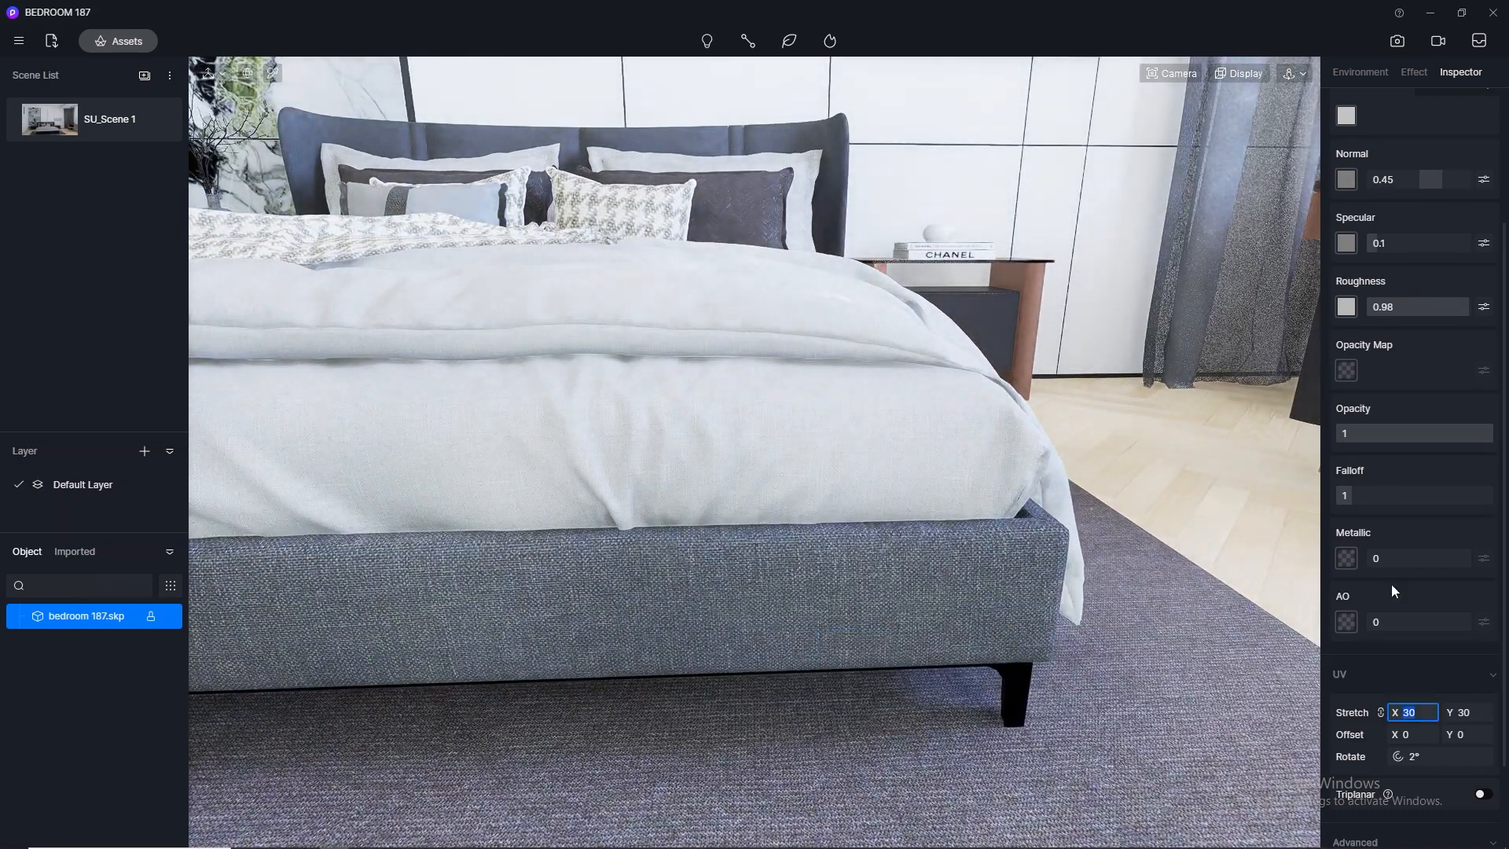
{"action": "type", "text": "50"}
{"action": "key", "text": "Return"}
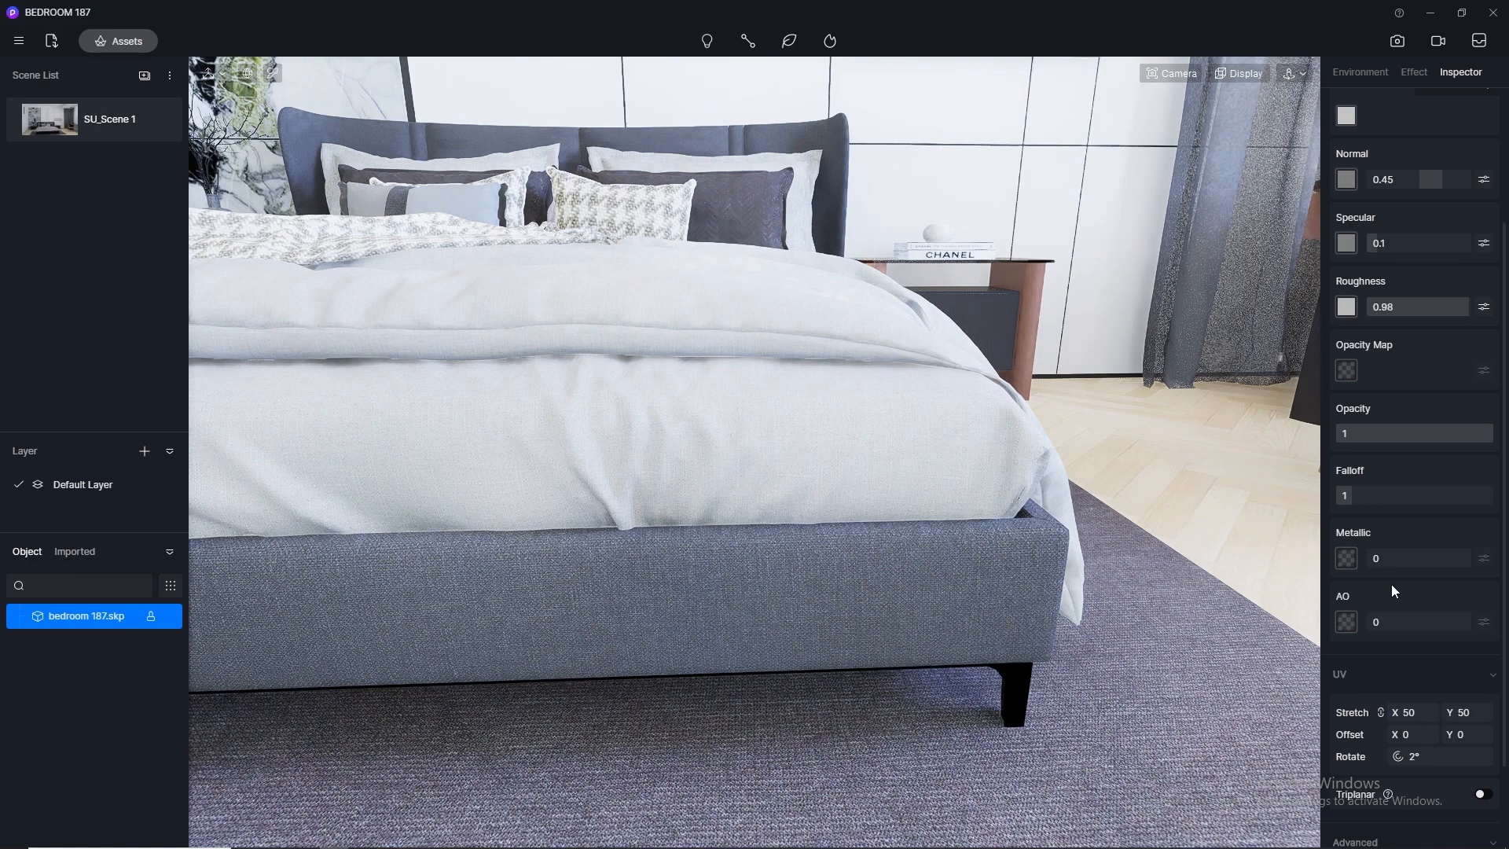
{"action": "left_click", "coordinate": [1080, 653]}
{"action": "scroll", "coordinate": [1047, 581], "scroll_direction": "down", "scroll_amount": 5}
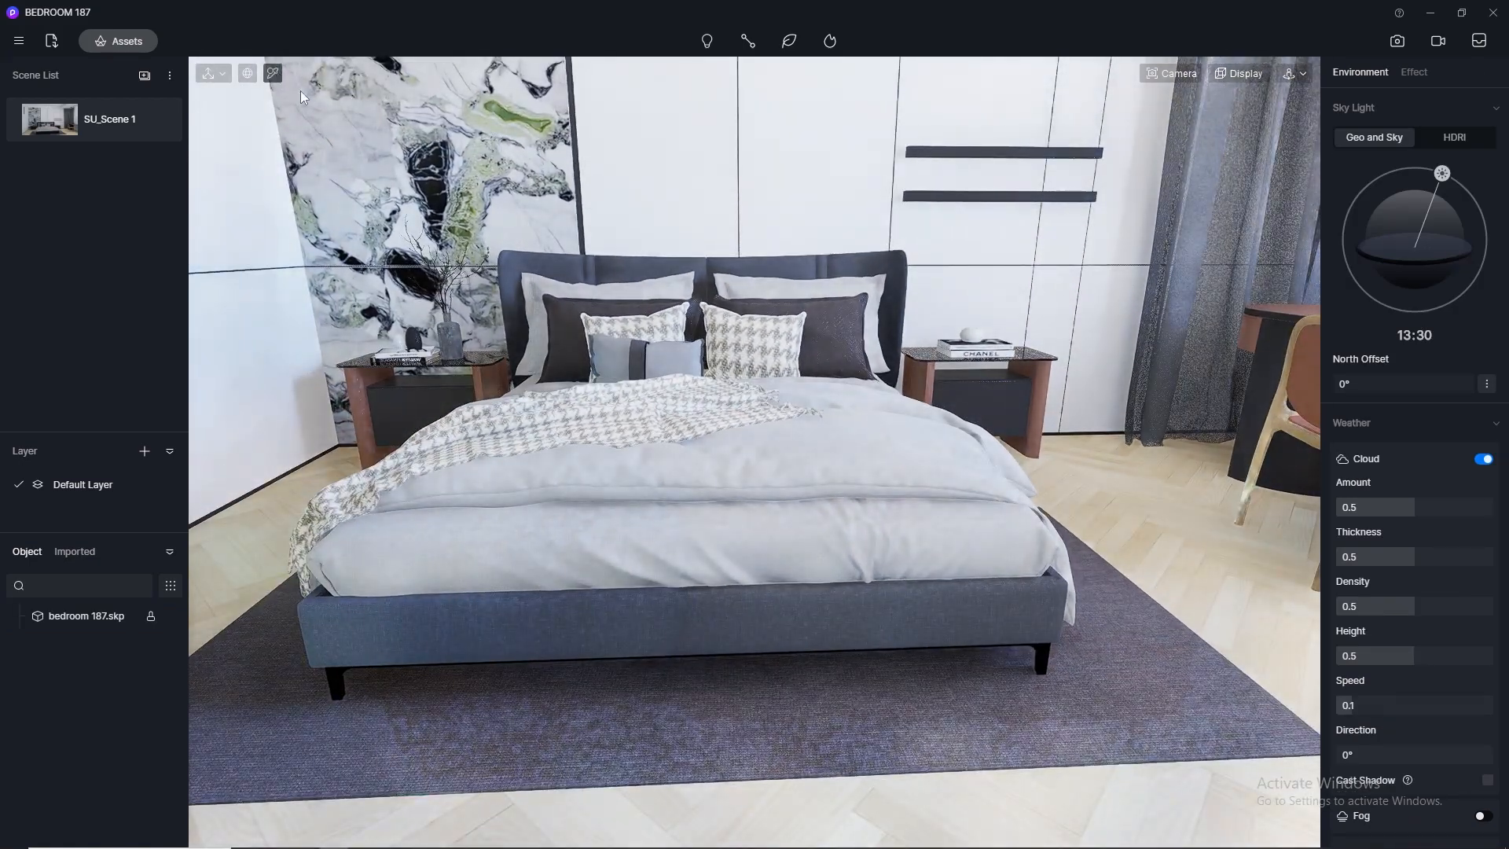
Darken the base color of the bed frame's Dark gray burlap material to HSV 0, 0, 35
{"action": "left_click", "coordinate": [768, 646]}
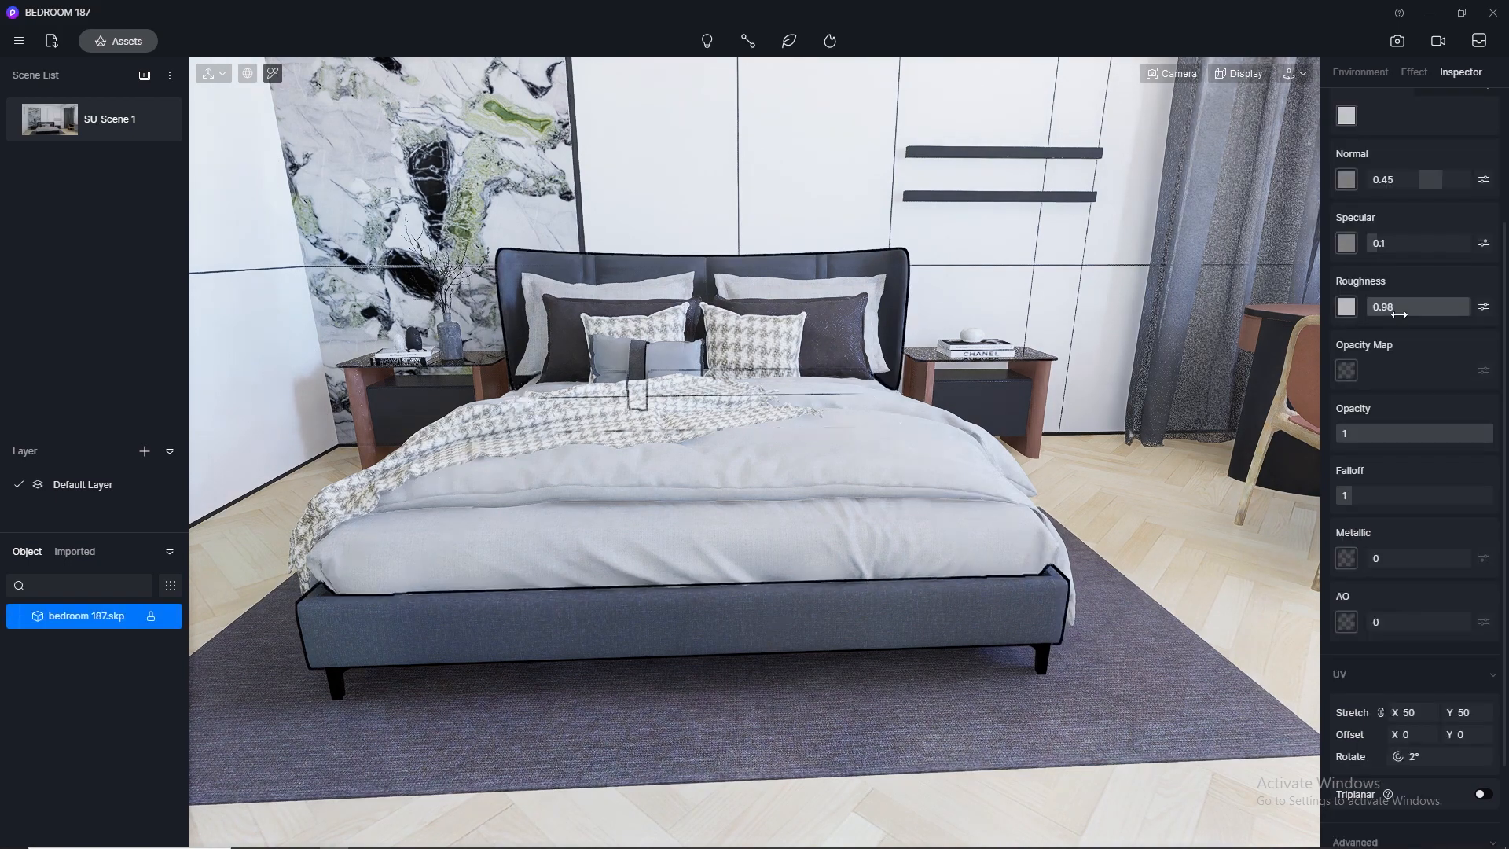
{"action": "scroll", "coordinate": [1356, 317], "scroll_direction": "up", "scroll_amount": 3}
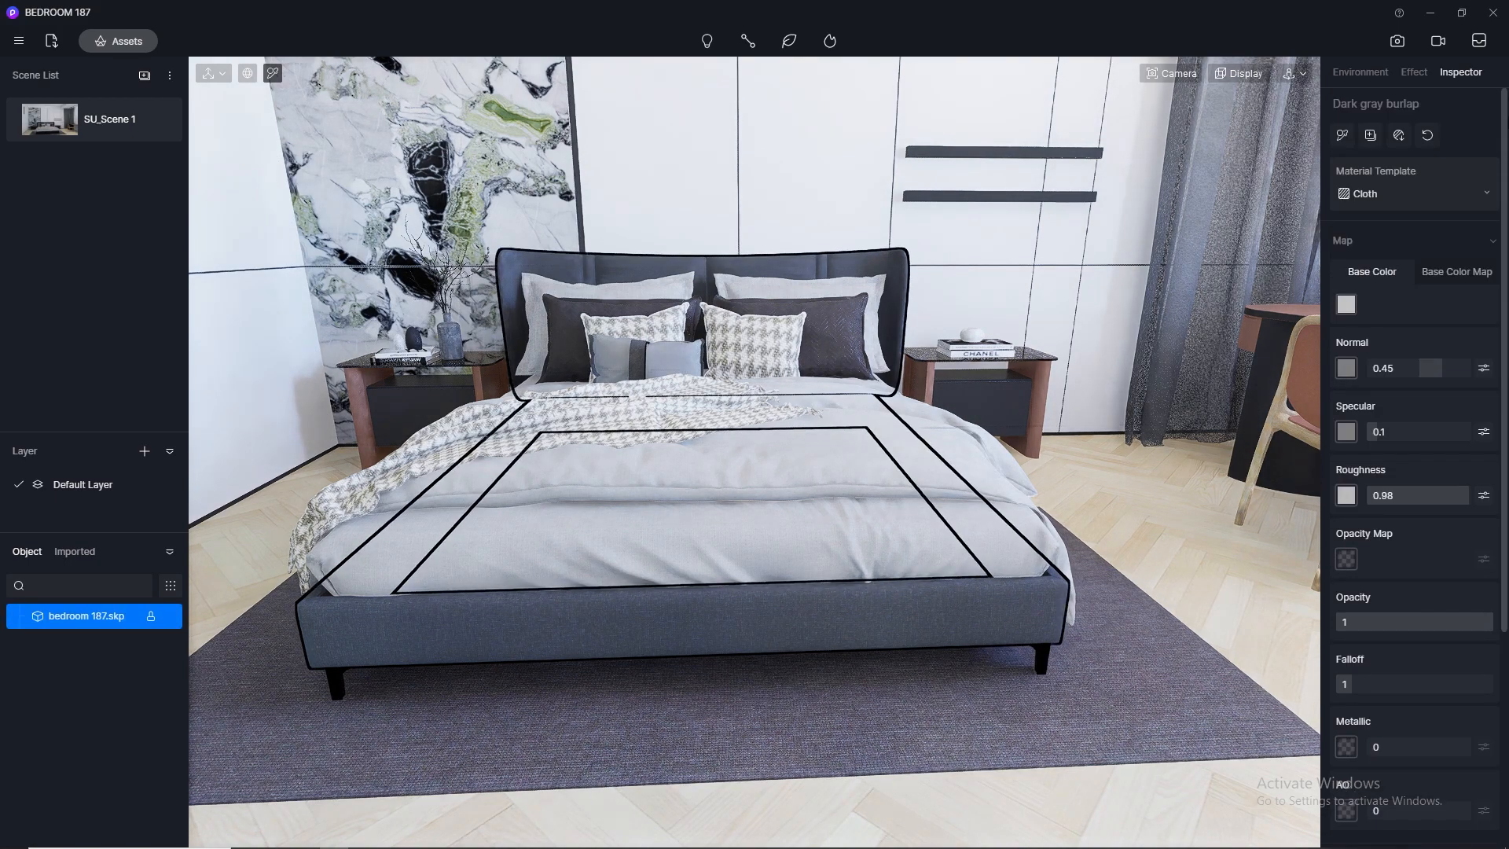
{"action": "left_click", "coordinate": [1347, 305]}
{"action": "left_click_drag", "start_coordinate": [1339, 385], "coordinate": [1318, 407]}
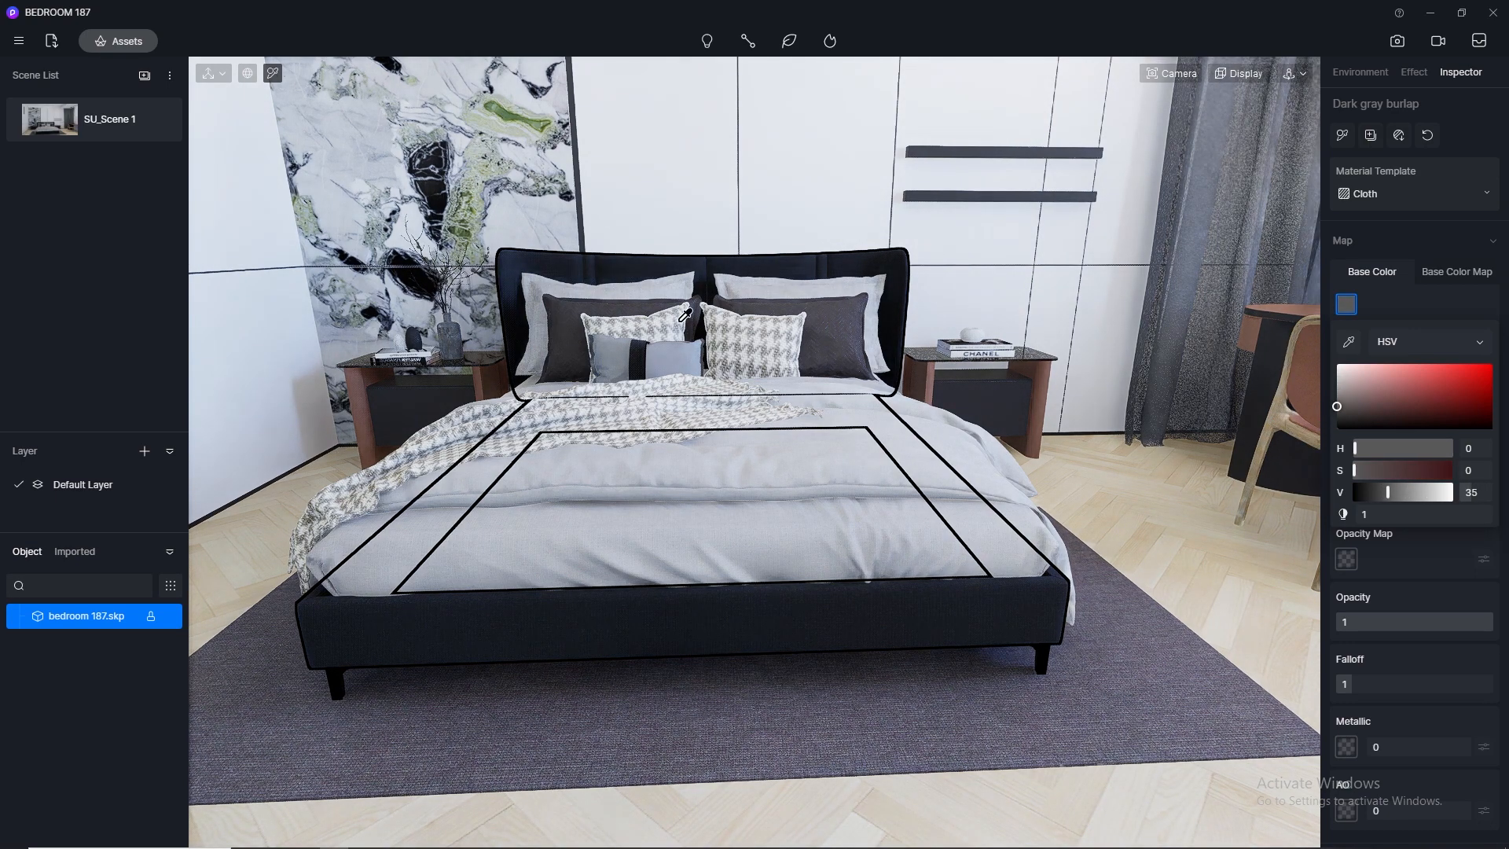
{"action": "left_click", "coordinate": [736, 249]}
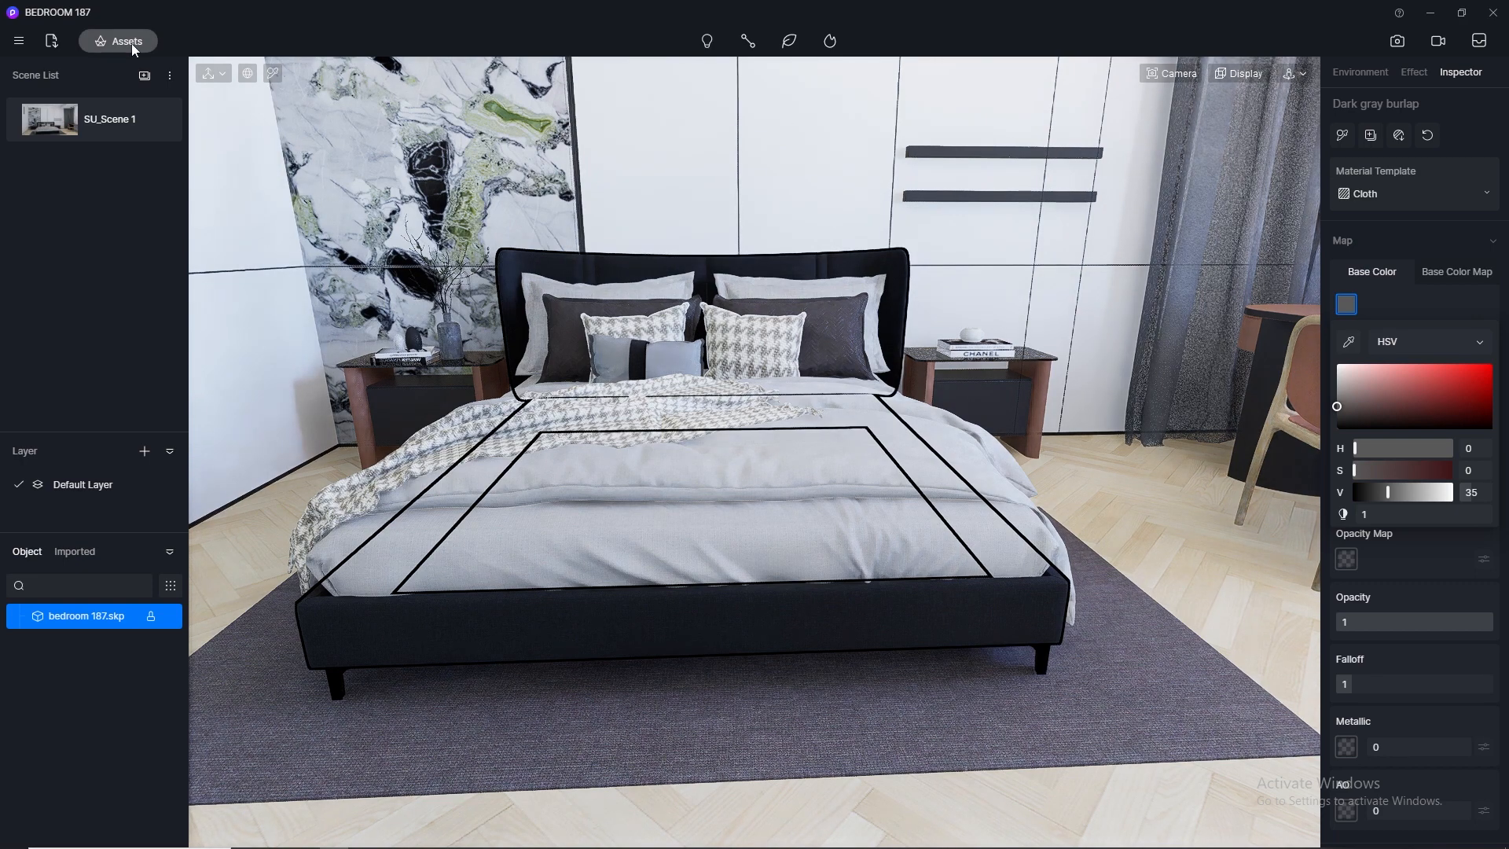
Apply White Linen from the favourite materials to the lower bed cover above the frame and close the asset library
{"action": "left_click", "coordinate": [118, 41]}
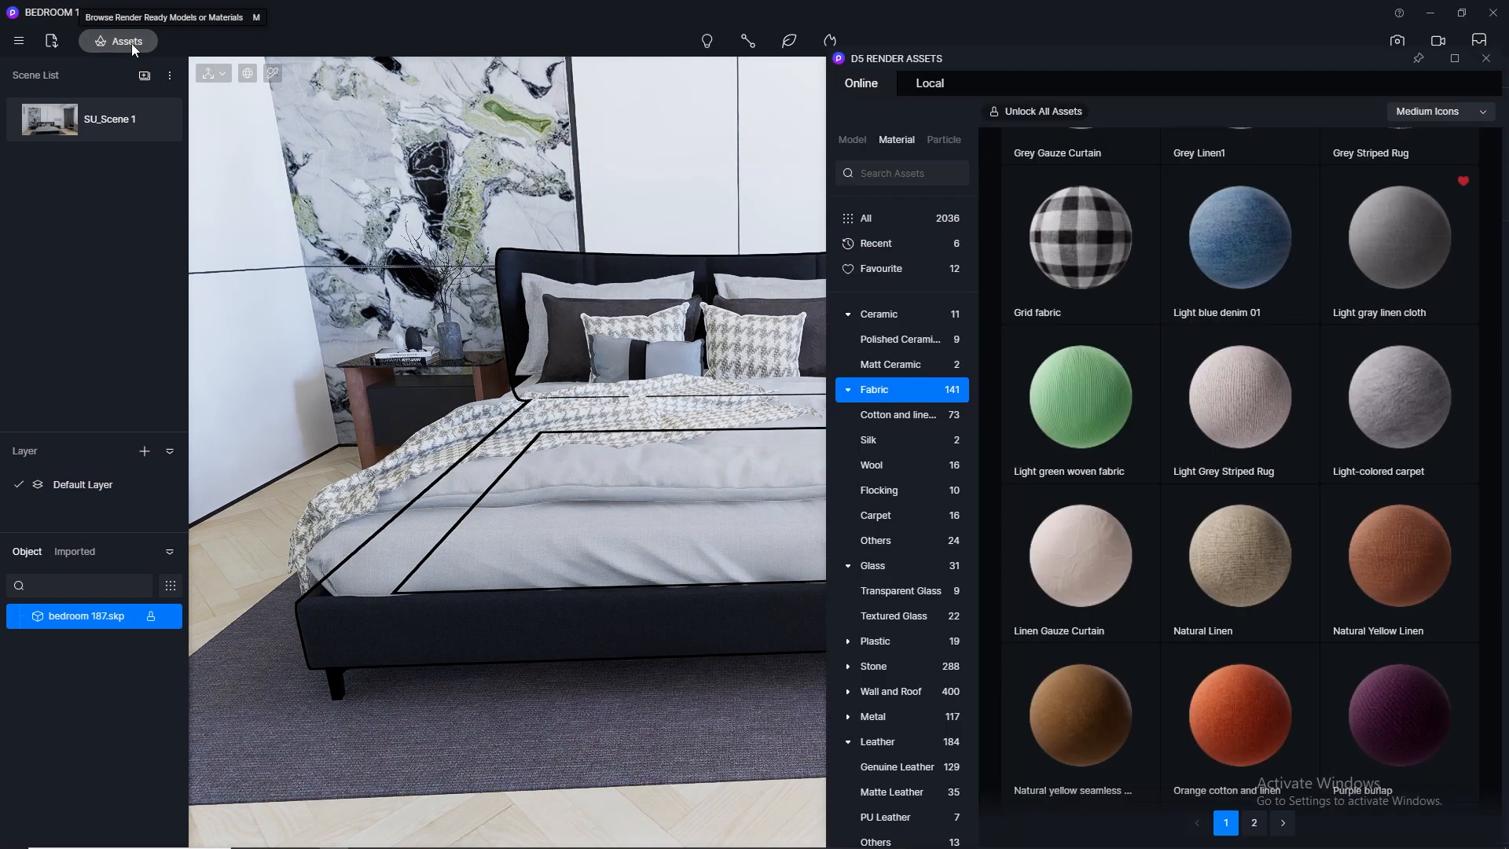
{"action": "left_click", "coordinate": [893, 275]}
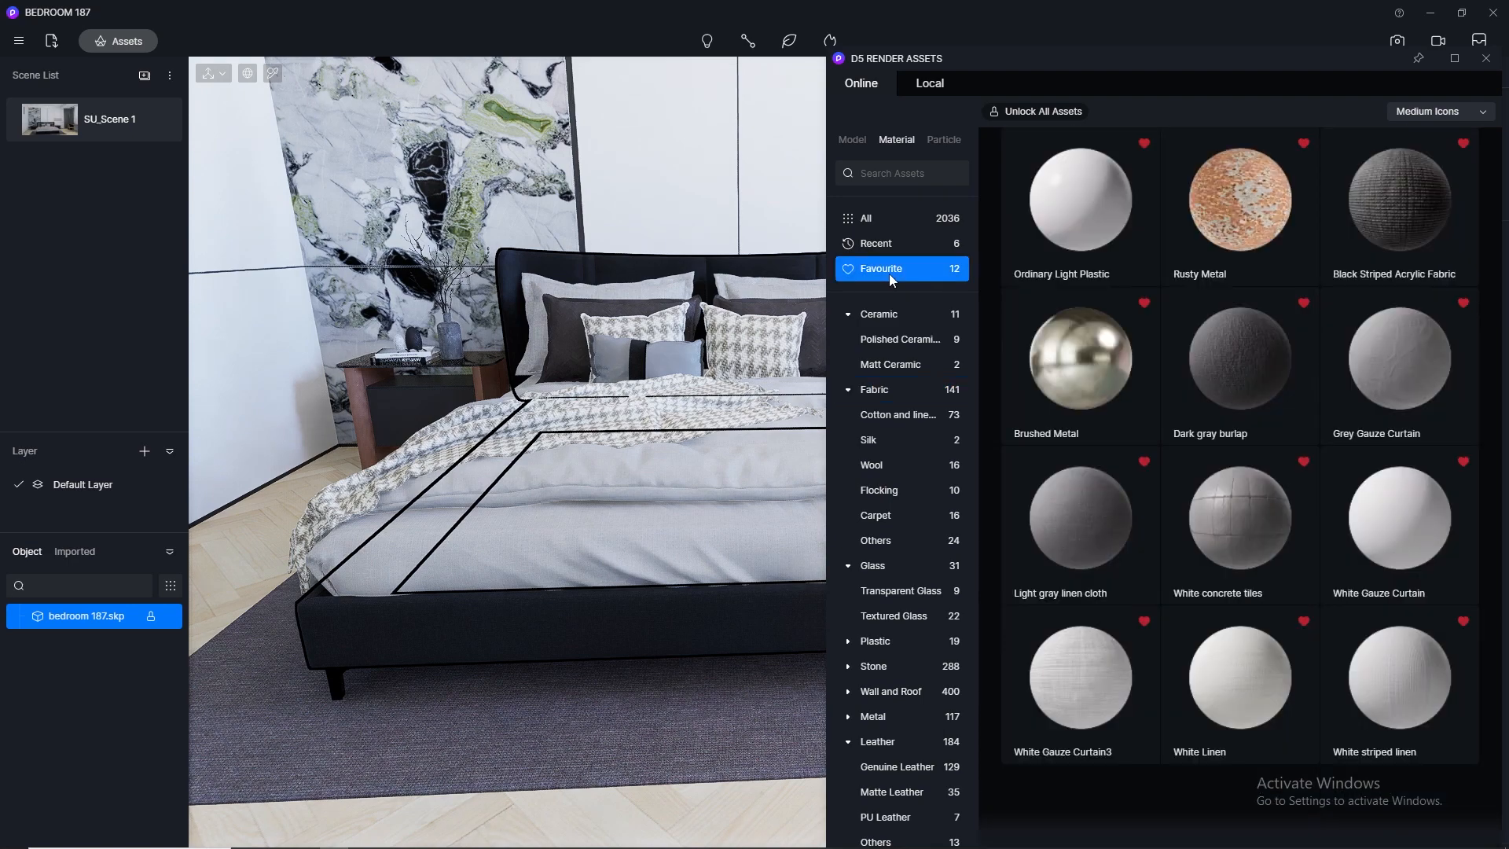
{"action": "scroll", "coordinate": [1274, 503], "scroll_direction": "down", "scroll_amount": 1}
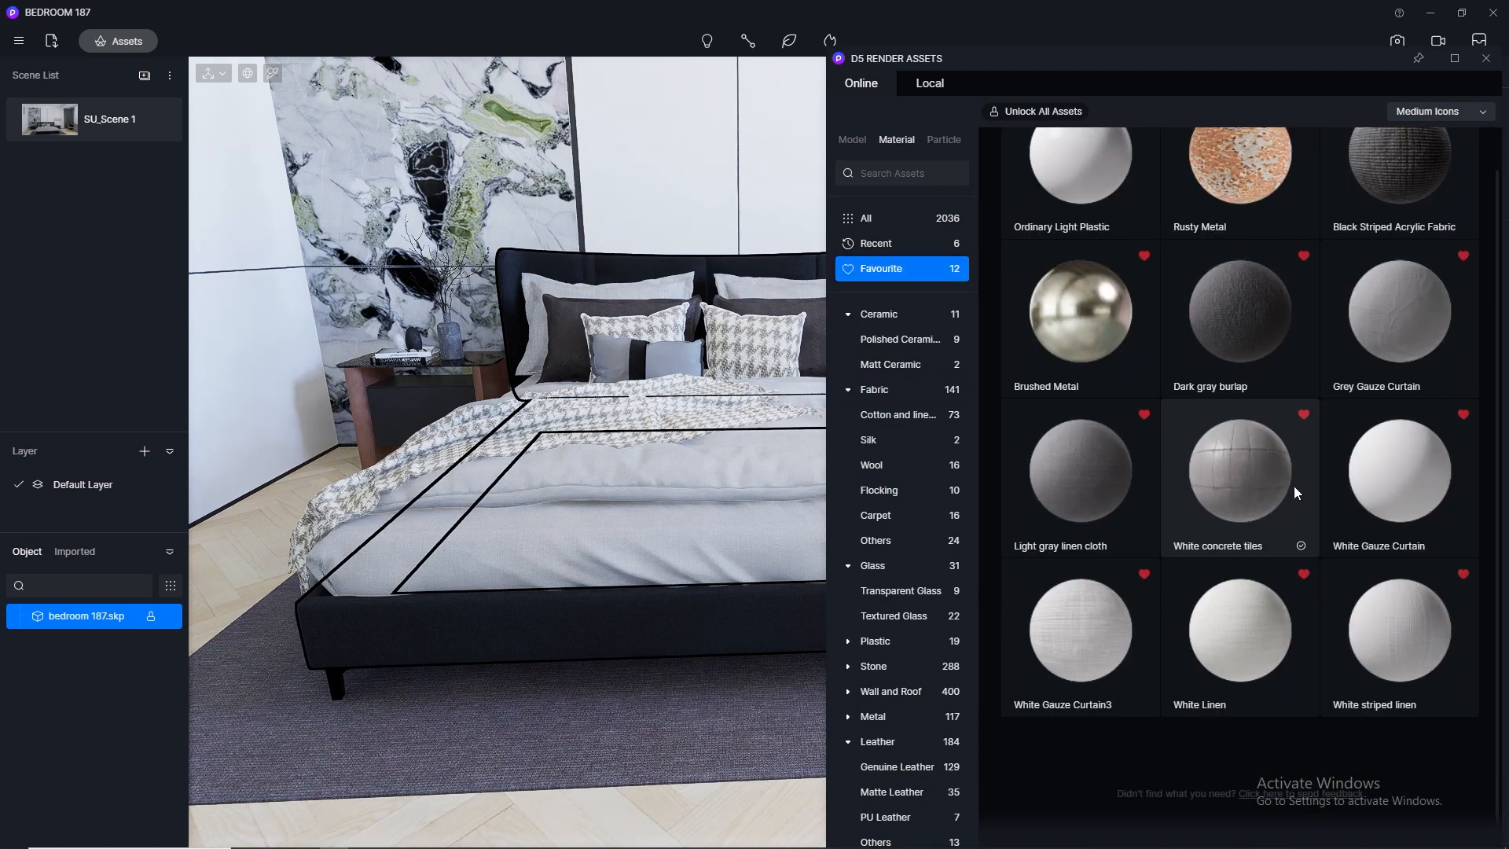
{"action": "left_click", "coordinate": [1230, 609]}
{"action": "left_click_drag", "start_coordinate": [1229, 610], "coordinate": [675, 522]}
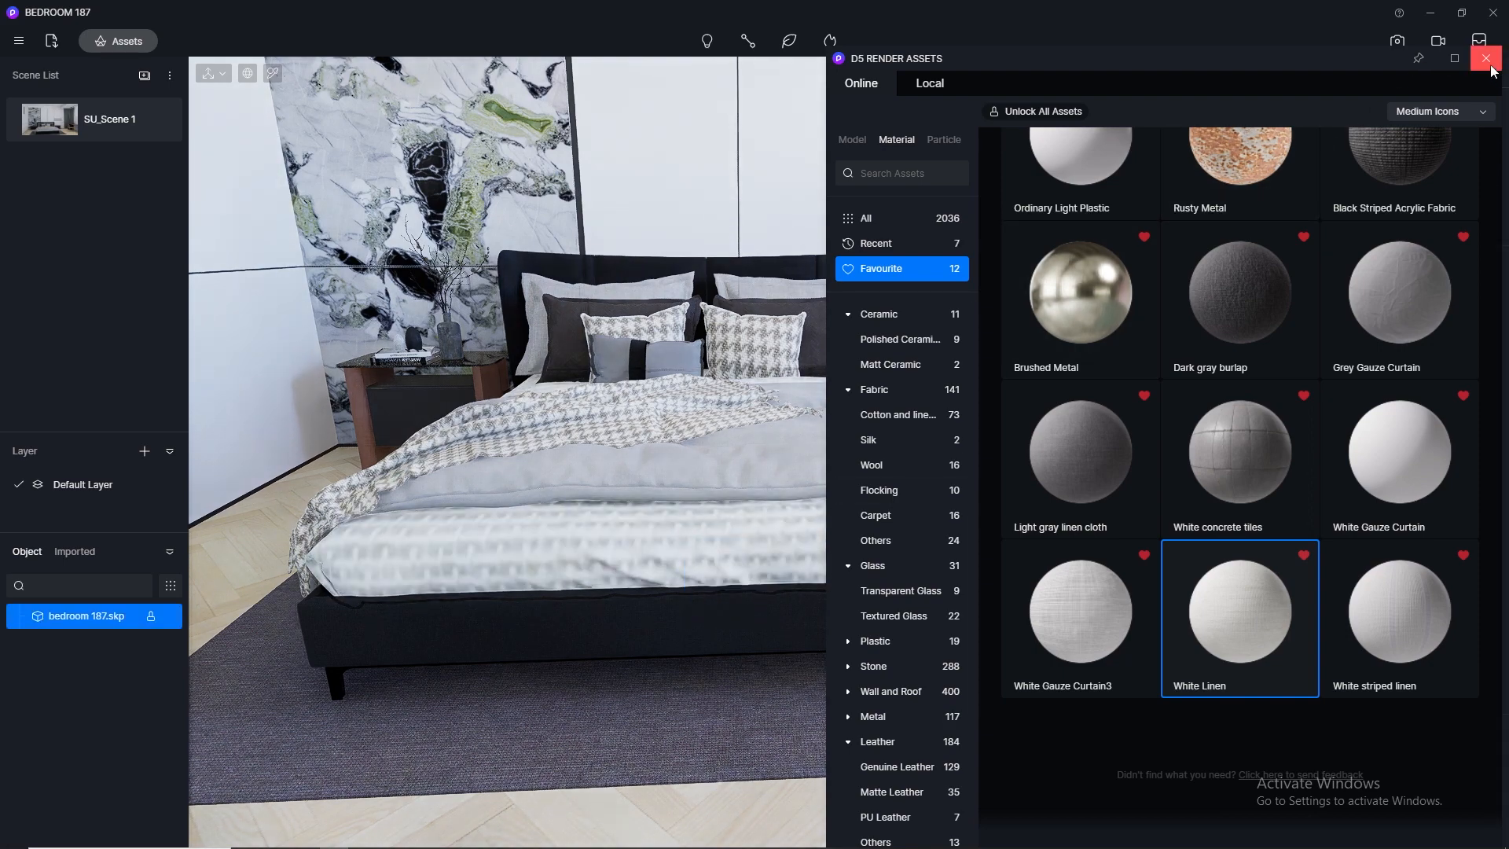
{"action": "left_click", "coordinate": [1486, 59]}
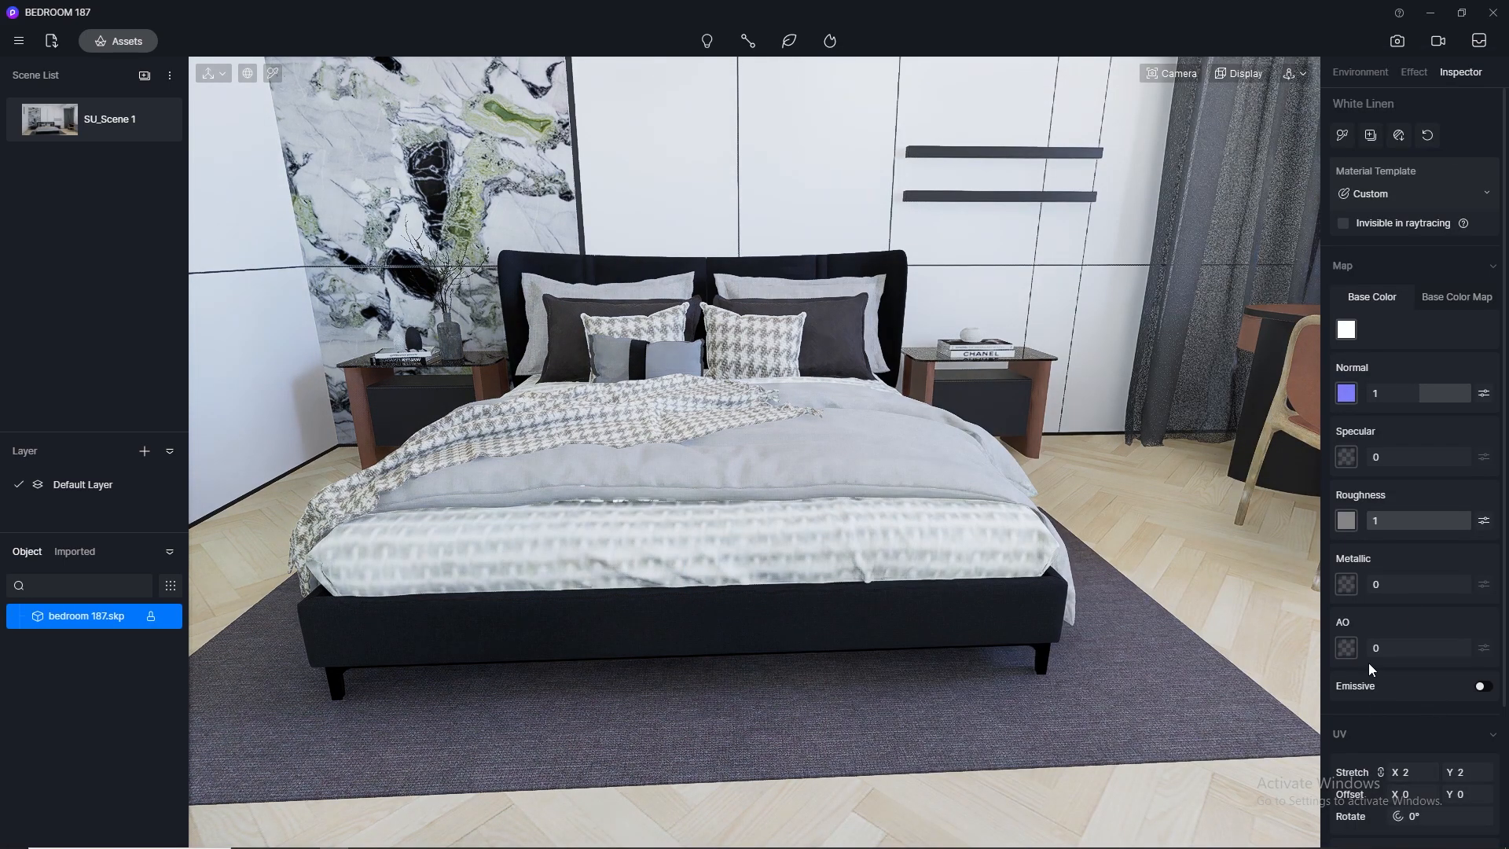
Set the lower bed cover's White Linen UV stretch to 50 for X and Y and inspect the weave up close
{"action": "left_click", "coordinate": [1412, 772]}
{"action": "type", "text": "50"}
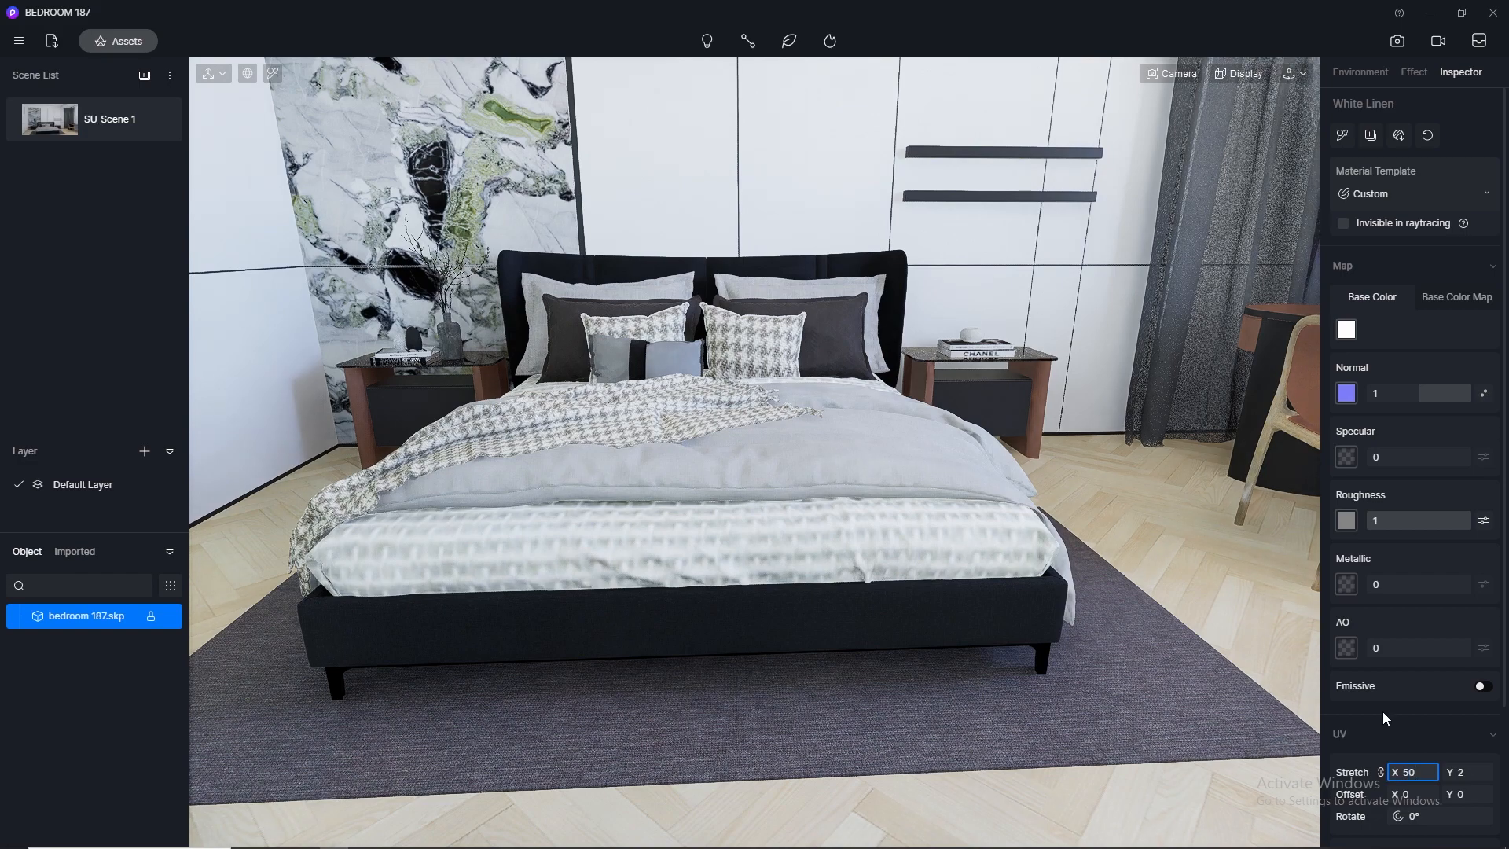
{"action": "key", "text": "Return"}
{"action": "scroll", "coordinate": [1011, 545], "scroll_direction": "up", "scroll_amount": 2}
{"action": "scroll", "coordinate": [1014, 545], "scroll_direction": "up", "scroll_amount": 3}
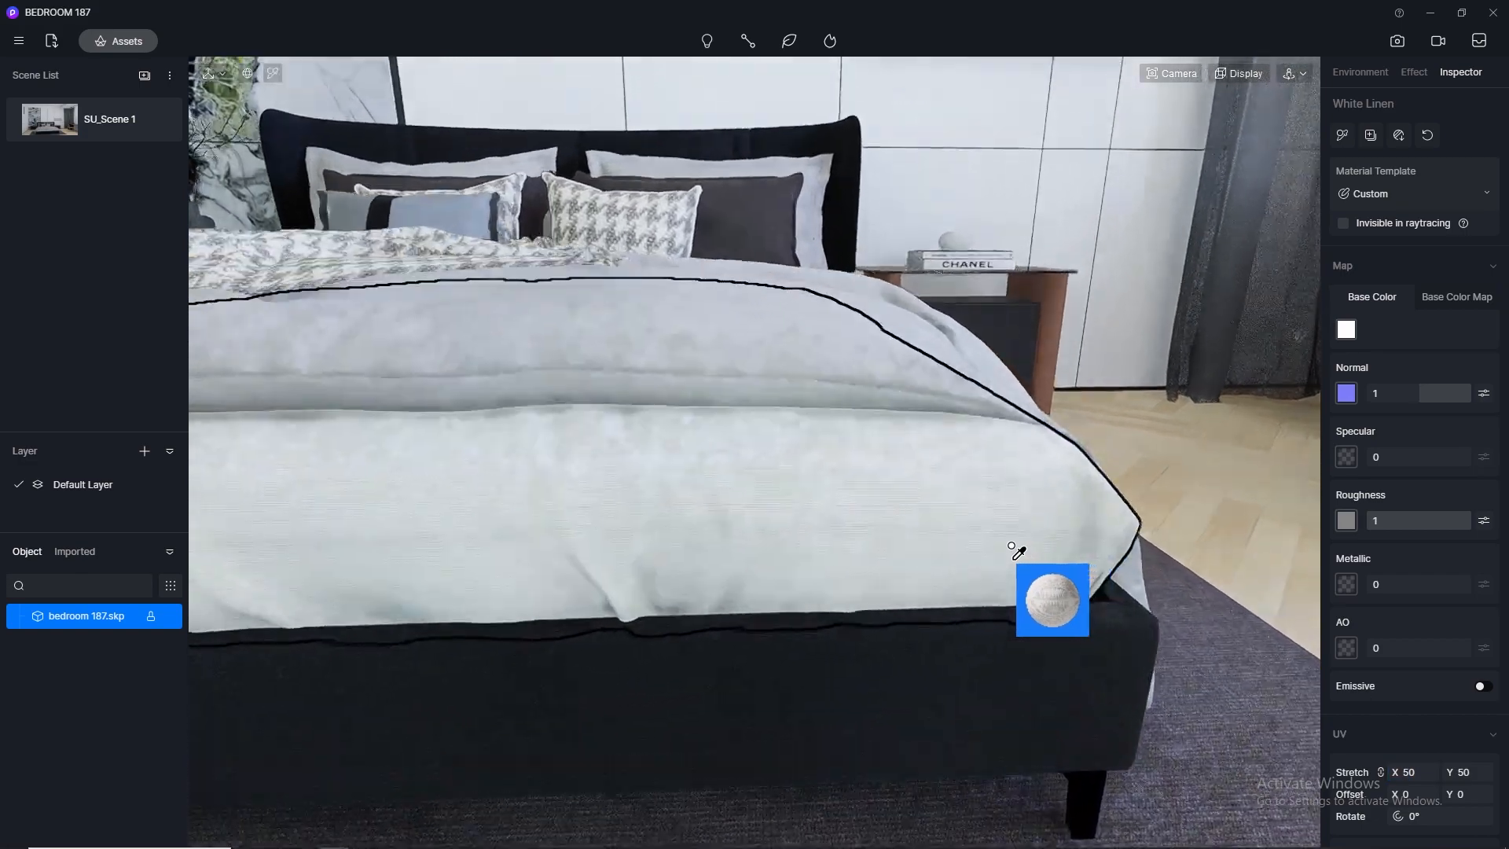
{"action": "right_click", "coordinate": [1050, 546]}
{"action": "scroll", "coordinate": [1074, 579], "scroll_direction": "down", "scroll_amount": 2}
{"action": "scroll", "coordinate": [1073, 578], "scroll_direction": "down", "scroll_amount": 2}
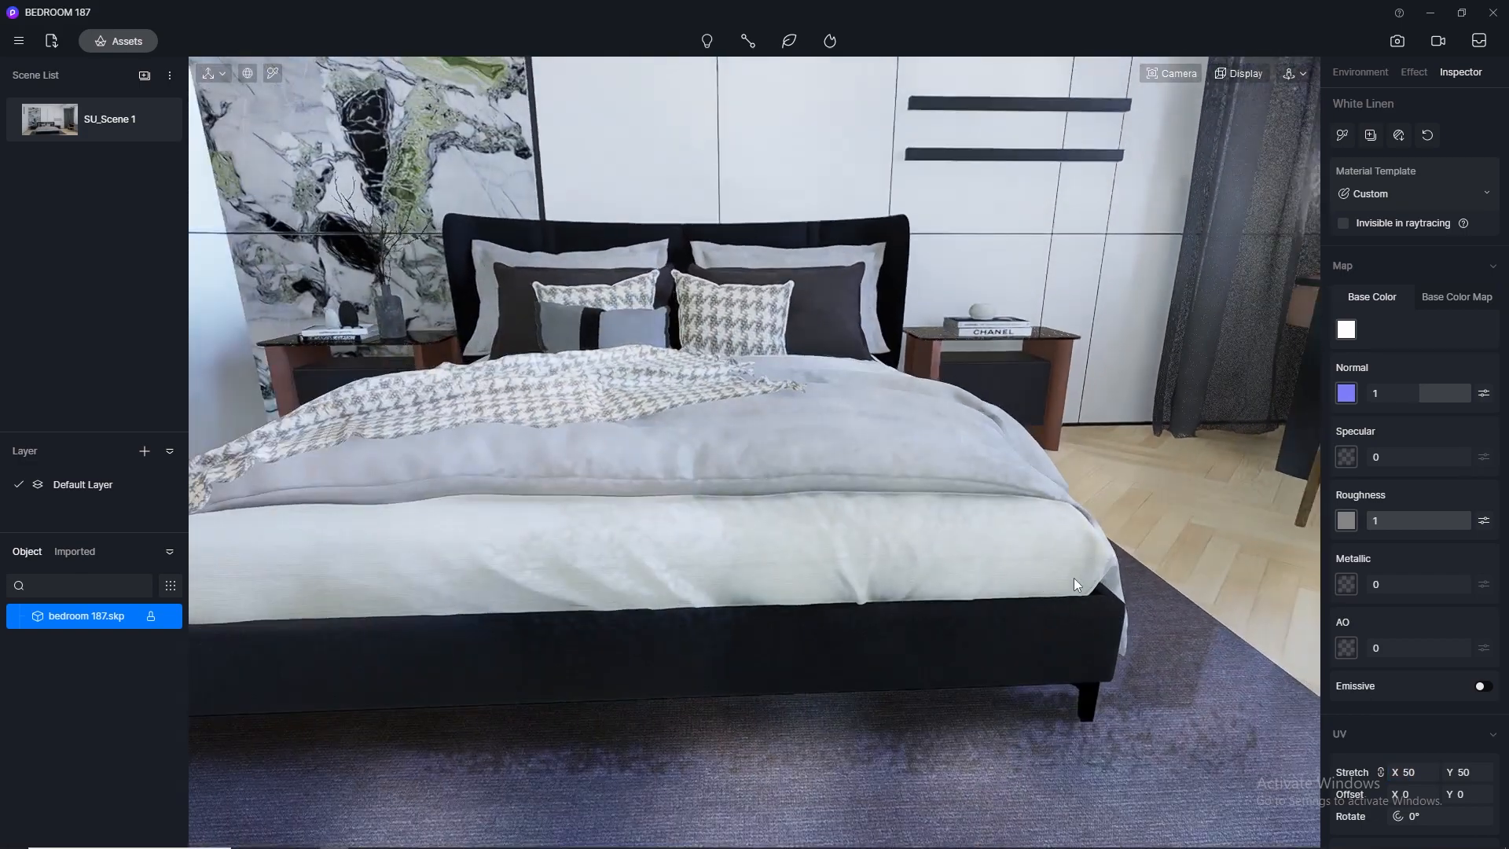
Apply White Linen to the duvet's upper section and set its UV stretch to 50 for X and Y
{"action": "left_click", "coordinate": [117, 41]}
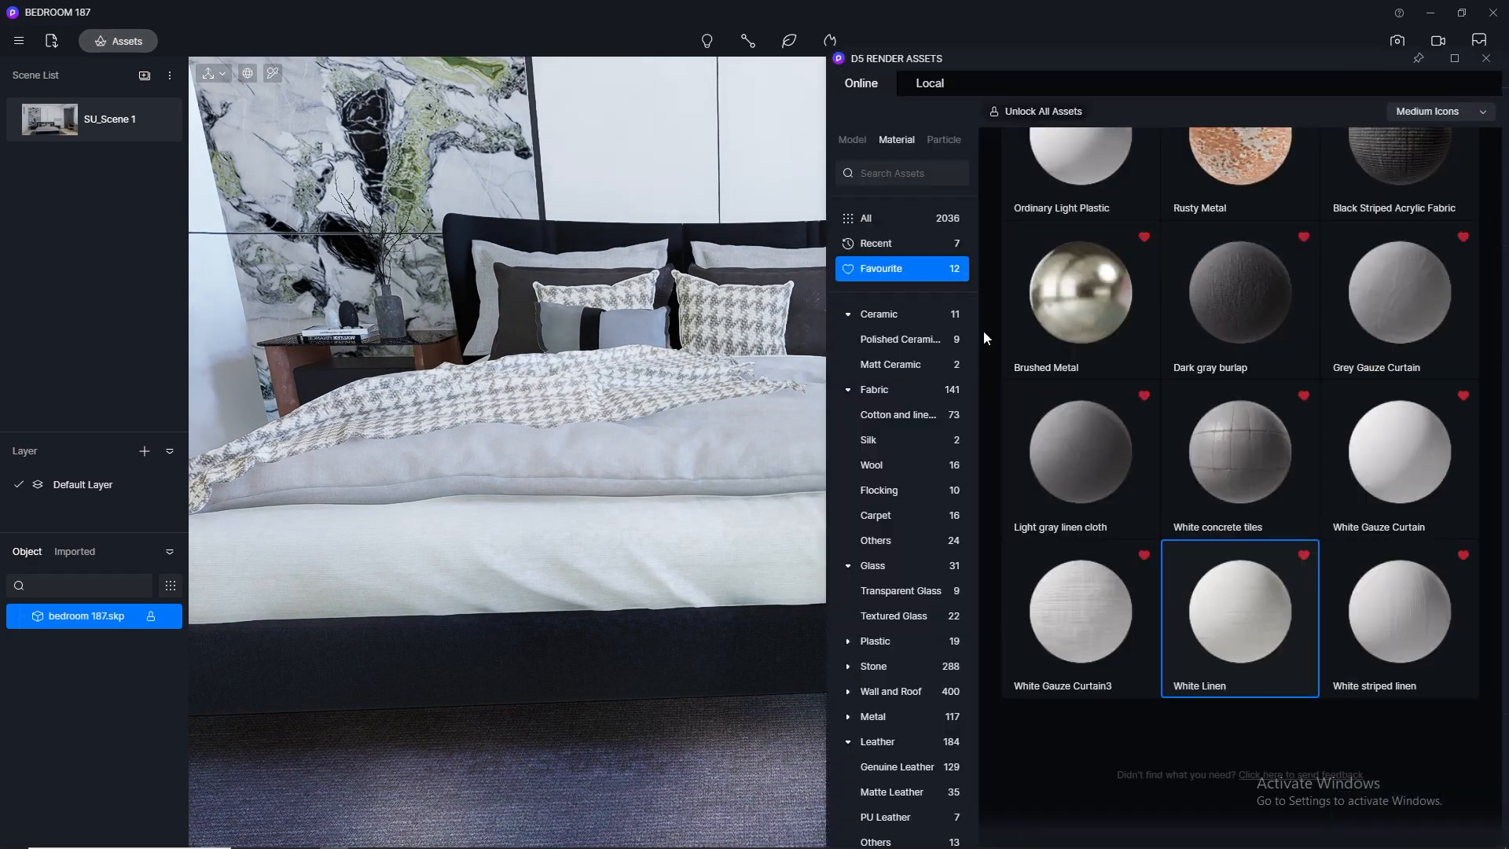
{"action": "left_click", "coordinate": [1223, 622]}
{"action": "left_click", "coordinate": [726, 447]}
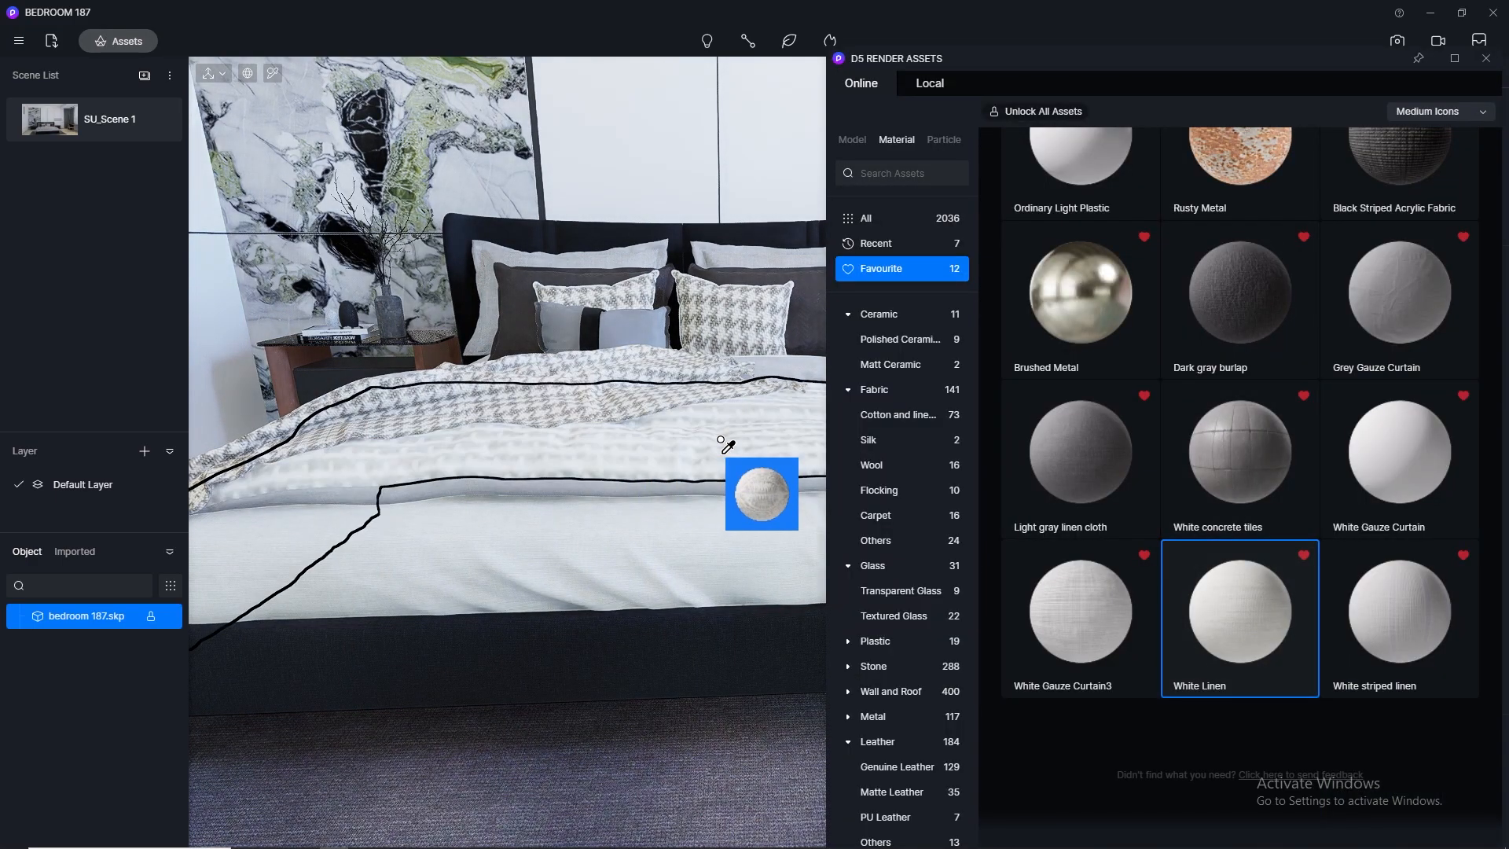
{"action": "left_click", "coordinate": [1487, 59]}
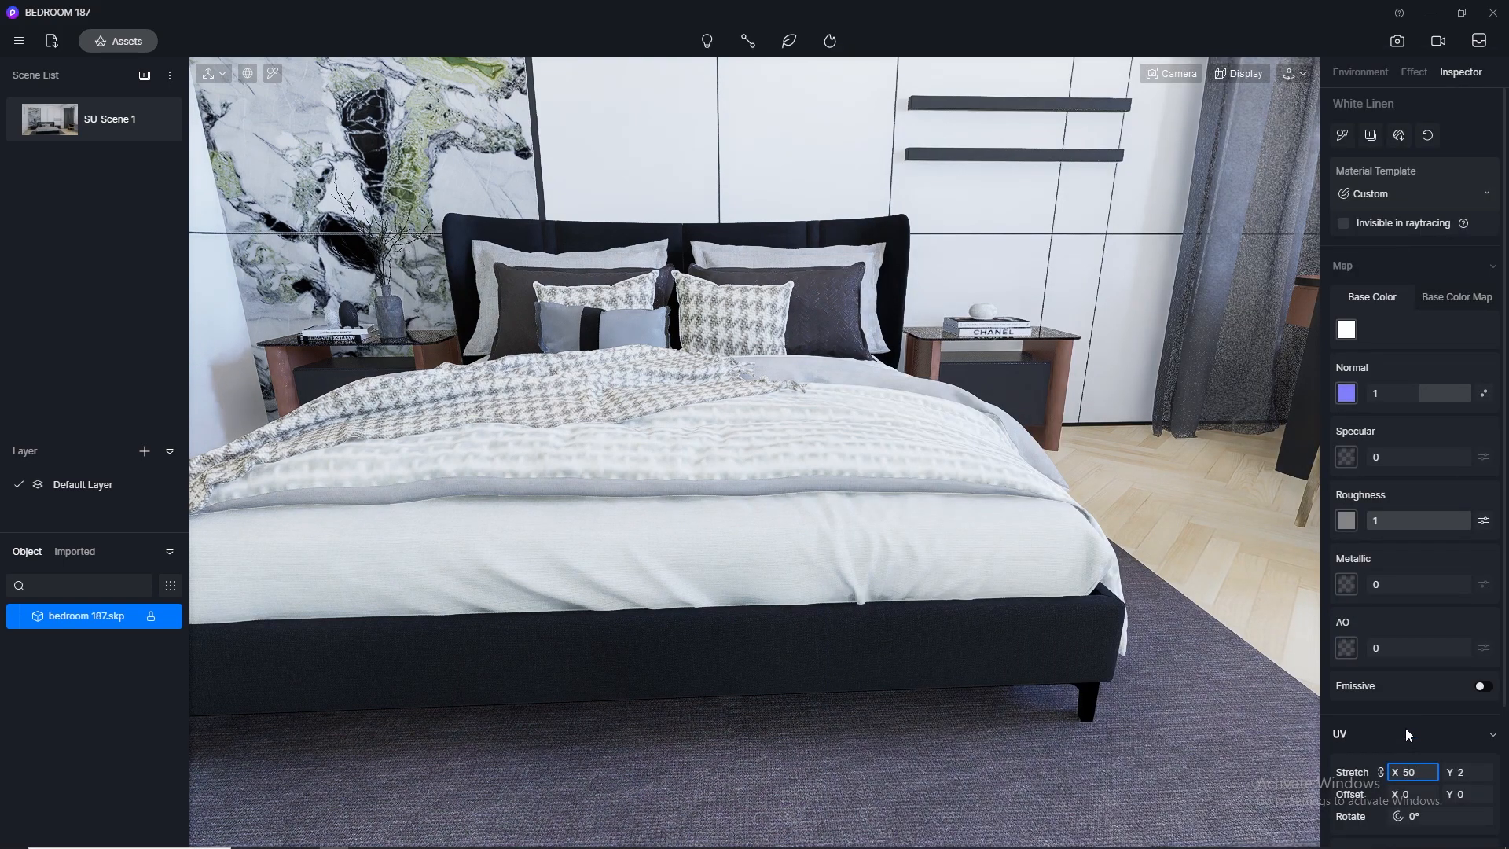
{"action": "type", "text": "50"}
{"action": "key", "text": "Return"}
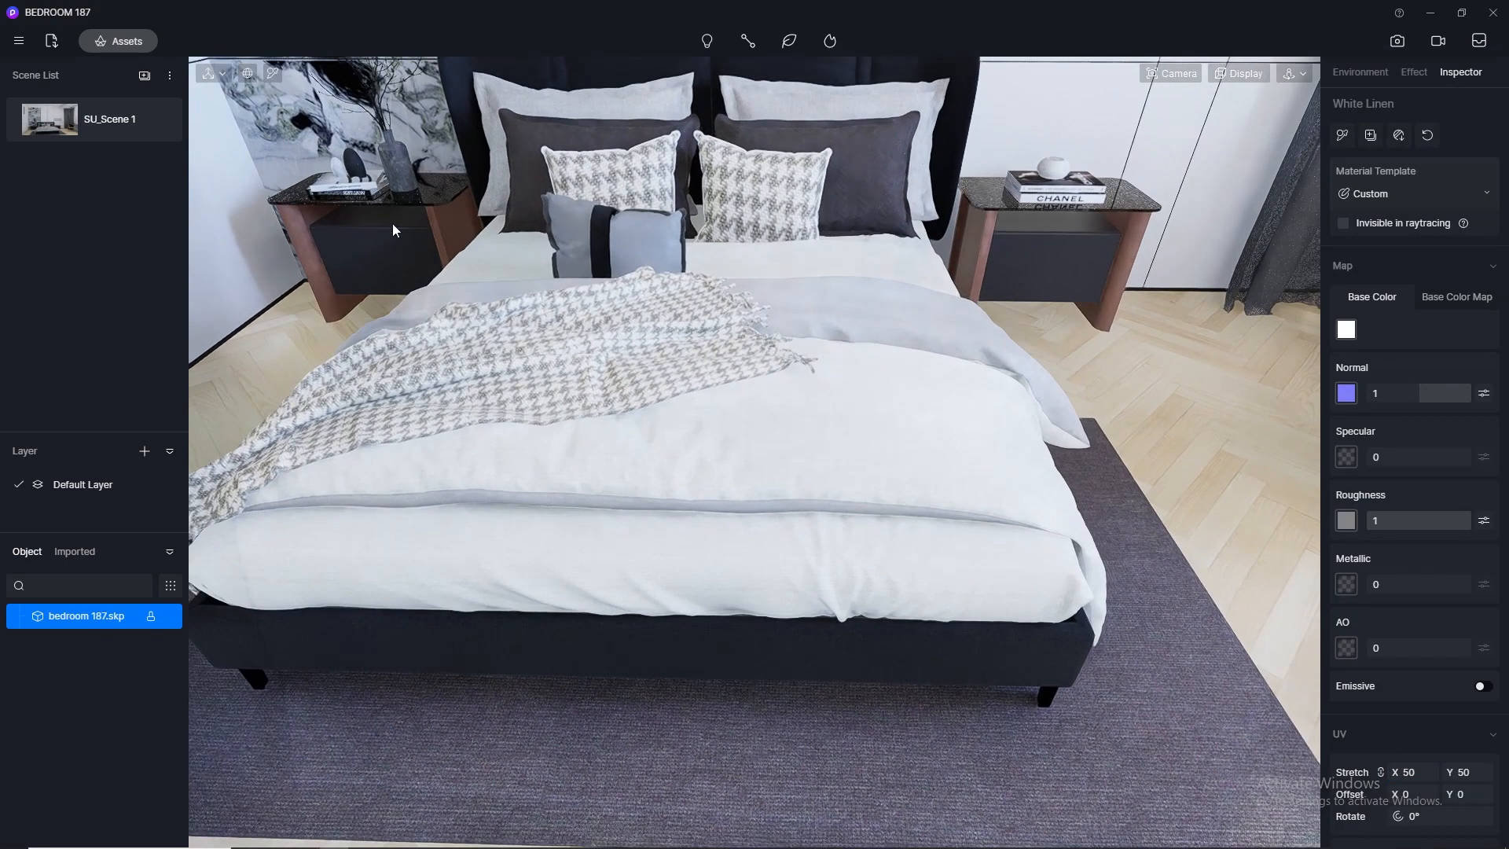
Apply White Linen to the duvet's remaining grey folded-back part and edge strip, and close the asset library
{"action": "left_click", "coordinate": [130, 42]}
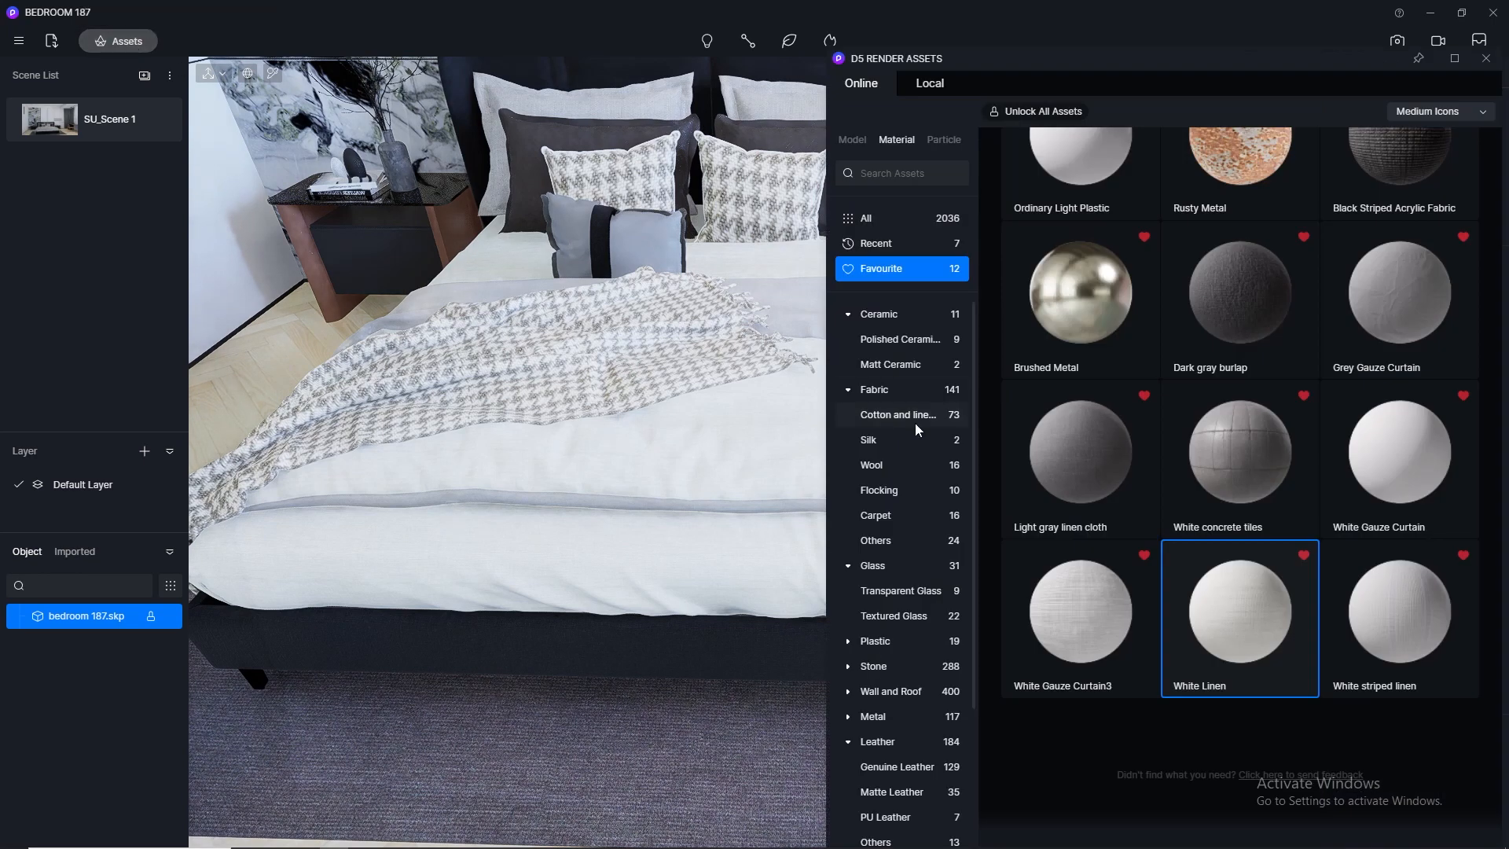
{"action": "left_click_drag", "start_coordinate": [1240, 625], "coordinate": [778, 498]}
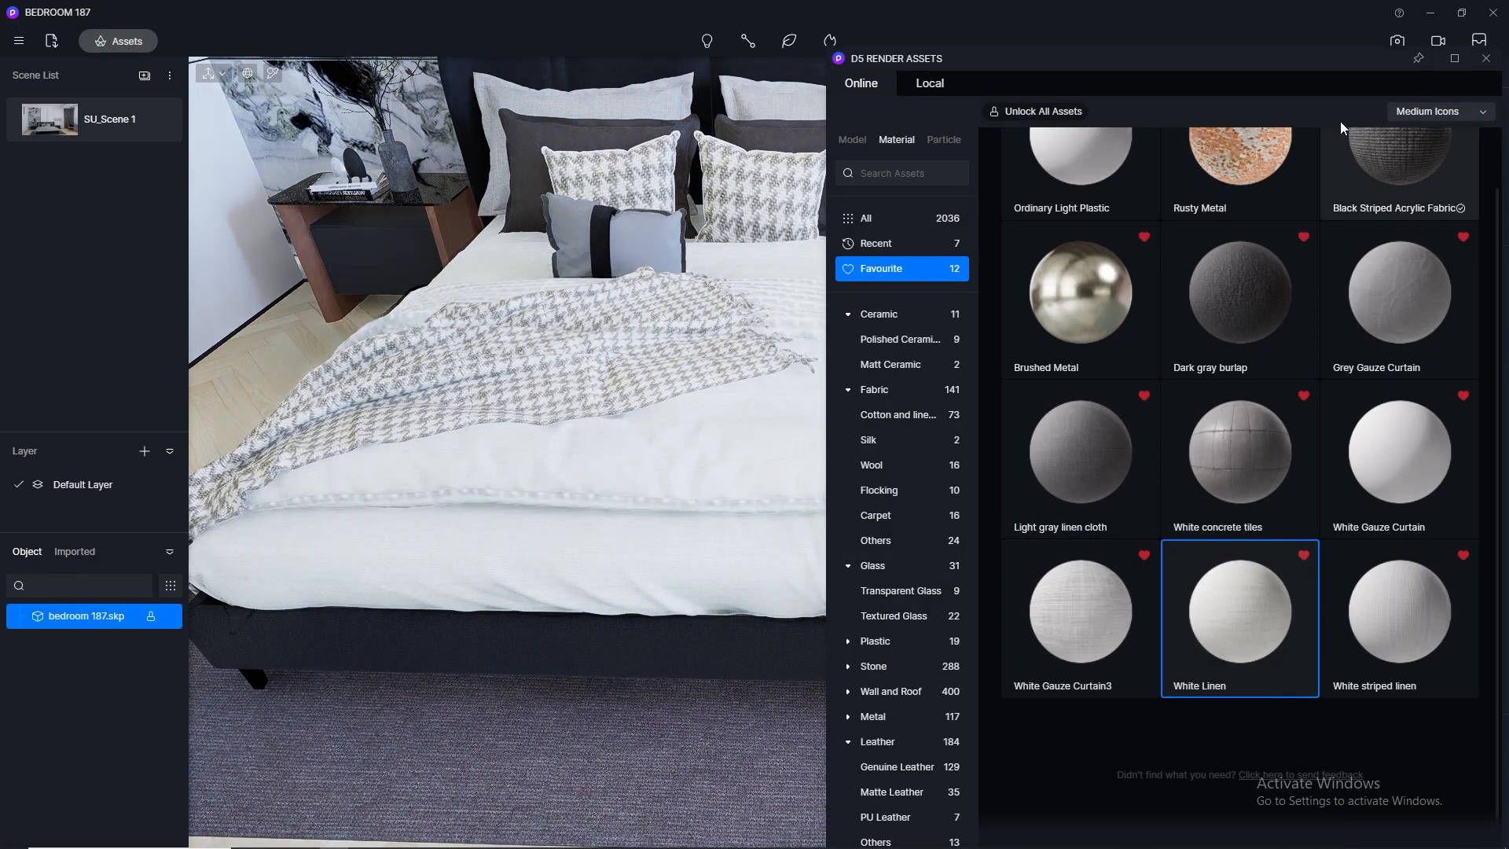
{"action": "left_click", "coordinate": [1485, 58]}
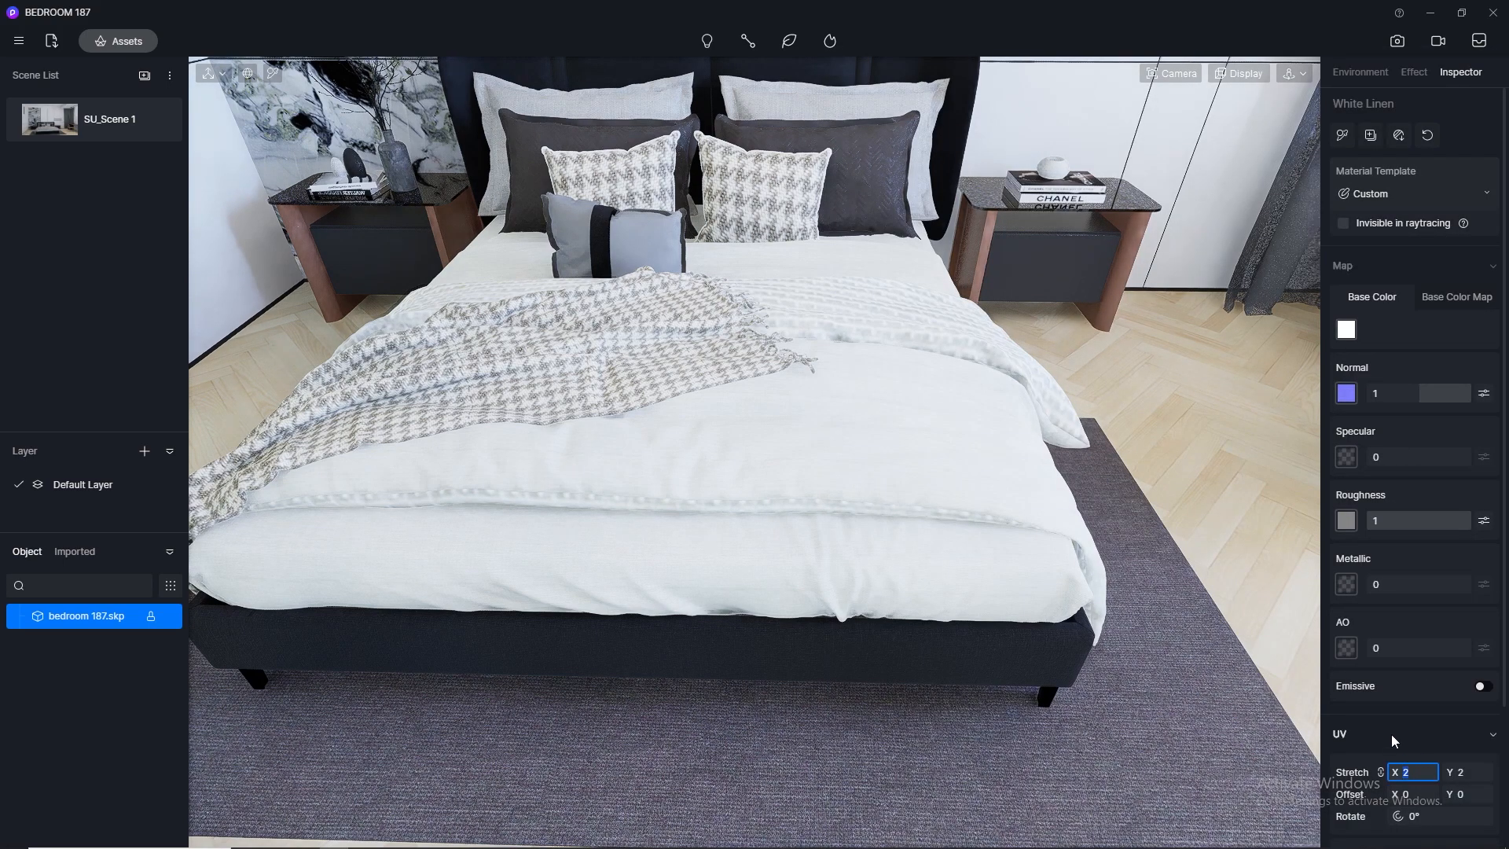
Apply Grid fabric from the Fabric category to the throw blanket and set its UV stretch to 30 for X and Y
{"action": "left_click", "coordinate": [117, 41]}
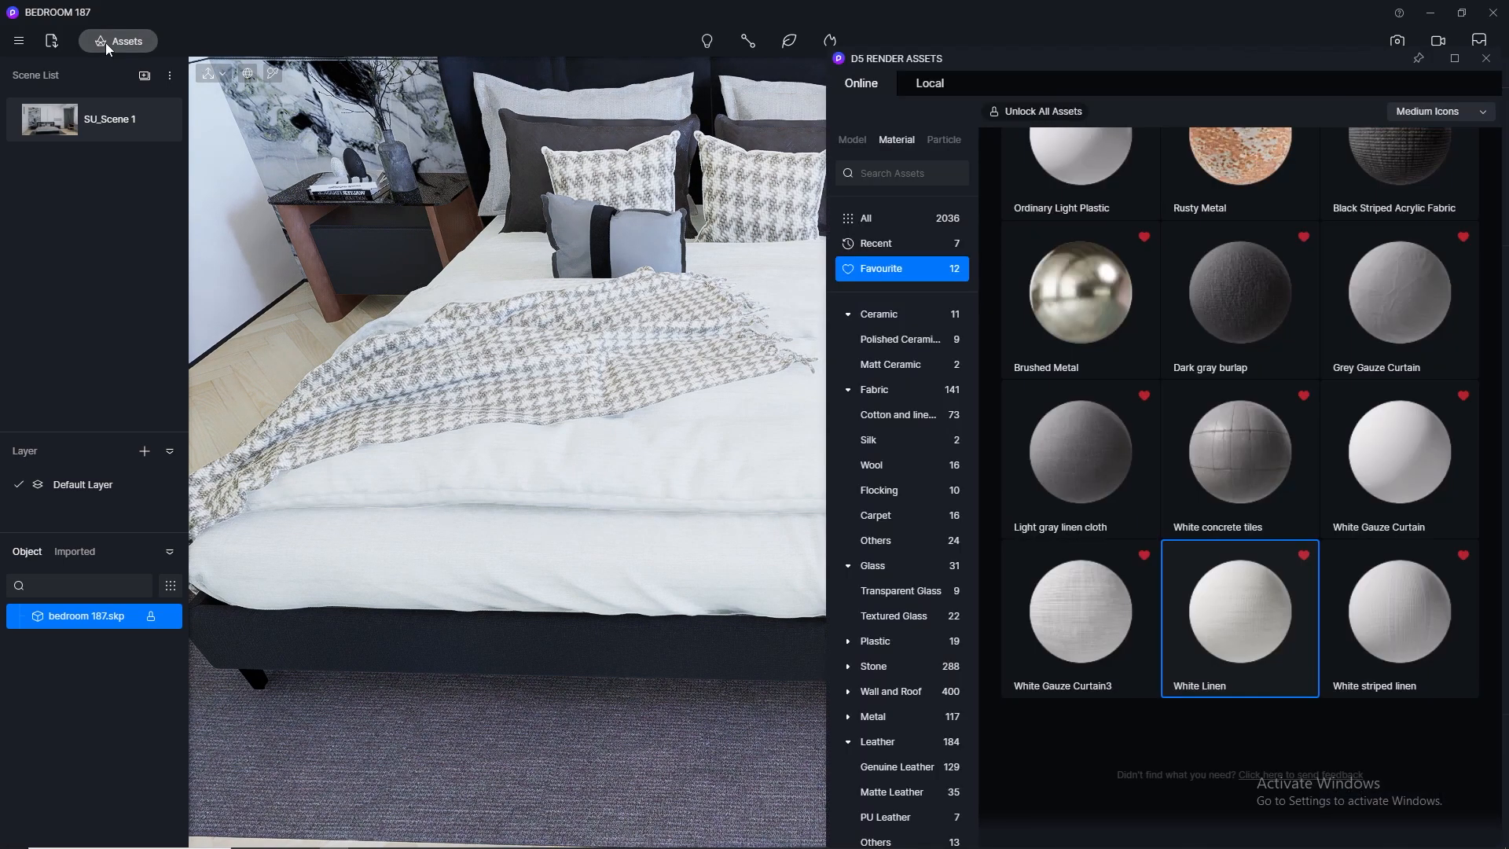
{"action": "left_click", "coordinate": [894, 393]}
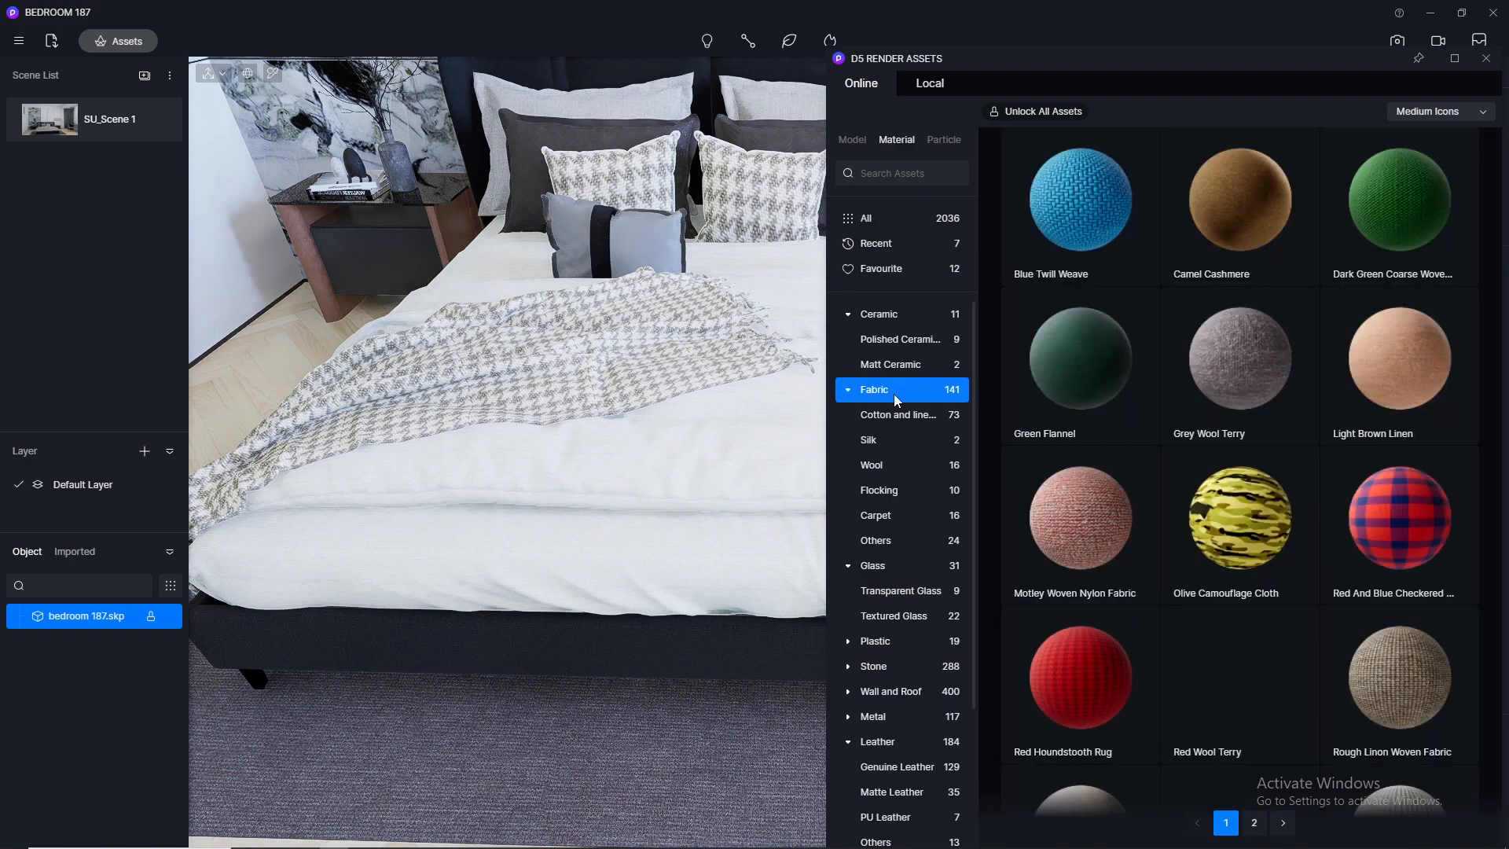
{"action": "scroll", "coordinate": [1362, 484], "scroll_direction": "down", "scroll_amount": 15}
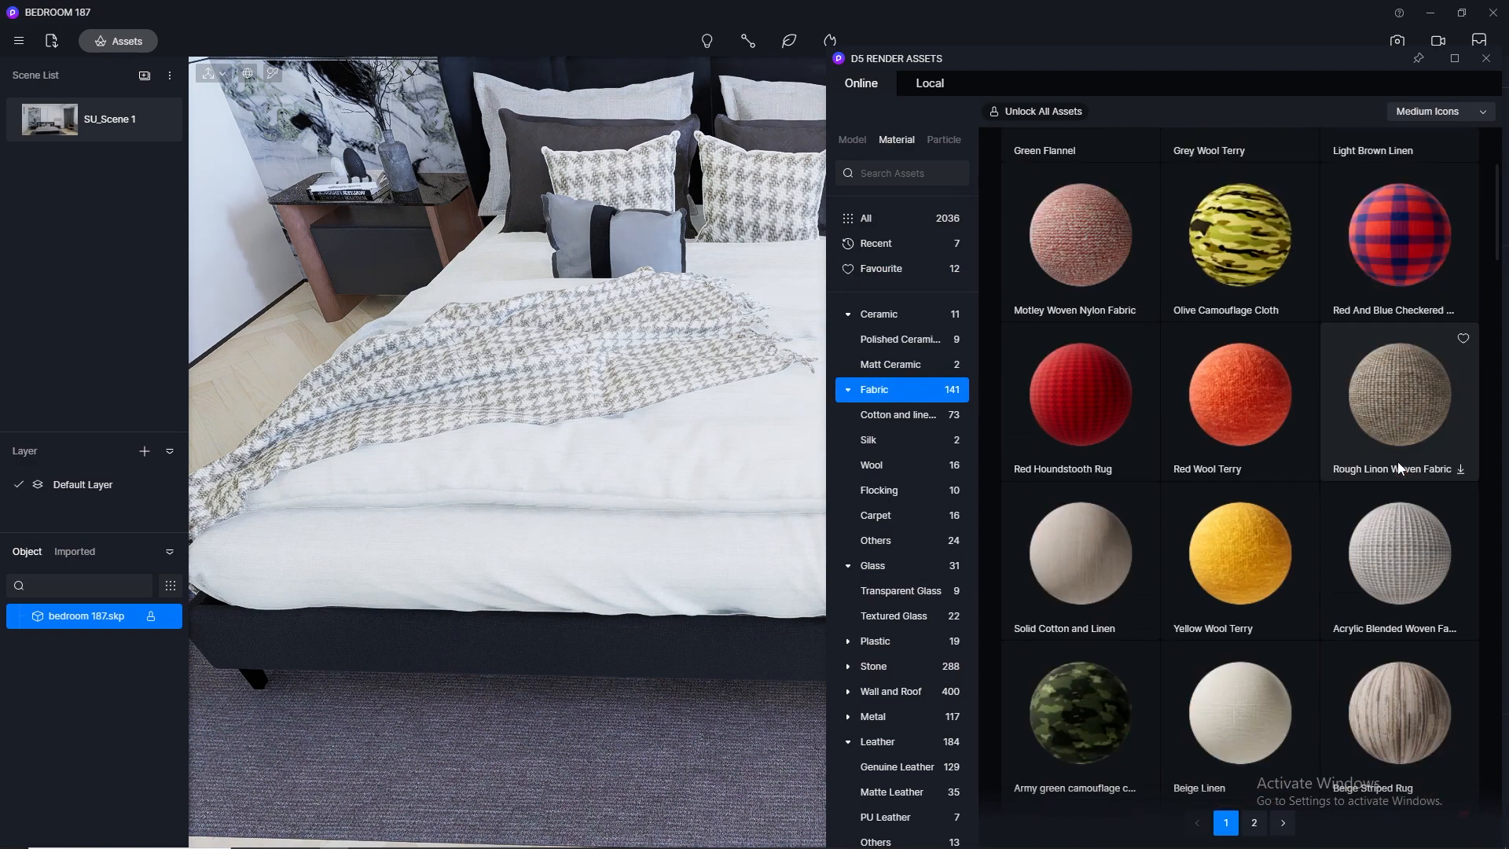
{"action": "scroll", "coordinate": [1411, 456], "scroll_direction": "down", "scroll_amount": 10}
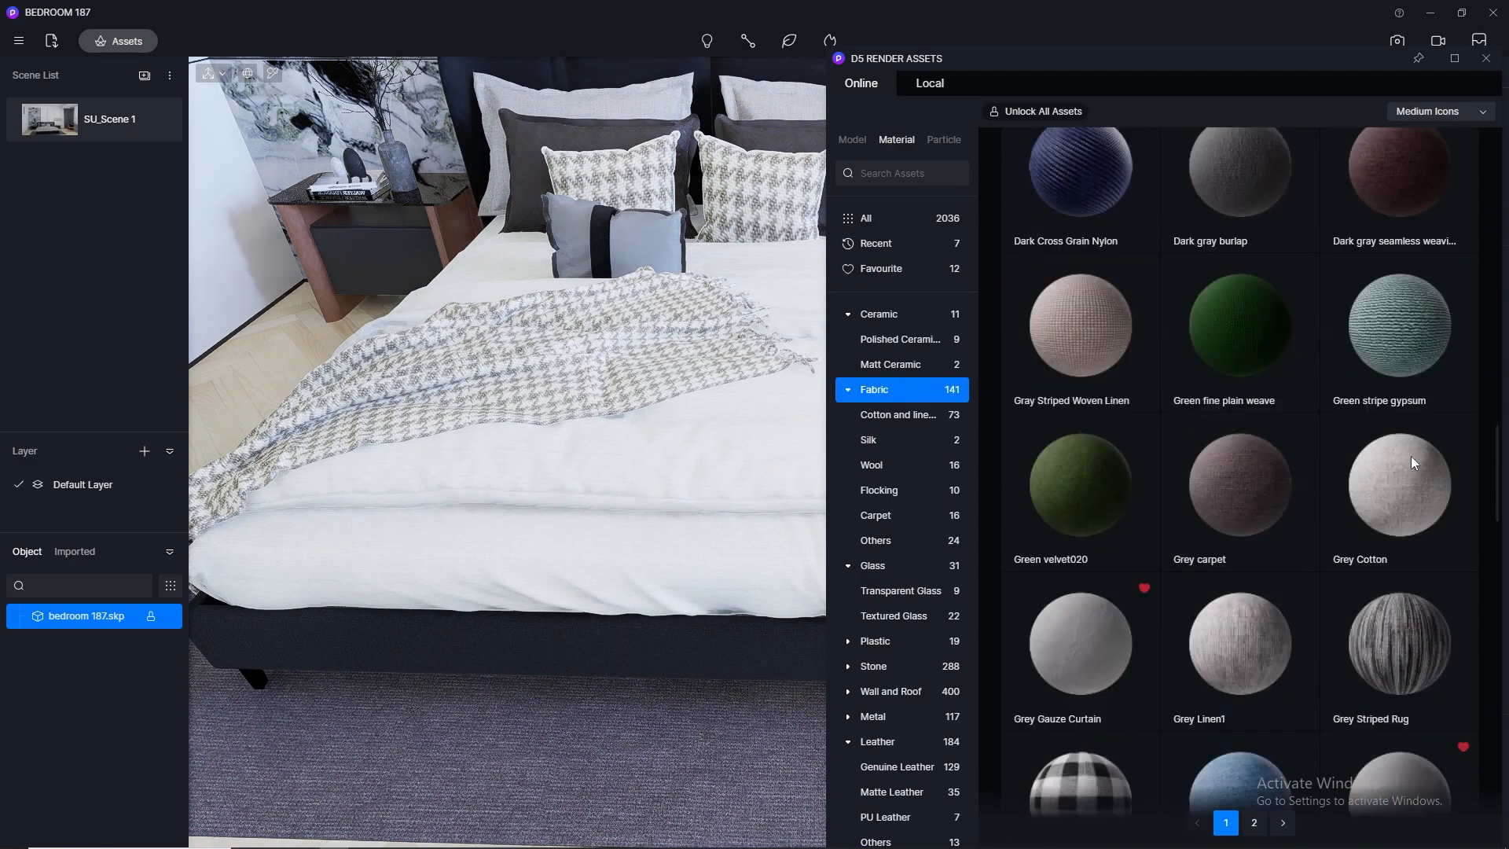
{"action": "left_click_drag", "start_coordinate": [1122, 407], "coordinate": [646, 338]}
{"action": "left_click", "coordinate": [1485, 59]}
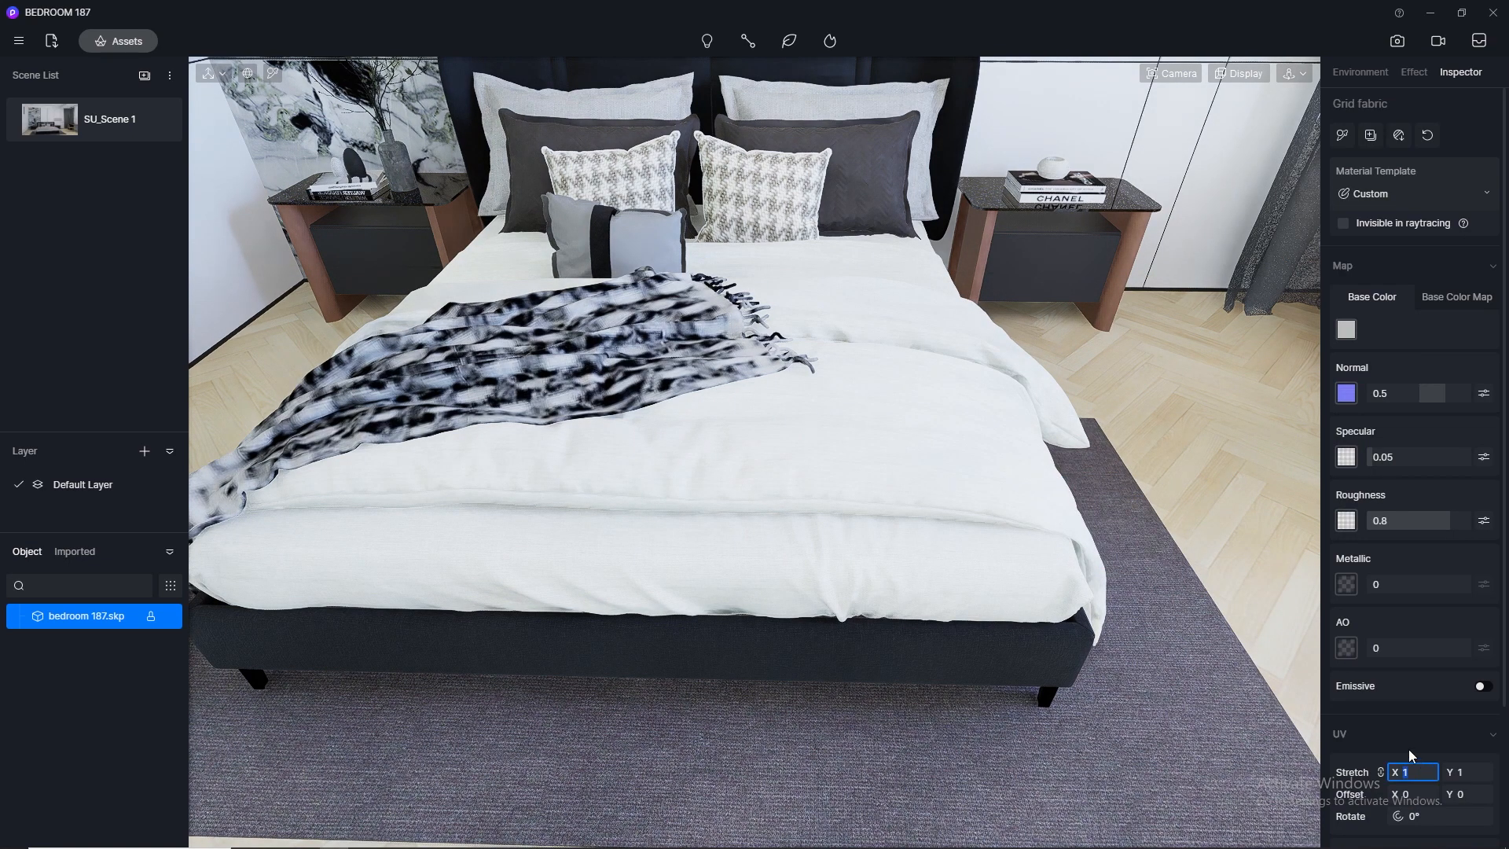
{"action": "key", "text": "Return"}
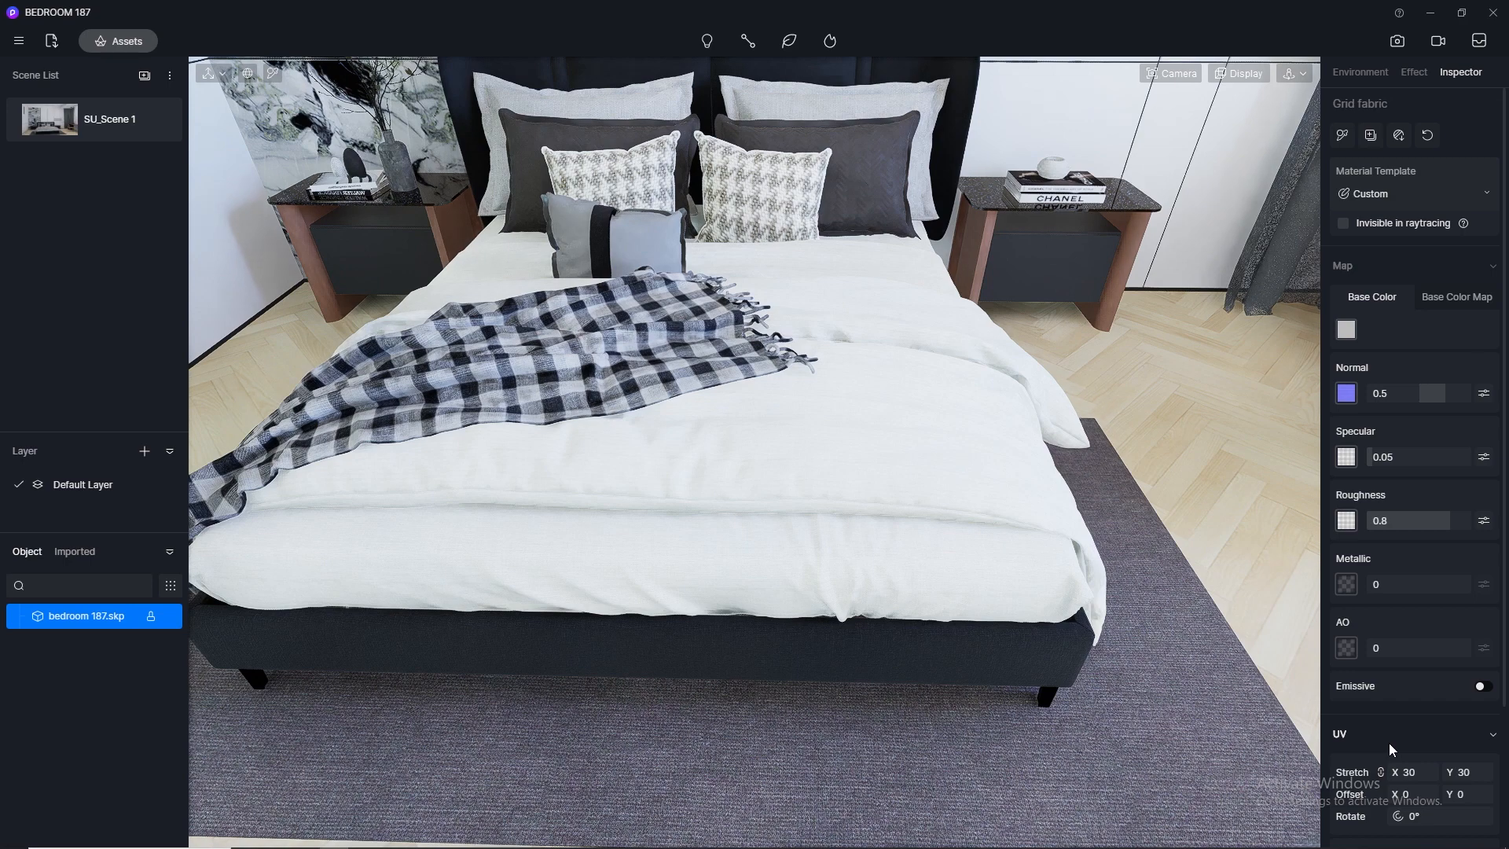
Try copying the throw blanket's Grid fabric onto the two houndstooth cushions, and undo the change
{"action": "scroll", "coordinate": [832, 468], "scroll_direction": "down", "scroll_amount": 2}
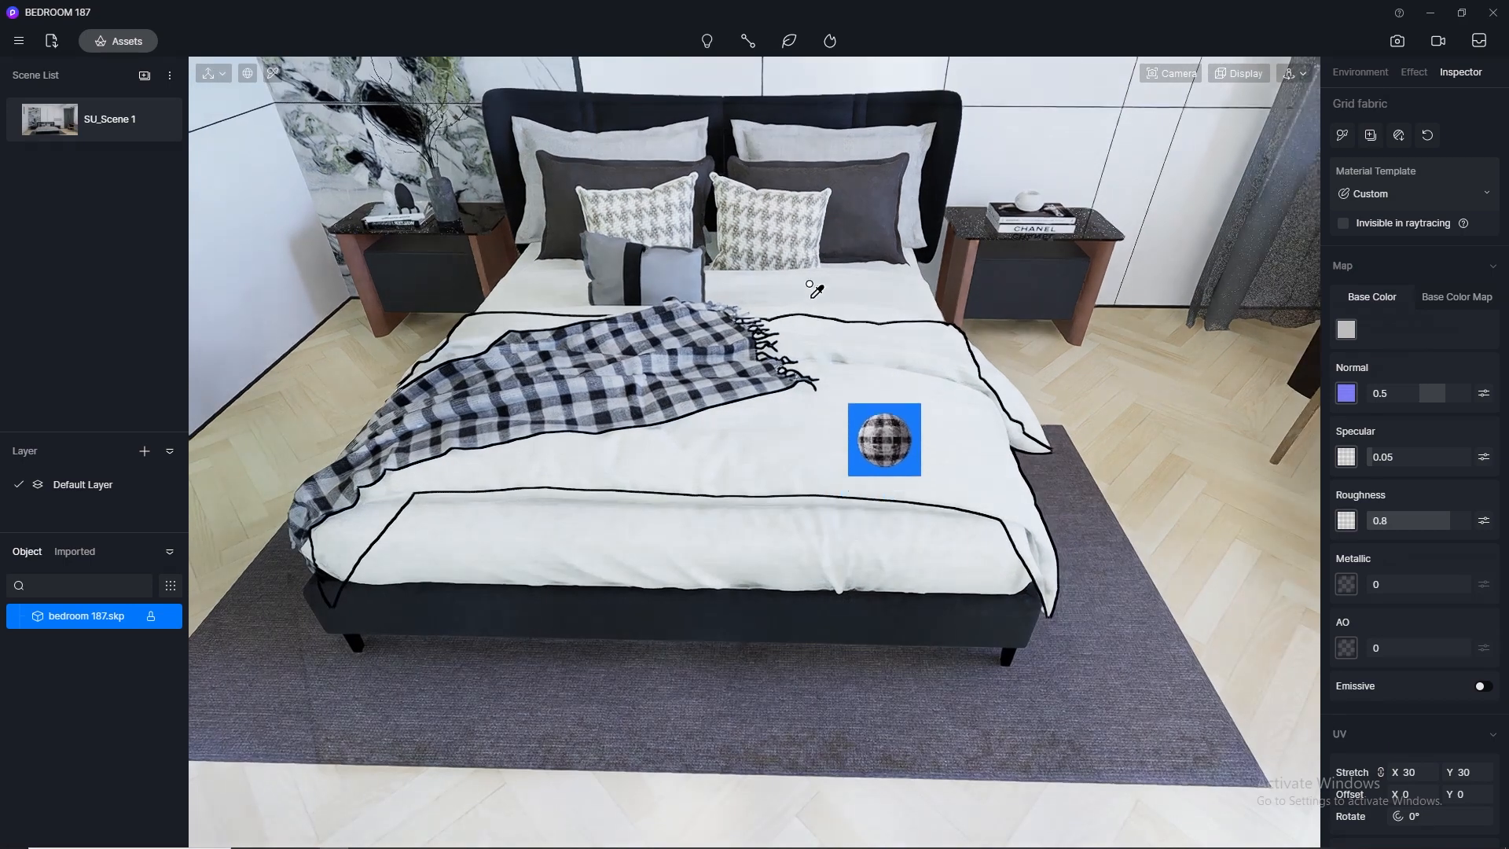
{"action": "left_click", "coordinate": [785, 231]}
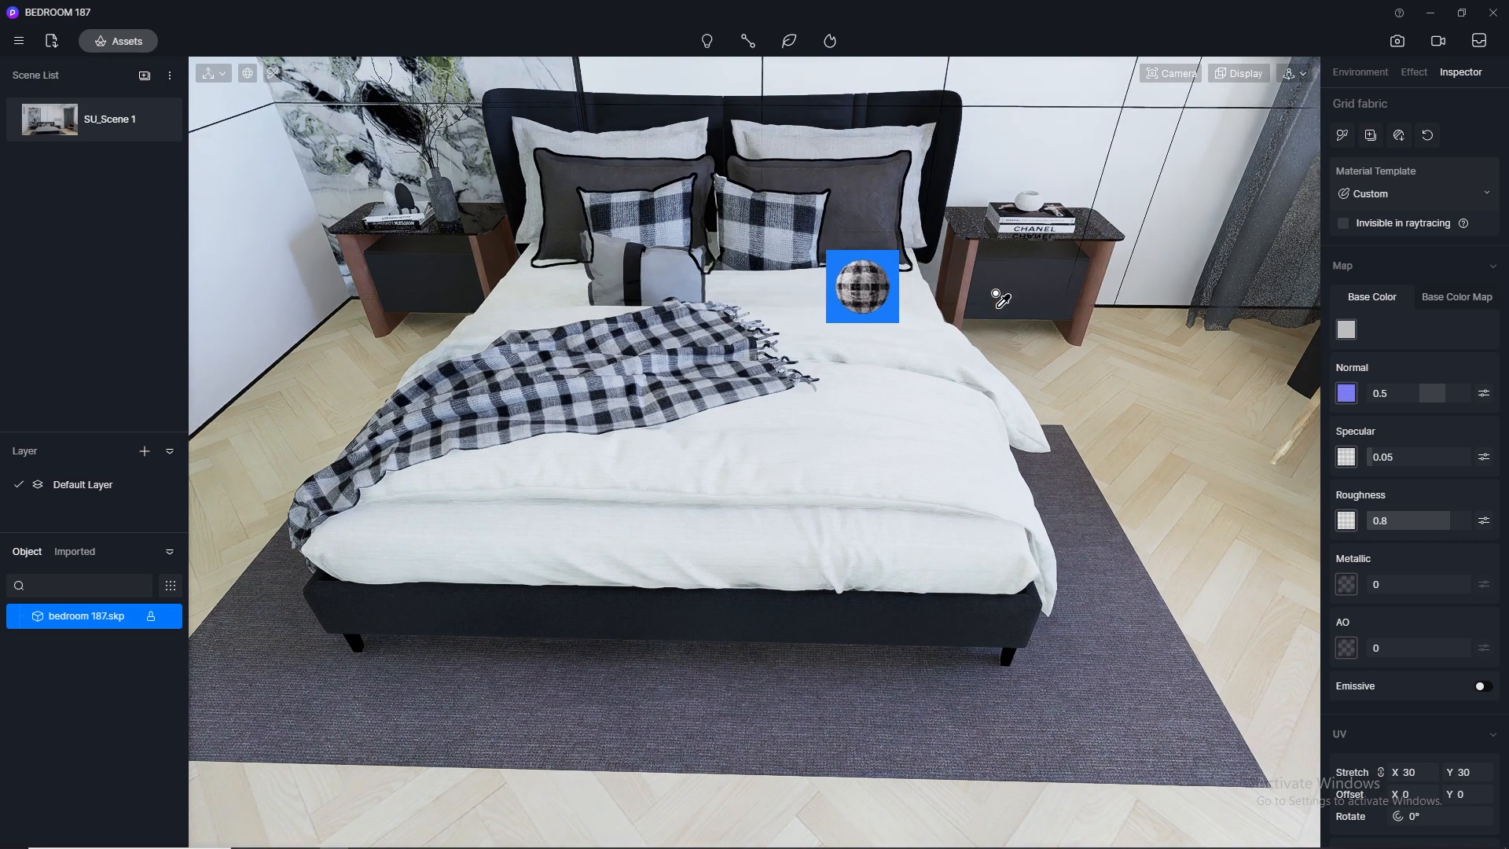
{"action": "key", "text": "ctrl+z"}
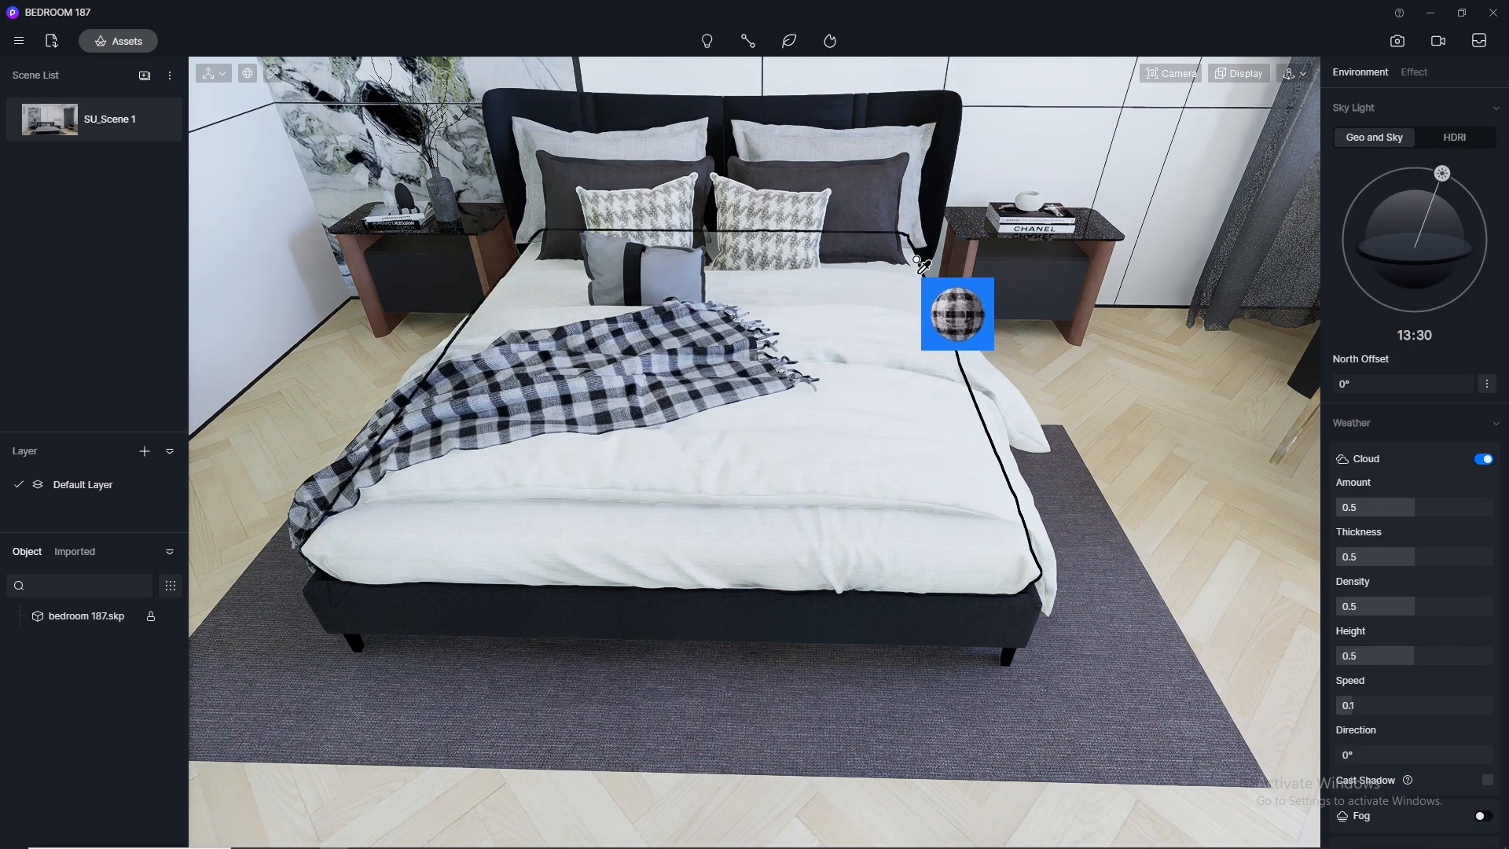
{"action": "key", "text": "Escape"}
Apply Grid fabric from the asset library to the two houndstooth cushions and set its UV stretch to 60 for X and Y
{"action": "left_click", "coordinate": [116, 43]}
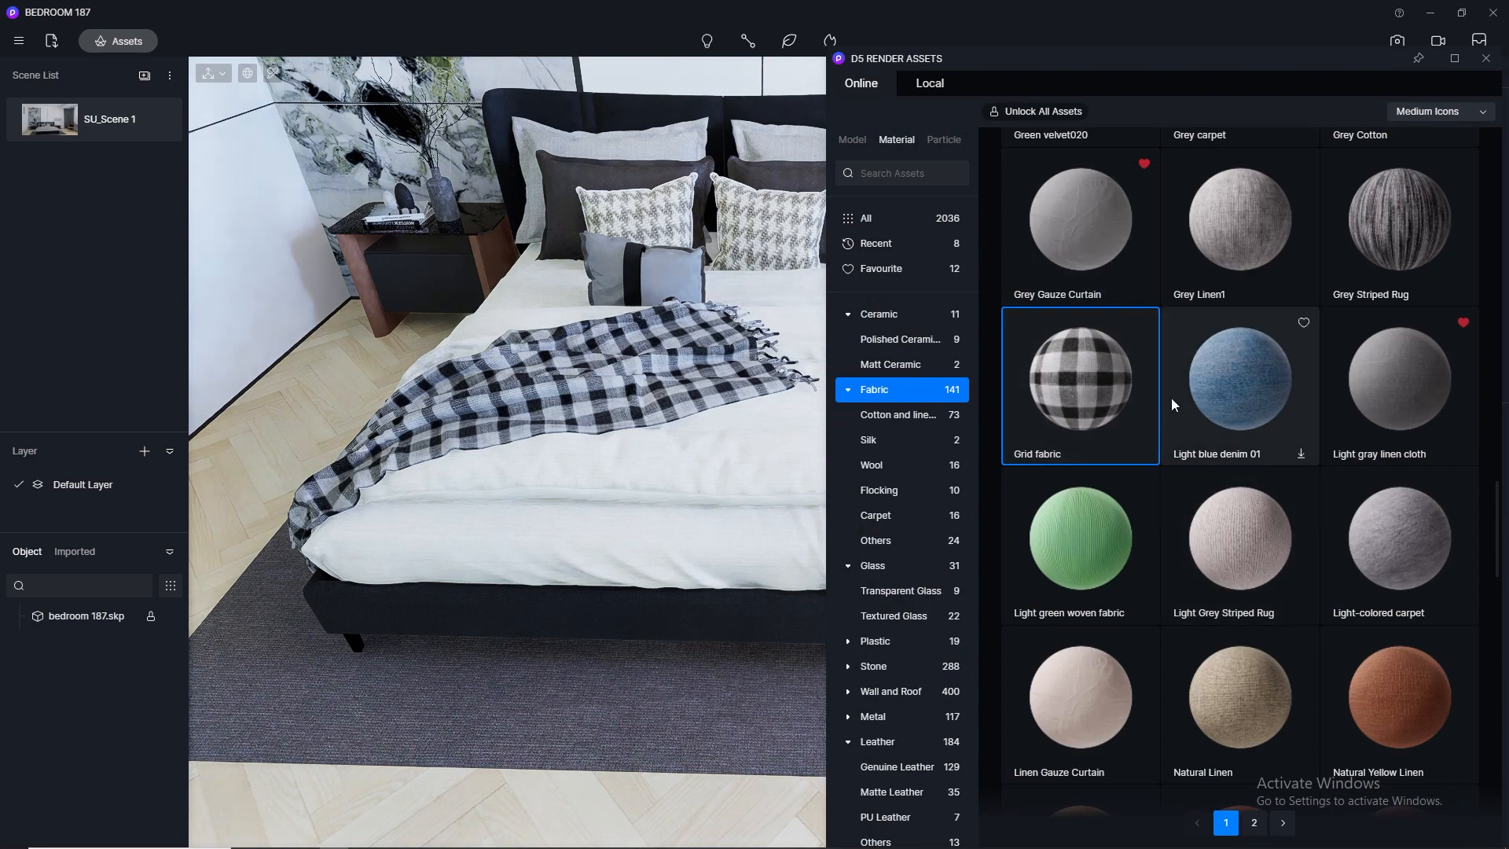
{"action": "left_click_drag", "start_coordinate": [1084, 382], "coordinate": [782, 267]}
{"action": "left_click", "coordinate": [1486, 58]}
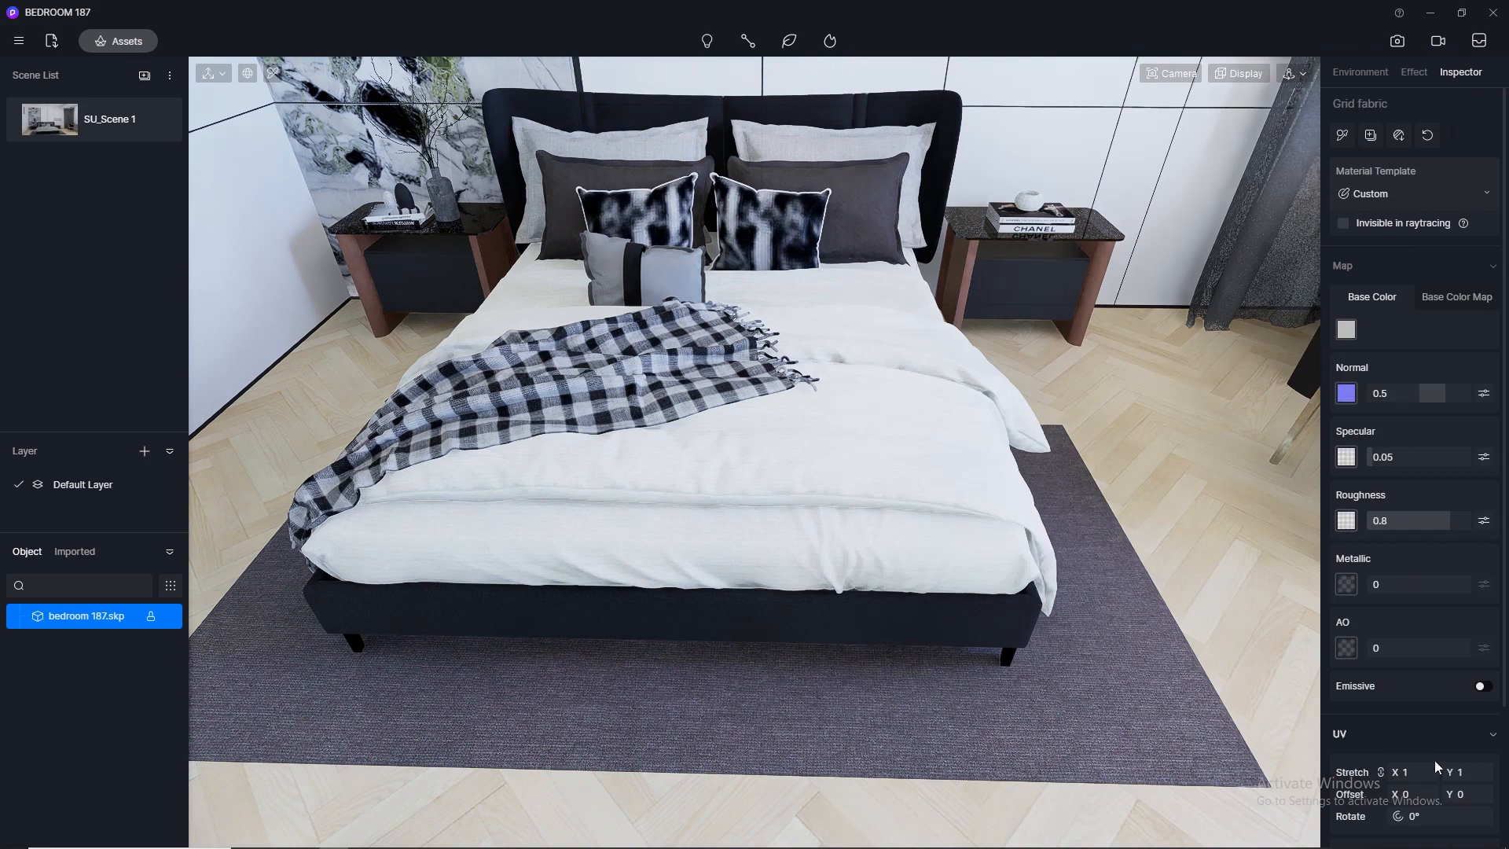
{"action": "type", "text": "60"}
{"action": "key", "text": "Return"}
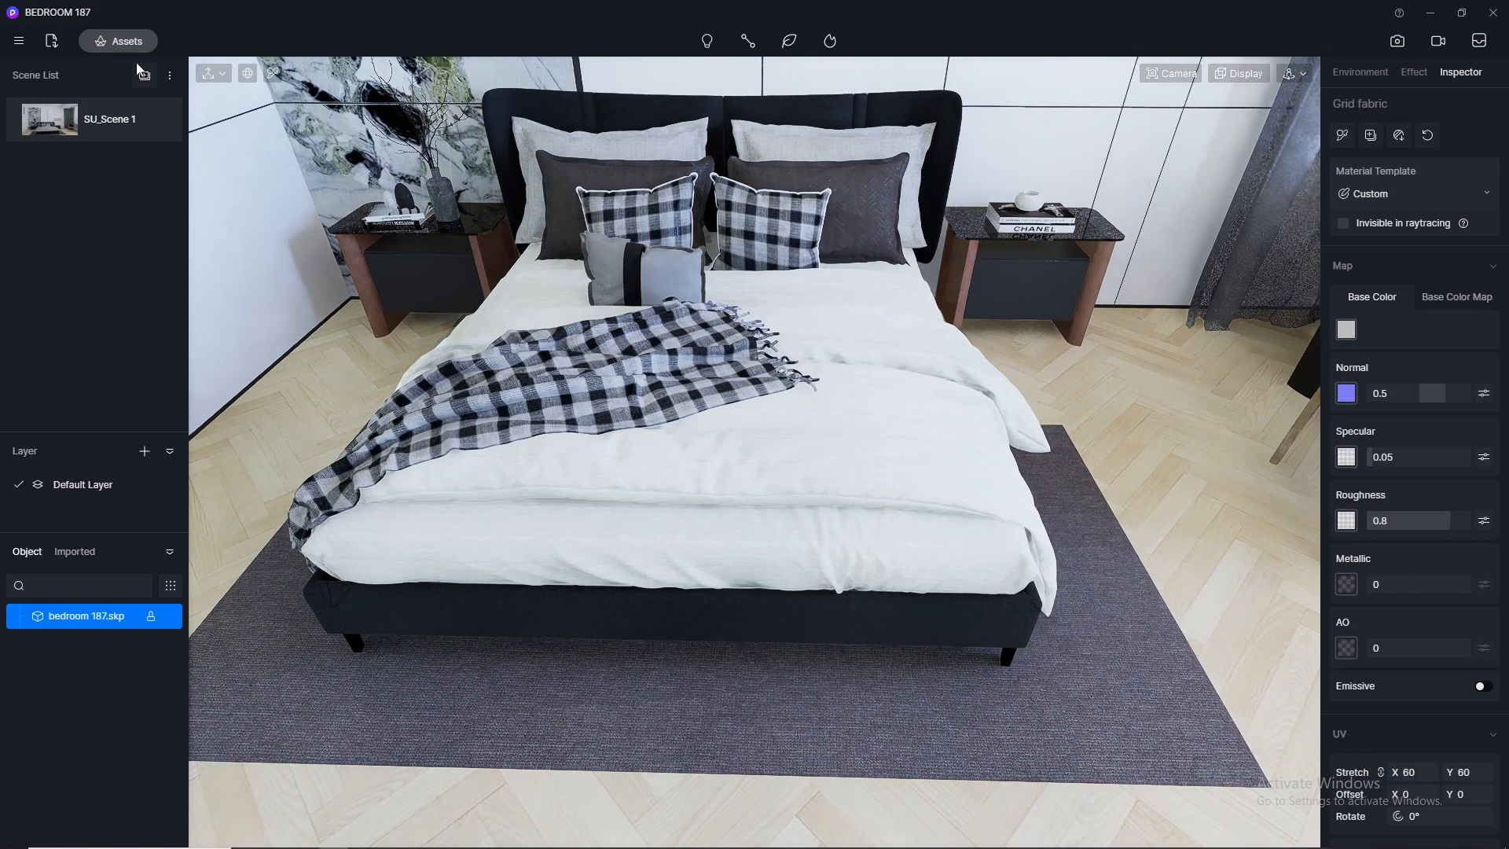
Find Grey Linen1 in the Fabric category, apply it to the light back pillows by the headboard, and close the asset library
{"action": "left_click", "coordinate": [119, 40]}
{"action": "scroll", "coordinate": [1256, 523], "scroll_direction": "up", "scroll_amount": 5}
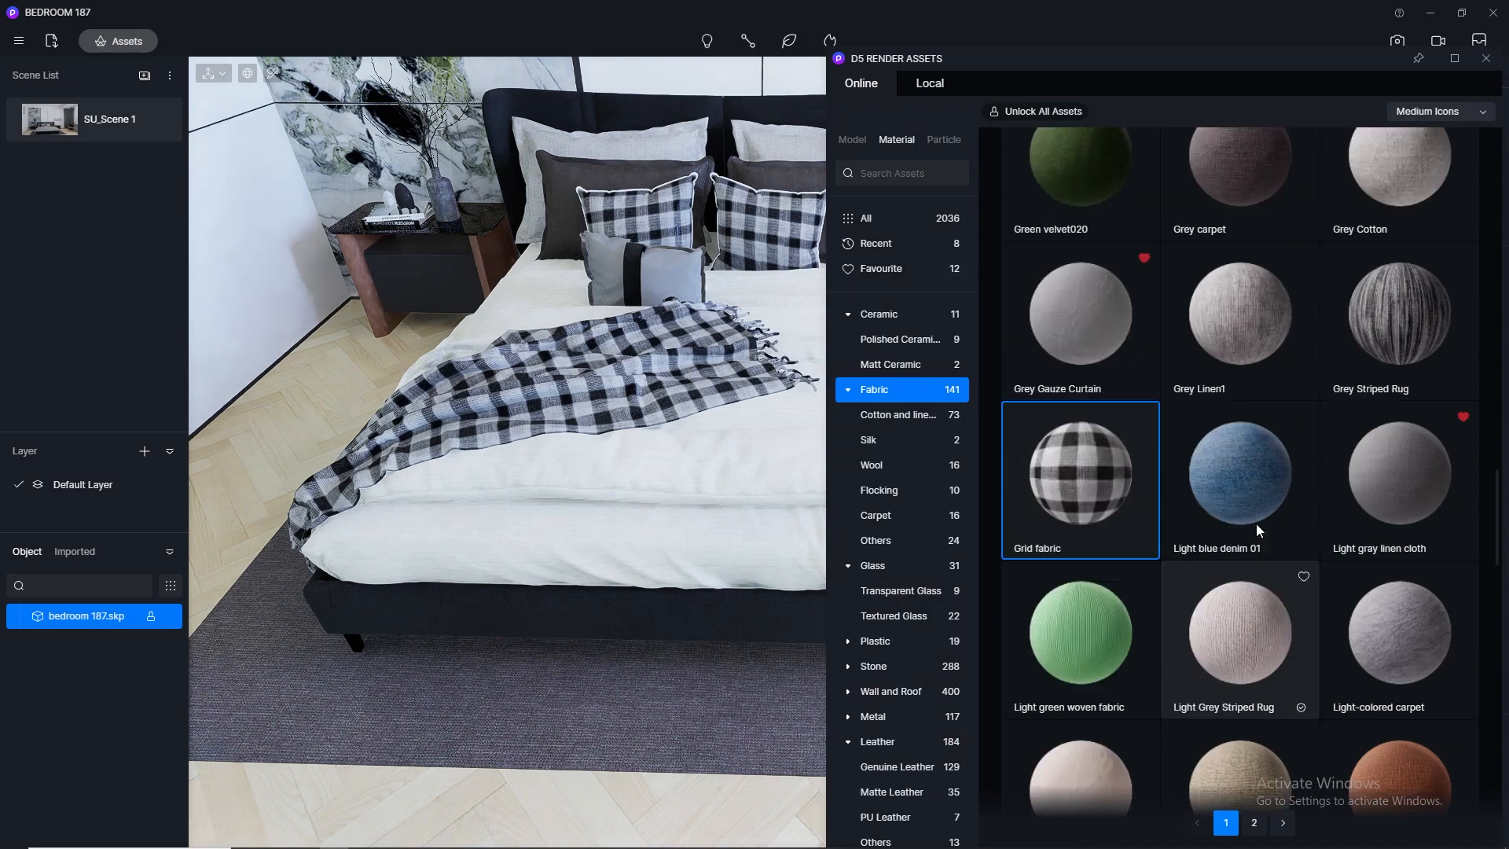
{"action": "scroll", "coordinate": [1256, 524], "scroll_direction": "up", "scroll_amount": 5}
{"action": "scroll", "coordinate": [1256, 524], "scroll_direction": "down", "scroll_amount": 3}
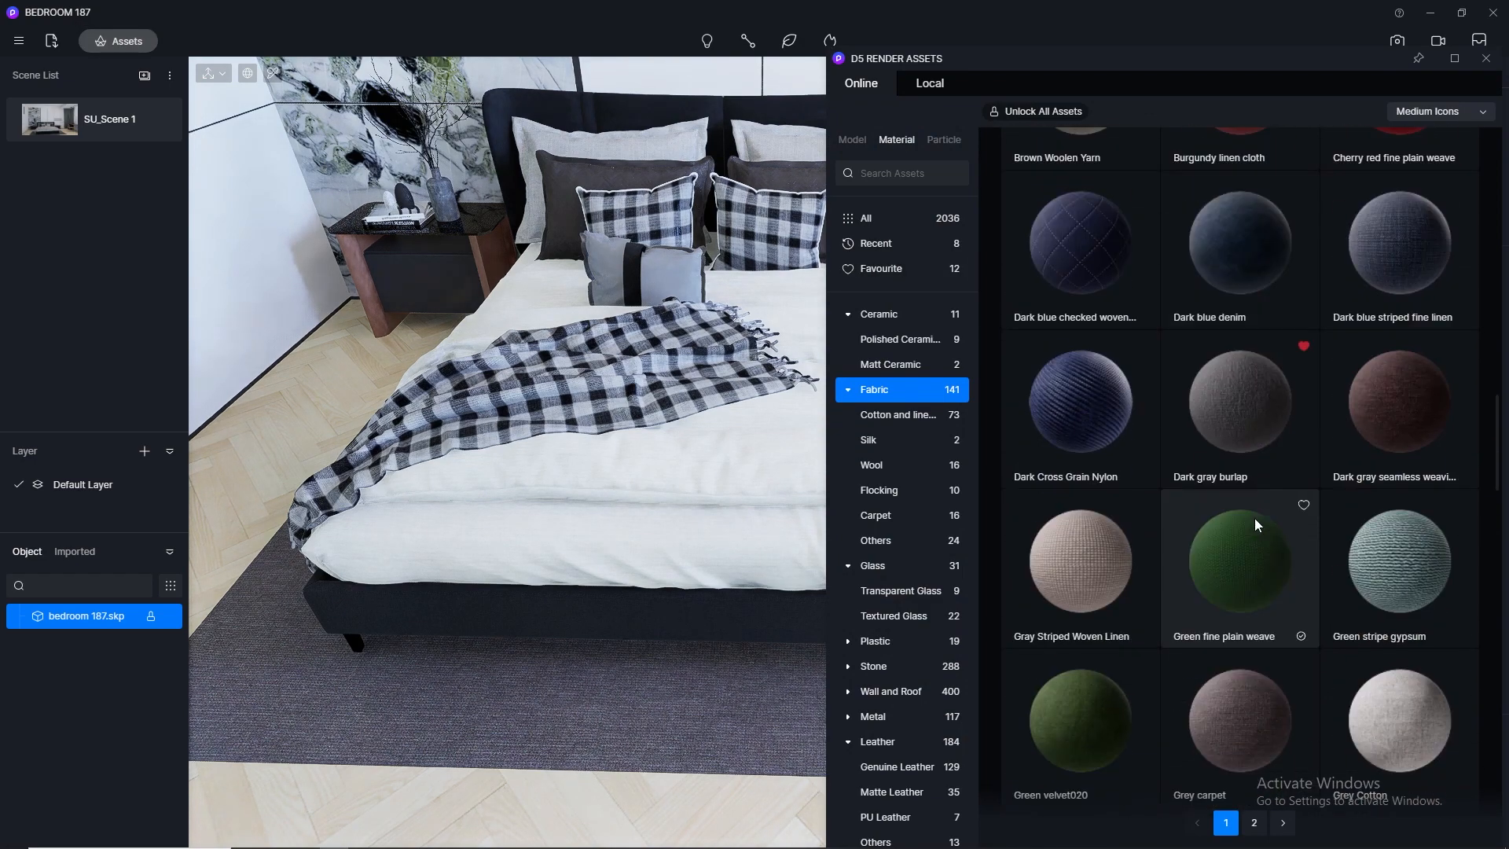
{"action": "scroll", "coordinate": [1261, 518], "scroll_direction": "down", "scroll_amount": 1}
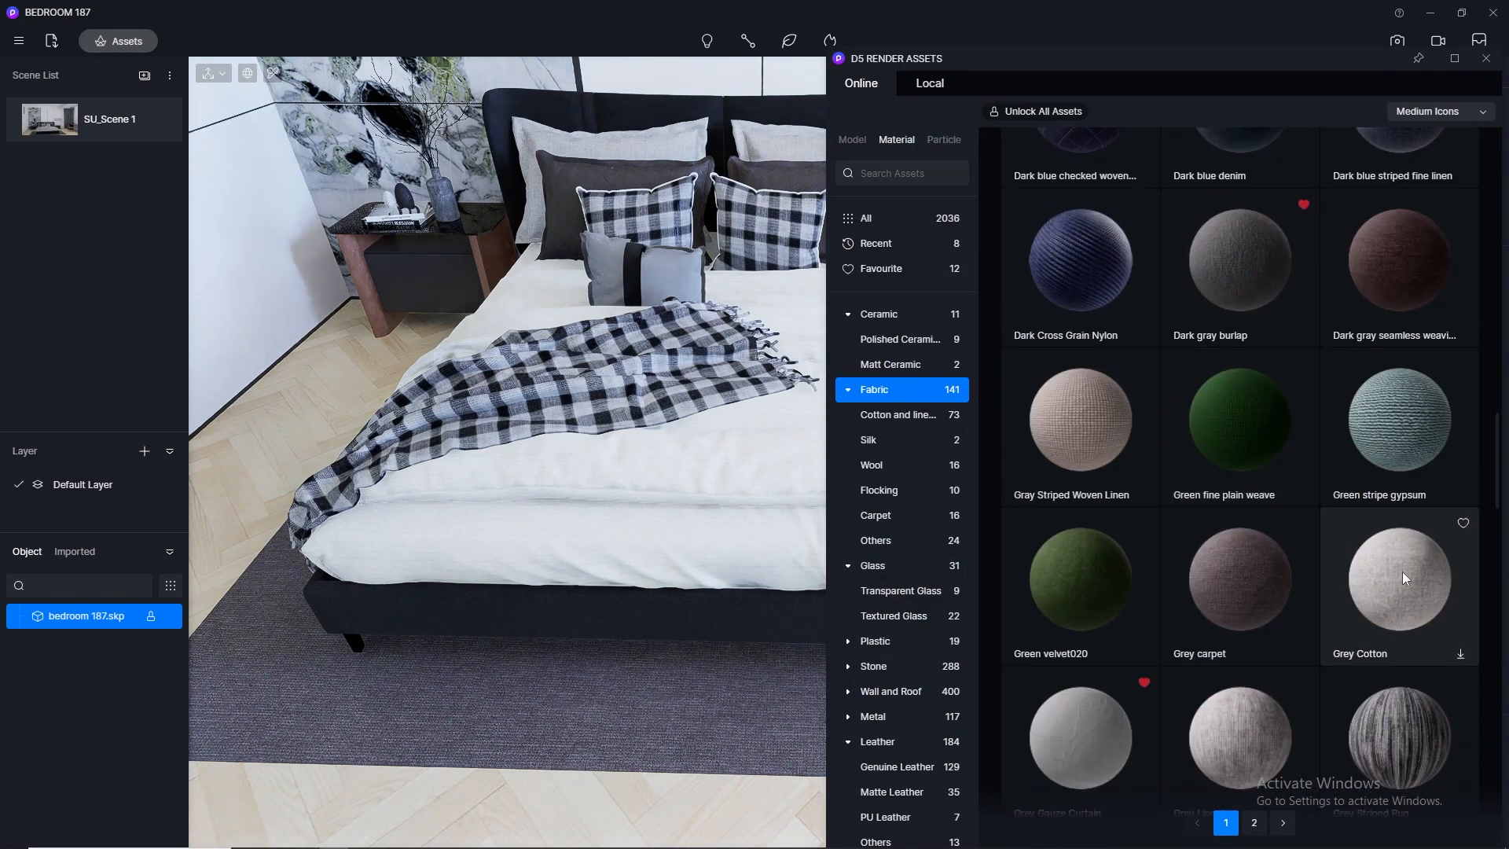
{"action": "scroll", "coordinate": [1402, 572], "scroll_direction": "down", "scroll_amount": 1}
{"action": "left_click_drag", "start_coordinate": [1250, 714], "coordinate": [658, 135]}
{"action": "left_click", "coordinate": [1485, 59]}
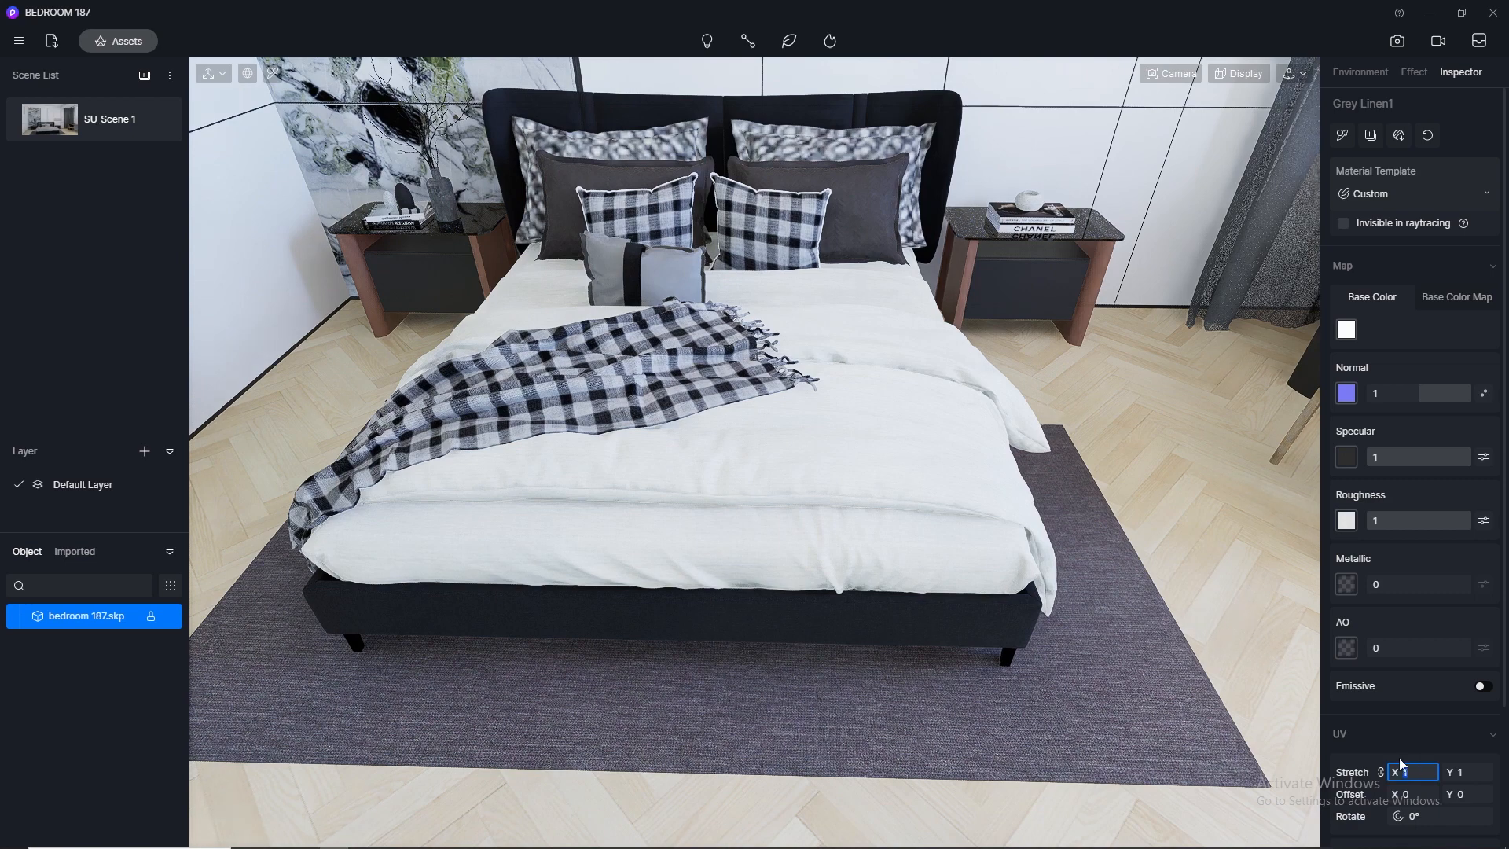
Set the UV stretch of the back pillows' Grey Linen1 material to 80 for X and Y
{"action": "key", "text": "Return"}
{"action": "key", "text": "i"}
{"action": "scroll", "coordinate": [956, 150], "scroll_direction": "up", "scroll_amount": 5}
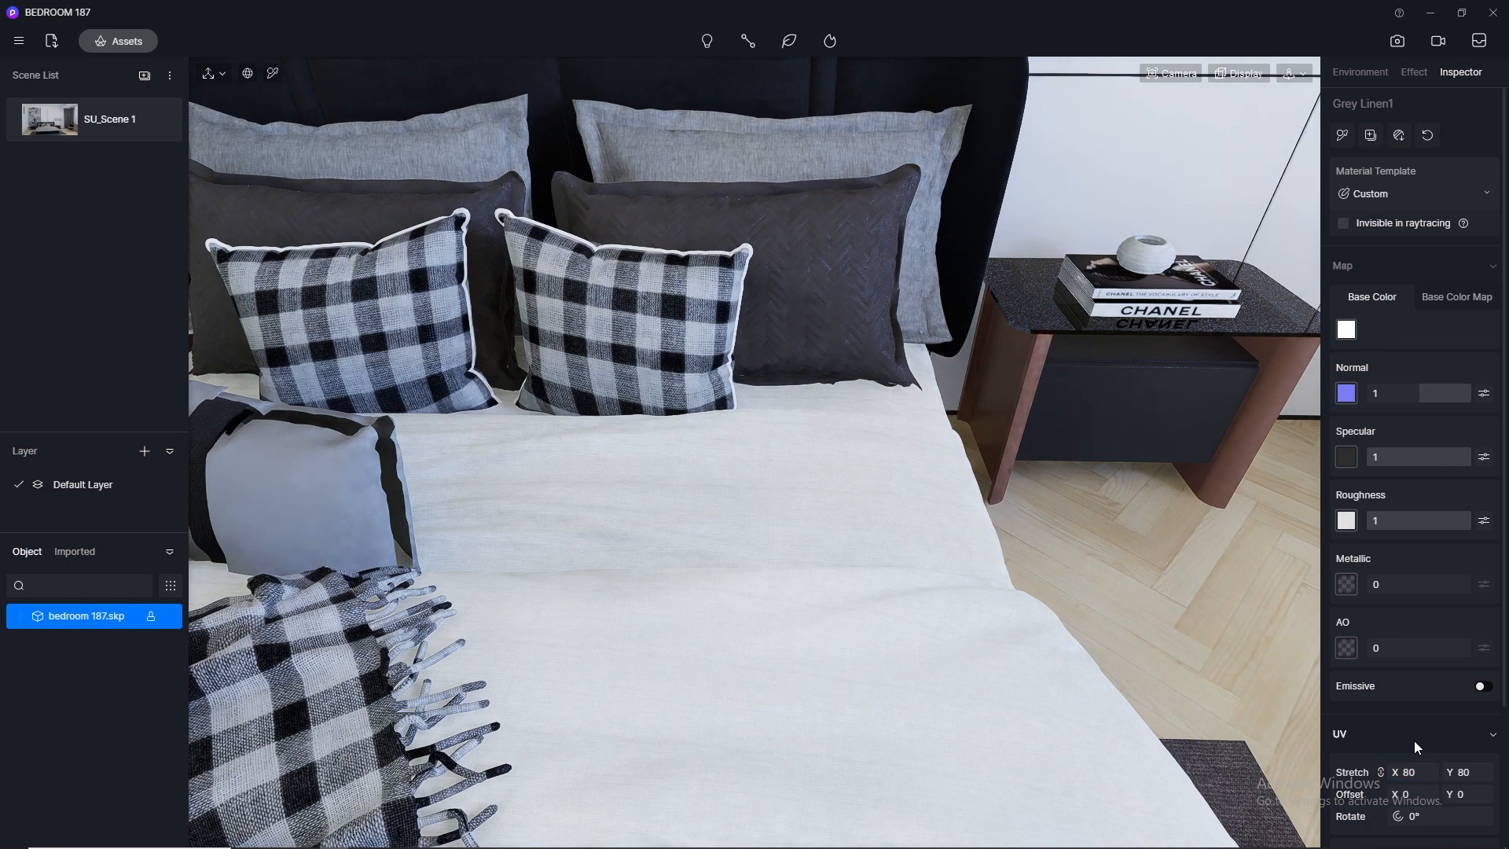
Apply Dark gray burlap from the asset library to the two dark pillows and set its UV stretch to 50 for X and Y
{"action": "left_click", "coordinate": [129, 46]}
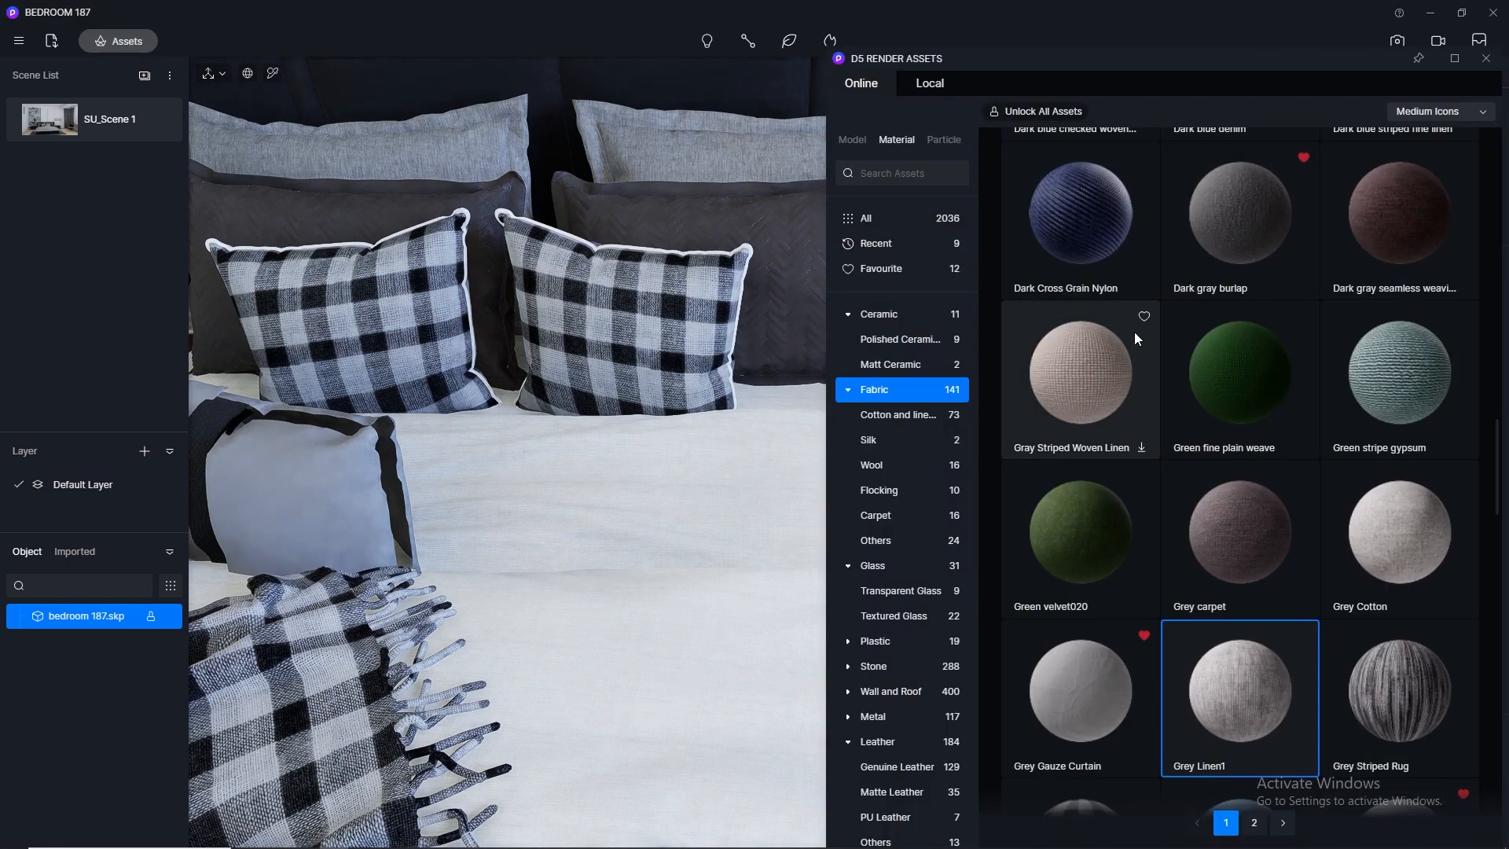
{"action": "mouse_move", "coordinate": [1226, 236]}
{"action": "left_mouse_down"}
{"action": "mouse_move", "coordinate": [1215, 253]}
{"action": "mouse_move", "coordinate": [782, 235]}
{"action": "left_mouse_up"}
{"action": "left_click", "coordinate": [1486, 59]}
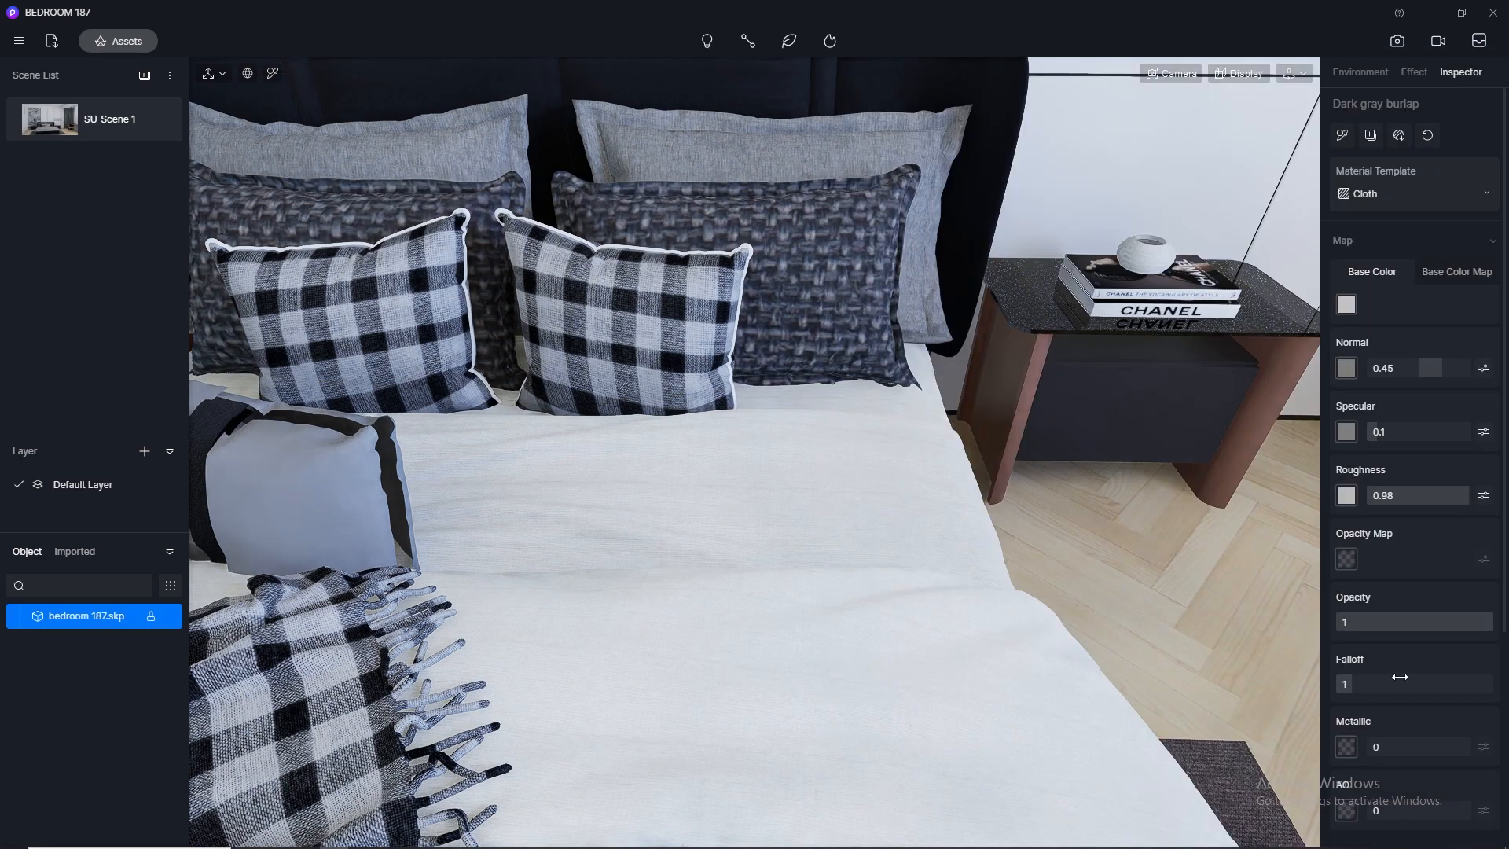
{"action": "key", "text": "Return"}
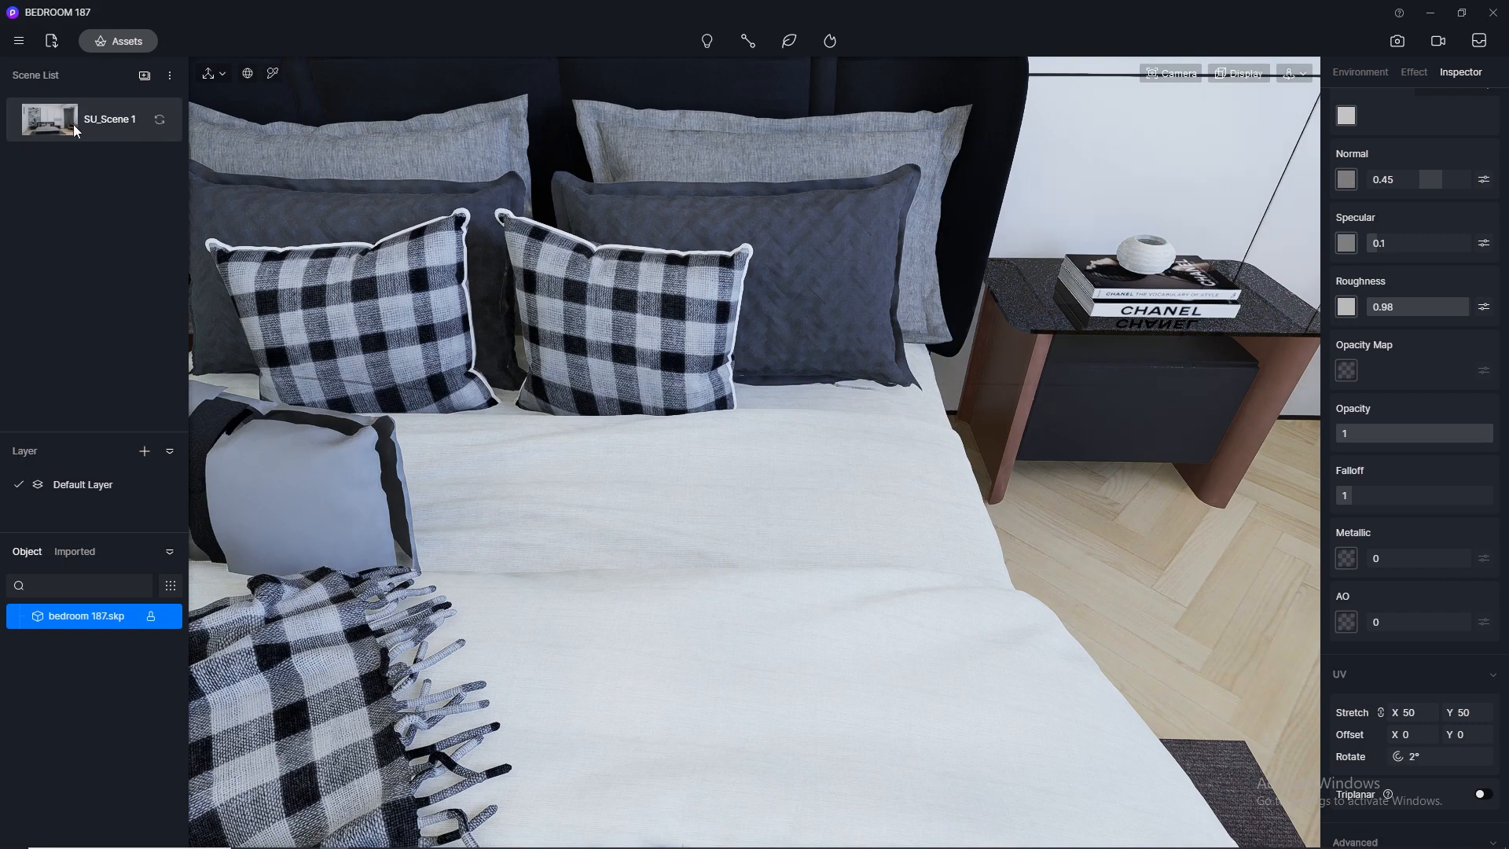
Apply Grey Linen1 to the small front cushion's sides and Dark gray burlap to its black middle band
{"action": "left_click", "coordinate": [50, 120]}
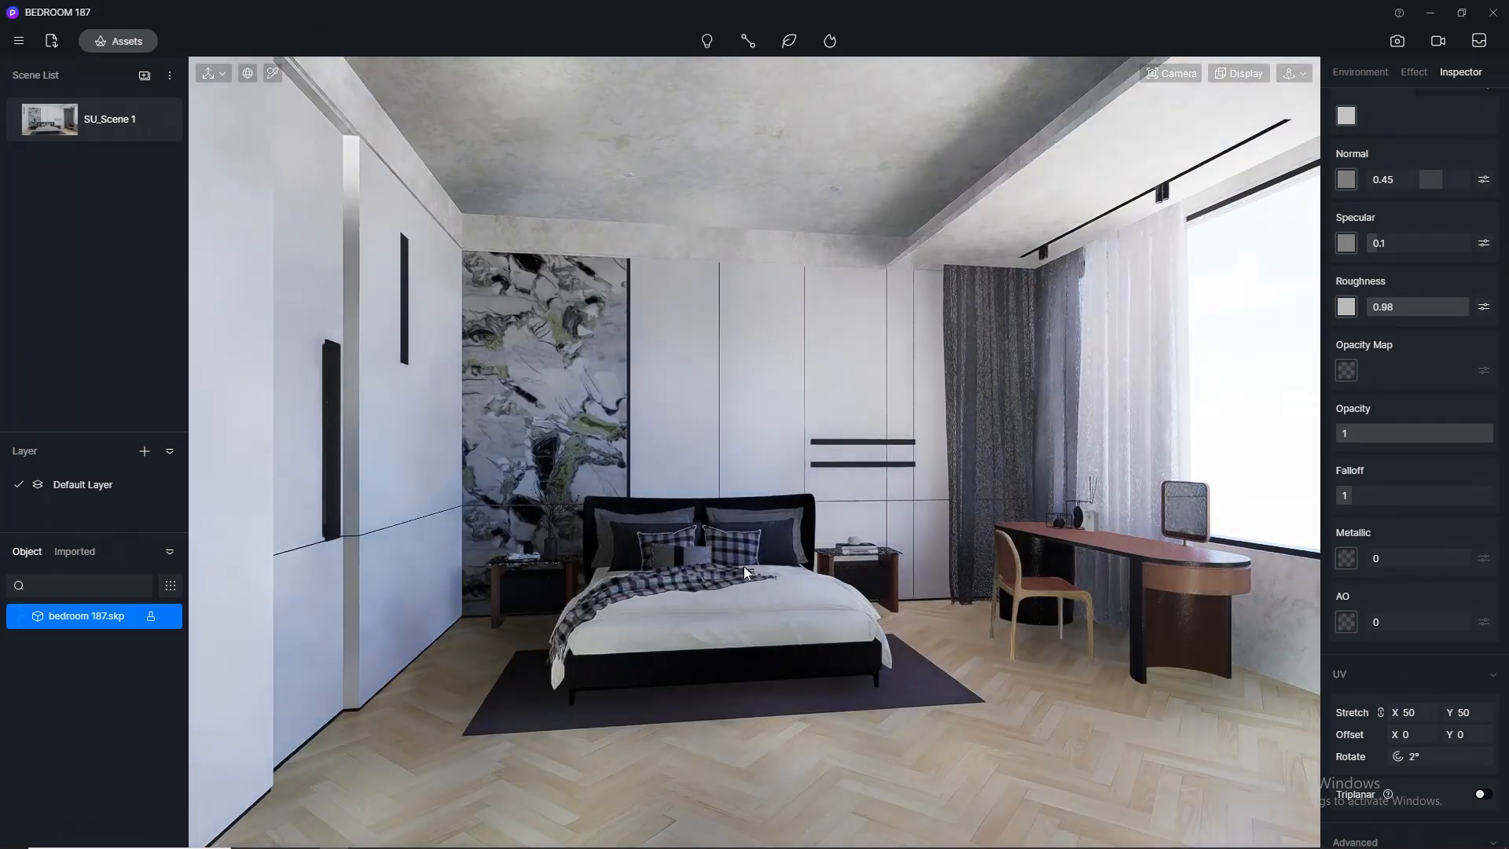
{"action": "scroll", "coordinate": [743, 566], "scroll_direction": "up", "scroll_amount": 5}
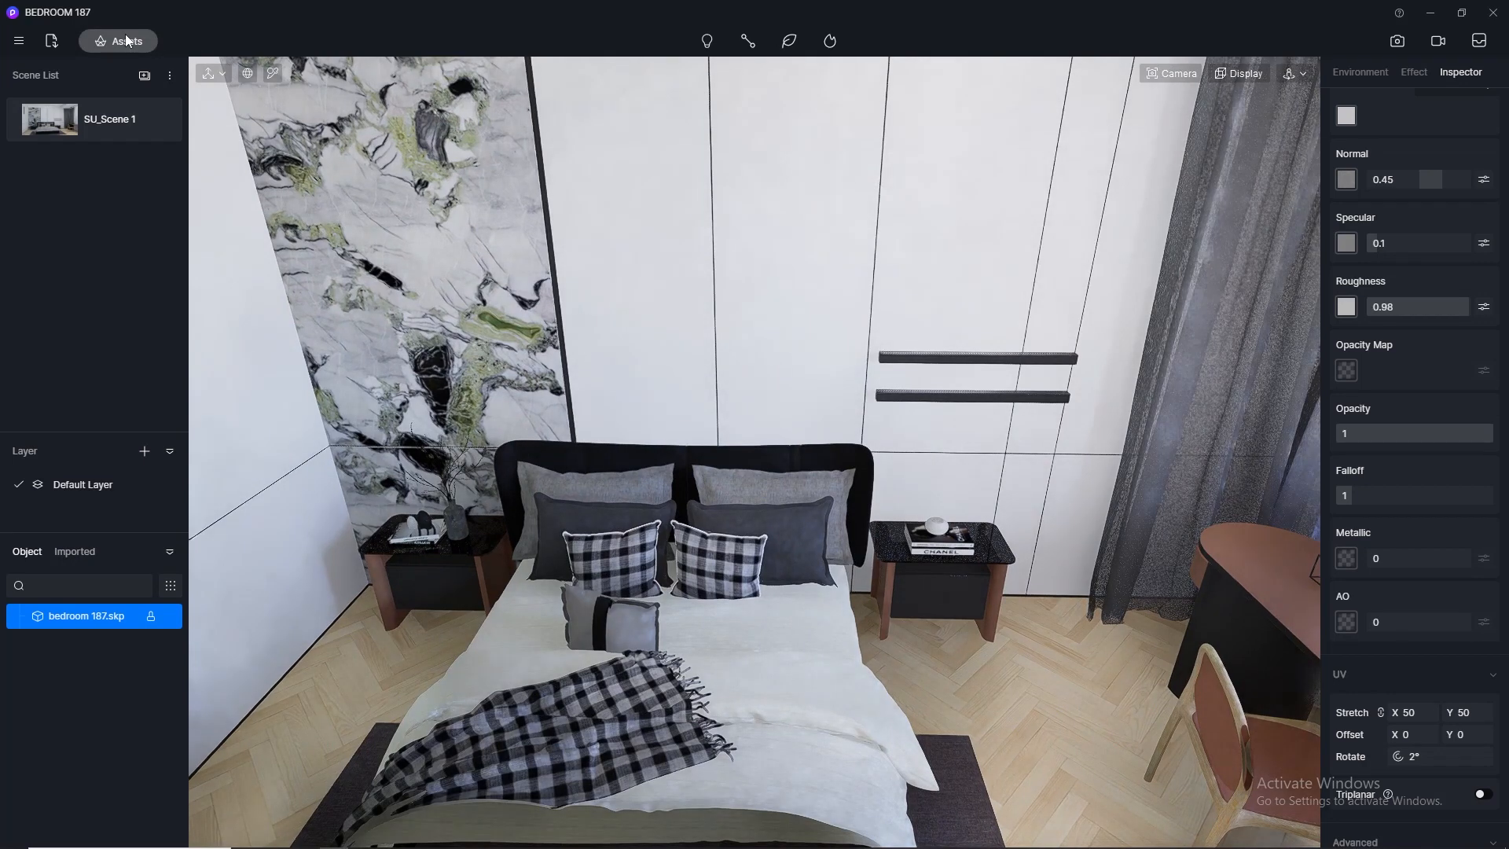
{"action": "left_click", "coordinate": [118, 41]}
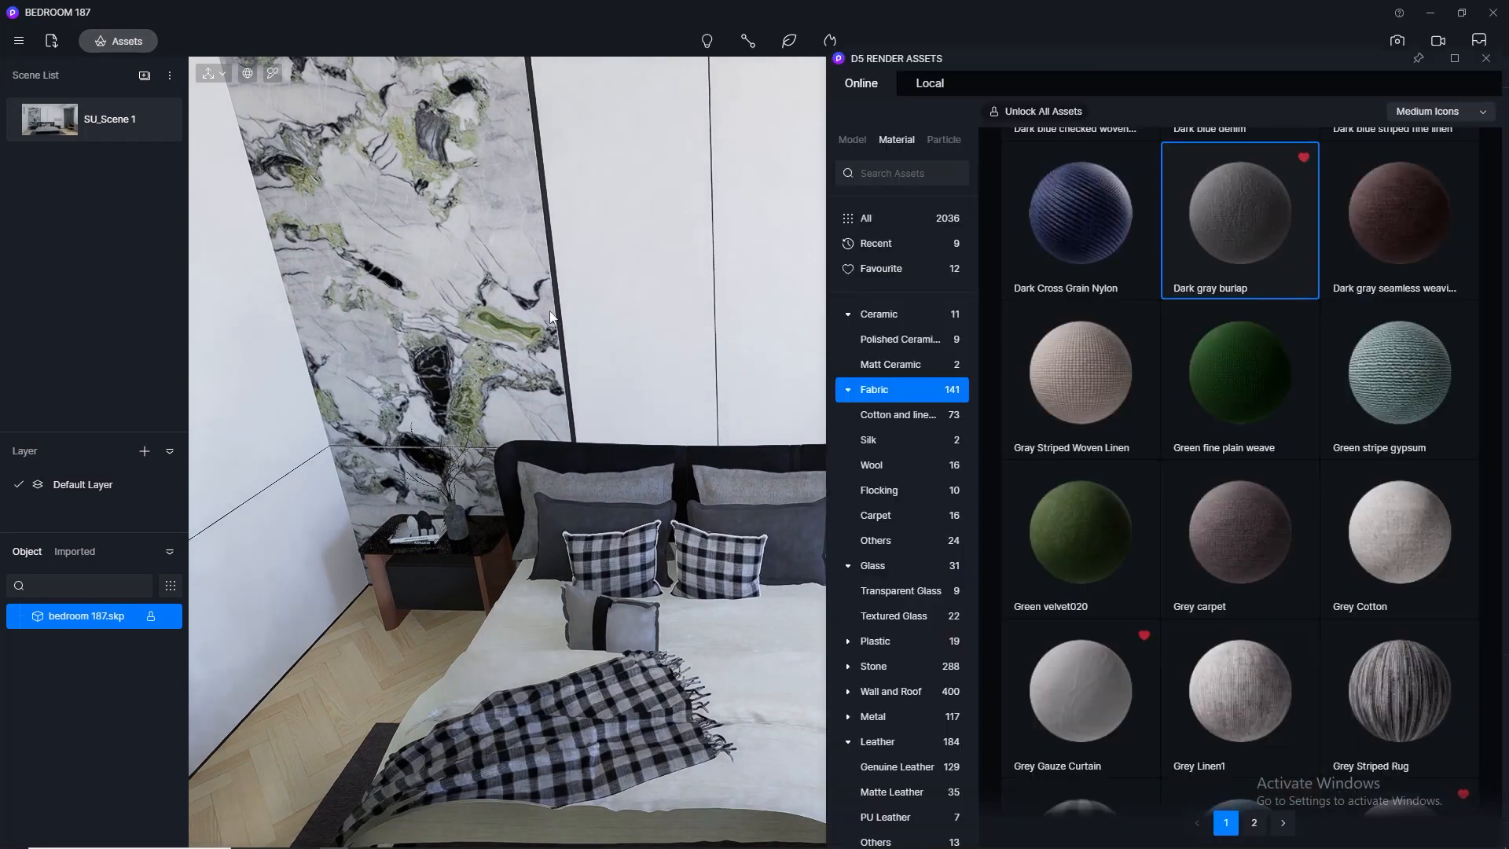
{"action": "left_click_drag", "start_coordinate": [1251, 691], "coordinate": [756, 601]}
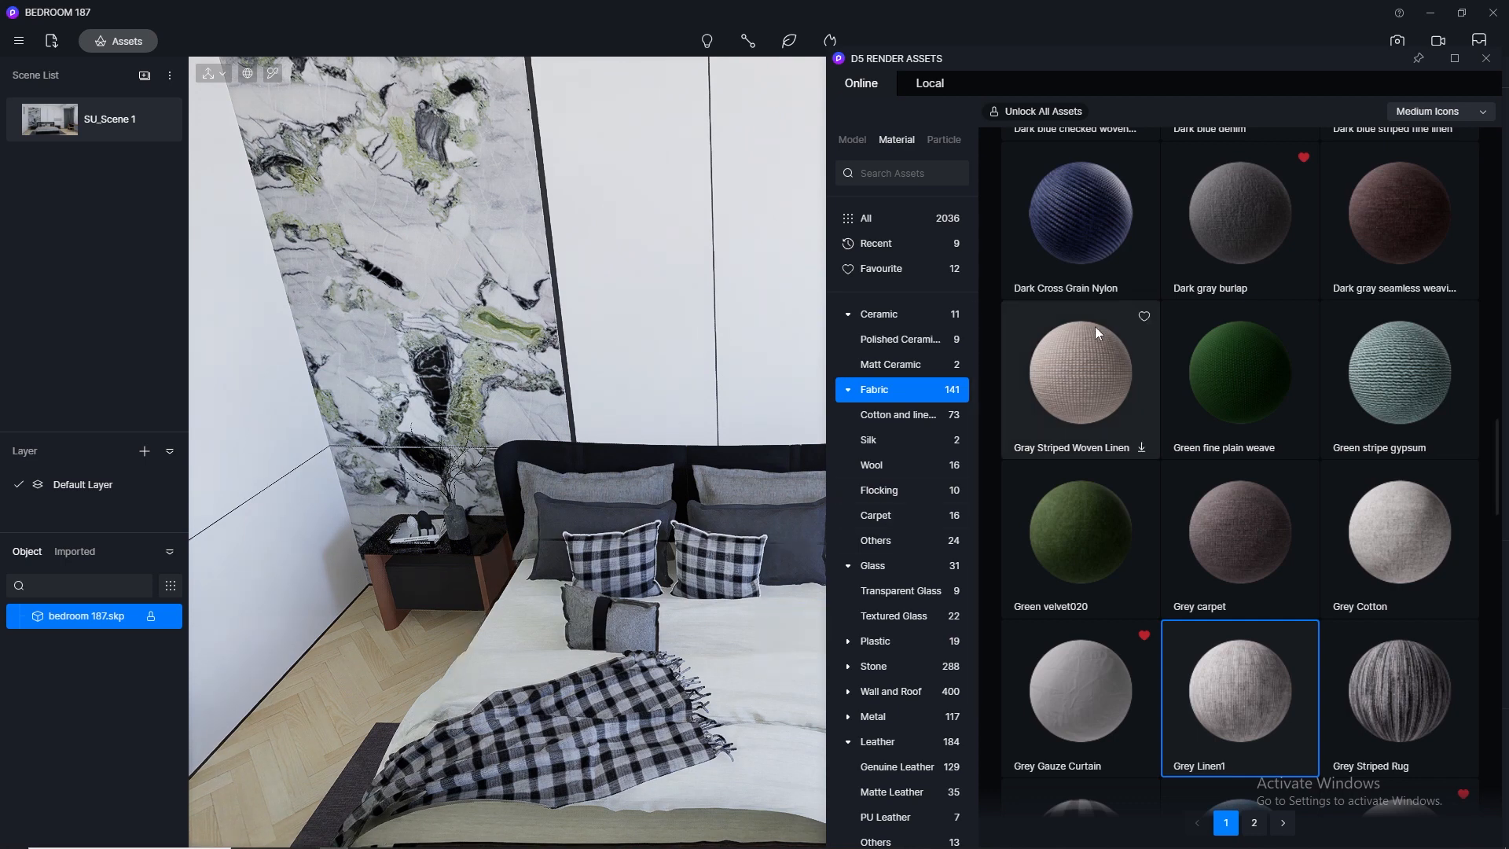
{"action": "left_click_drag", "start_coordinate": [1240, 220], "coordinate": [667, 324]}
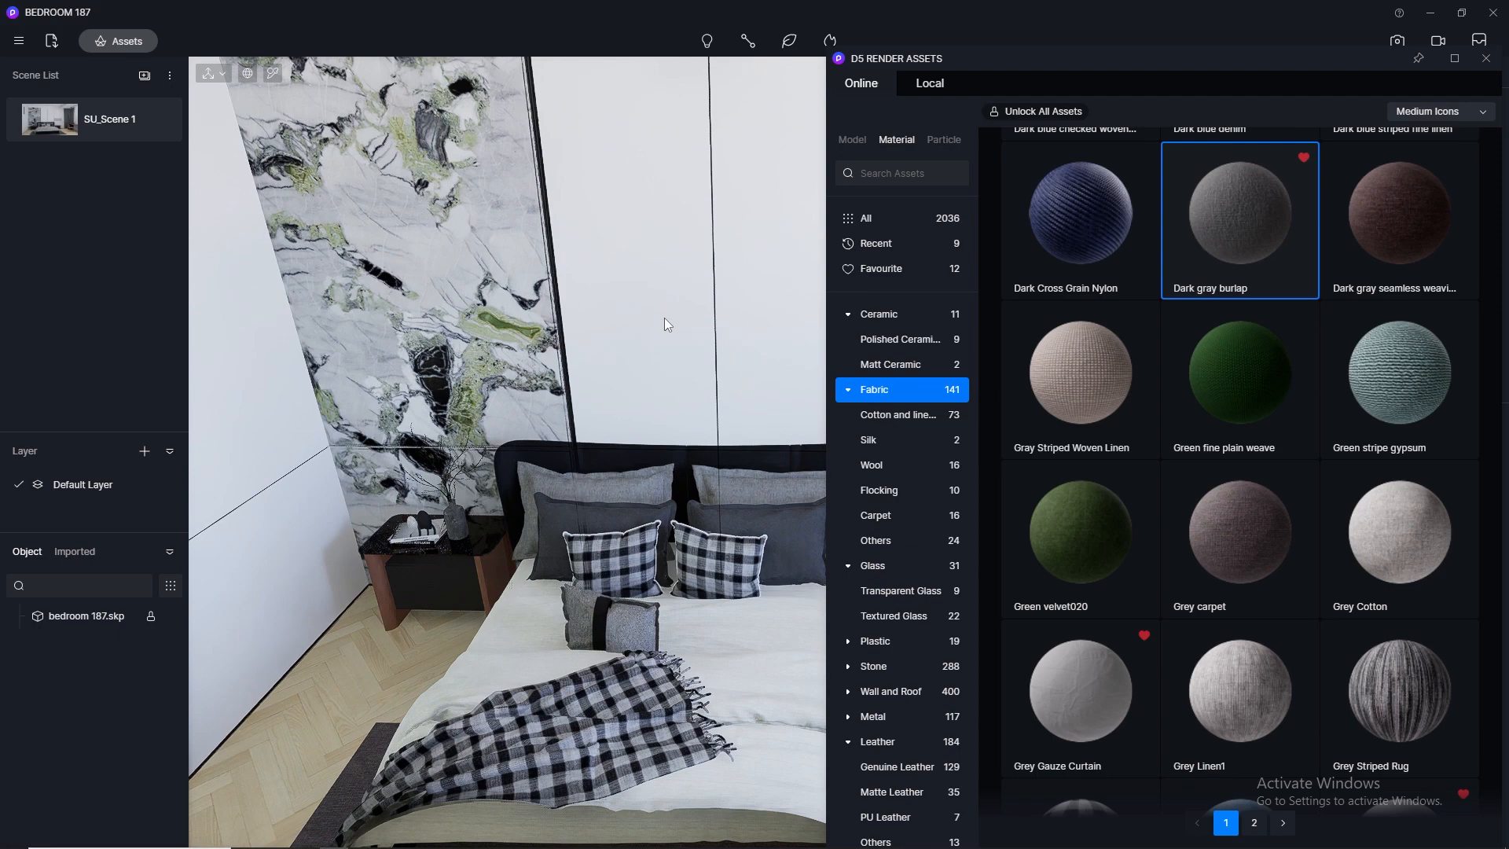
Return to the SU_Scene 1 view, move the asset library clear of the desk area and browse the Wood category
{"action": "left_click", "coordinate": [31, 122]}
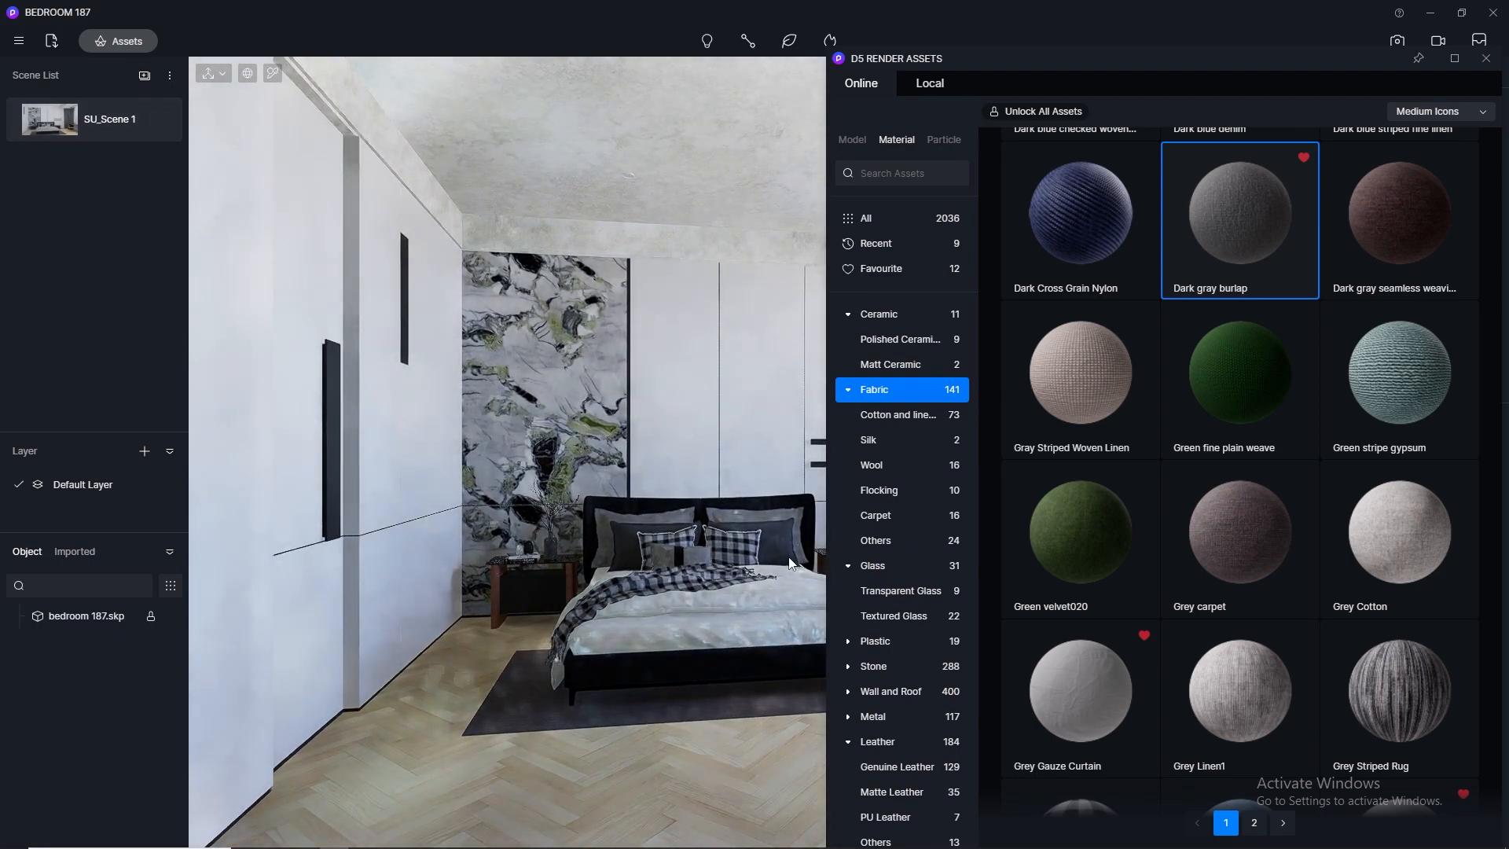
{"action": "left_click_drag", "start_coordinate": [1173, 59], "coordinate": [579, 66]}
{"action": "scroll", "coordinate": [290, 758], "scroll_direction": "down", "scroll_amount": 5}
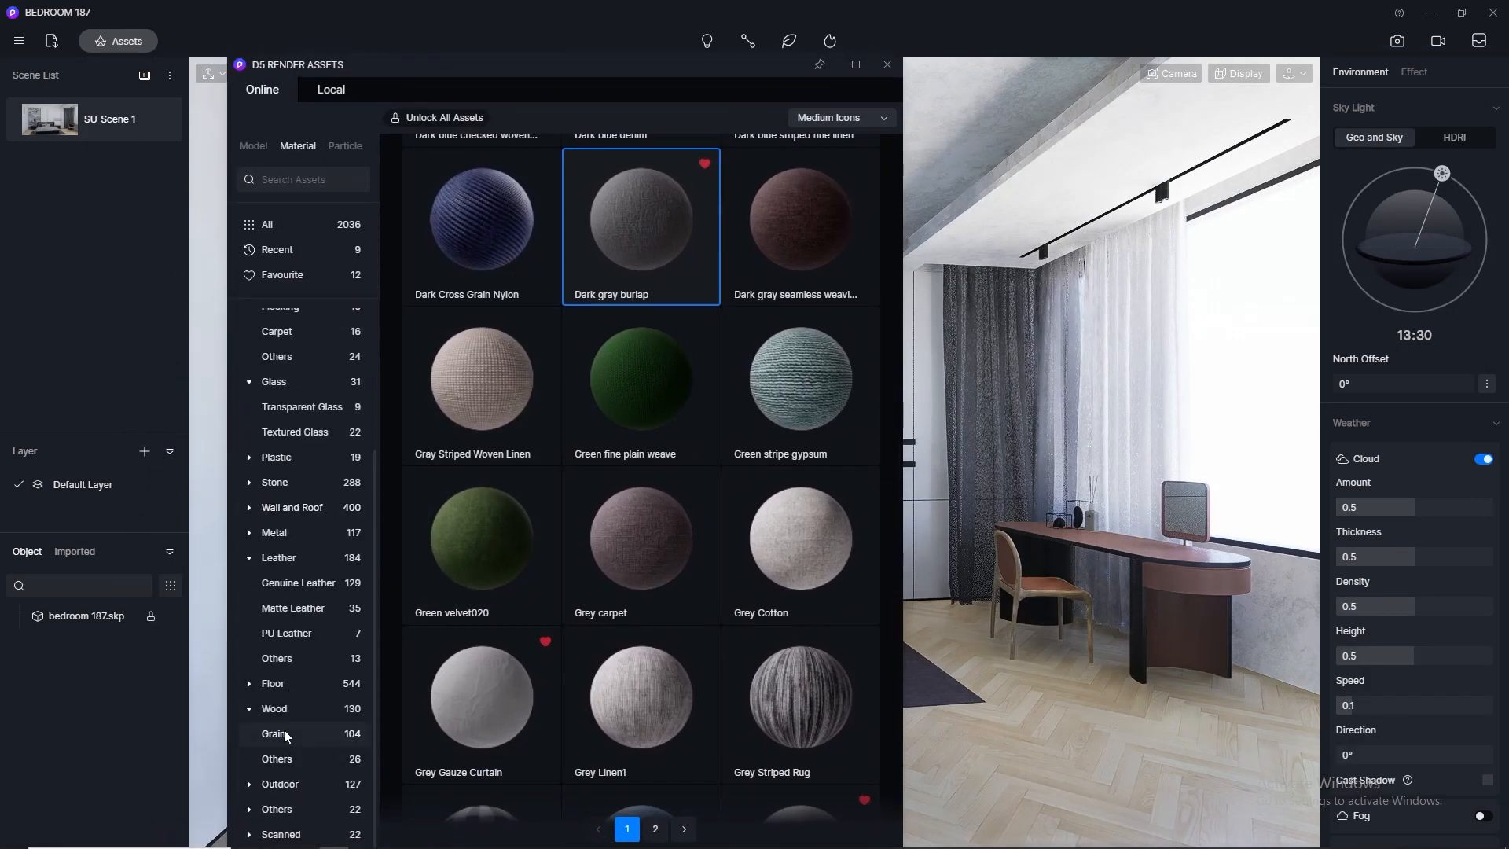
{"action": "left_click", "coordinate": [285, 715]}
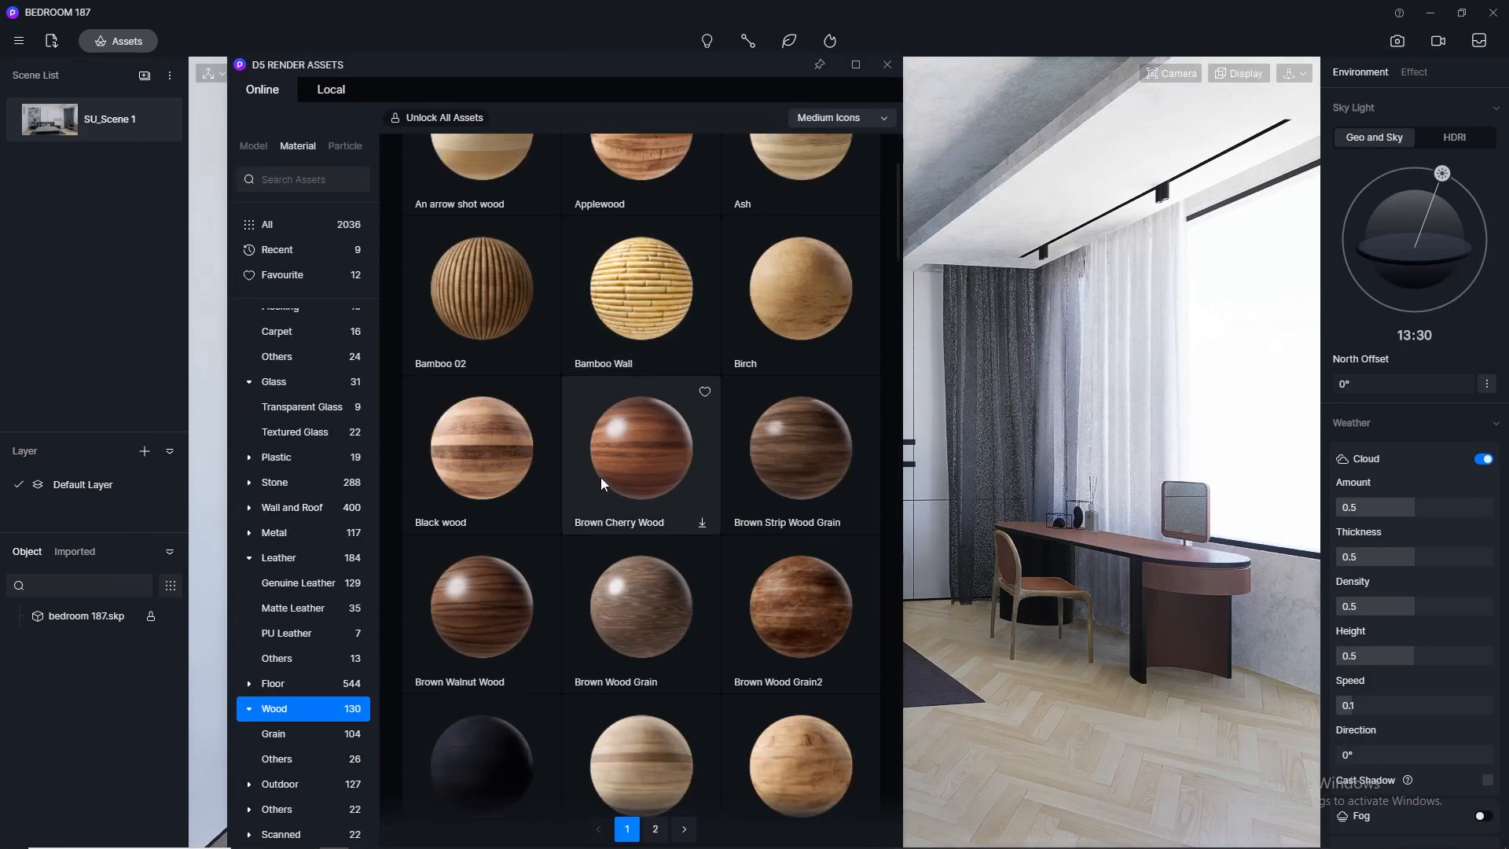
{"action": "scroll", "coordinate": [600, 478], "scroll_direction": "down", "scroll_amount": 2}
{"action": "scroll", "coordinate": [1077, 583], "scroll_direction": "up", "scroll_amount": 3}
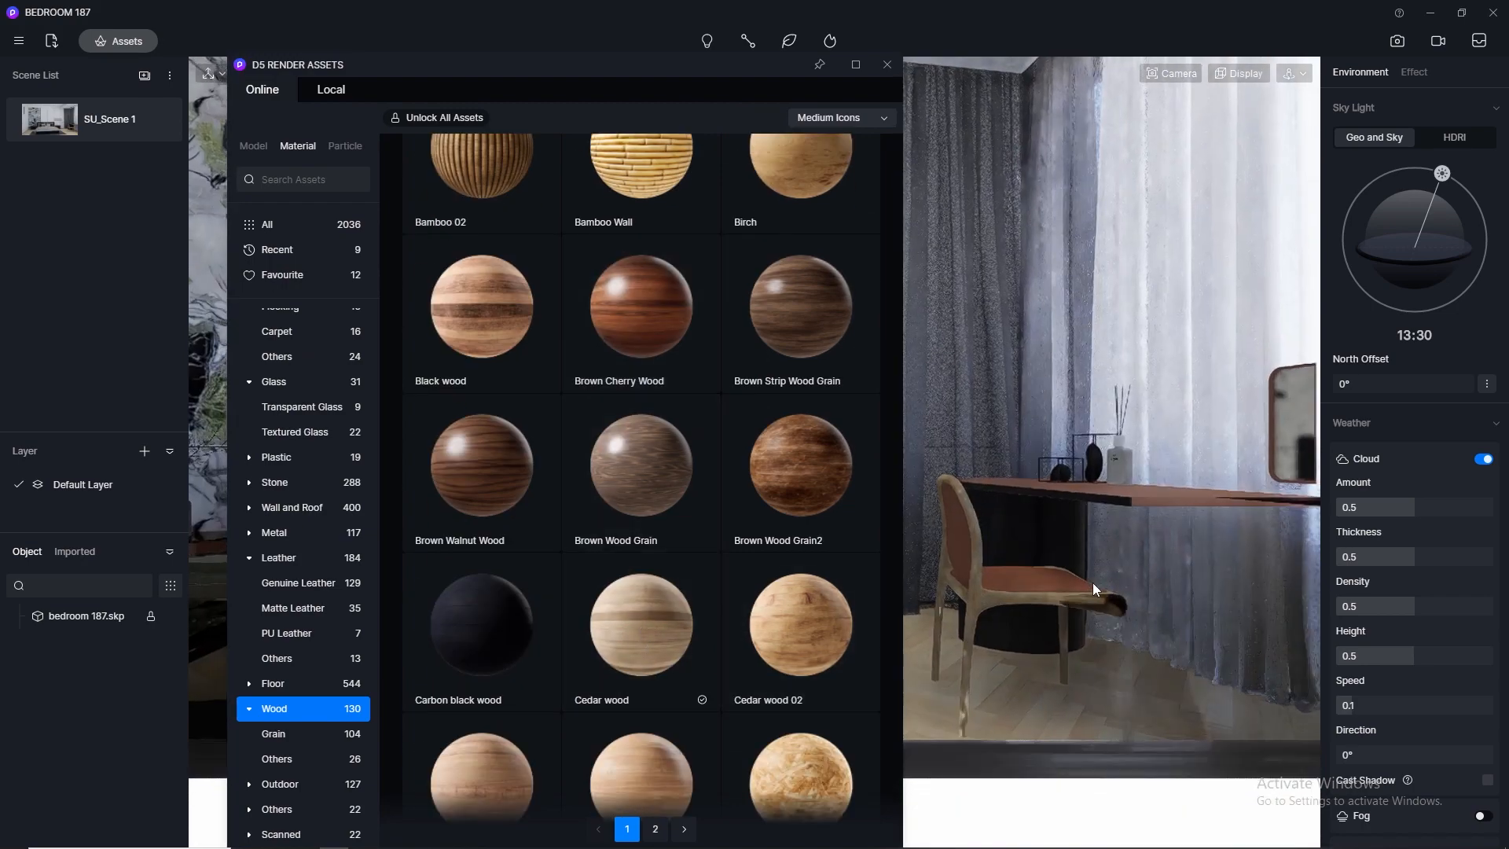
Apply Cedar wood from the Wood category to the desk chair's wooden frame
{"action": "scroll", "coordinate": [1092, 583], "scroll_direction": "up", "scroll_amount": 3}
{"action": "left_click", "coordinate": [1169, 74]}
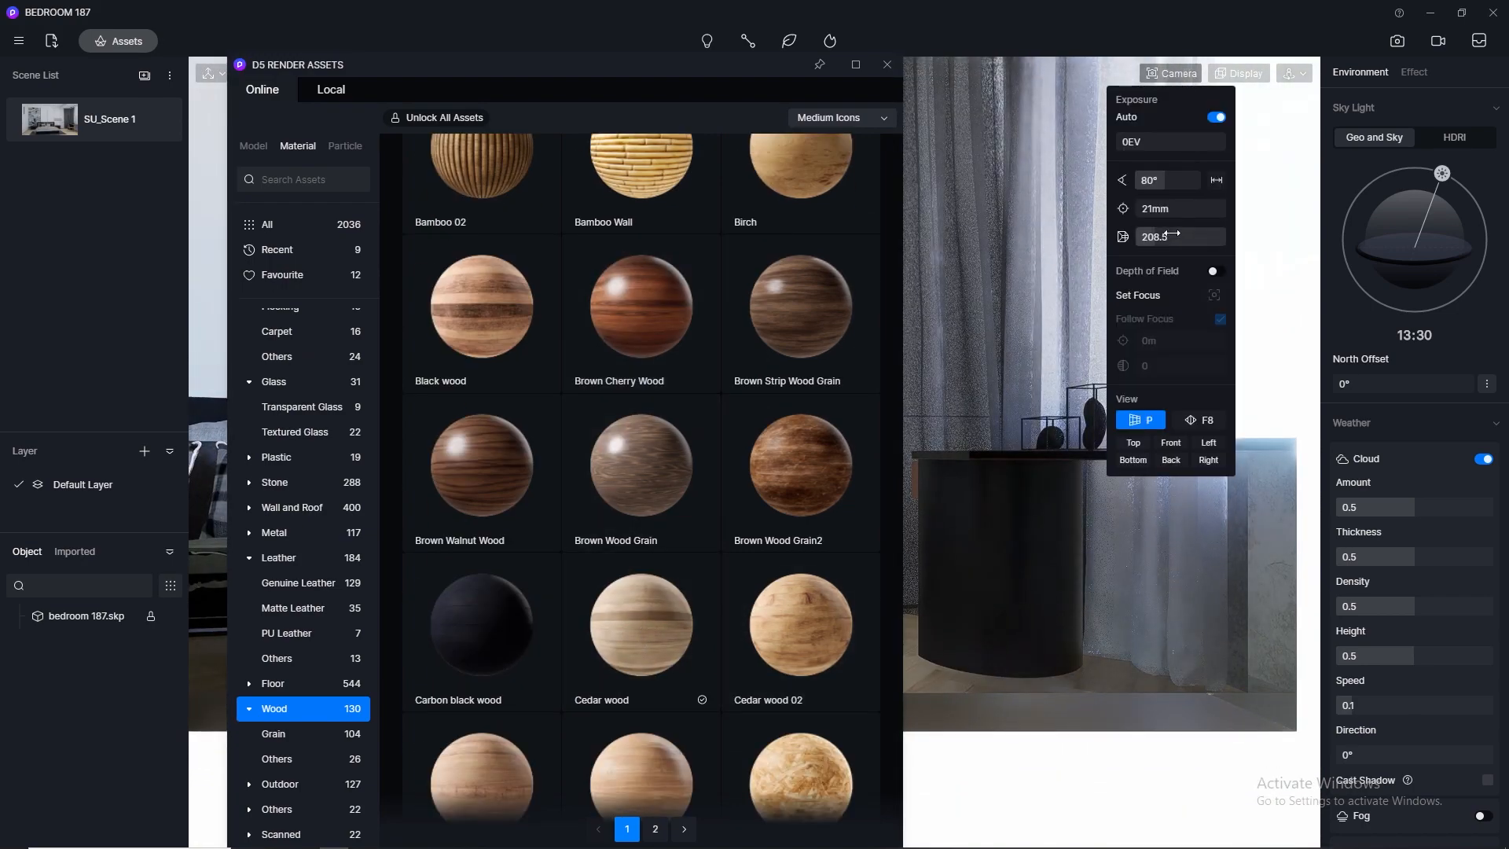
{"action": "scroll", "coordinate": [974, 269], "scroll_direction": "down", "scroll_amount": 3}
{"action": "left_click", "coordinate": [627, 632]}
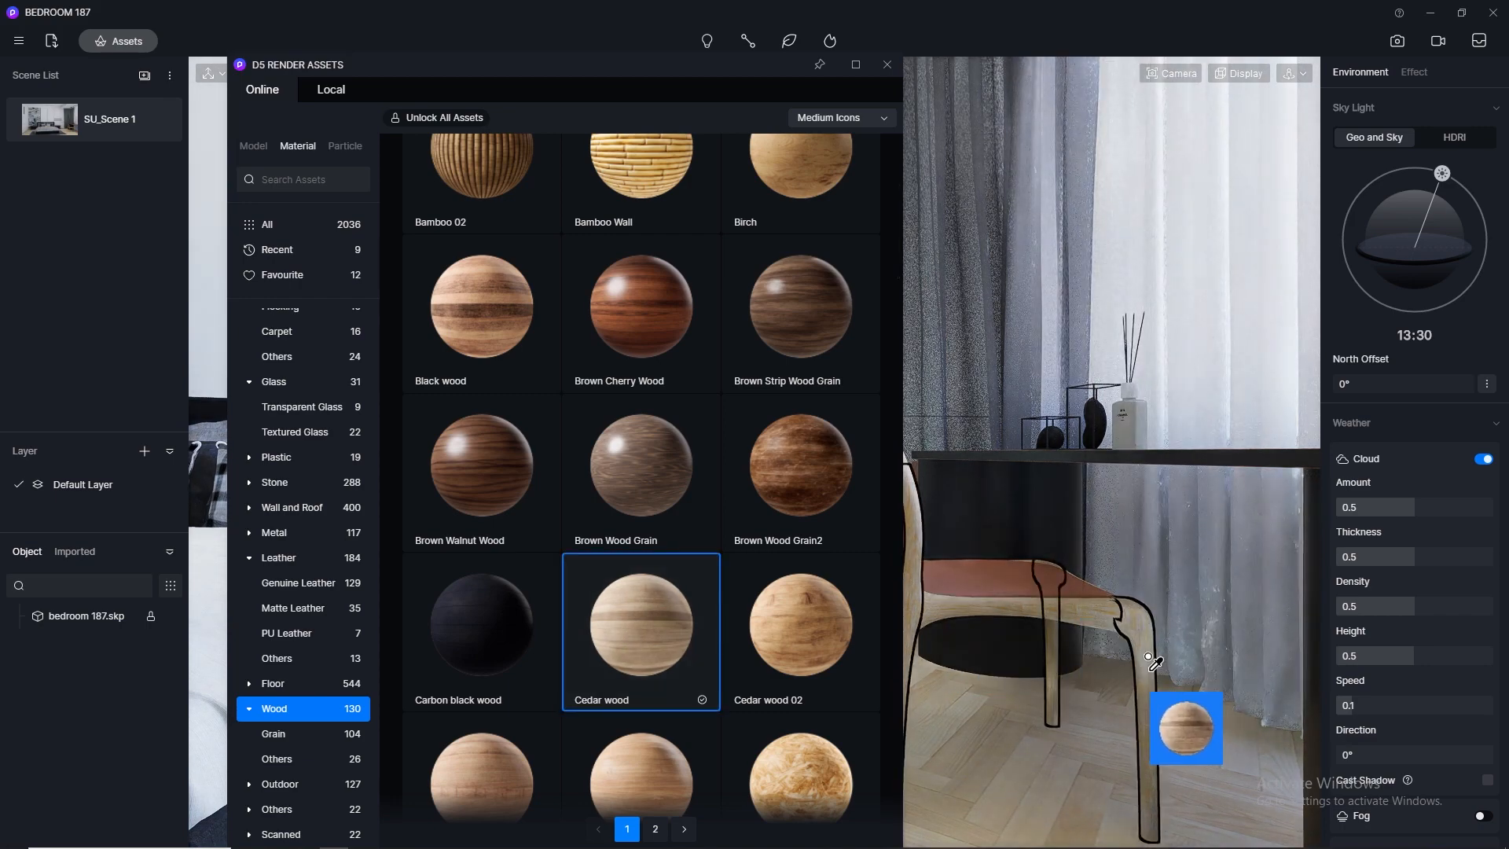
{"action": "right_click_drag", "start_coordinate": [1148, 657], "coordinate": [1002, 627]}
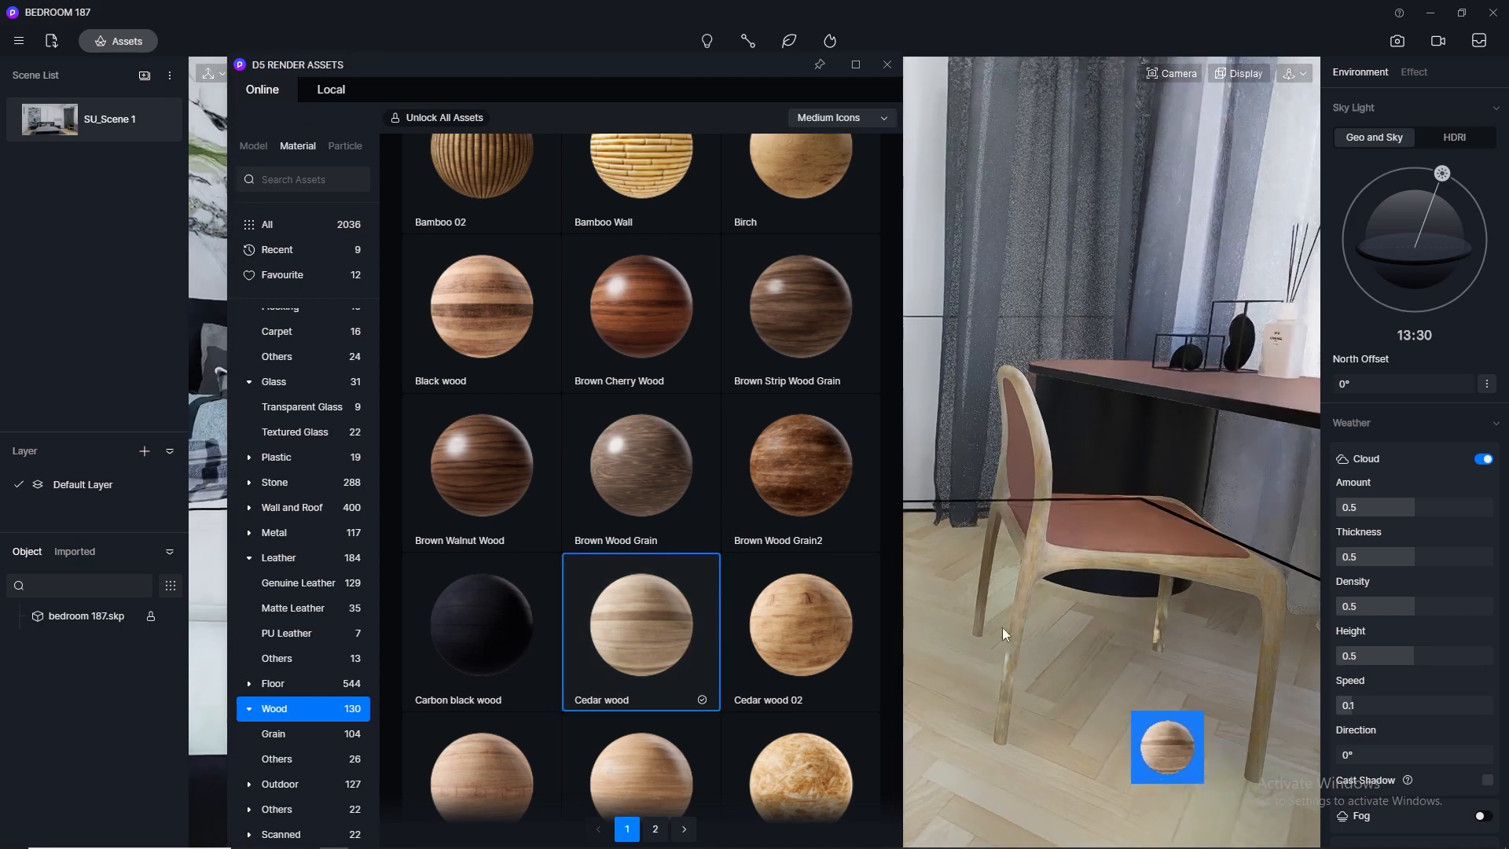
{"action": "left_click", "coordinate": [1028, 574]}
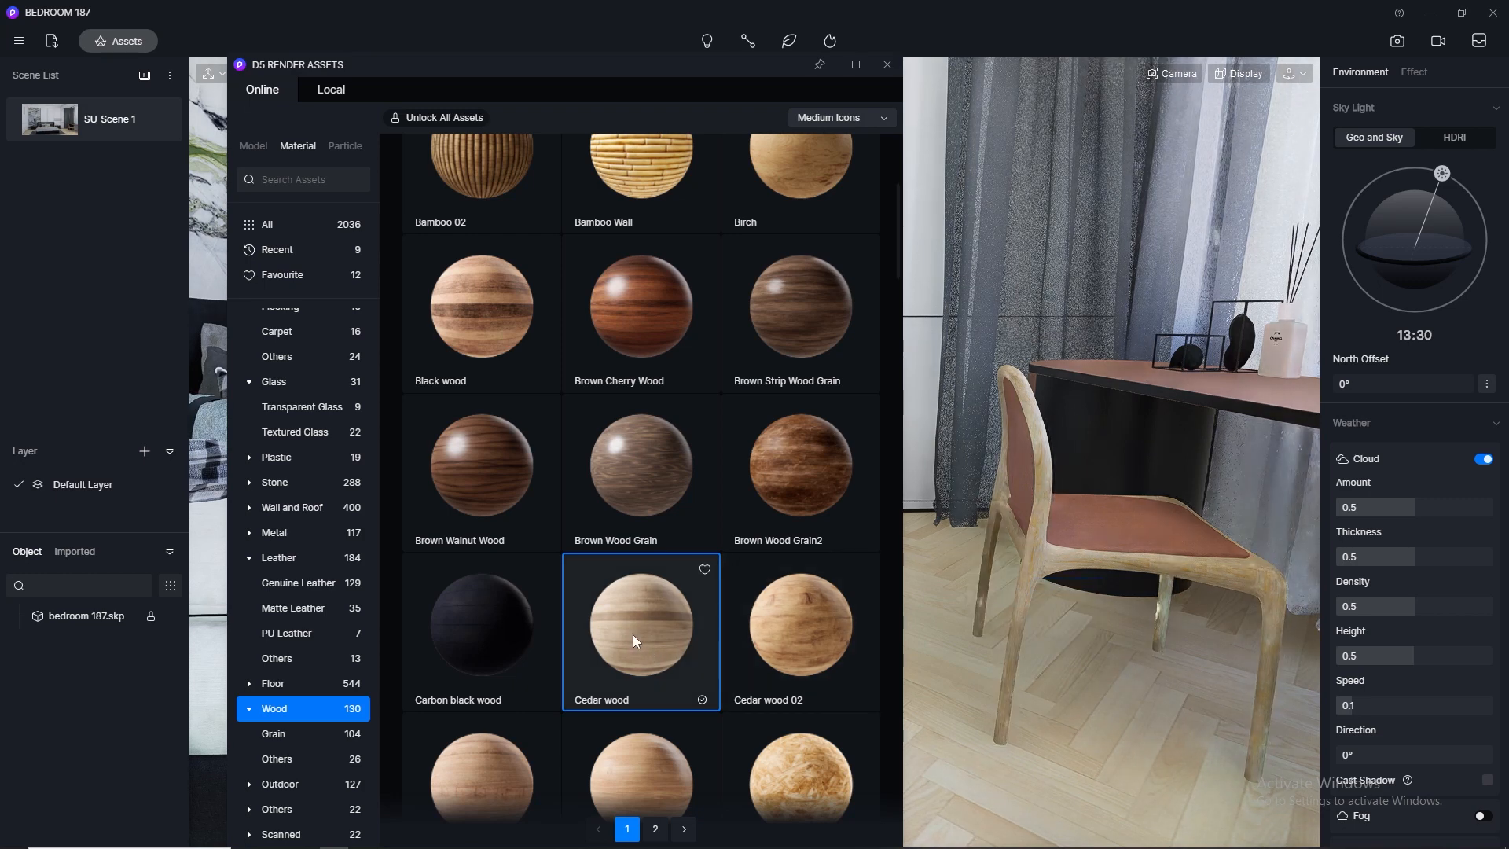
{"action": "left_click_drag", "start_coordinate": [636, 640], "coordinate": [1034, 591]}
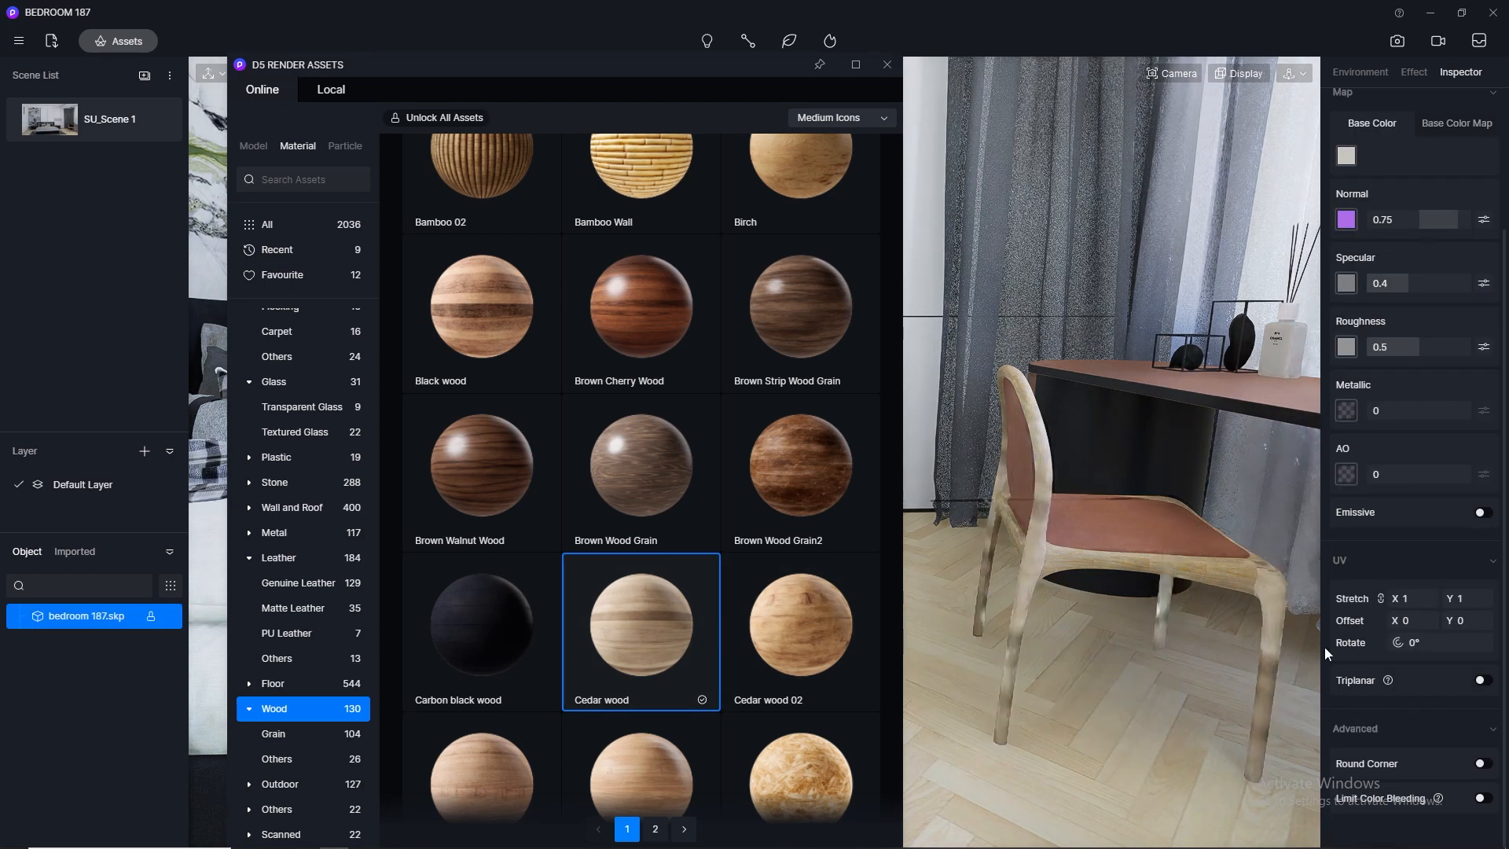
Try a UV stretch of 50 on the chair frame's Cedar wood, and restore it to 1
{"action": "type", "text": "50"}
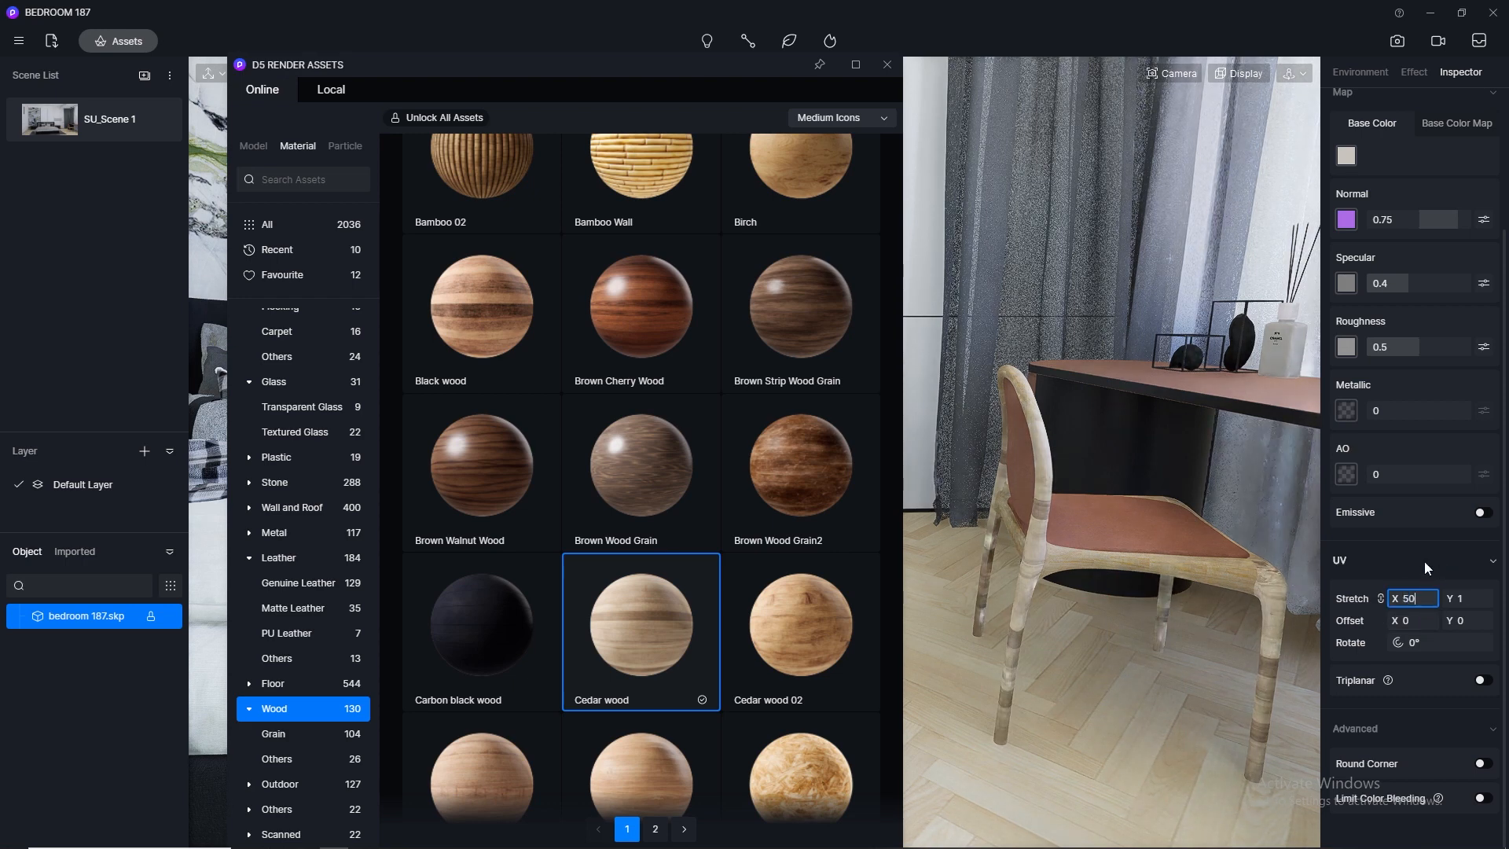
{"action": "key", "text": "Return"}
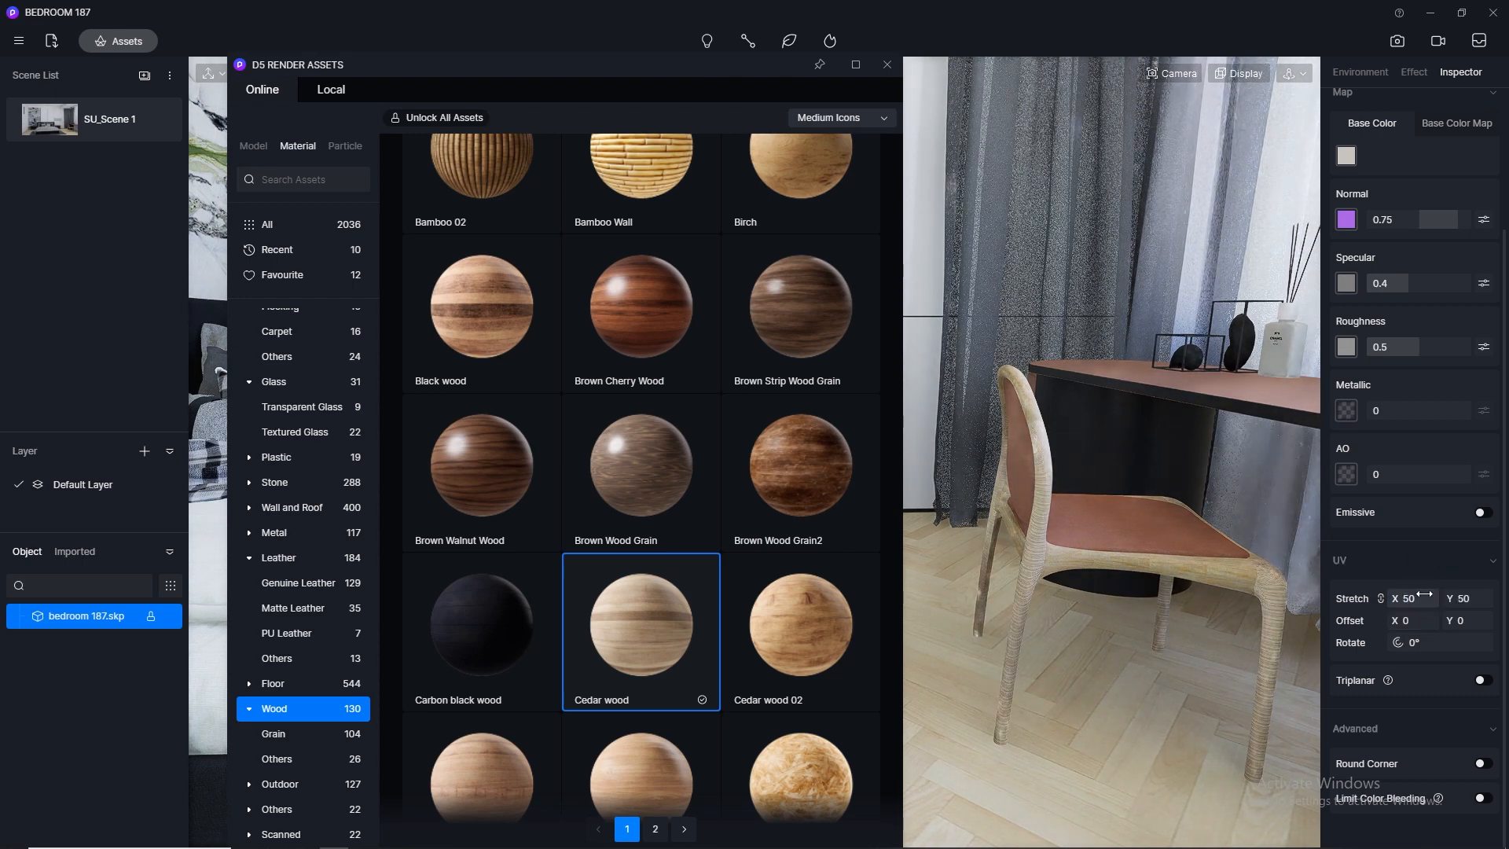
{"action": "left_click", "coordinate": [1425, 597]}
{"action": "type", "text": "1"}
{"action": "key", "text": "Return"}
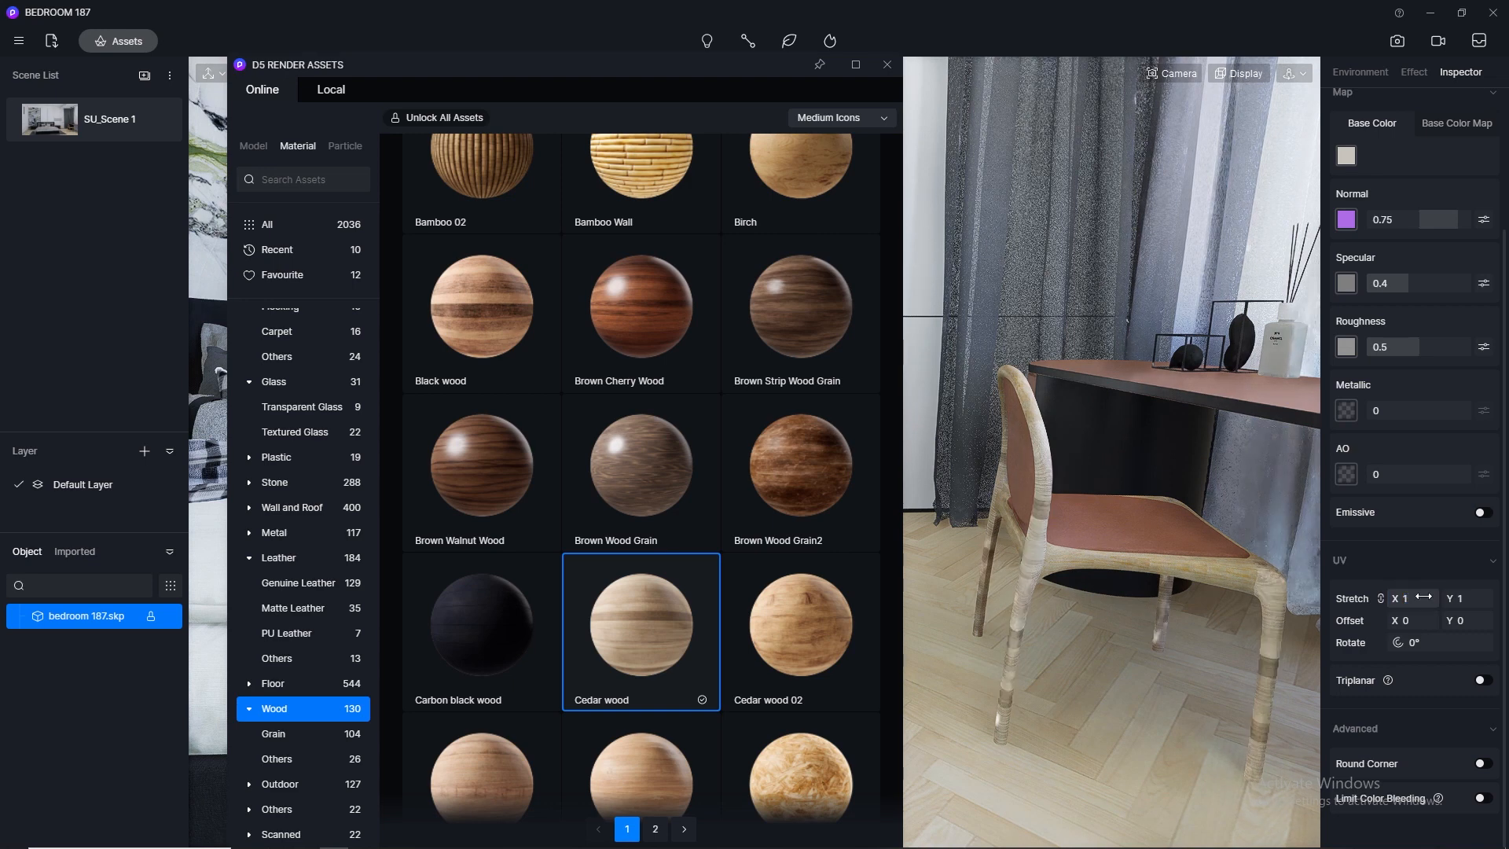
Set the UV rotation of the chair frame's Cedar wood to 90°
{"action": "left_click", "coordinate": [1430, 645]}
{"action": "type", "text": "90"}
{"action": "key", "text": "Return"}
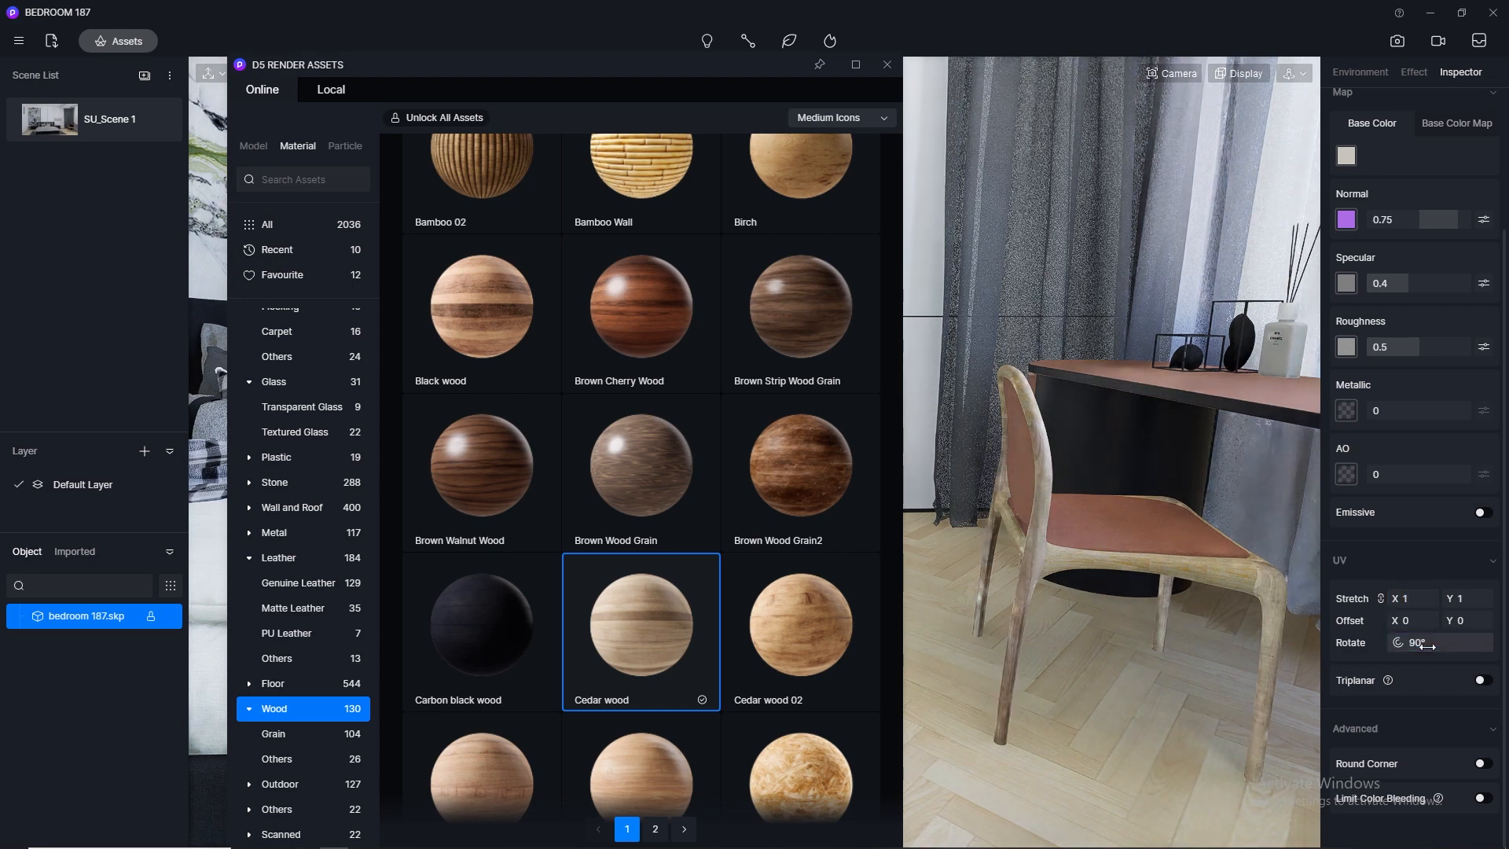
Apply Cedar wood to the remaining wooden parts of the desk chair, including the seat frame
{"action": "left_click_drag", "start_coordinate": [642, 624], "coordinate": [1003, 597]}
{"action": "left_click_drag", "start_coordinate": [650, 634], "coordinate": [1022, 574]}
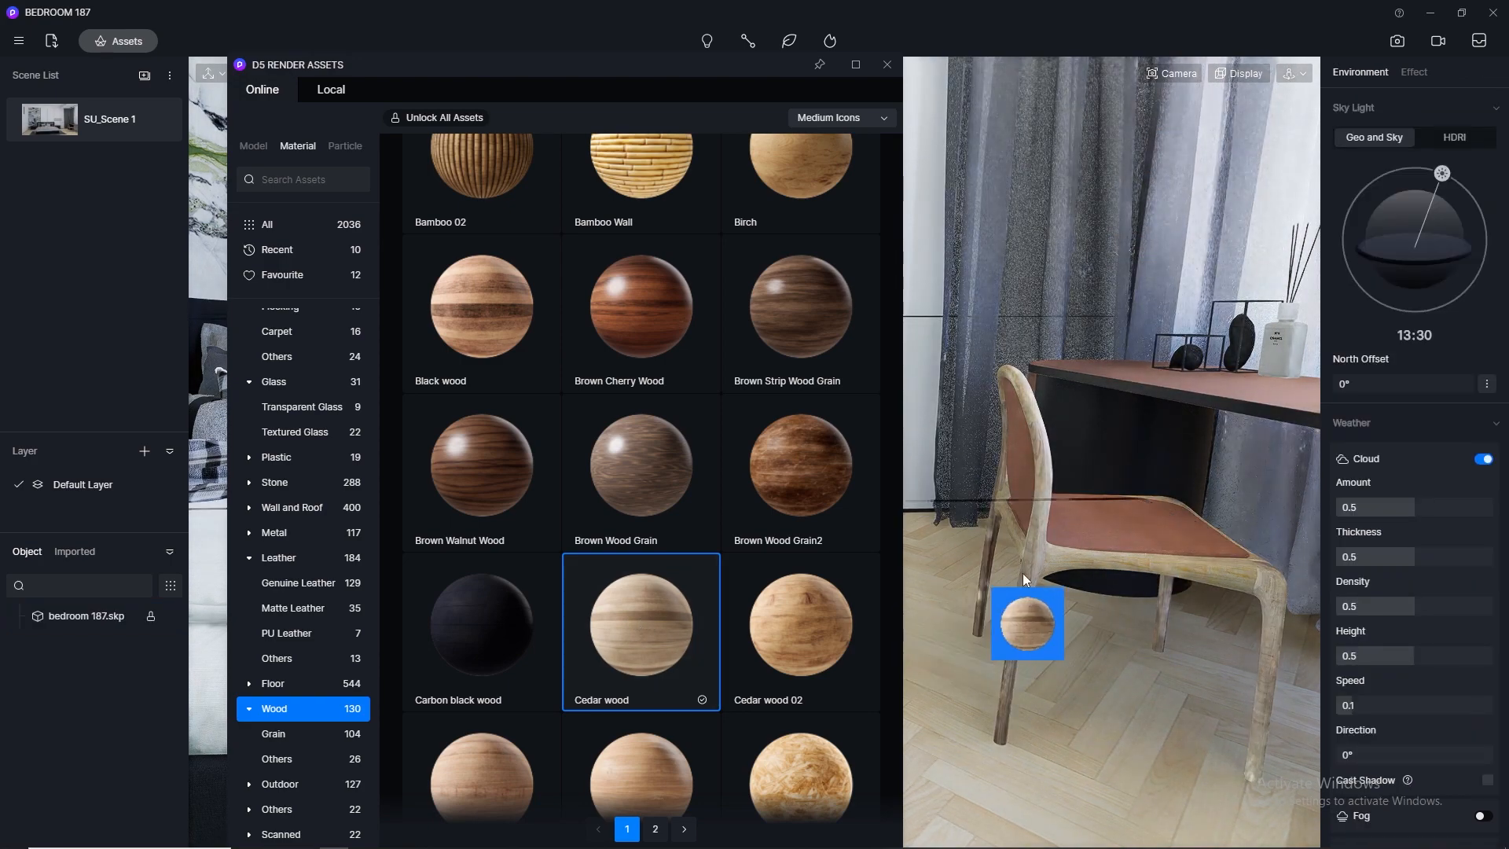
{"action": "left_click", "coordinate": [1072, 555]}
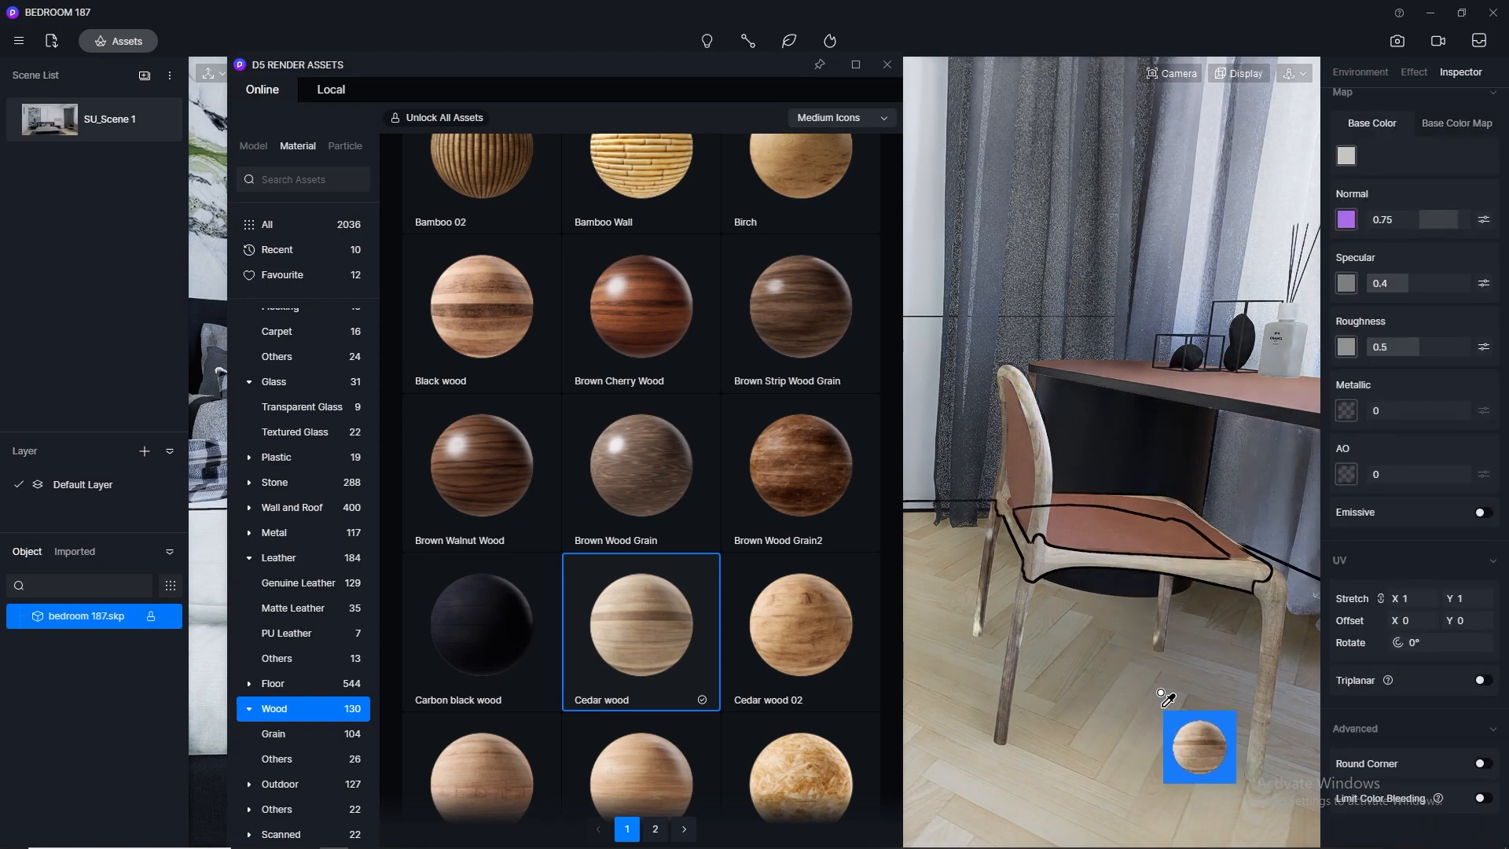
{"action": "left_click_drag", "start_coordinate": [1166, 698], "coordinate": [1165, 698]}
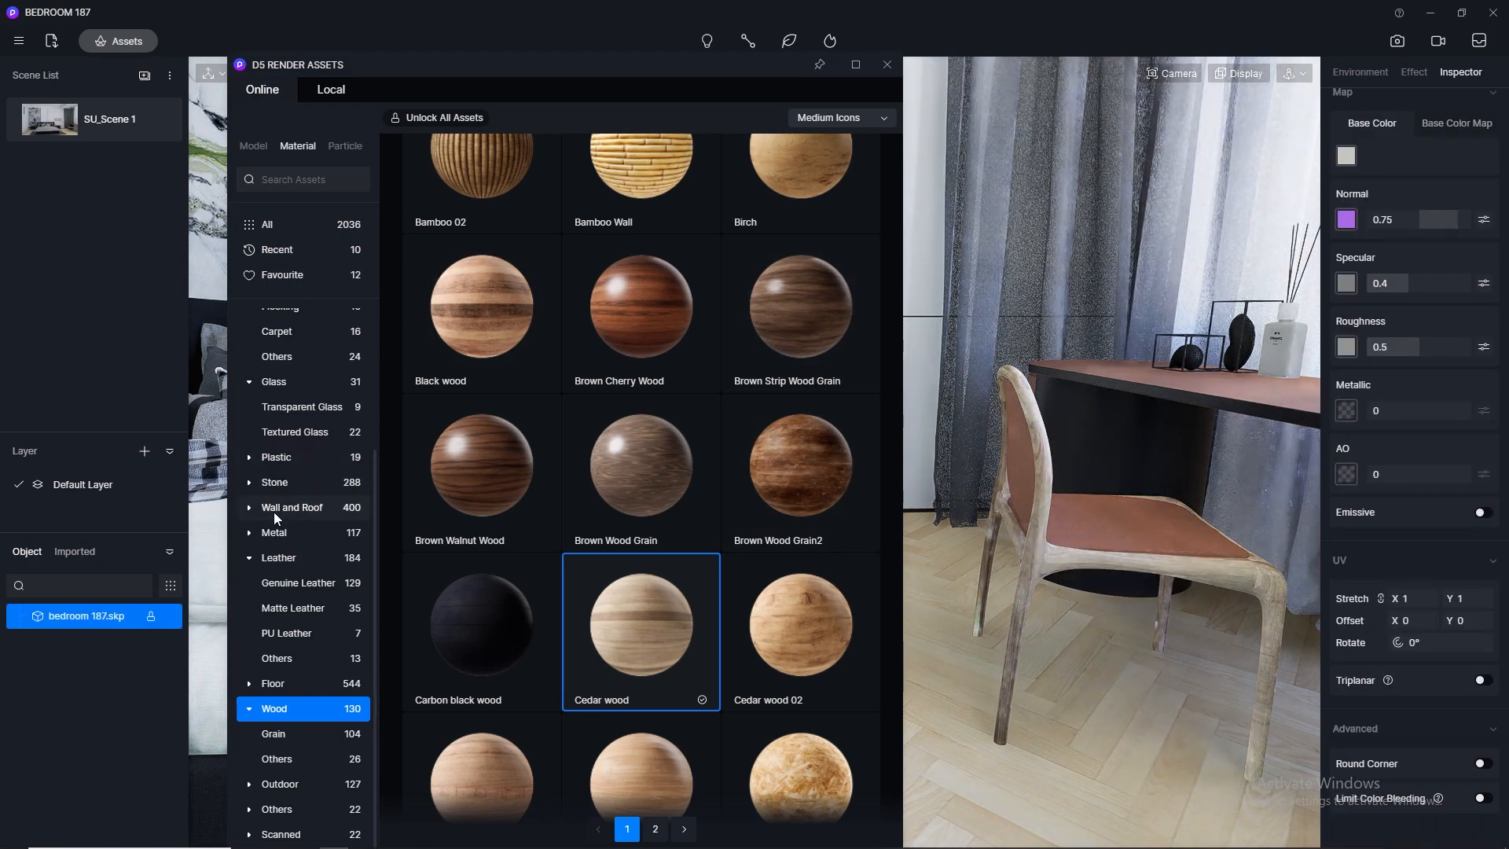
Find Reddish Brown Small Grain Leather in the Leather category and apply it to the desk chair's upholstery
{"action": "left_click", "coordinate": [294, 557]}
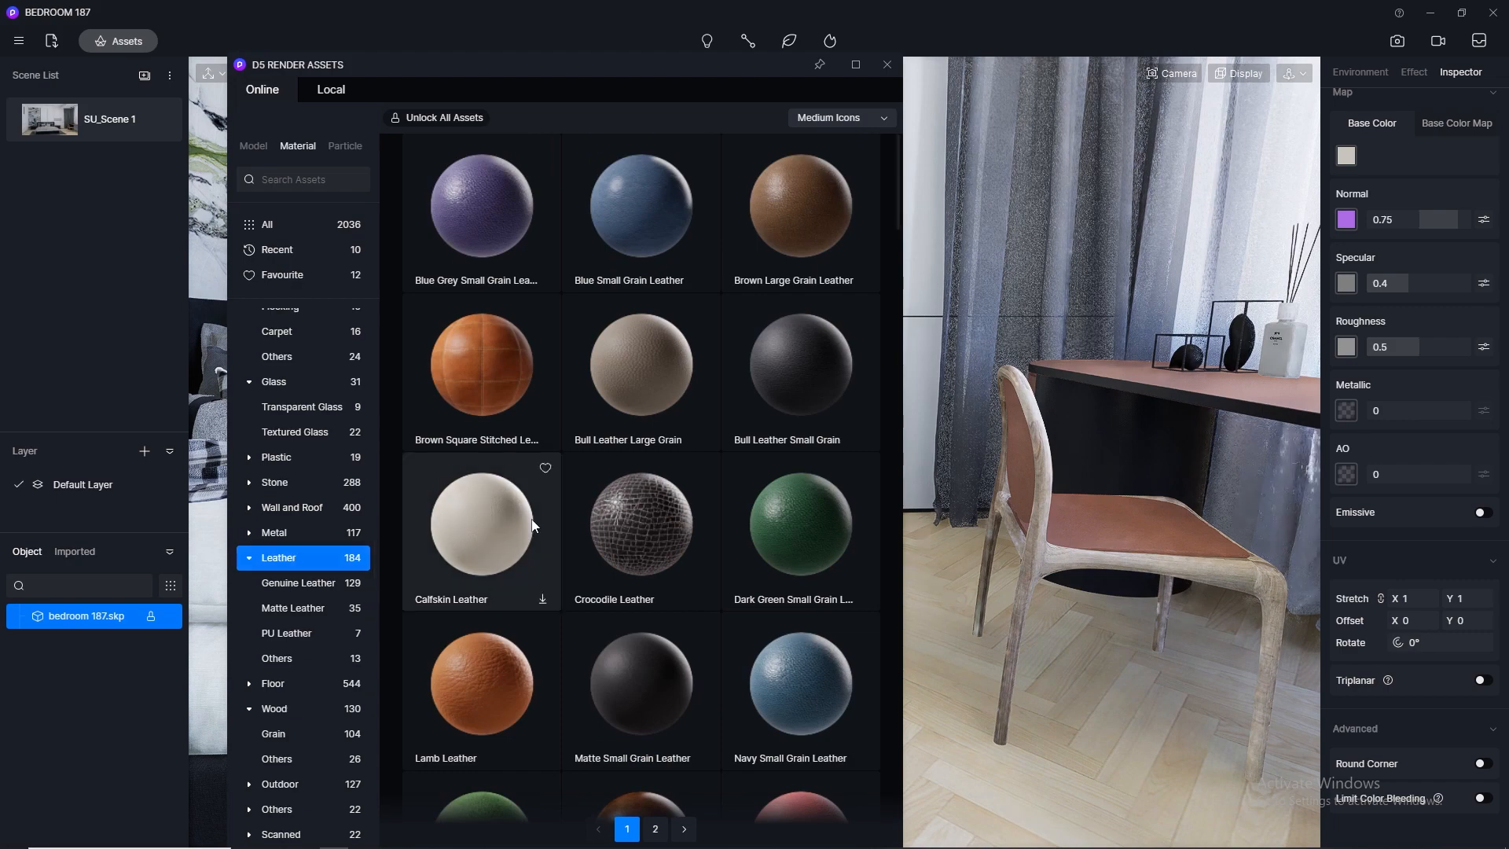
{"action": "scroll", "coordinate": [599, 508], "scroll_direction": "down", "scroll_amount": 4}
{"action": "left_click_drag", "start_coordinate": [503, 671], "coordinate": [1118, 517]}
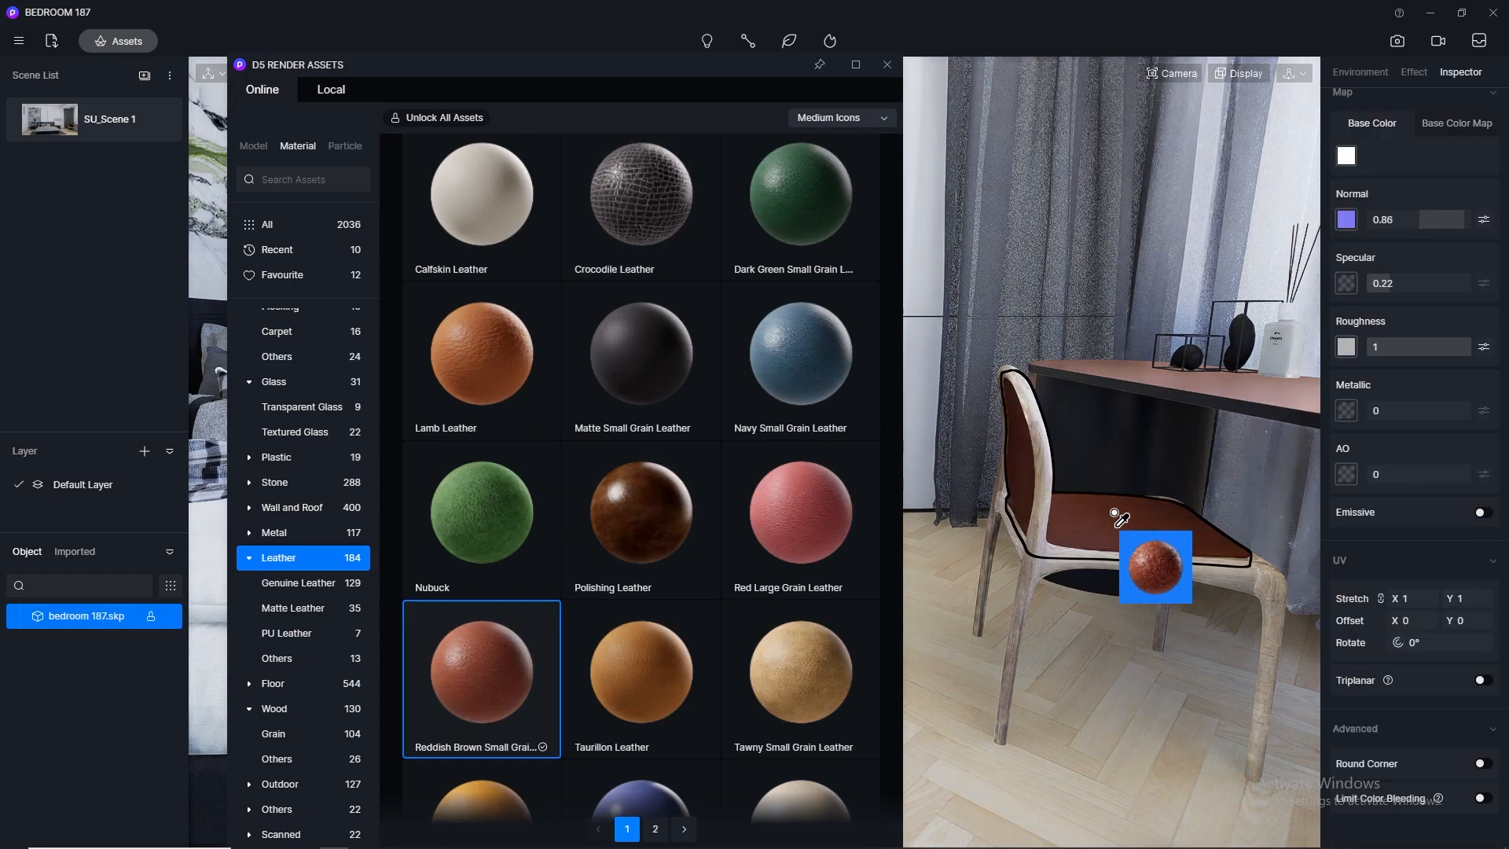
{"action": "right_click", "coordinate": [1187, 522]}
{"action": "right_click_drag", "start_coordinate": [1165, 526], "coordinate": [1049, 708]}
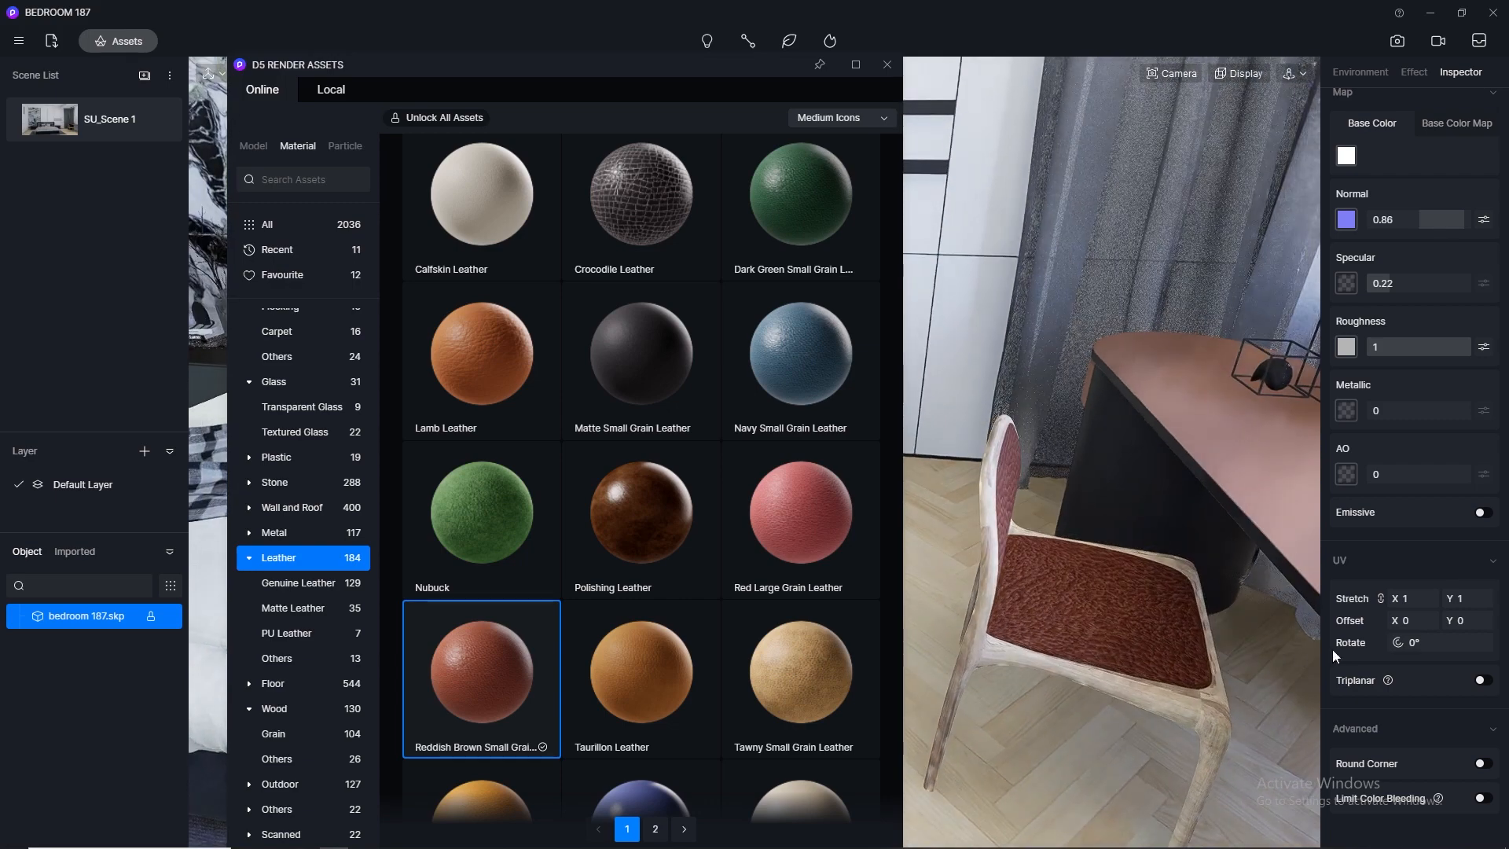
Try UV stretches of 30 and 5 on the chair's leather, settle on 3 for X and Y, and close the asset library
{"action": "left_click", "coordinate": [1424, 598]}
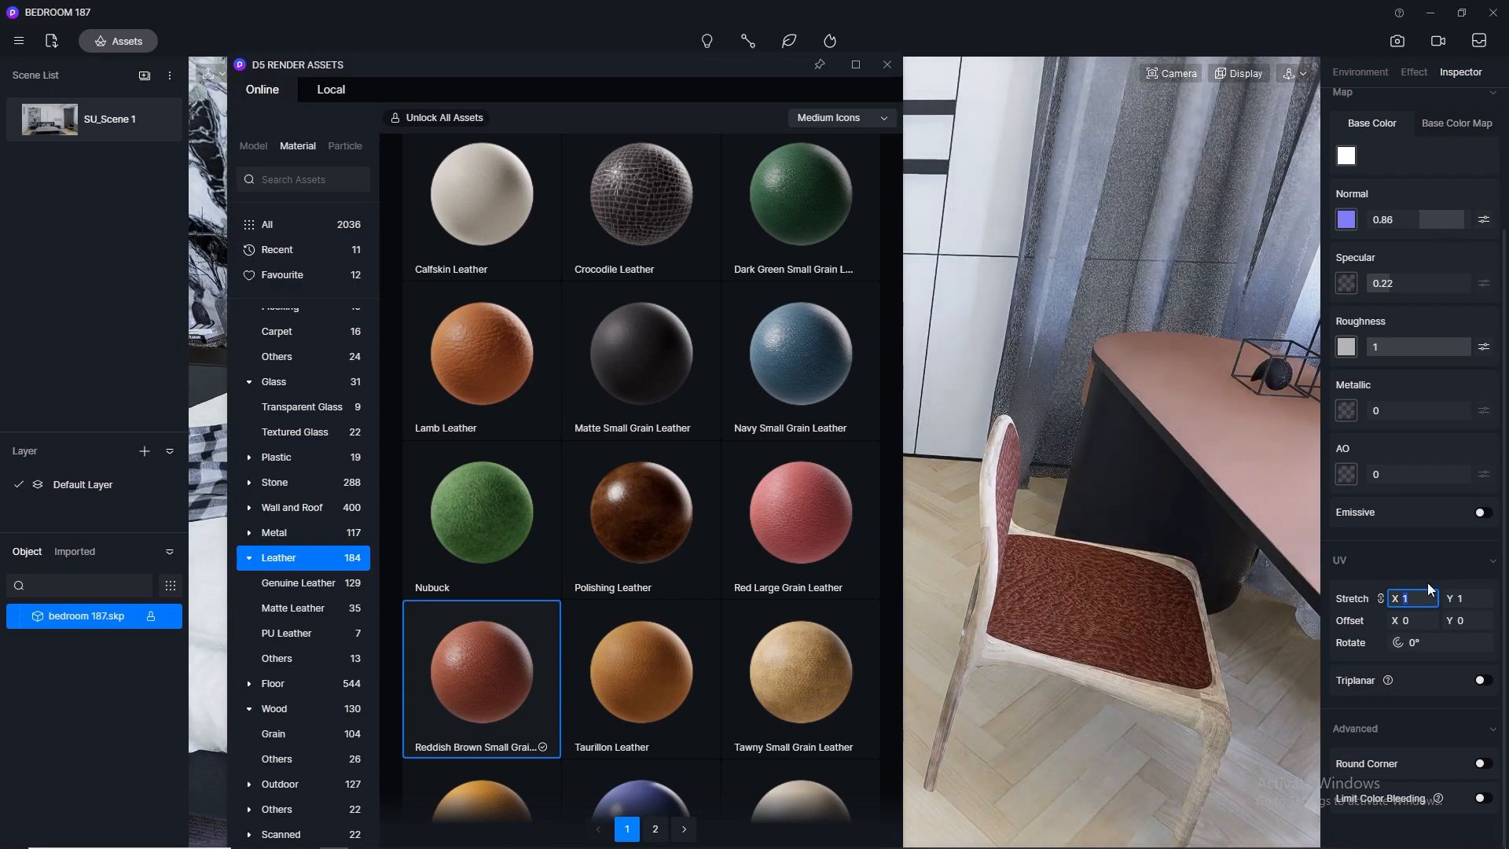
{"action": "key", "text": "Return"}
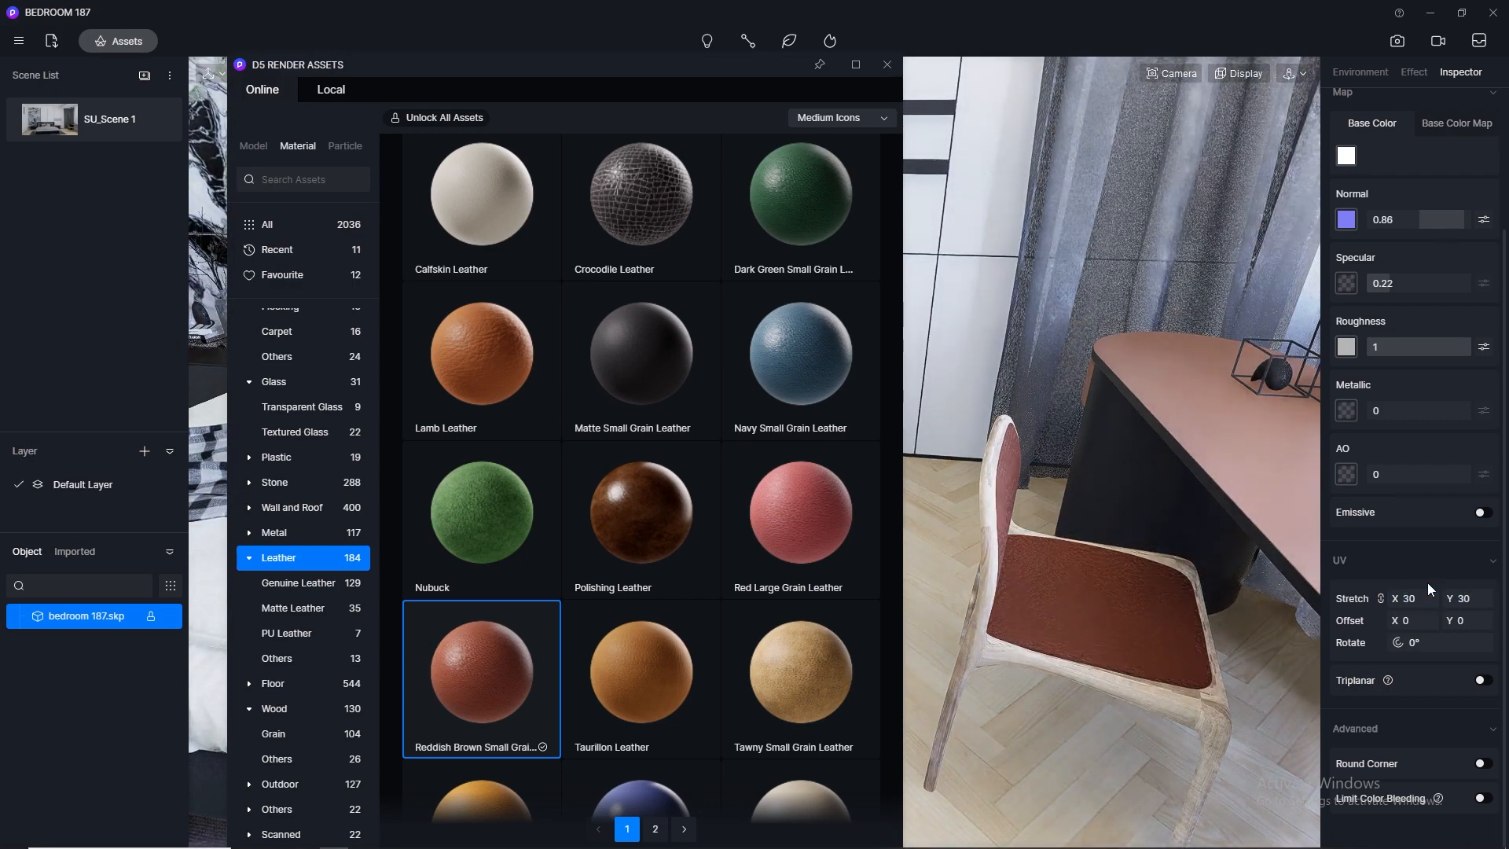
{"action": "left_click", "coordinate": [1429, 597]}
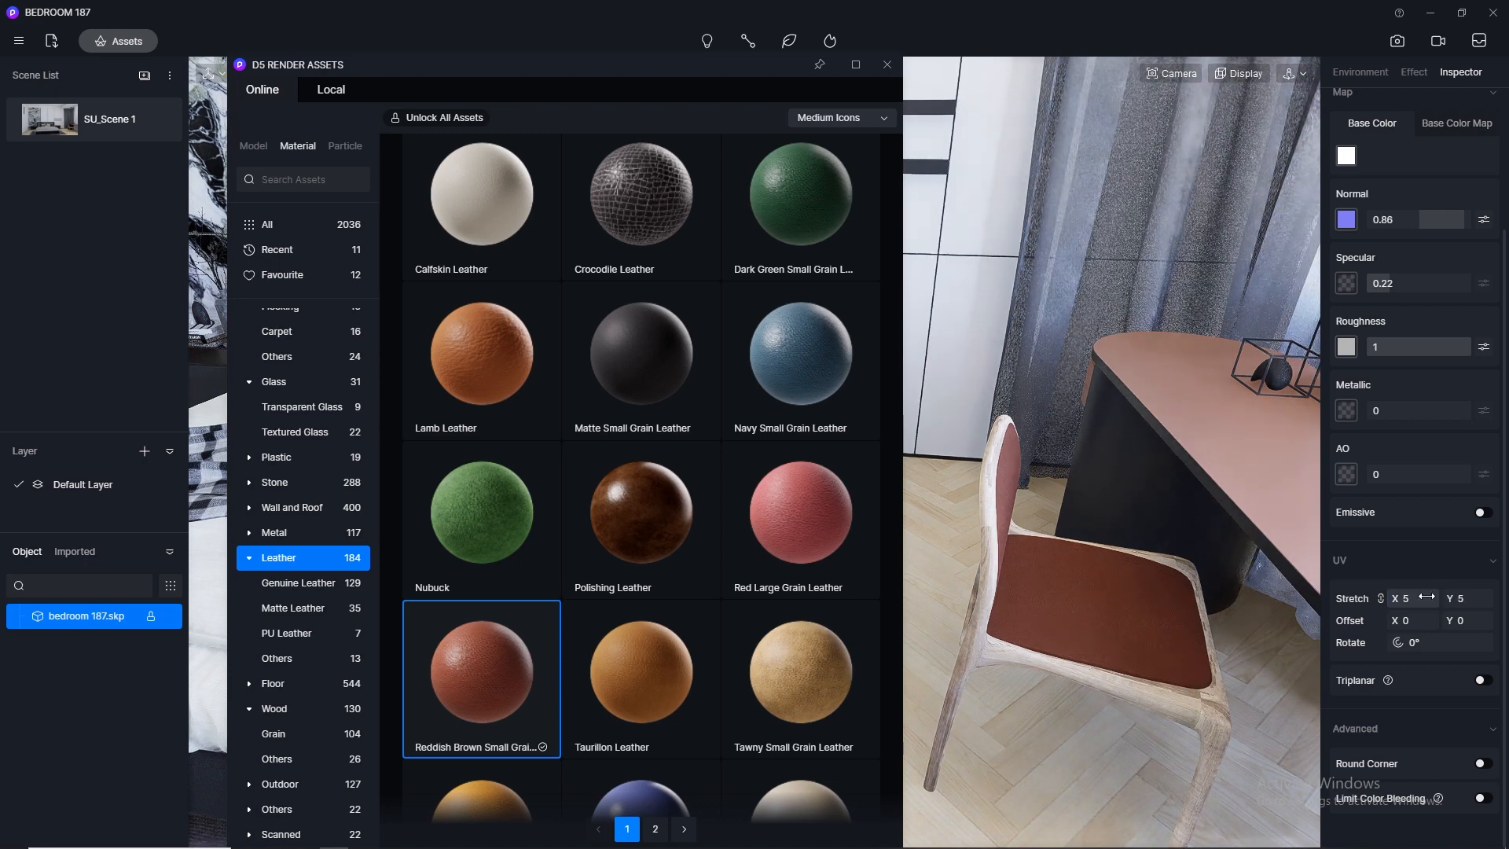
{"action": "key", "text": "Return"}
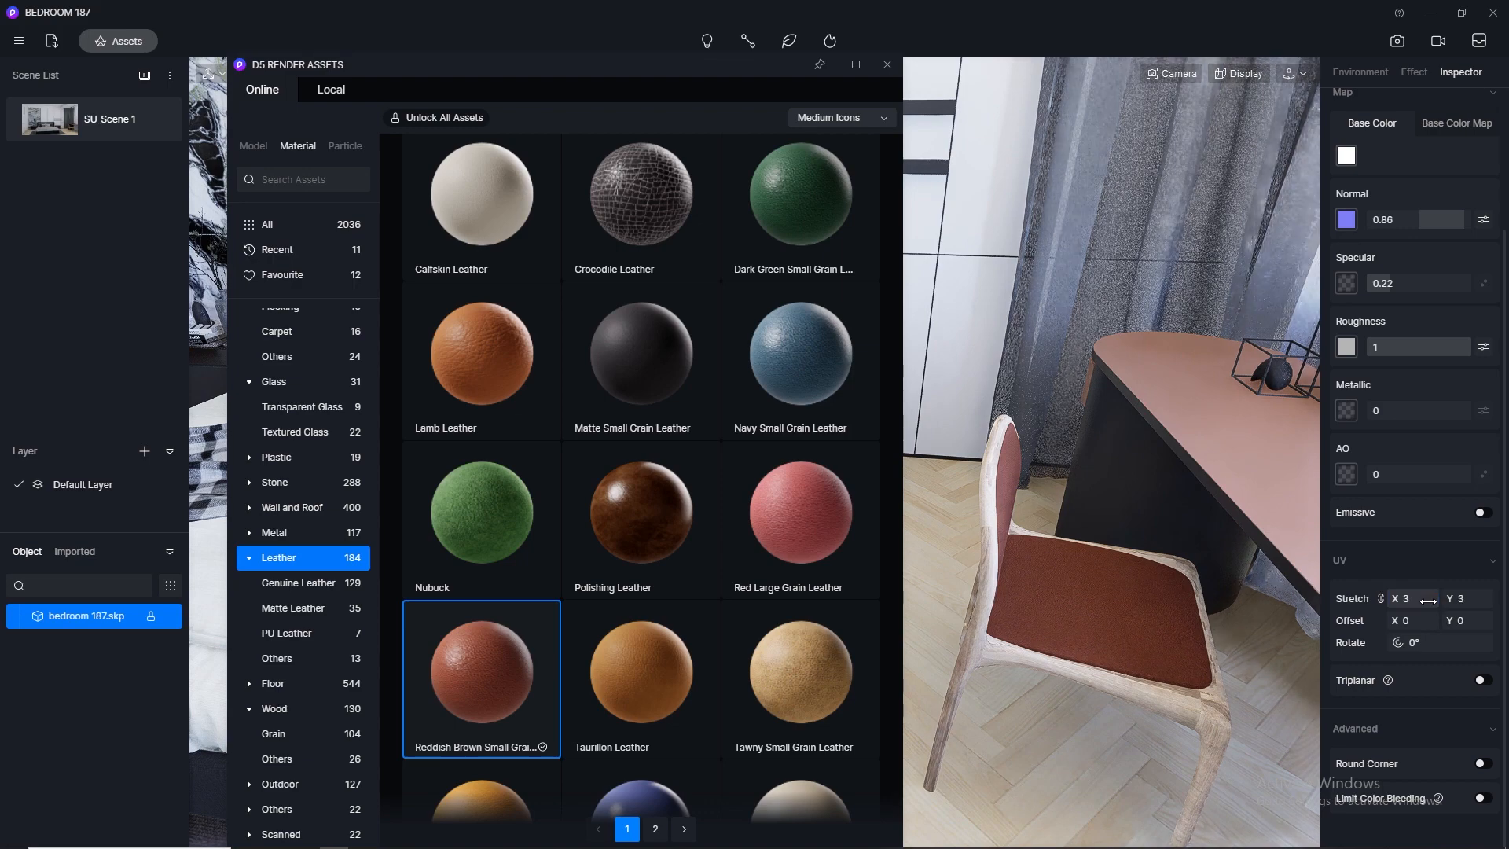
{"action": "key", "text": "Escape"}
{"action": "left_click", "coordinate": [886, 63]}
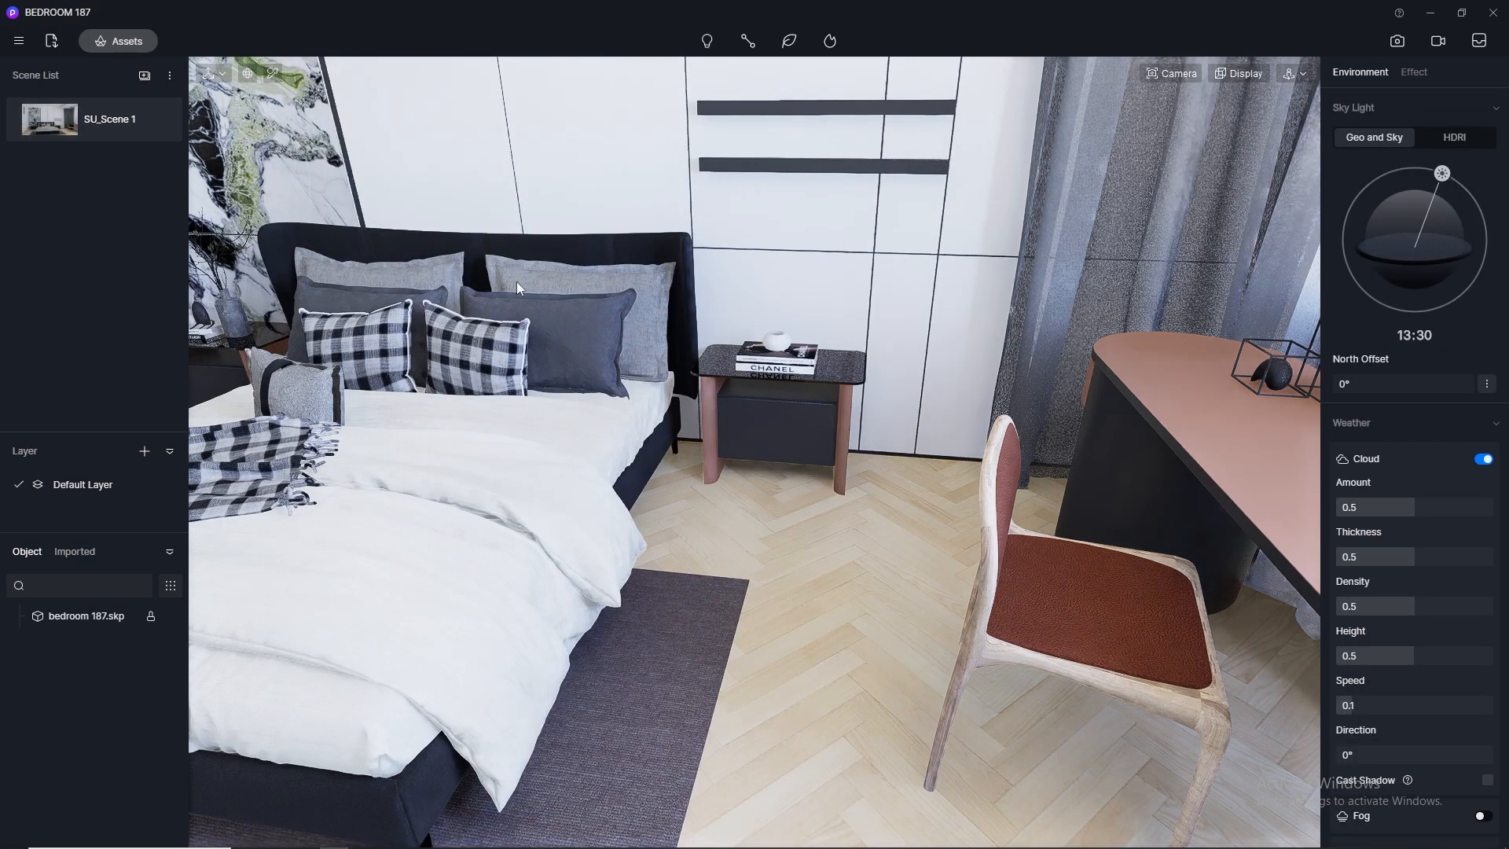
Give the marble wall panel beside the bed Normal 0, Specular 0.5 and Roughness 0.1
{"action": "middle_click_drag", "start_coordinate": [520, 270], "coordinate": [988, 450]}
{"action": "left_click", "coordinate": [680, 229]}
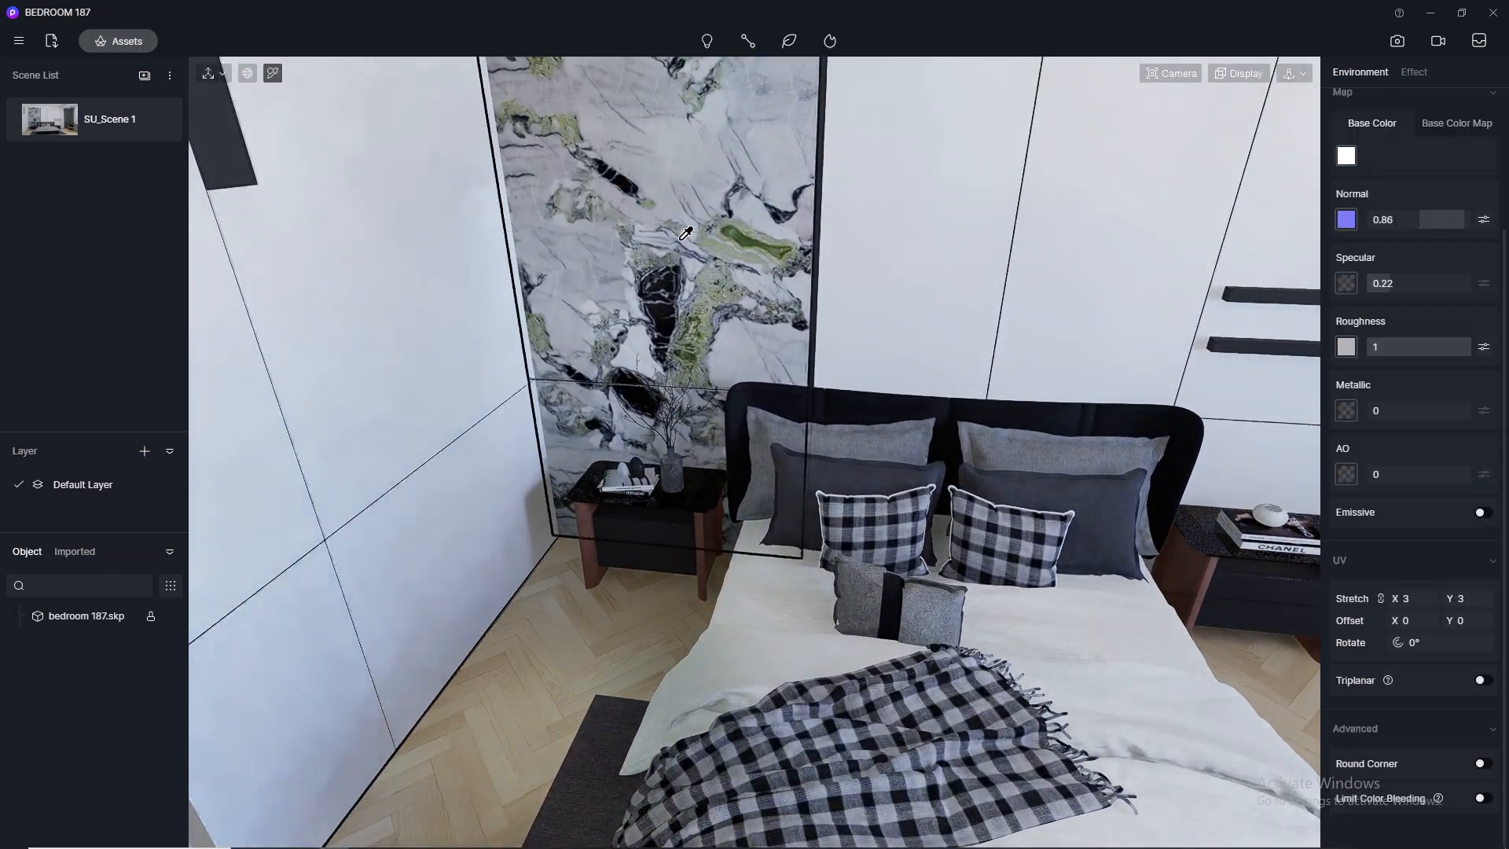
{"action": "left_click", "coordinate": [1467, 121]}
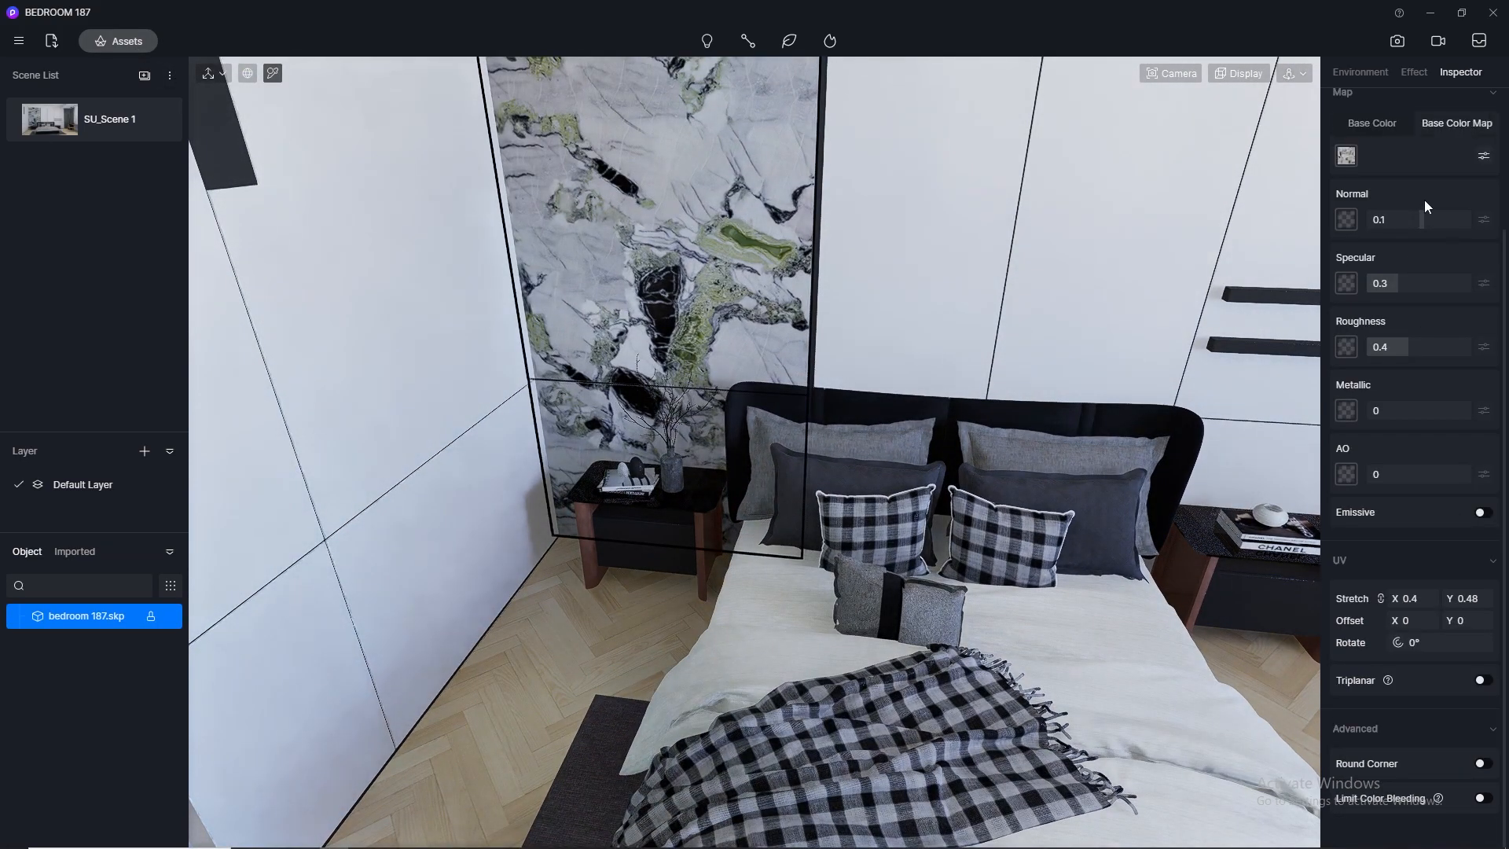
{"action": "left_click", "coordinate": [1416, 215]}
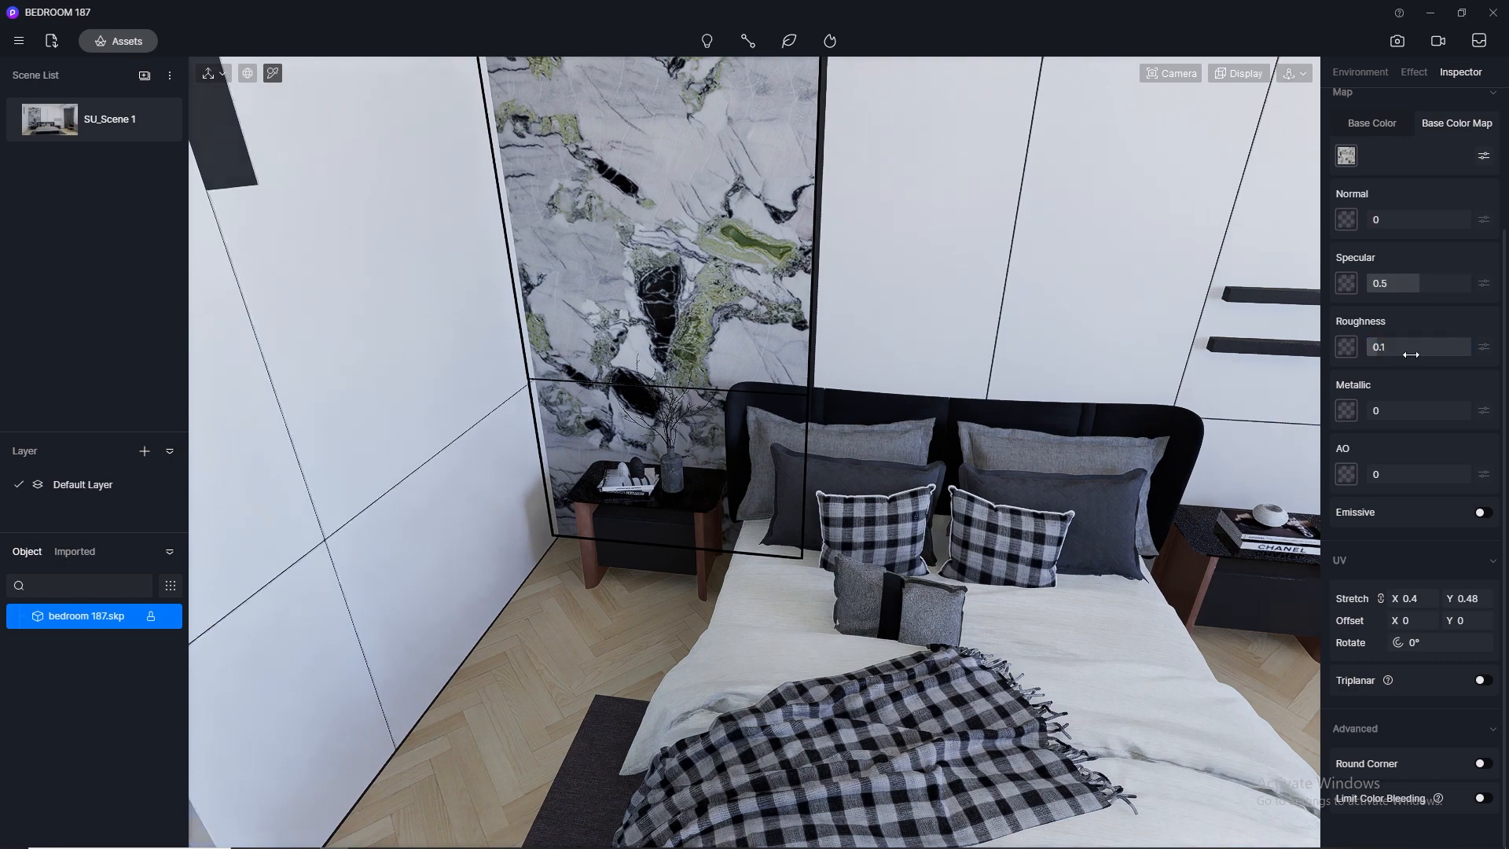
Return to the SU_Scene 1 view and reuse the concrete ceiling material's base color map as its normal map
{"action": "left_click", "coordinate": [47, 126]}
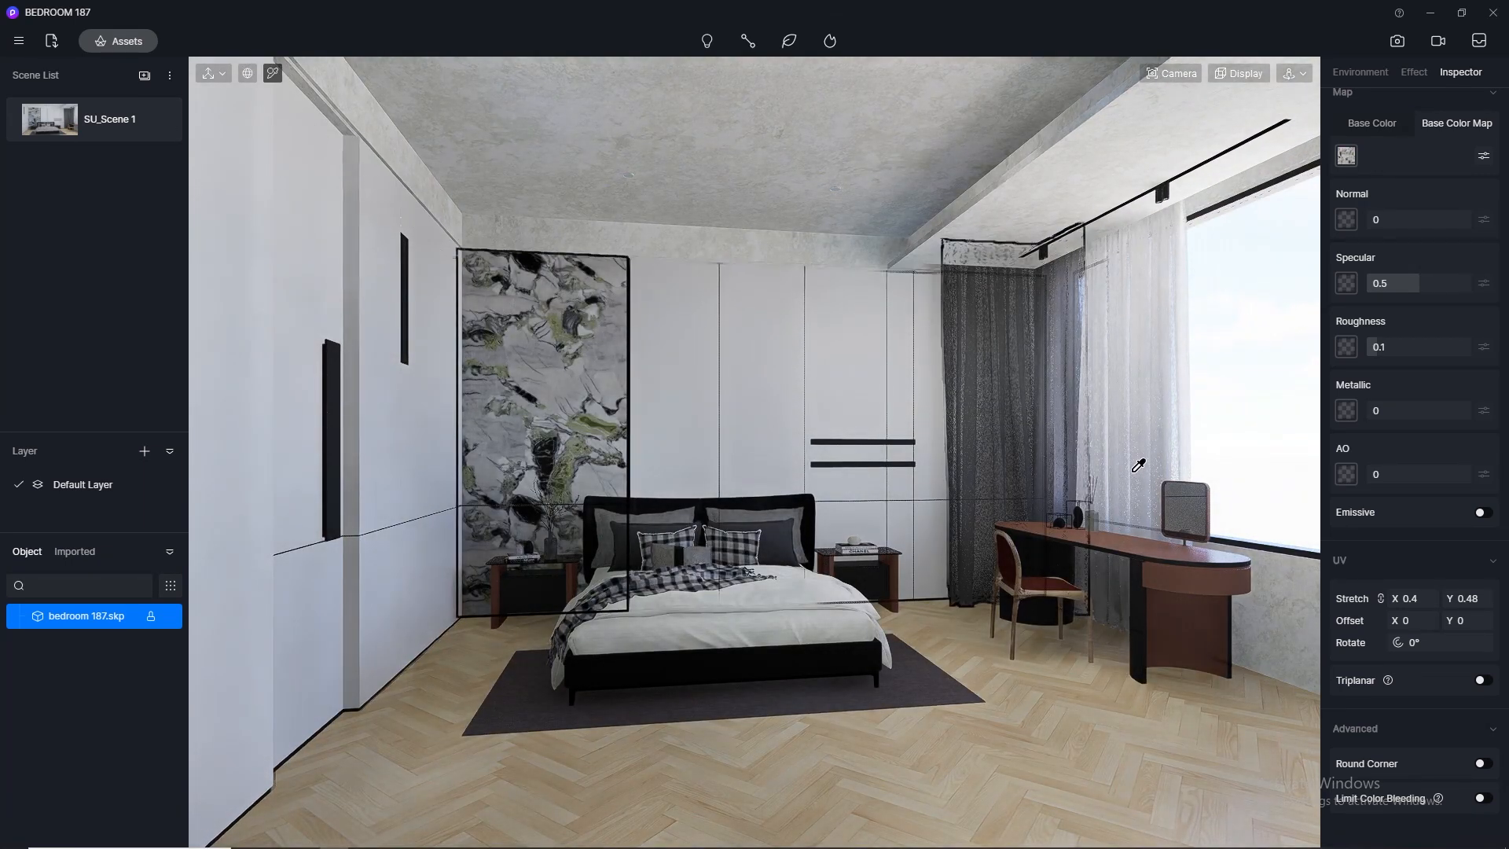
{"action": "left_click", "coordinate": [760, 146]}
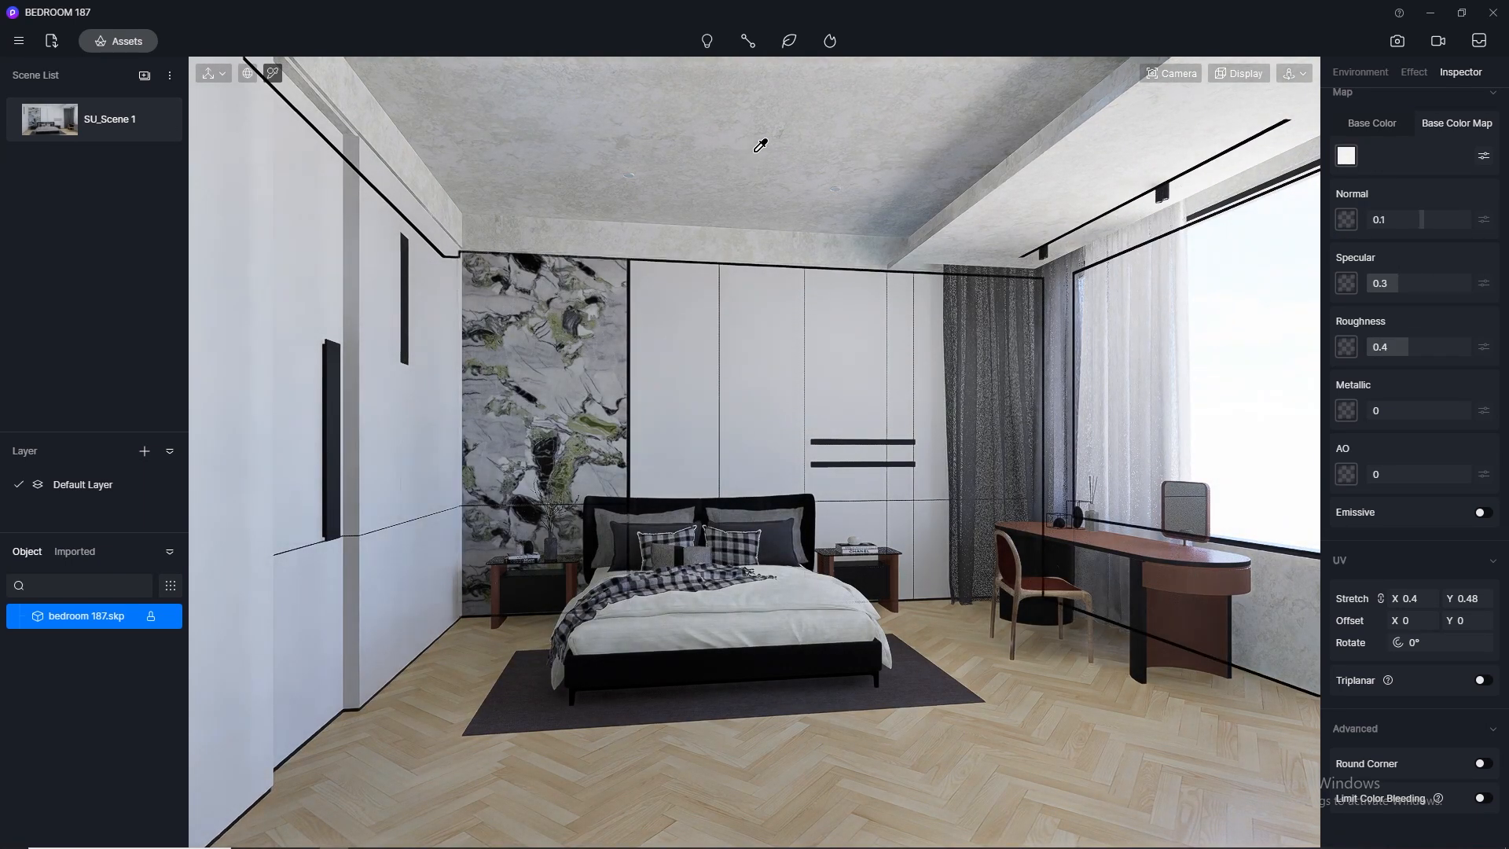
{"action": "left_click", "coordinate": [1348, 159]}
{"action": "left_click", "coordinate": [1380, 271]}
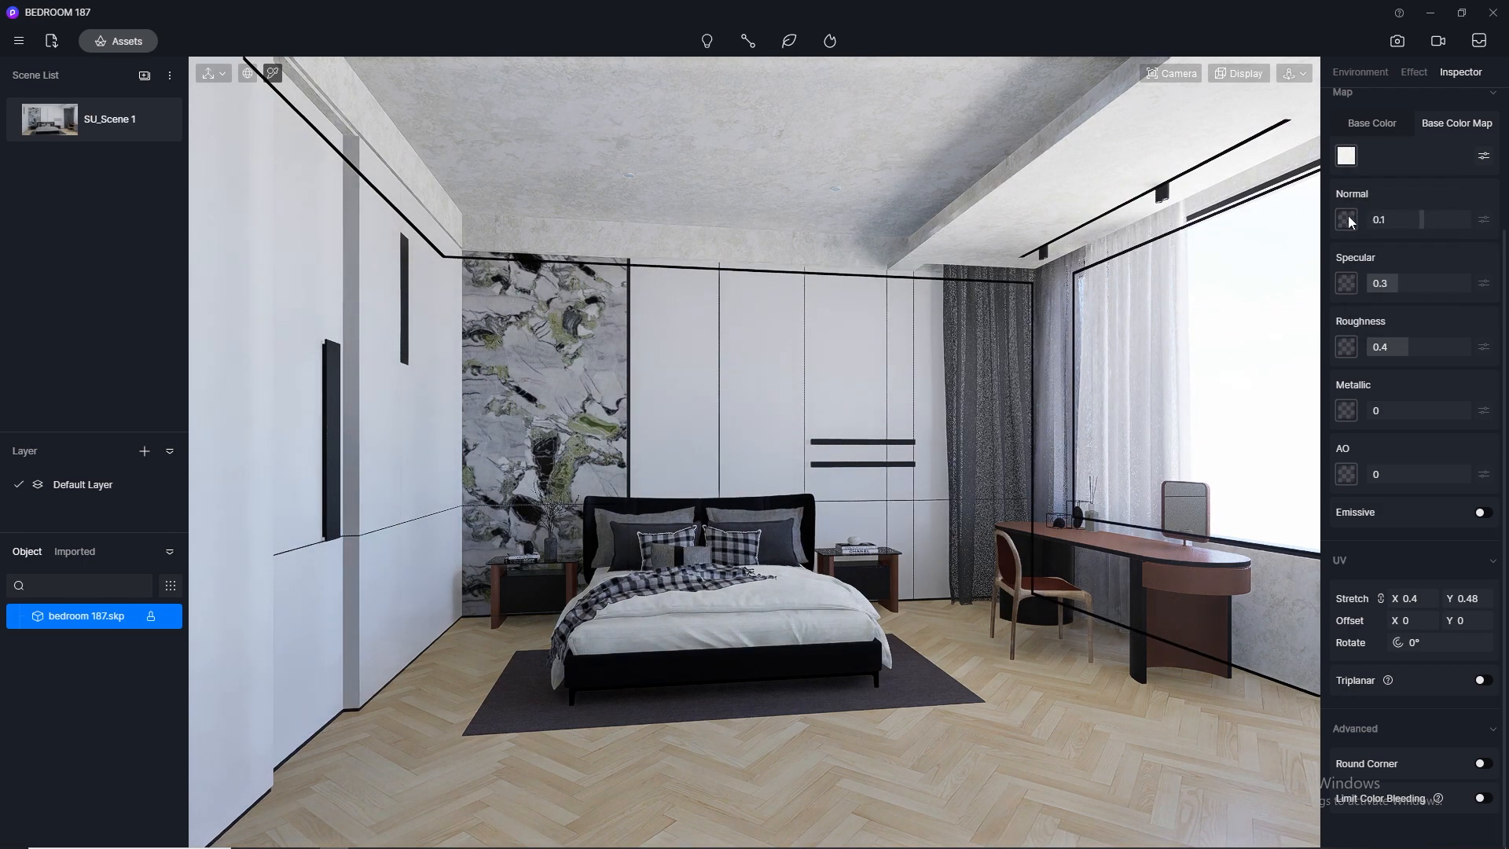
{"action": "left_click", "coordinate": [1346, 219]}
Set the concrete ceiling material's Roughness to 0.8 and its Normal strength to 0.05
{"action": "left_click", "coordinate": [1377, 352]}
{"action": "left_click", "coordinate": [1412, 346]}
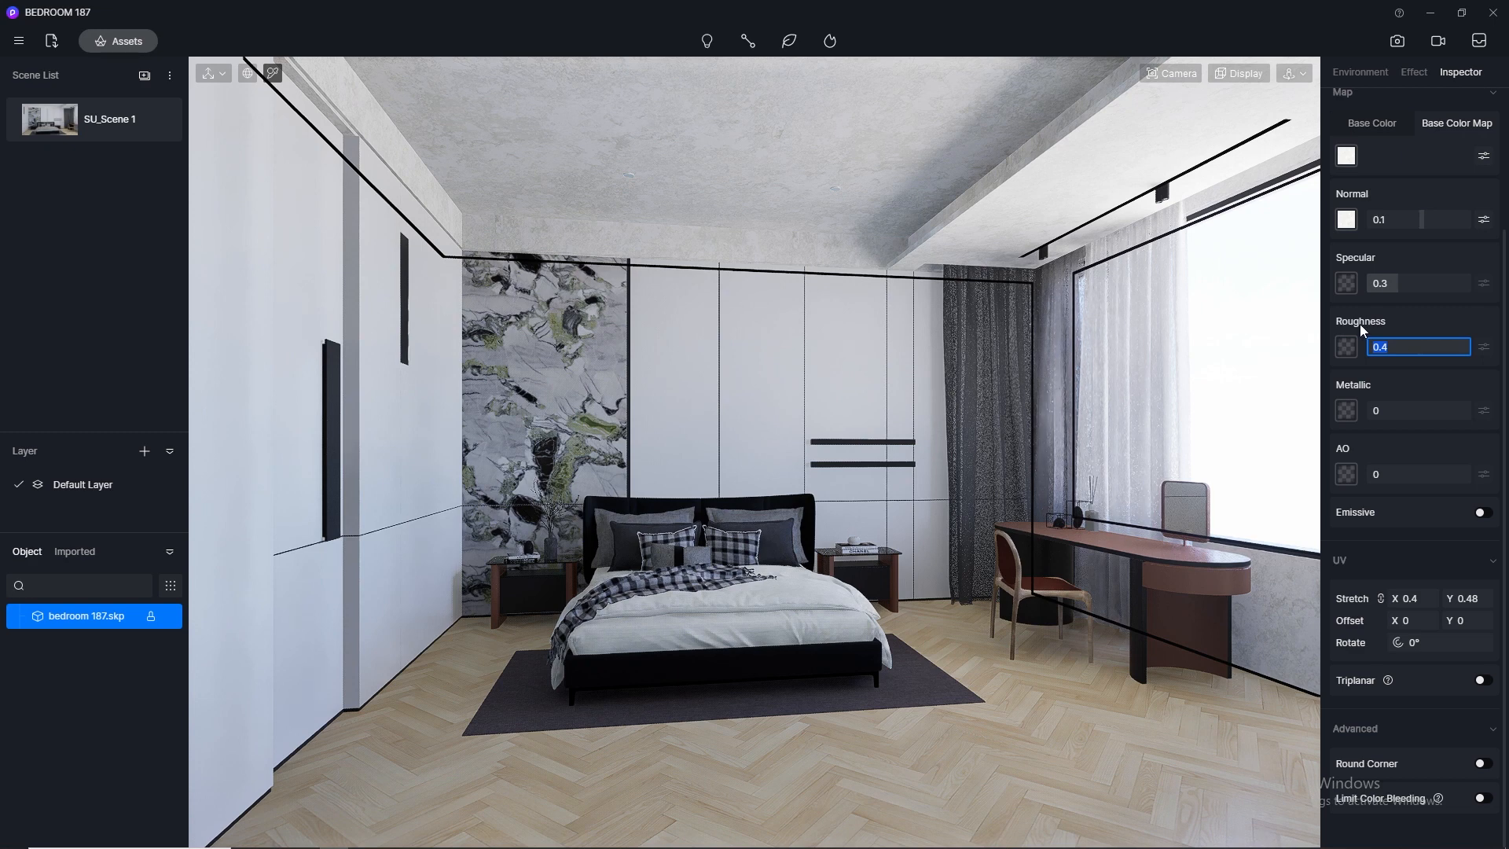
{"action": "type", "text": "0.8"}
{"action": "key", "text": "Return"}
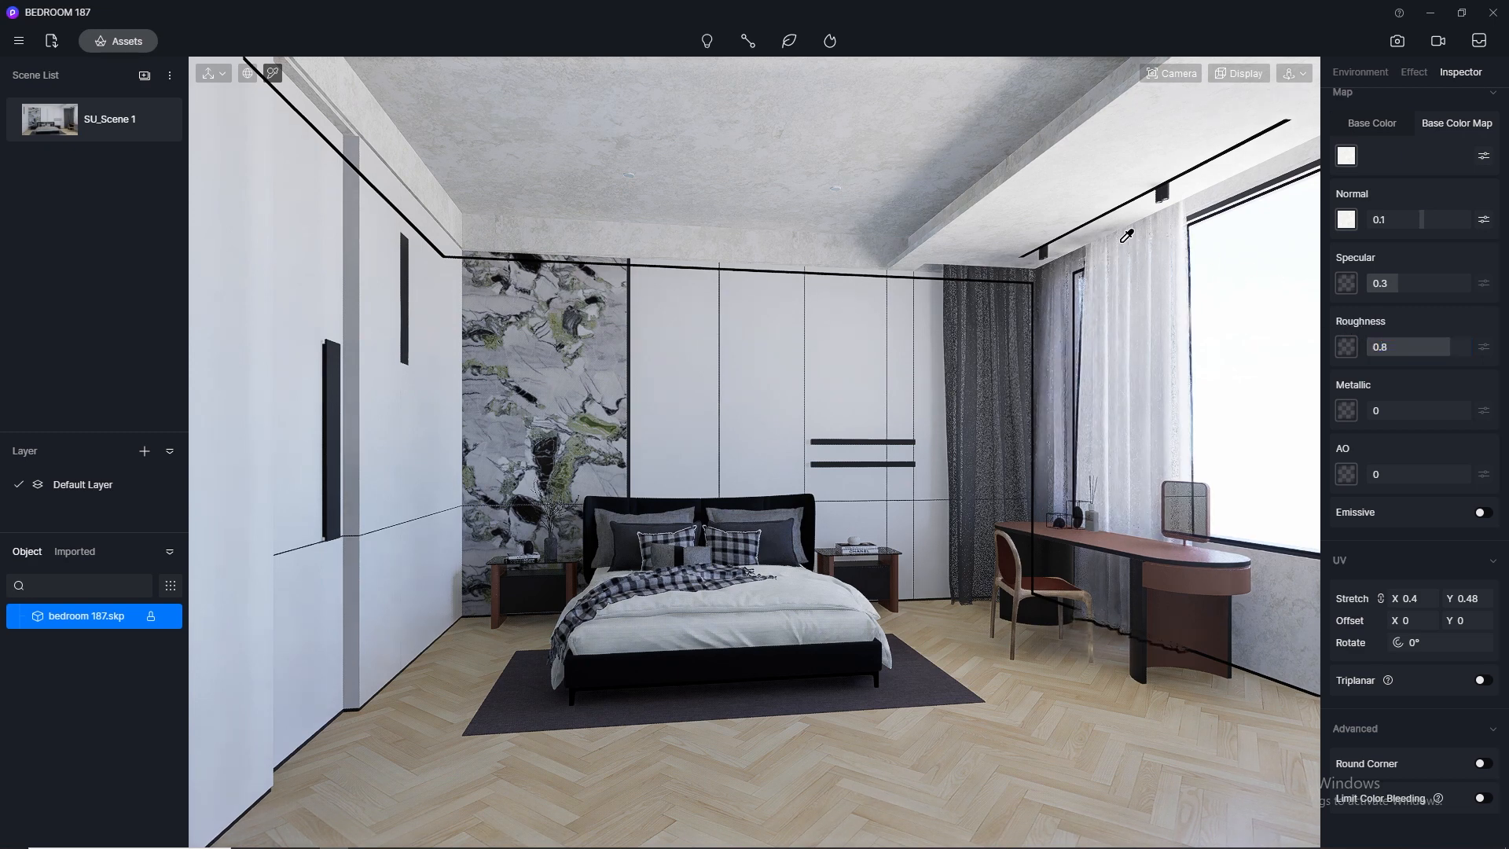
{"action": "left_click", "coordinate": [1127, 236]}
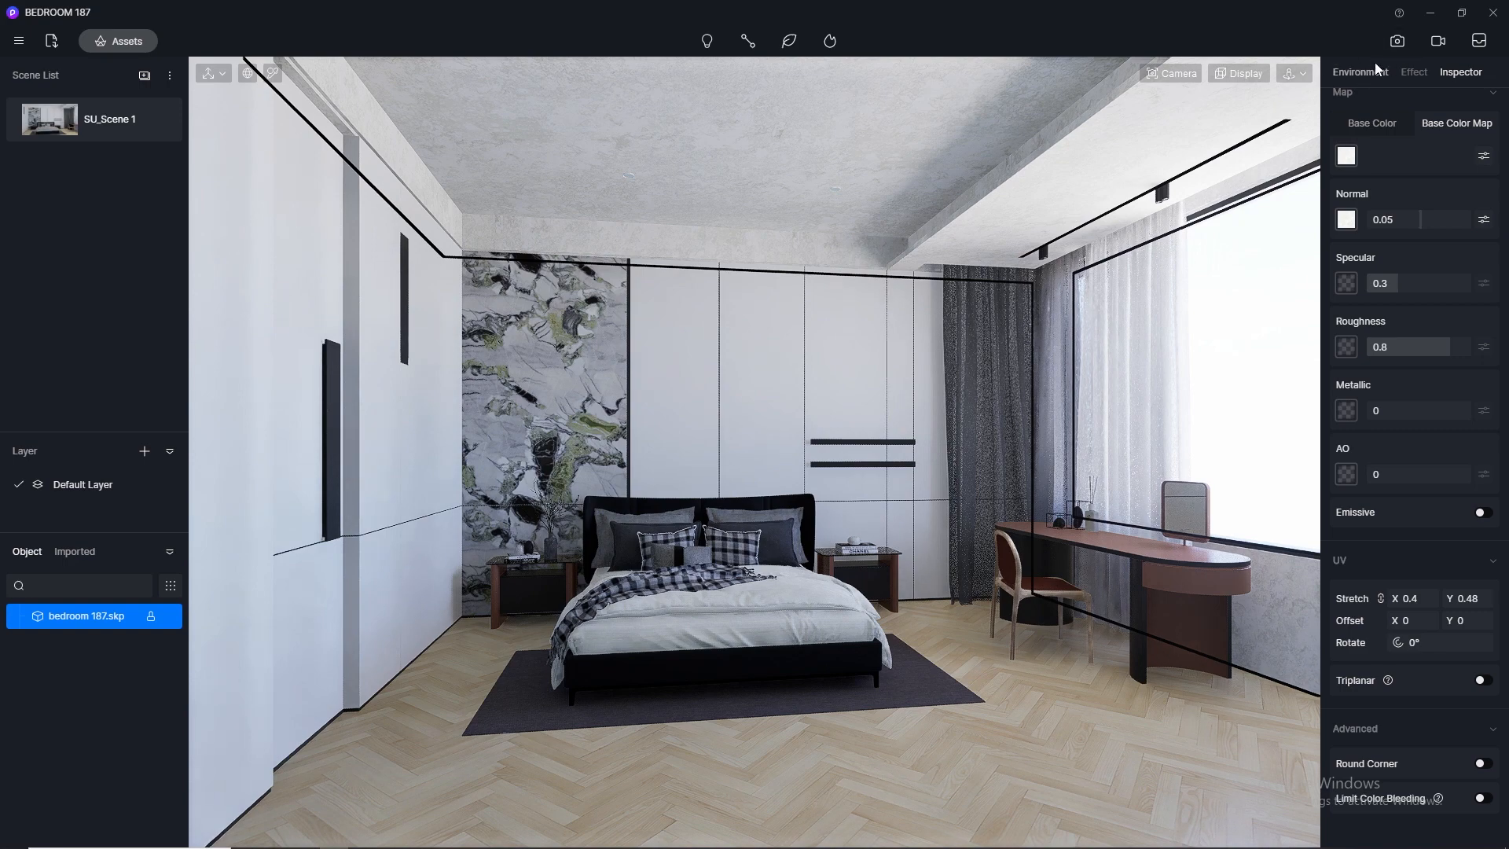
Enter image render mode and switch the sky light to the custom HDRI btrr 8000×4000
{"action": "left_click", "coordinate": [1397, 41]}
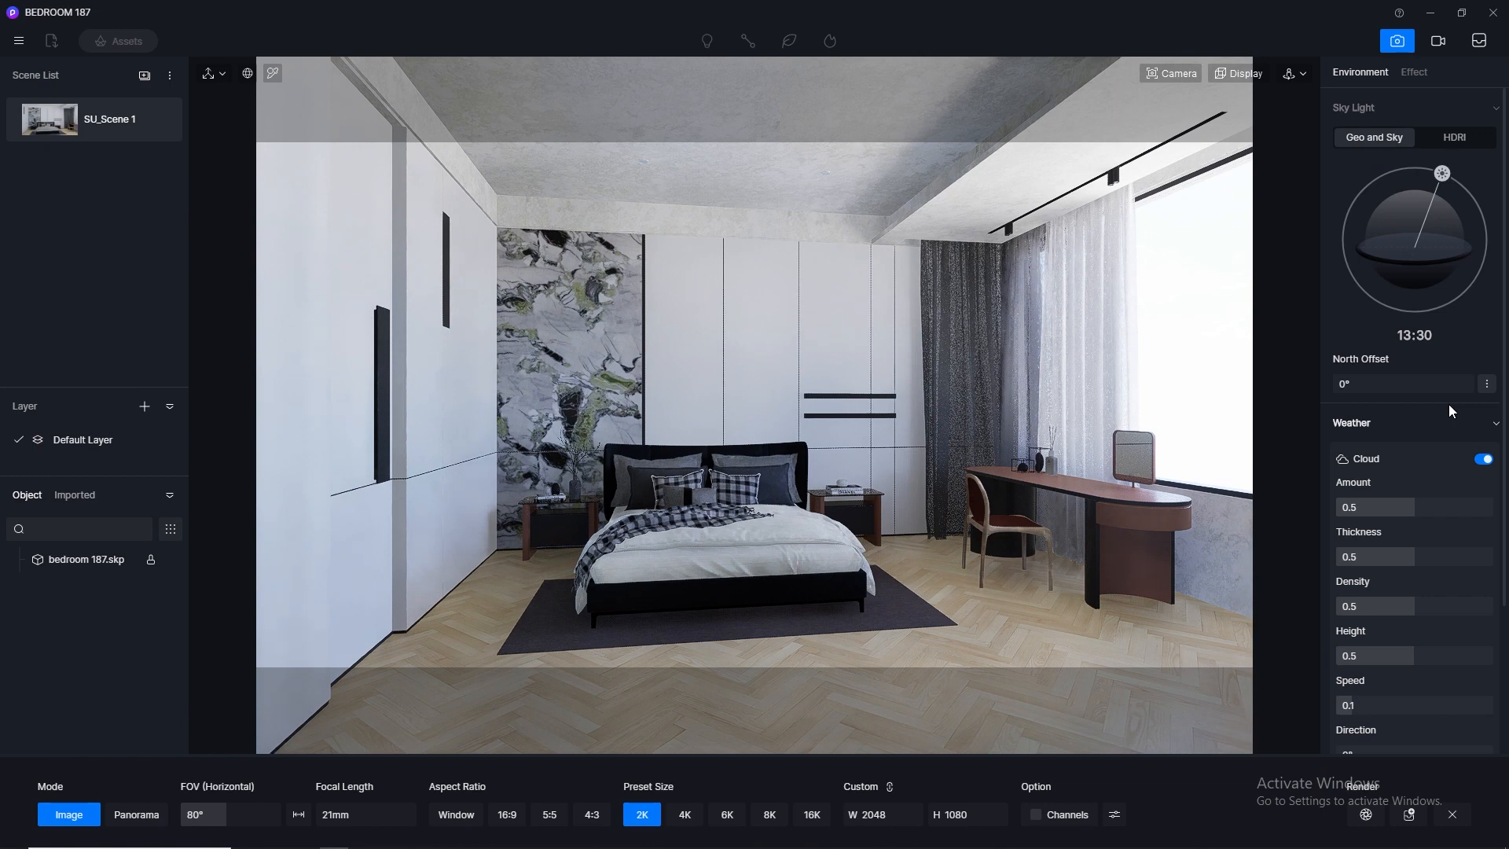
{"action": "left_click", "coordinate": [1453, 139]}
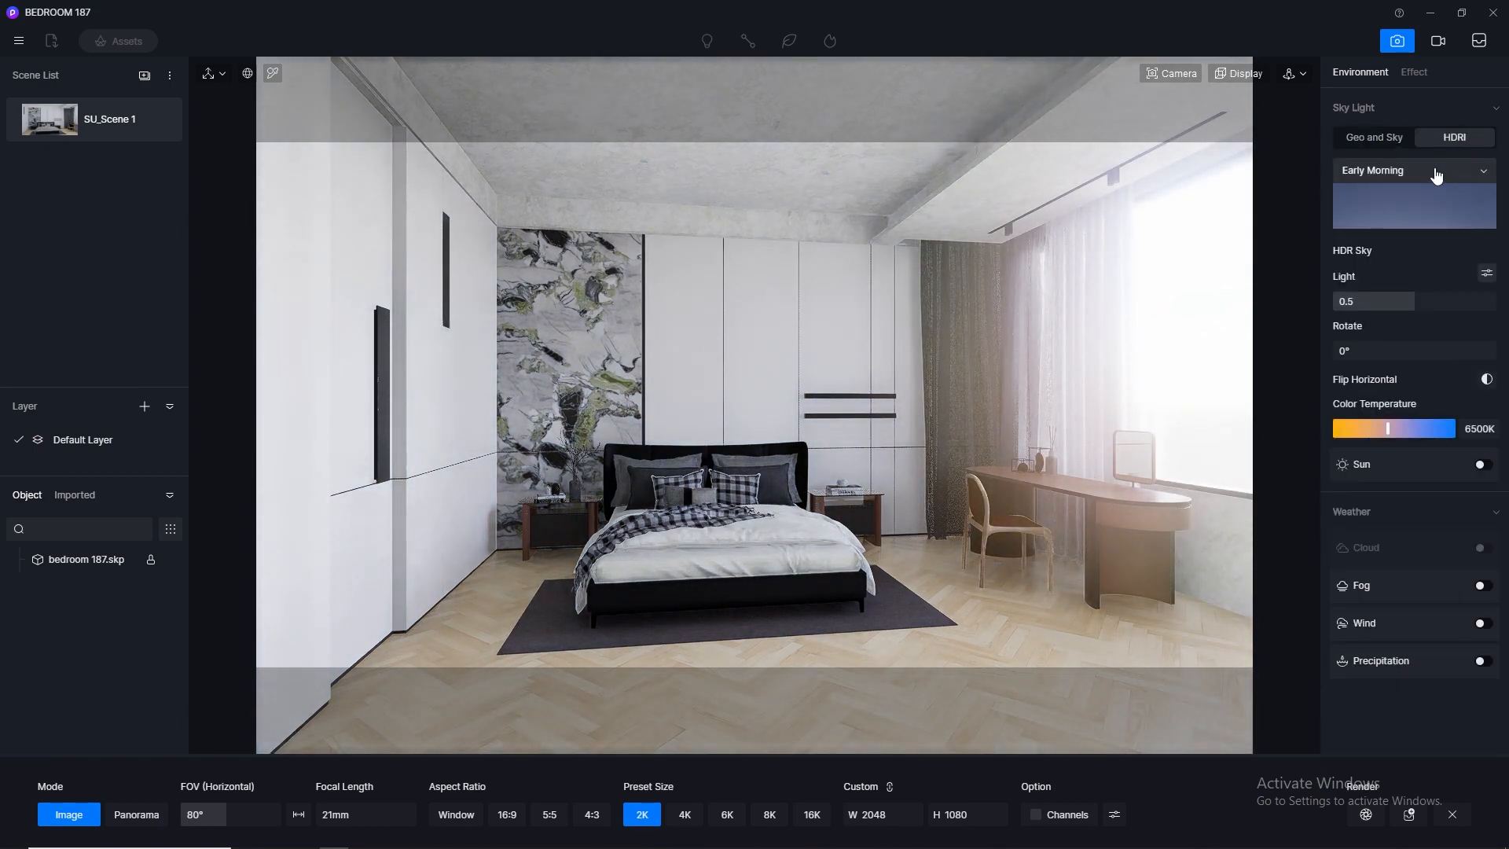
{"action": "left_click", "coordinate": [1437, 173]}
{"action": "left_click", "coordinate": [1383, 303]}
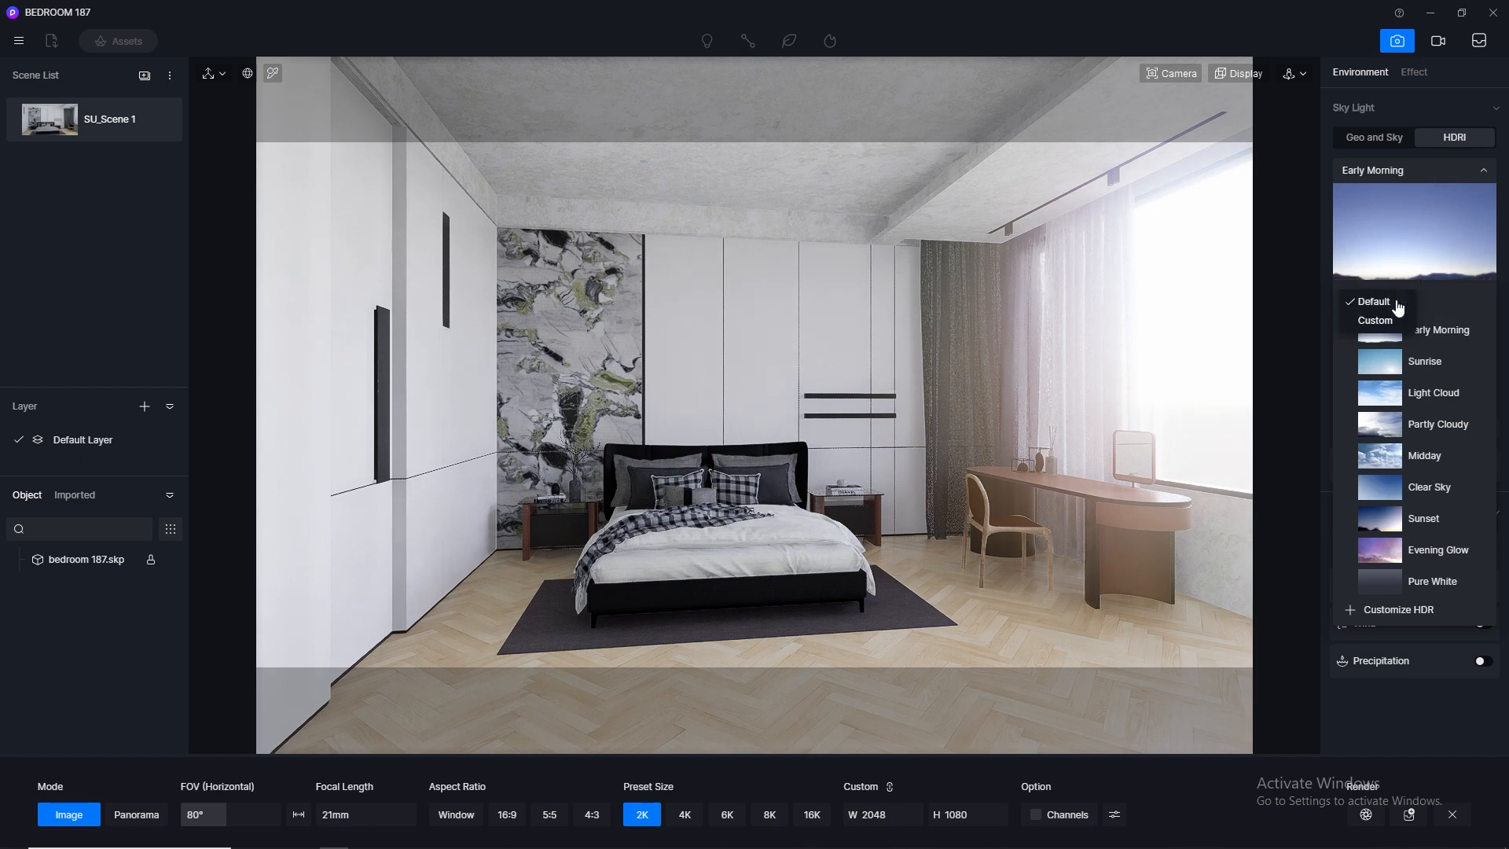
{"action": "left_click", "coordinate": [1389, 321]}
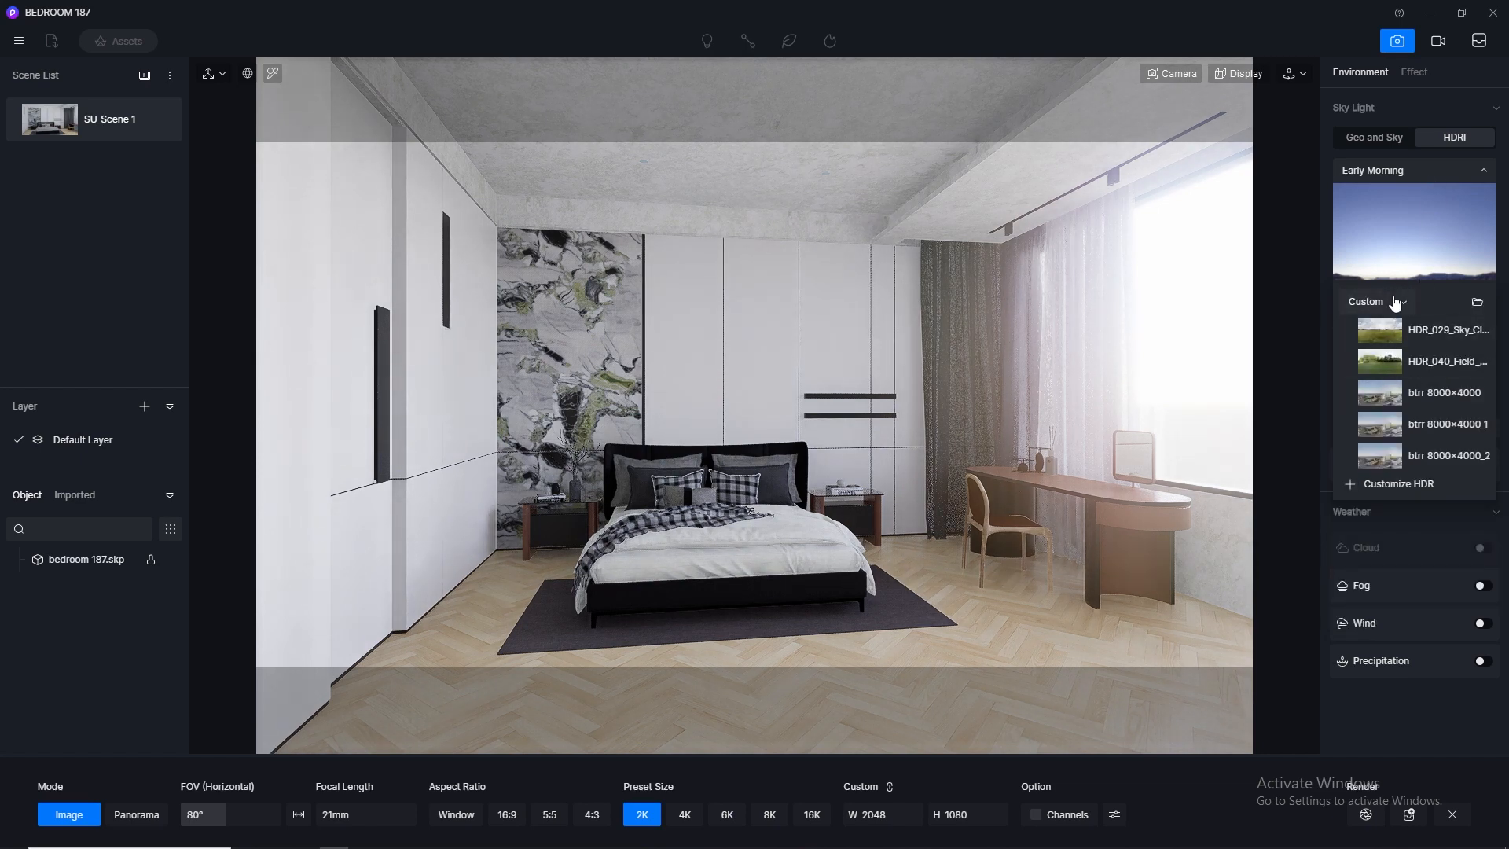
{"action": "left_click", "coordinate": [1381, 400]}
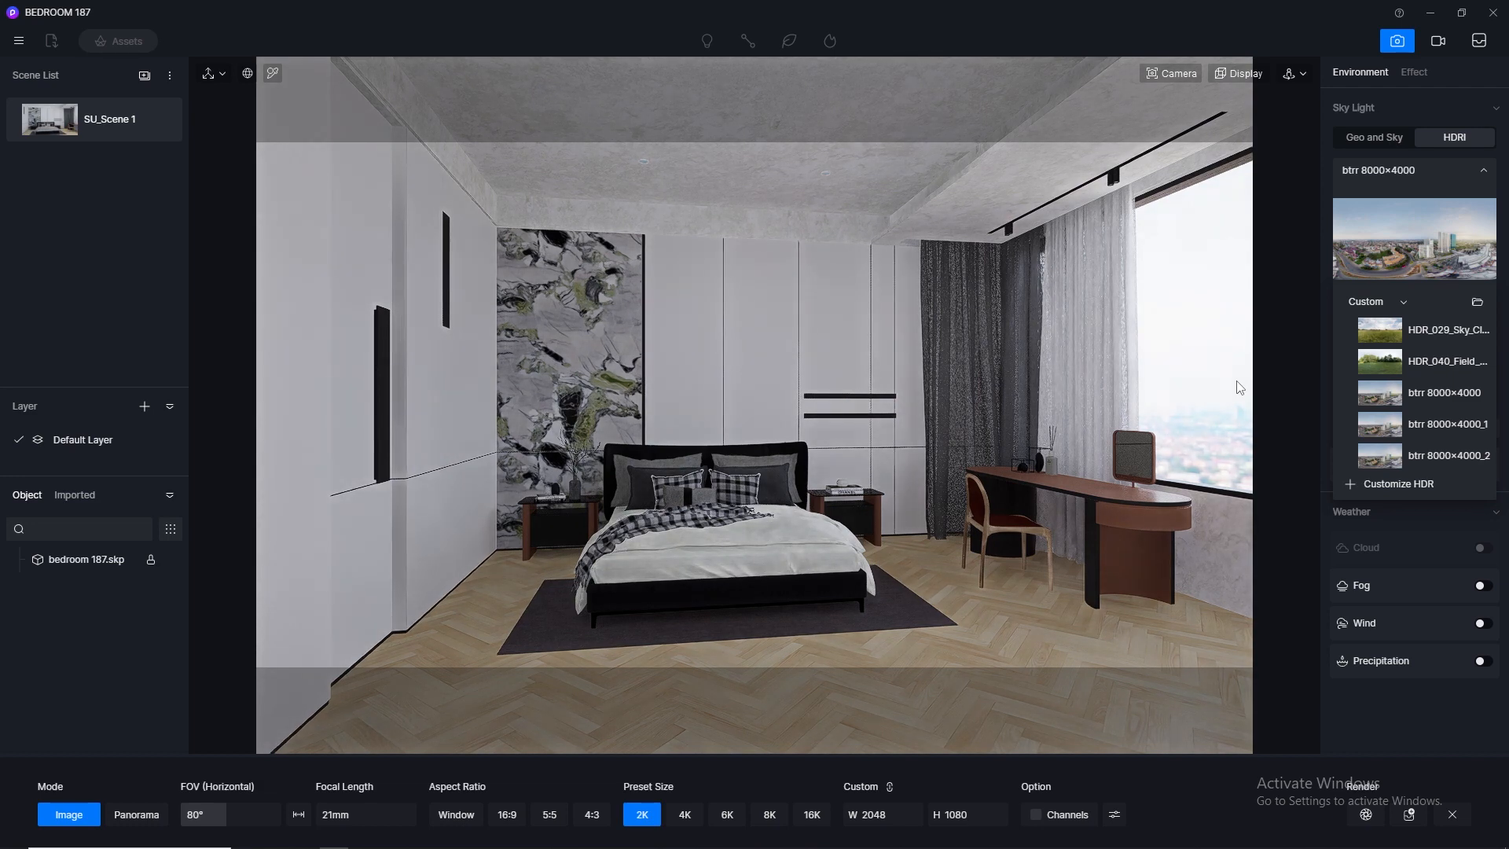
Try lighting the room with Geo and Sky and with the default Early Morning and Midday HDRIs
{"action": "left_click", "coordinate": [1381, 137]}
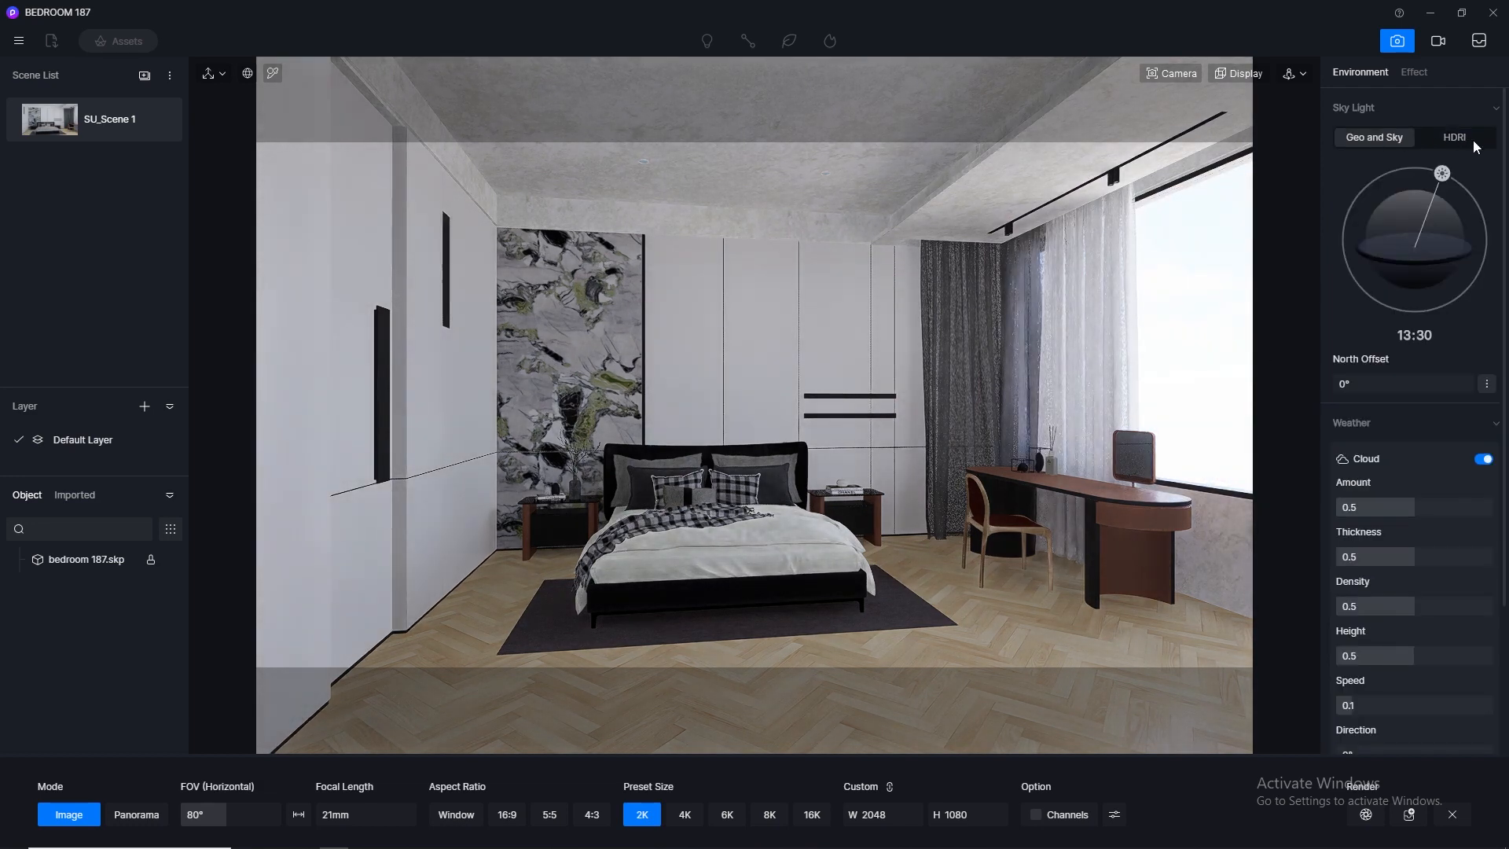
{"action": "left_click", "coordinate": [1462, 140]}
{"action": "left_click", "coordinate": [1368, 170]}
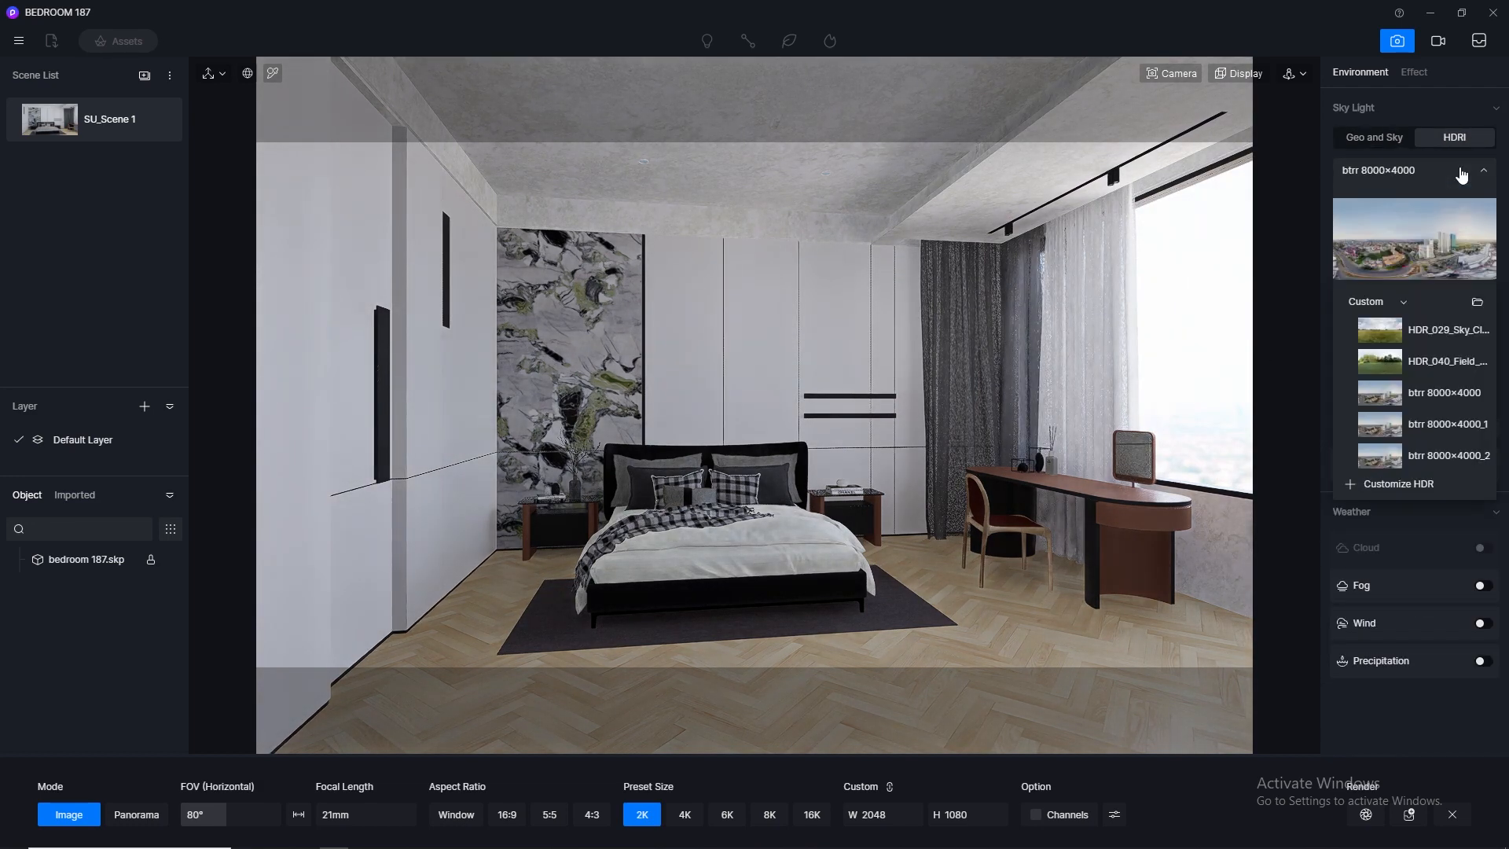
{"action": "left_click", "coordinate": [1389, 308]}
{"action": "left_click", "coordinate": [1395, 304]}
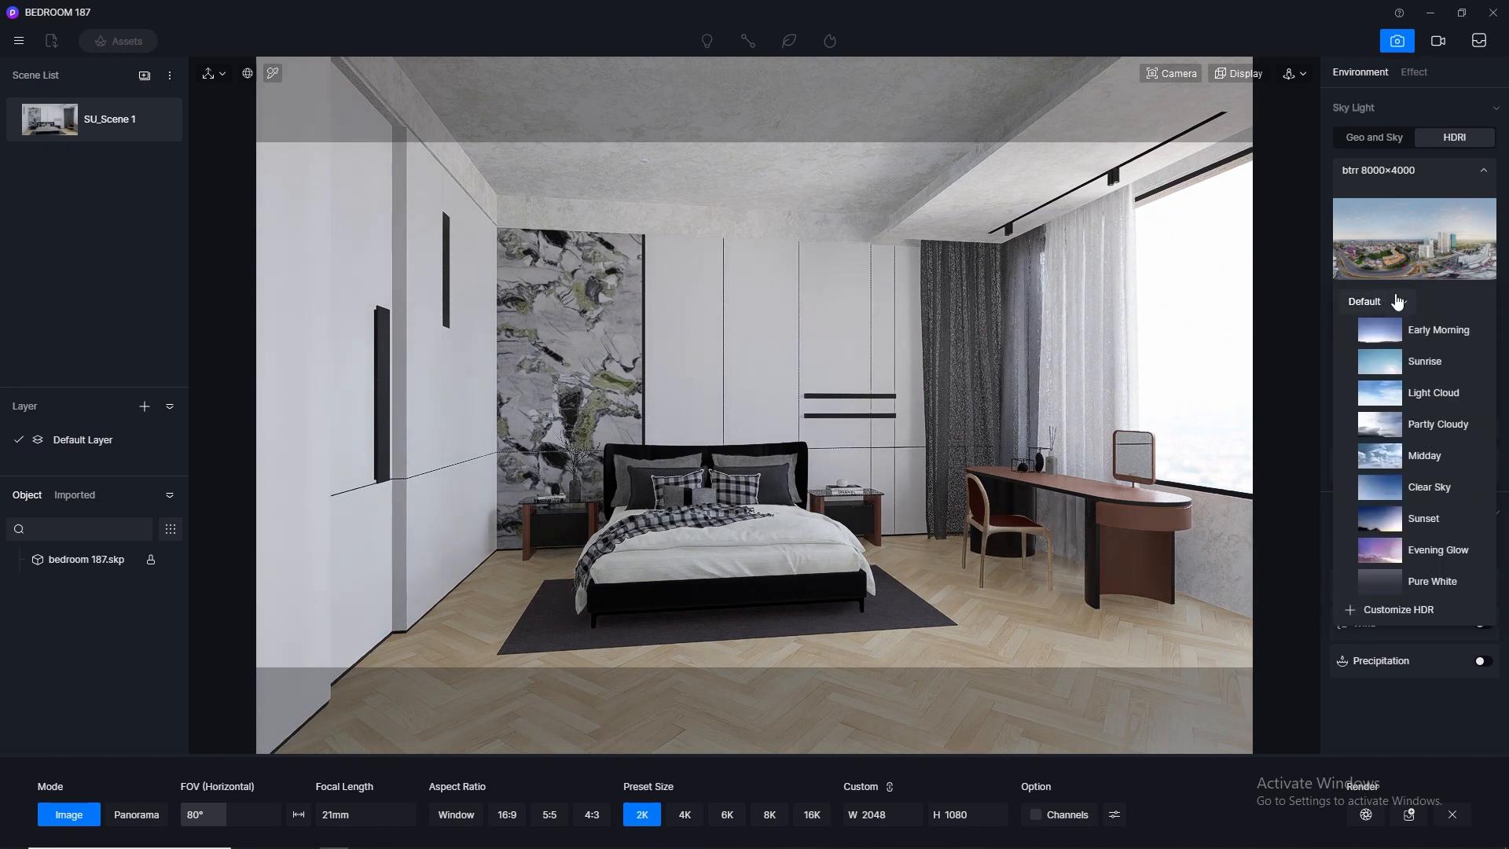
{"action": "left_click", "coordinate": [1383, 331]}
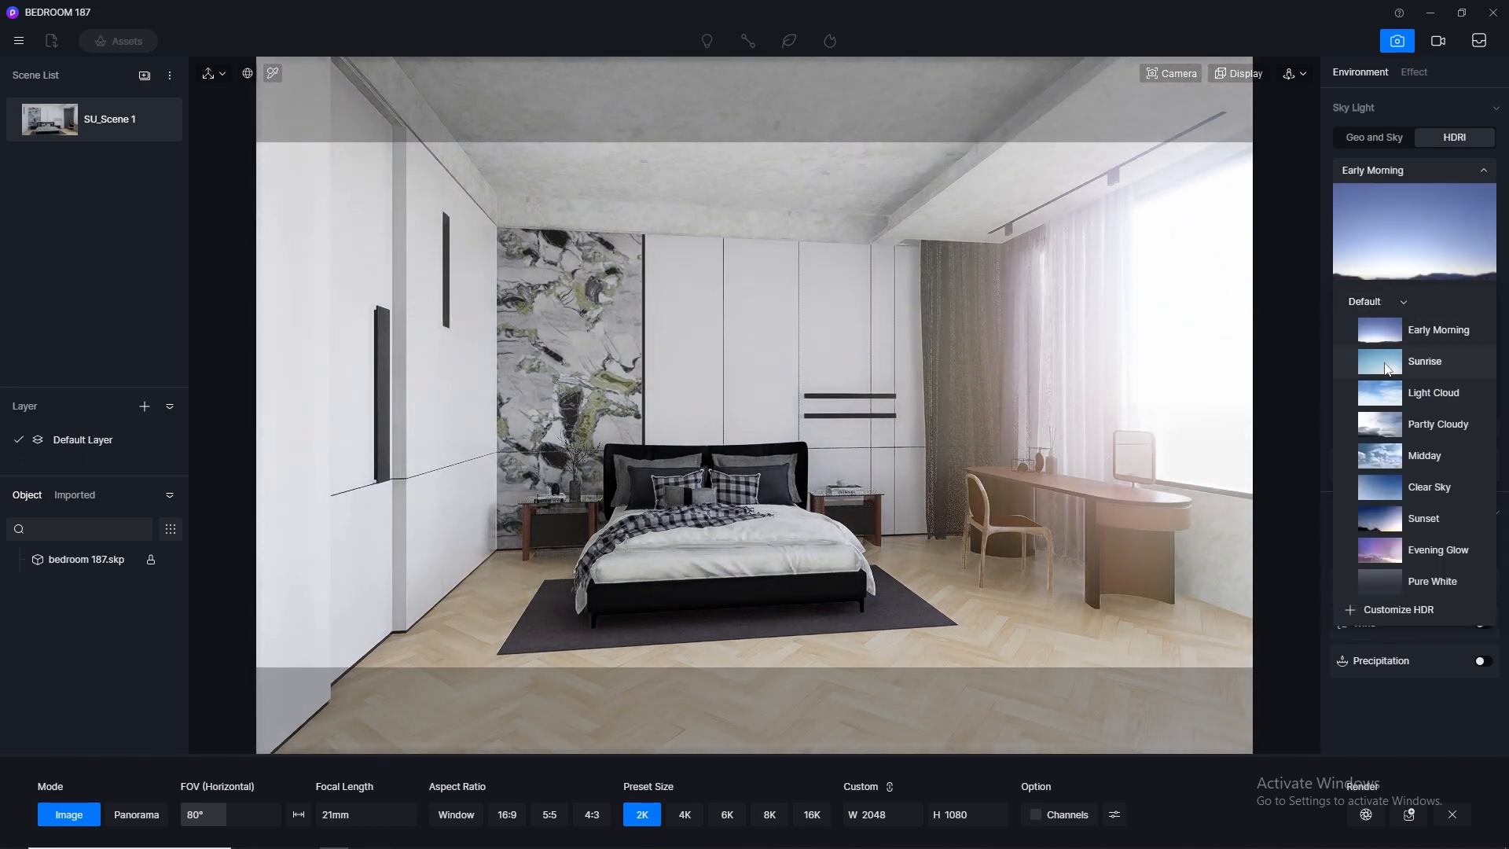
{"action": "left_click", "coordinate": [1388, 454]}
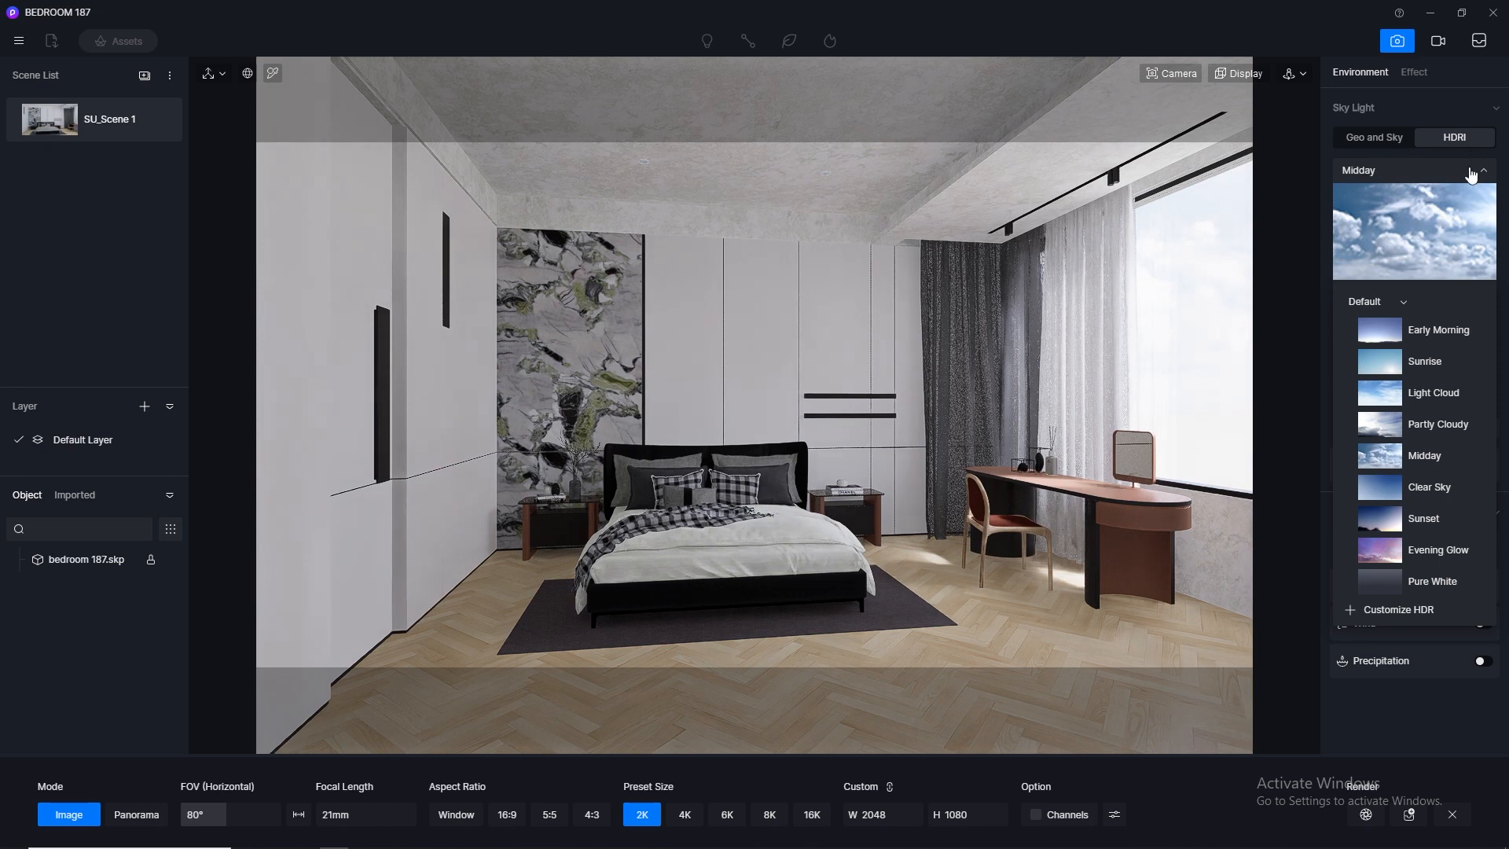
Switch the sky back to the custom HDRI btrr 8000×4000 and rotate it to 121.2°
{"action": "left_click", "coordinate": [1372, 302]}
{"action": "left_click", "coordinate": [1384, 318]}
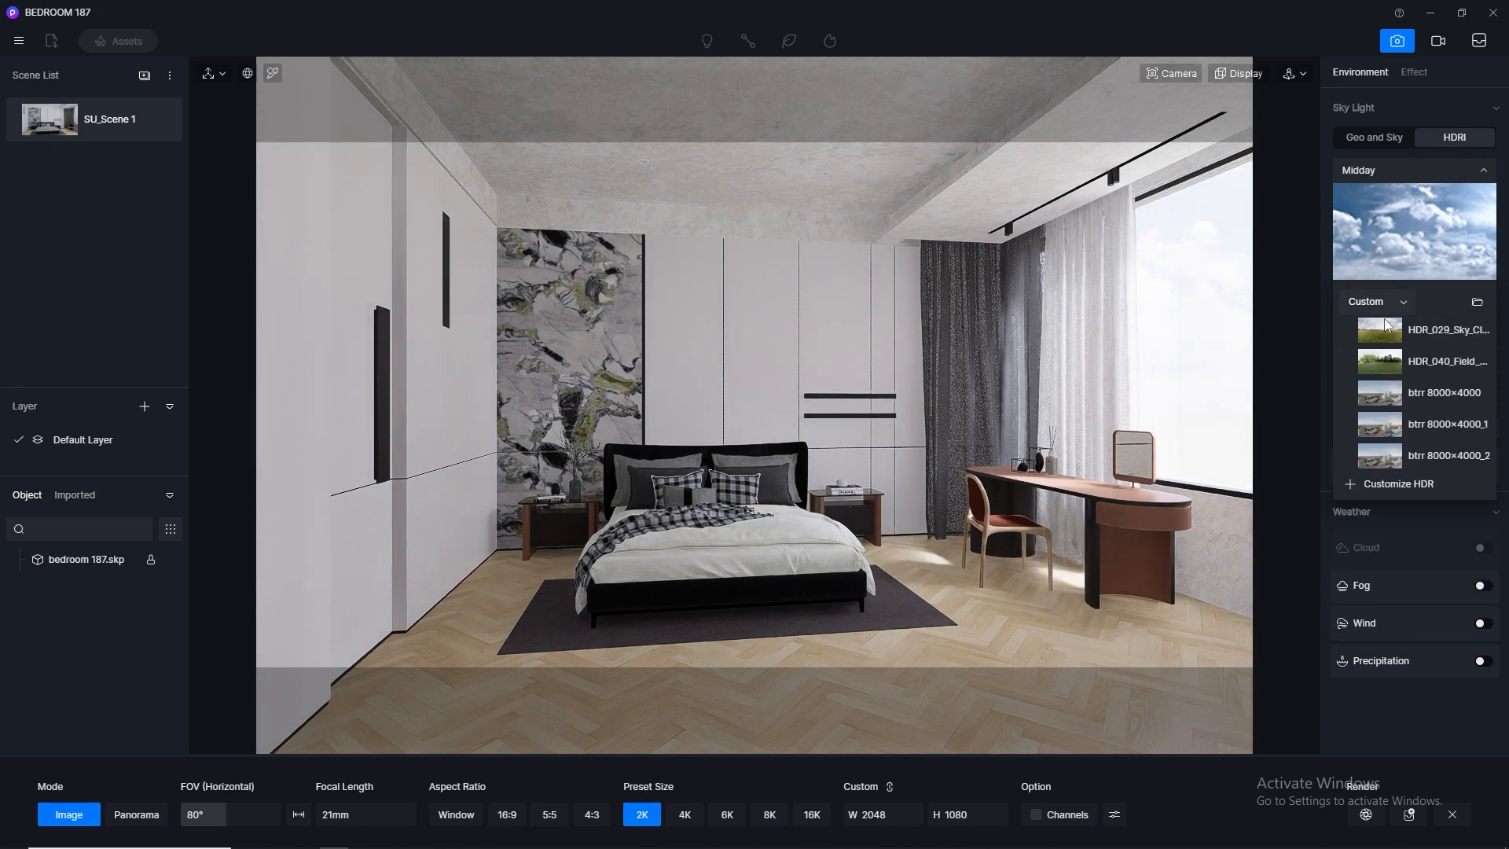
{"action": "left_click", "coordinate": [1390, 393]}
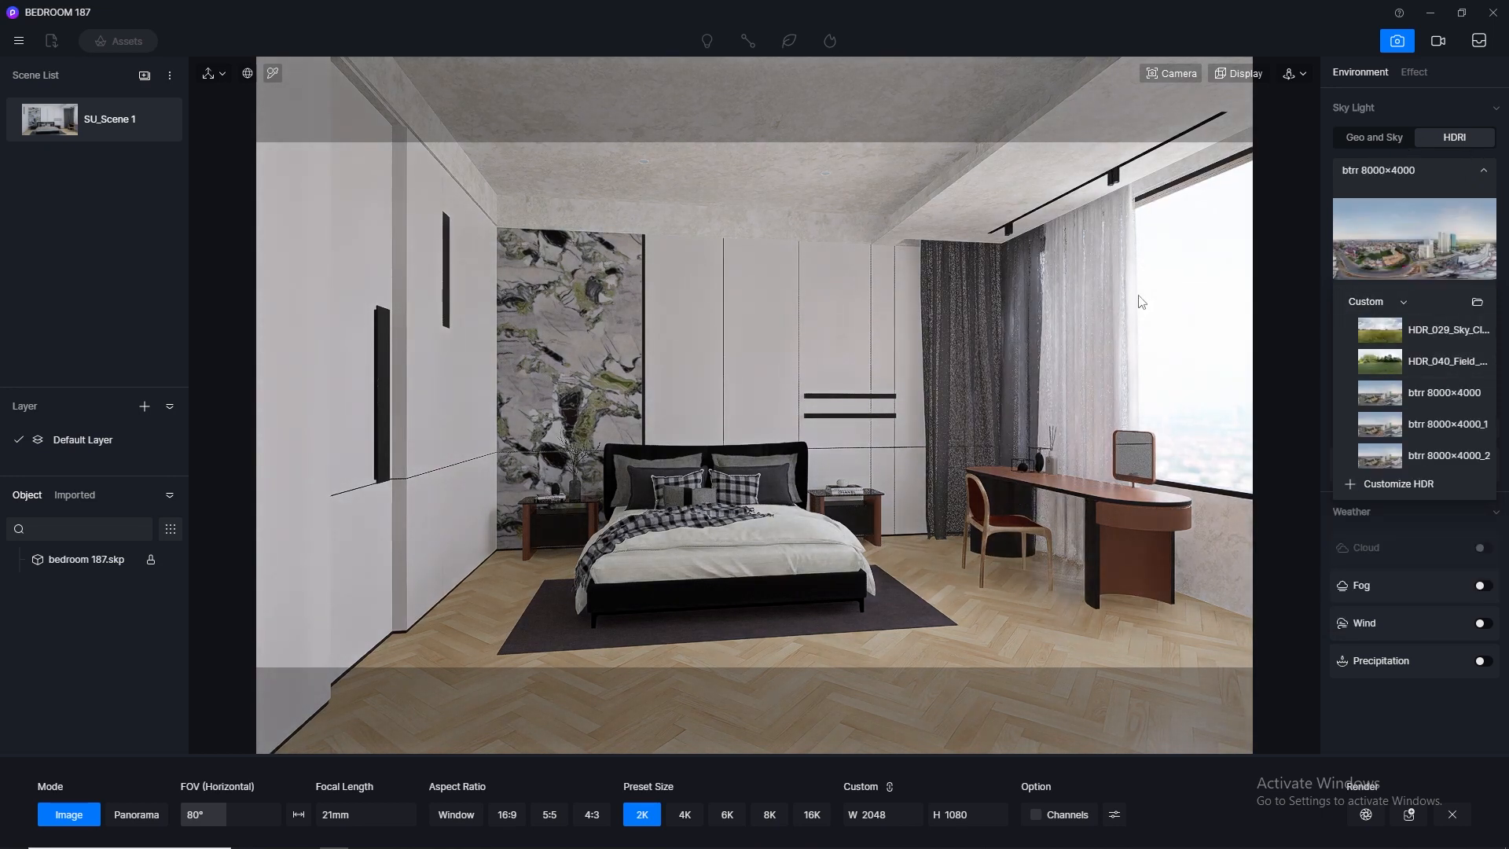
{"action": "left_click", "coordinate": [1484, 173]}
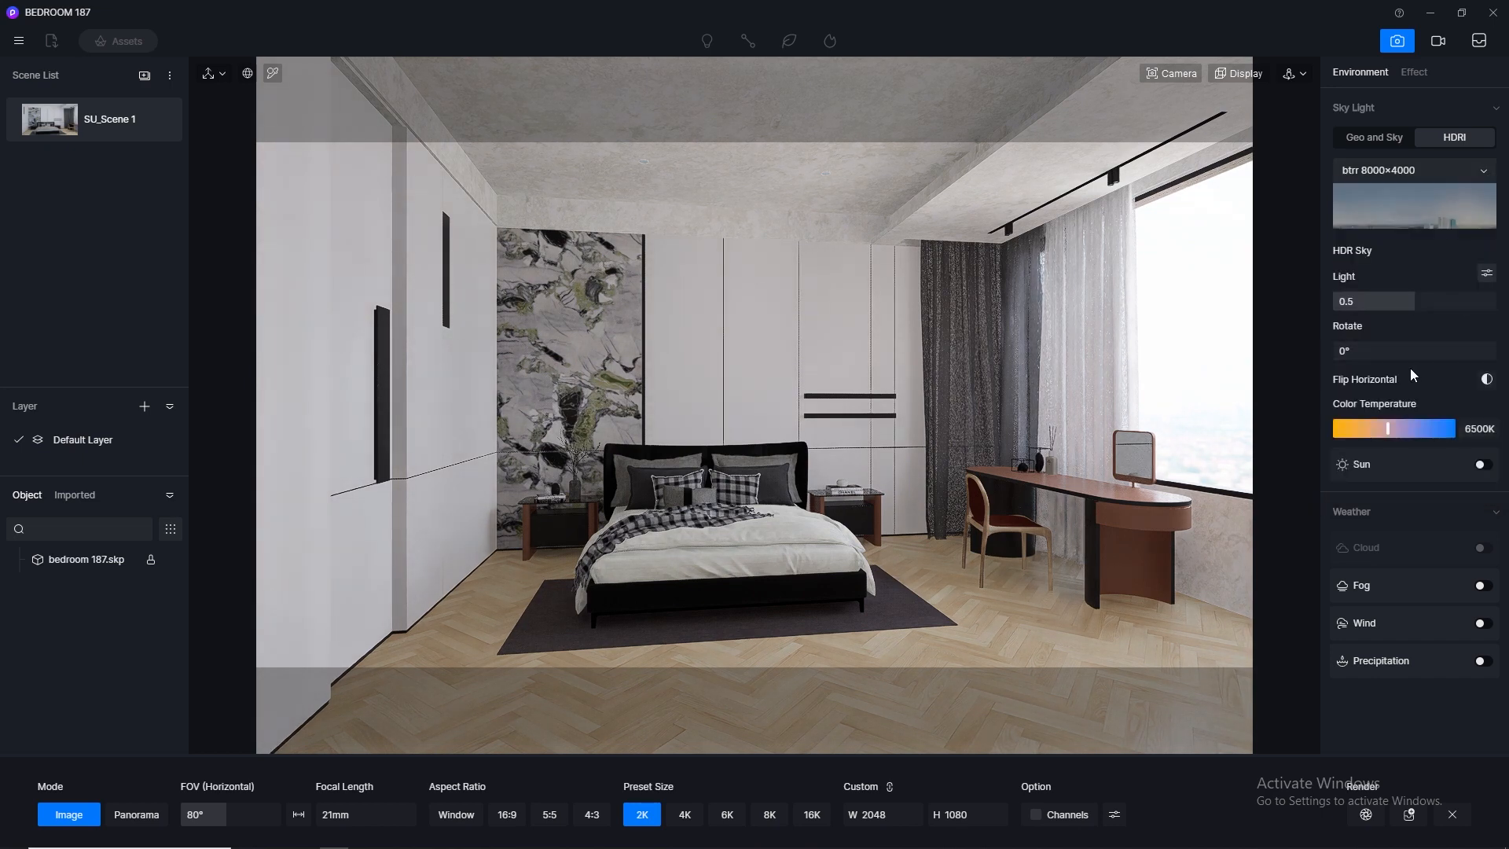
{"action": "left_click_drag", "start_coordinate": [1407, 351], "coordinate": [1395, 351]}
Separate the HDRI light controls and set Skylight to 0.1 and Background to 0.01
{"action": "left_click", "coordinate": [1486, 272]}
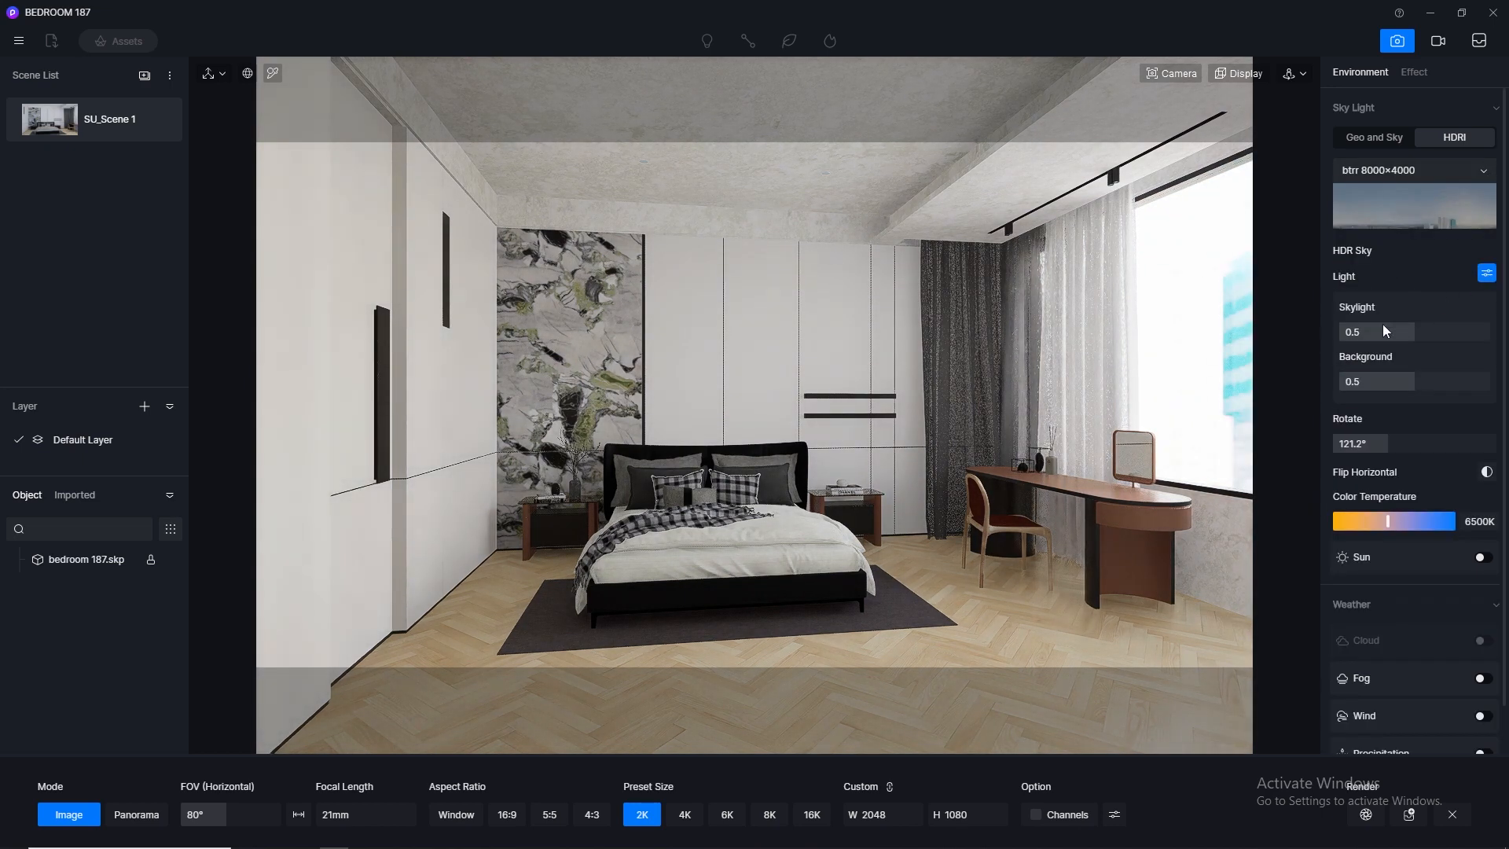
{"action": "left_click", "coordinate": [1379, 330]}
{"action": "type", "text": "0.1"}
{"action": "key", "text": "Return"}
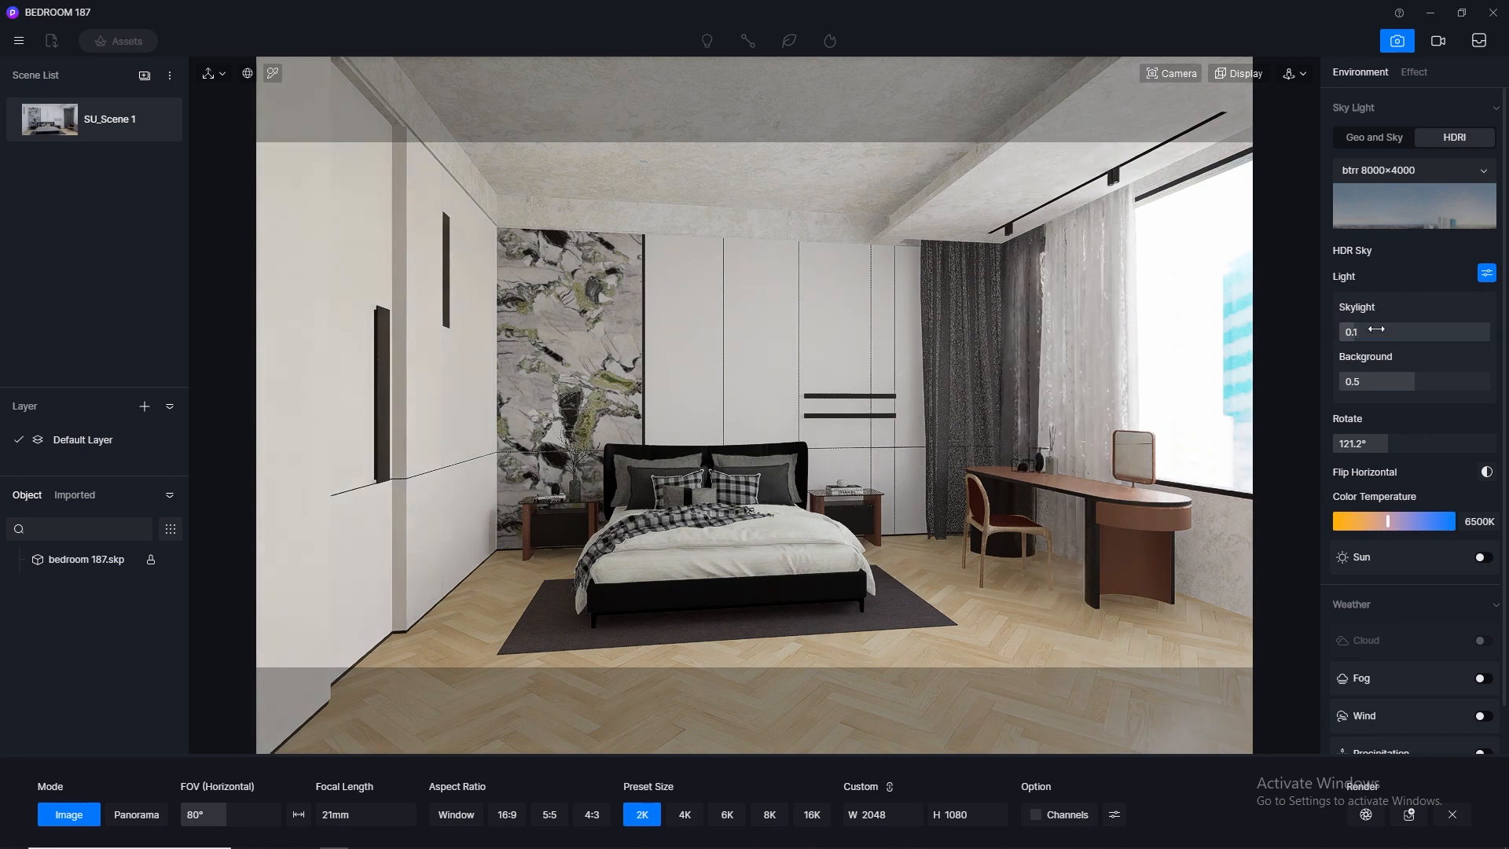
{"action": "left_click", "coordinate": [1379, 381]}
{"action": "type", "text": "0.01"}
{"action": "key", "text": "Return"}
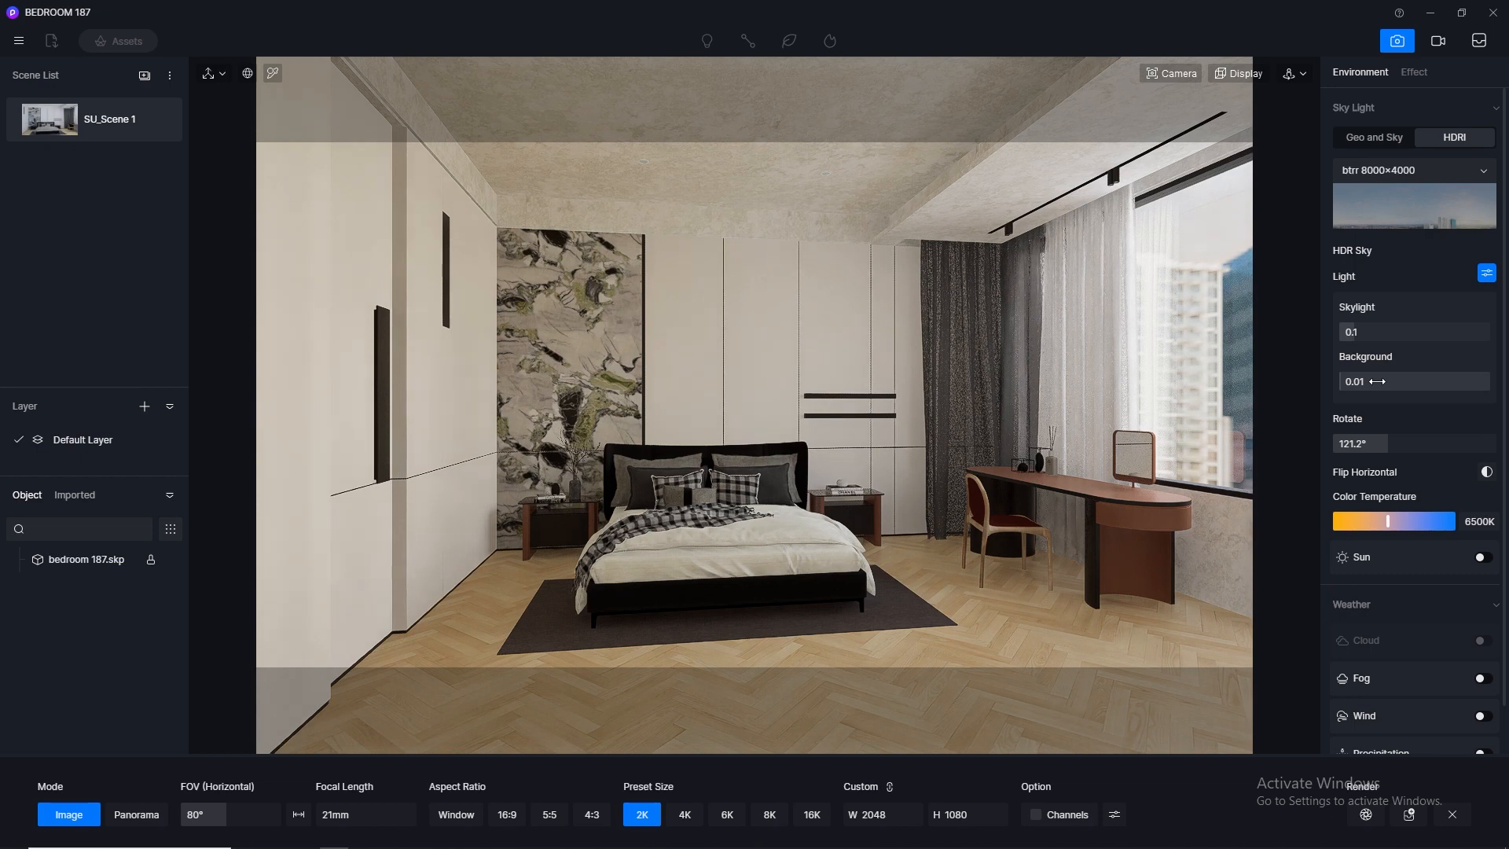
Rotate the HDRI sky to 81.3° and update SU_Scene 1 with the current settings
{"action": "left_click", "coordinate": [1400, 443]}
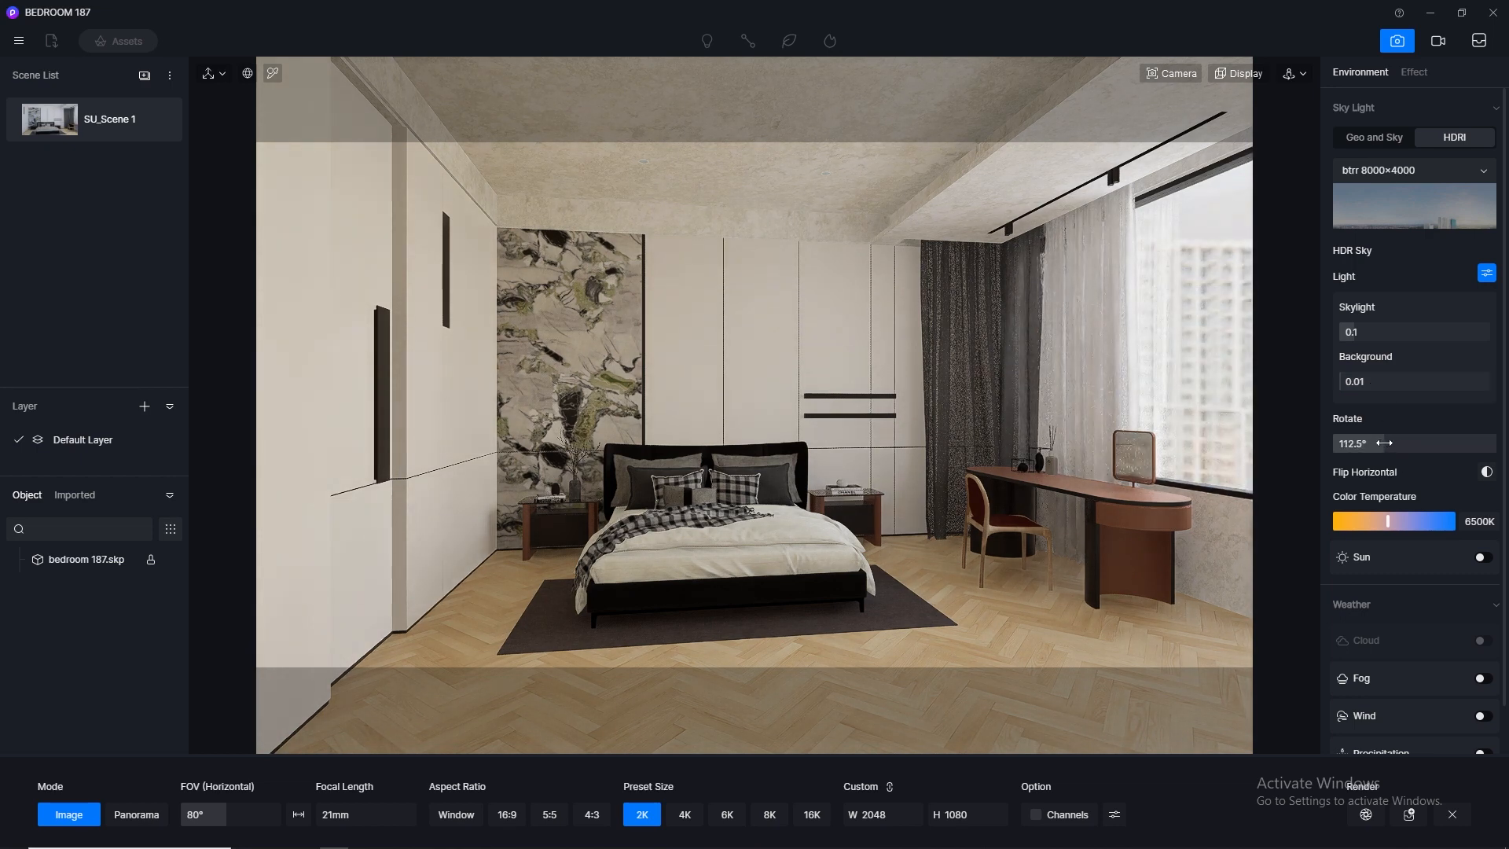
{"action": "left_click_drag", "start_coordinate": [1400, 443], "coordinate": [1370, 441]}
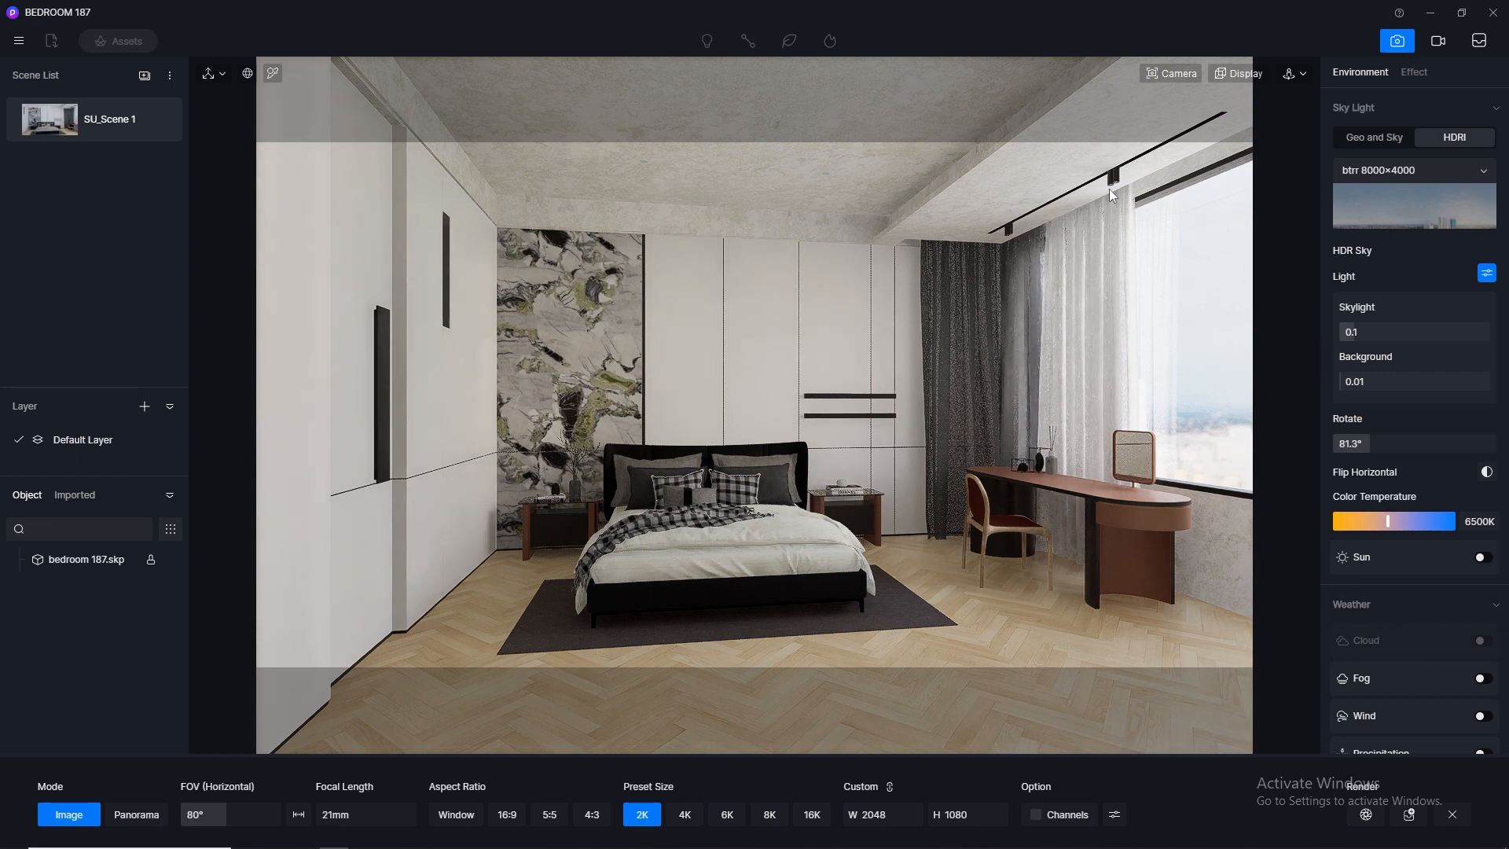
{"action": "left_click", "coordinate": [158, 120]}
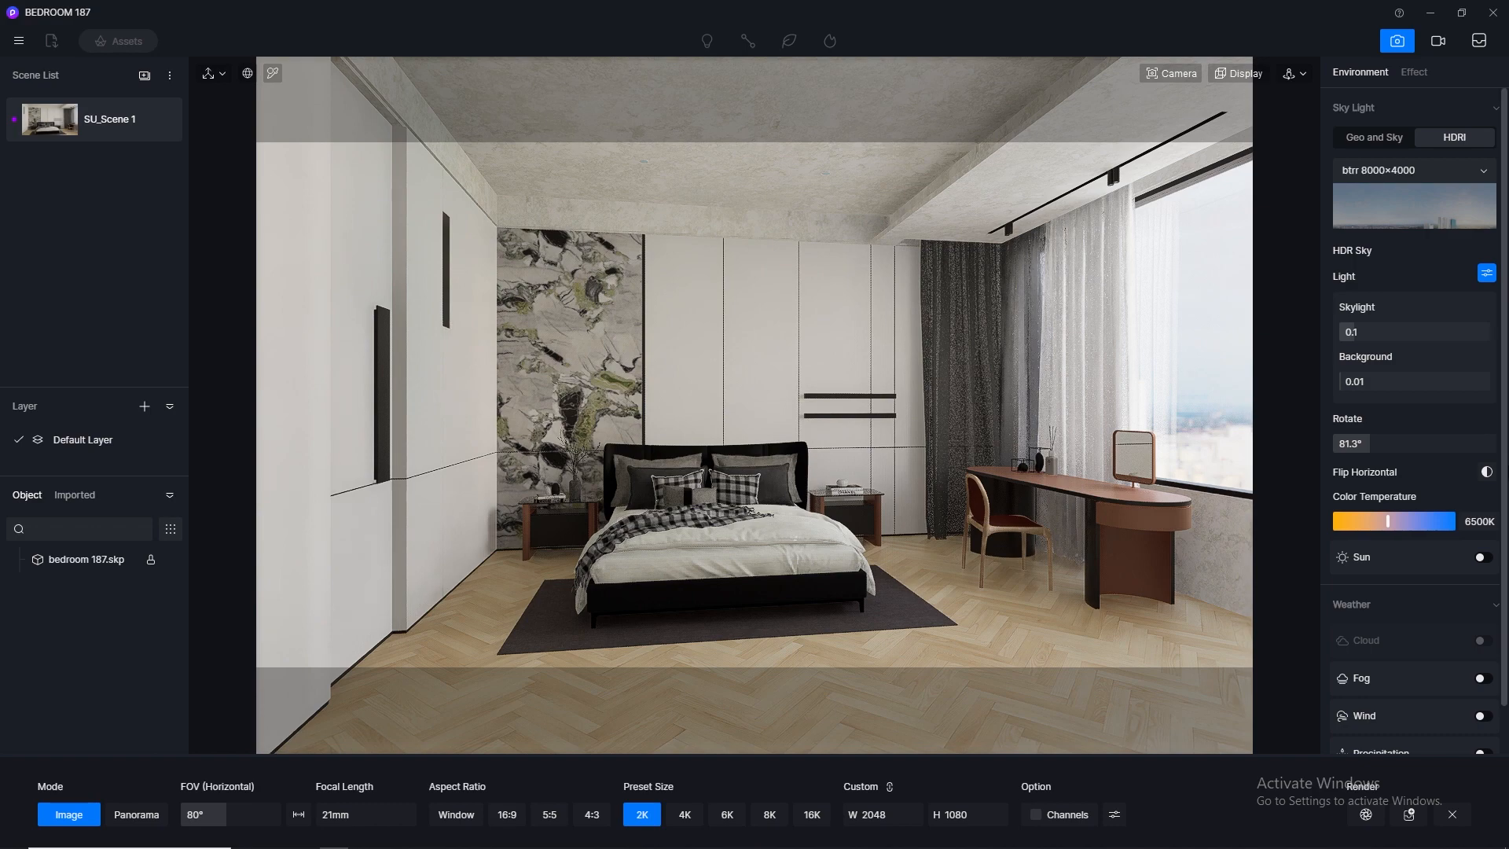
Enable the HDRI sun with a custom direction, setting its altitude to 50.4 and azimuth to 78.3
{"action": "left_click", "coordinate": [1491, 559]}
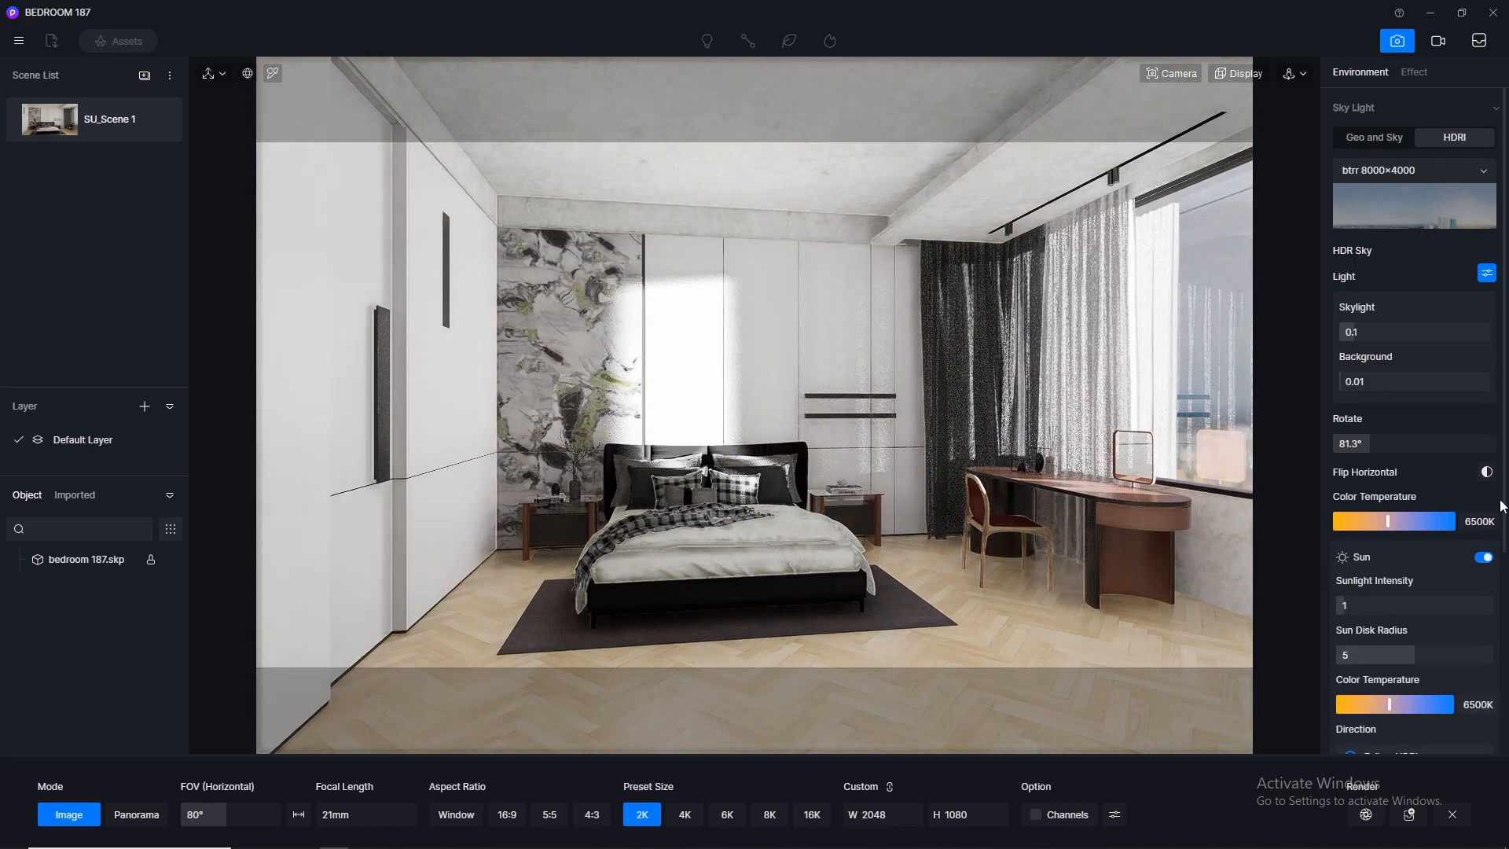
{"action": "scroll", "coordinate": [1504, 566], "scroll_direction": "down", "scroll_amount": 2}
{"action": "left_click", "coordinate": [1351, 697]}
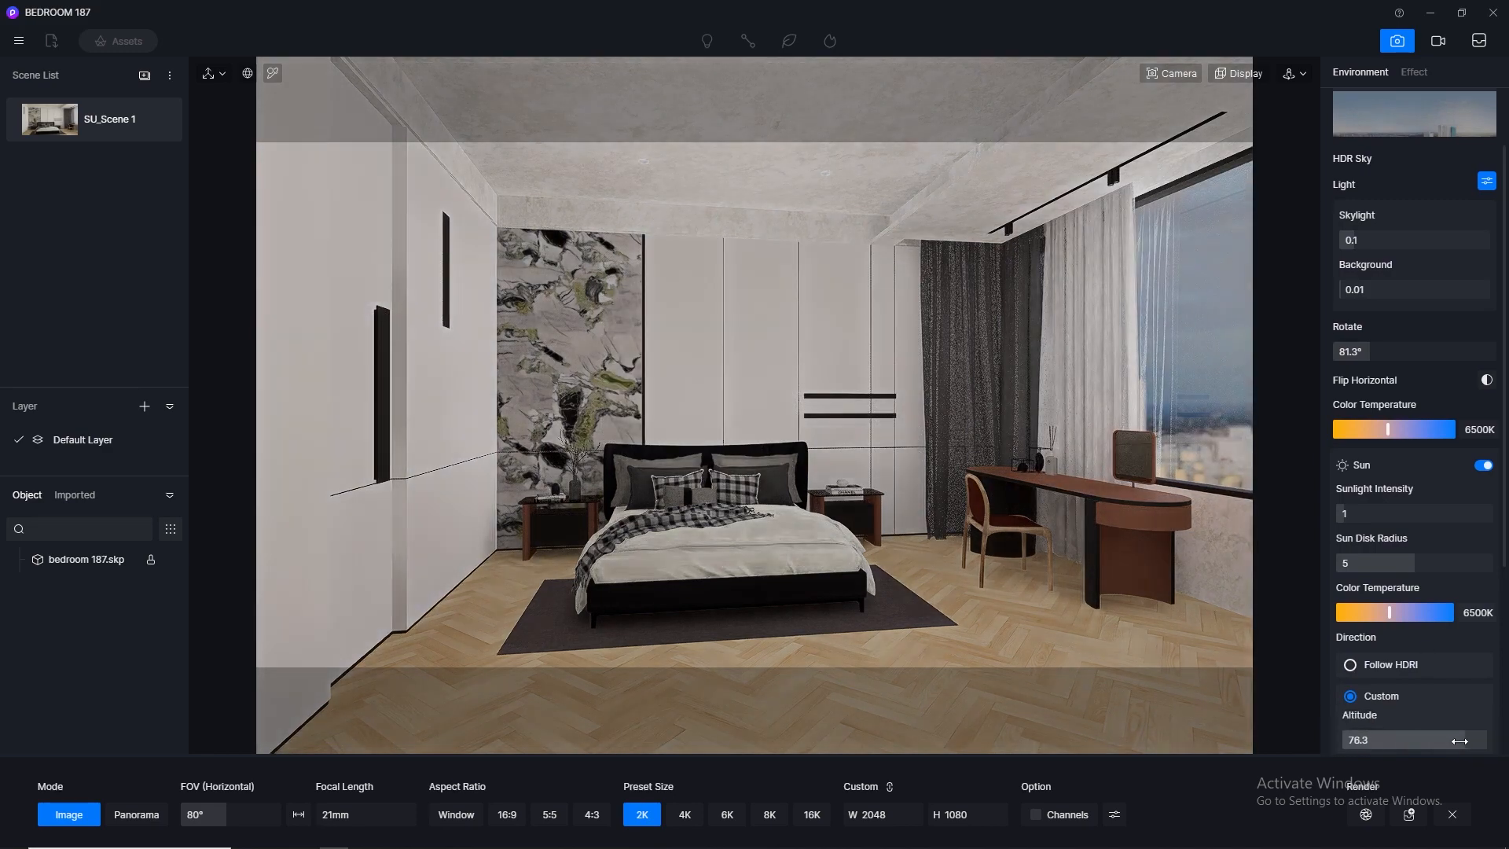
{"action": "left_click_drag", "start_coordinate": [1459, 742], "coordinate": [1426, 741]}
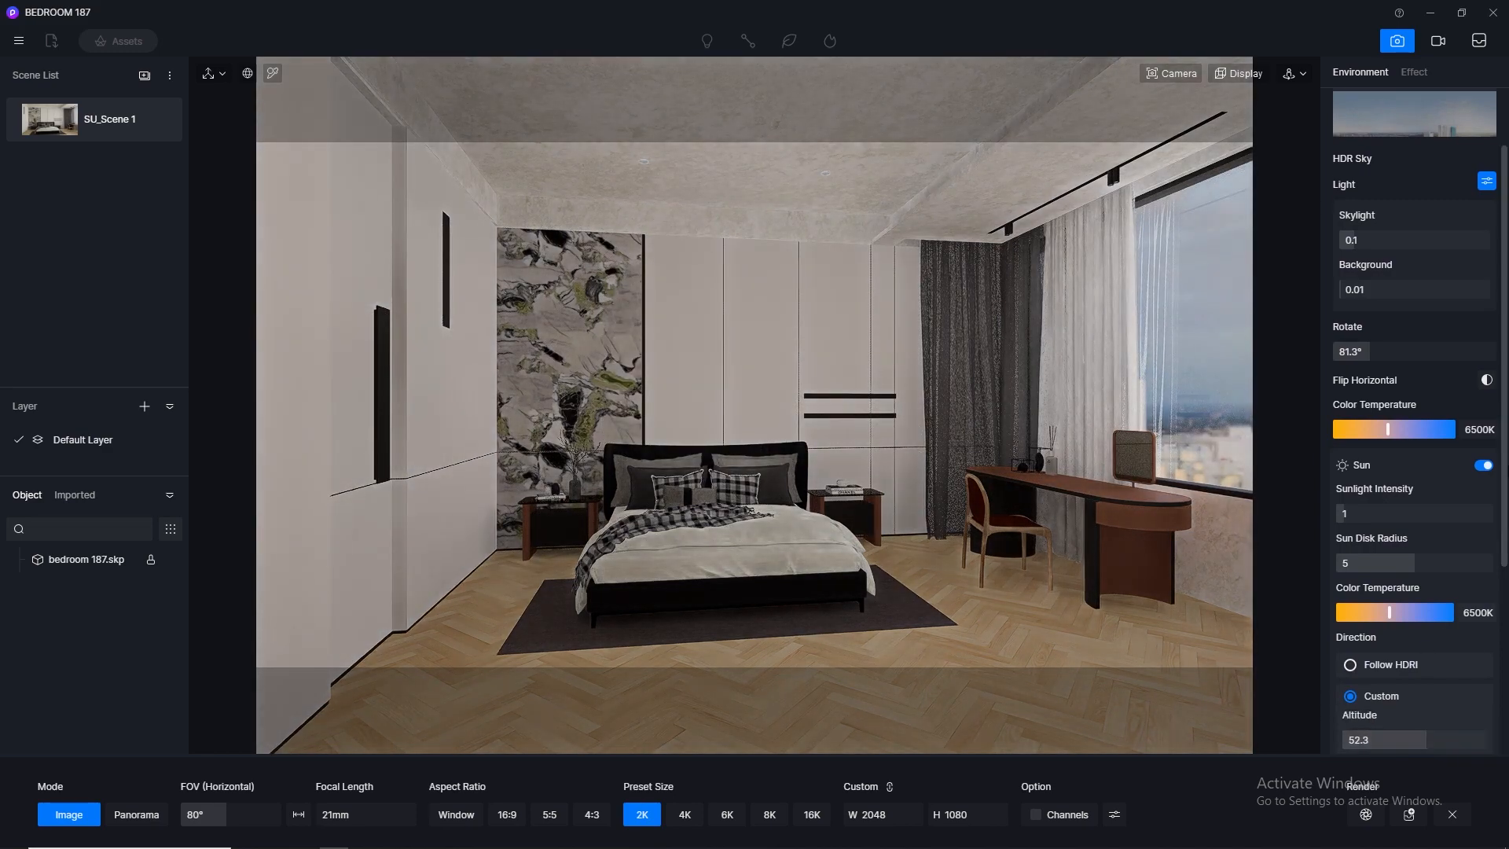
{"action": "scroll", "coordinate": [1450, 590], "scroll_direction": "down", "scroll_amount": 3}
{"action": "left_click_drag", "start_coordinate": [1353, 661], "coordinate": [1374, 665]}
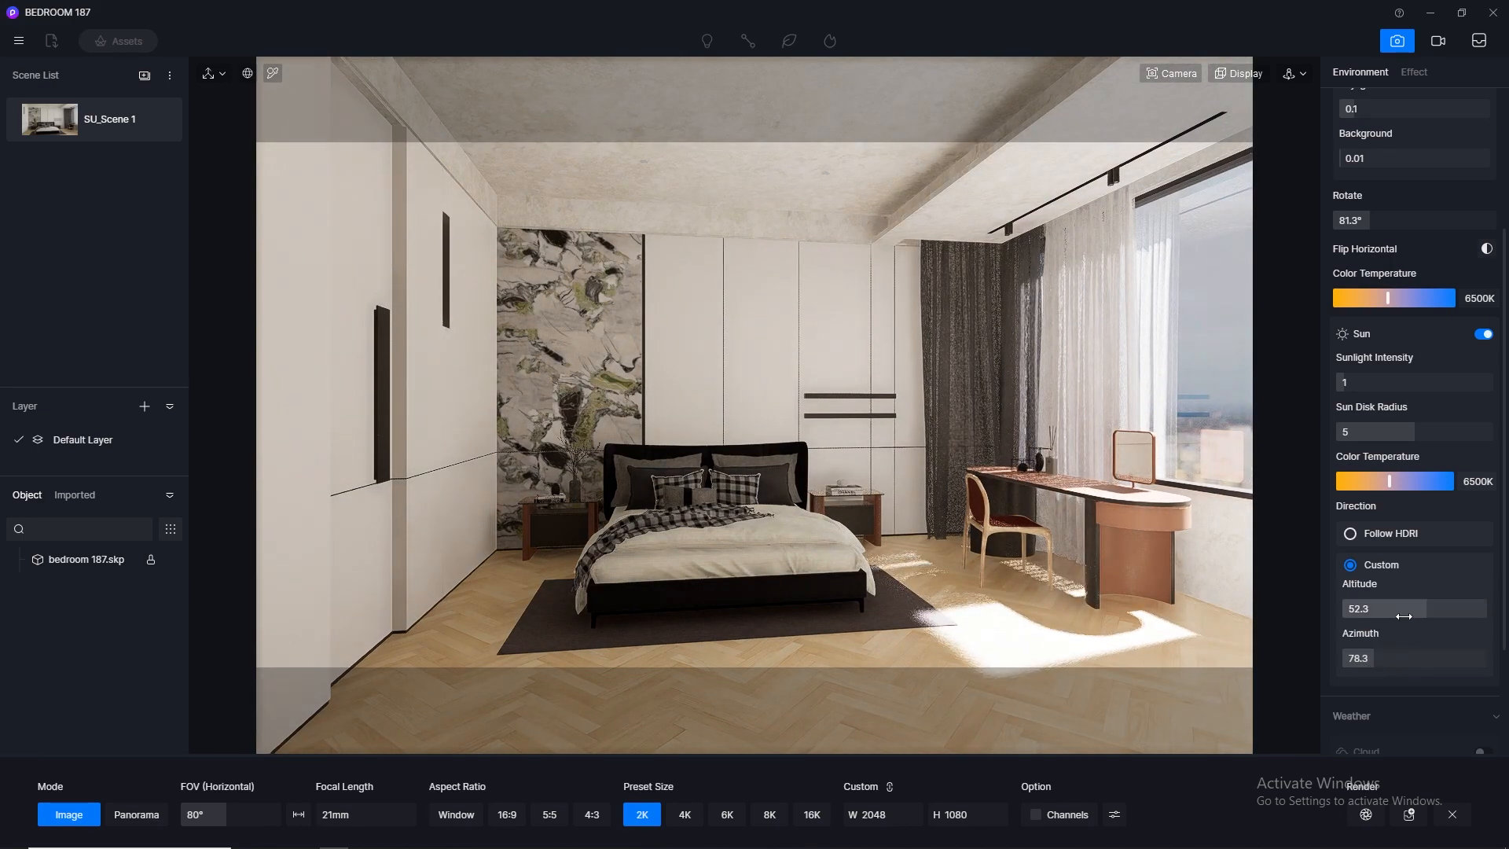
{"action": "mouse_move", "coordinate": [1407, 613]}
{"action": "left_mouse_down"}
{"action": "mouse_move", "coordinate": [1381, 613]}
{"action": "mouse_move", "coordinate": [1454, 618]}
{"action": "mouse_move", "coordinate": [1423, 626]}
{"action": "left_mouse_up"}
Reduce the HDRI sun's Sunlight Intensity to 0.01 and update SU_Scene 1 with the current settings
{"action": "left_click", "coordinate": [1387, 383]}
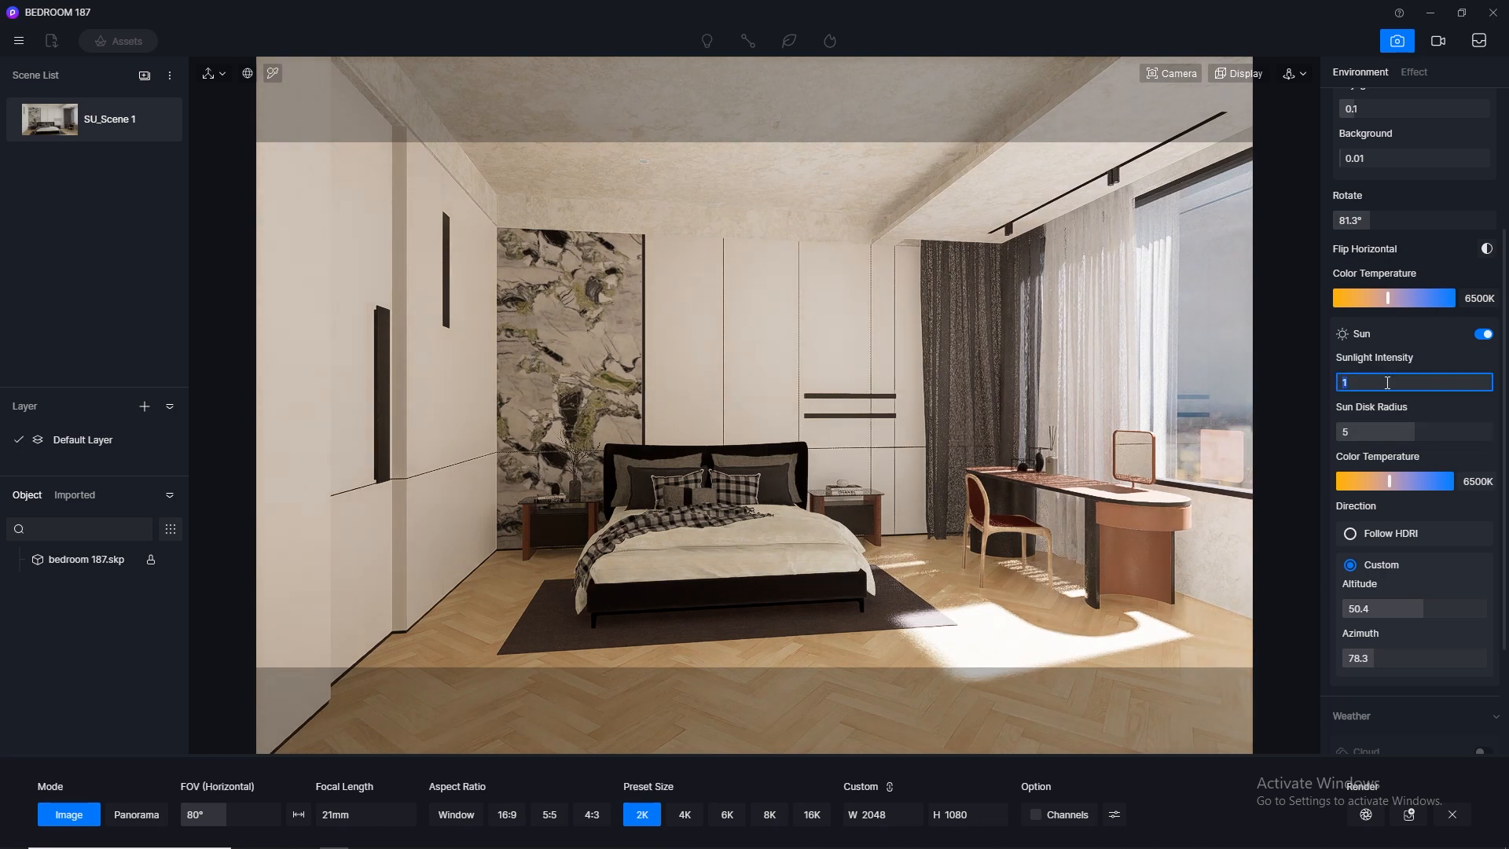
{"action": "type", "text": "0.1"}
{"action": "key", "text": "Return"}
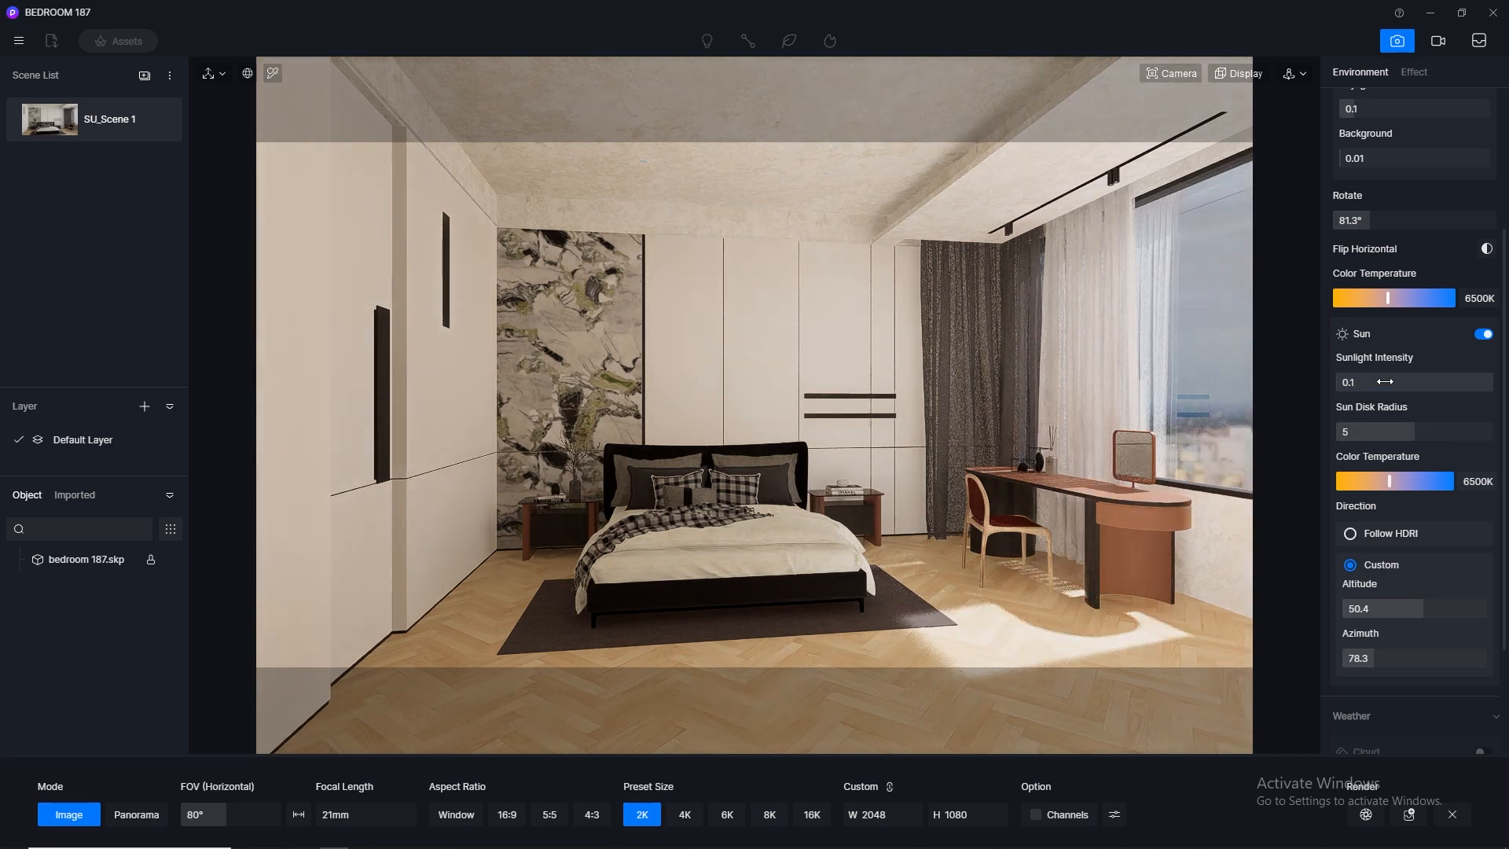
{"action": "left_click", "coordinate": [1386, 382]}
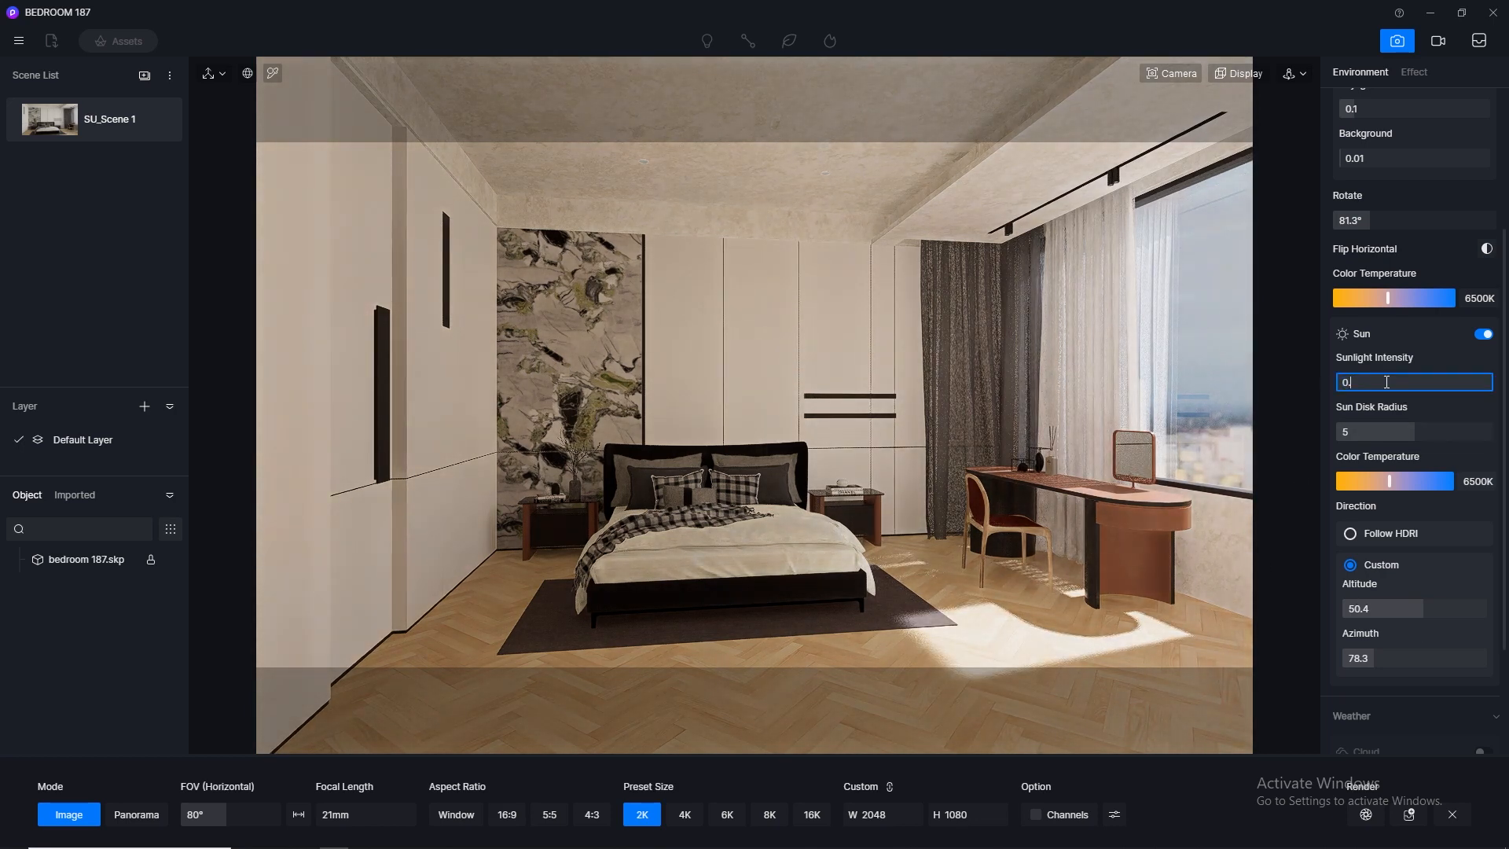
{"action": "type", "text": "0.05"}
{"action": "key", "text": "Return"}
{"action": "left_click", "coordinate": [1386, 382]}
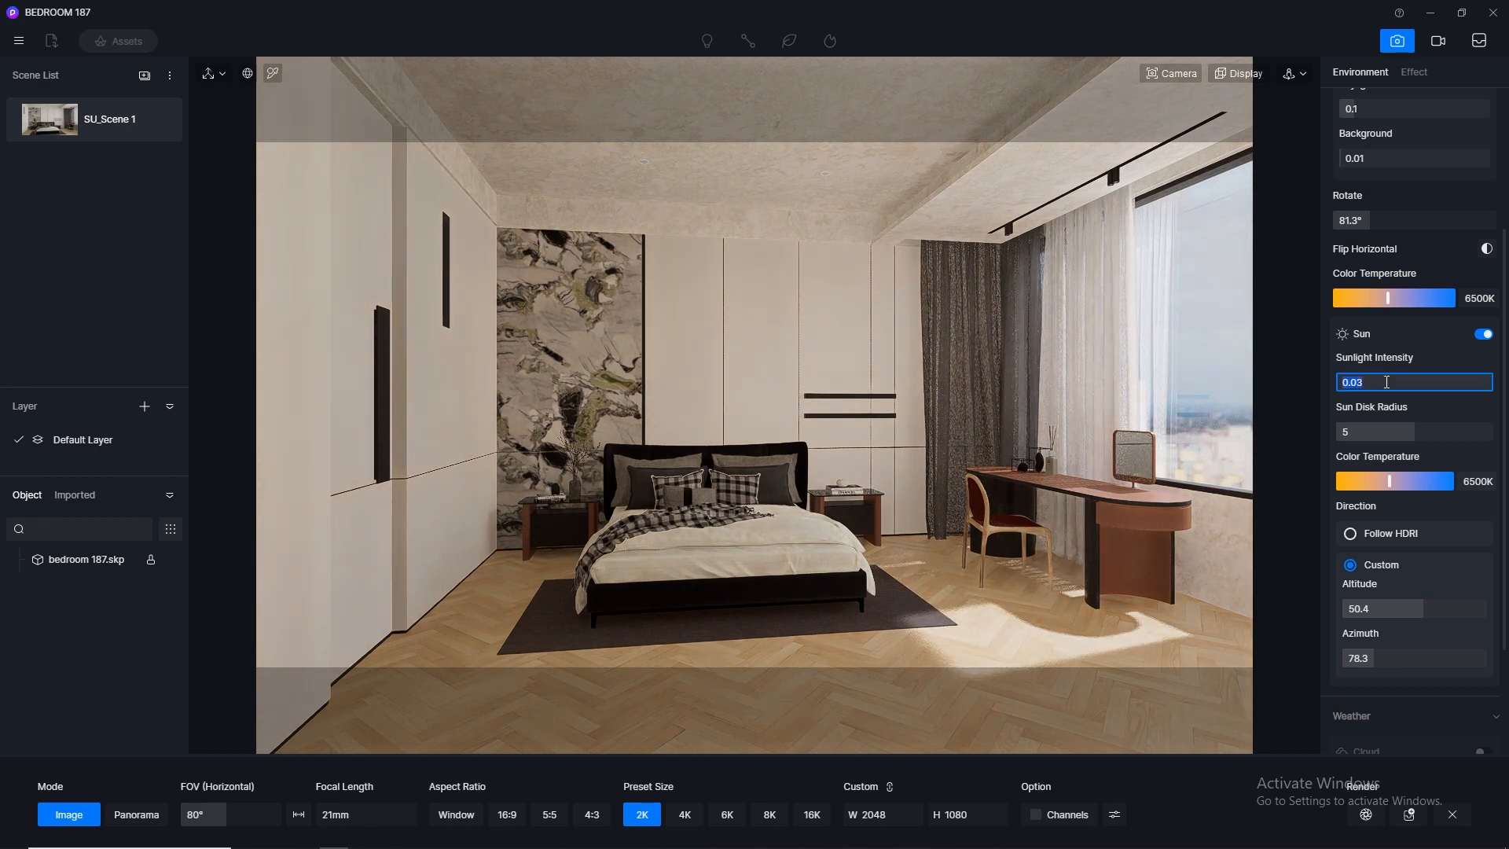
{"action": "type", "text": "0.01"}
{"action": "key", "text": "Return"}
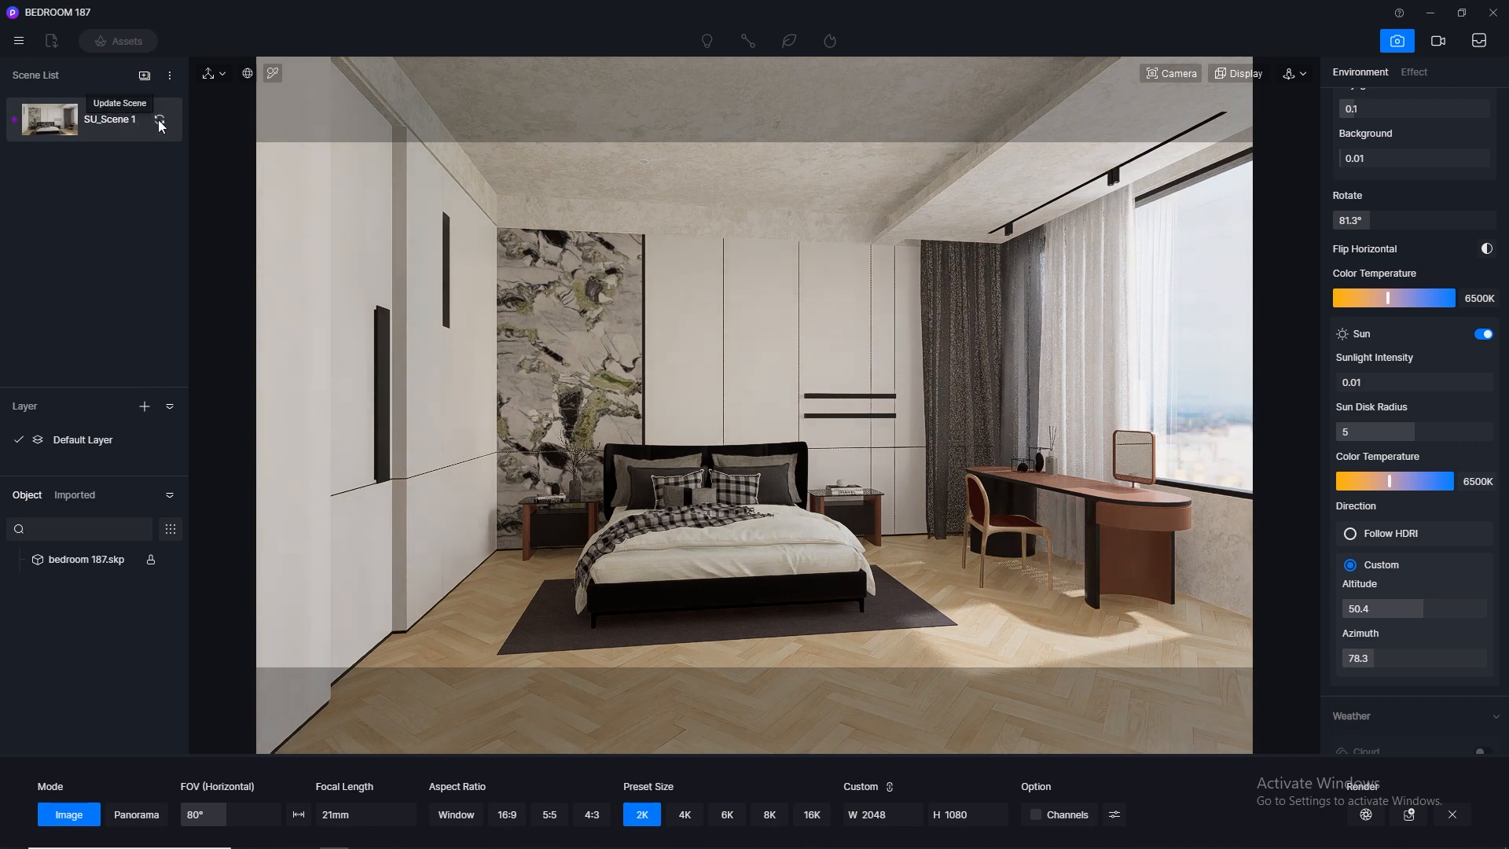
{"action": "left_click", "coordinate": [158, 121]}
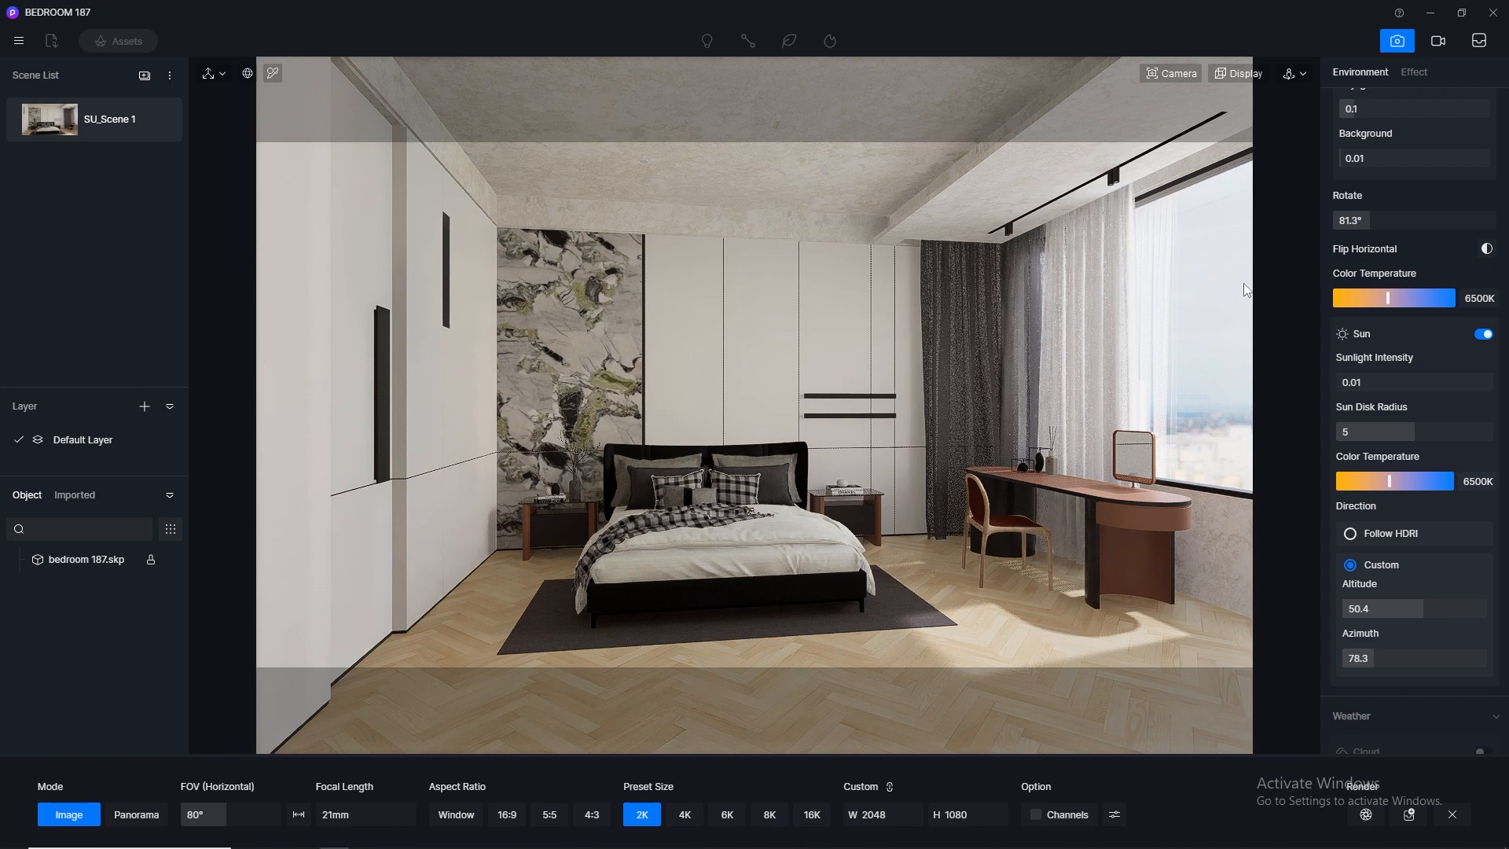
Set the HDRI Skylight strength to 0.2
{"action": "scroll", "coordinate": [1407, 314], "scroll_direction": "up", "scroll_amount": 2}
{"action": "left_click", "coordinate": [1379, 154]}
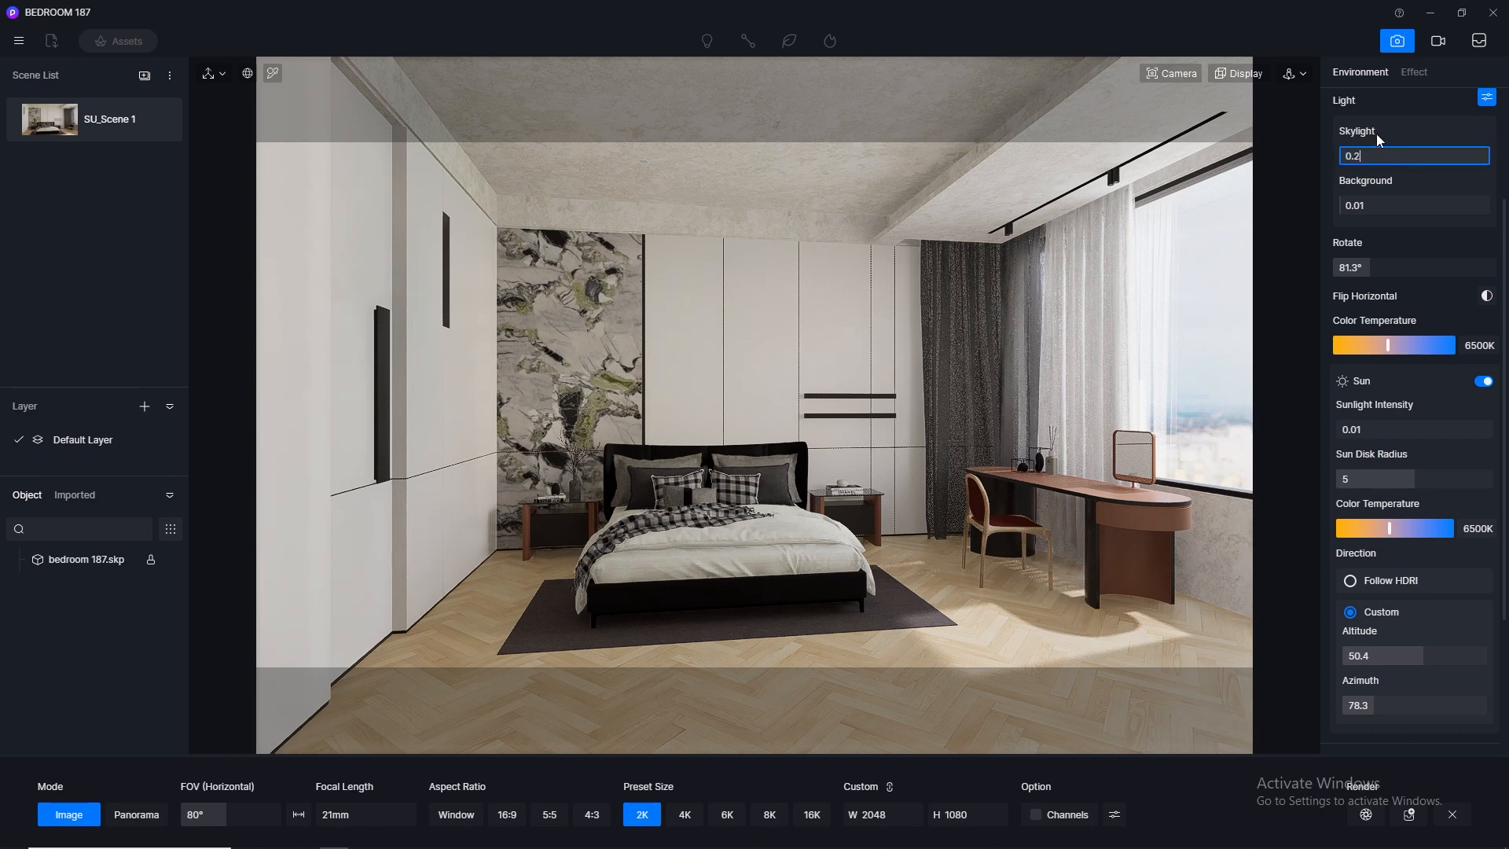
{"action": "type", "text": "0.2"}
{"action": "key", "text": "Return"}
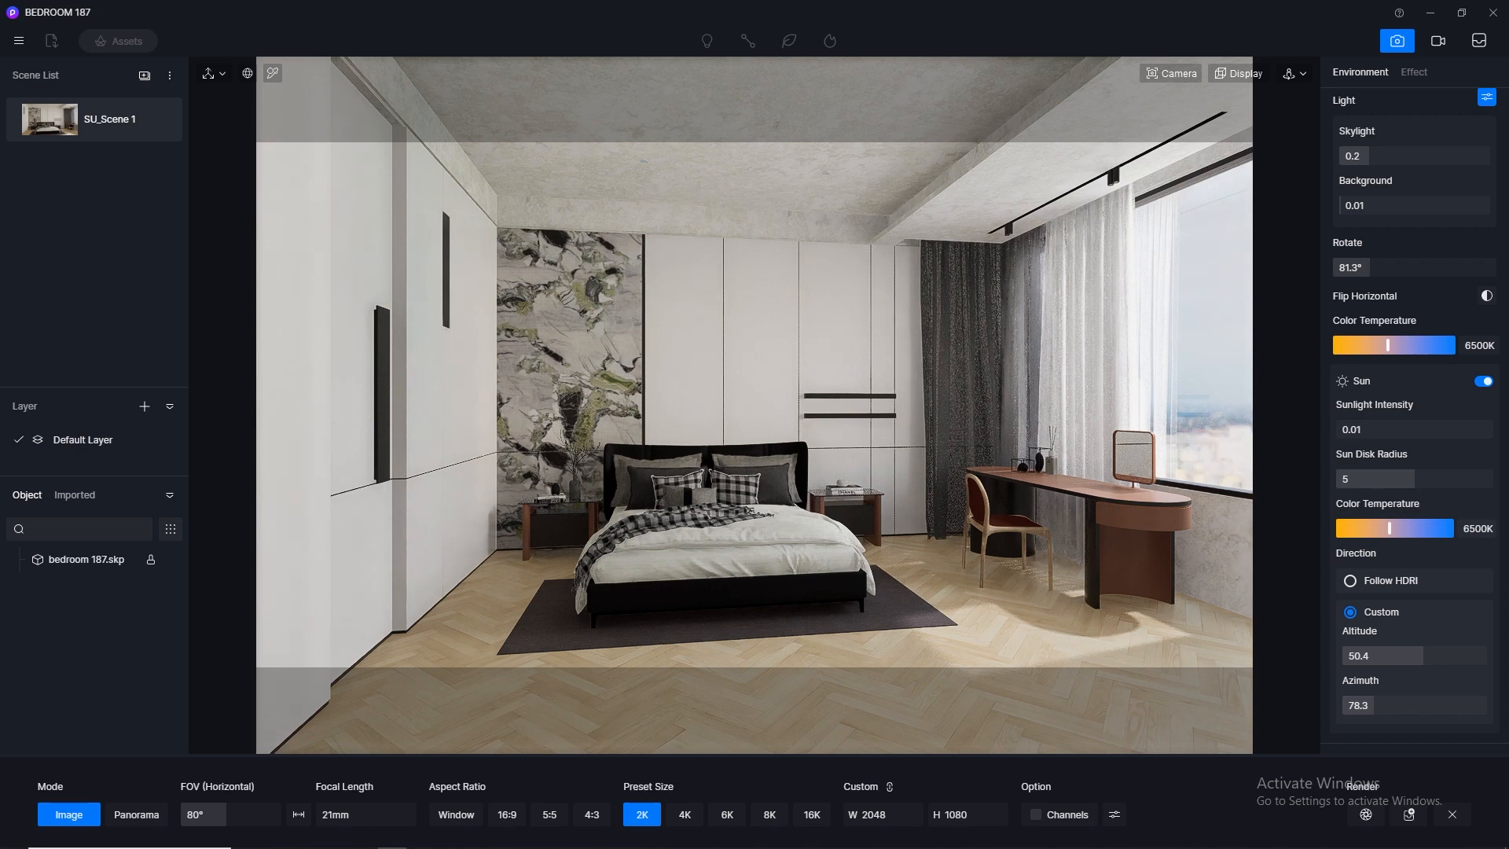
{"action": "mouse_move", "coordinate": [166, 116]}
Try a Contrast of 0.1 in the post-processing effects and return it to 0
{"action": "left_click", "coordinate": [1413, 72]}
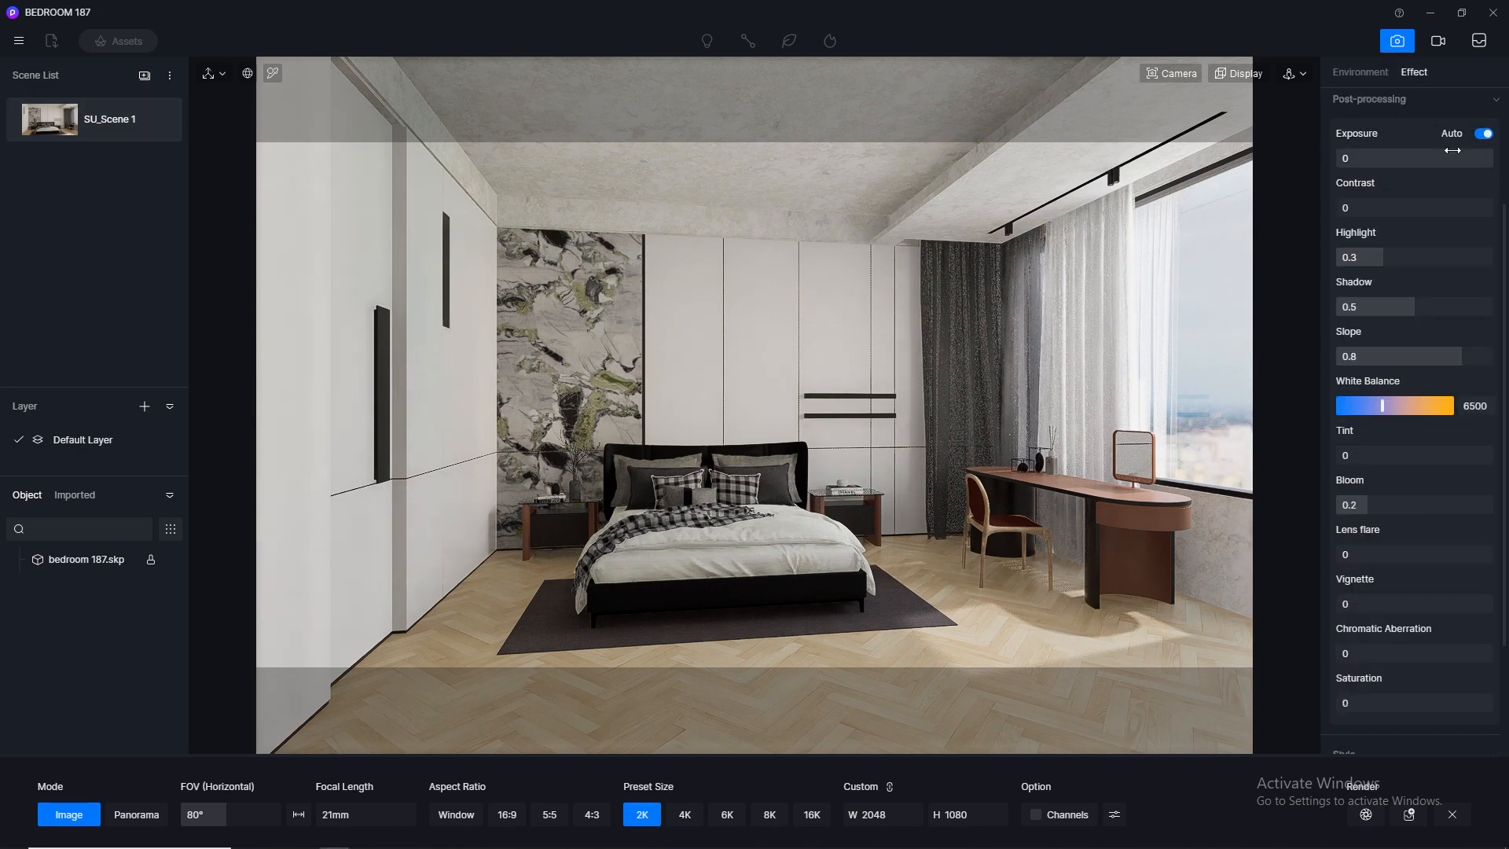
{"action": "left_click", "coordinate": [1395, 203]}
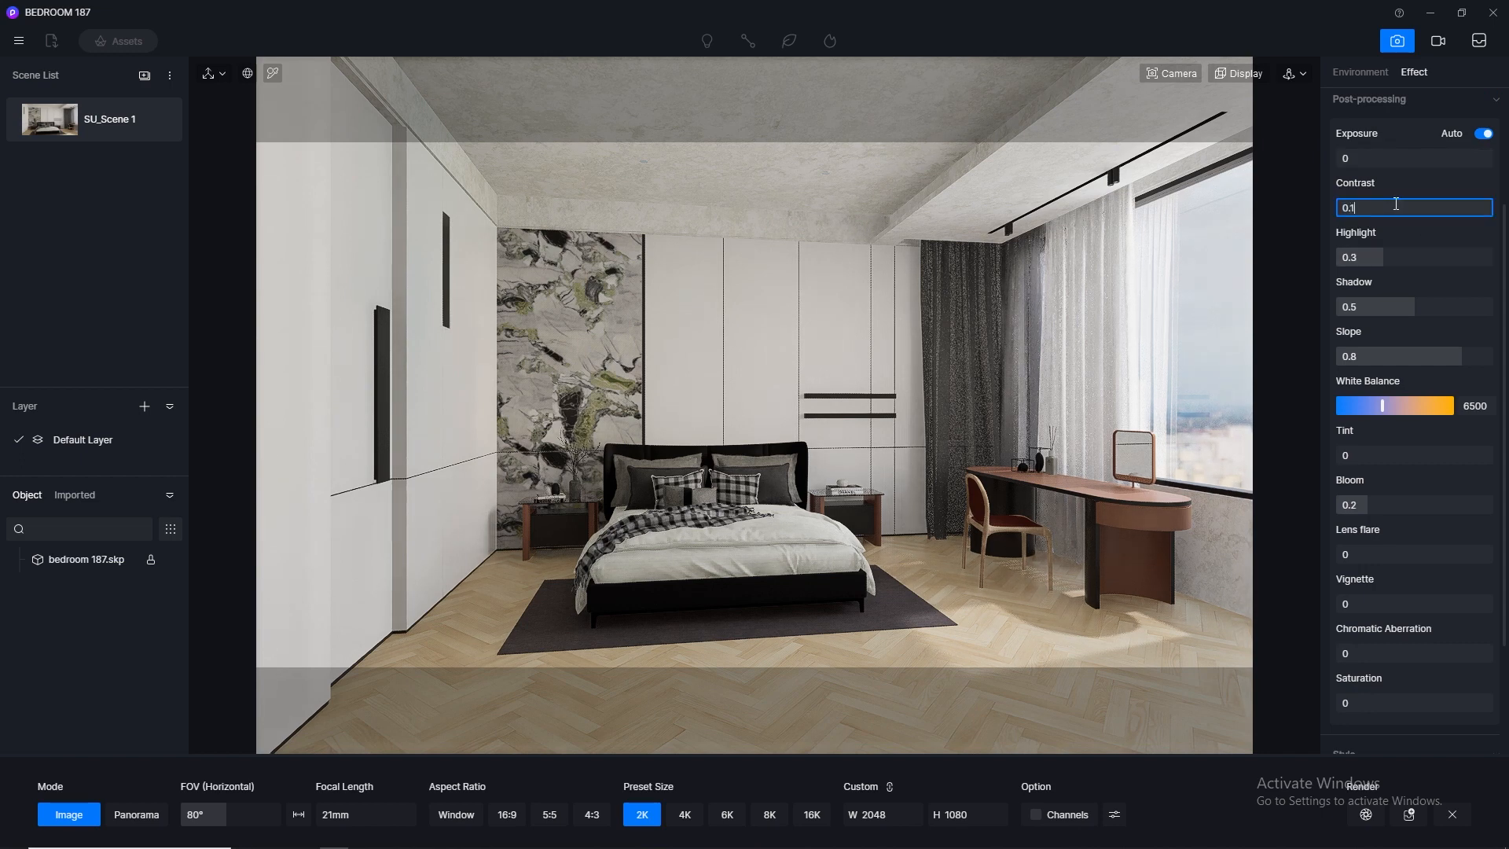
{"action": "key", "text": "Return"}
{"action": "left_click", "coordinate": [1395, 203]}
{"action": "type", "text": "0"}
{"action": "key", "text": "Return"}
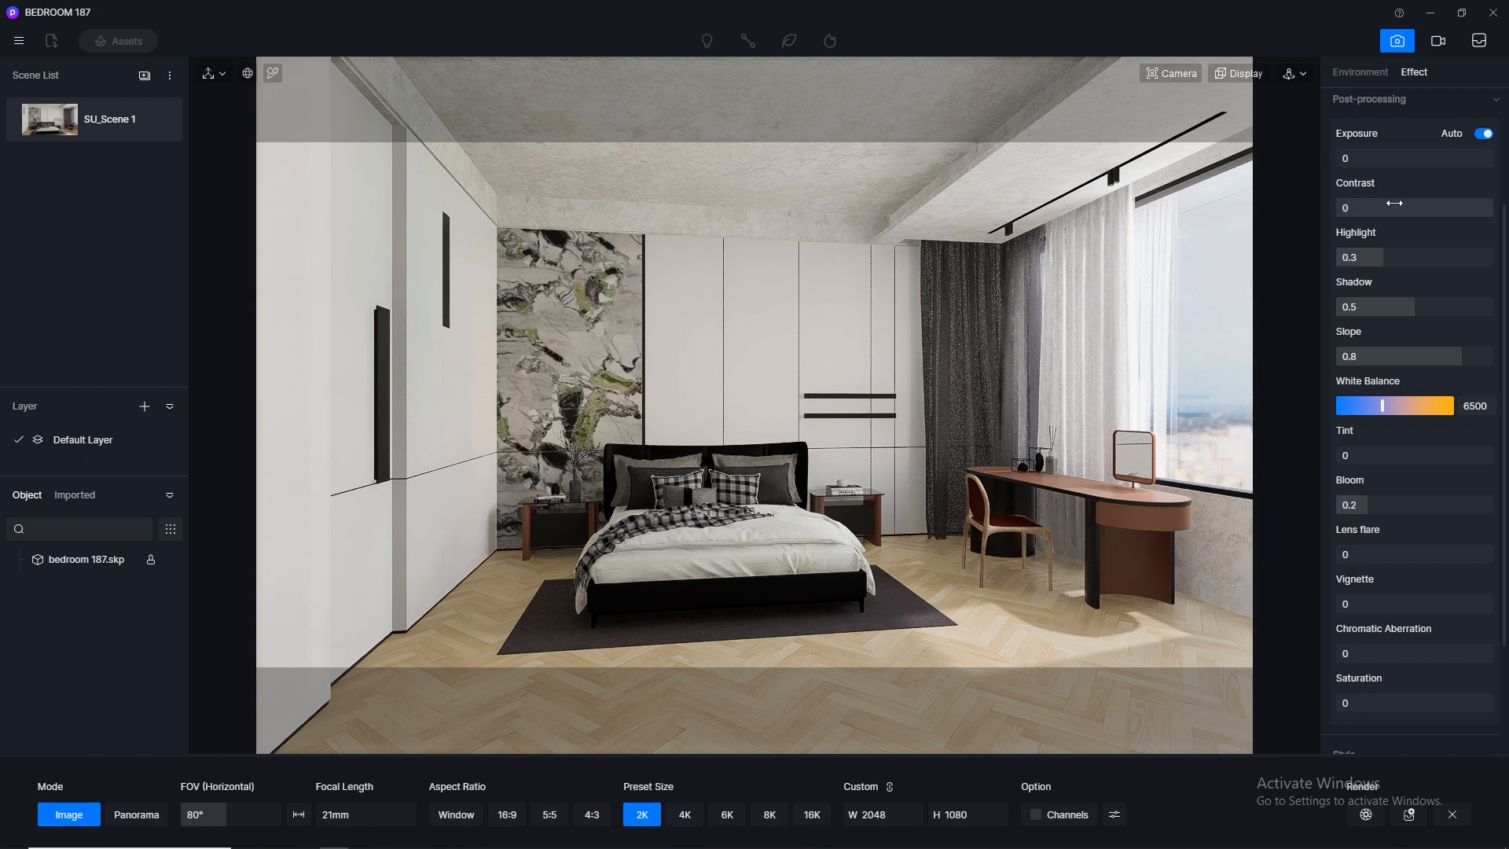
Set both Lens flare and Bloom to 0.5 in the post-processing effects
{"action": "left_click", "coordinate": [1383, 558]}
{"action": "type", "text": "0.5"}
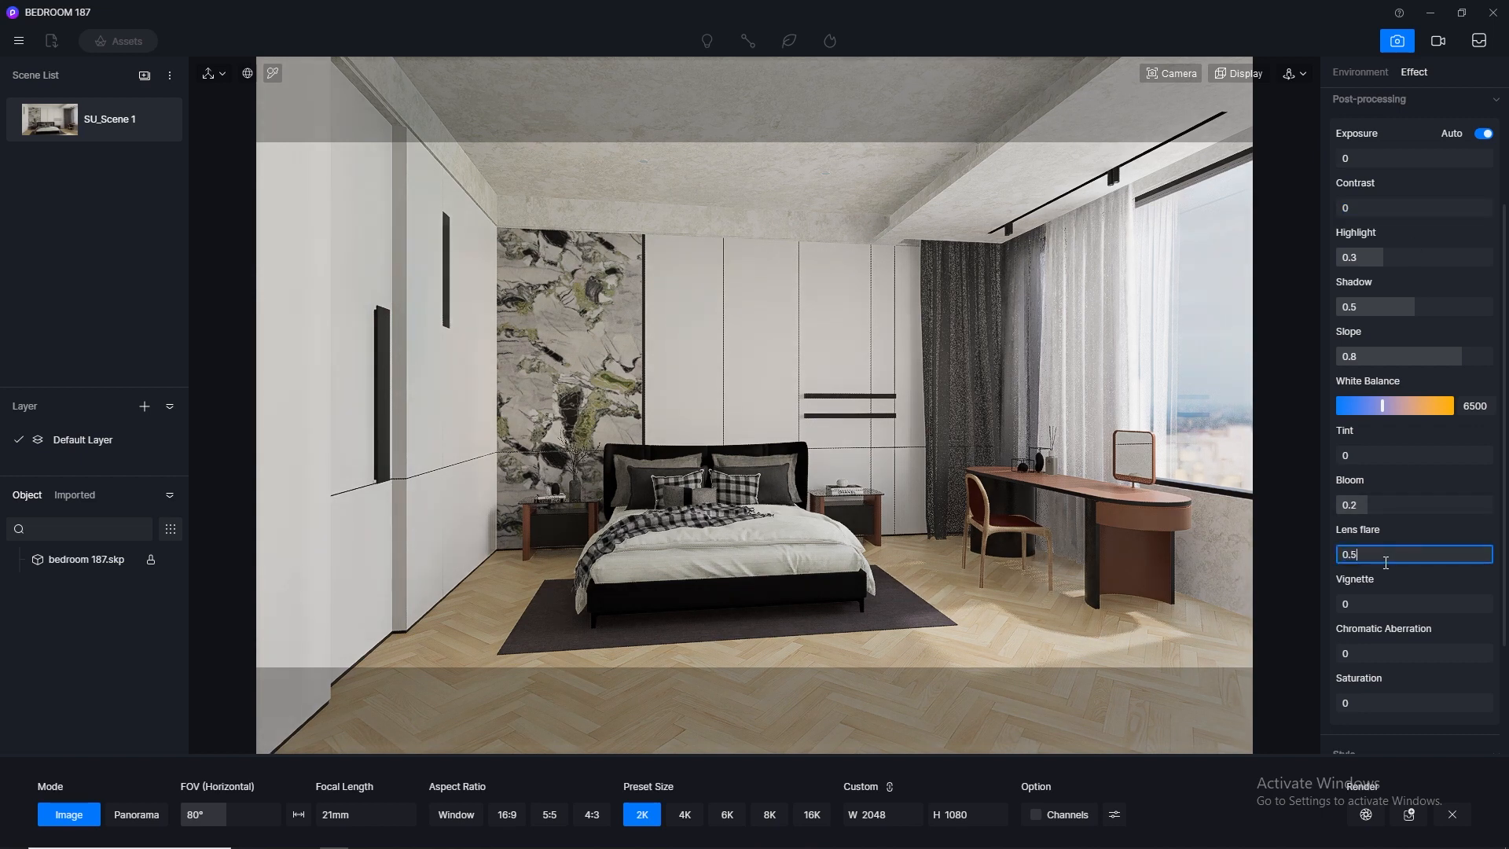
{"action": "key", "text": "Return"}
{"action": "left_click", "coordinate": [1382, 507]}
{"action": "type", "text": "0.5"}
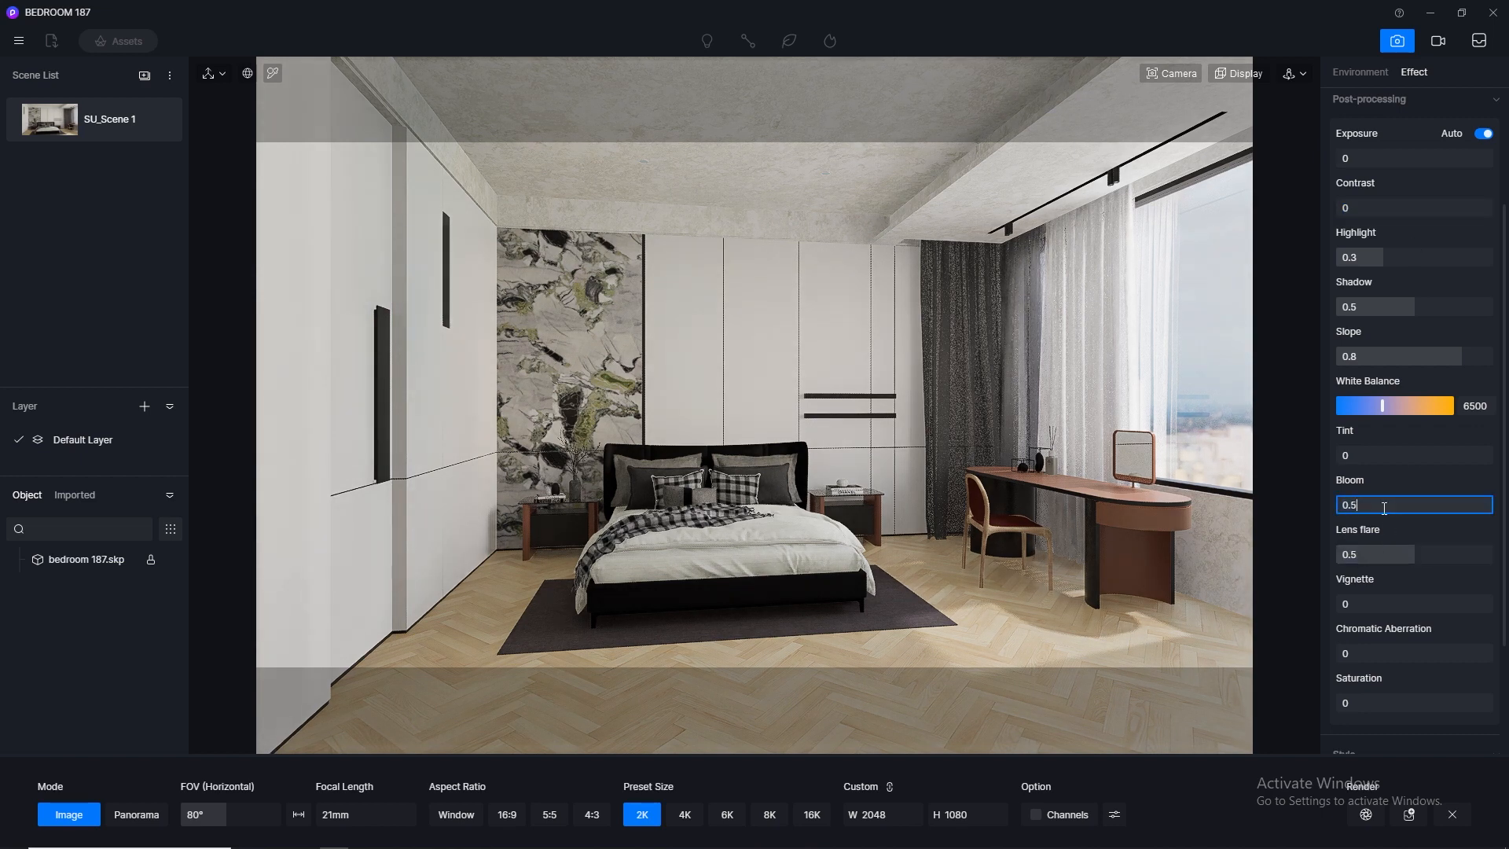
{"action": "key", "text": "Return"}
Try a Vignette of 0.5 in the post-processing effects and return it to 0
{"action": "left_click", "coordinate": [1377, 604]}
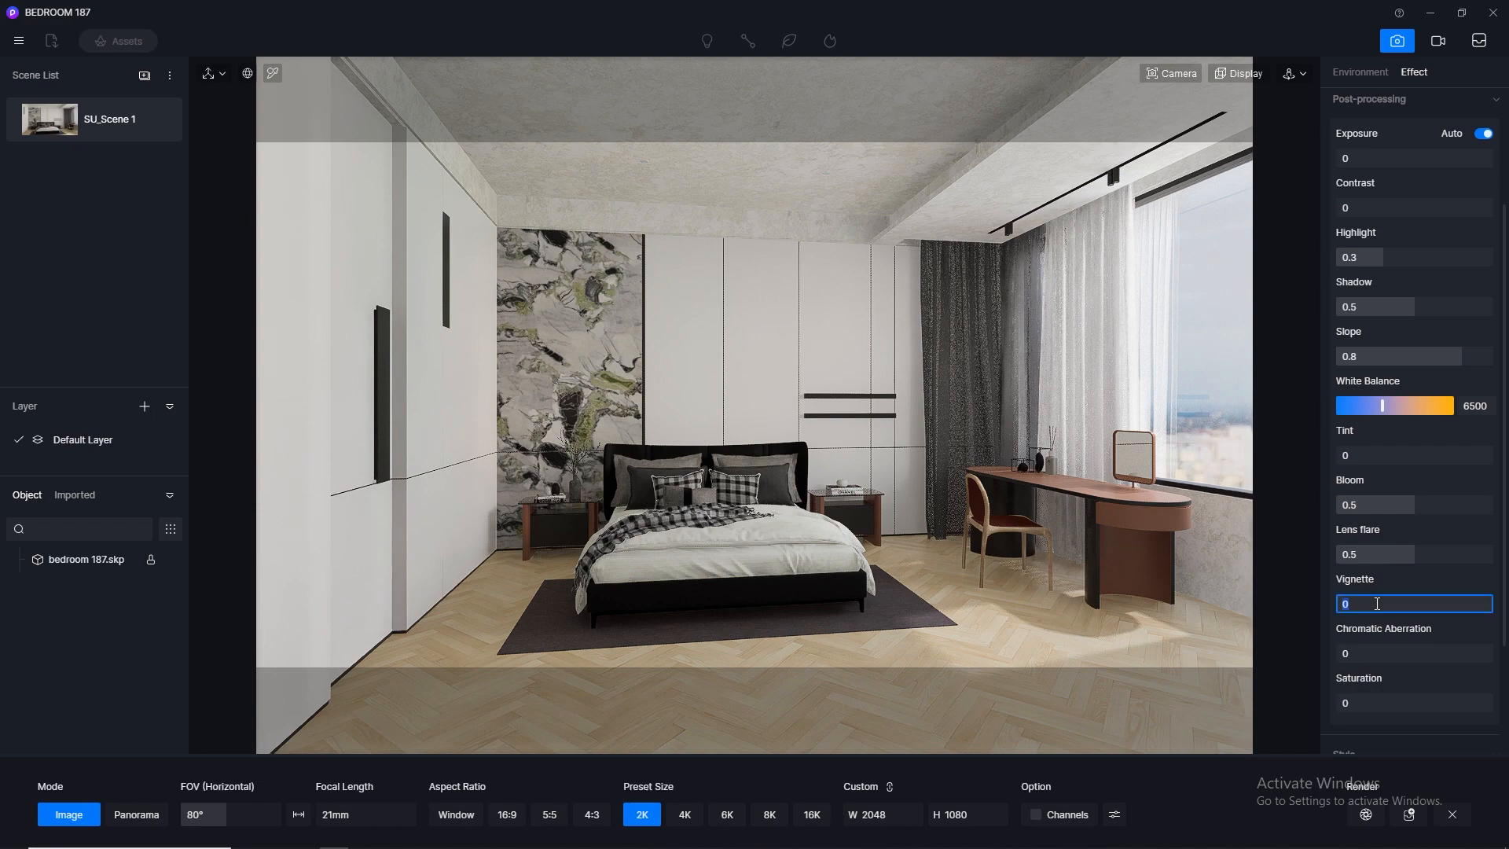
{"action": "type", "text": "0.5"}
{"action": "key", "text": "Return"}
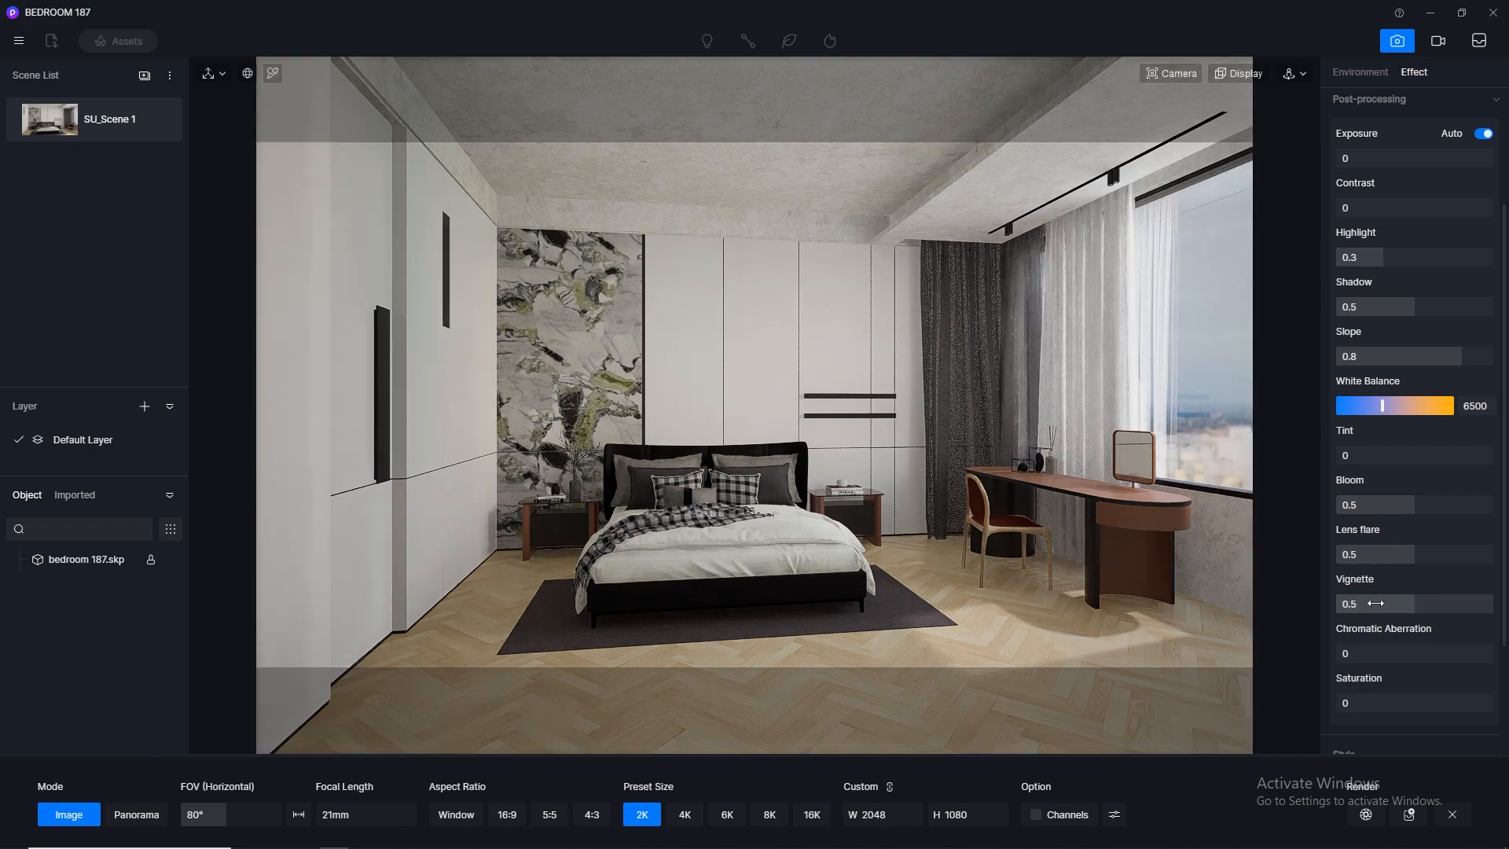
{"action": "left_click", "coordinate": [1375, 603]}
{"action": "type", "text": "0"}
{"action": "key", "text": "Return"}
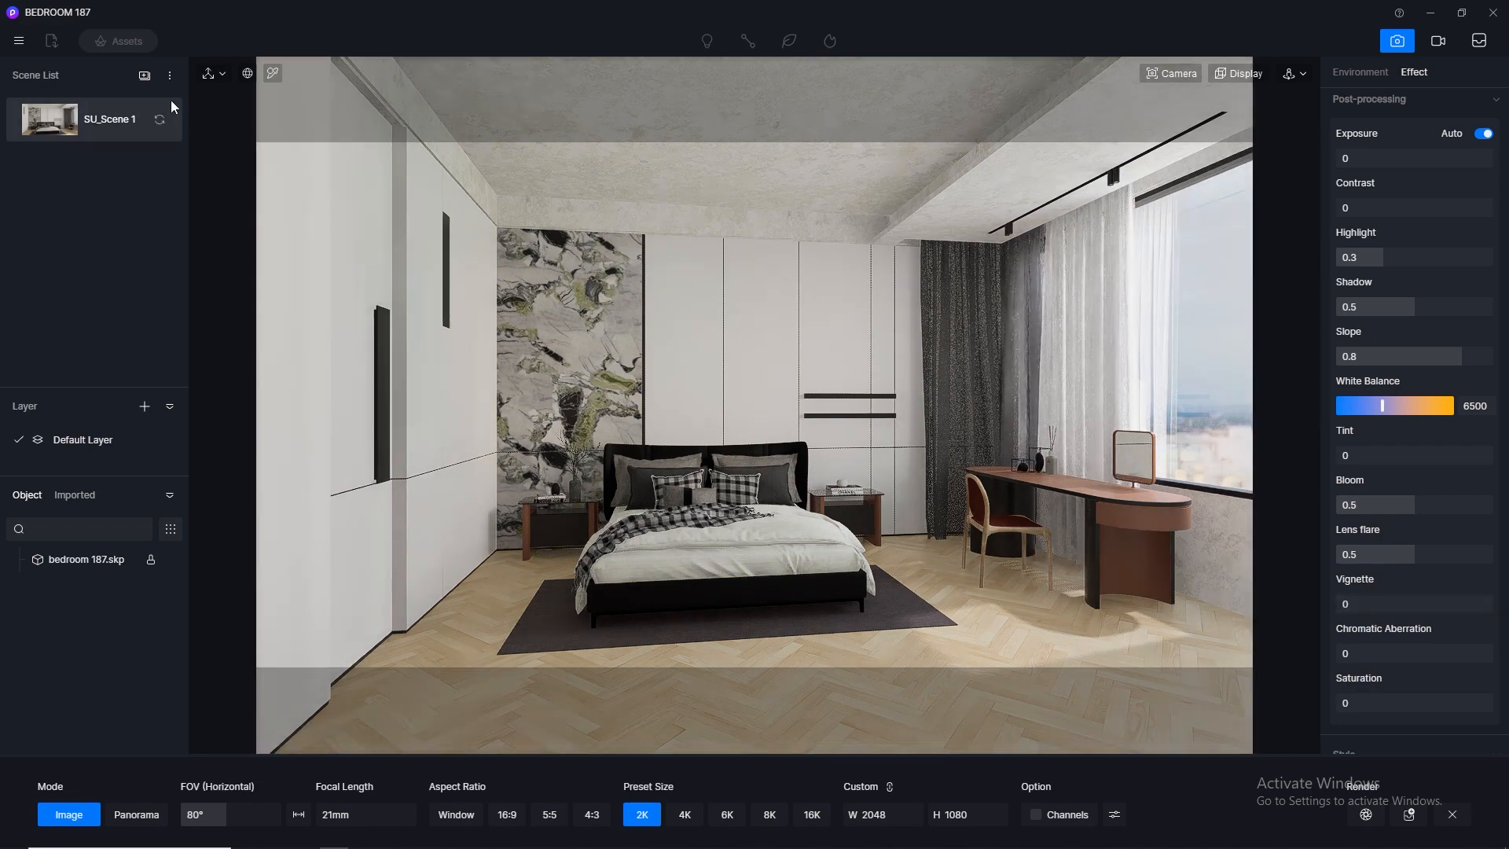
Update SU_Scene 1 with the effect settings and raise the HDRI Skylight to 1
{"action": "left_click", "coordinate": [158, 119]}
{"action": "left_click", "coordinate": [1367, 72]}
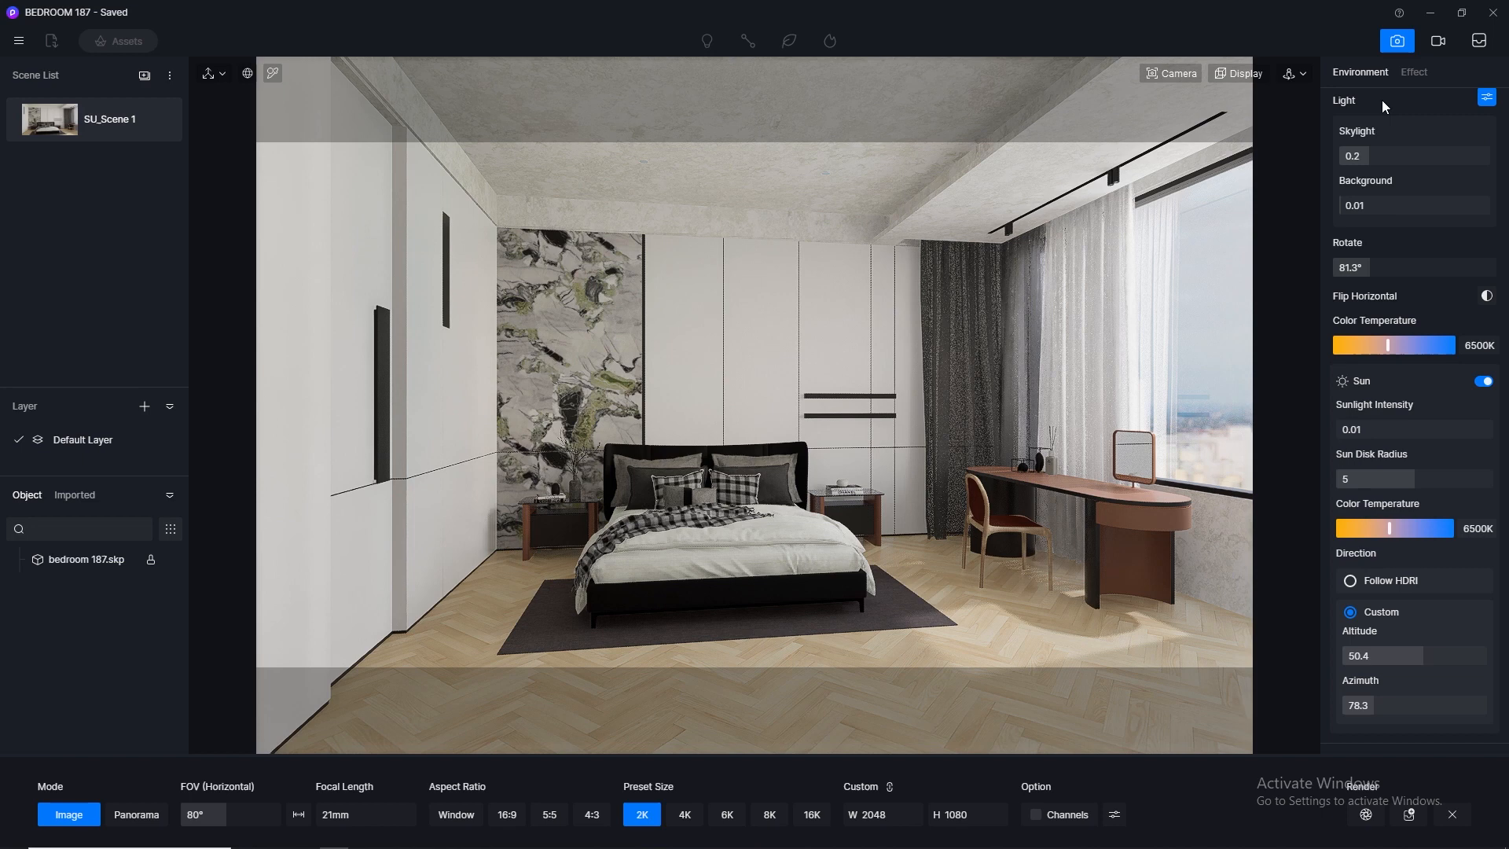
{"action": "left_click", "coordinate": [1388, 155]}
{"action": "type", "text": "0.5"}
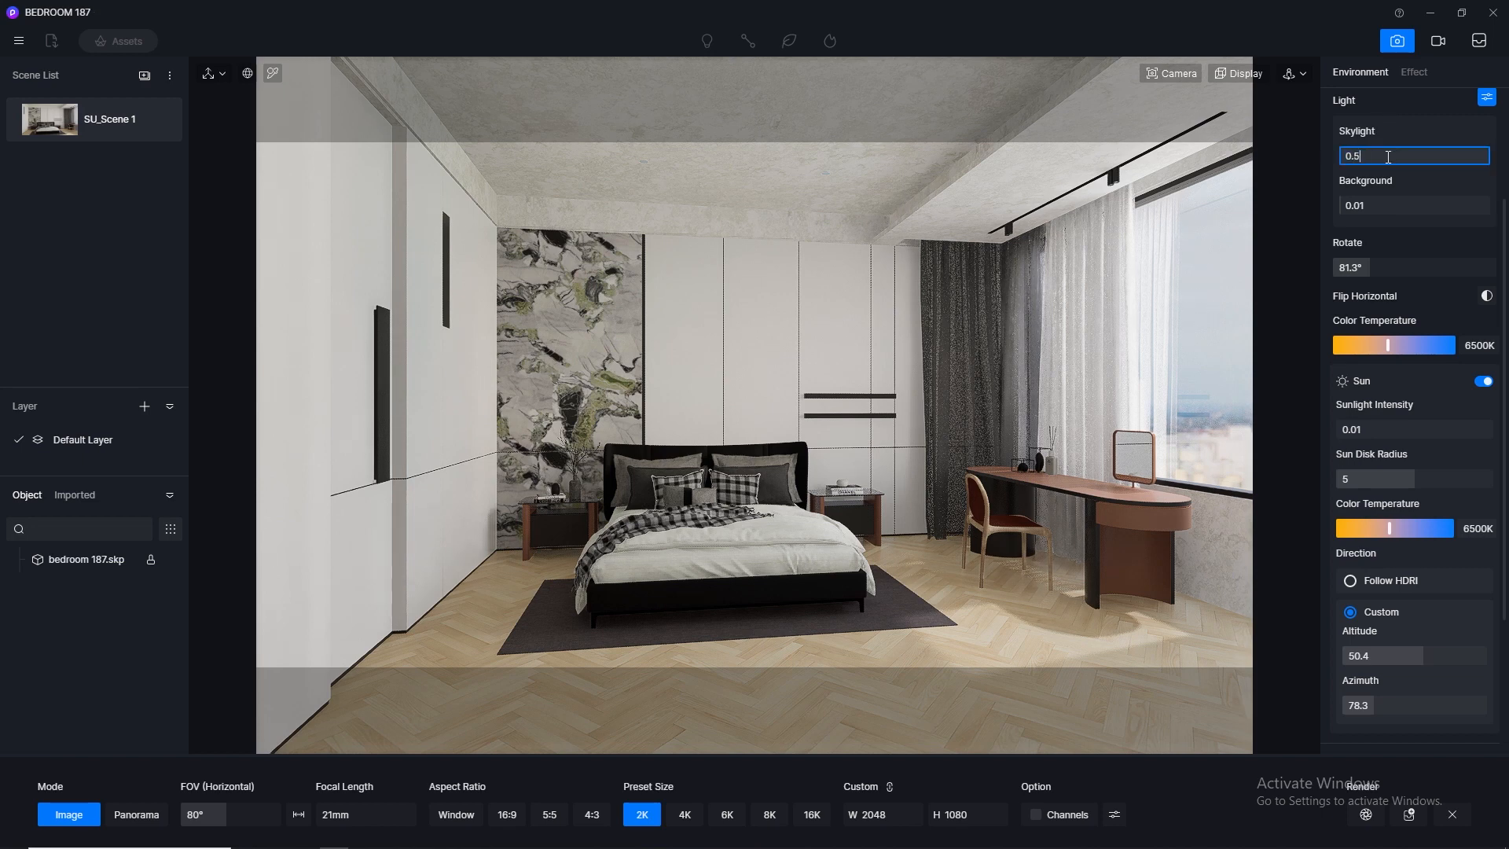
{"action": "key", "text": "Return"}
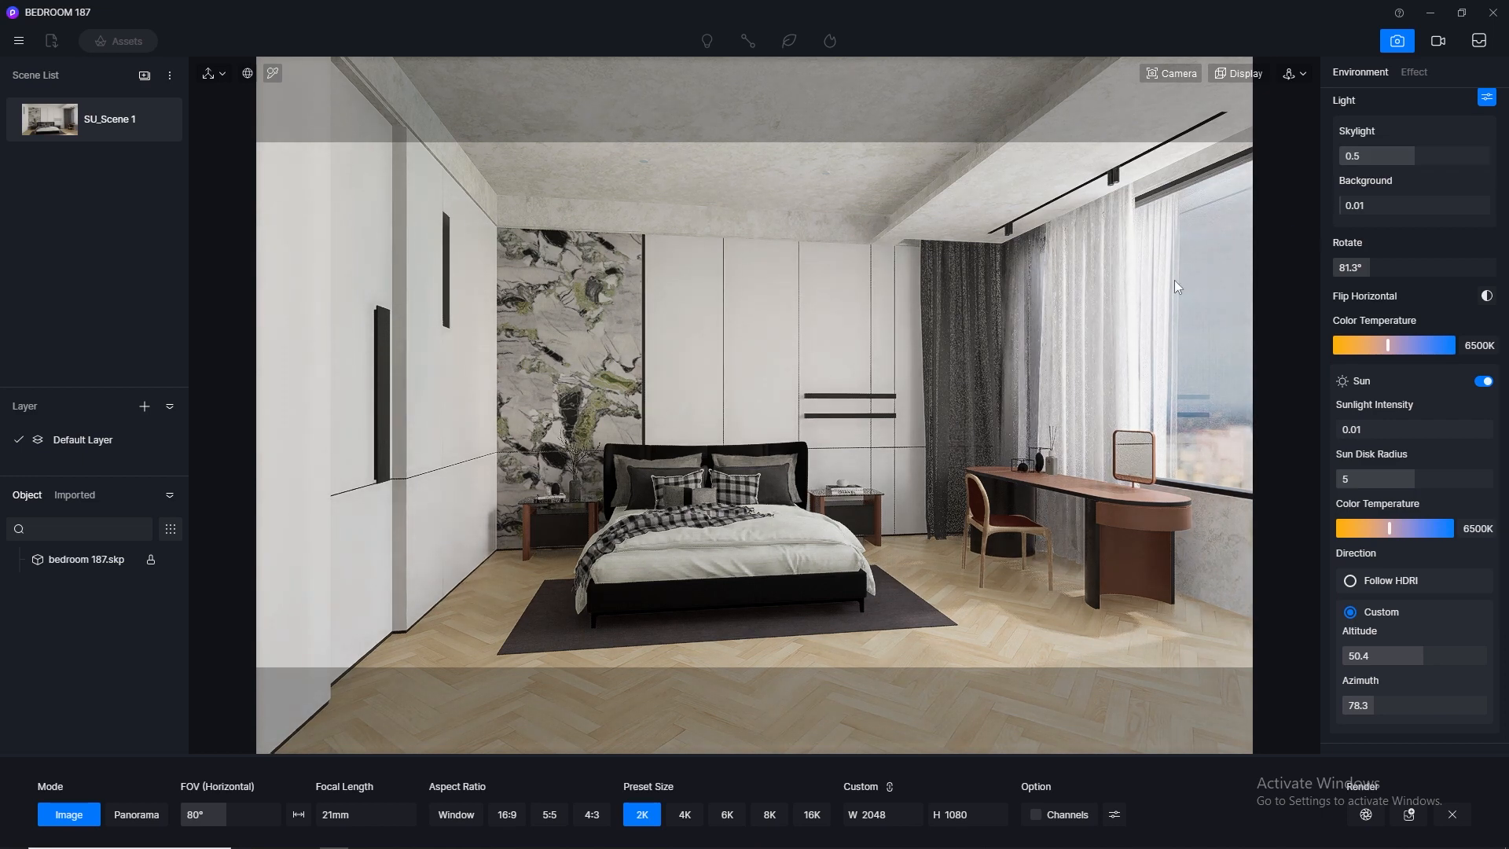
{"action": "left_click_drag", "start_coordinate": [1402, 156], "coordinate": [1490, 156]}
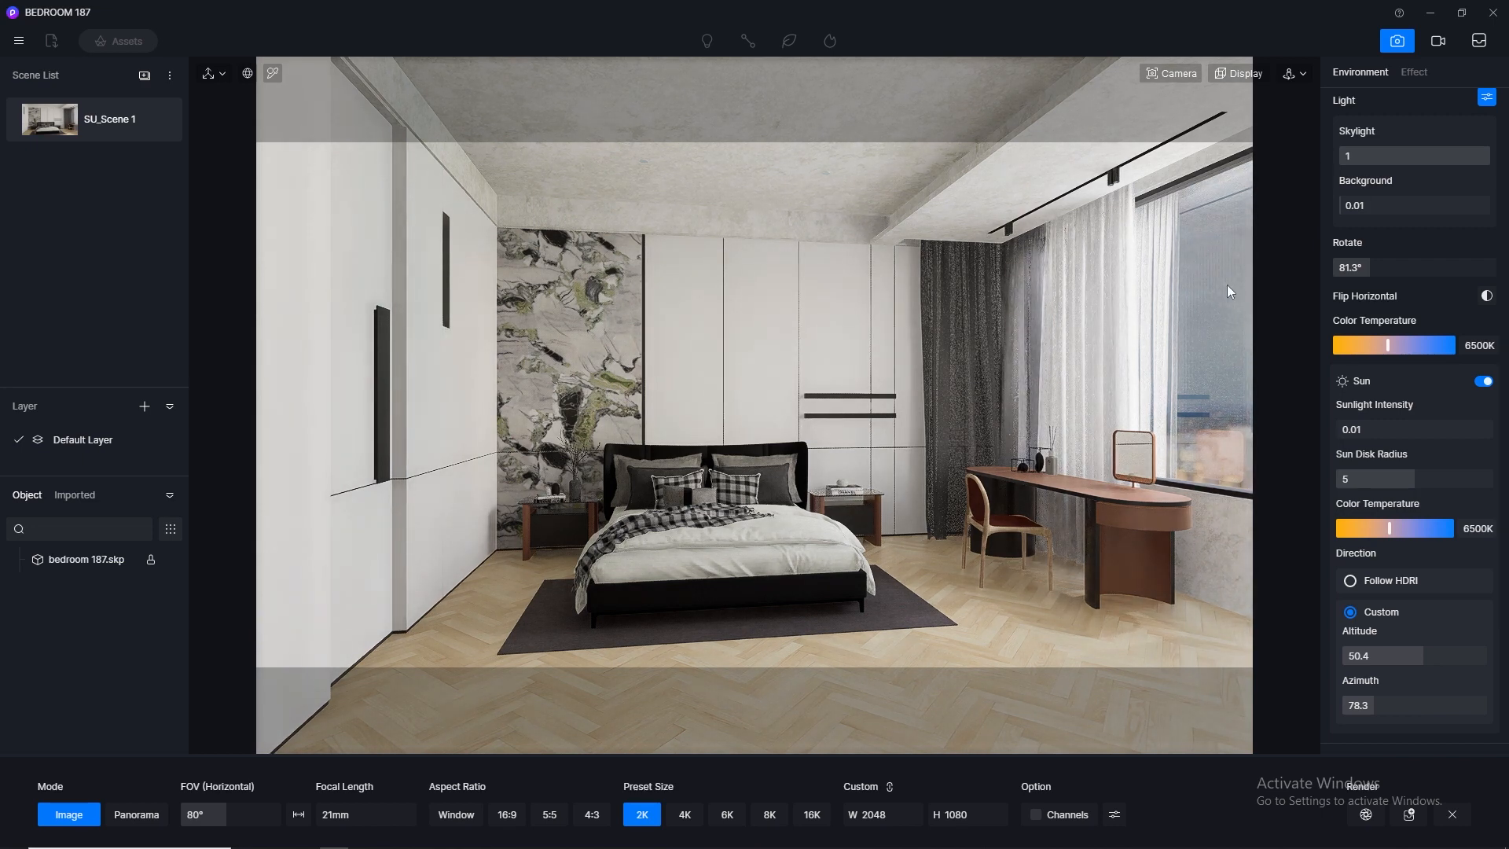
Adjust the HDRI Background brightness, trying 0.1 and settling on 0.03
{"action": "left_click", "coordinate": [1379, 206]}
{"action": "type", "text": "0"}
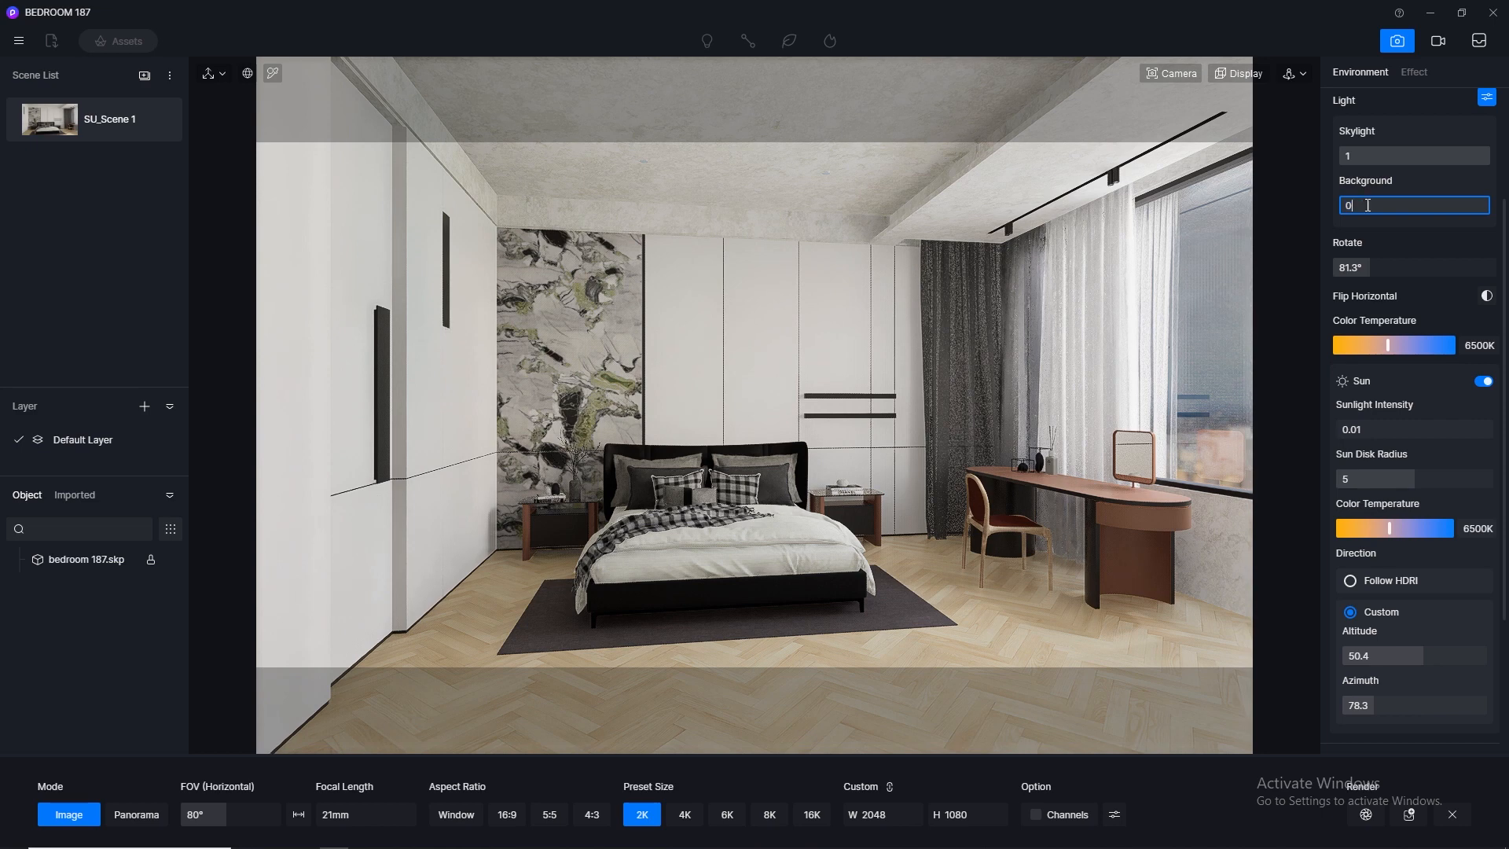
{"action": "type", "text": ".1"}
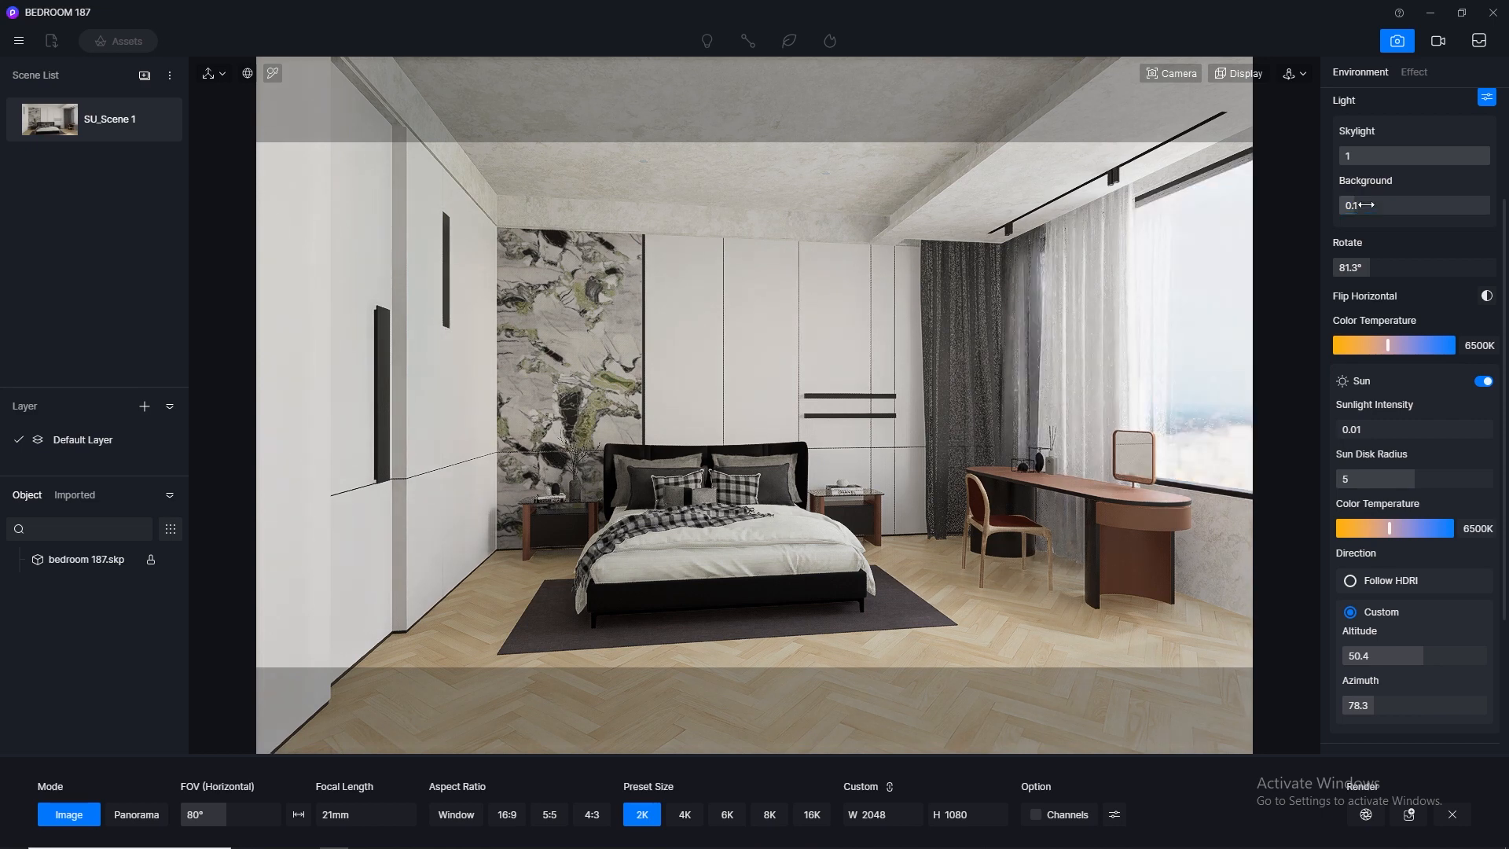
{"action": "key", "text": "Return"}
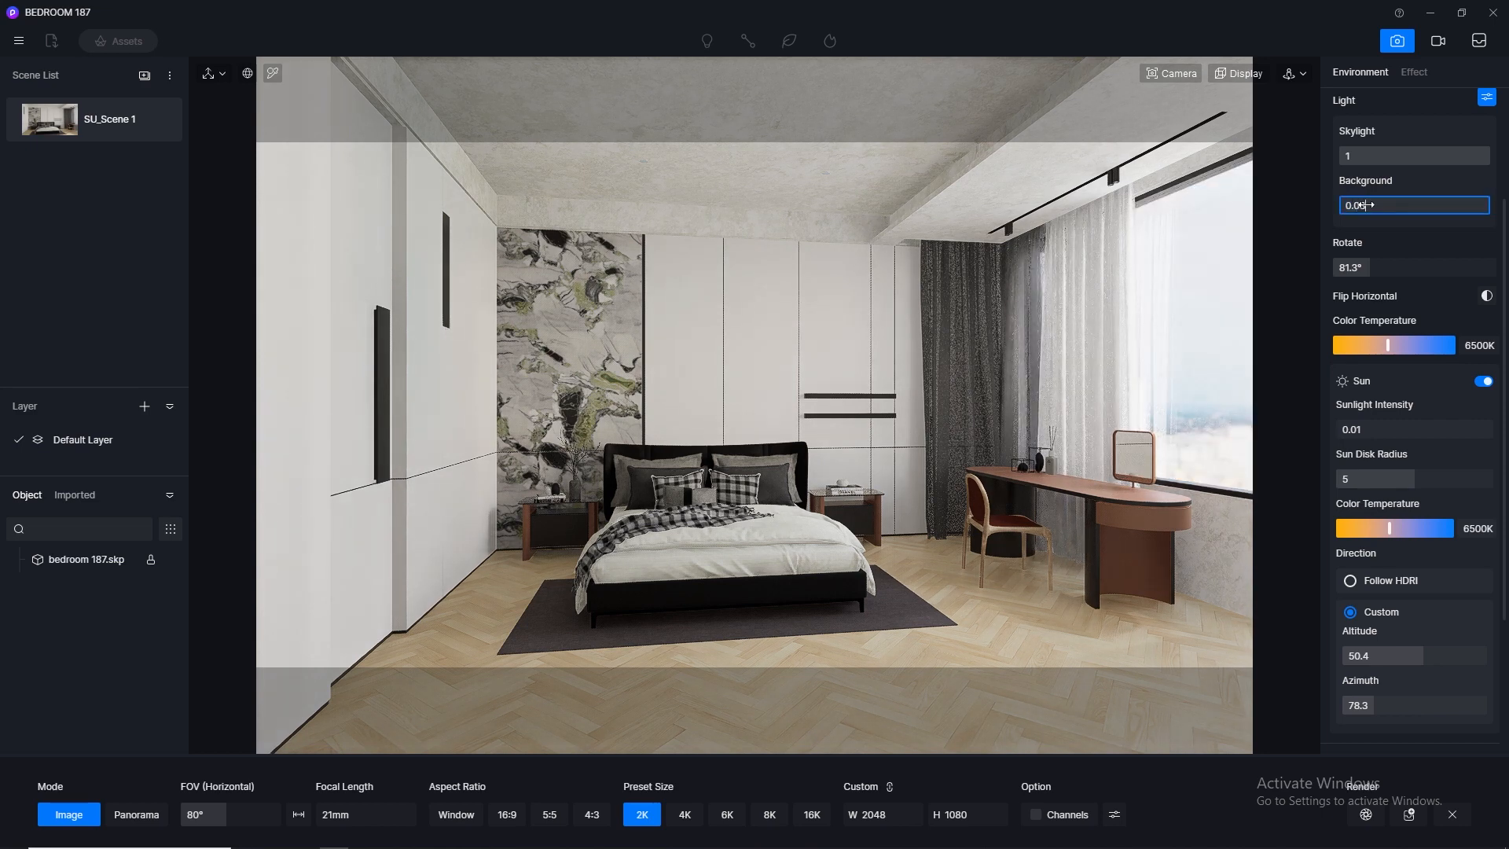
{"action": "key", "text": "Return"}
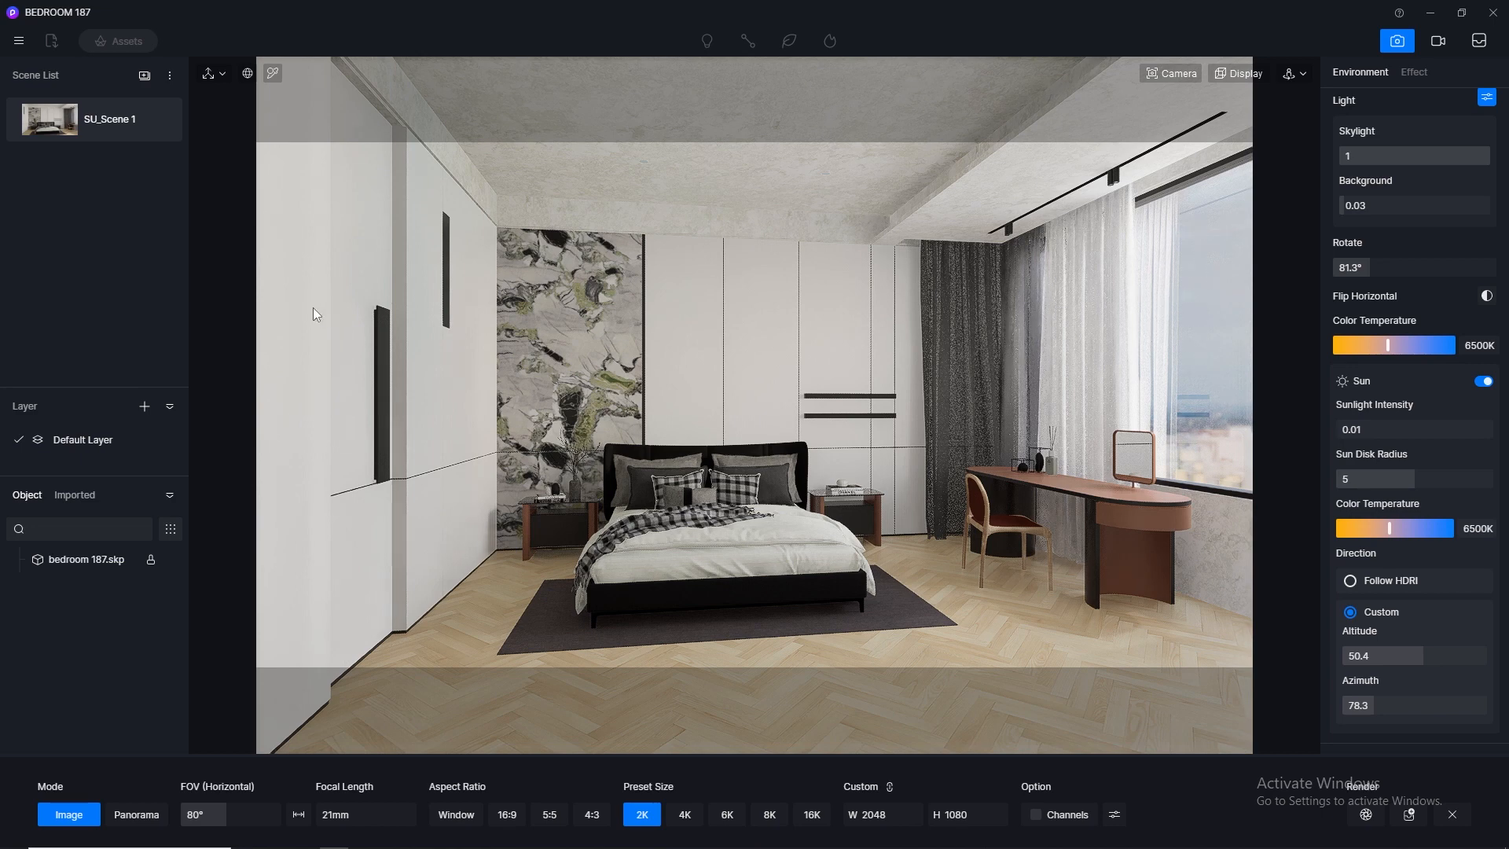
{"action": "mouse_move", "coordinate": [159, 126]}
Compare Sunlight Intensity values of 0.1, 0.05 and 0.03 for the HDRI sun and settle on 0.05
{"action": "left_click", "coordinate": [1380, 425]}
{"action": "type", "text": "0.1"}
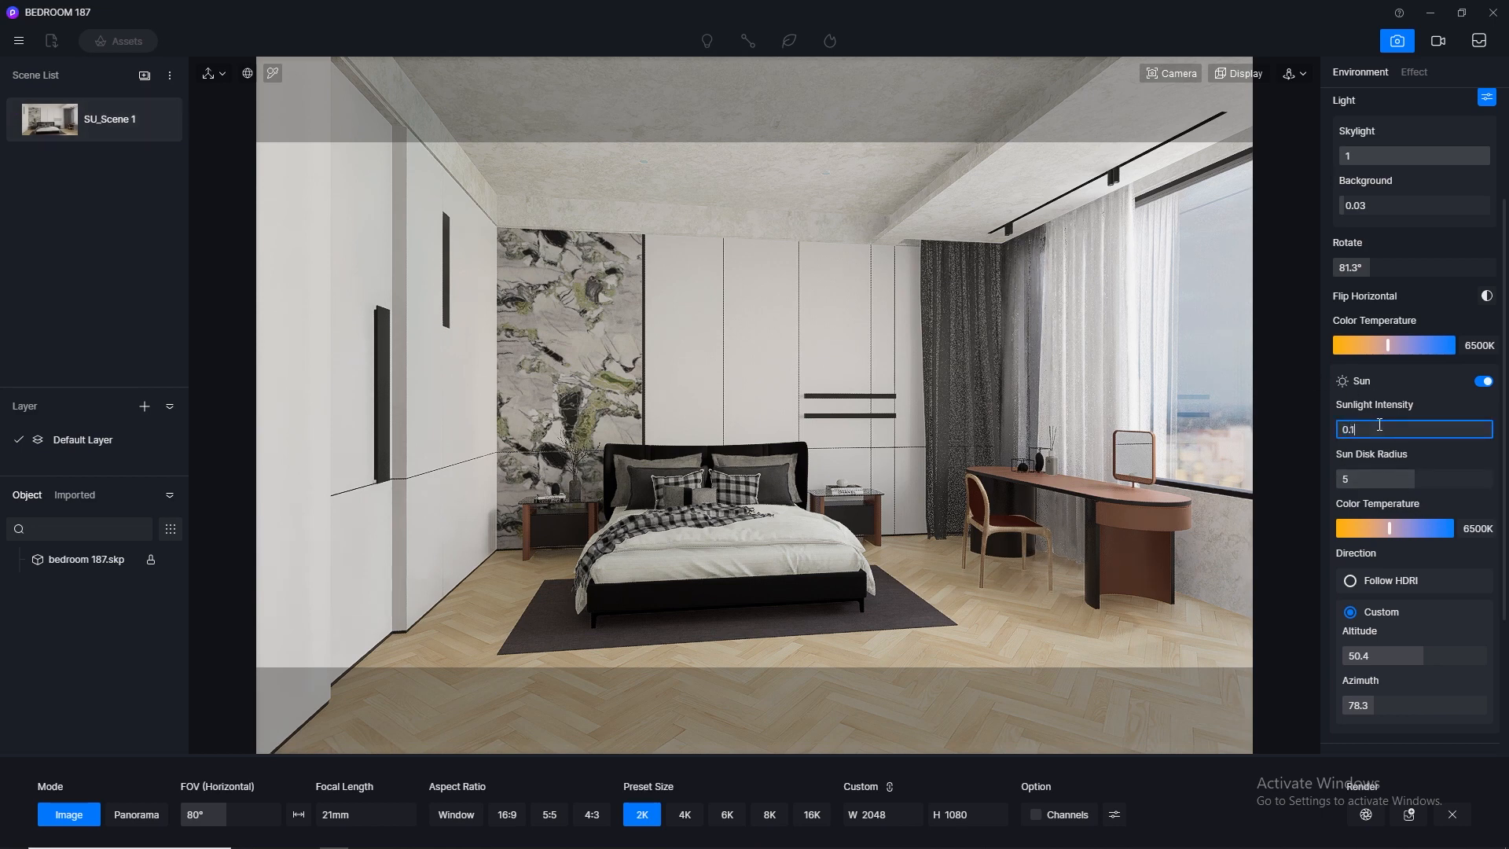
{"action": "key", "text": "Return"}
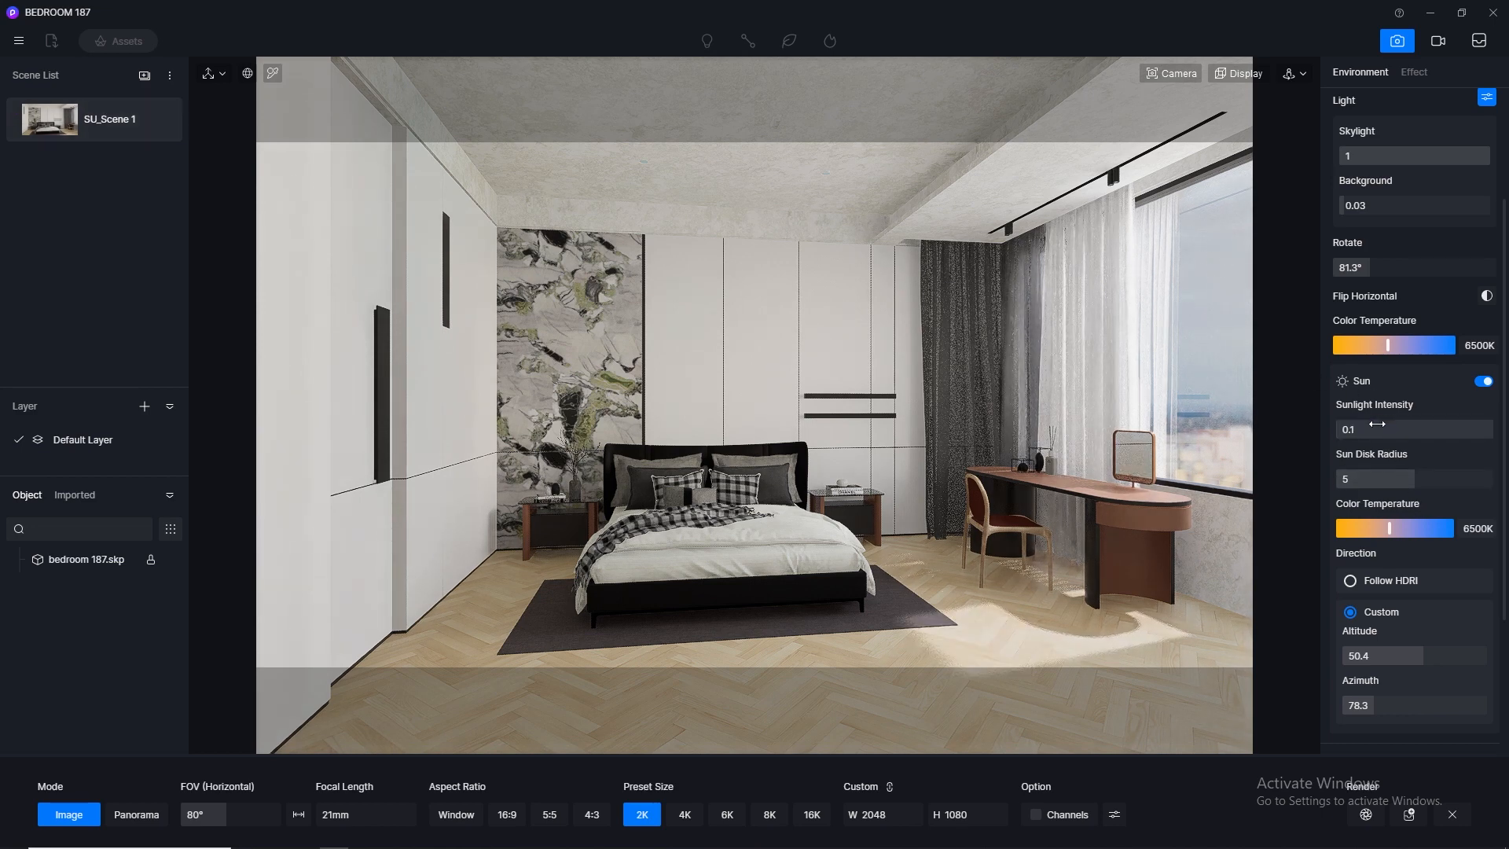
{"action": "left_click", "coordinate": [1379, 426]}
{"action": "key", "text": "Return"}
{"action": "left_click", "coordinate": [1379, 425]}
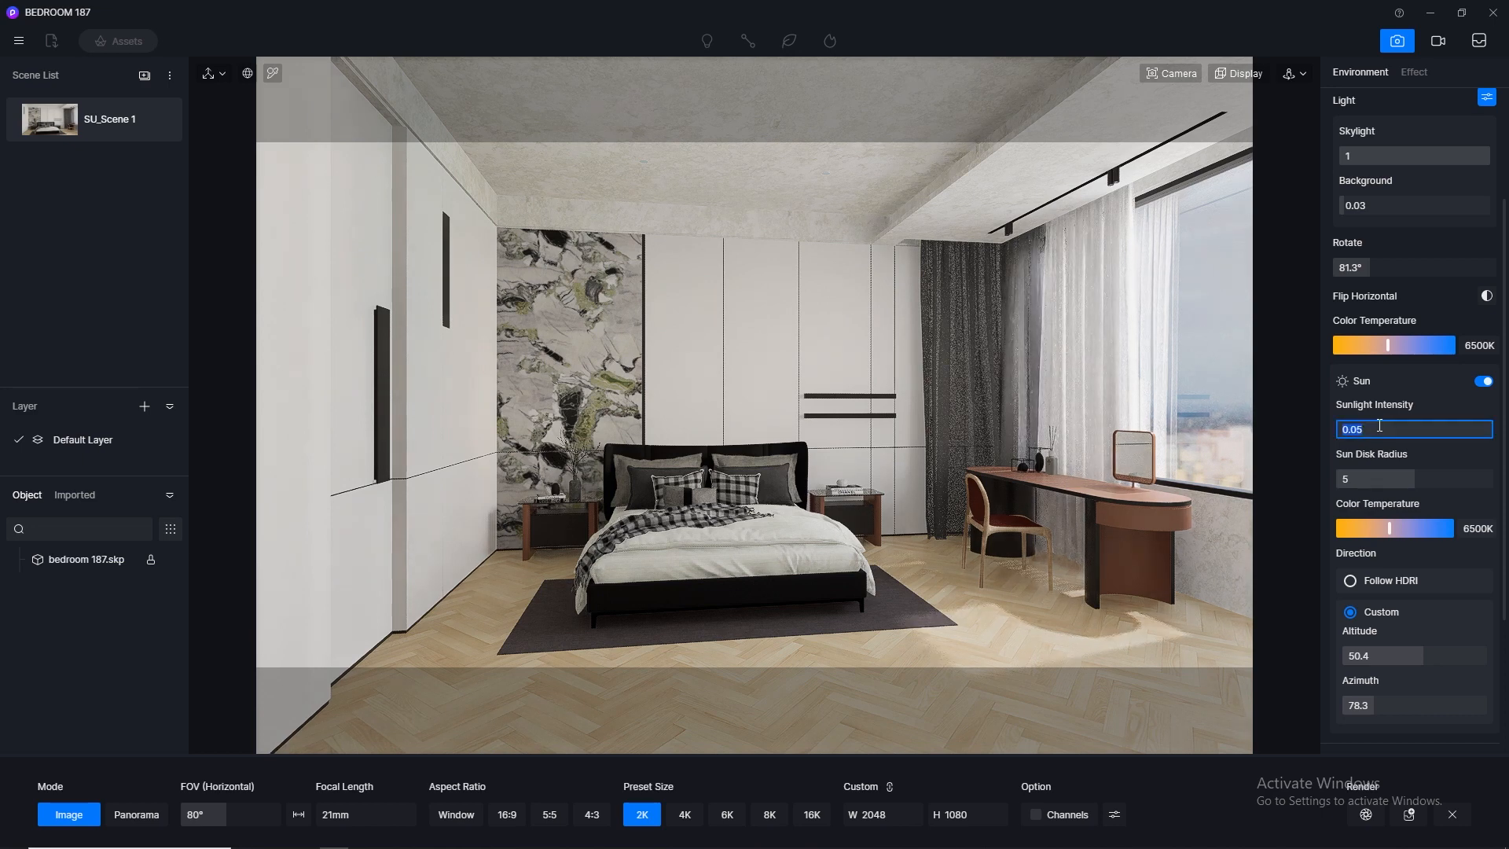
{"action": "type", "text": "0.03"}
{"action": "key", "text": "Return"}
{"action": "left_click", "coordinate": [1379, 425]}
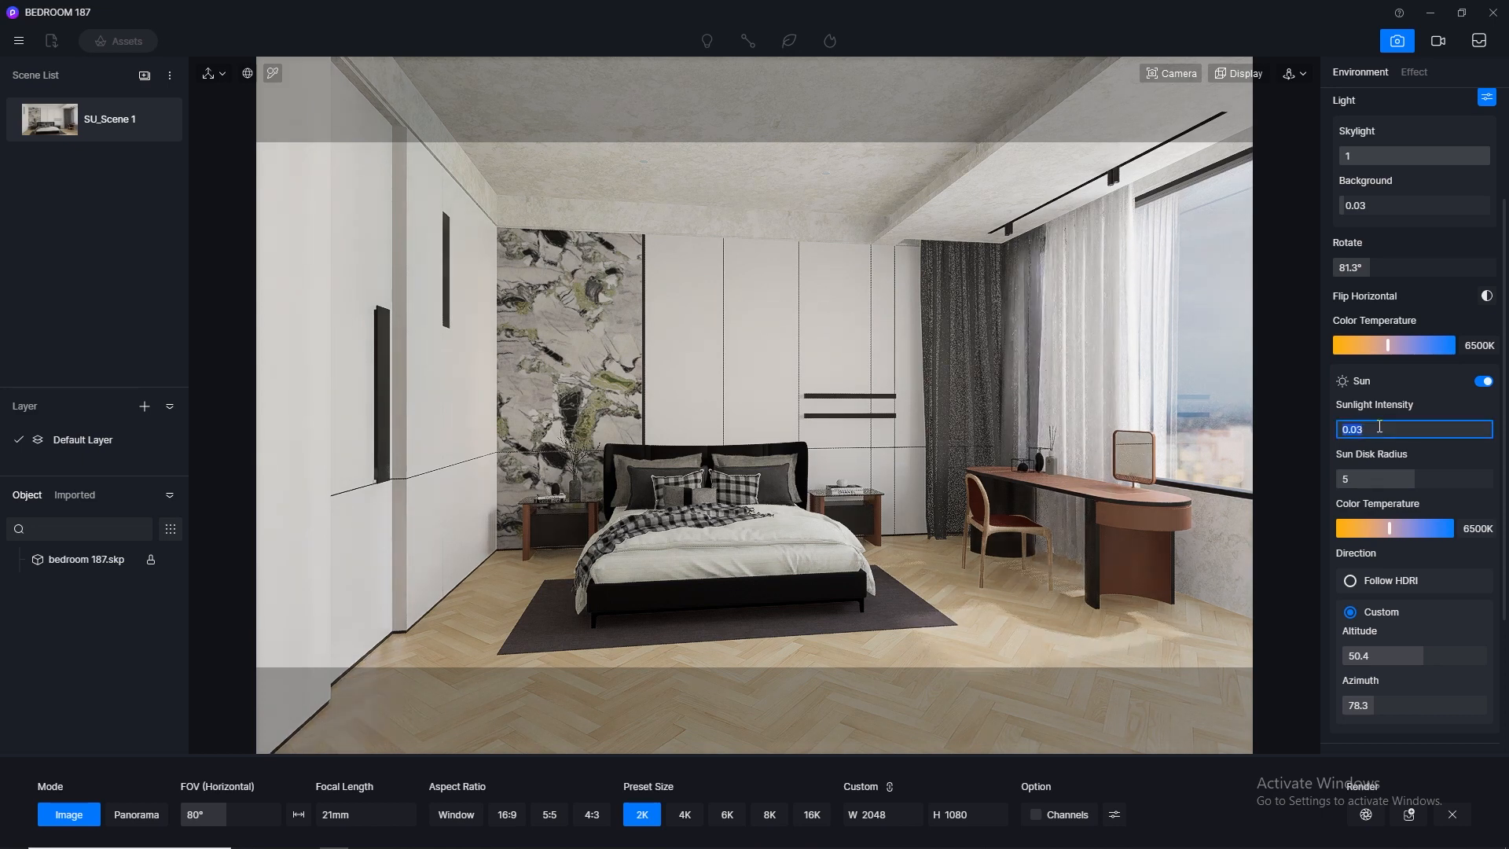
{"action": "type", "text": "0.05"}
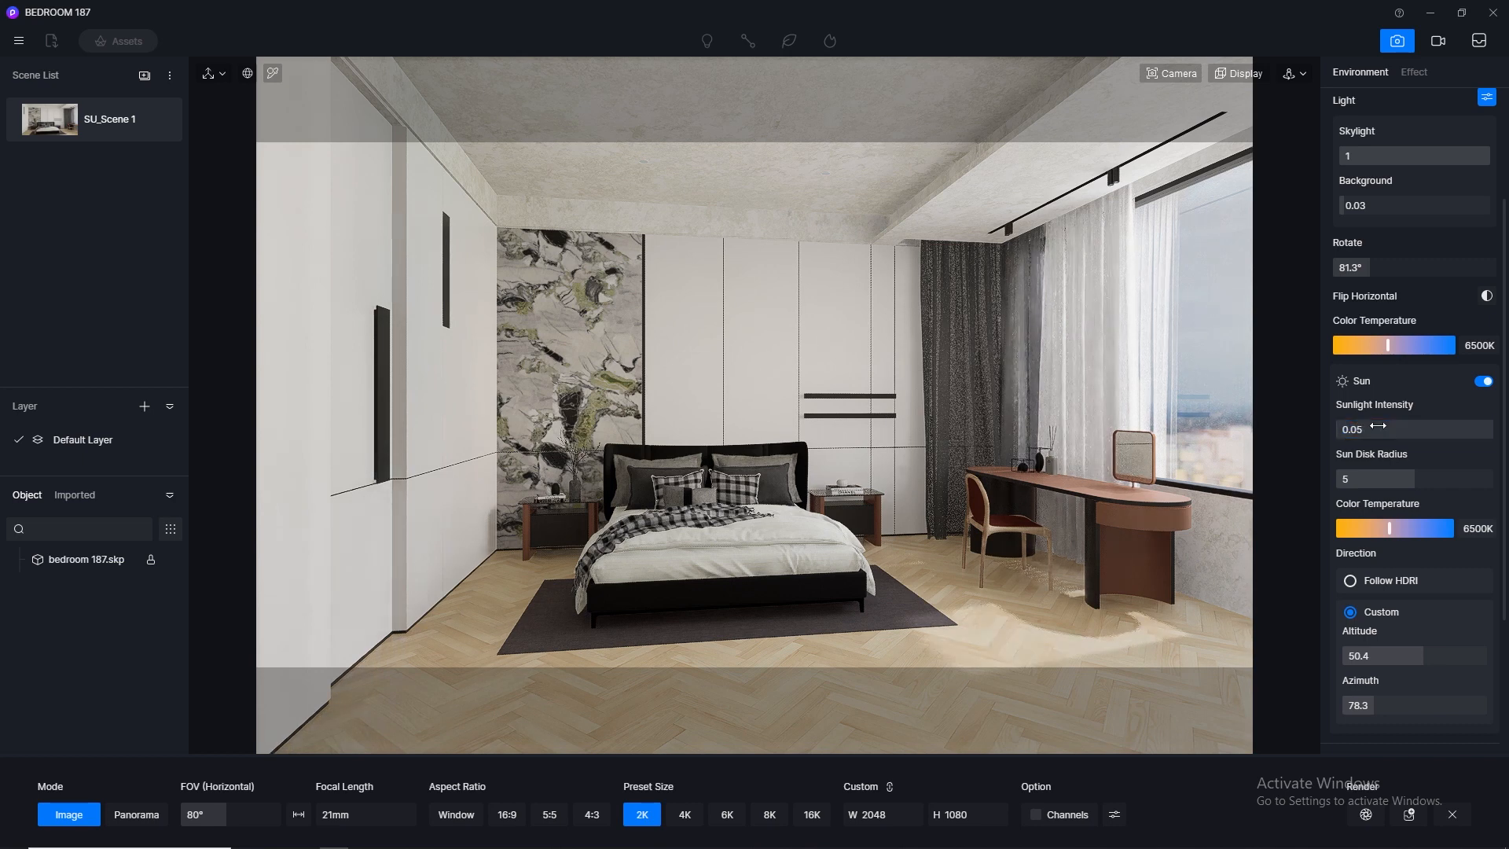
{"action": "key", "text": "Return"}
{"action": "mouse_move", "coordinate": [160, 128]}
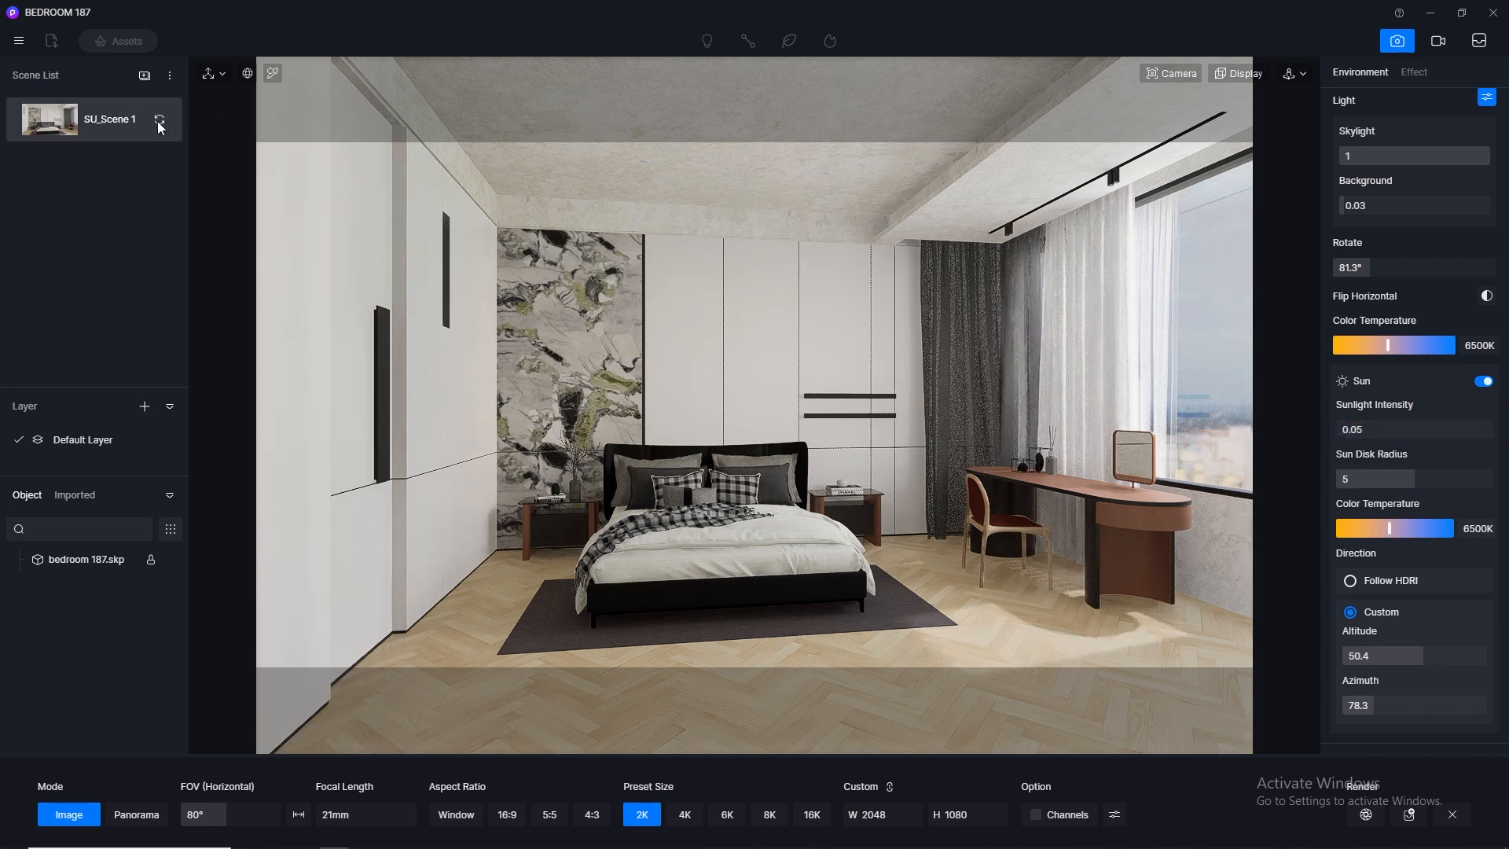
Save the bedroom project with the adjusted sky and sun lighting
{"action": "left_click", "coordinate": [19, 41]}
{"action": "mouse_move", "coordinate": [68, 78]}
{"action": "mouse_move", "coordinate": [249, 134]}
{"action": "left_click", "coordinate": [236, 166]}
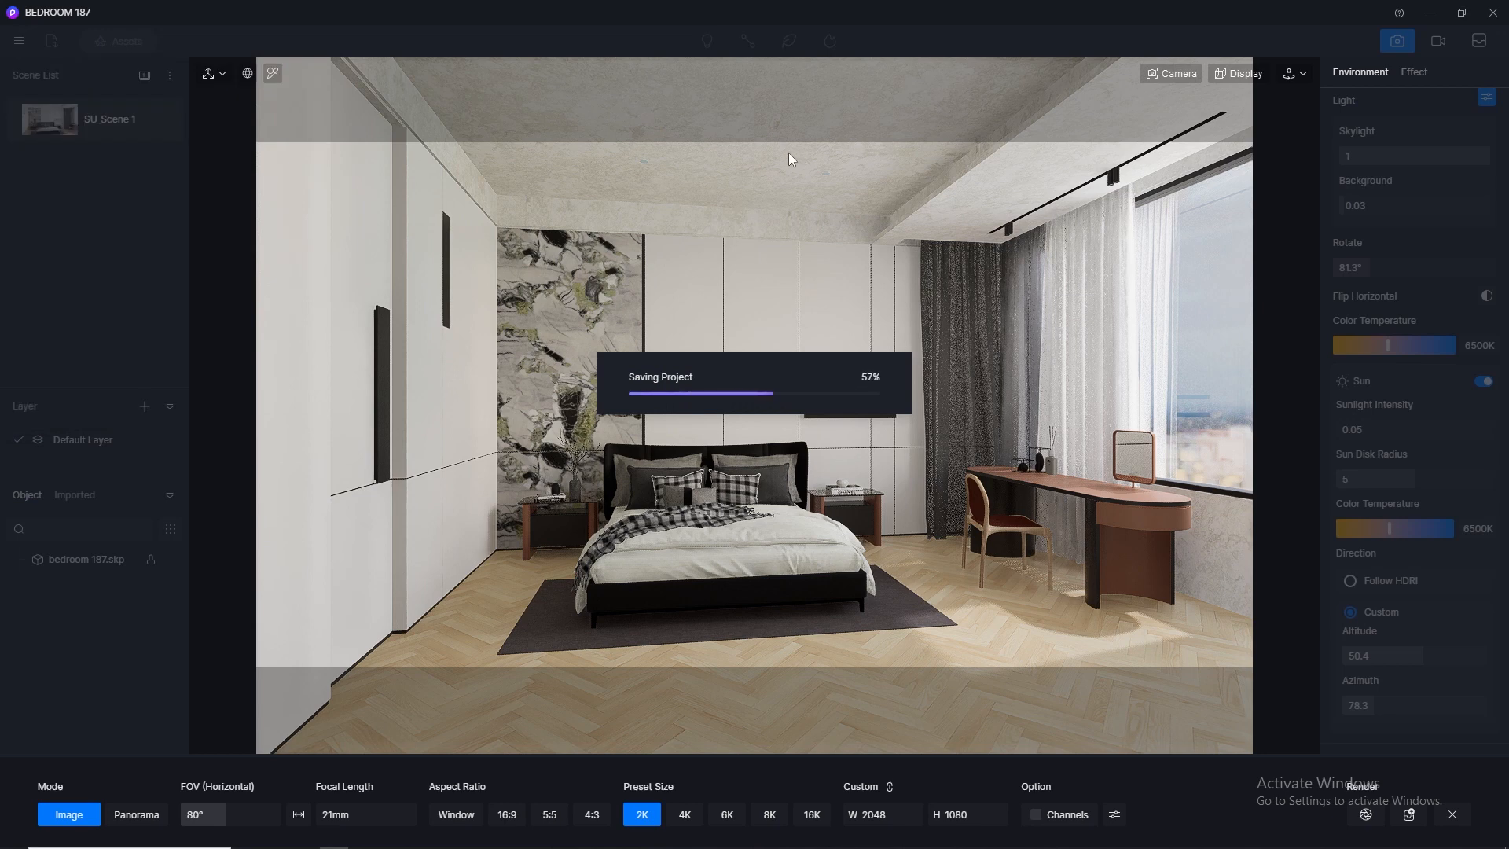
{"action": "left_click", "coordinate": [1413, 77]}
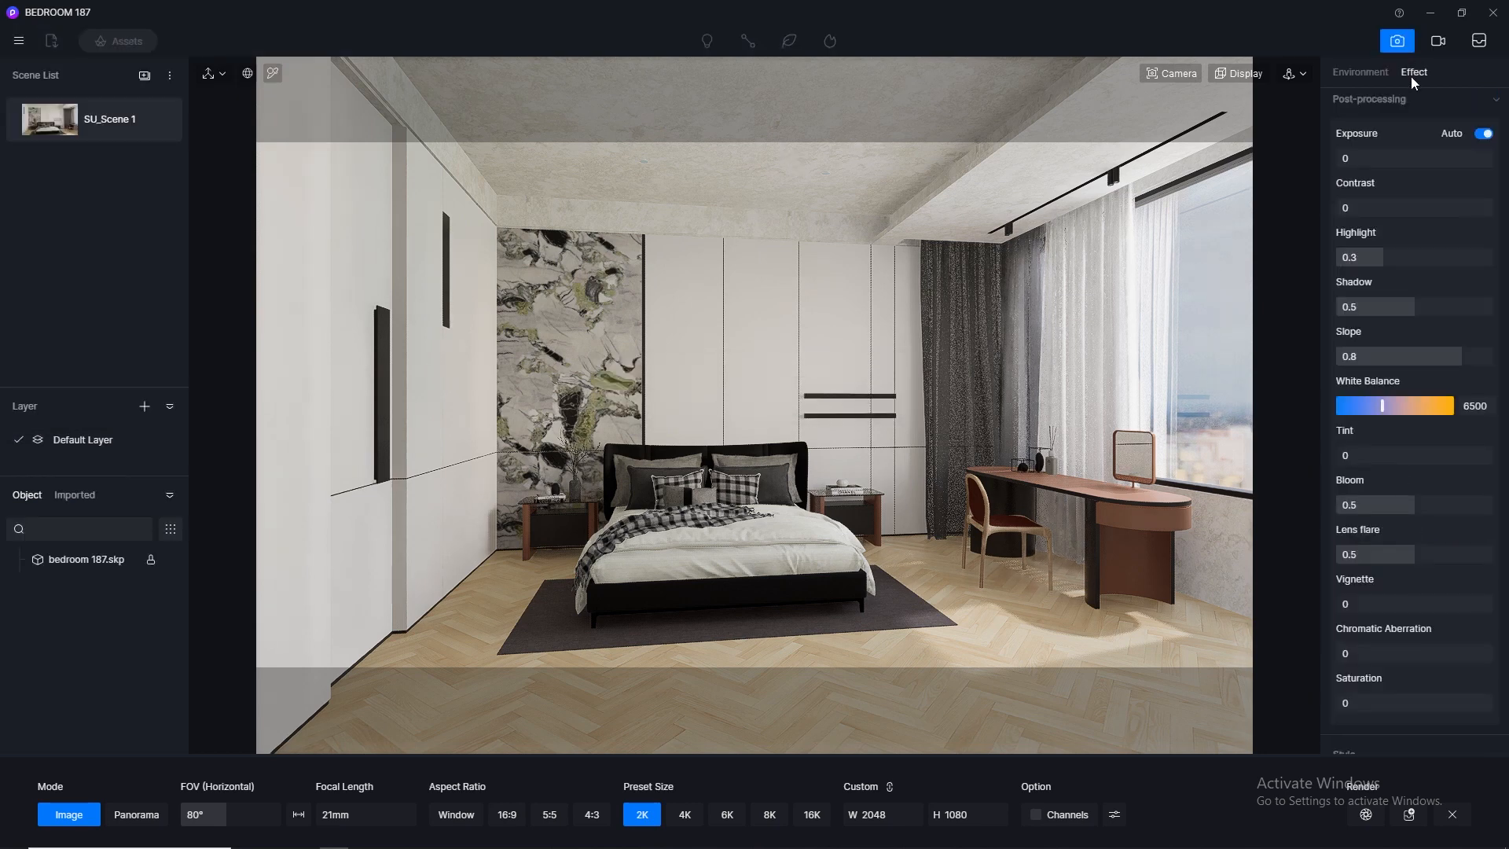
{"action": "left_click", "coordinate": [1362, 79]}
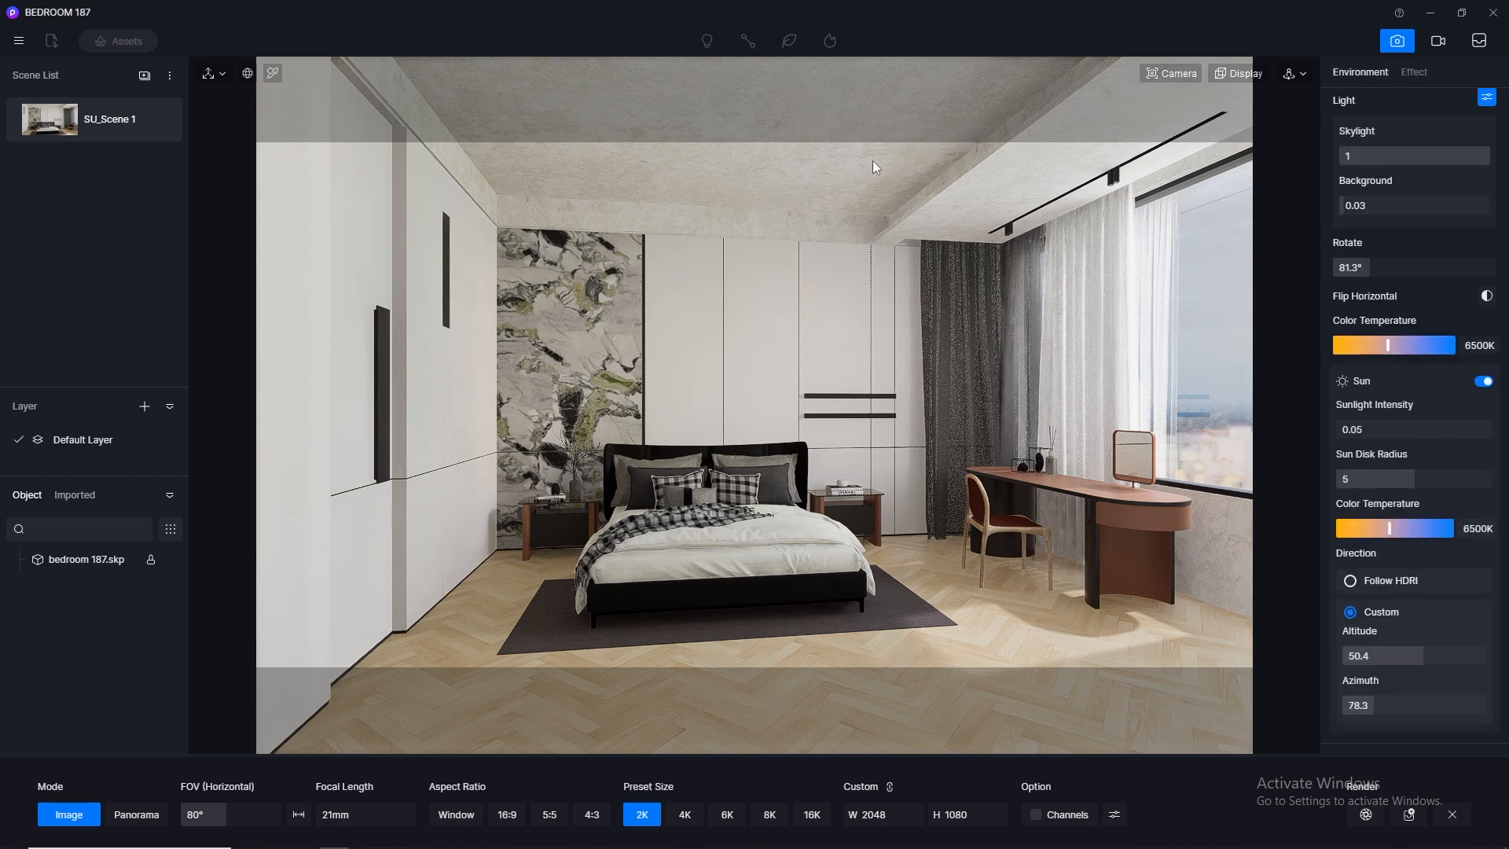
Update SU_Scene 1 and make the round ceiling downlight material emissive with an intensity of 10
{"action": "left_click", "coordinate": [271, 76]}
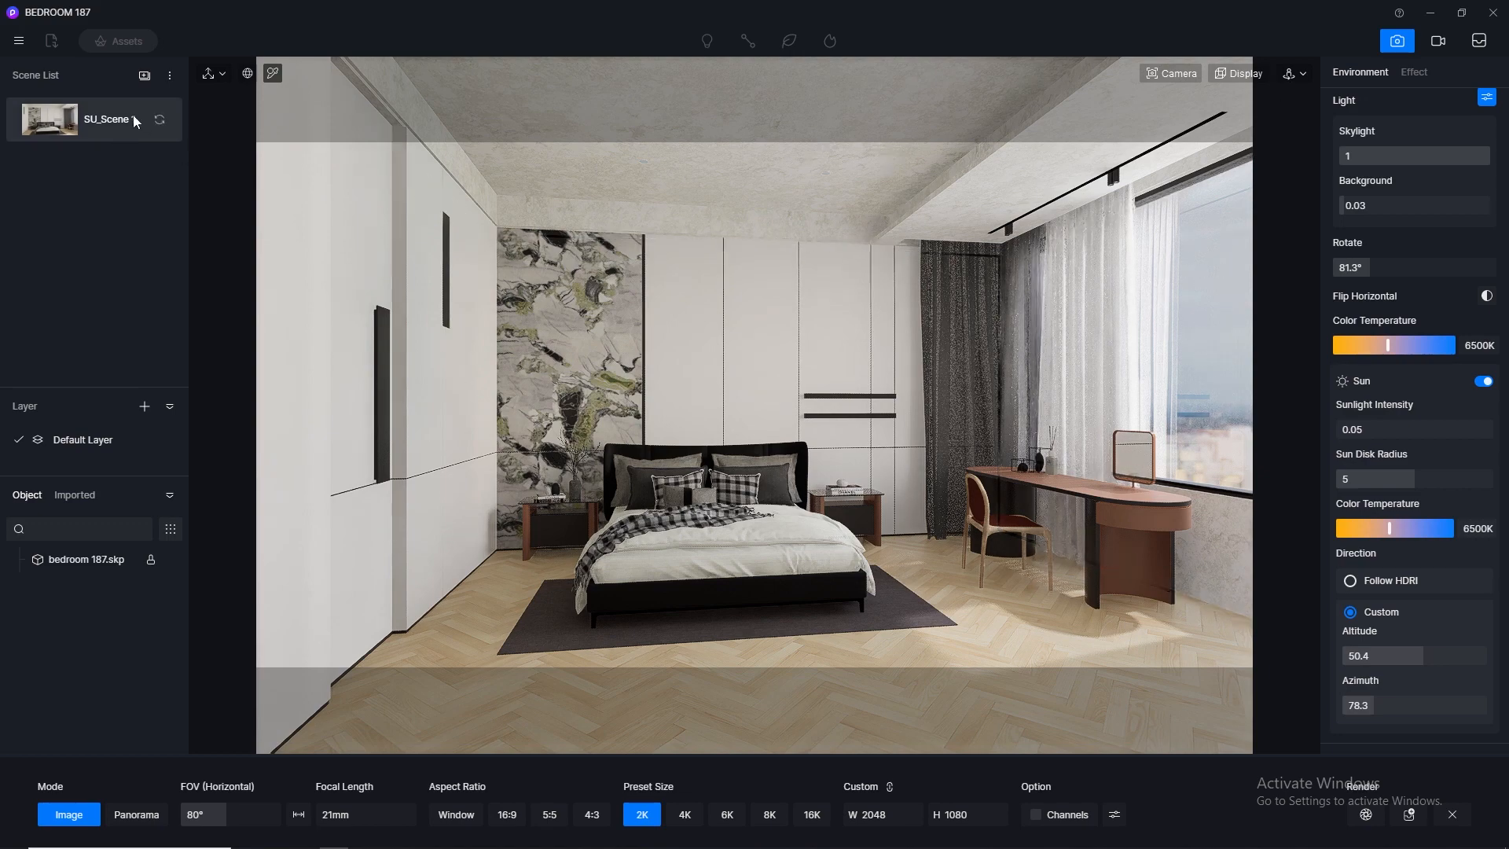
{"action": "left_click", "coordinate": [157, 122]}
{"action": "scroll", "coordinate": [938, 187], "scroll_direction": "up", "scroll_amount": 3}
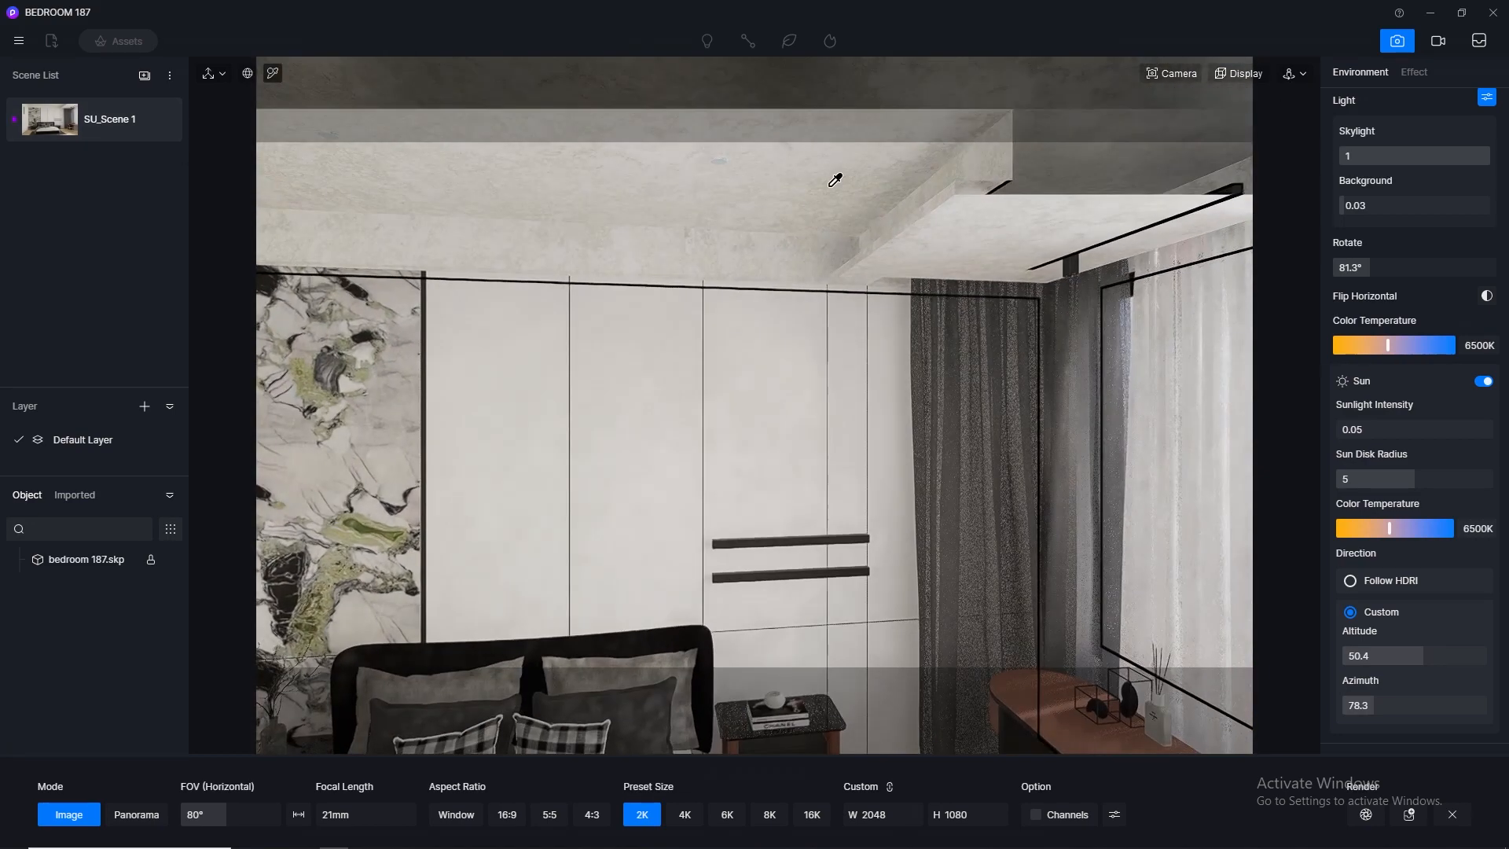
{"action": "left_click", "coordinate": [1171, 73]}
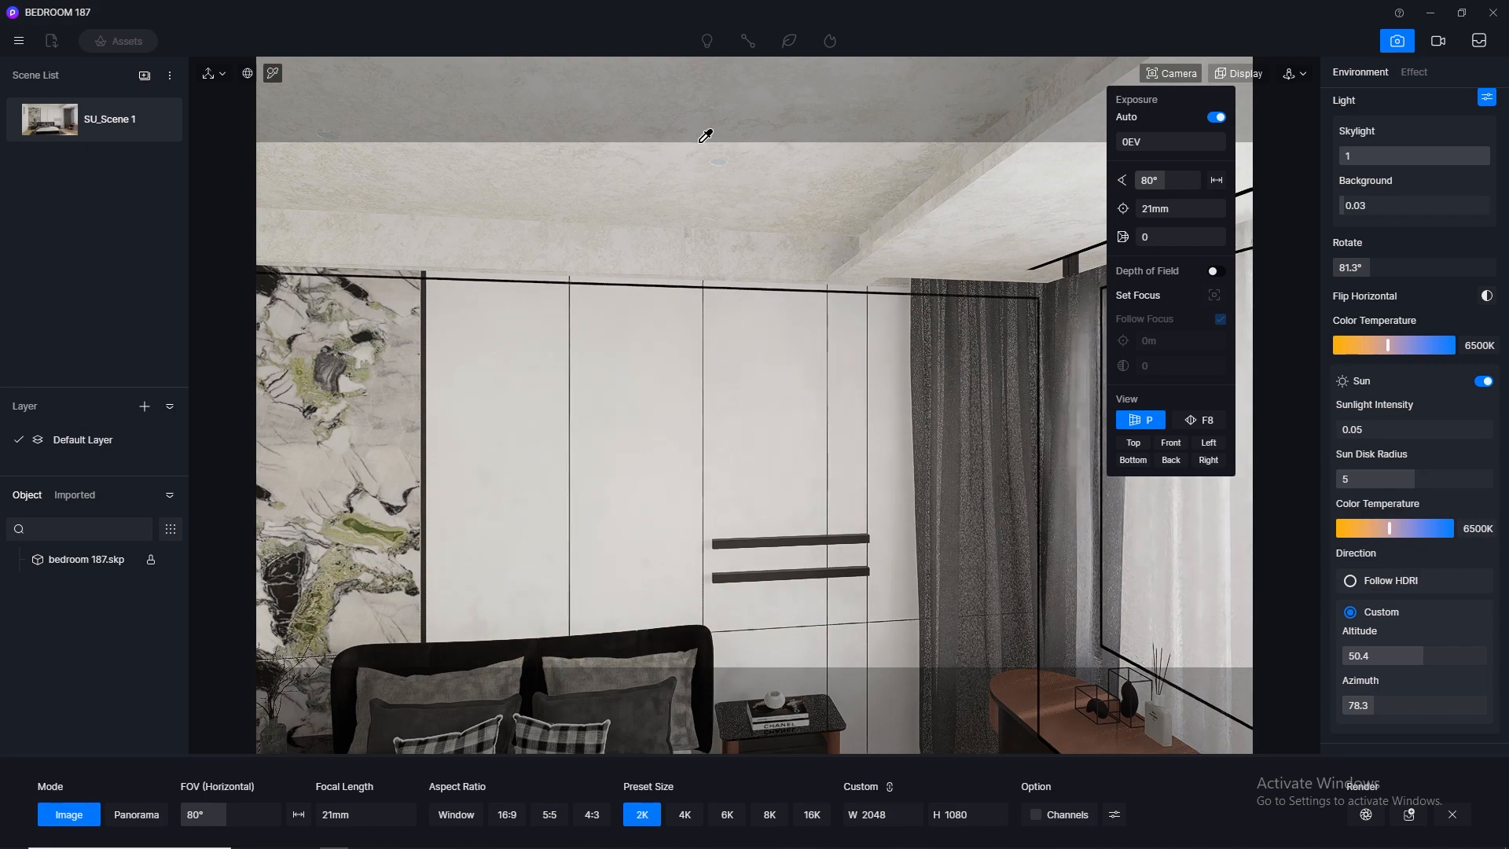
{"action": "mouse_move", "coordinate": [705, 136]}
{"action": "right_mouse_down"}
{"action": "mouse_move", "coordinate": [788, 222]}
{"action": "mouse_move", "coordinate": [798, 10]}
{"action": "mouse_move", "coordinate": [731, 143]}
{"action": "right_mouse_up"}
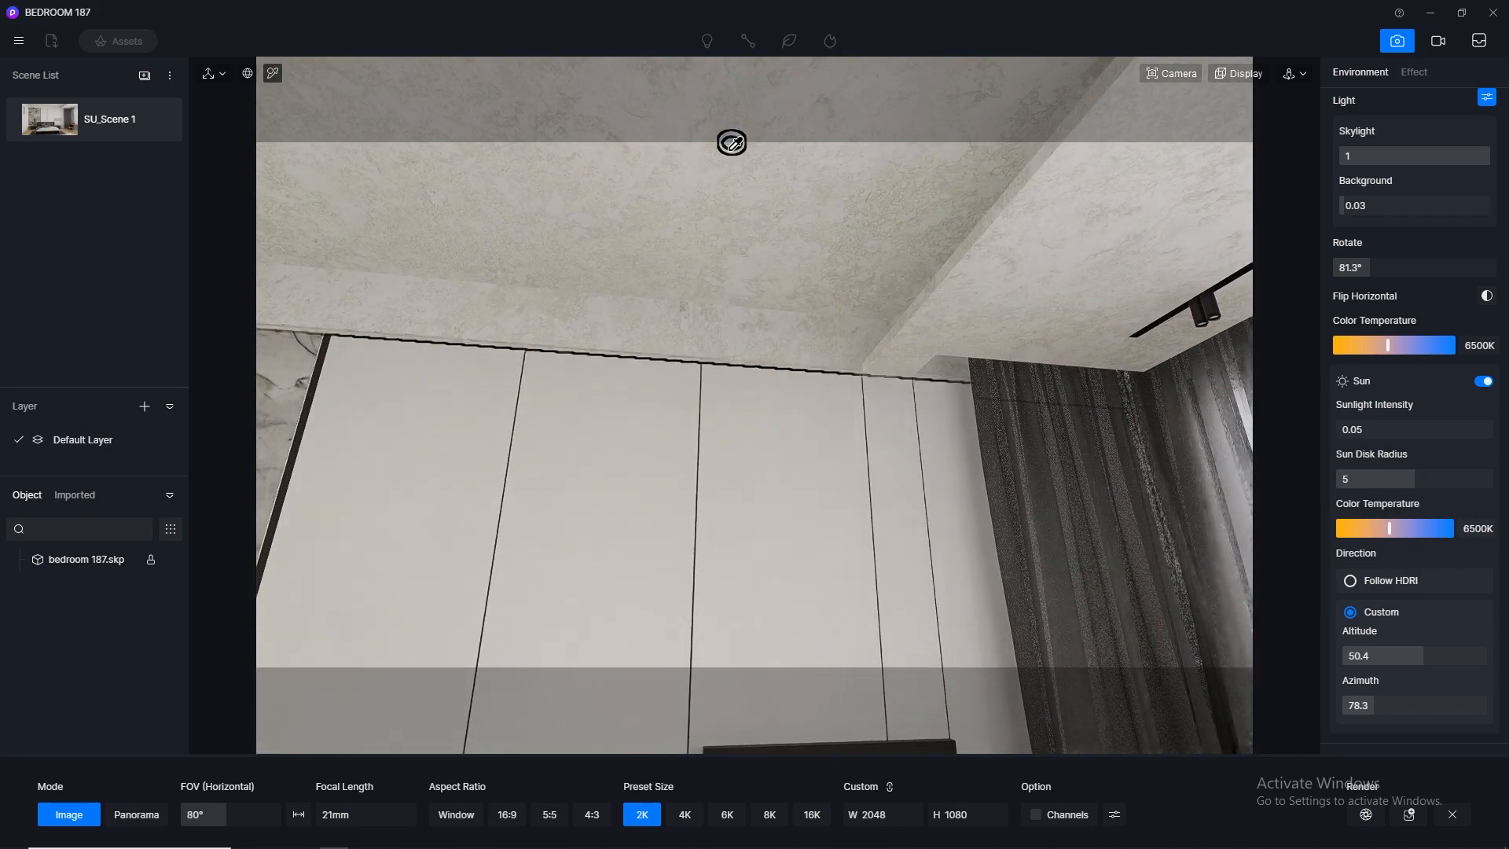
{"action": "scroll", "coordinate": [732, 143], "scroll_direction": "up", "scroll_amount": 2}
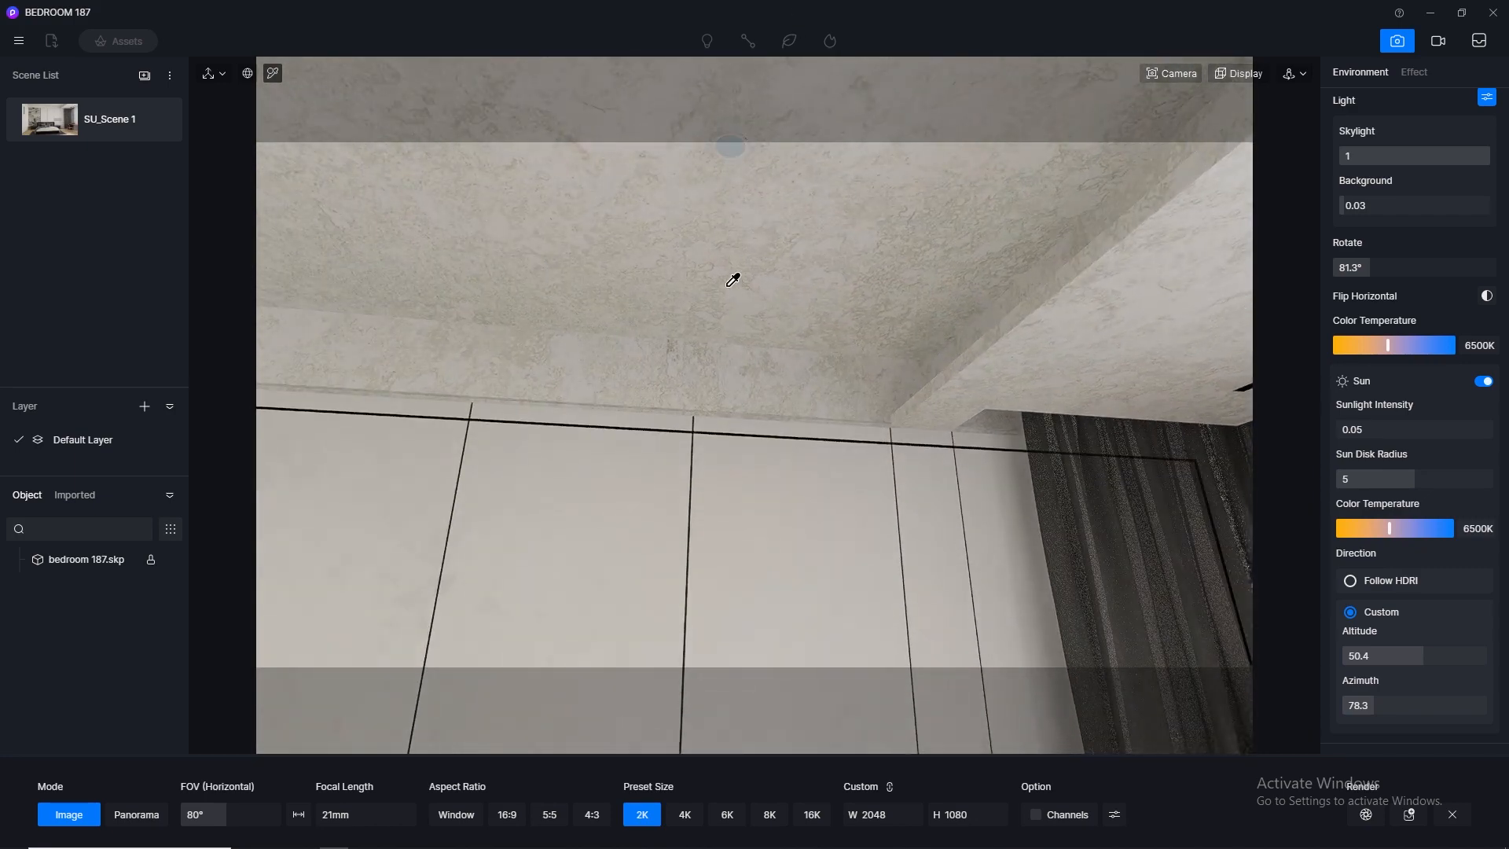
{"action": "middle_click_drag", "start_coordinate": [731, 264], "coordinate": [738, 361]}
{"action": "left_click", "coordinate": [1397, 41]}
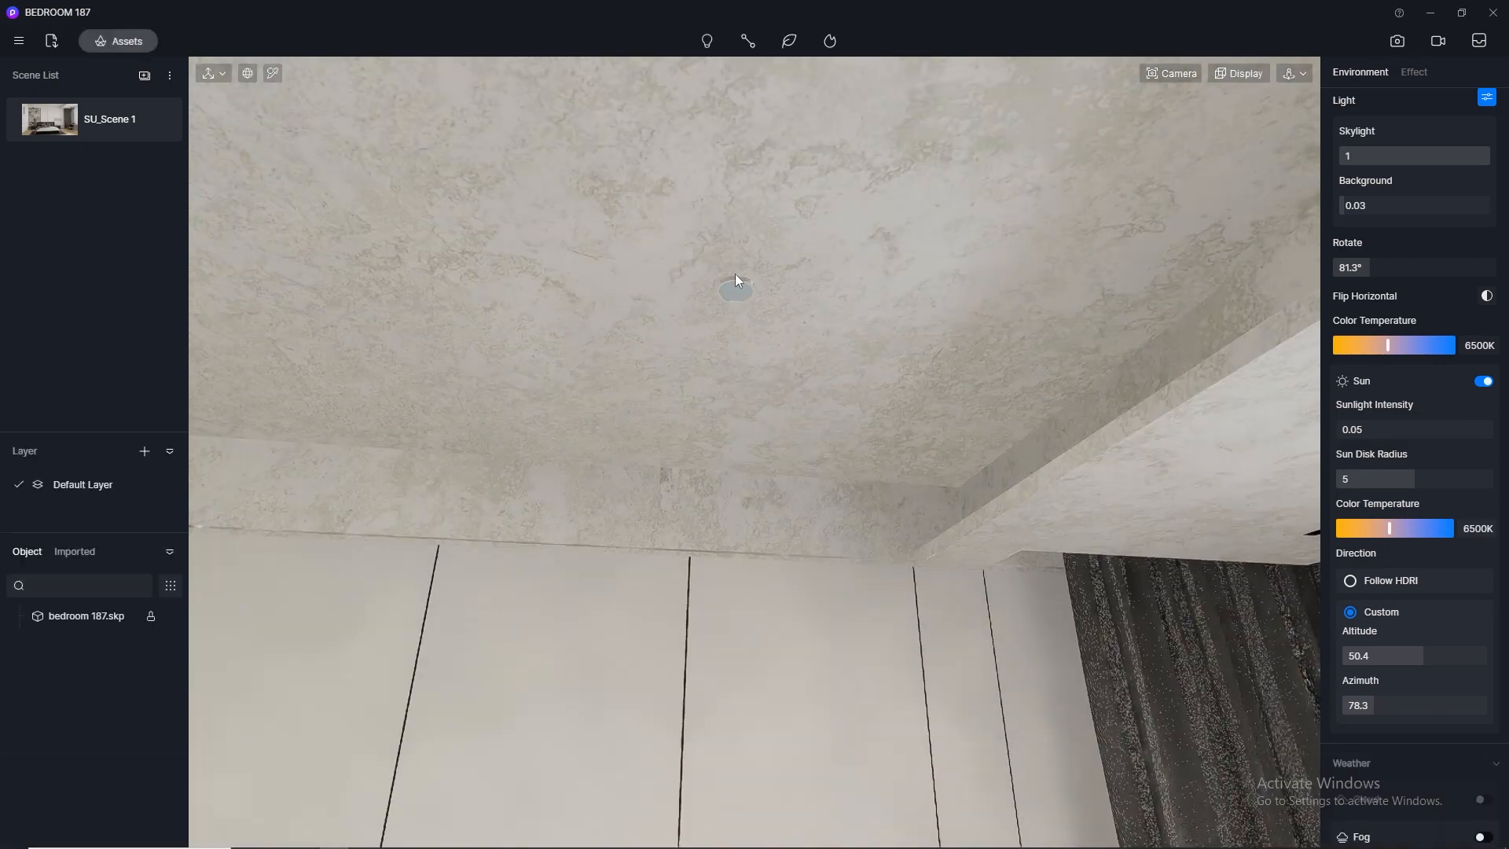
{"action": "left_click", "coordinate": [761, 294]}
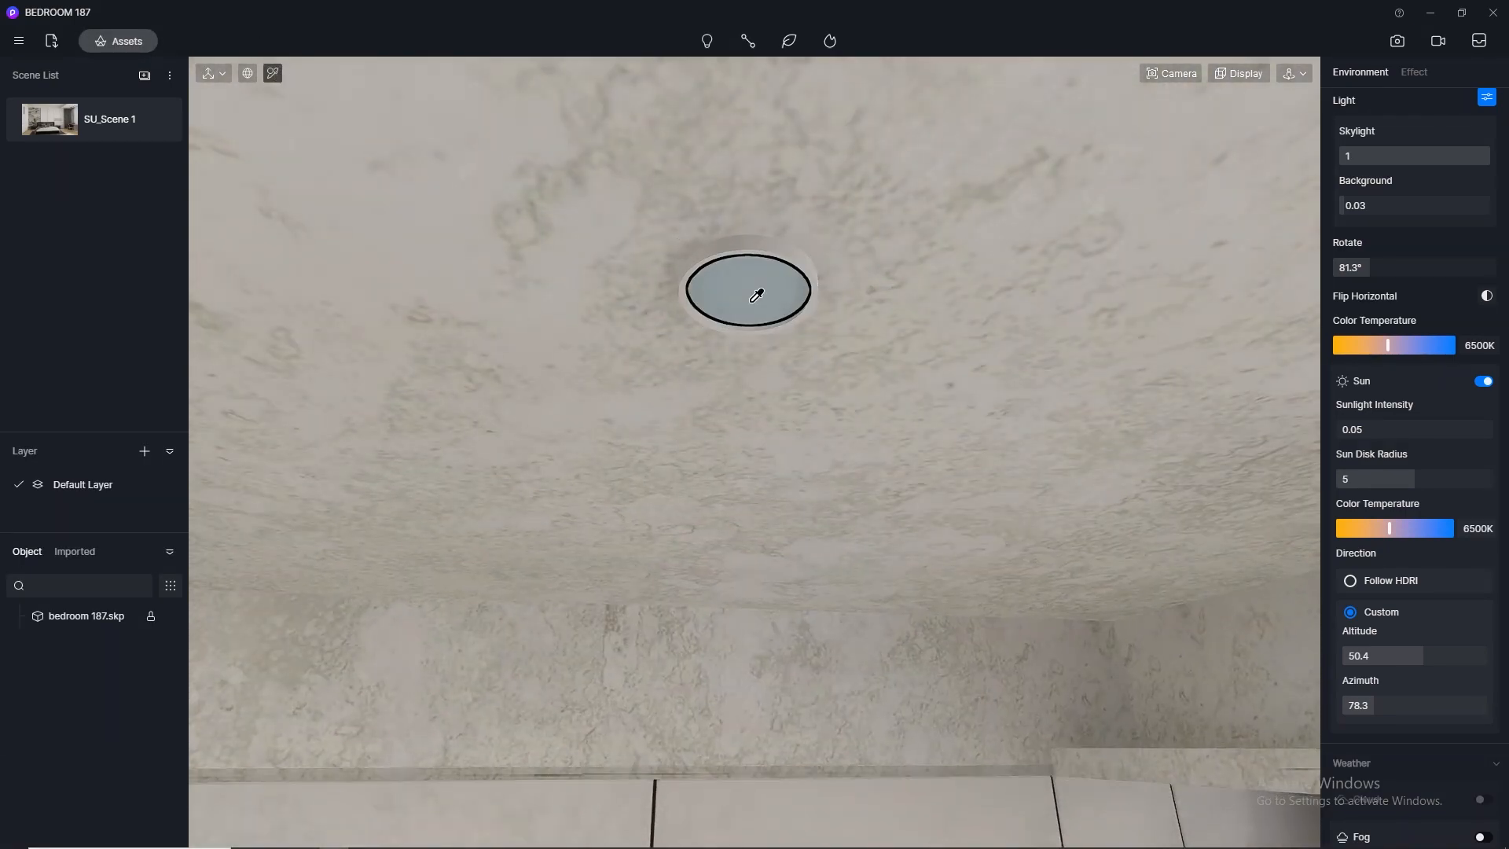
{"action": "left_click", "coordinate": [1483, 512]}
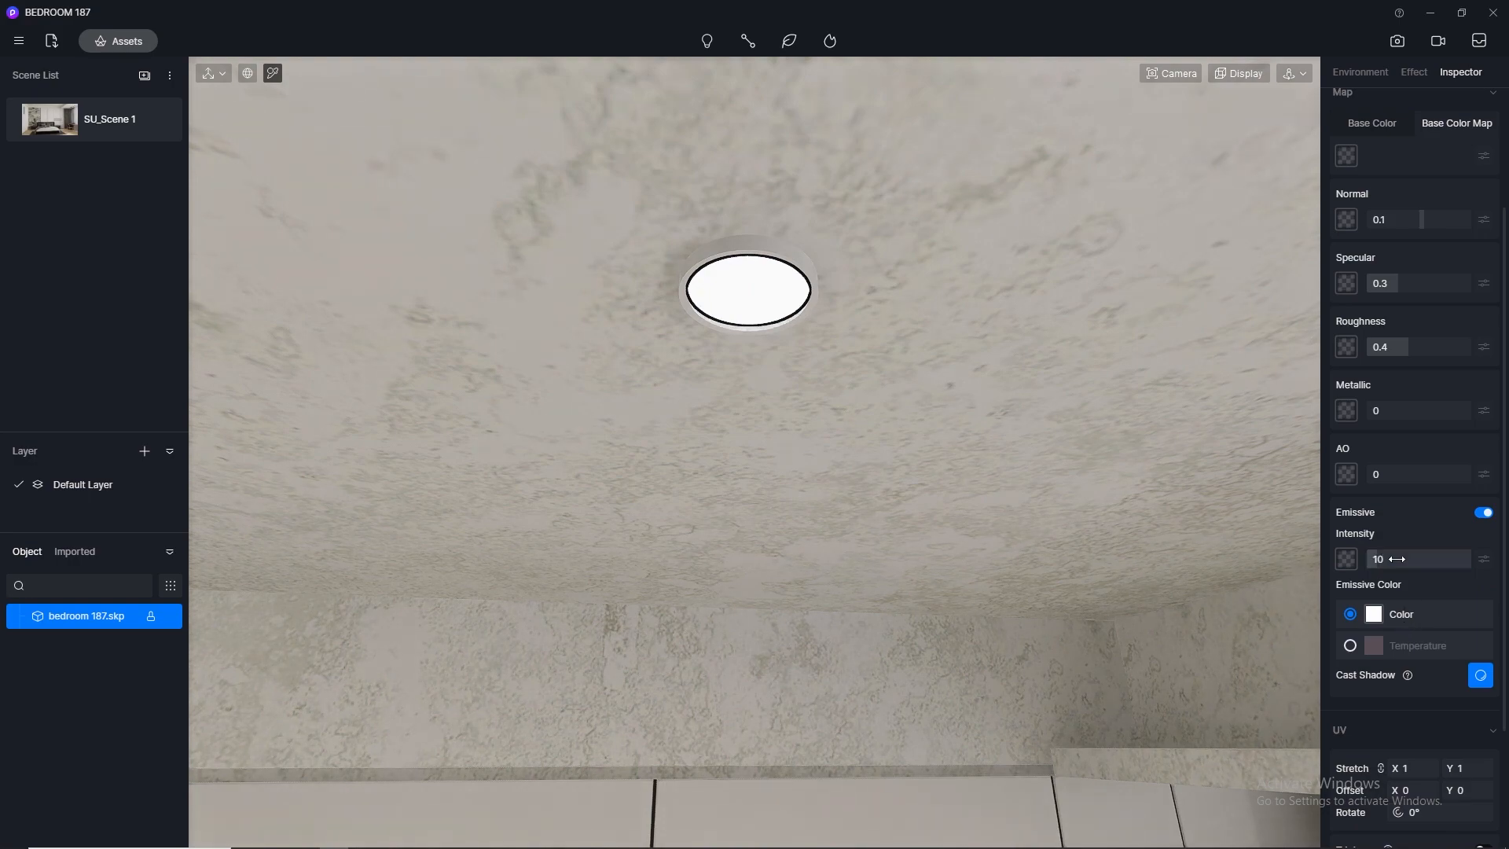
Make the light strip in the ceiling cove emissive, using a colour temperature of 3500 for its glow
{"action": "scroll", "coordinate": [656, 314], "scroll_direction": "down", "scroll_amount": 5}
{"action": "scroll", "coordinate": [1020, 519], "scroll_direction": "up", "scroll_amount": 3}
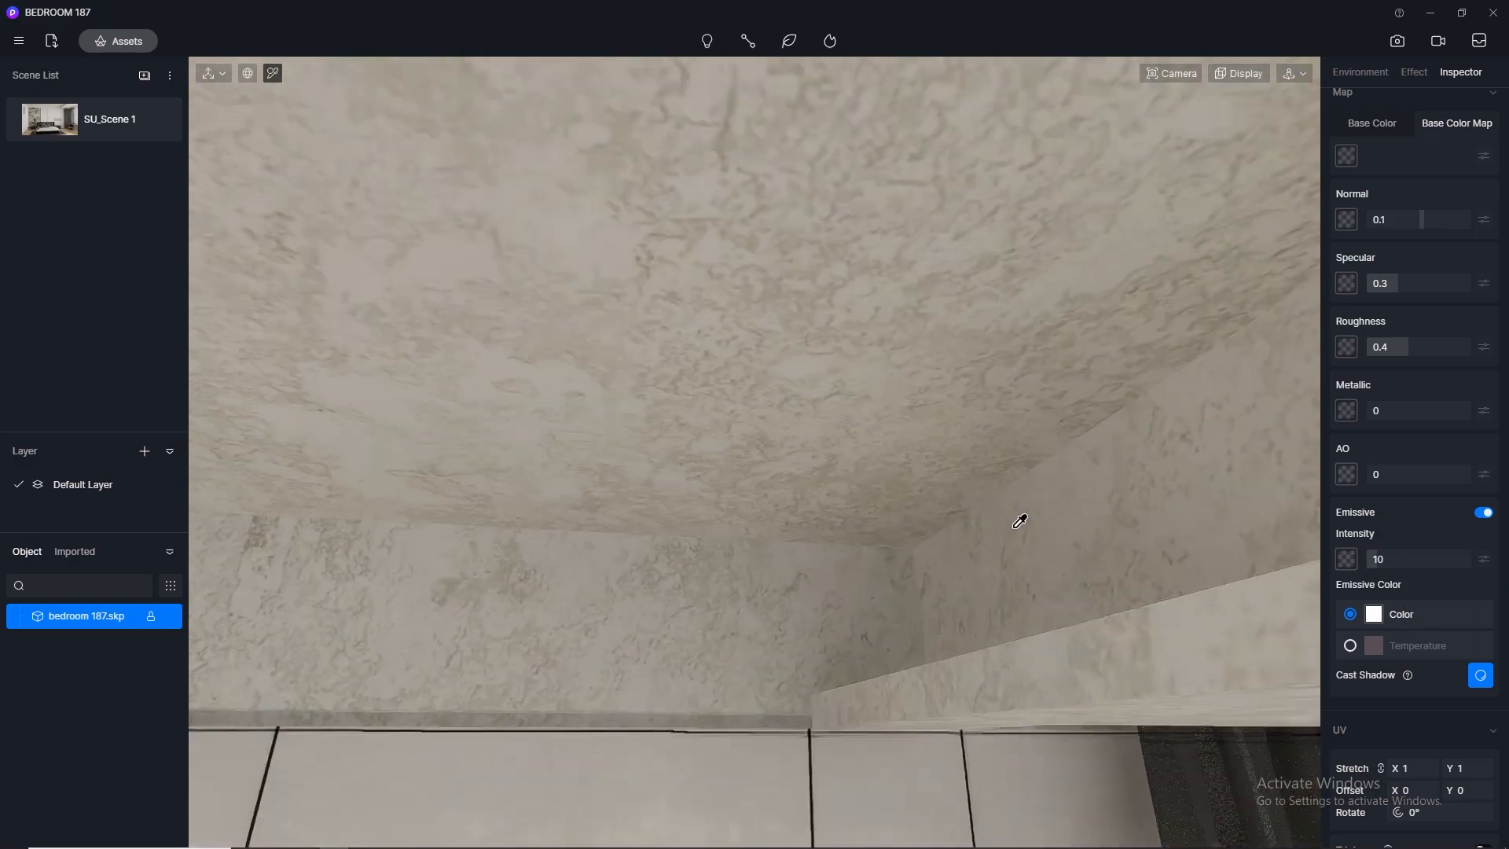
{"action": "right_click_drag", "start_coordinate": [1020, 521], "coordinate": [933, 663]}
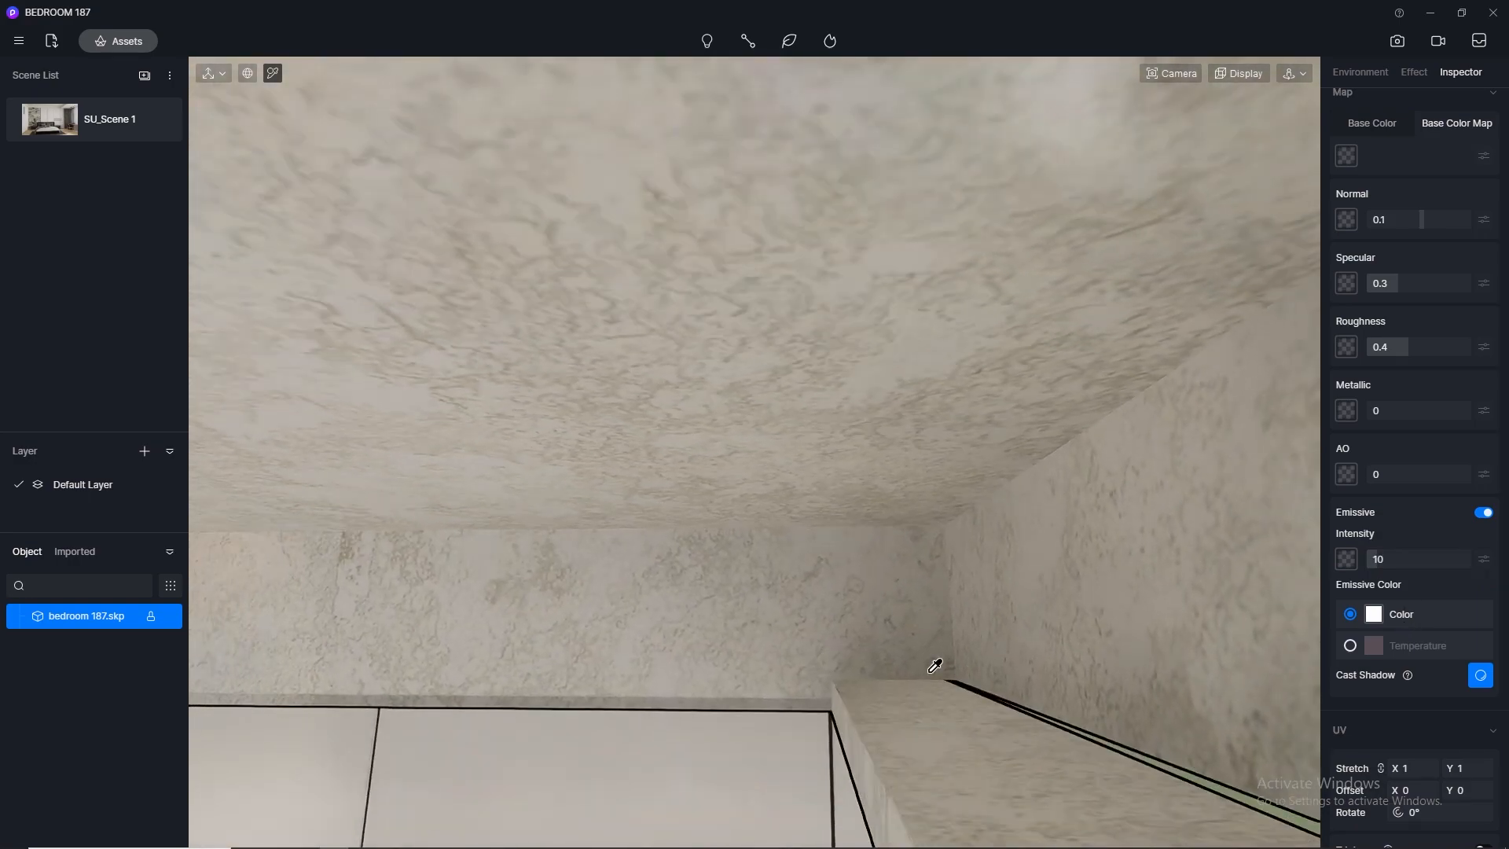
{"action": "left_click", "coordinate": [1019, 697]}
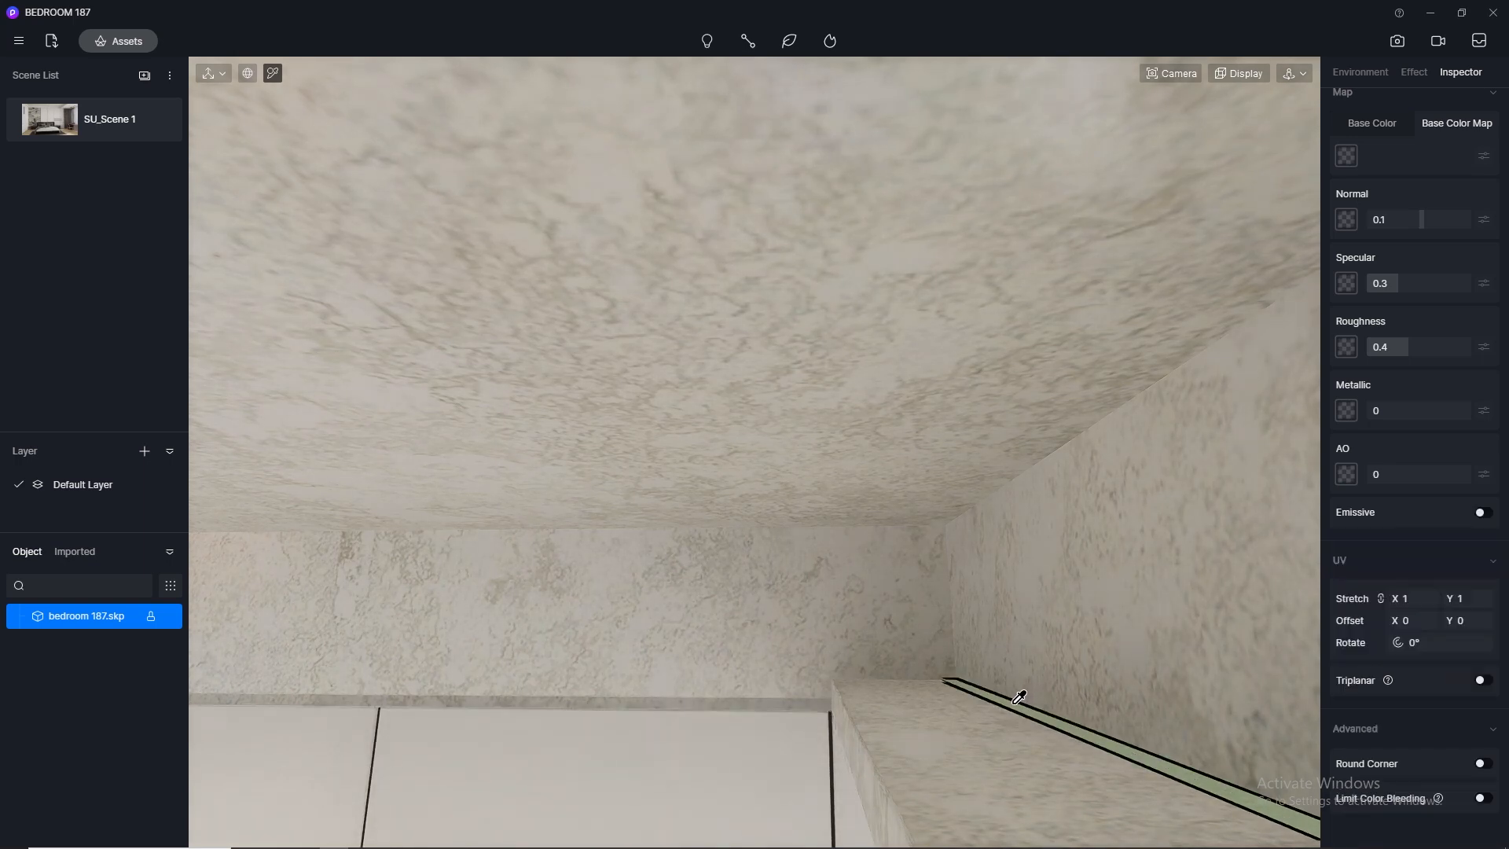
{"action": "left_click", "coordinate": [1483, 512]}
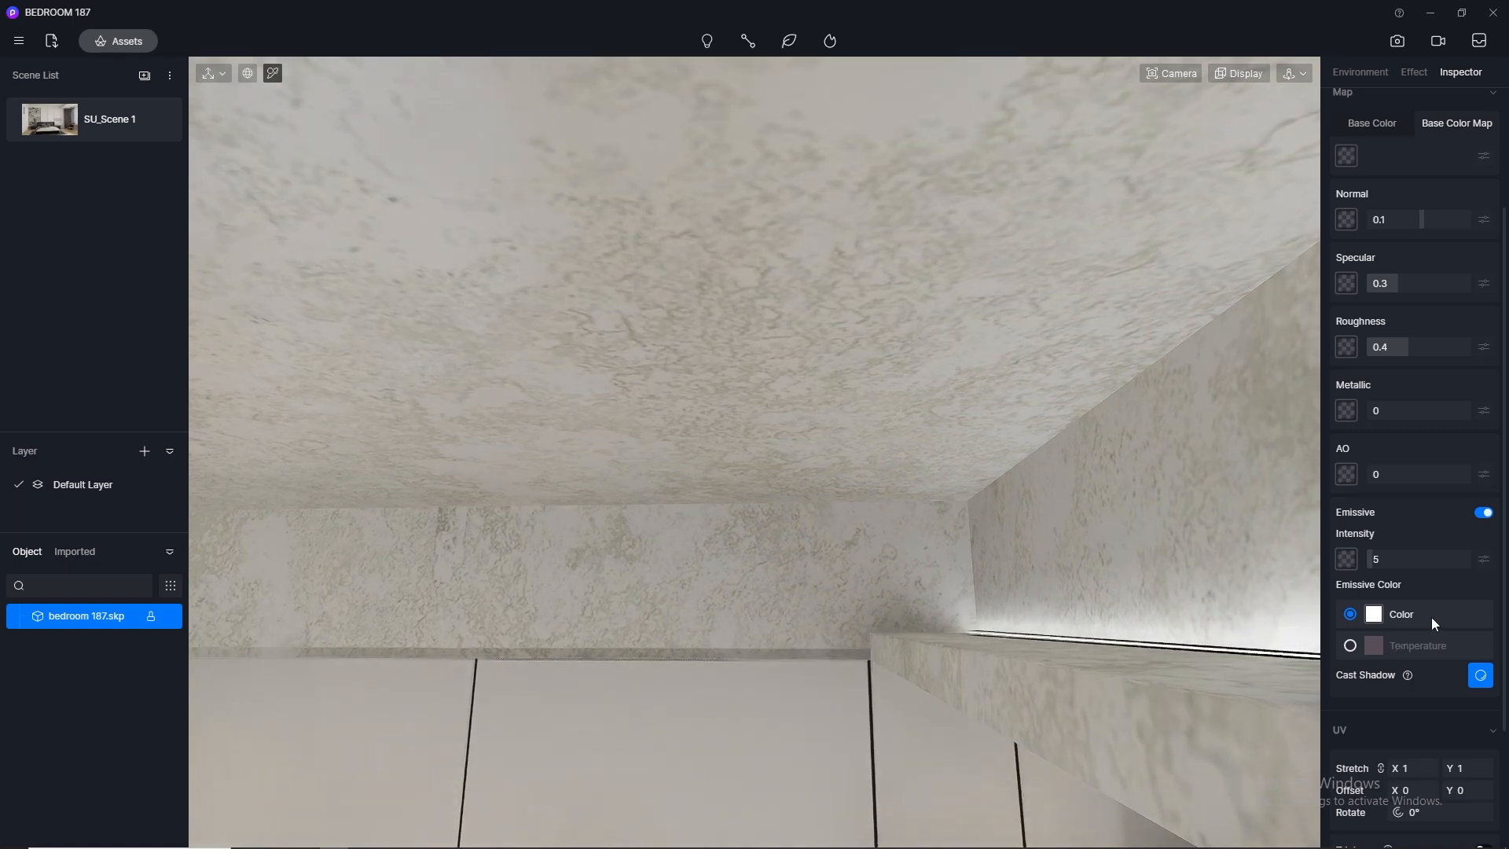
{"action": "left_click", "coordinate": [1351, 646]}
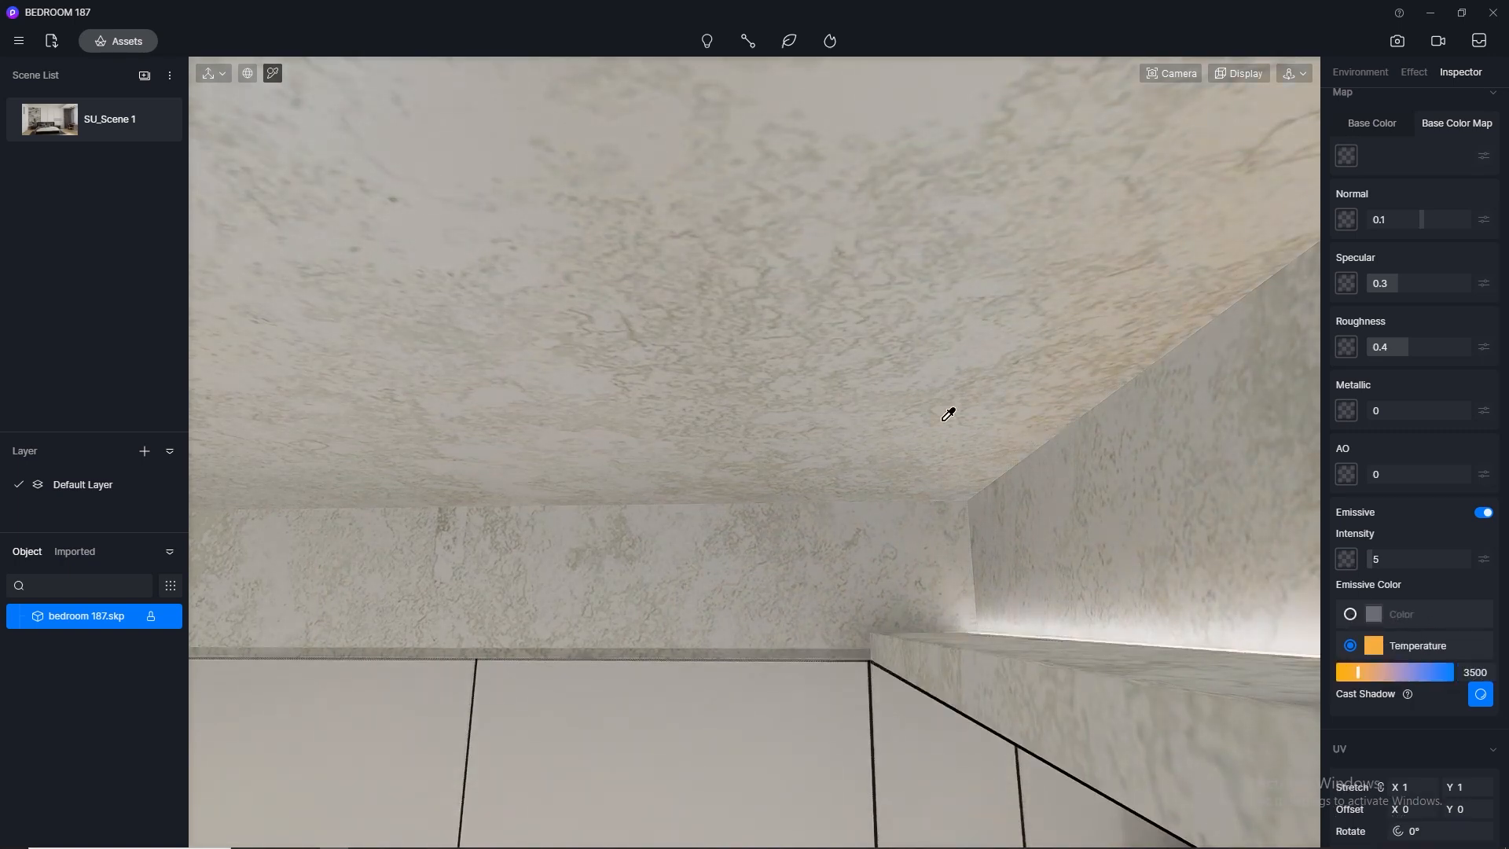
Return to the SU_Scene 1 view and adjust the cove strip's emissive intensity, trying 10, 25 and 15 and settling on 12
{"action": "right_click_drag", "start_coordinate": [950, 411], "coordinate": [920, 301]}
{"action": "scroll", "coordinate": [920, 300], "scroll_direction": "down", "scroll_amount": 4}
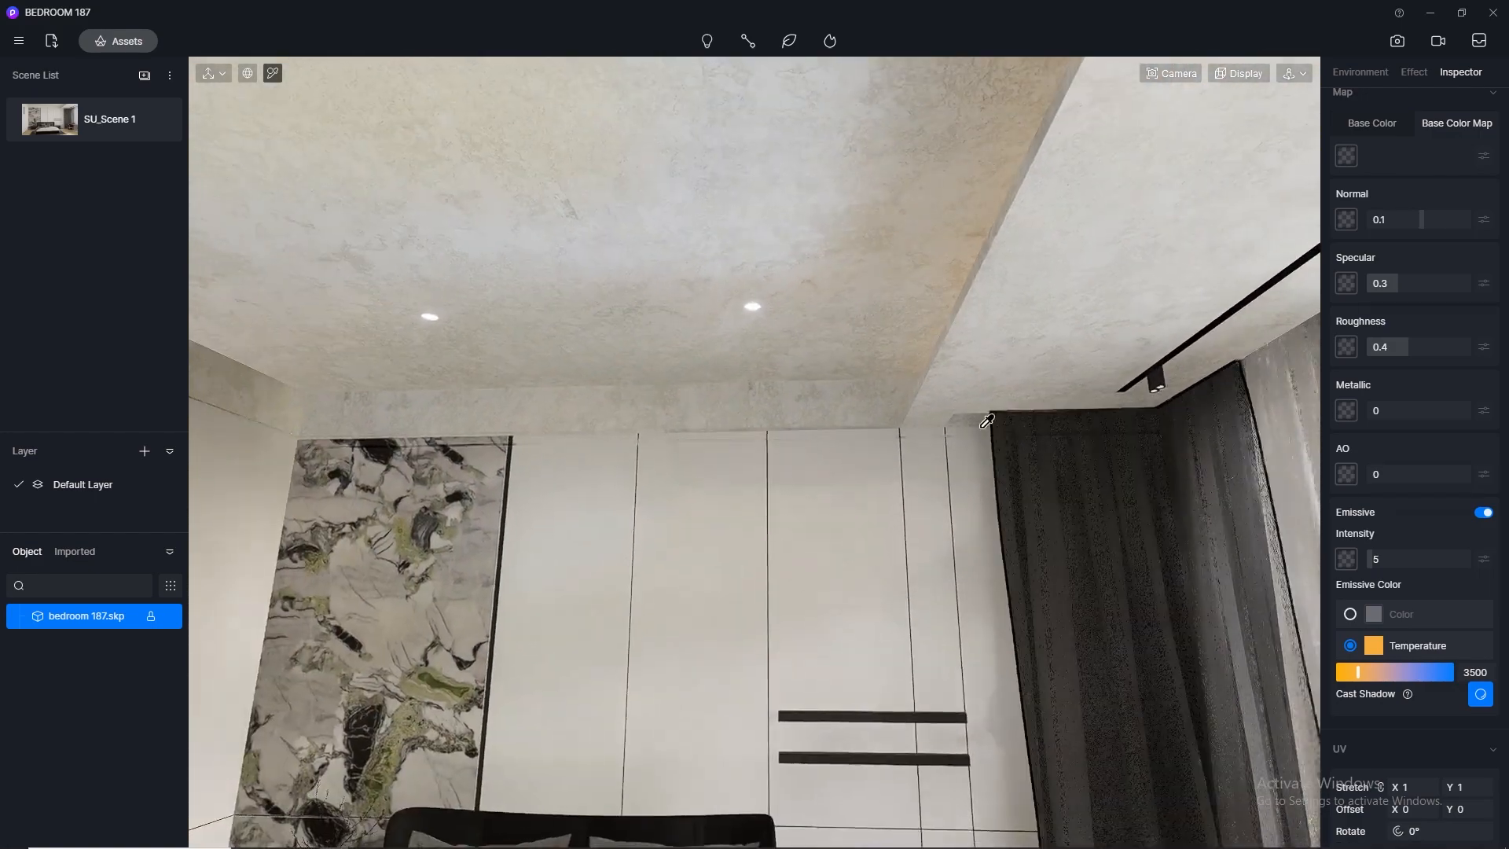
{"action": "scroll", "coordinate": [983, 414], "scroll_direction": "up", "scroll_amount": 5}
{"action": "right_click_drag", "start_coordinate": [983, 415], "coordinate": [1273, 613]}
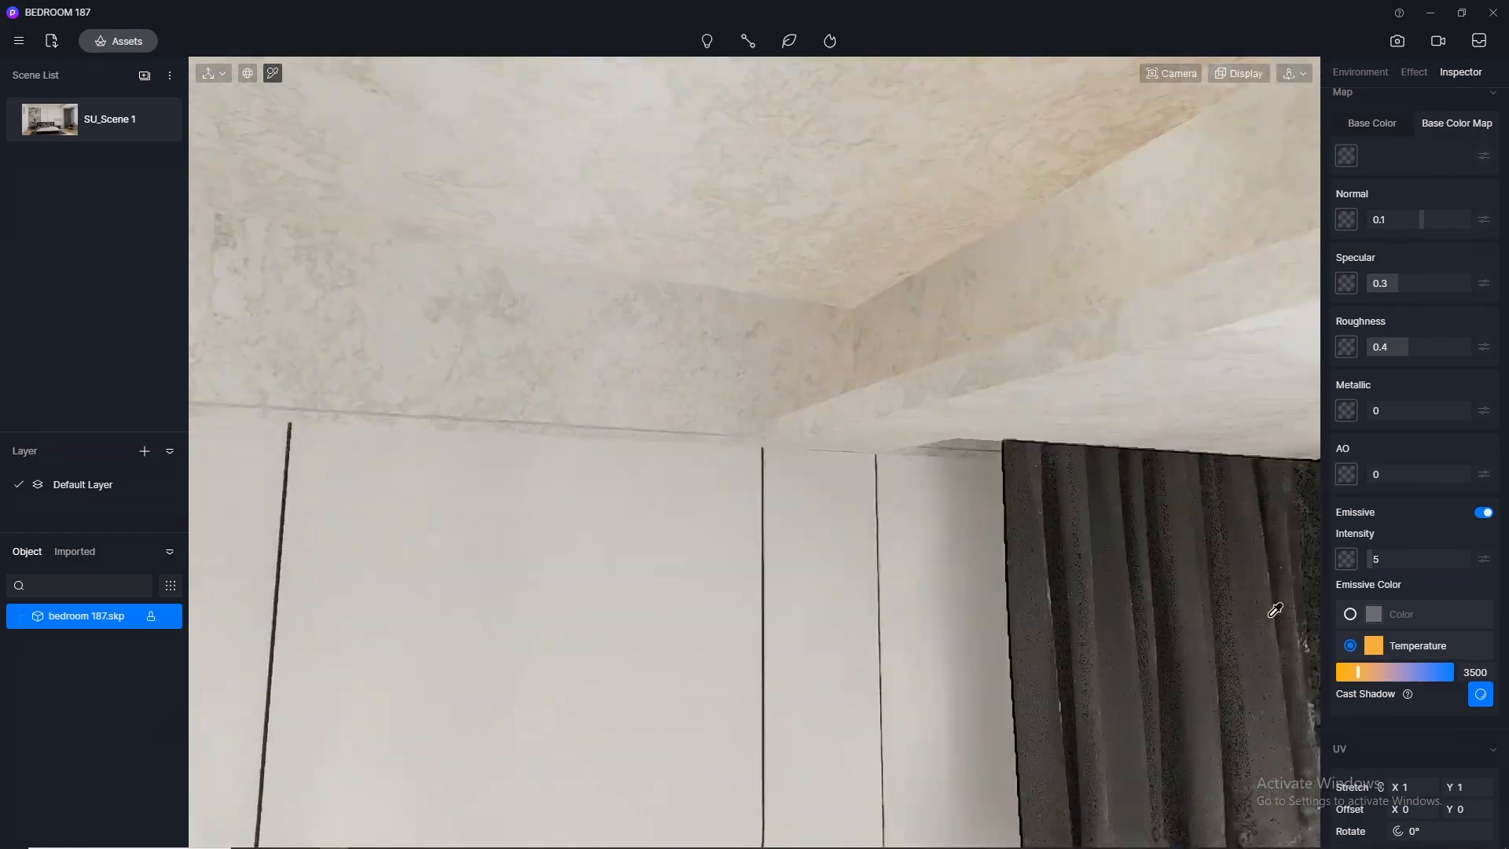
{"action": "left_click", "coordinate": [68, 126]}
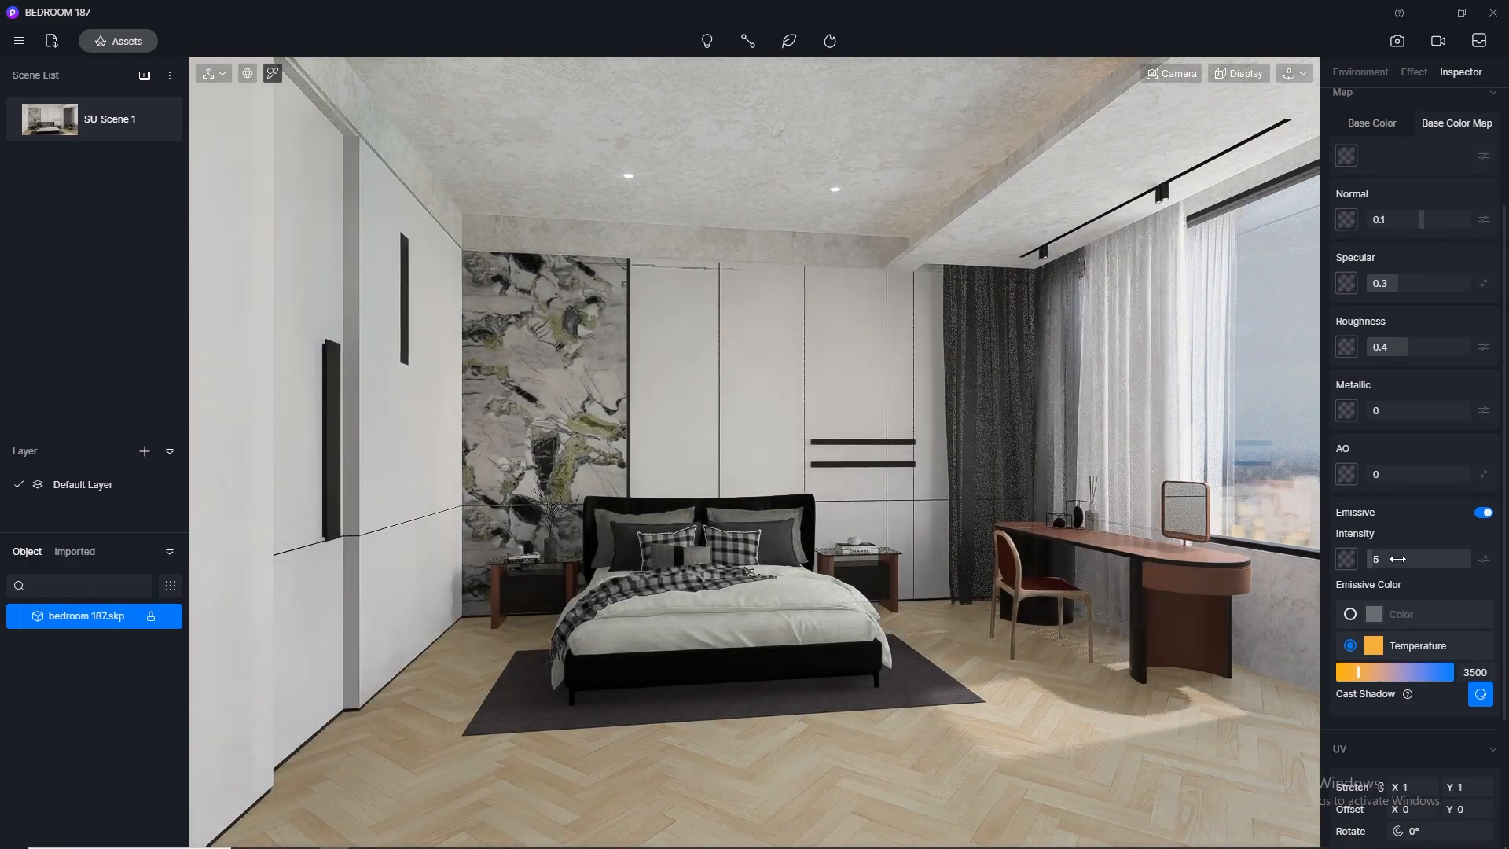
{"action": "left_click", "coordinate": [1397, 558]}
{"action": "key", "text": "Return"}
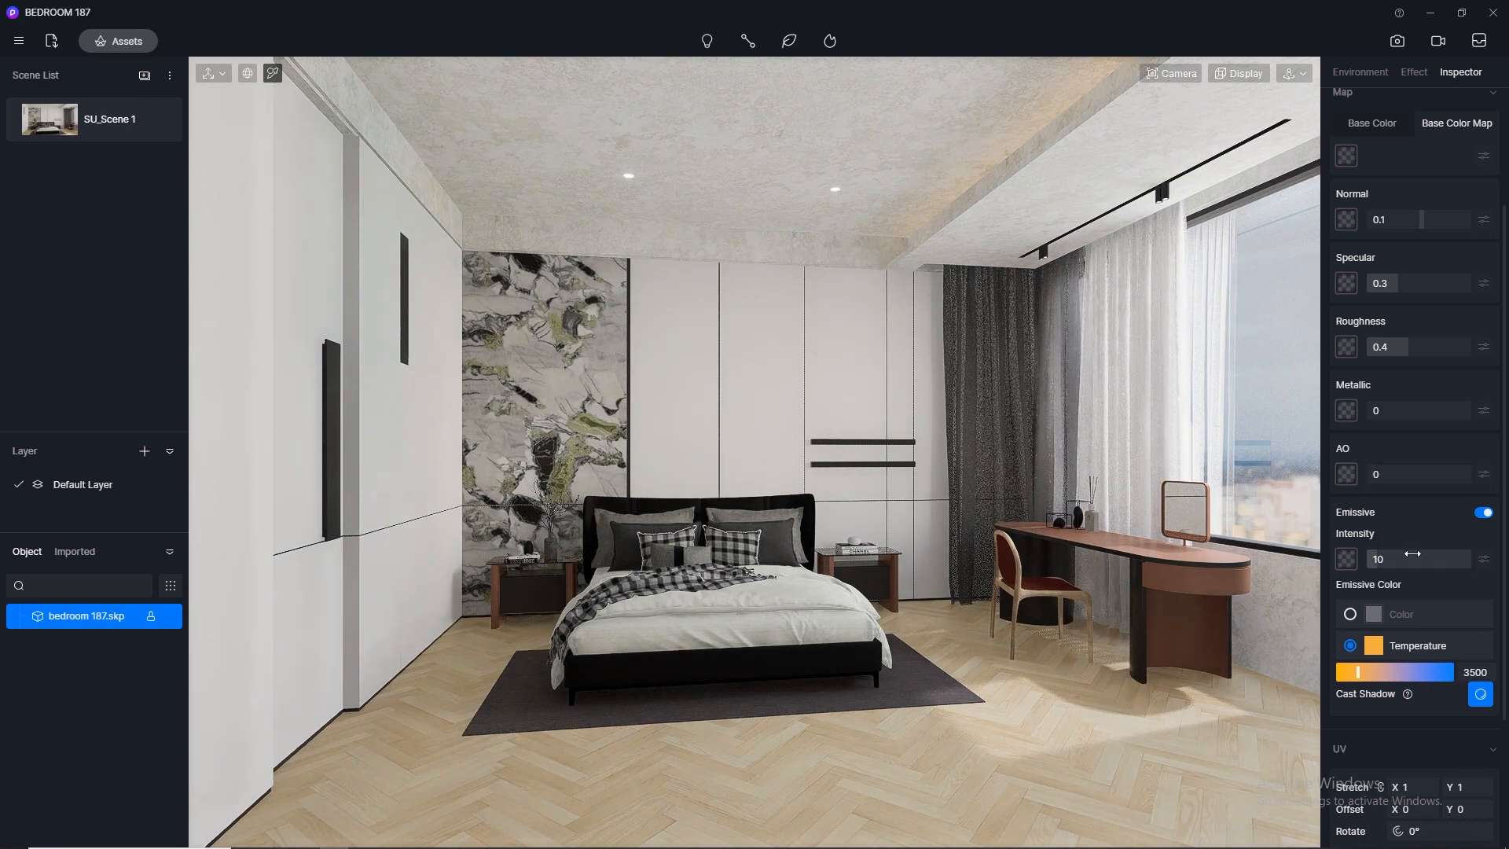
{"action": "key", "text": "Return"}
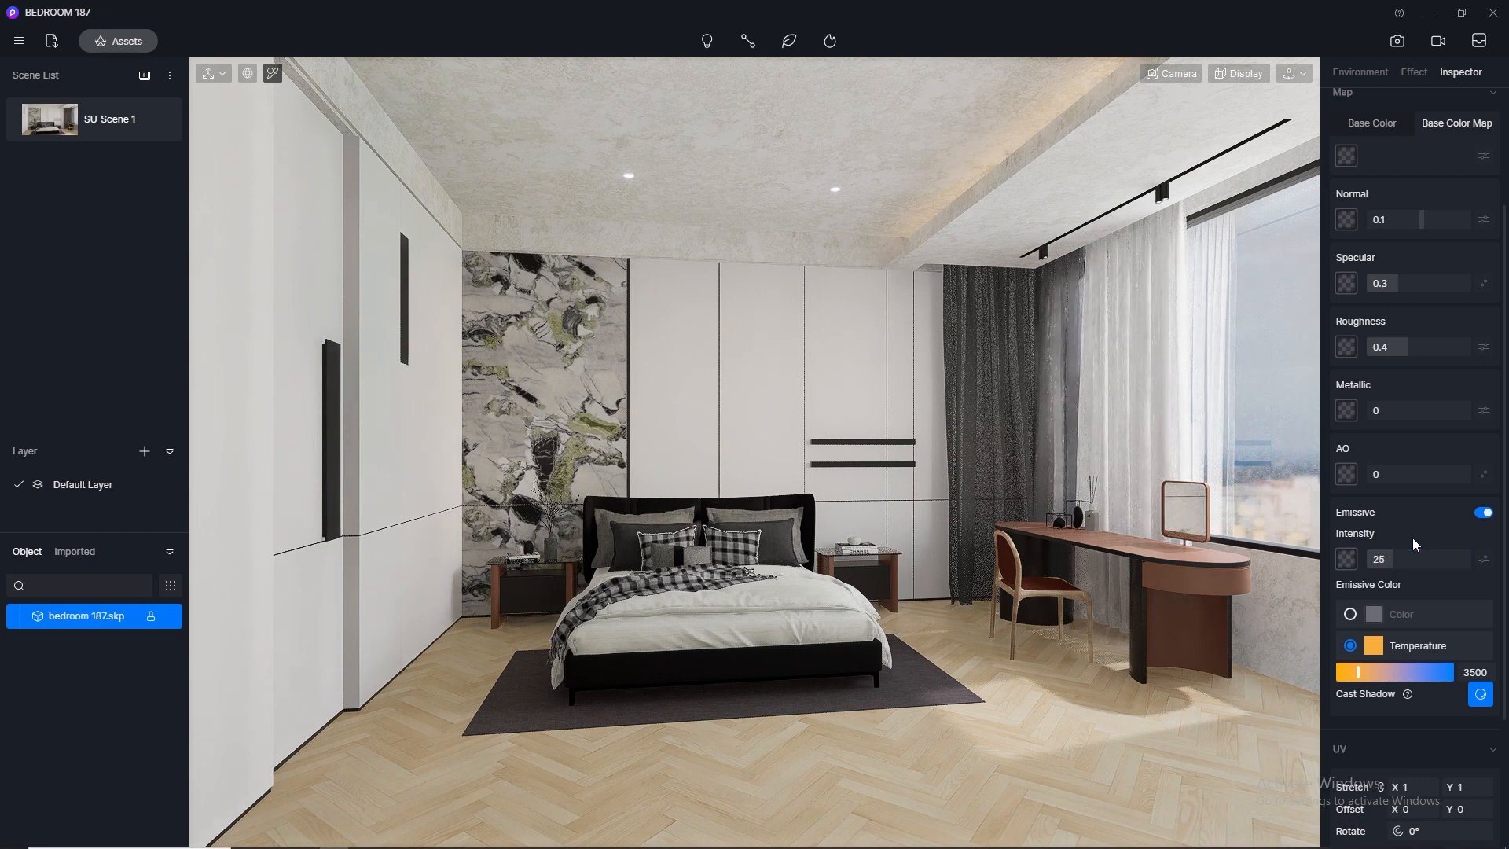
{"action": "left_click", "coordinate": [1158, 322]}
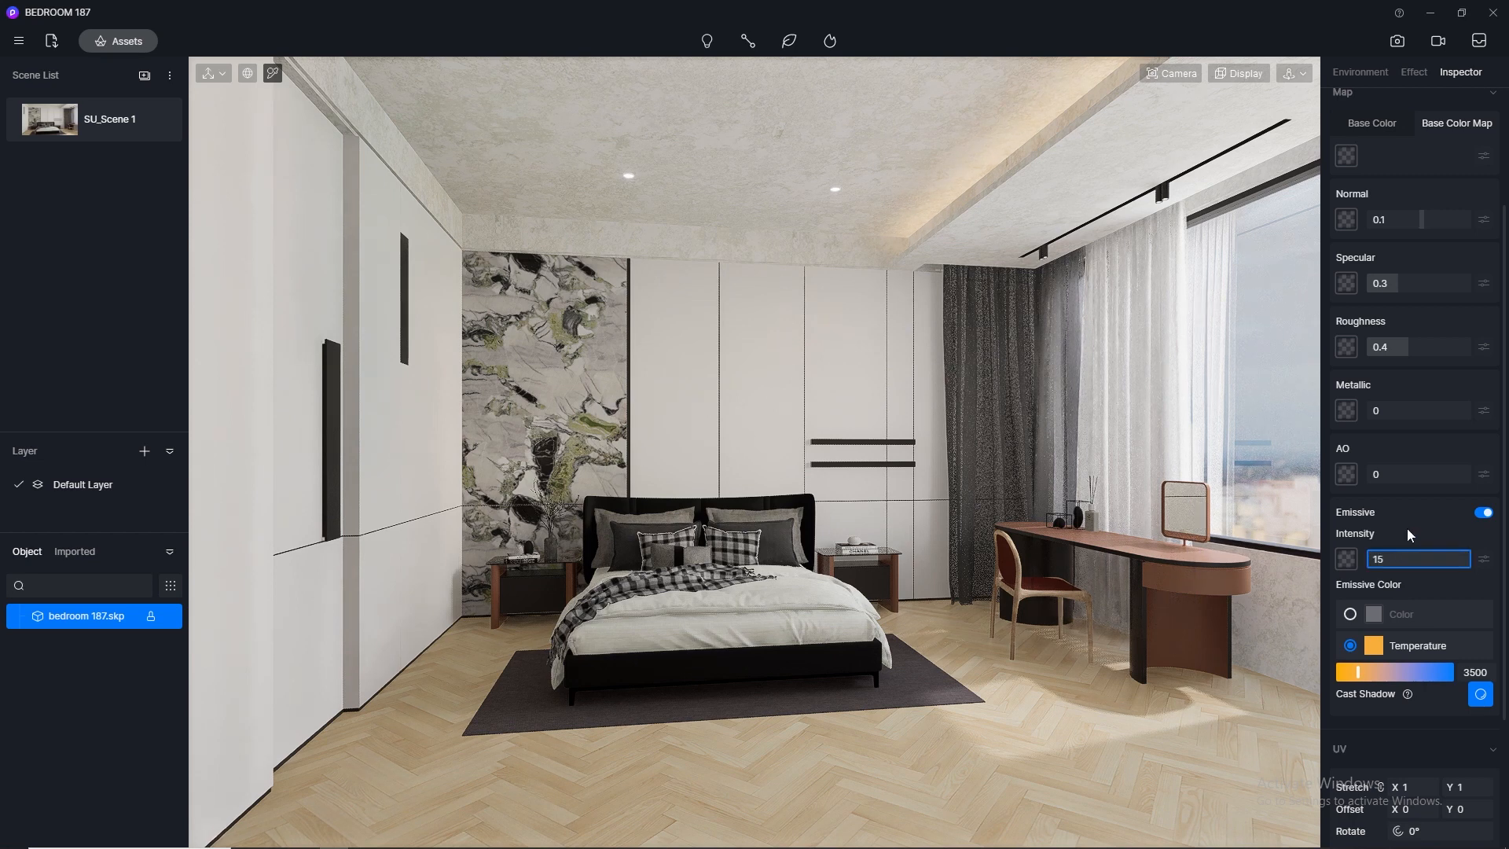
{"action": "type", "text": "12"}
{"action": "key", "text": "Return"}
Make the ceiling light strip beside the window curtain emissive with a colour temperature of 3500 and an intensity of 12
{"action": "scroll", "coordinate": [1072, 142], "scroll_direction": "up", "scroll_amount": 4}
{"action": "right_click_drag", "start_coordinate": [1150, 309], "coordinate": [727, 209]}
{"action": "left_click", "coordinate": [951, 119]}
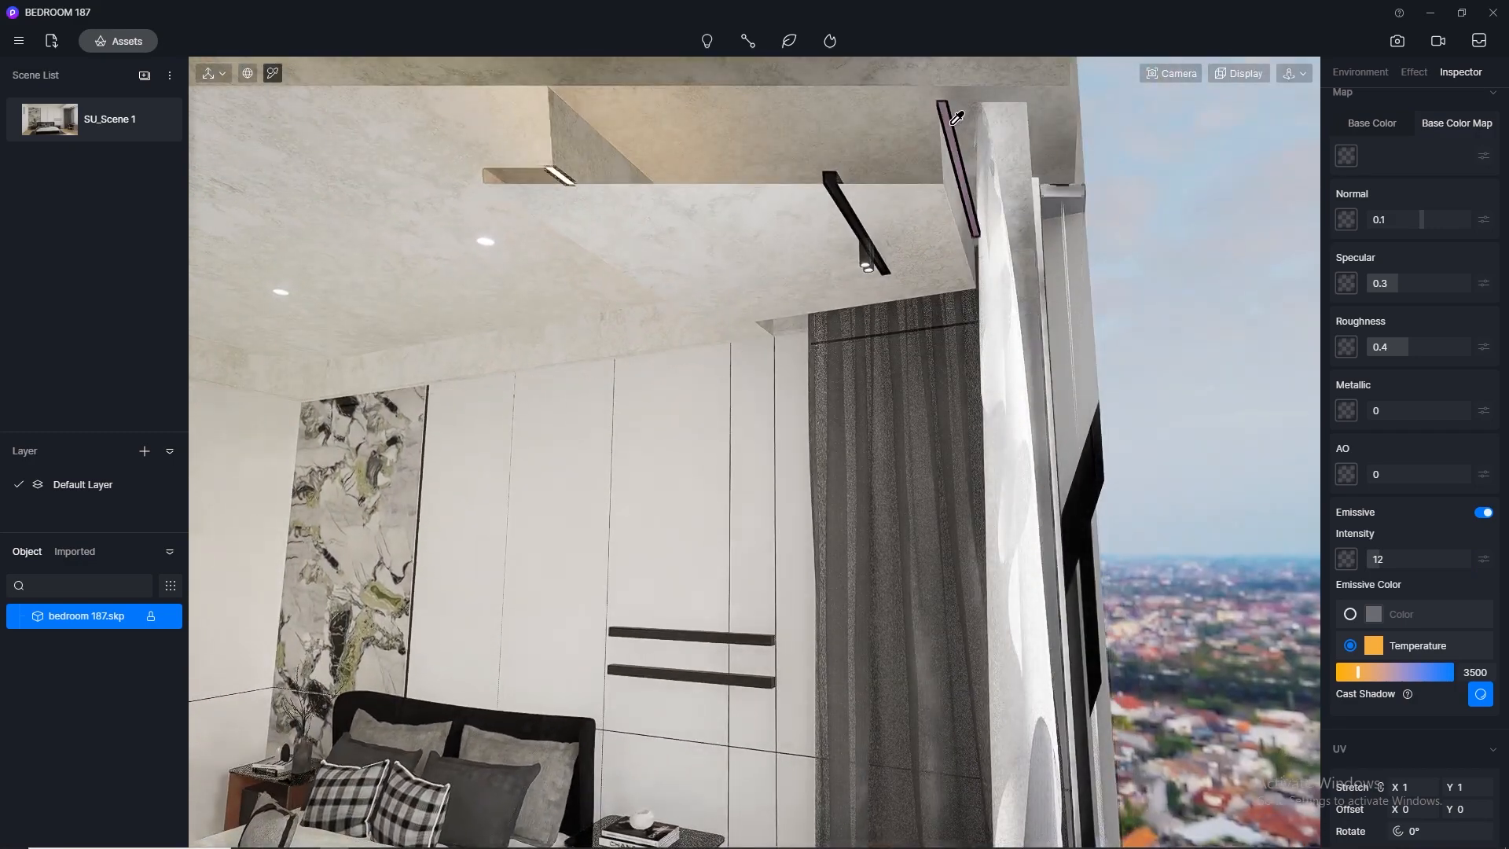
{"action": "left_click", "coordinate": [1483, 513]}
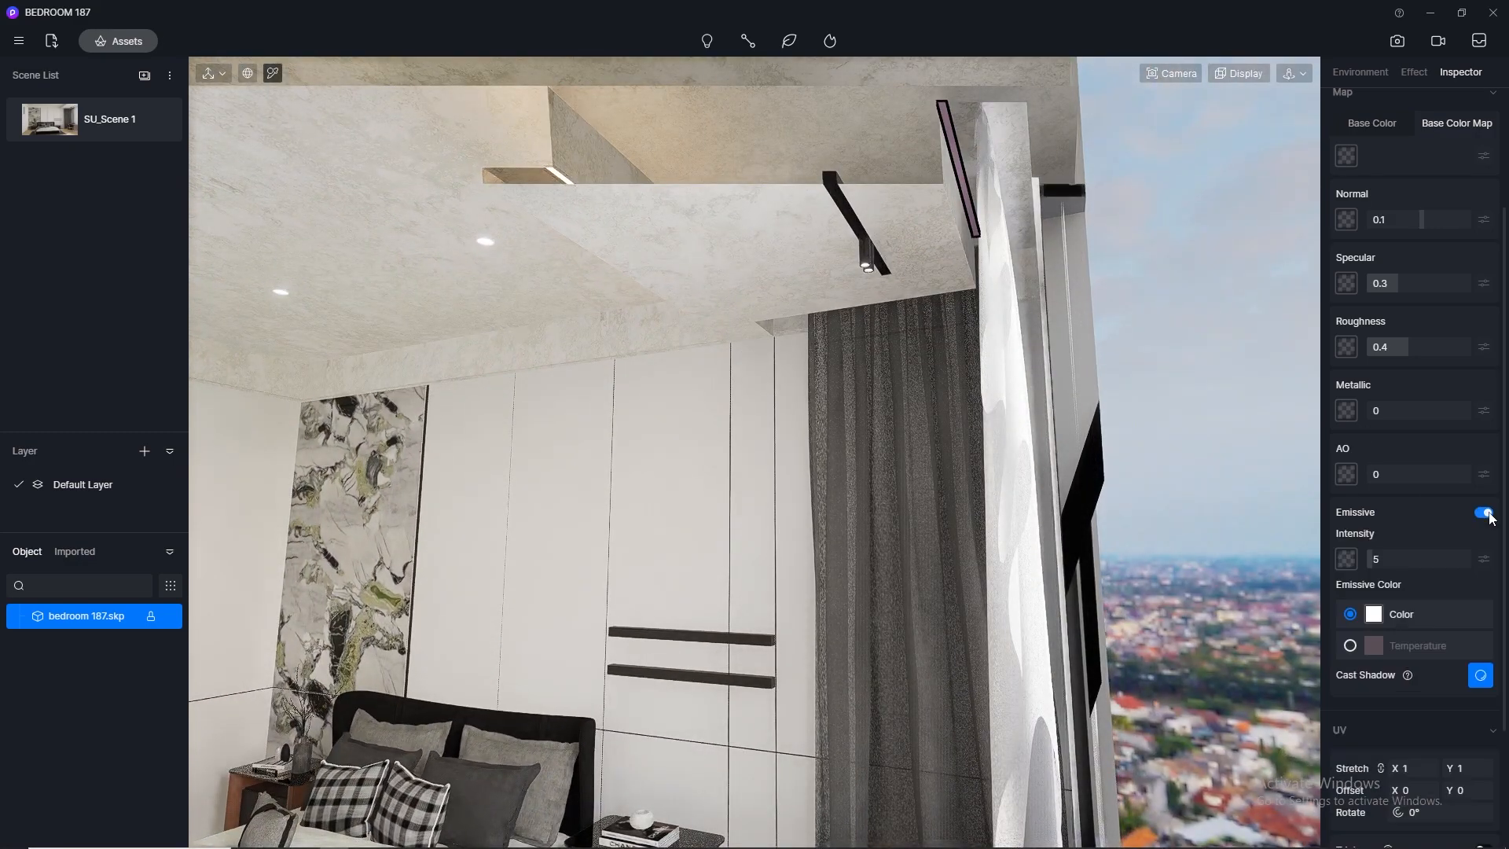
{"action": "left_click", "coordinate": [1350, 647]}
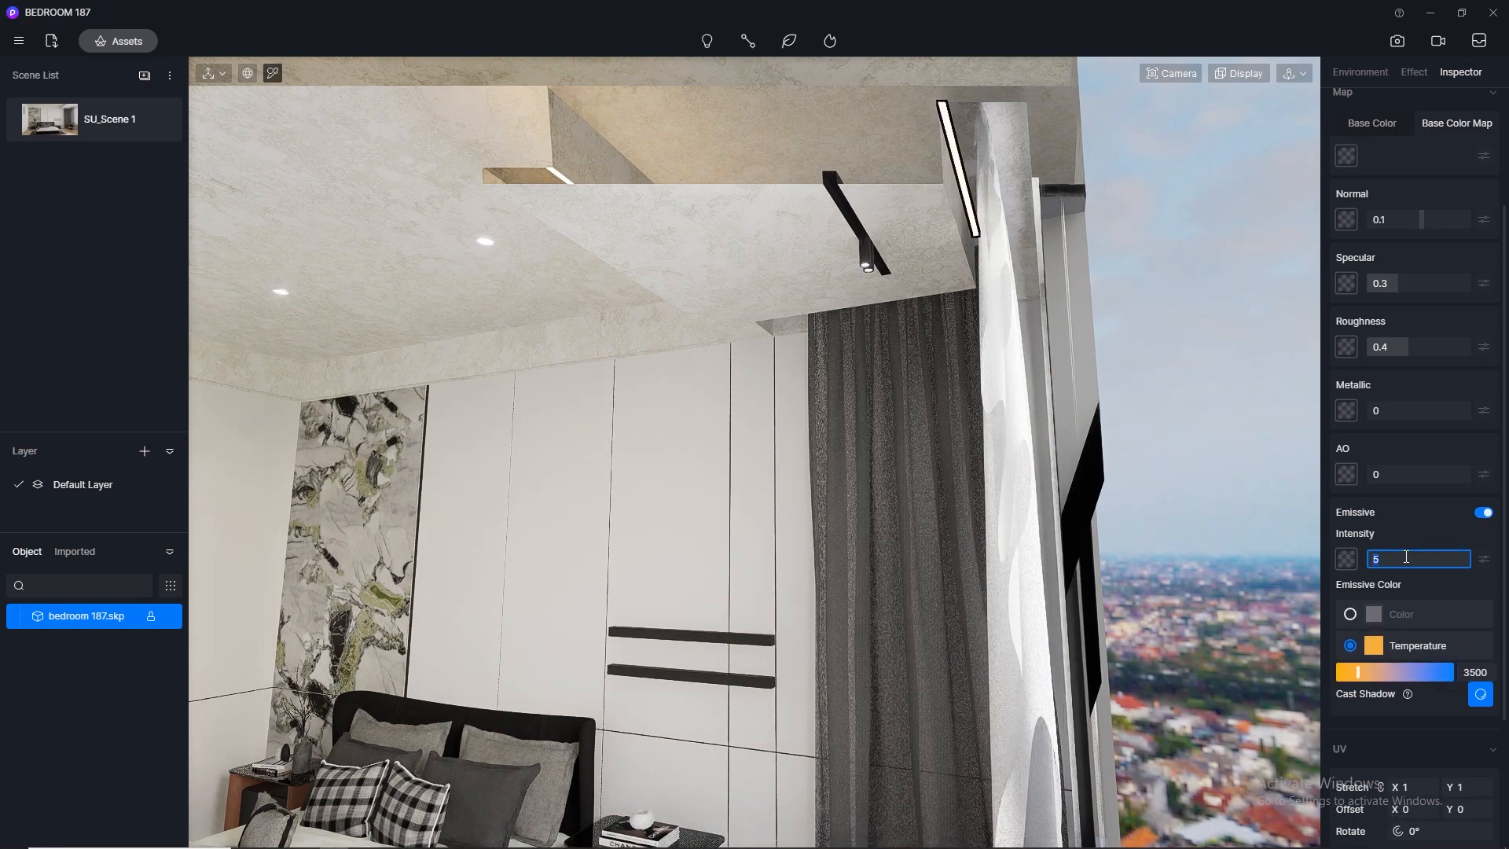
Make the underside strips of the two black wall bars above the nightstand emissive with a colour temperature of 3500
{"action": "middle_click_drag", "start_coordinate": [629, 717], "coordinate": [1045, 243]}
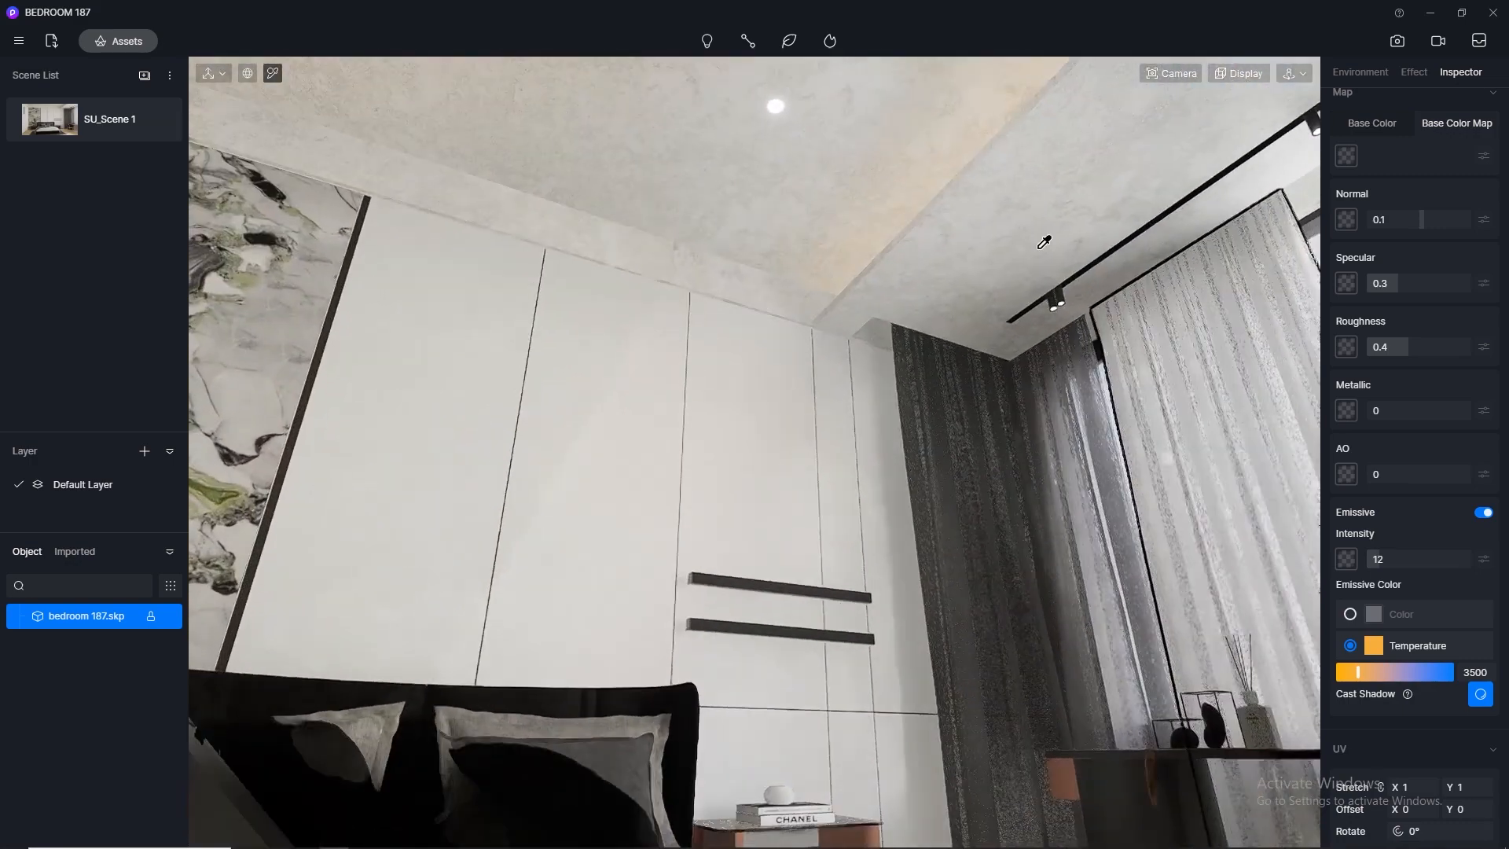
{"action": "left_click", "coordinate": [1152, 74]}
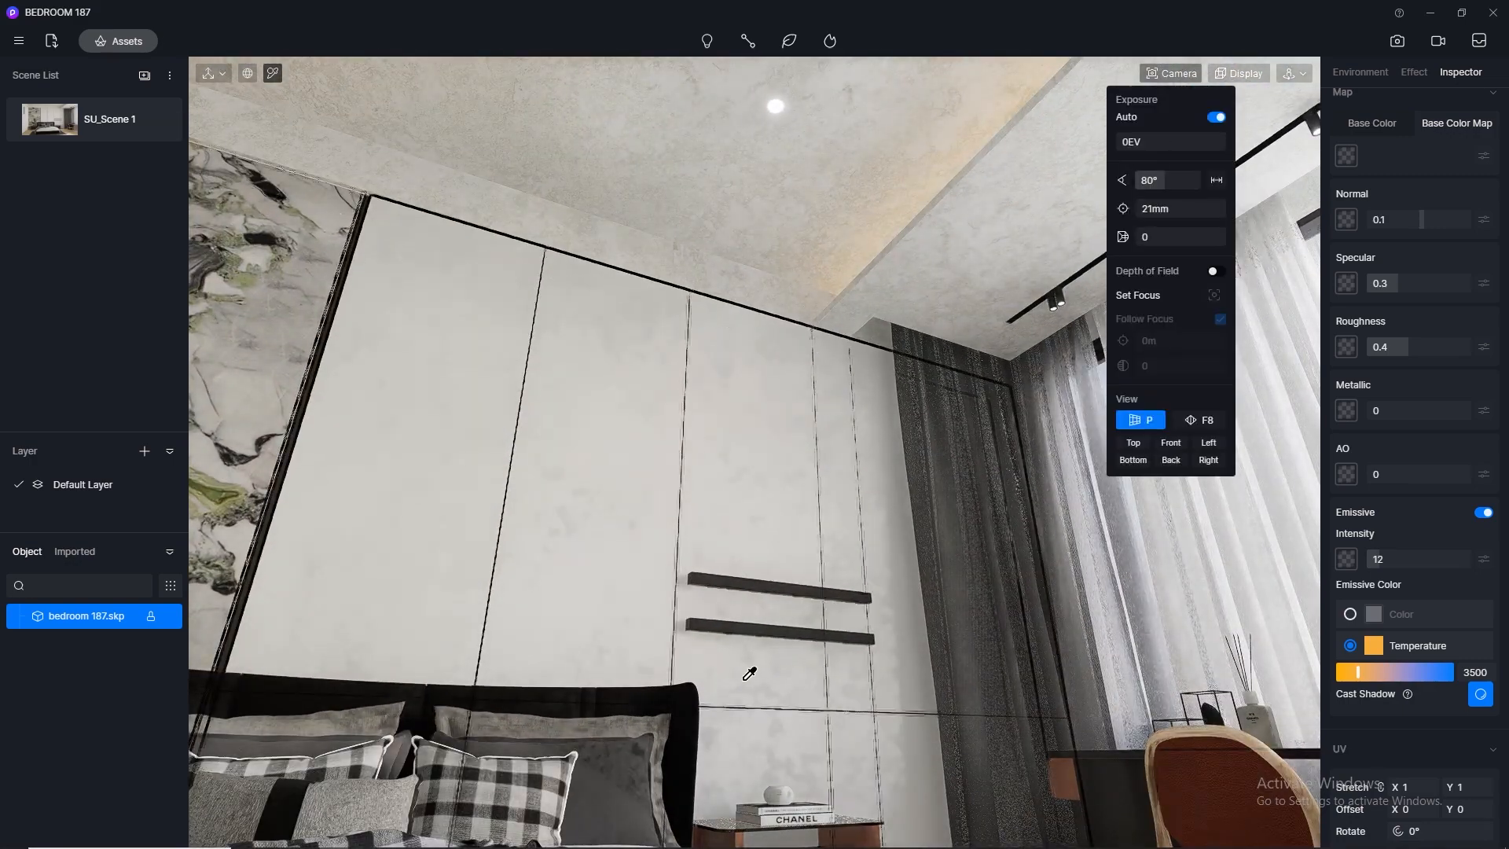
{"action": "scroll", "coordinate": [663, 620], "scroll_direction": "down", "scroll_amount": 5}
{"action": "scroll", "coordinate": [658, 613], "scroll_direction": "down", "scroll_amount": 4}
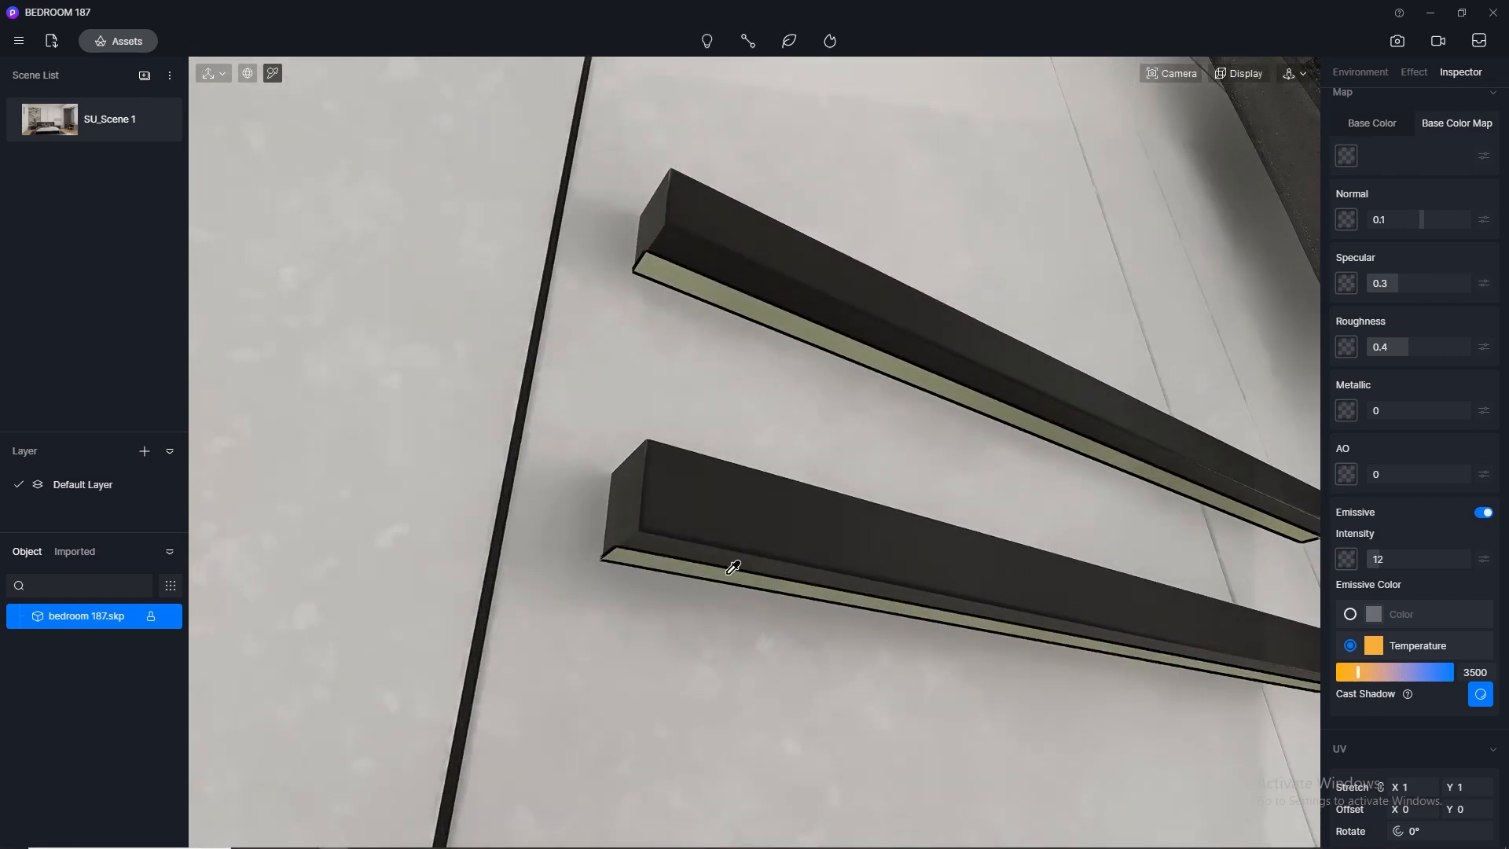
{"action": "left_click", "coordinate": [677, 567]}
{"action": "left_click", "coordinate": [1484, 513]}
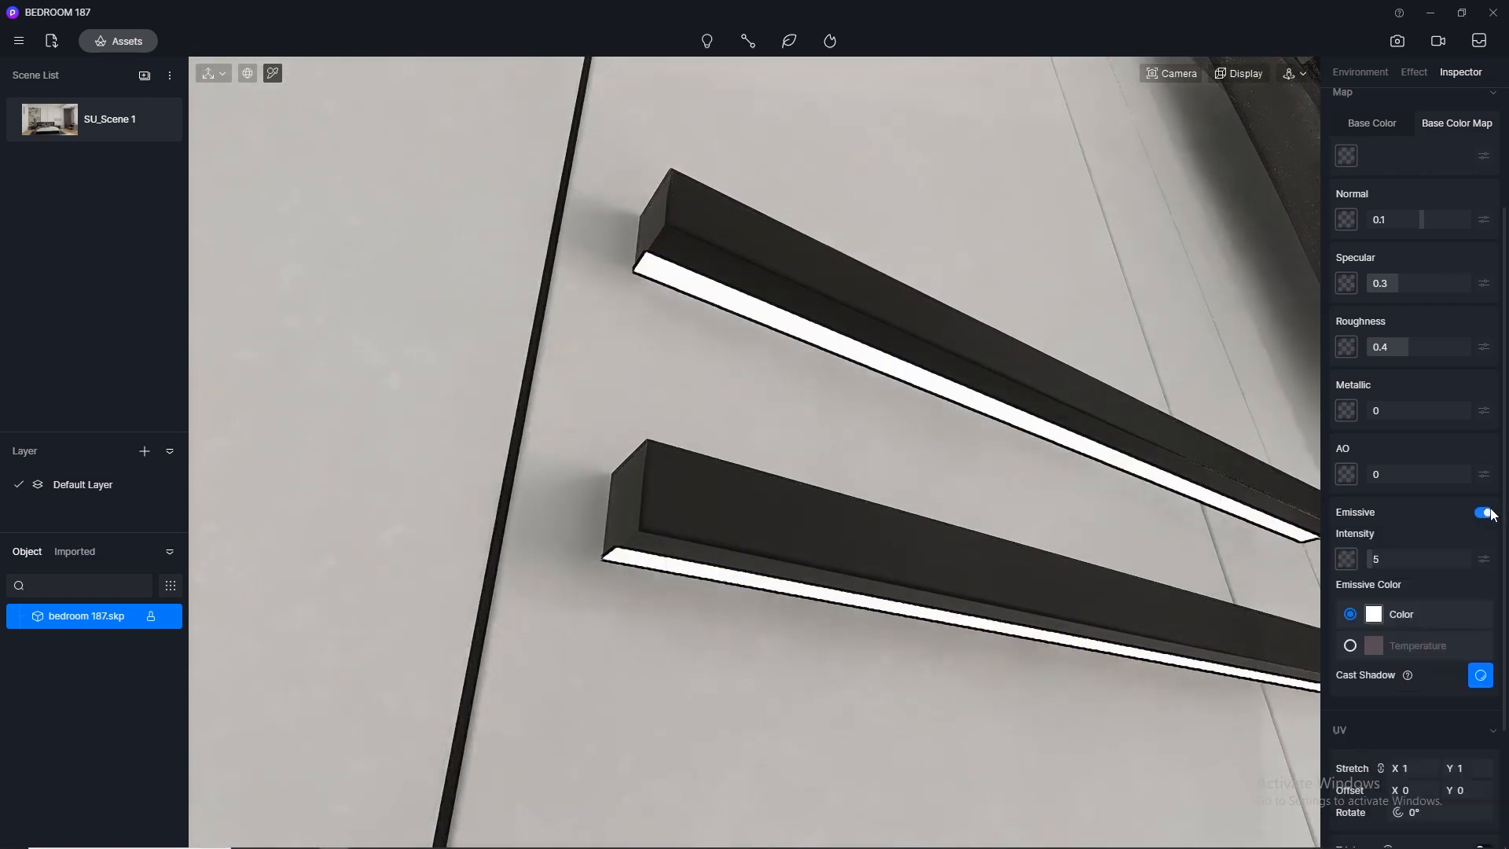
{"action": "left_click", "coordinate": [1441, 645]}
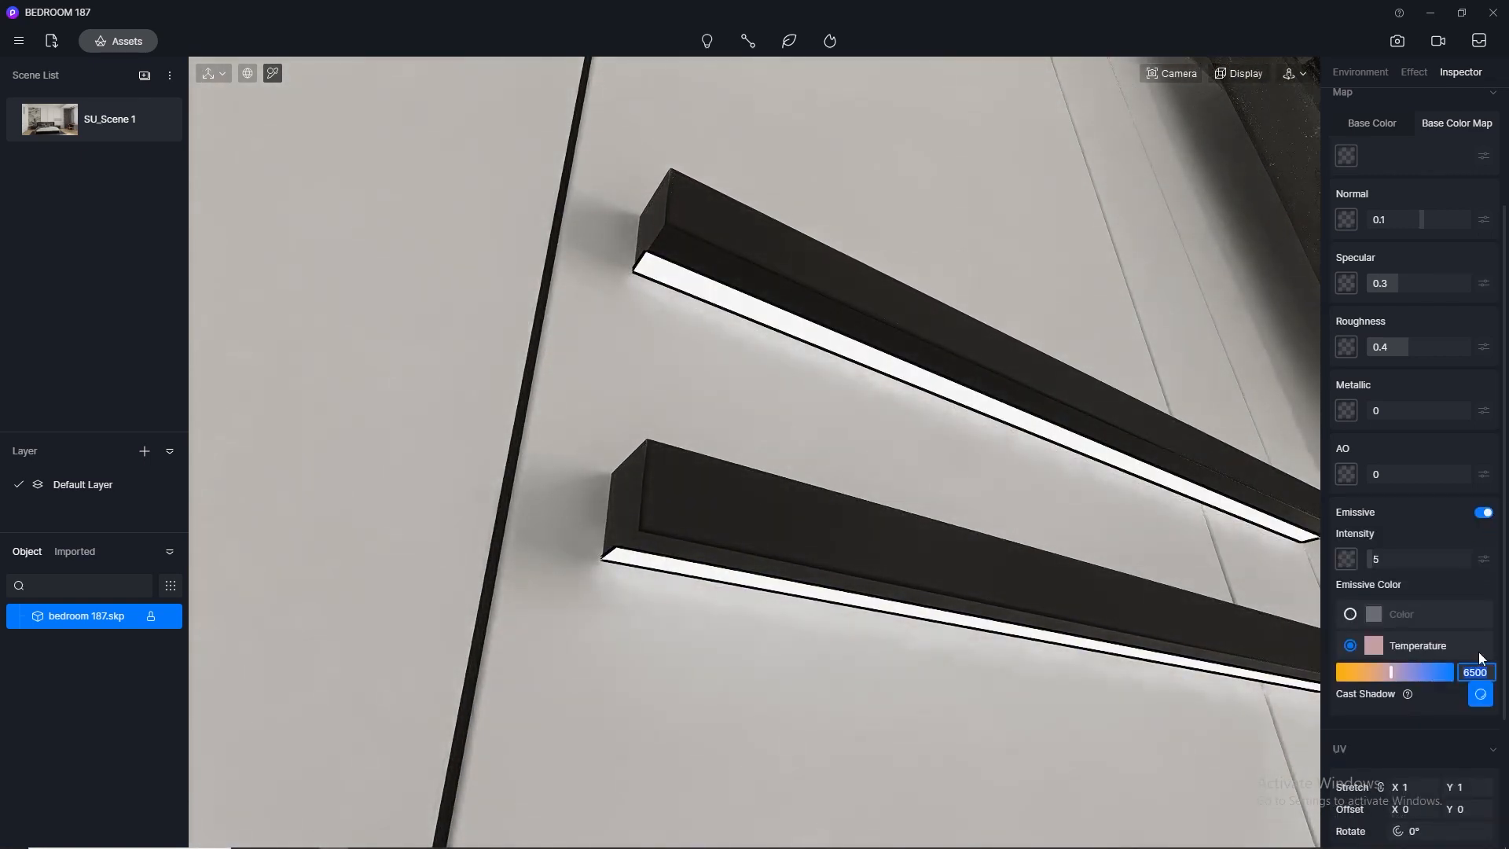
{"action": "type", "text": "3500"}
{"action": "key", "text": "Return"}
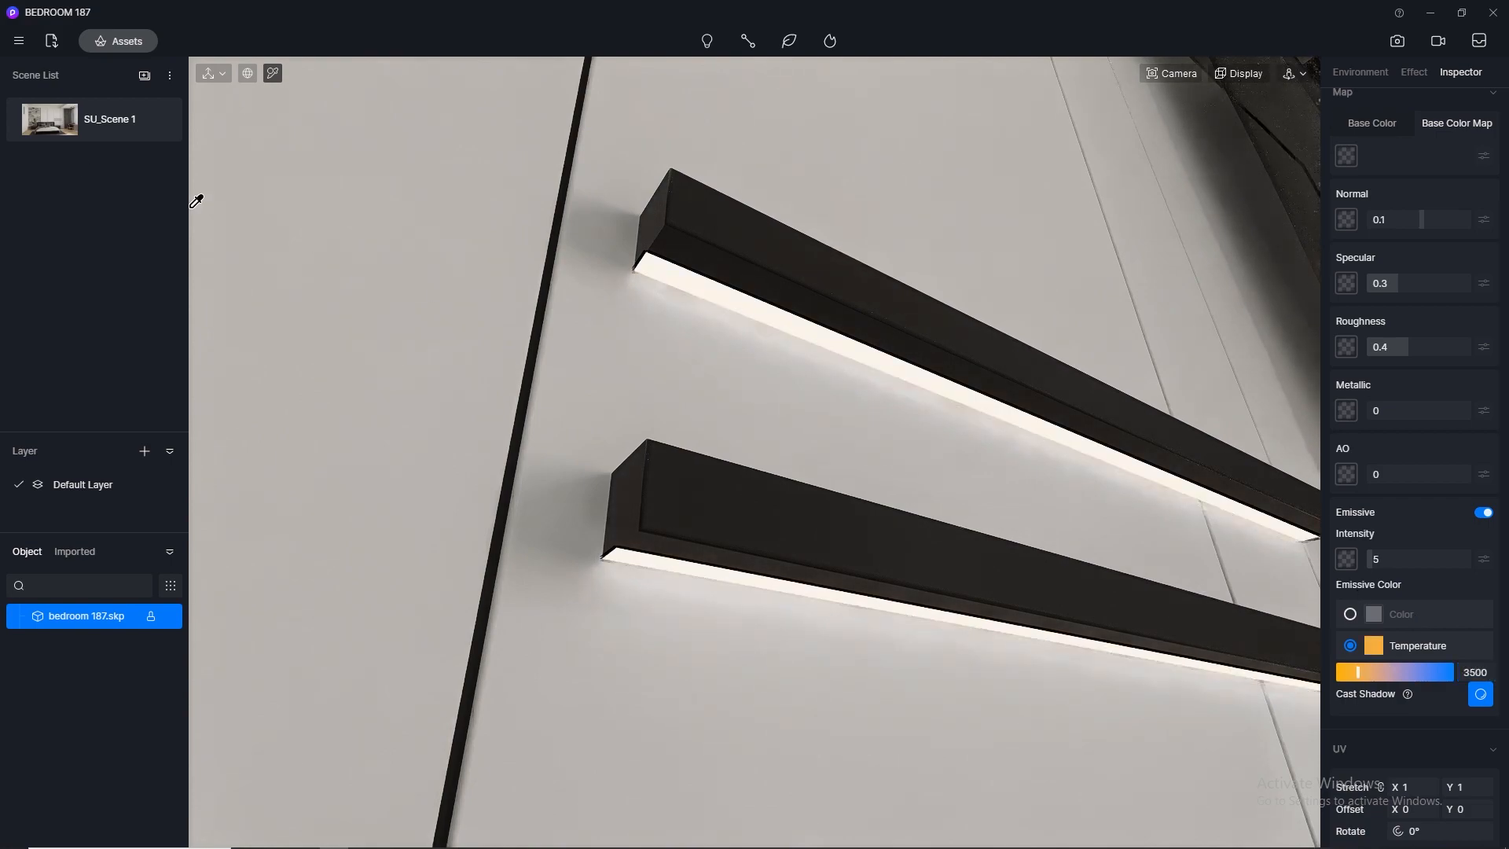
Raise the wall bar strips' emissive intensity in SU_Scene 1, trying 10 and settling on 30, and reopen the image render setup
{"action": "left_click", "coordinate": [53, 115]}
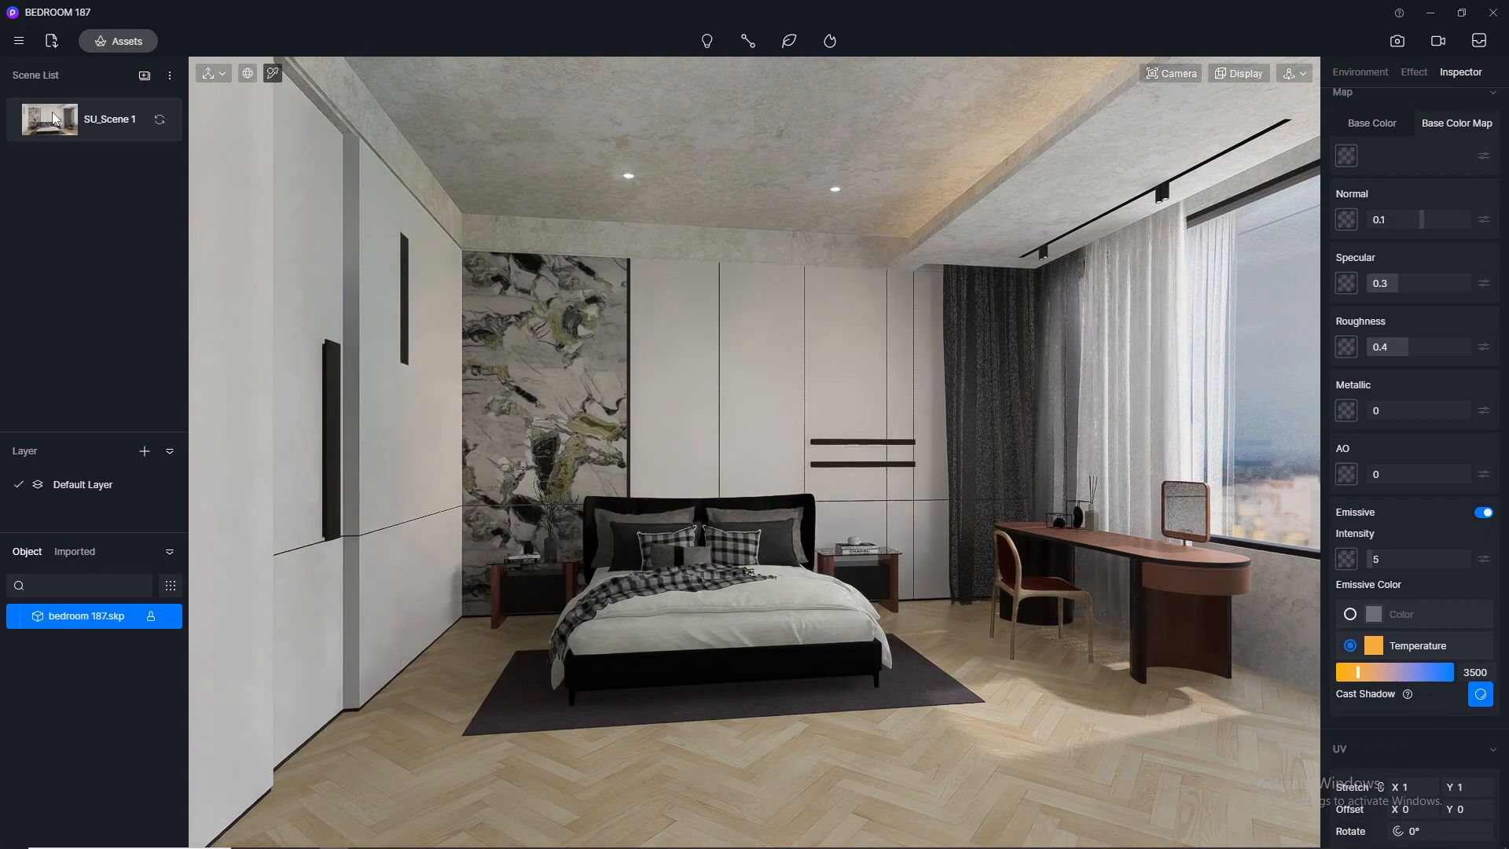
{"action": "left_click", "coordinate": [1419, 558]}
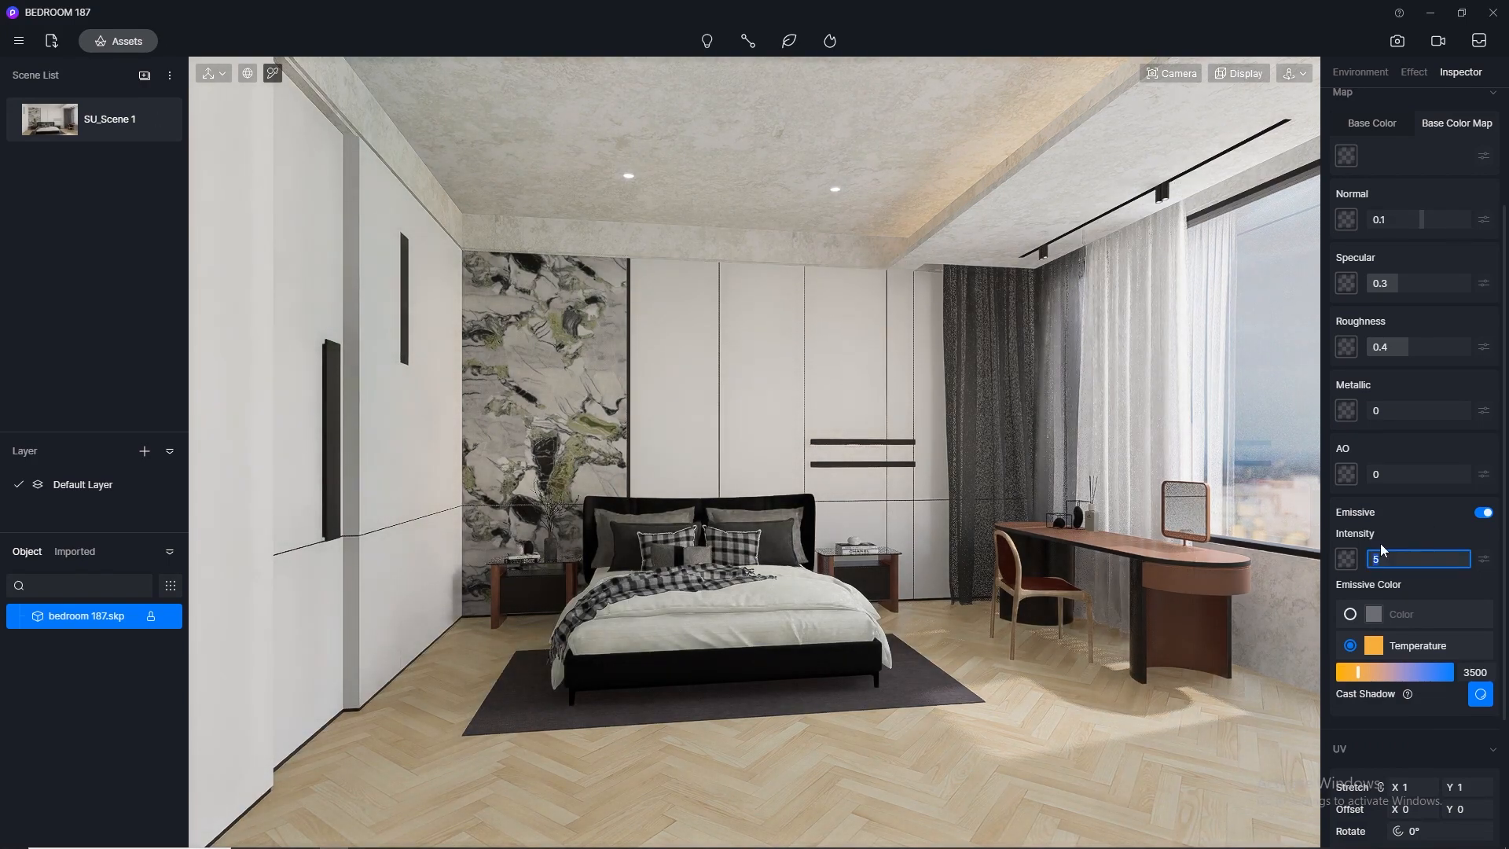
{"action": "type", "text": "10"}
{"action": "key", "text": "Return"}
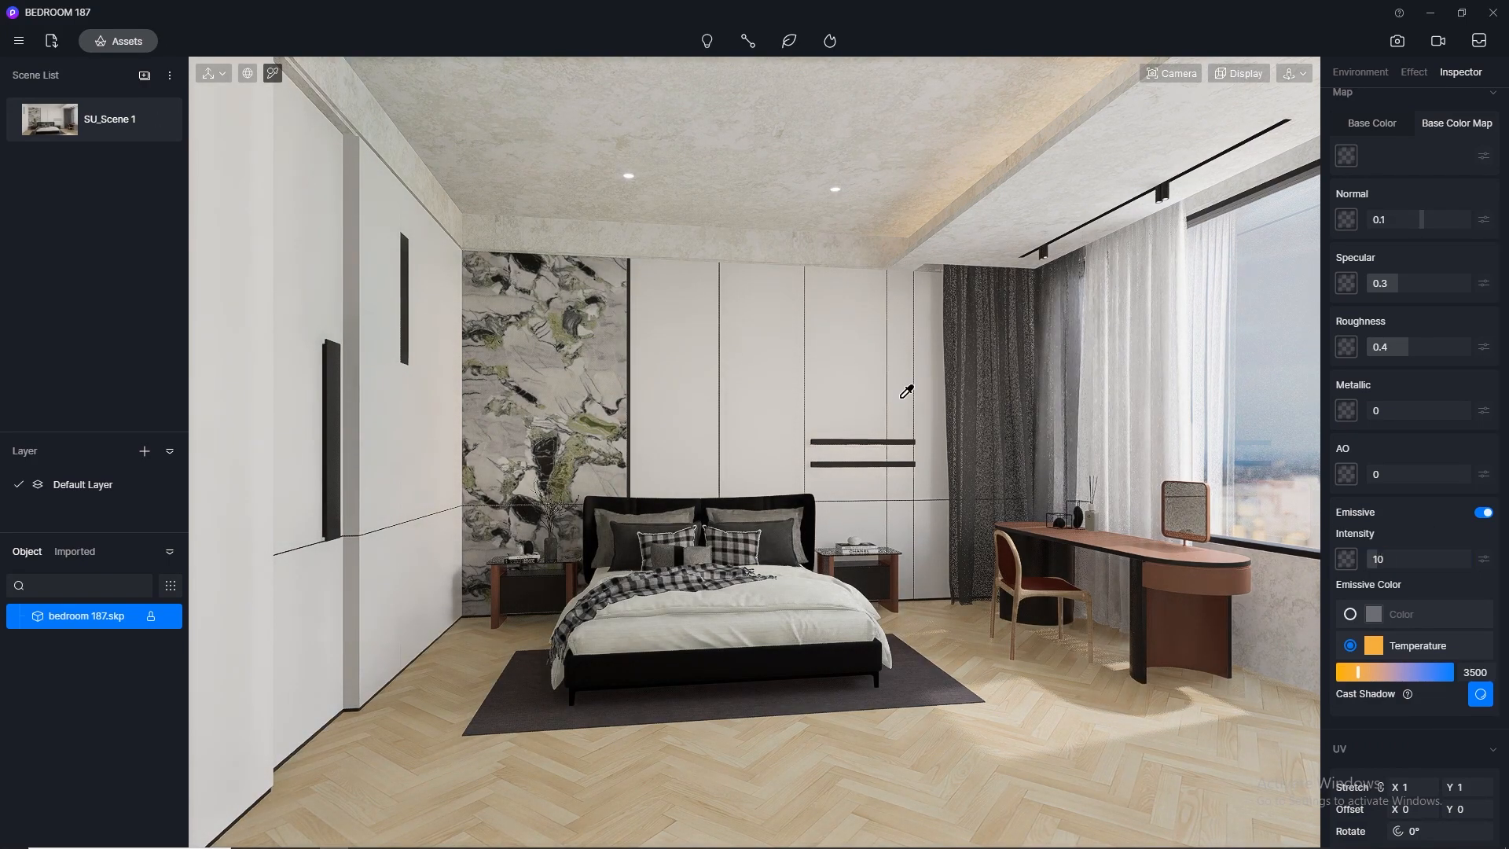
{"action": "scroll", "coordinate": [906, 392], "scroll_direction": "up", "scroll_amount": 5}
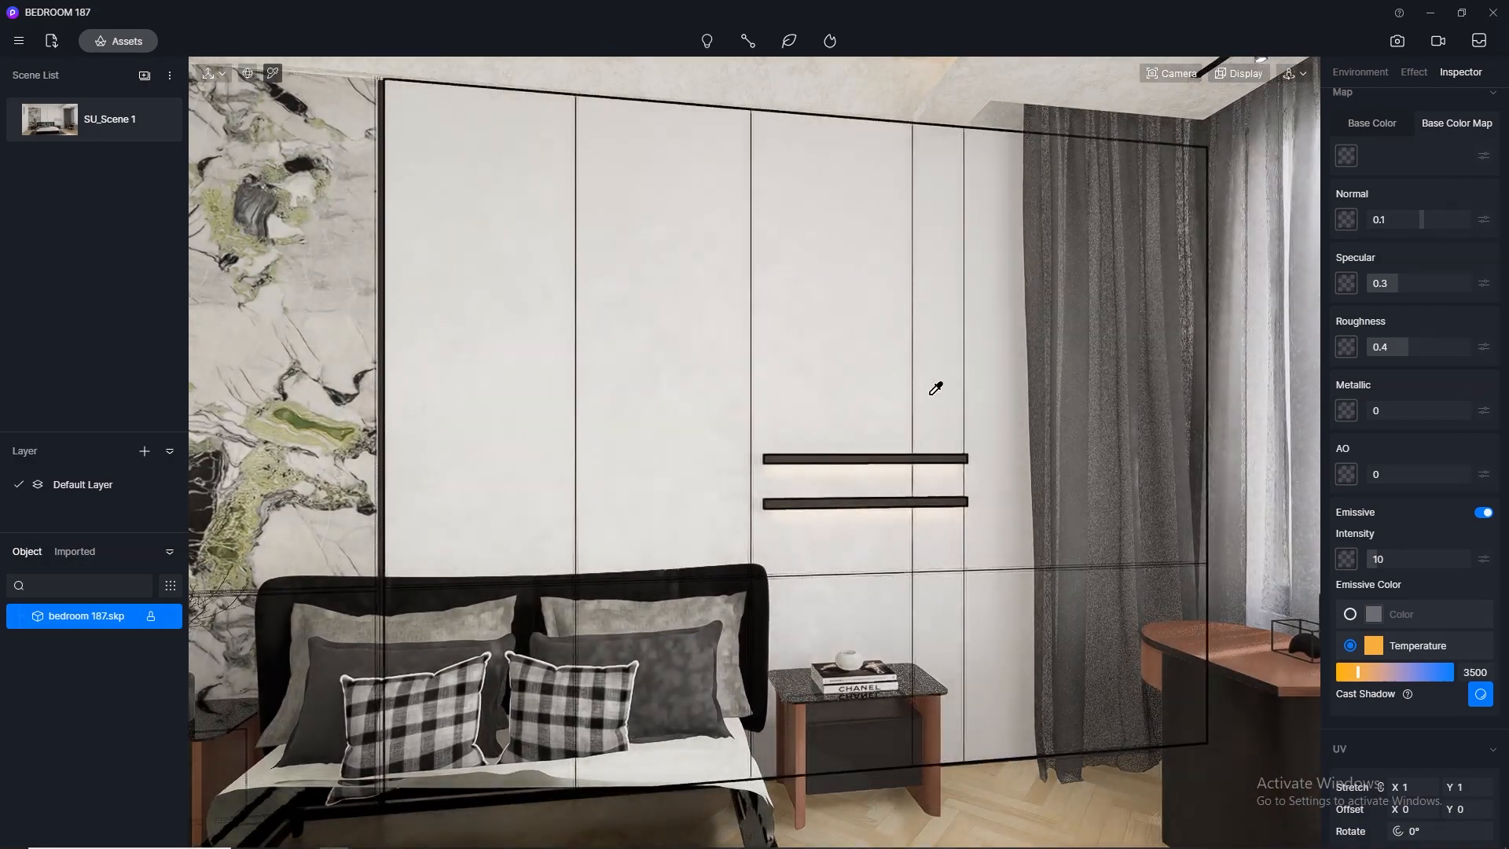
{"action": "middle_click_drag", "start_coordinate": [935, 388], "coordinate": [1006, 330]}
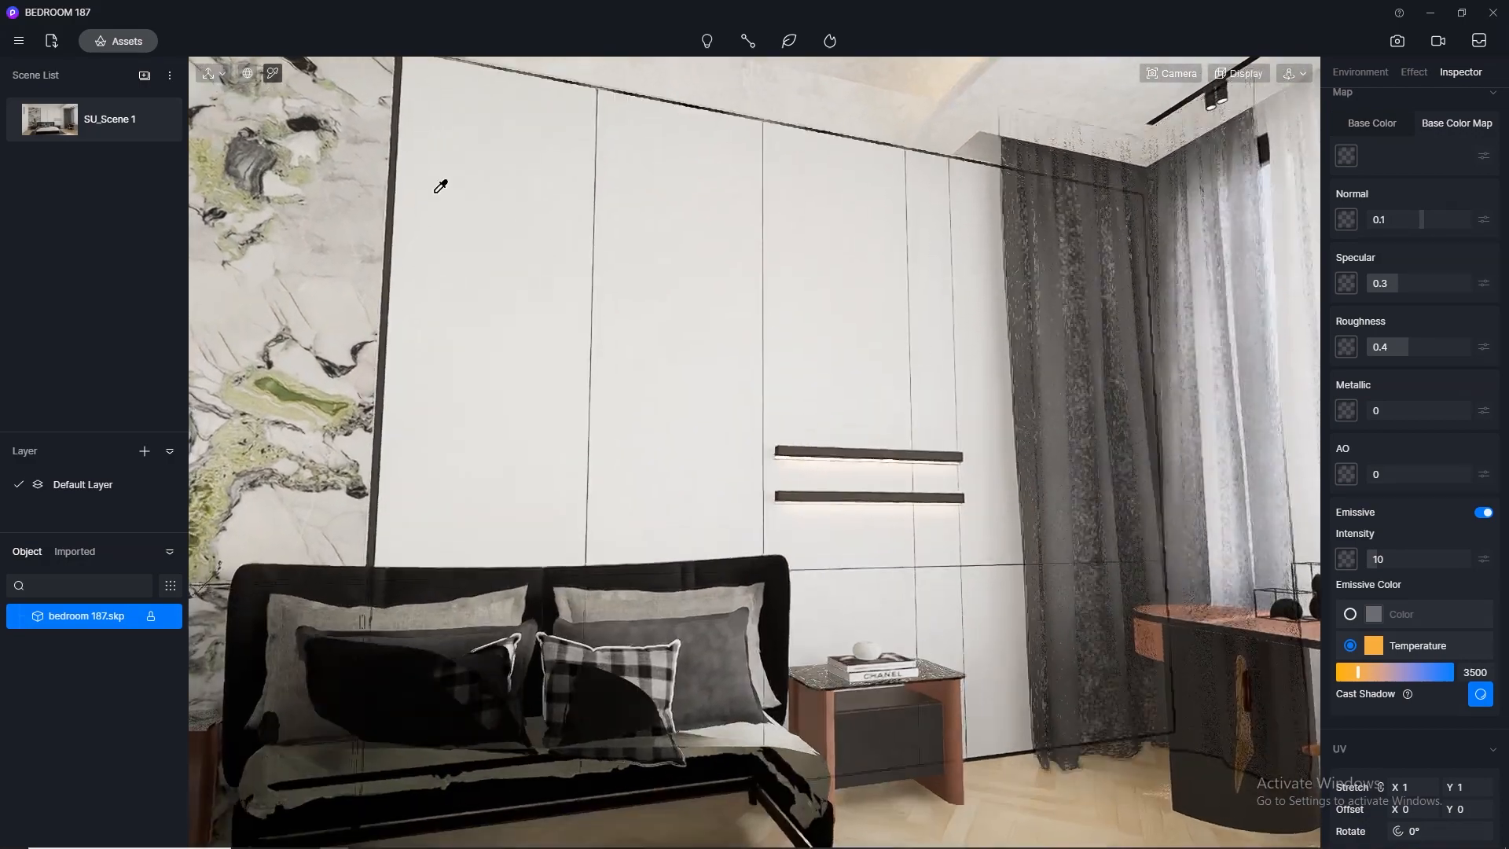
{"action": "left_click", "coordinate": [30, 120]}
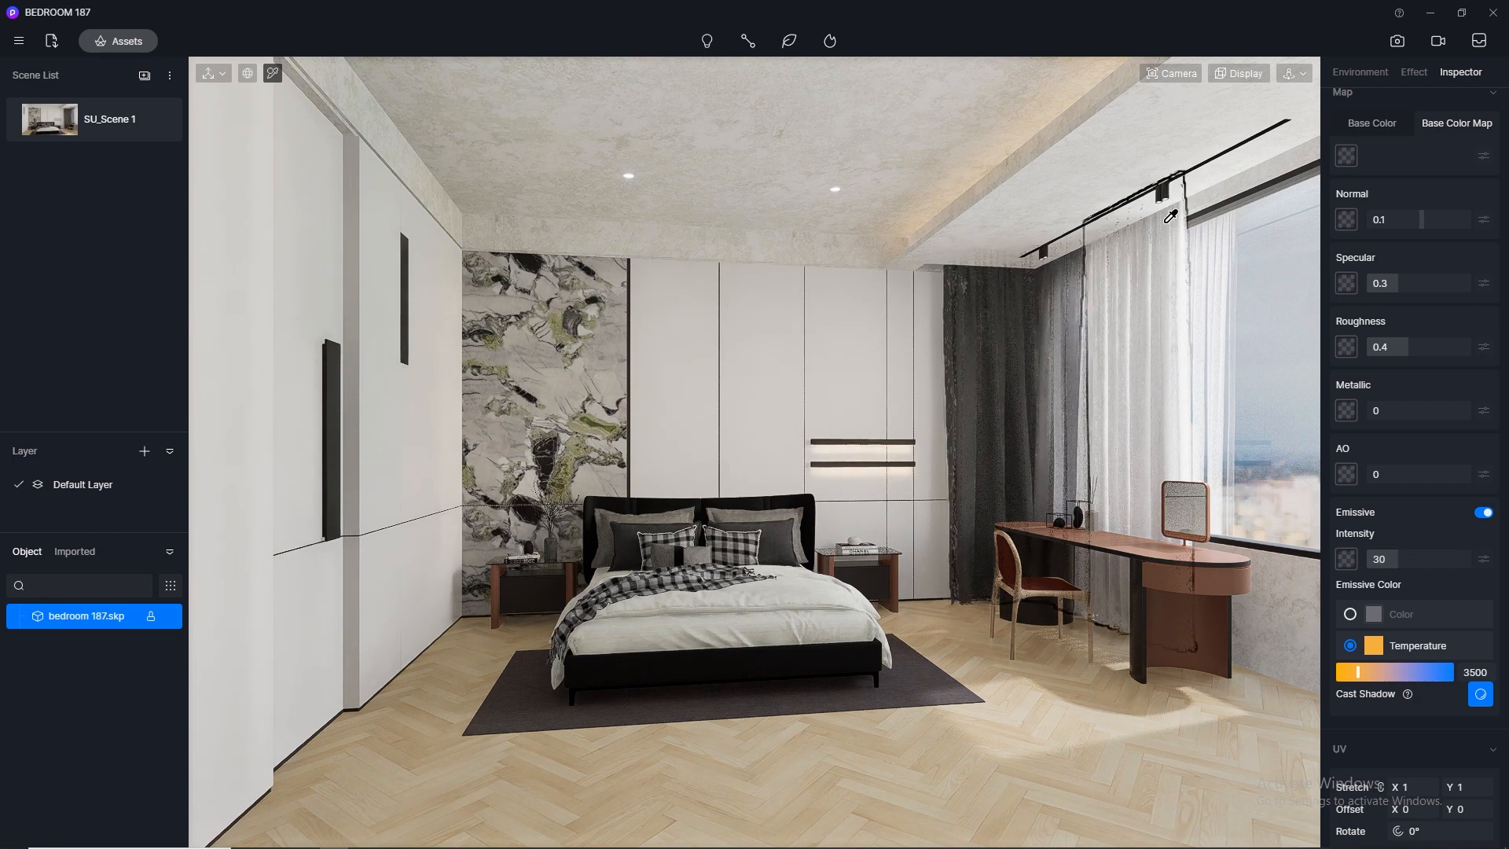
{"action": "left_click", "coordinate": [1398, 43]}
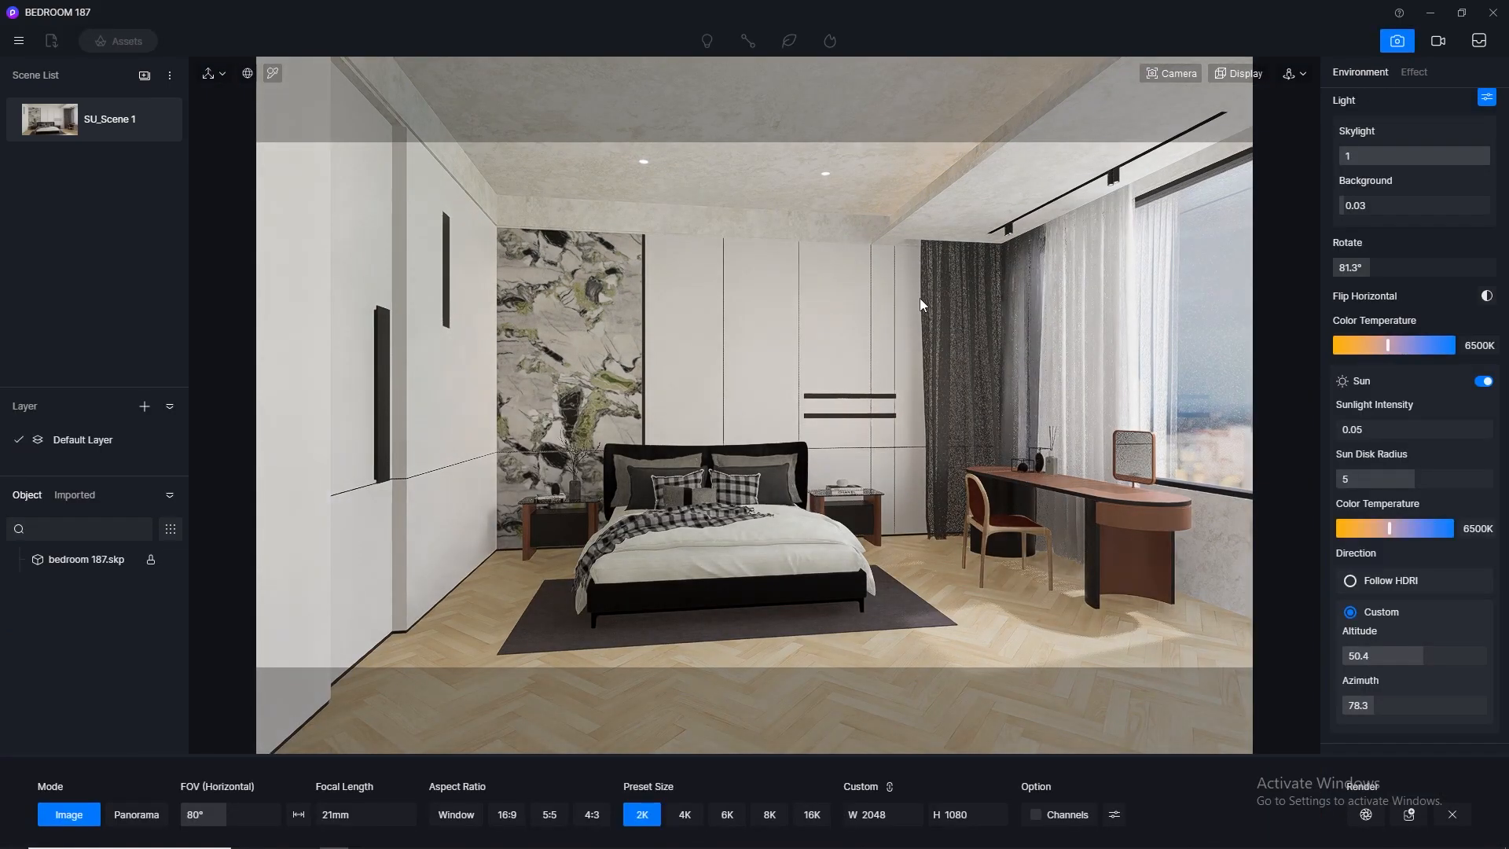
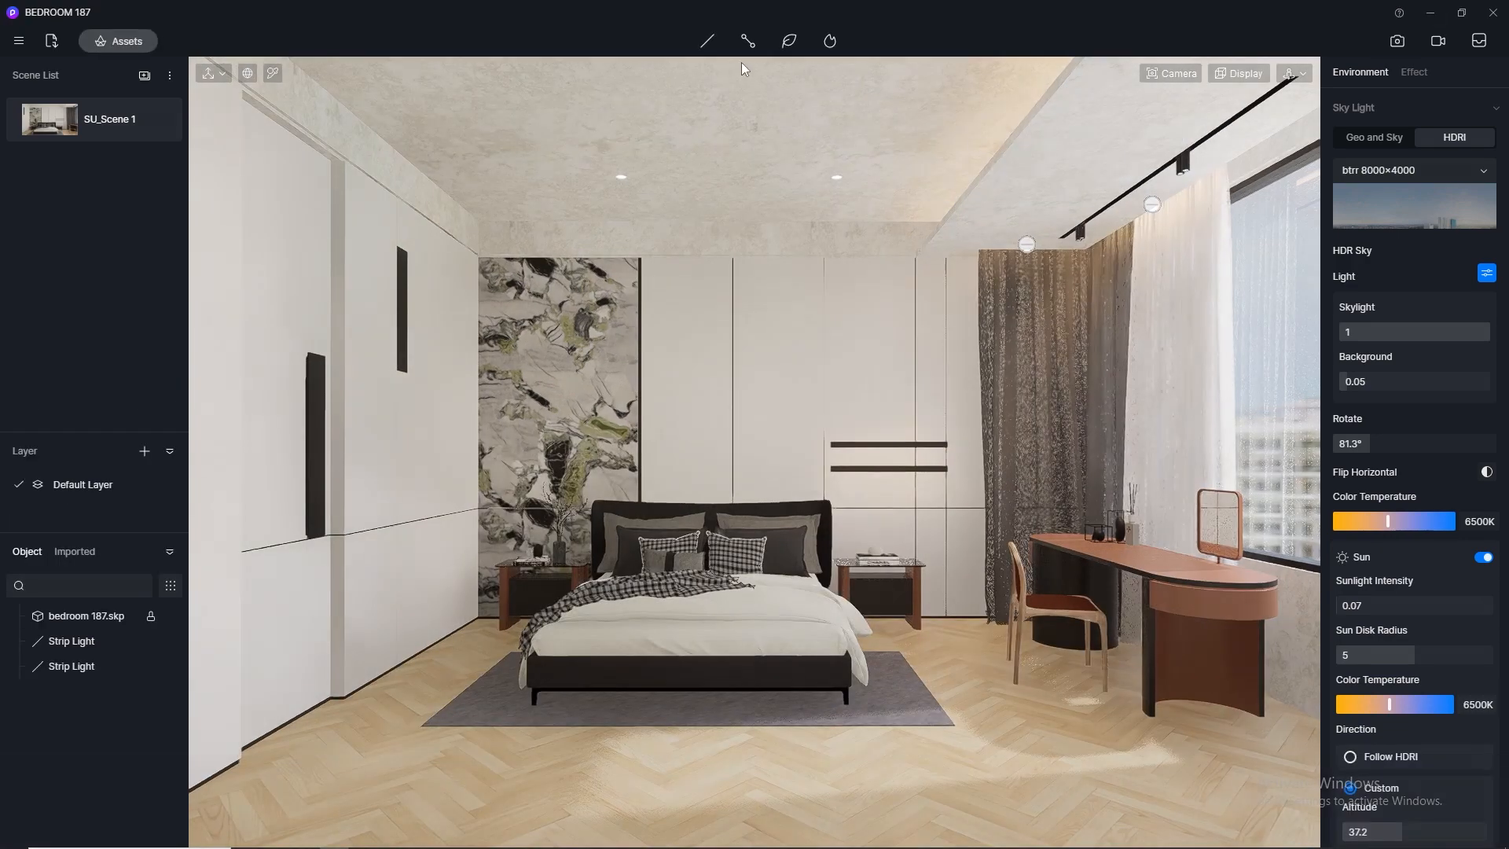
Place a spot light at the ceiling downlight nearer the wardrobe and set its attenuation radius to 5257
{"action": "left_click", "coordinate": [703, 44]}
{"action": "left_click", "coordinate": [680, 100]}
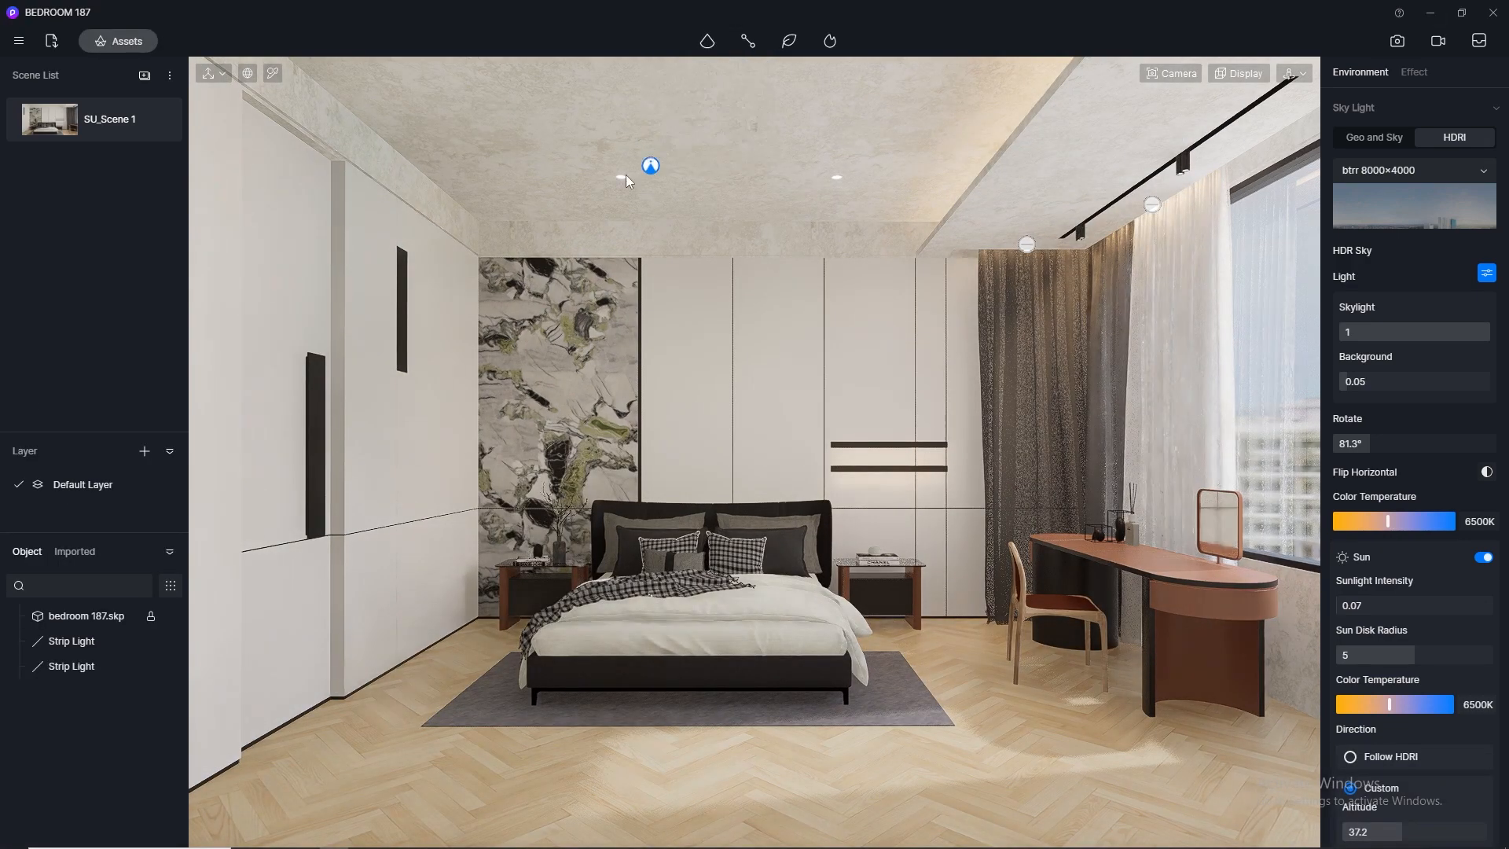
{"action": "left_click", "coordinate": [622, 186]}
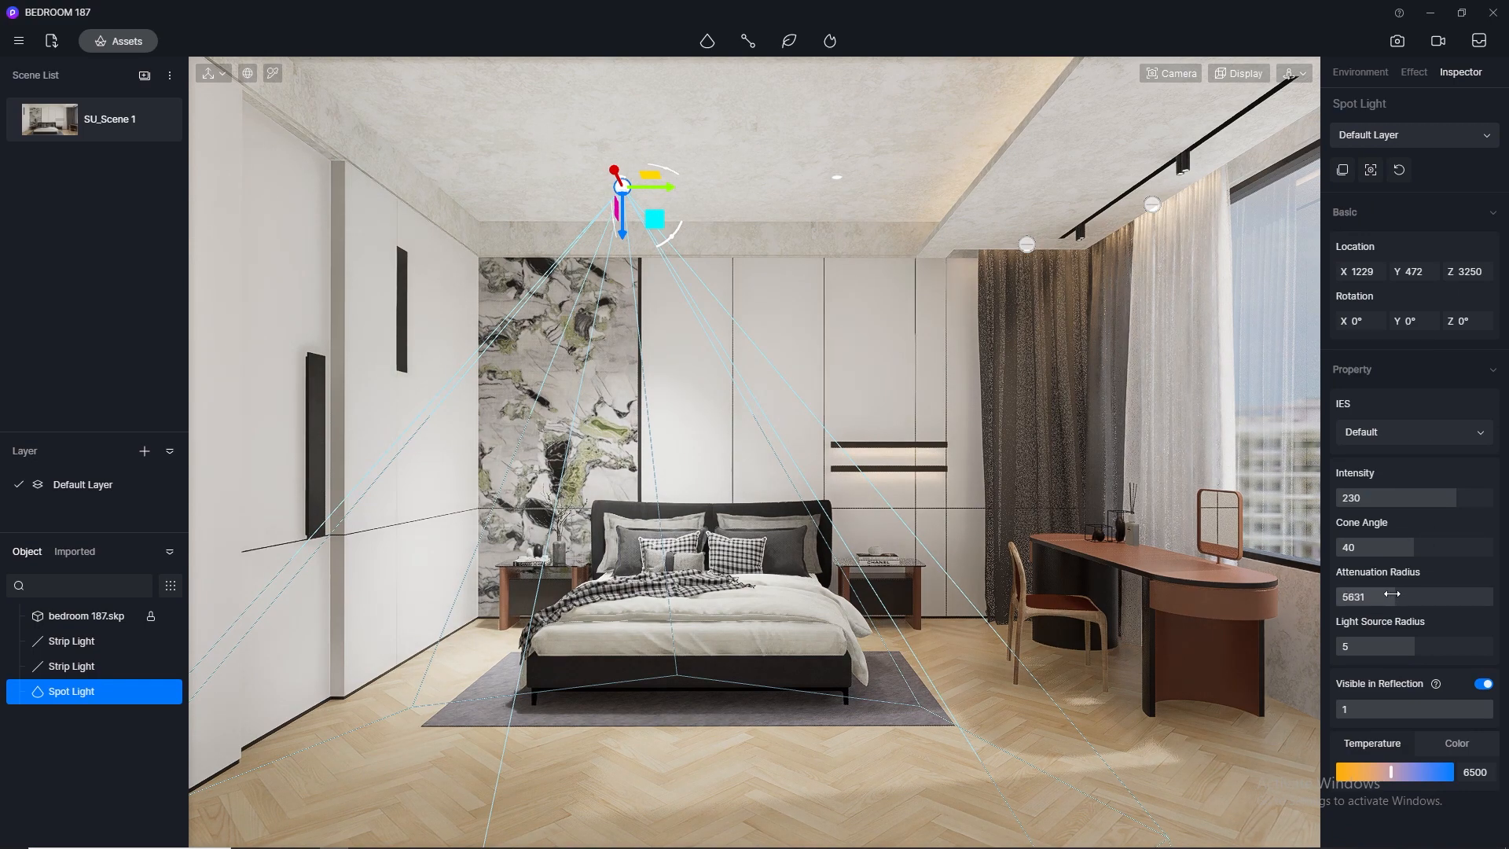
{"action": "left_click_drag", "start_coordinate": [1392, 594], "coordinate": [1391, 594]}
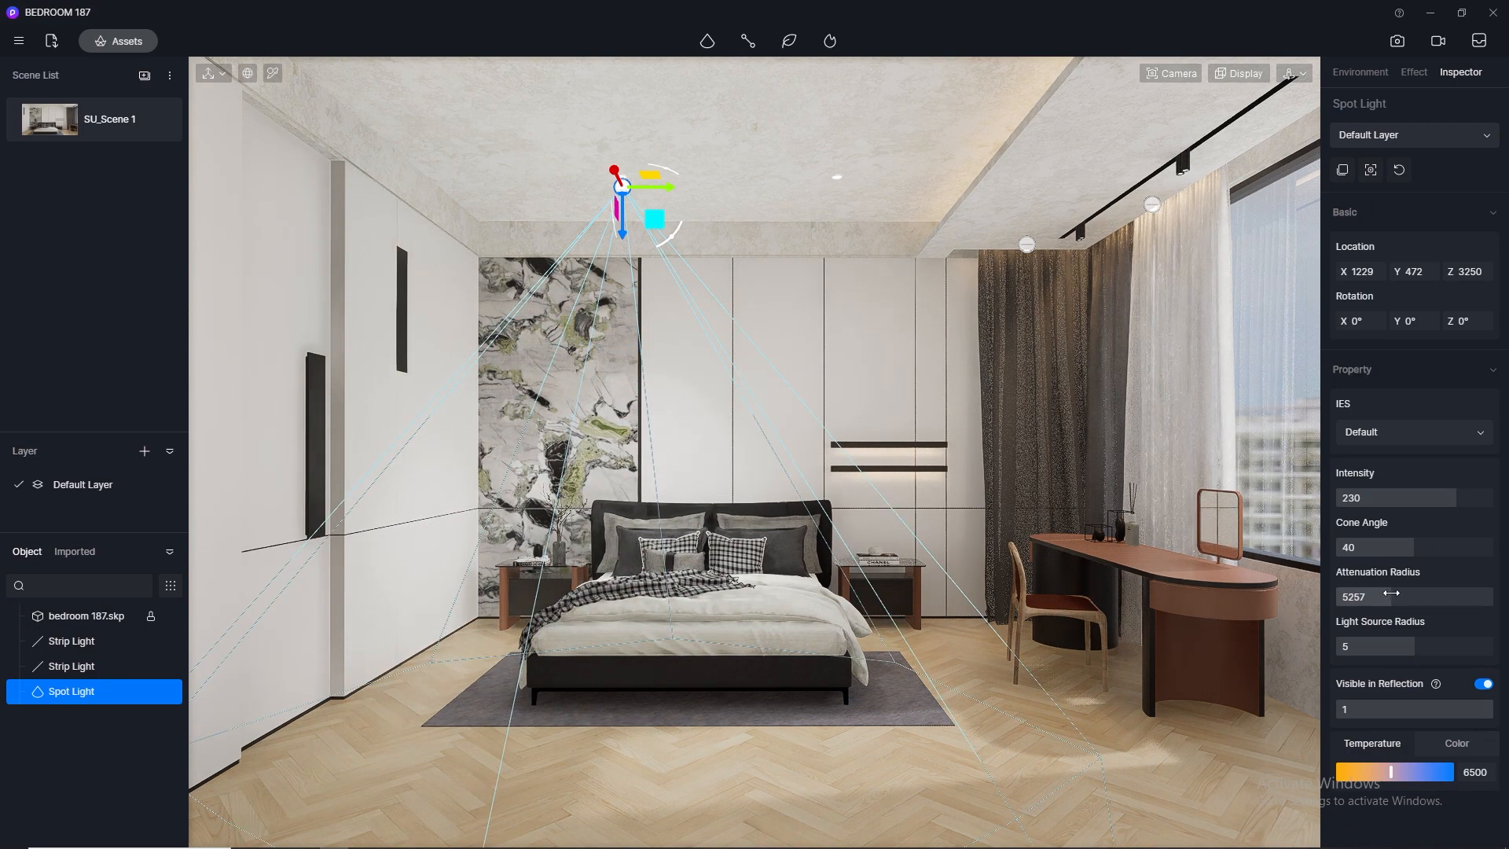
Align the spot light just below its downlight, moving it to X 1172 and Z 3239
{"action": "mouse_move", "coordinate": [638, 244]}
{"action": "left_mouse_down"}
{"action": "mouse_move", "coordinate": [624, 265]}
{"action": "mouse_move", "coordinate": [624, 246]}
{"action": "left_mouse_up"}
{"action": "scroll", "coordinate": [667, 151], "scroll_direction": "up", "scroll_amount": 2}
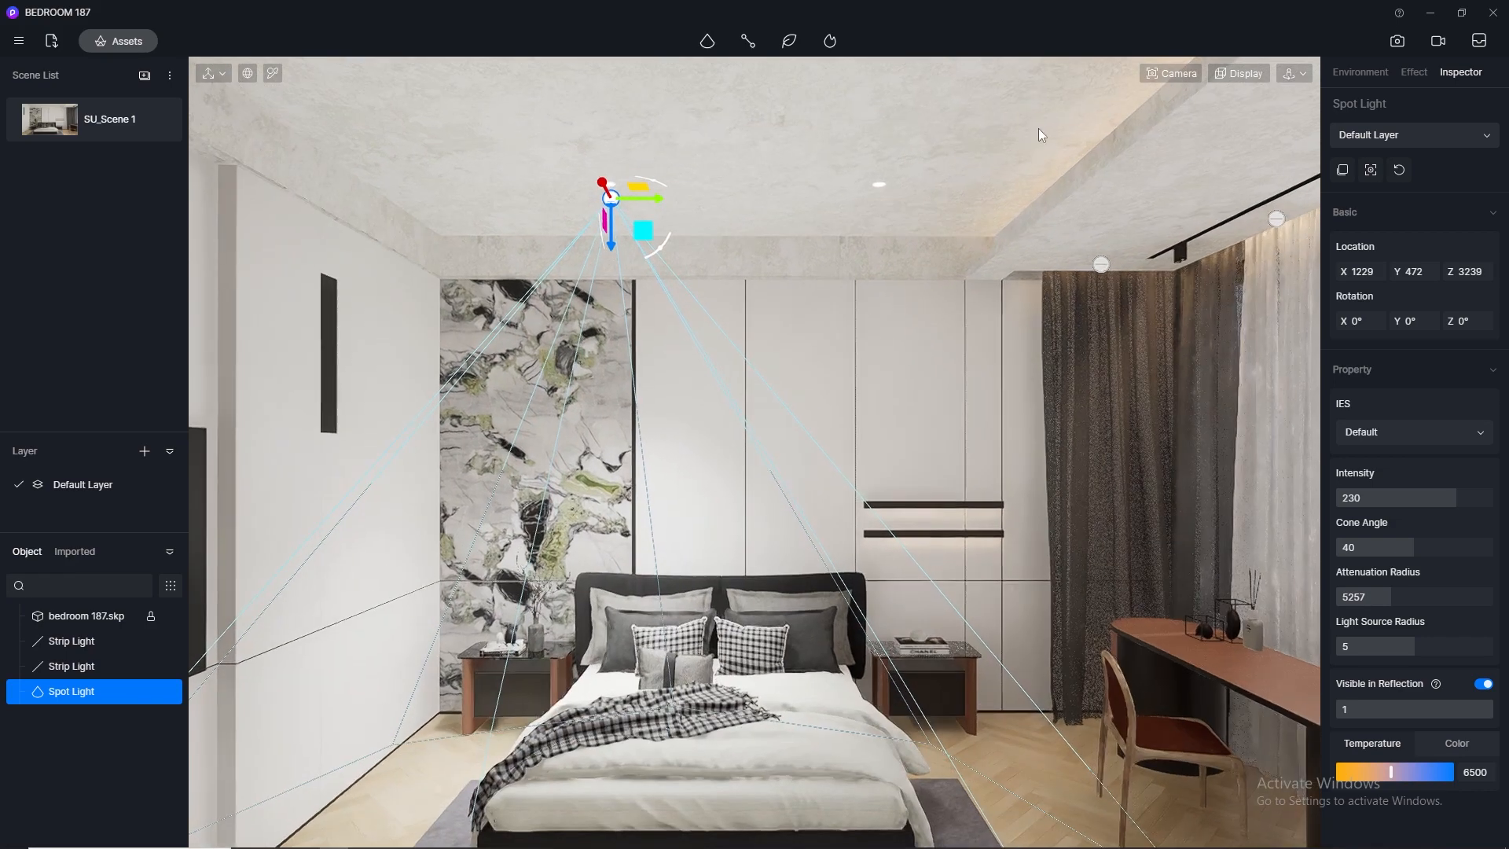
{"action": "left_click", "coordinate": [1172, 73]}
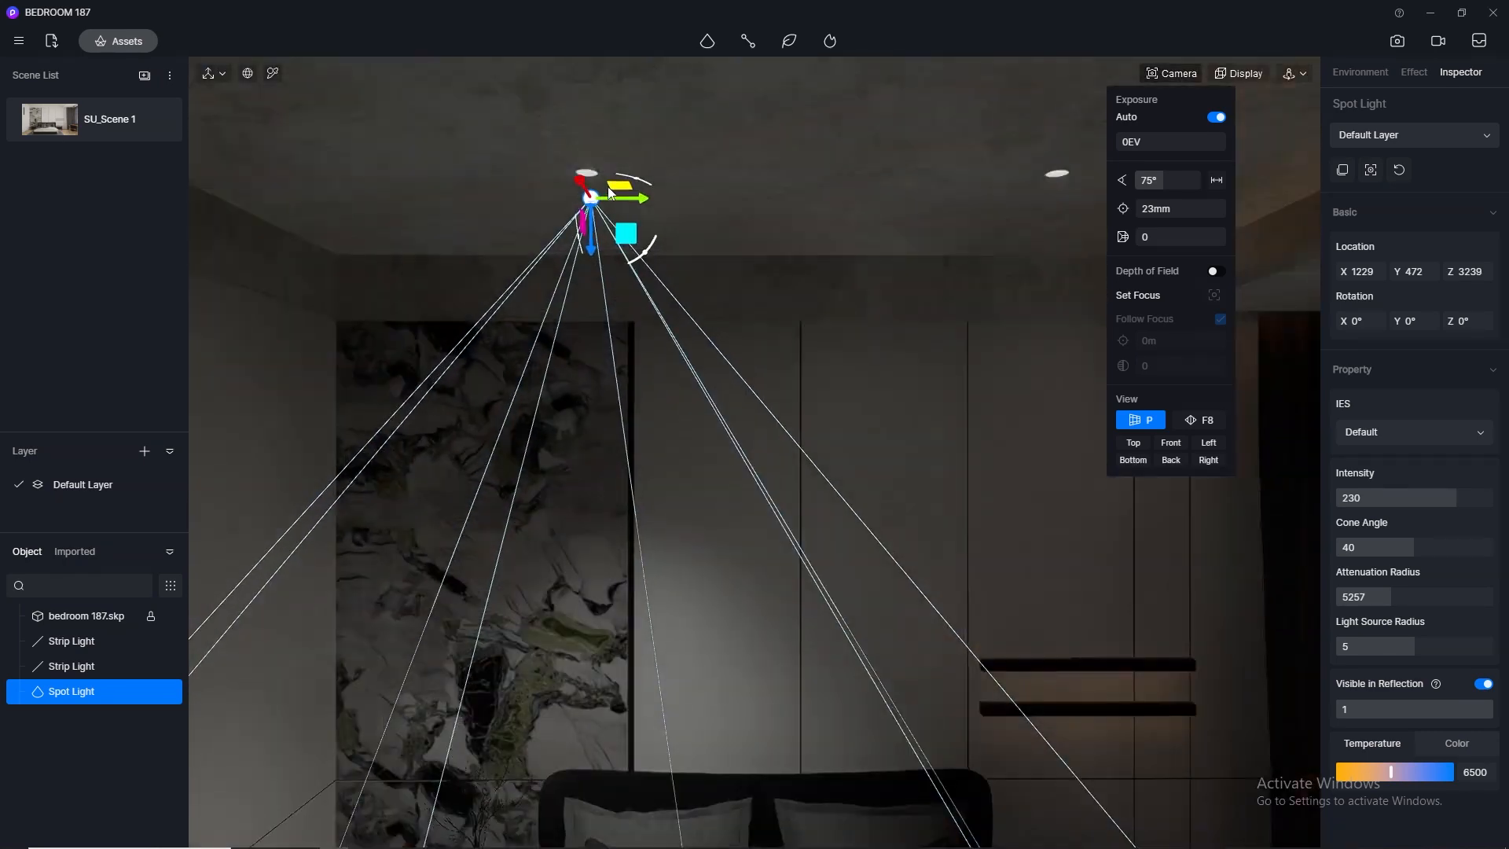
{"action": "middle_click_drag", "start_coordinate": [609, 191], "coordinate": [305, 70]}
{"action": "left_click_drag", "start_coordinate": [517, 209], "coordinate": [516, 214]}
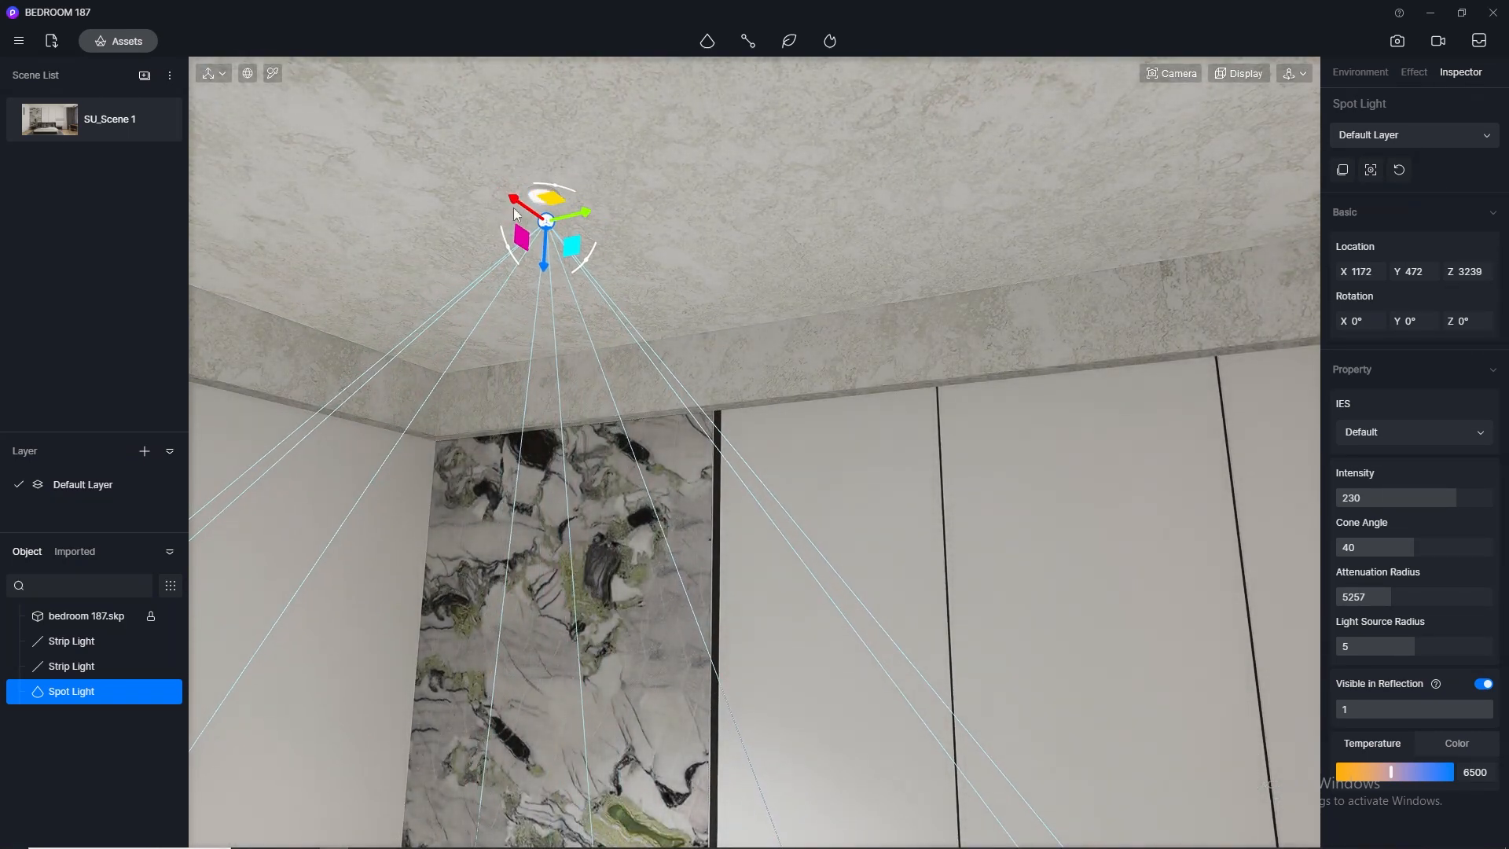
Set the spot light's intensity, trying 12 and settling on 10
{"action": "left_click", "coordinate": [1341, 488]}
{"action": "type", "text": "12"}
{"action": "key", "text": "Return"}
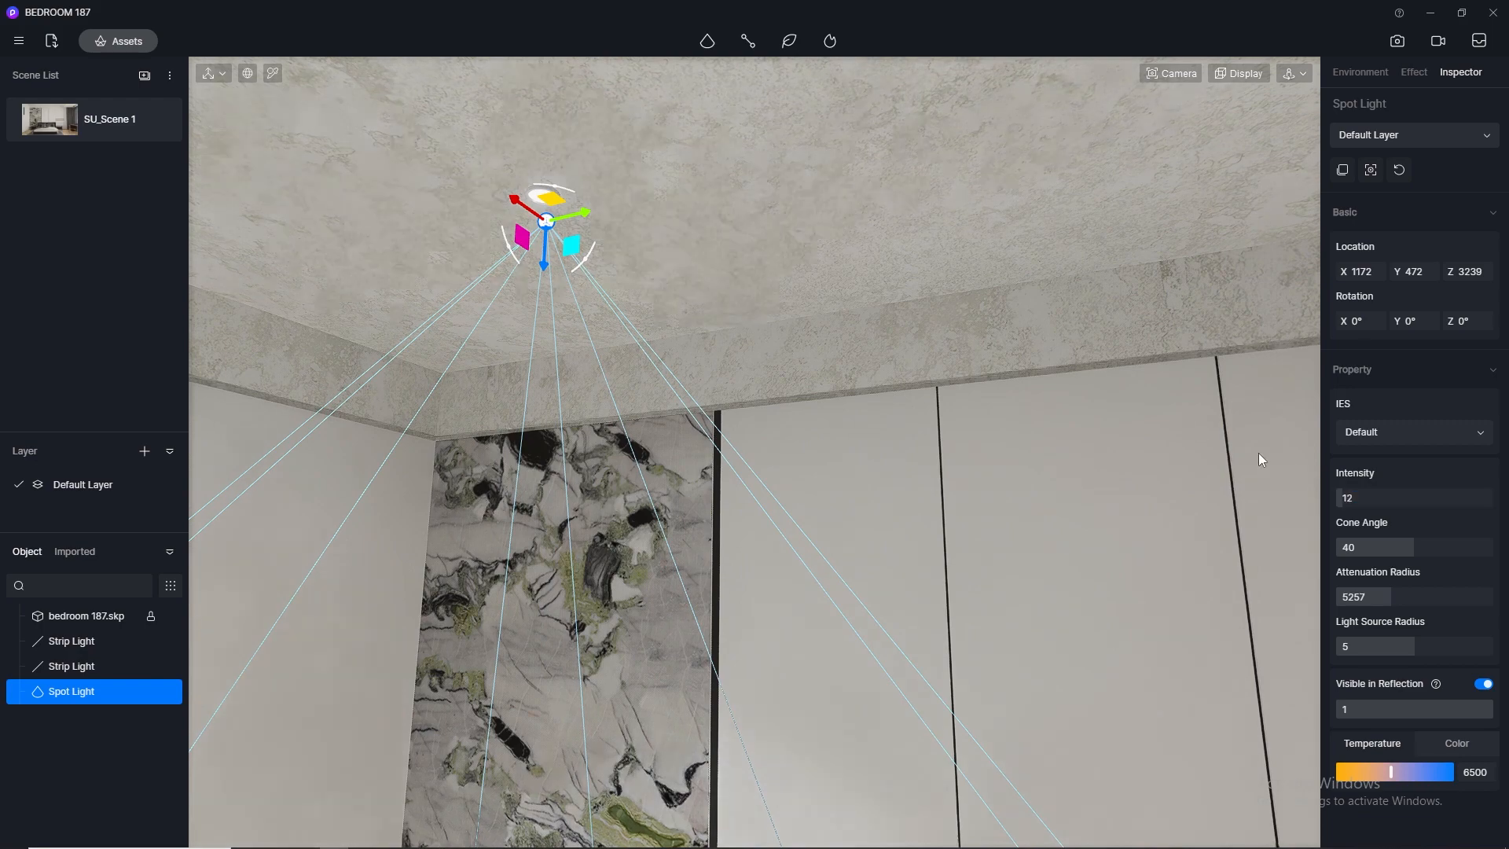
{"action": "left_click", "coordinate": [1376, 497]}
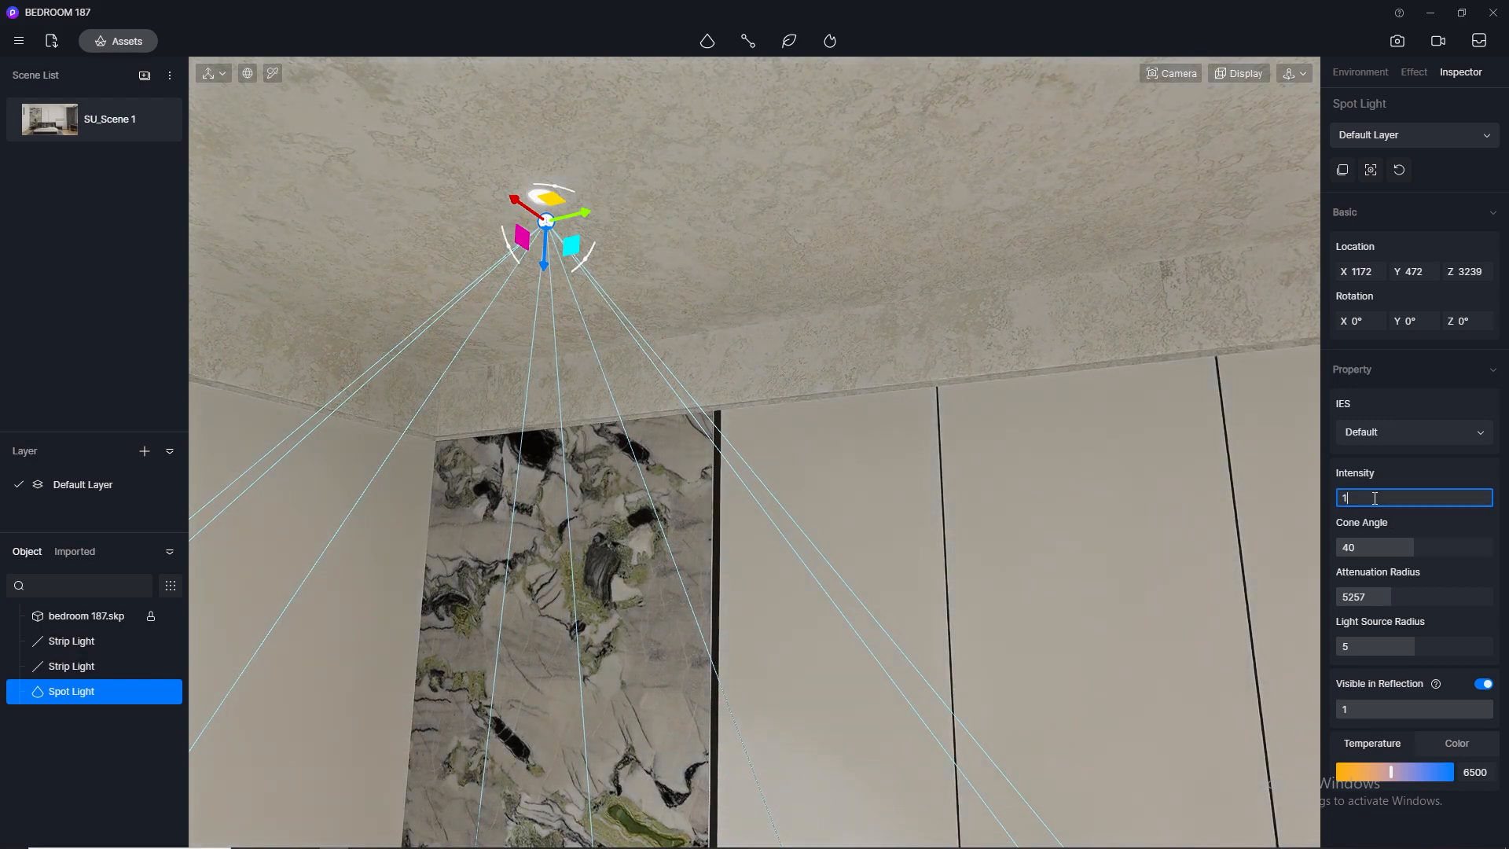
Copy the spot light along Y to the second ceiling downlight at Y 1974 and return to the SU_Scene 1 view
{"action": "scroll", "coordinate": [504, 338], "scroll_direction": "down", "scroll_amount": 6}
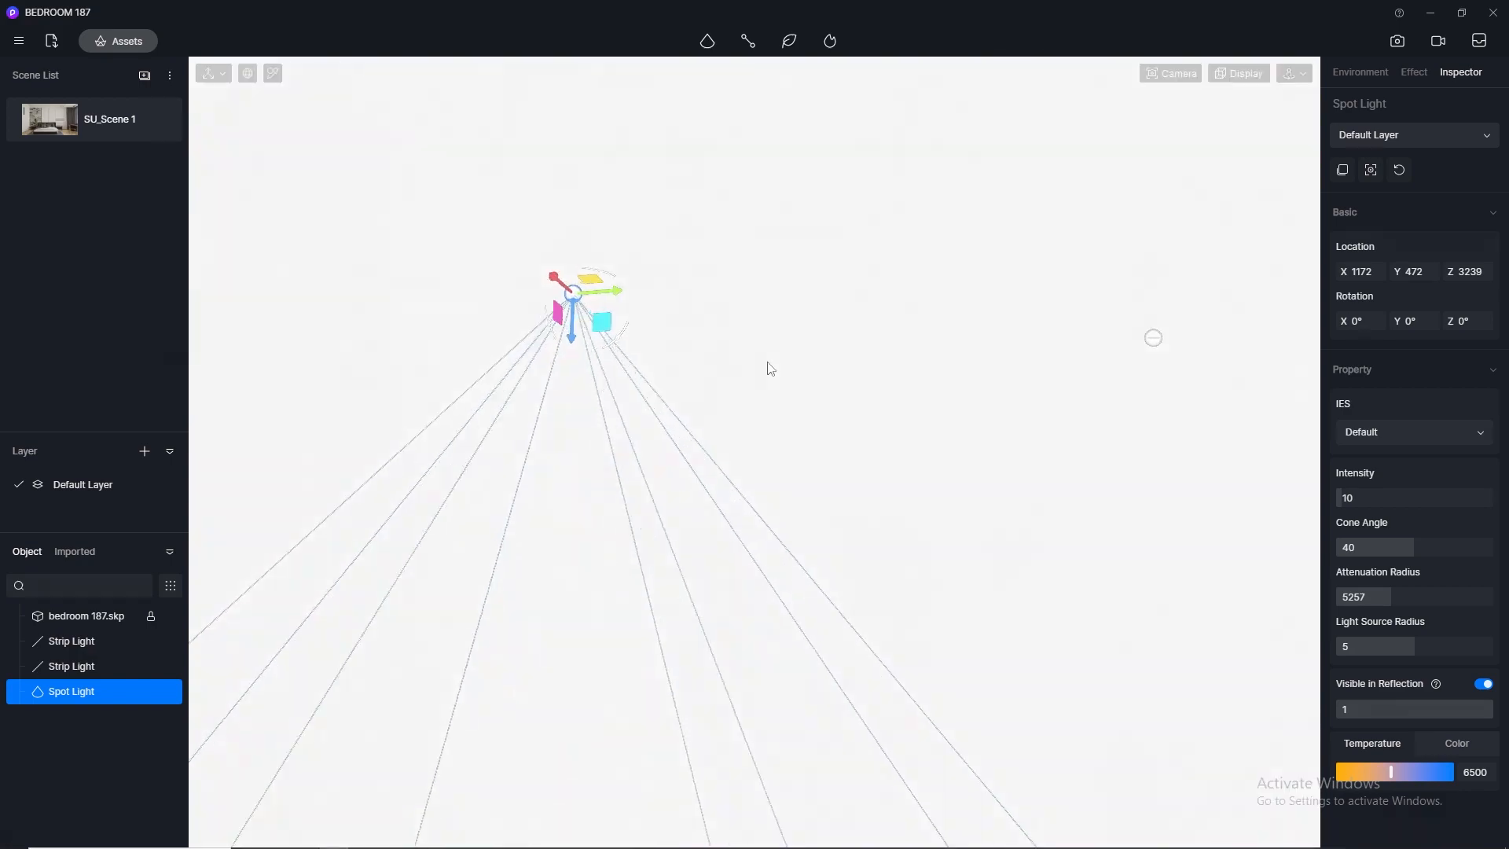
{"action": "scroll", "coordinate": [514, 332], "scroll_direction": "up", "scroll_amount": 6}
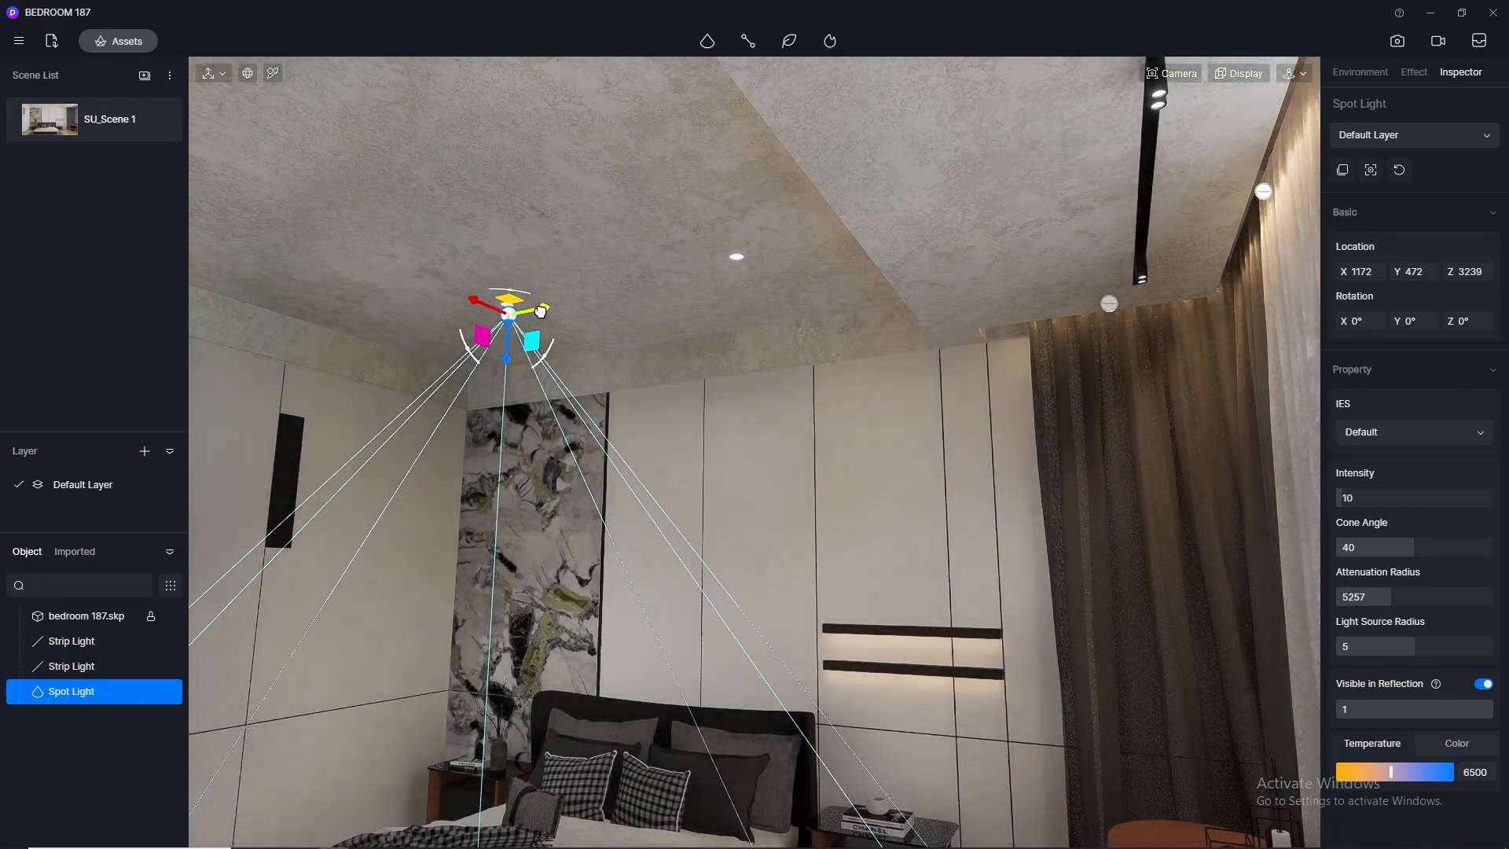
{"action": "left_click_drag", "start_coordinate": [541, 311], "coordinate": [793, 283]}
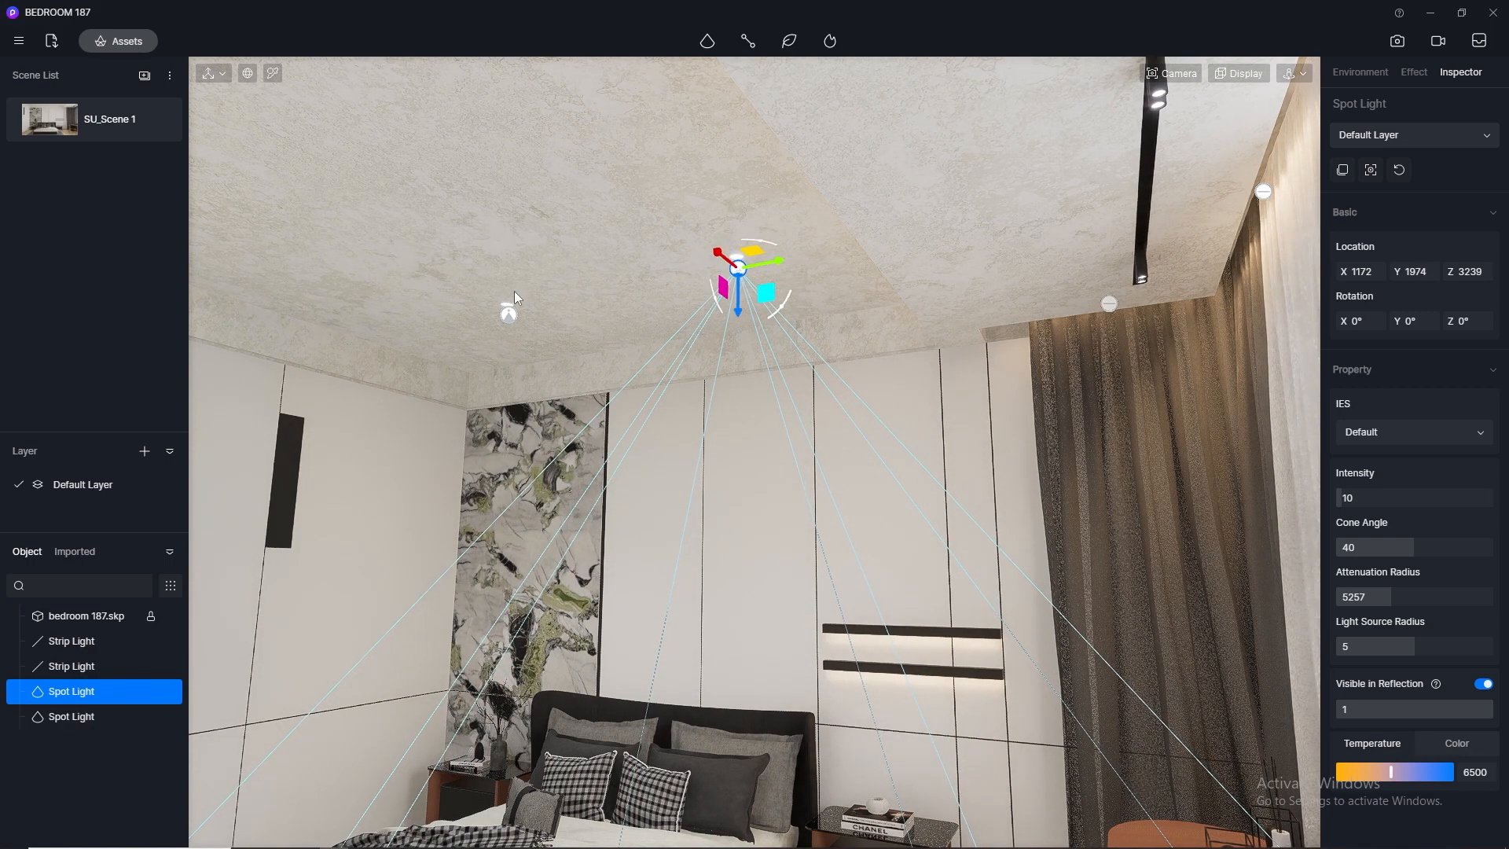
{"action": "left_click", "coordinate": [57, 132]}
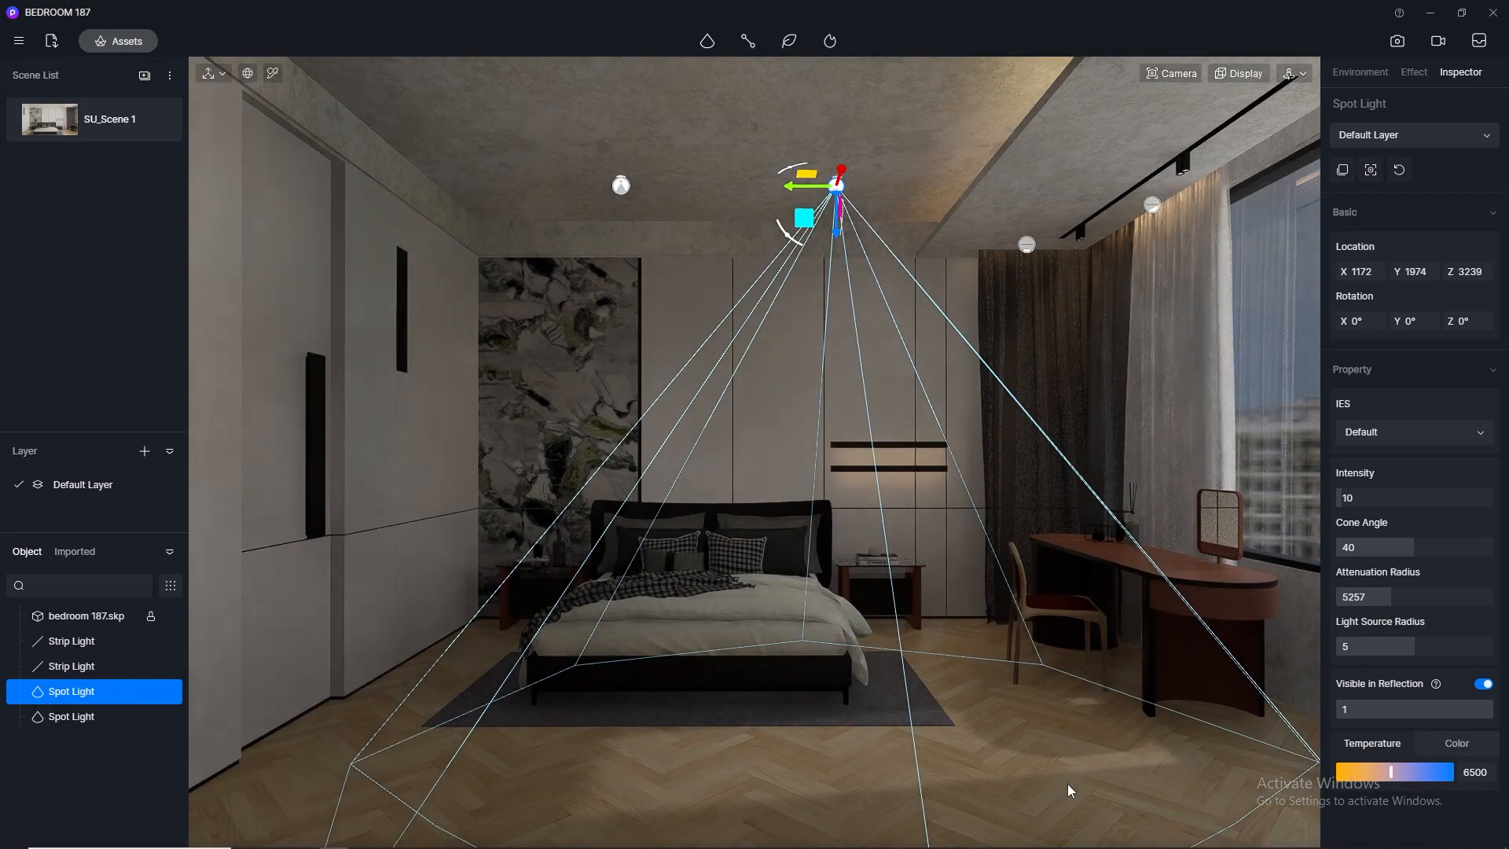
Select both spot lights, lower them together to Z 3134 and deselect them
{"action": "left_click", "coordinate": [1067, 785]}
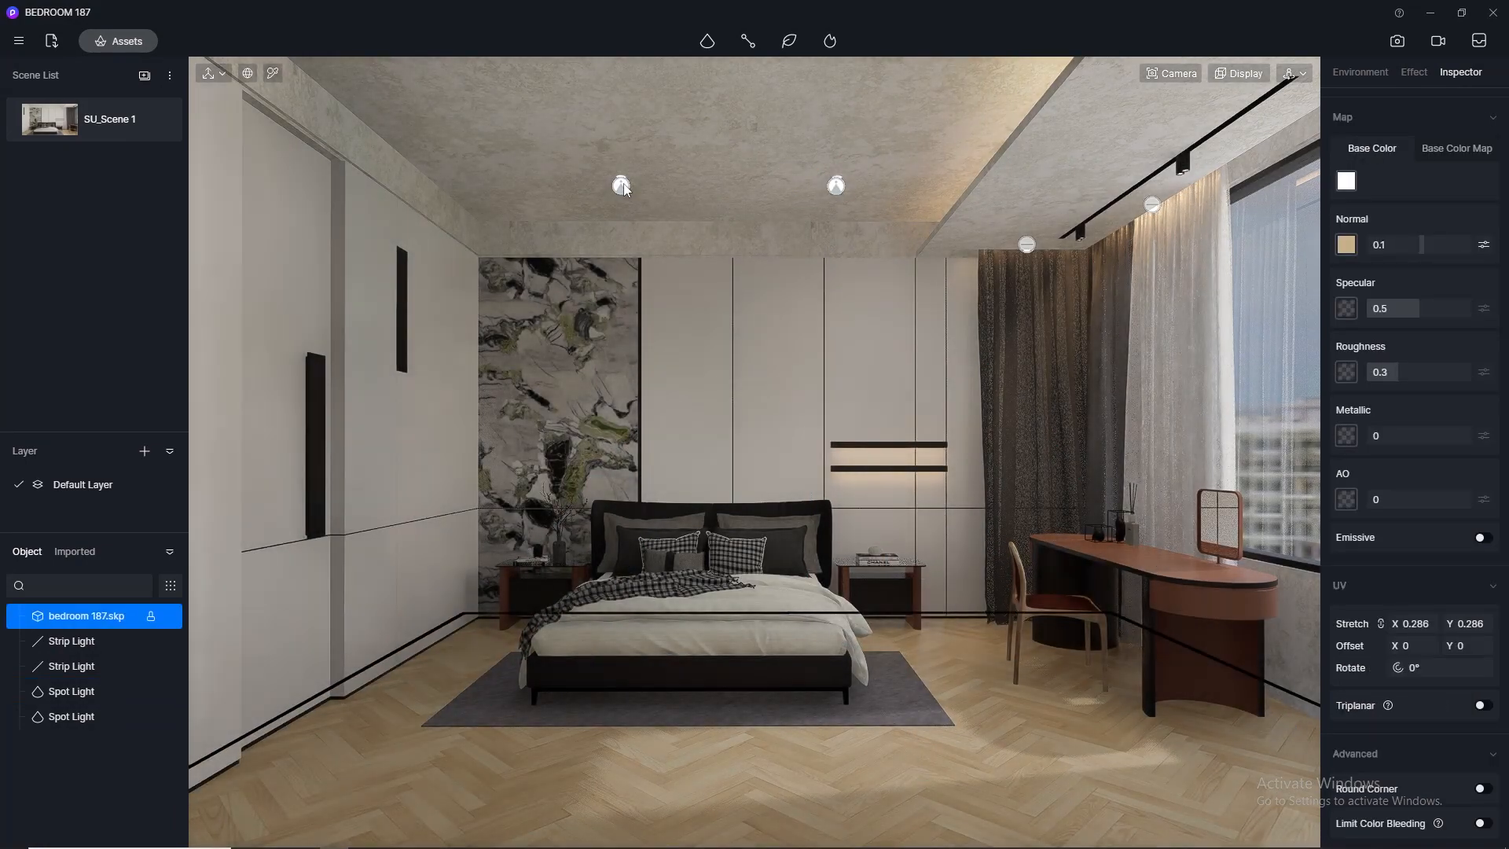
{"action": "left_click", "coordinate": [621, 185]}
{"action": "left_click", "coordinate": [836, 186], "text": "shift"}
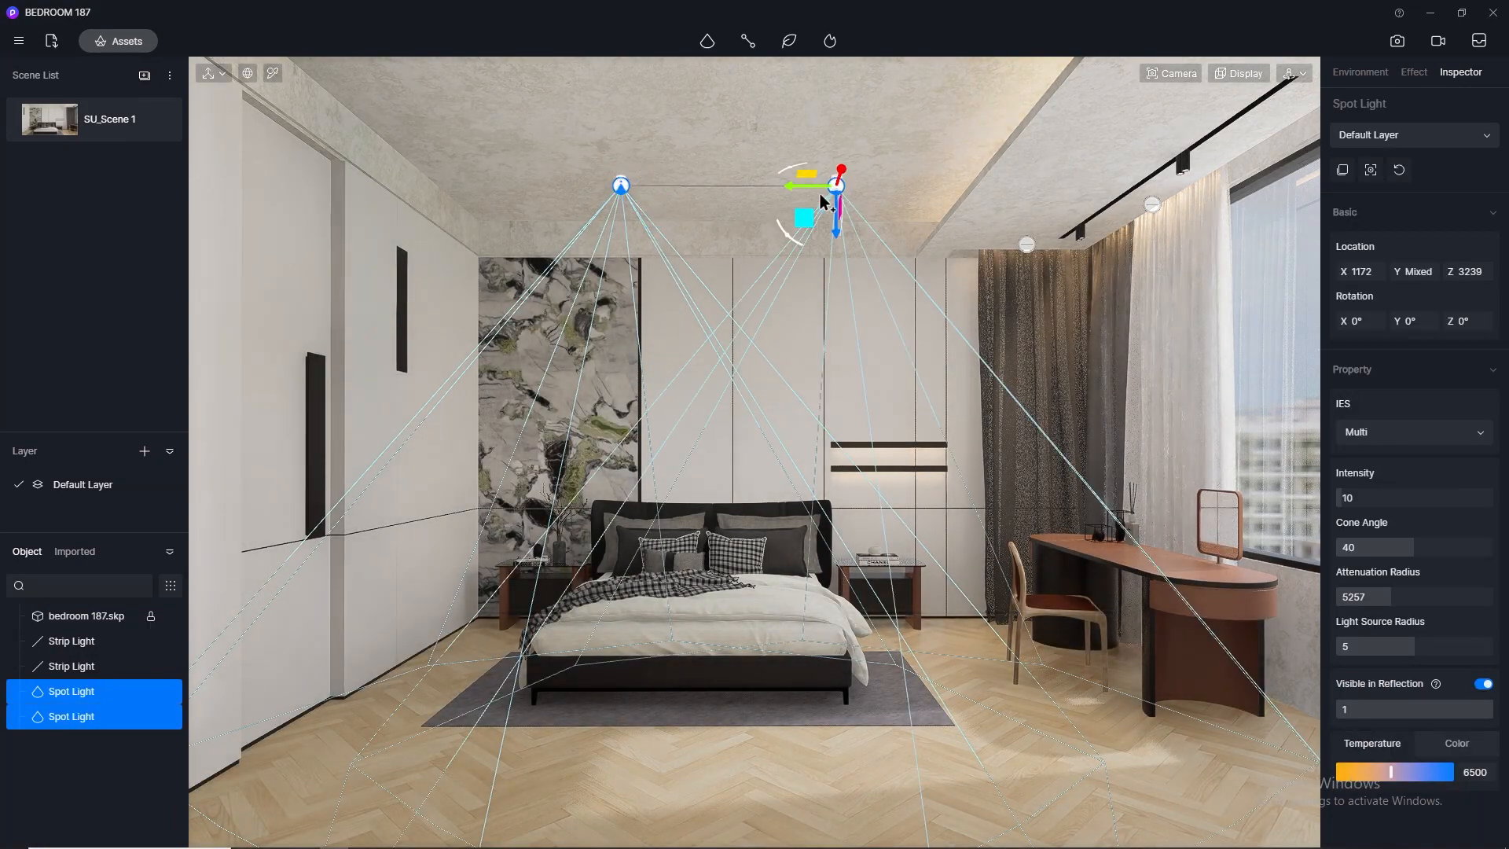
{"action": "left_click_drag", "start_coordinate": [838, 233], "coordinate": [835, 248]}
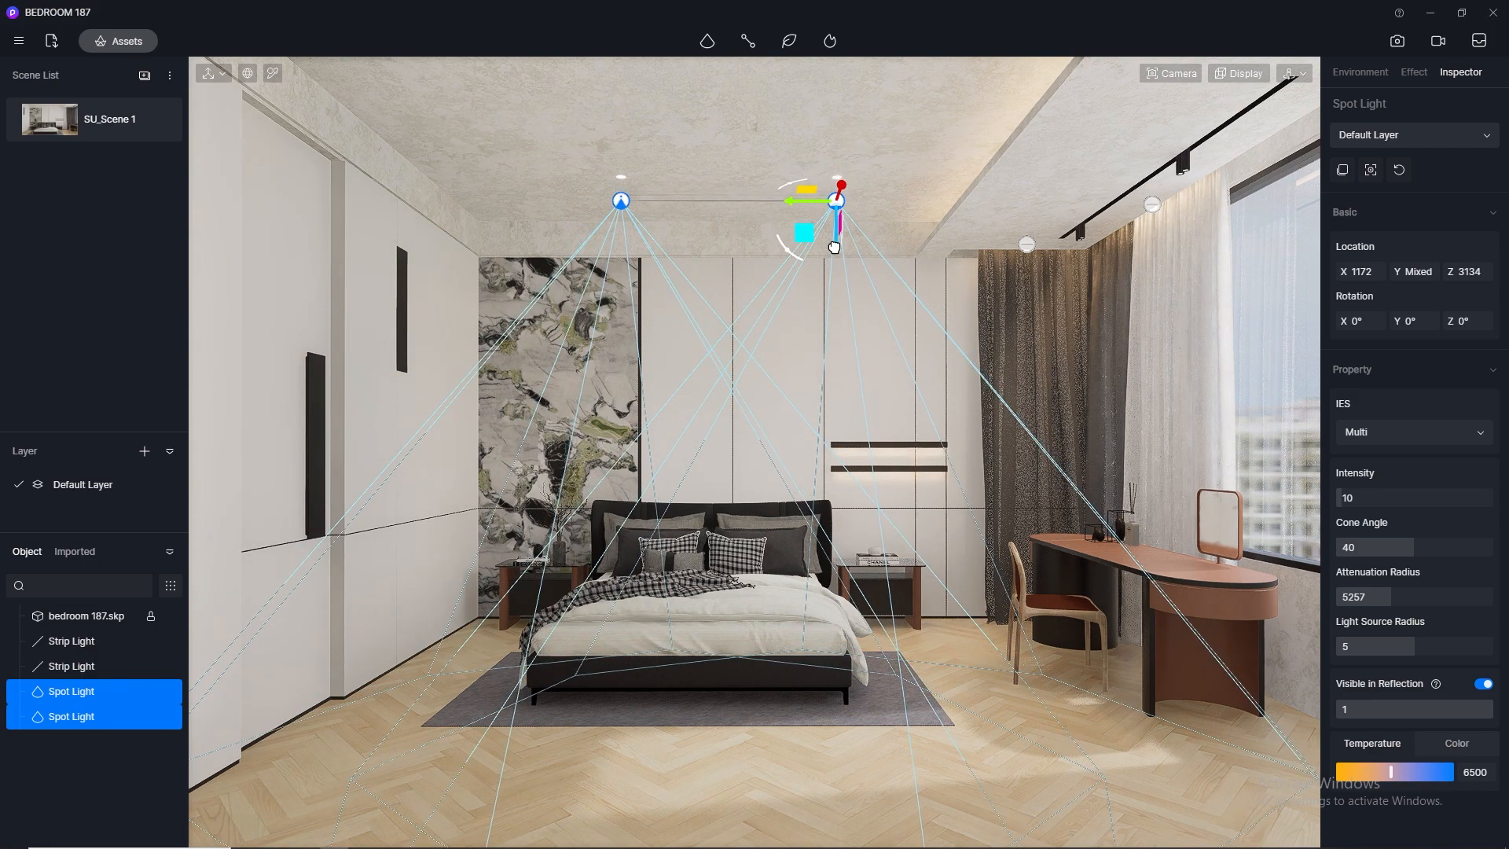
{"action": "left_click", "coordinate": [889, 780]}
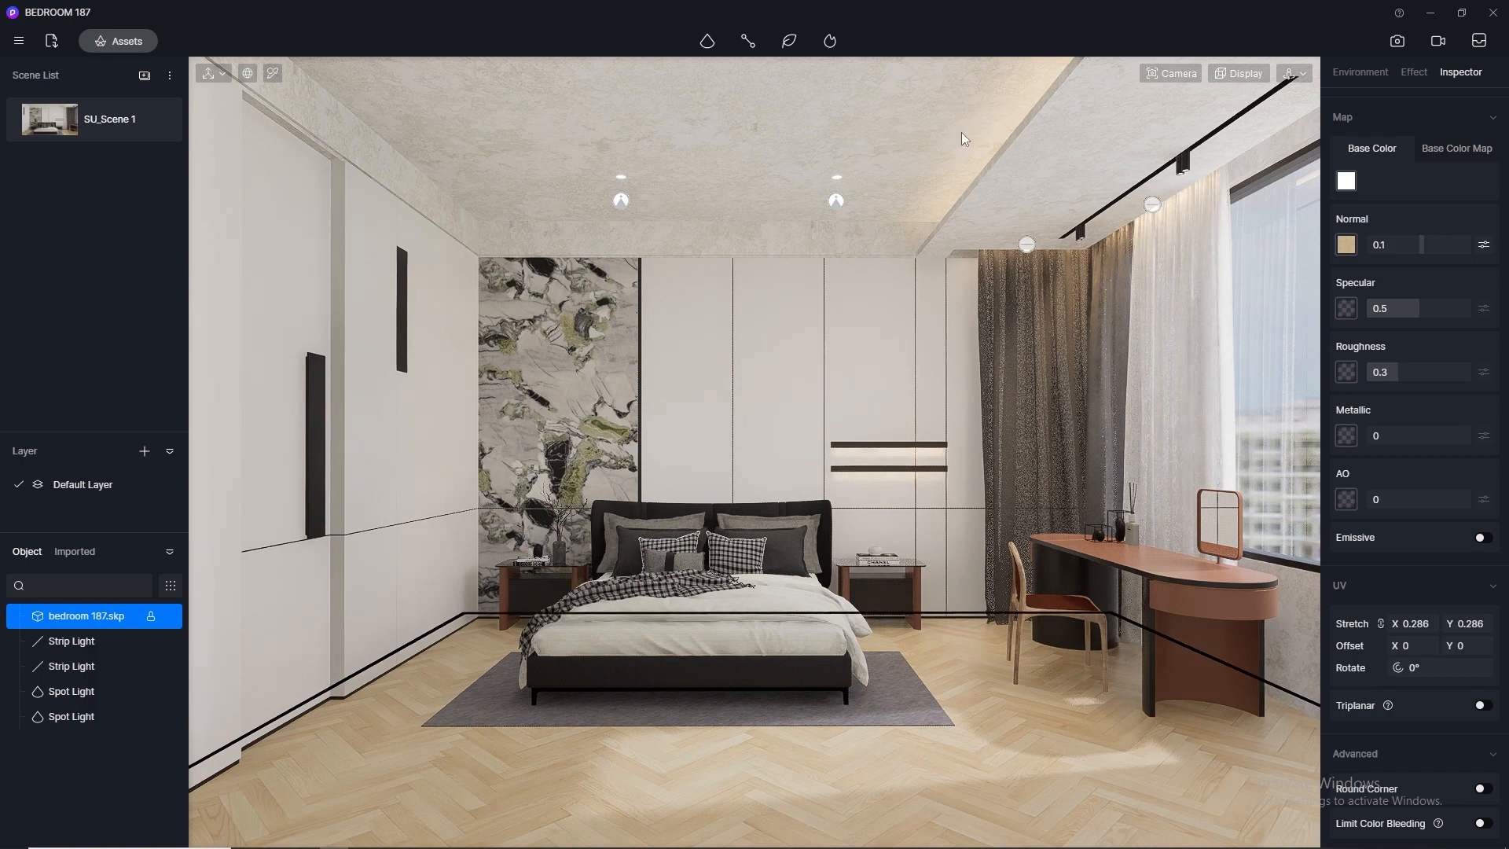
Set the image render size to the 4K preset and review the environment's HDRI, sun and weather settings
{"action": "left_click", "coordinate": [1397, 42]}
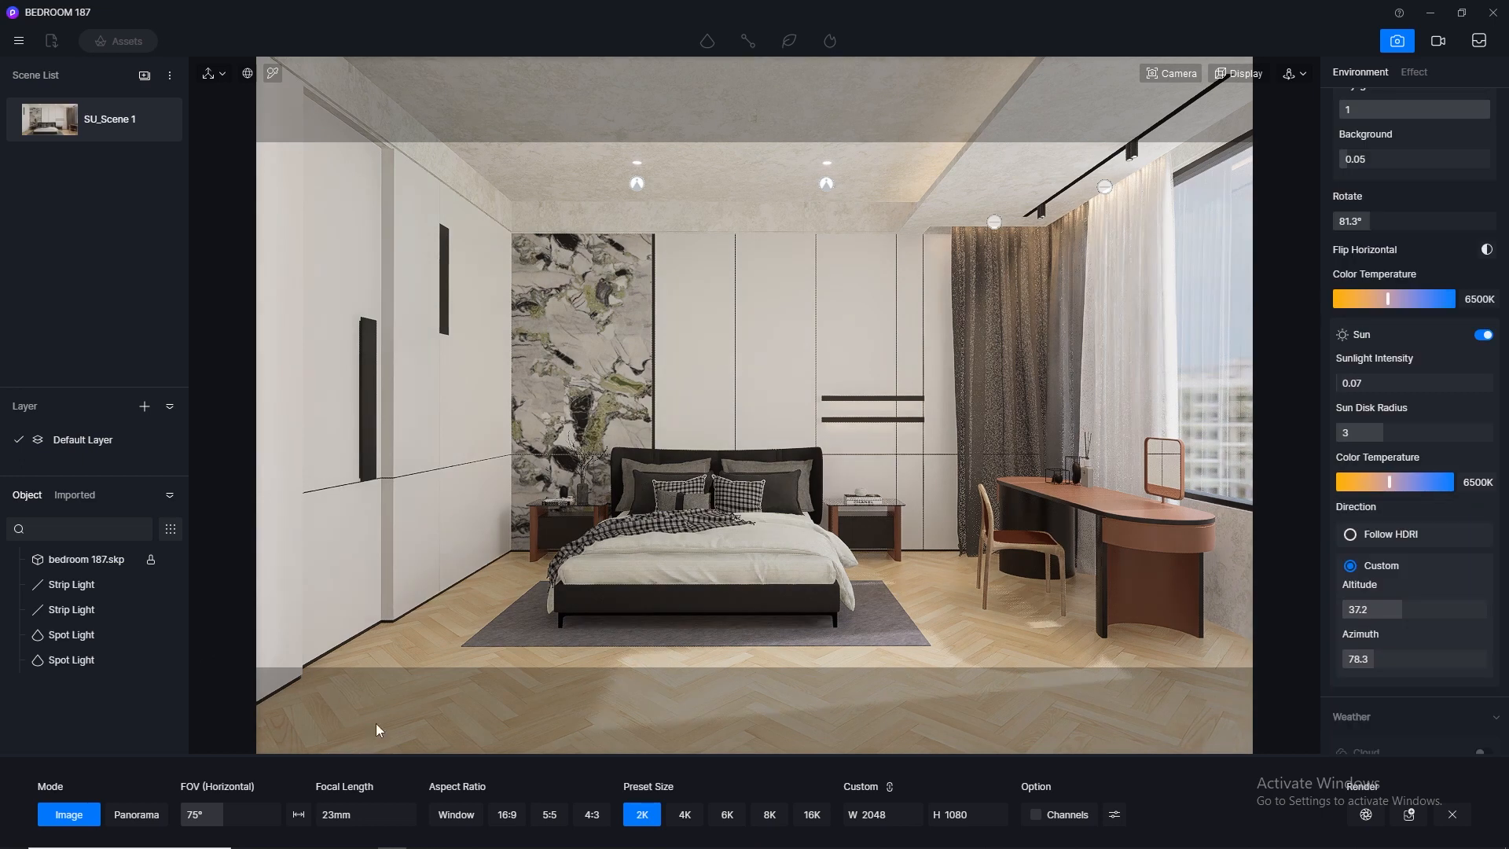
{"action": "left_click", "coordinate": [685, 817]}
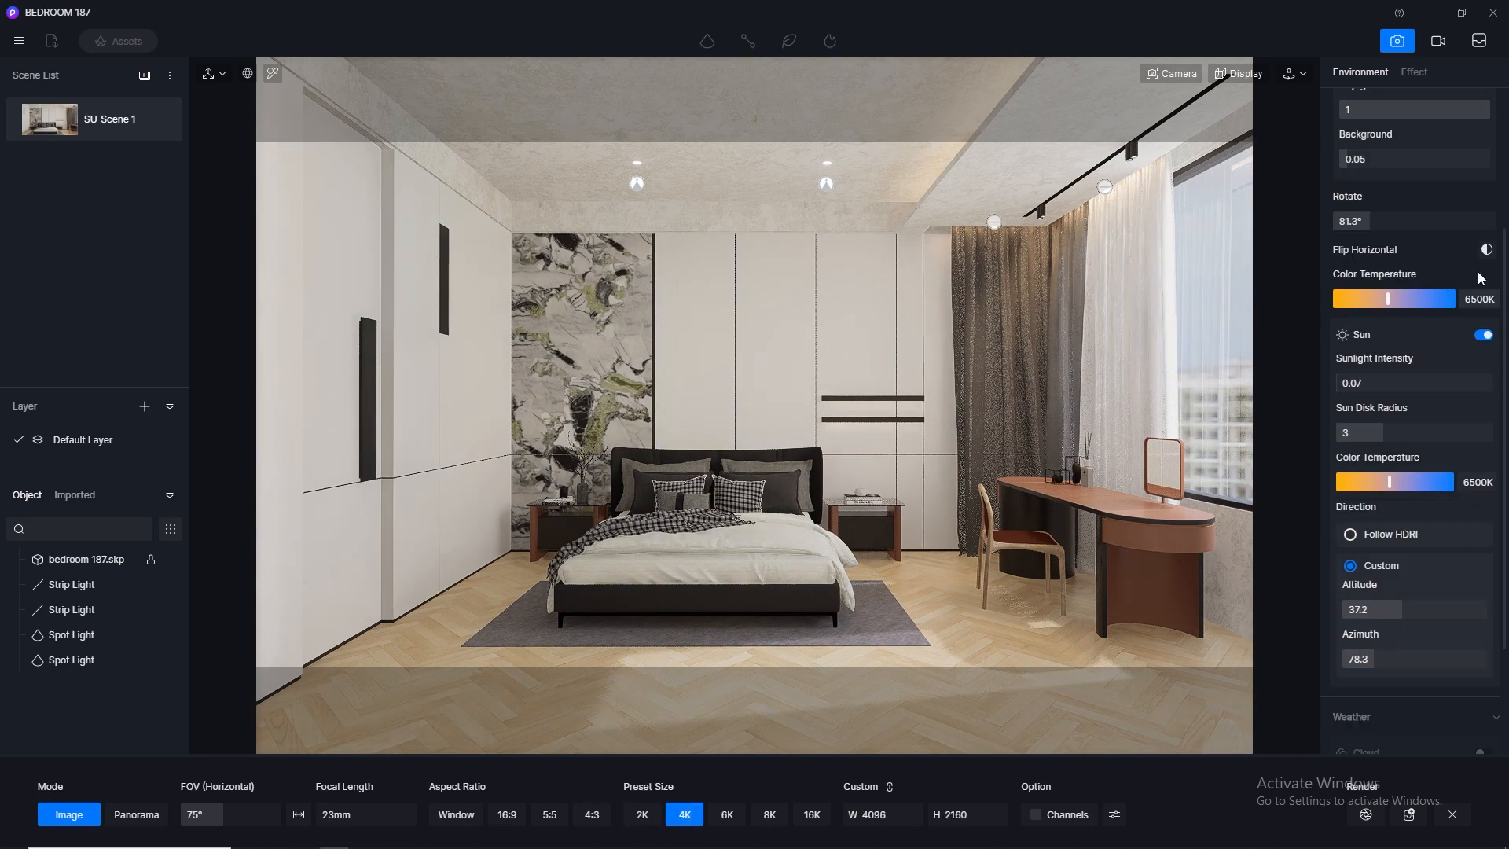
{"action": "scroll", "coordinate": [1506, 311], "scroll_direction": "up", "scroll_amount": 3}
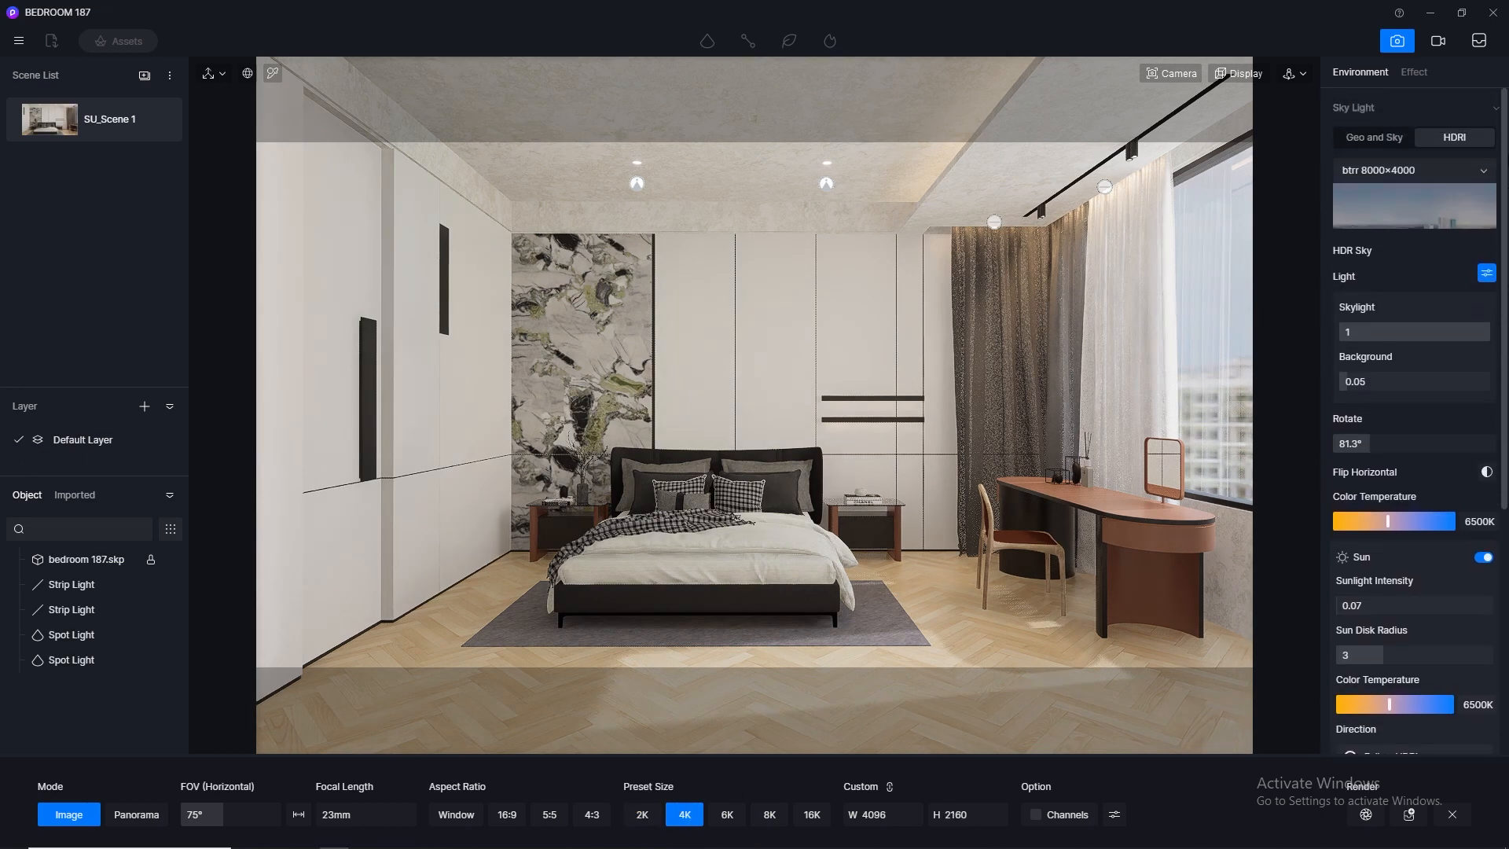
{"action": "scroll", "coordinate": [1415, 420], "scroll_direction": "down", "scroll_amount": 3}
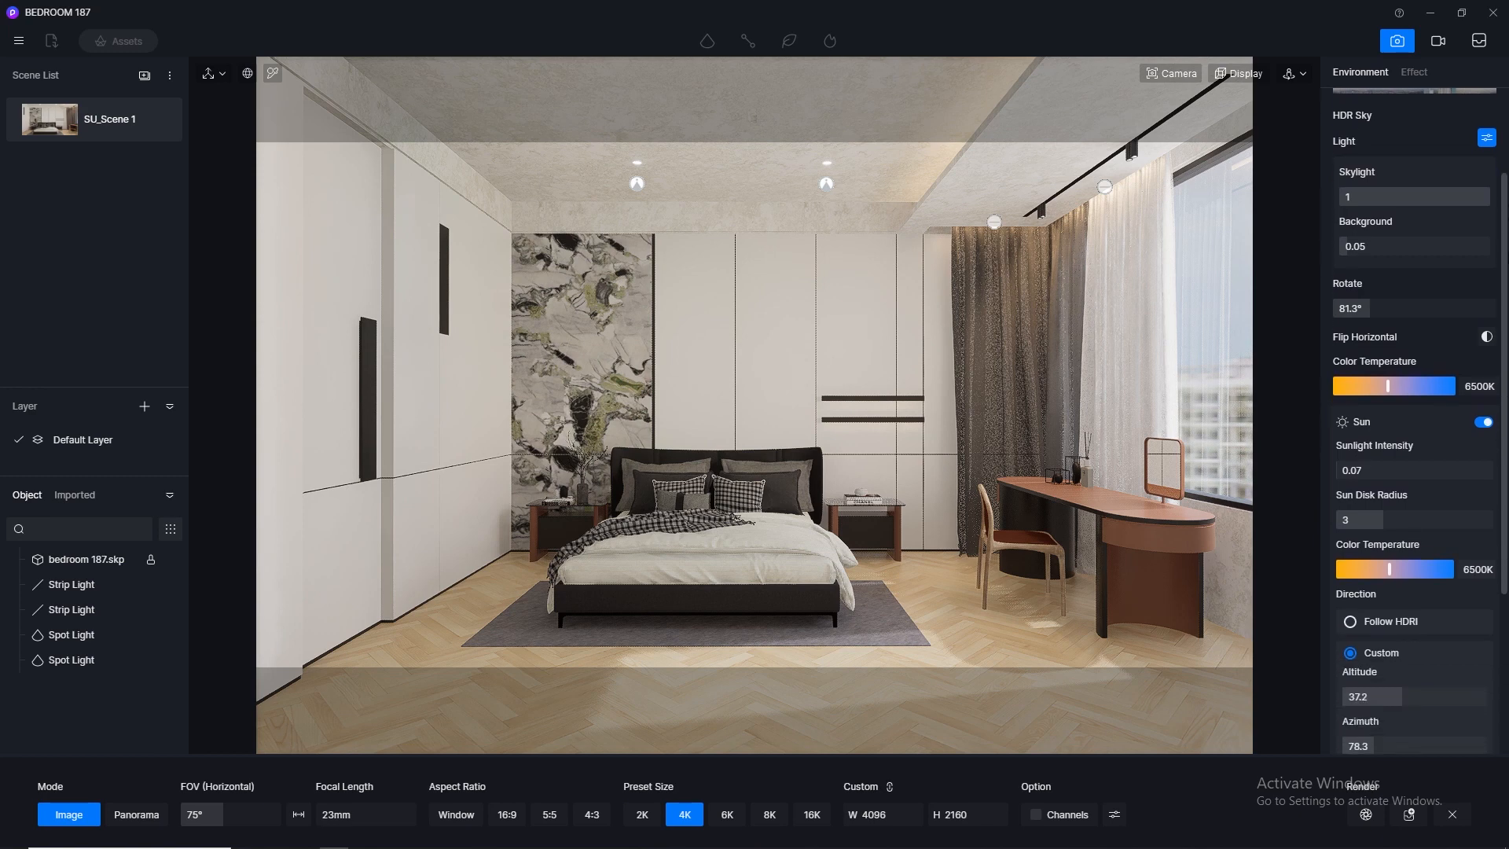
{"action": "scroll", "coordinate": [1415, 420], "scroll_direction": "down", "scroll_amount": 3}
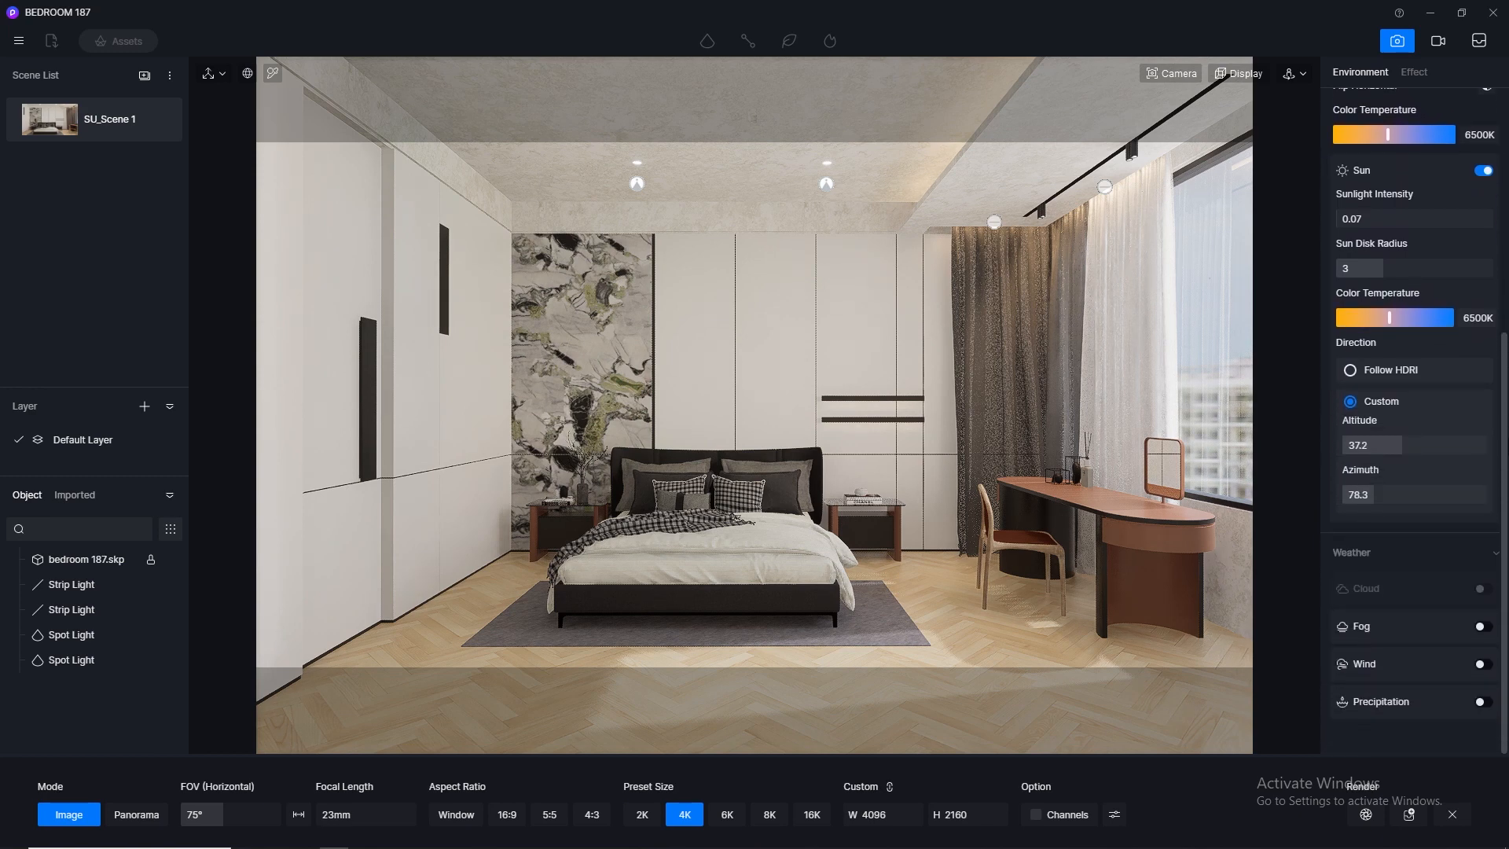
{"action": "scroll", "coordinate": [1414, 421], "scroll_direction": "up", "scroll_amount": 5}
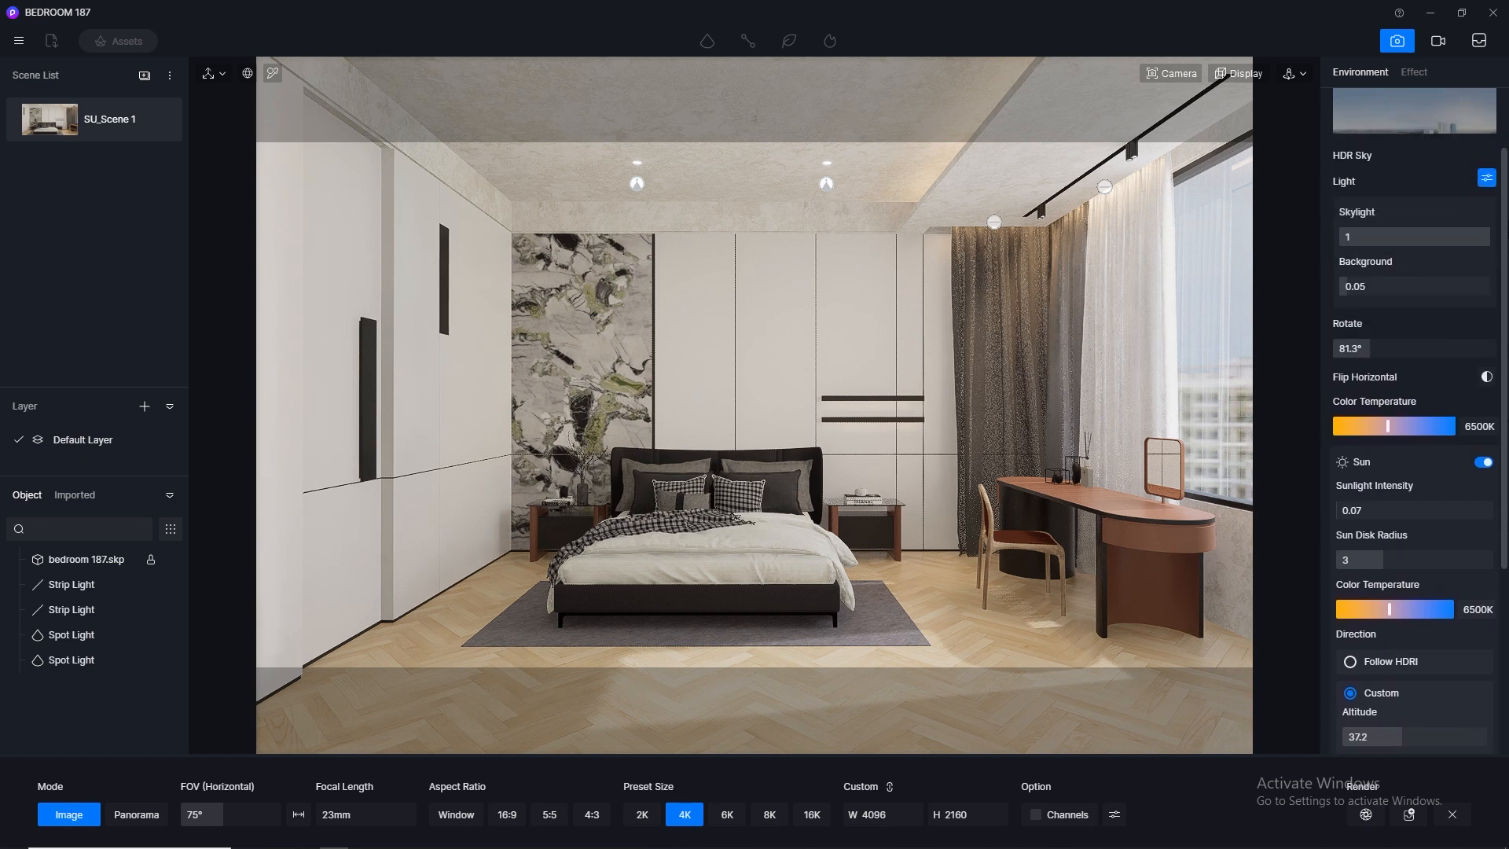
{"action": "scroll", "coordinate": [1415, 421], "scroll_direction": "up", "scroll_amount": 2}
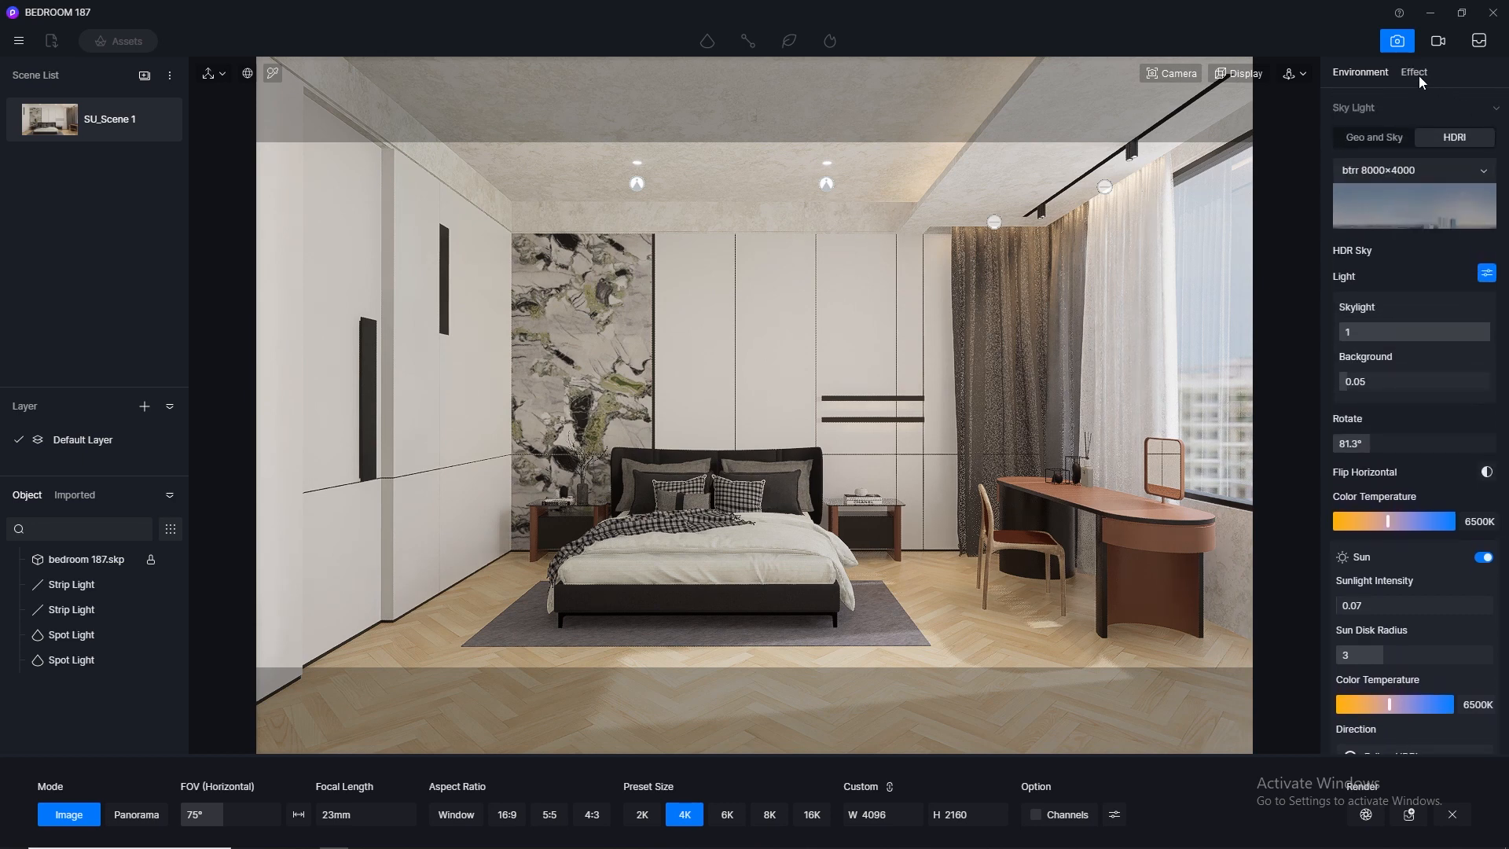
Review the post-processing effect settings and render the image, saving it as a PNG in the #187 Bedroom folder
{"action": "left_click", "coordinate": [1419, 75]}
{"action": "scroll", "coordinate": [1503, 216], "scroll_direction": "down", "scroll_amount": 3}
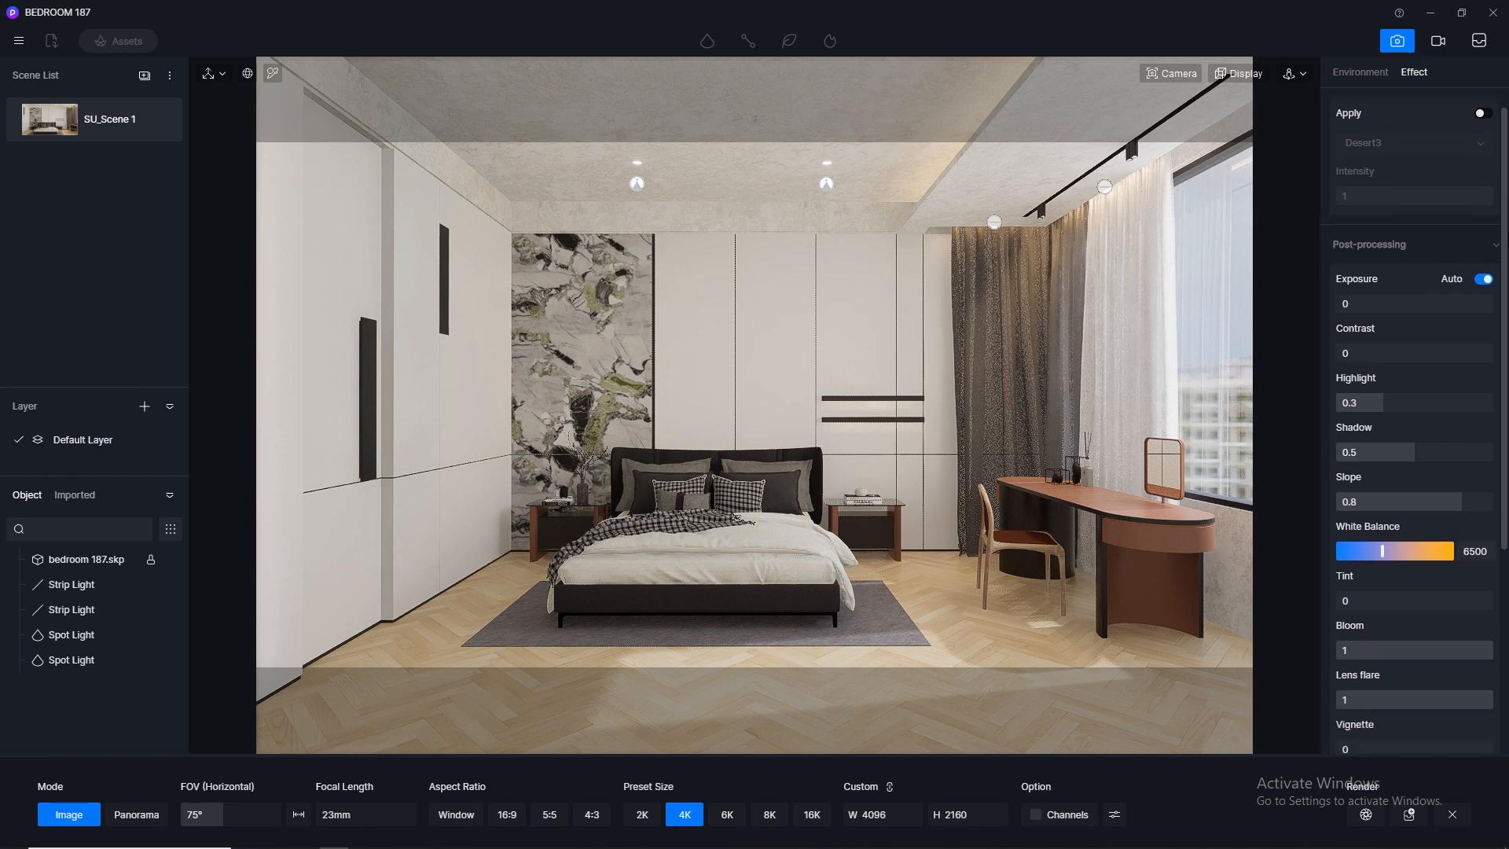
{"action": "scroll", "coordinate": [1415, 421], "scroll_direction": "down", "scroll_amount": 4}
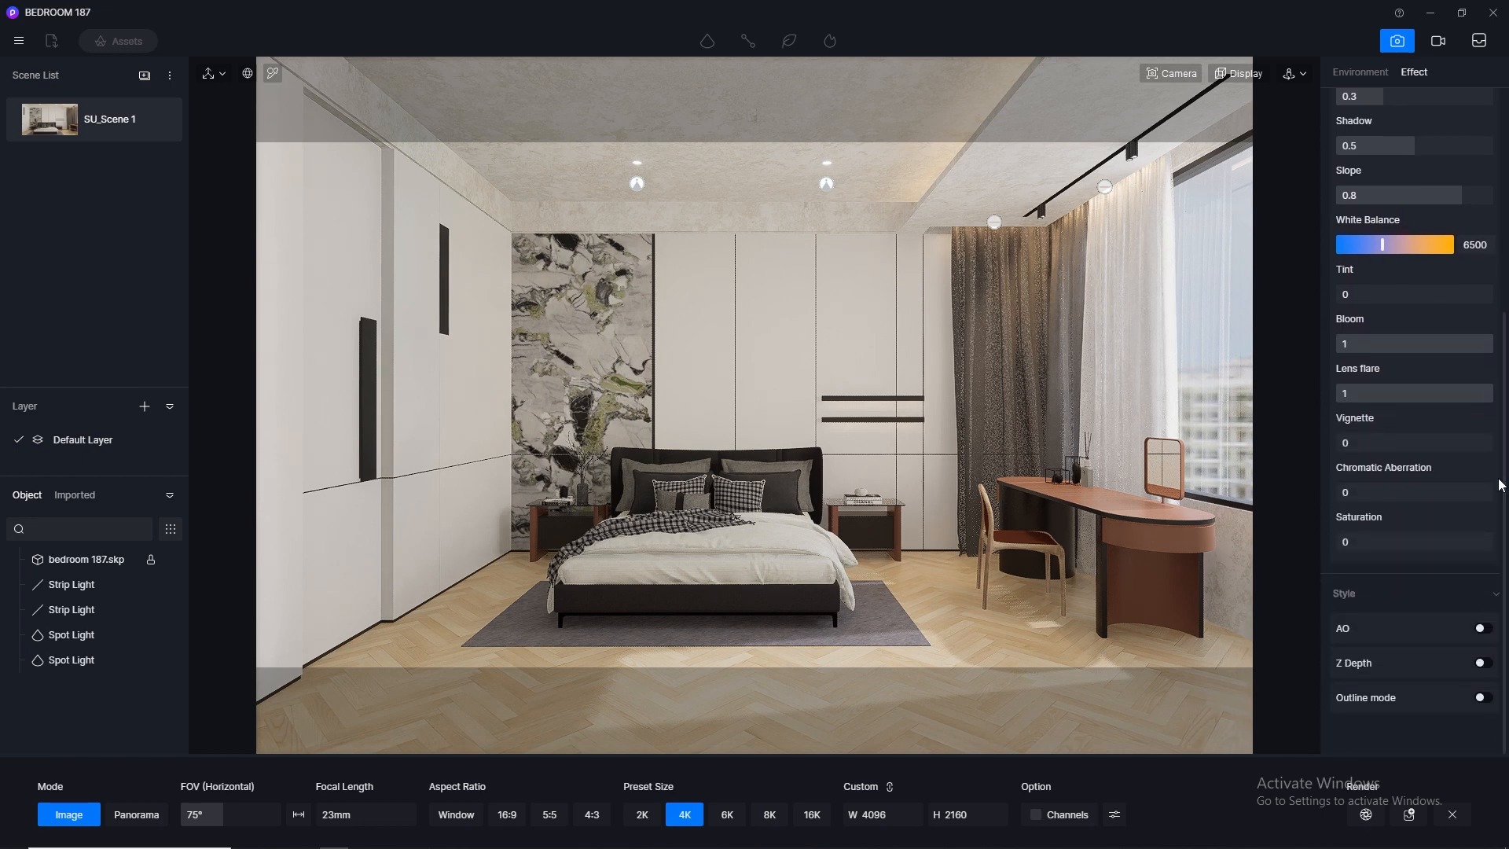
{"action": "left_click", "coordinate": [1367, 818]}
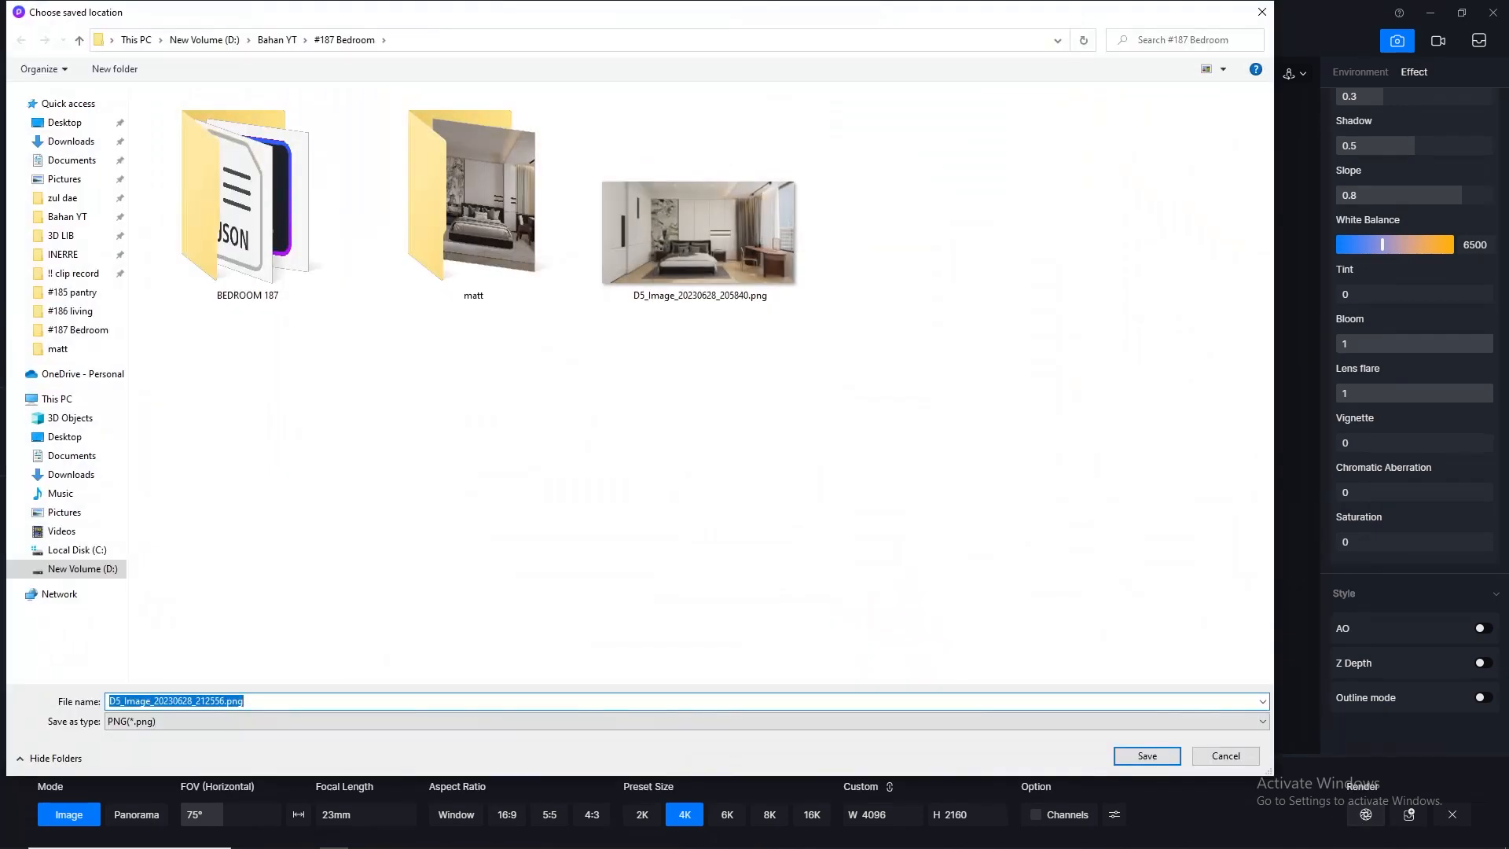
{"action": "key", "text": "Return"}
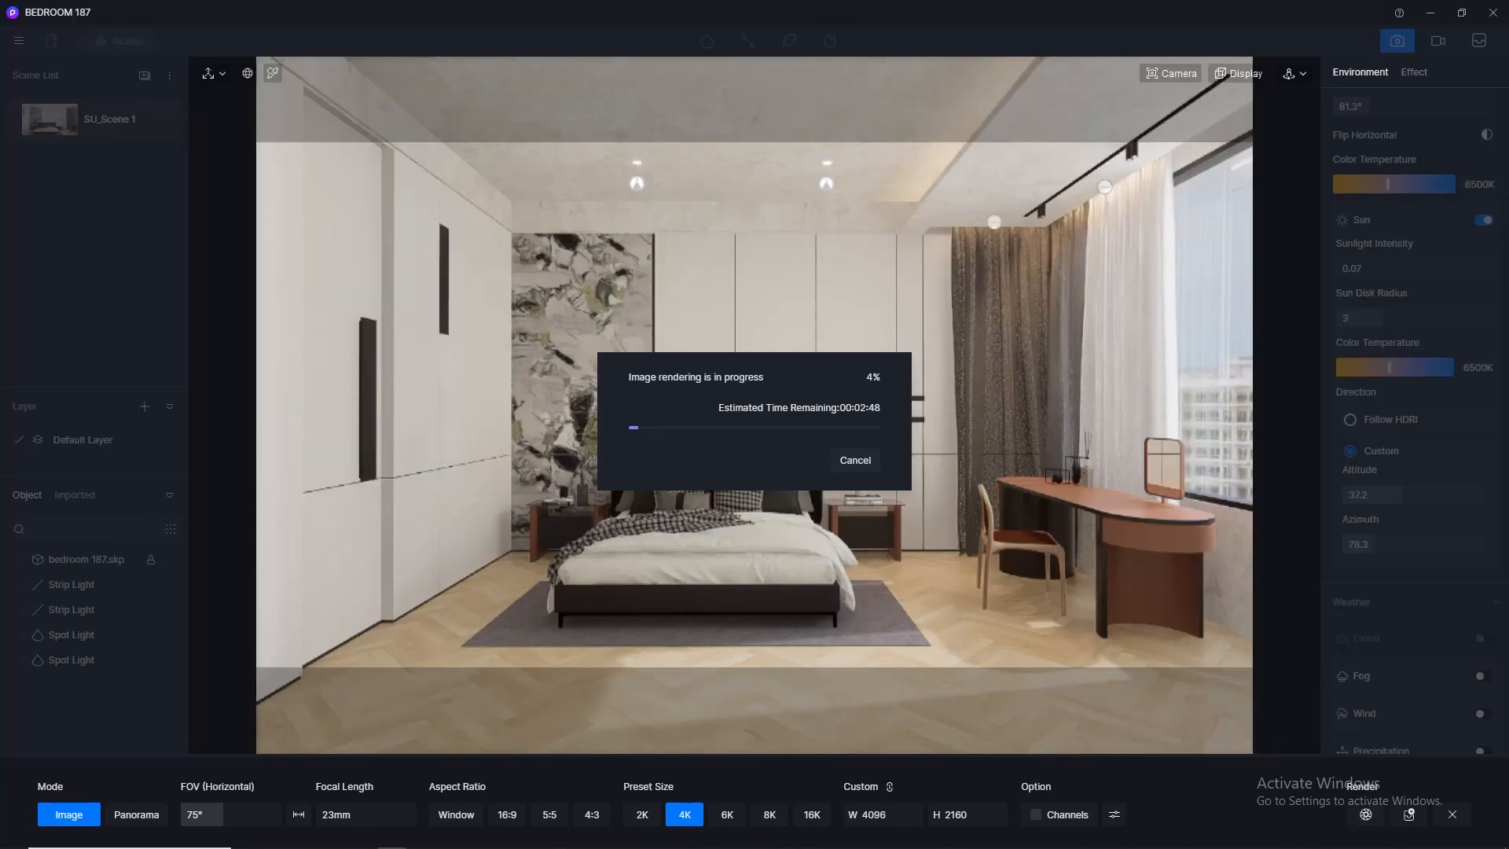